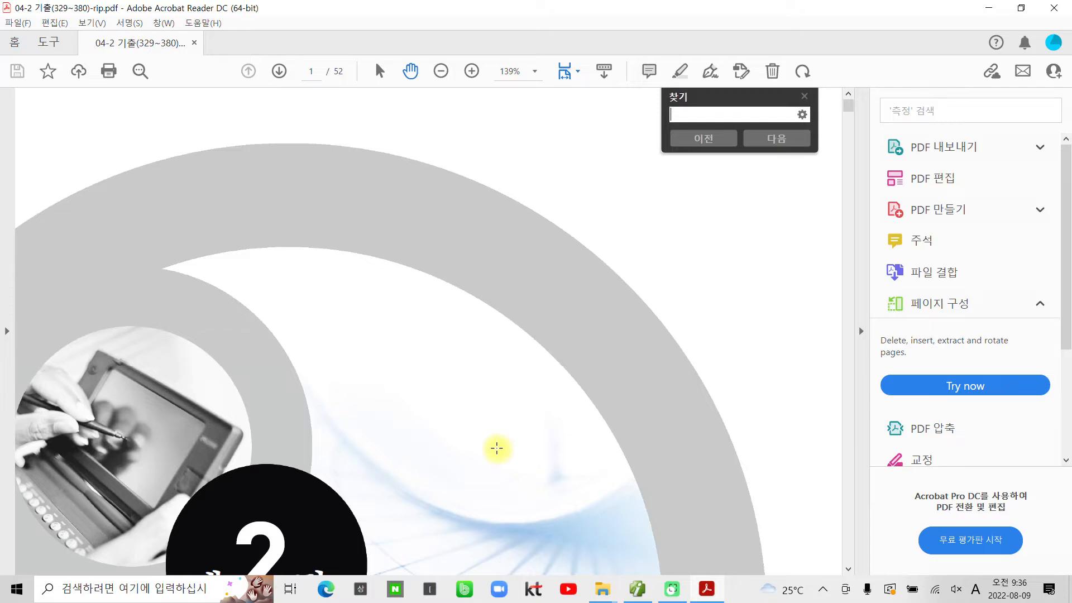
Step: Search the PDF for 369 to reach that printed page, and collapse the tools pane
text(369)
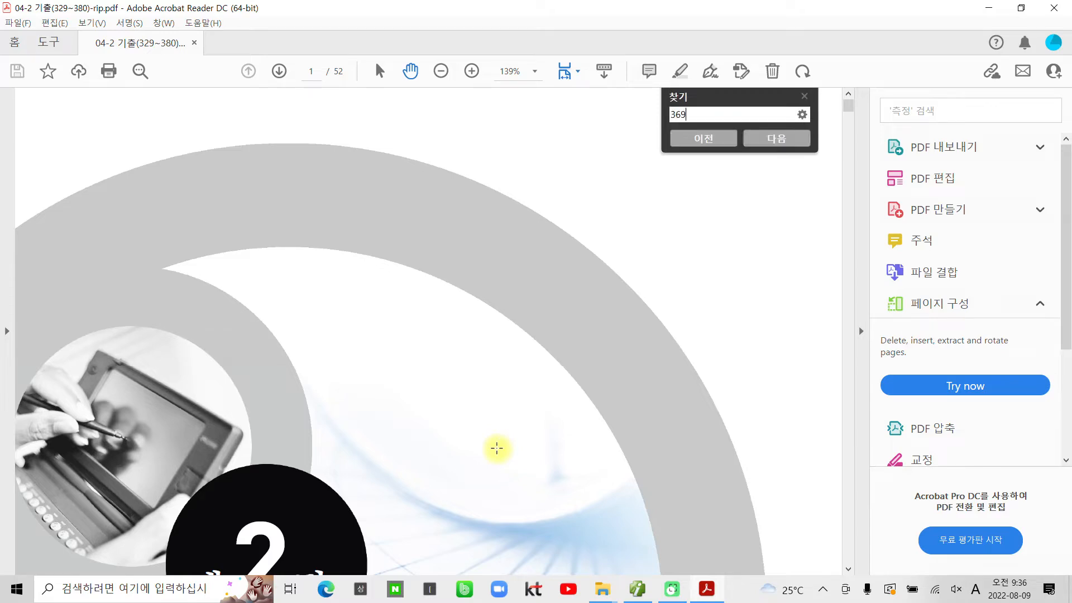
key(Return)
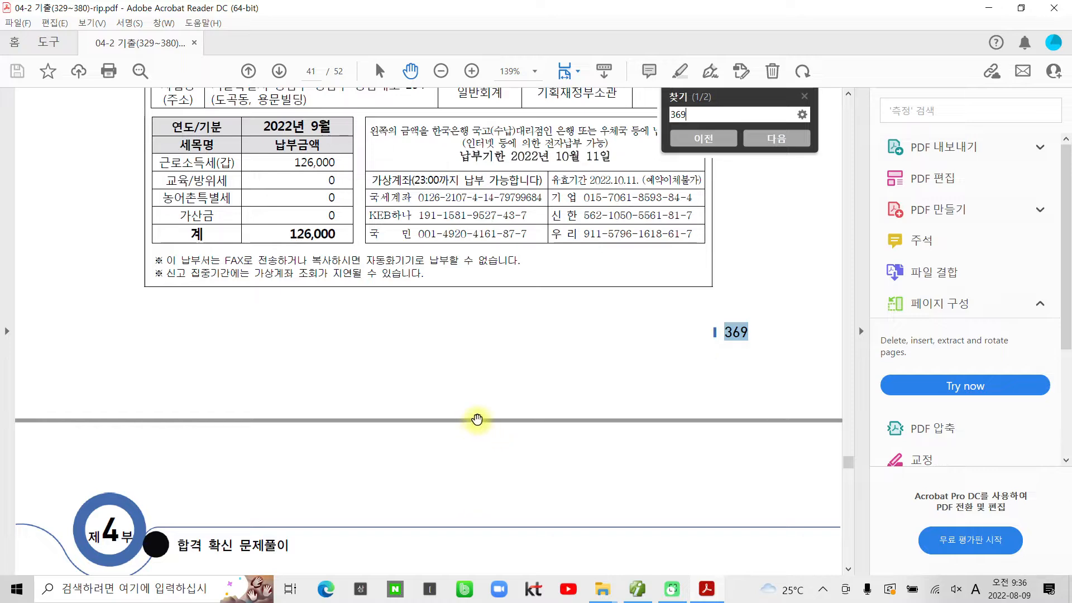
click(636, 596)
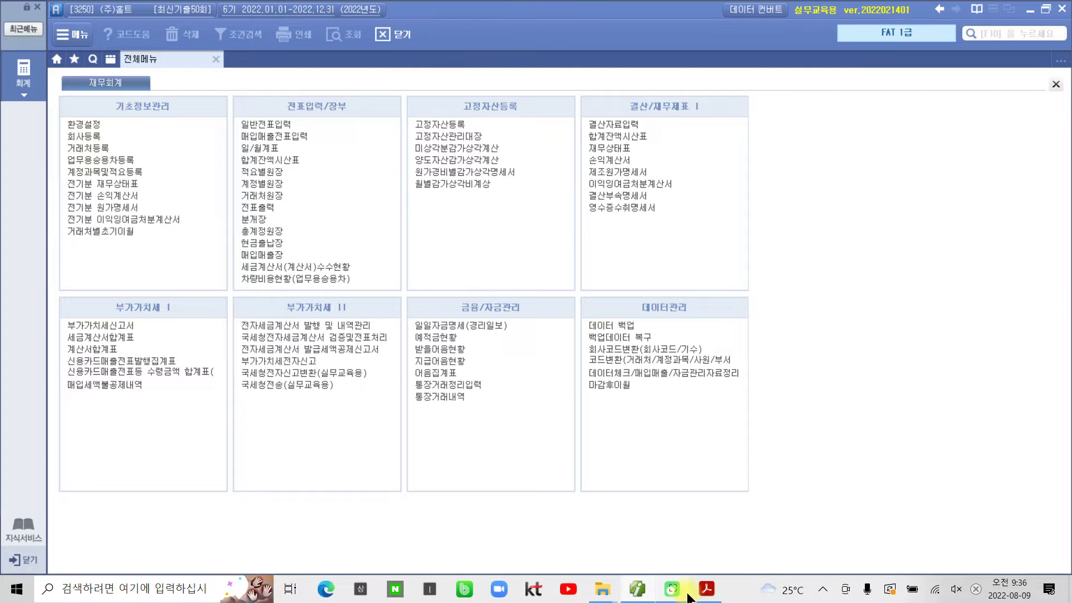
click(705, 590)
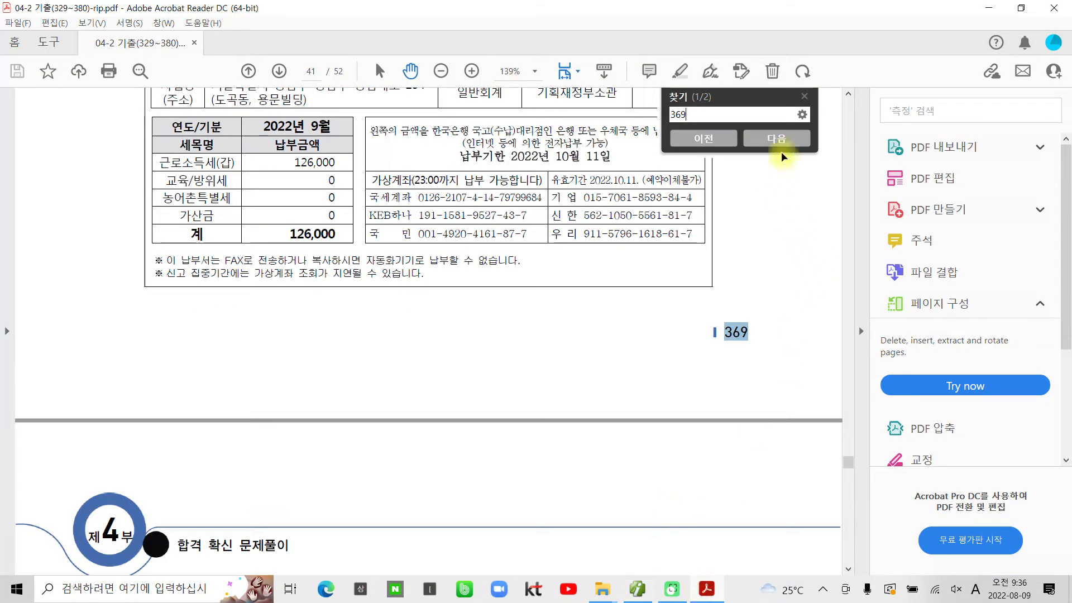
click(805, 99)
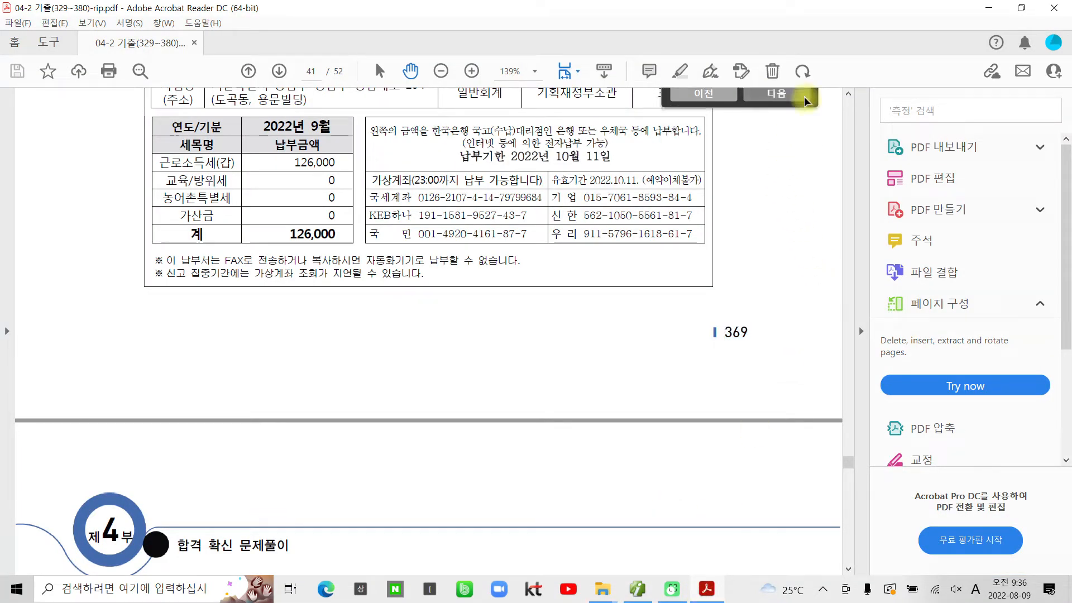
click(859, 333)
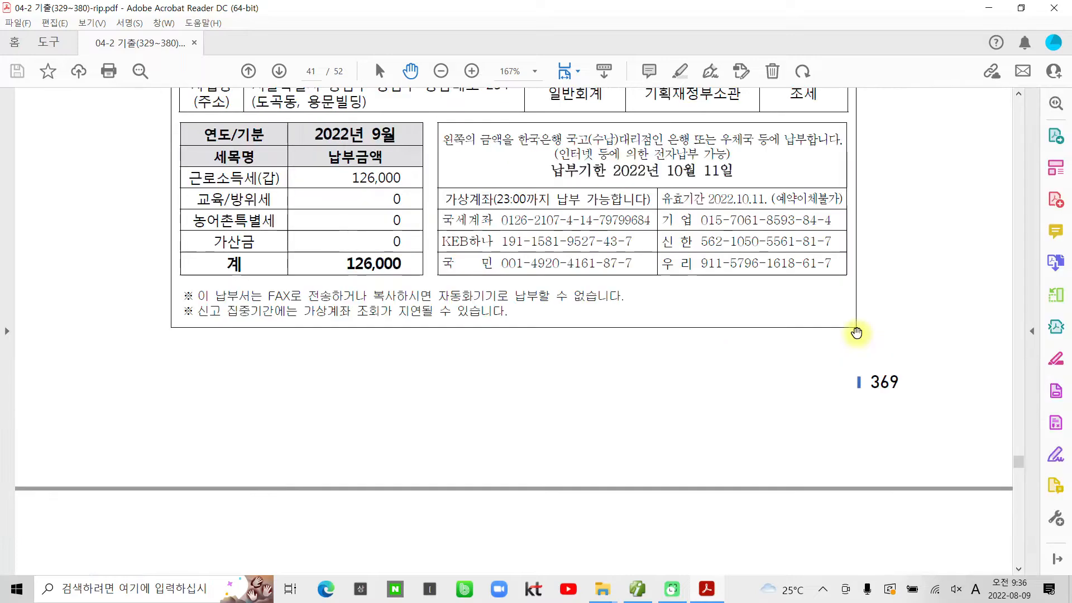
Step: Highlight the words 수익적지출 in the 평가문제 note of item 1, 증빙에 의한 전표입력, under 문제 2
scroll(555, 394, up, 10)
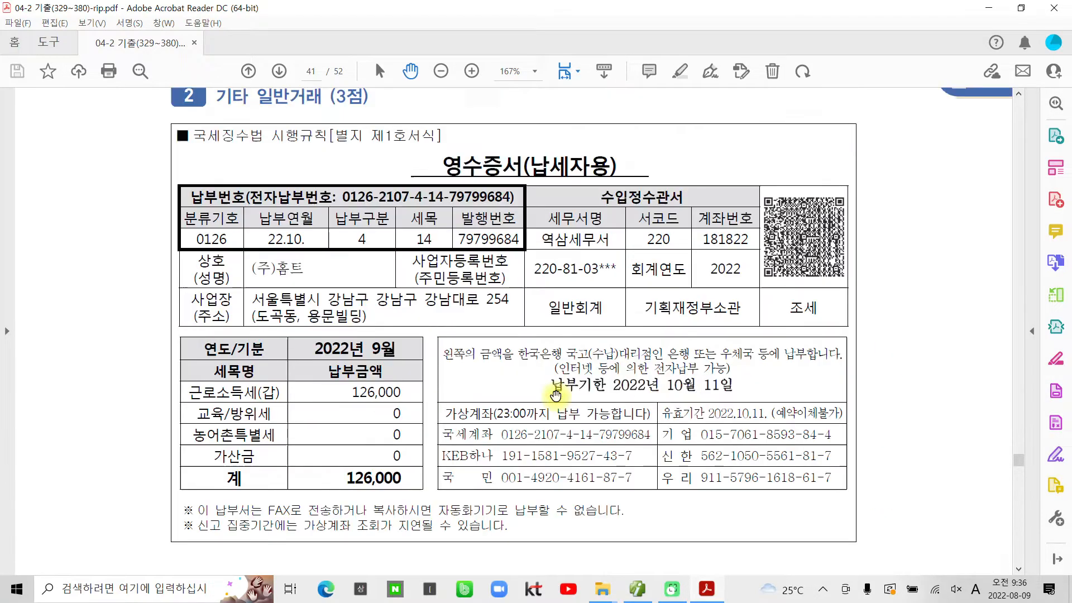
scroll(555, 393, up, 2)
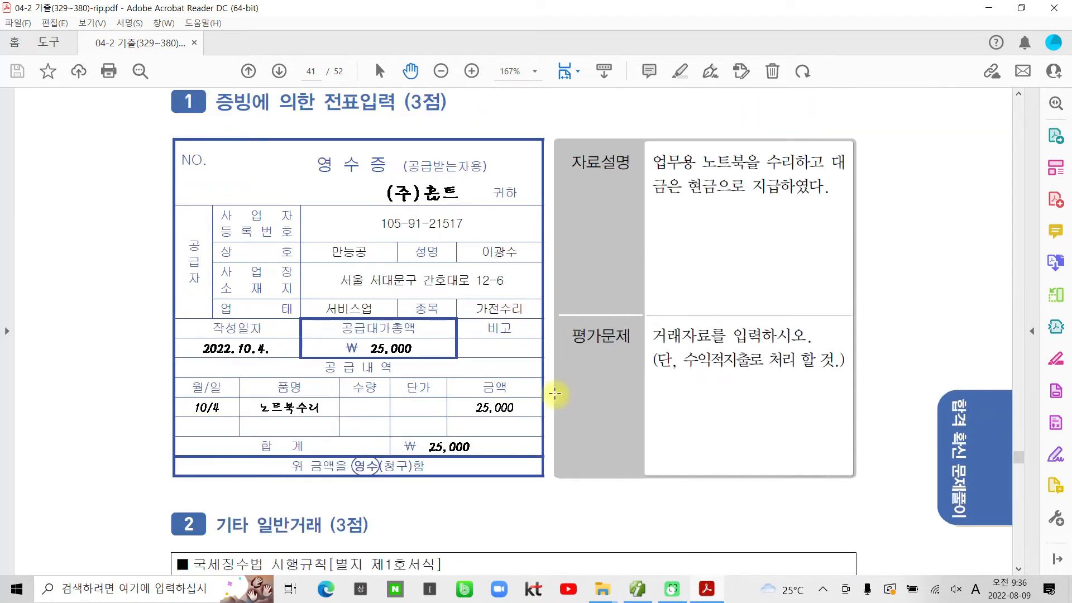
scroll(555, 393, up, 2)
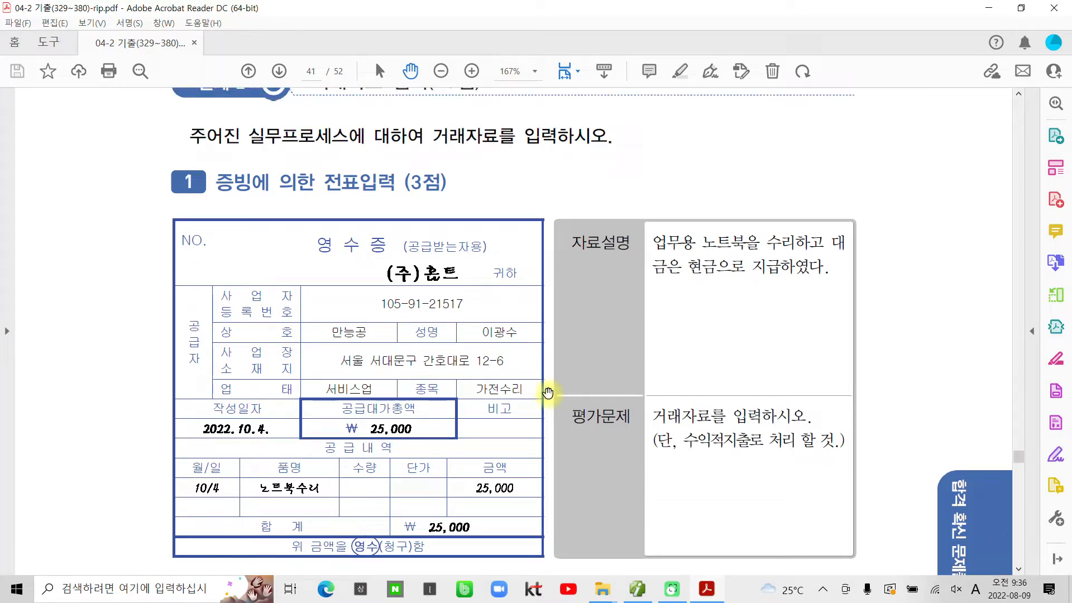
scroll(507, 384, up, 2)
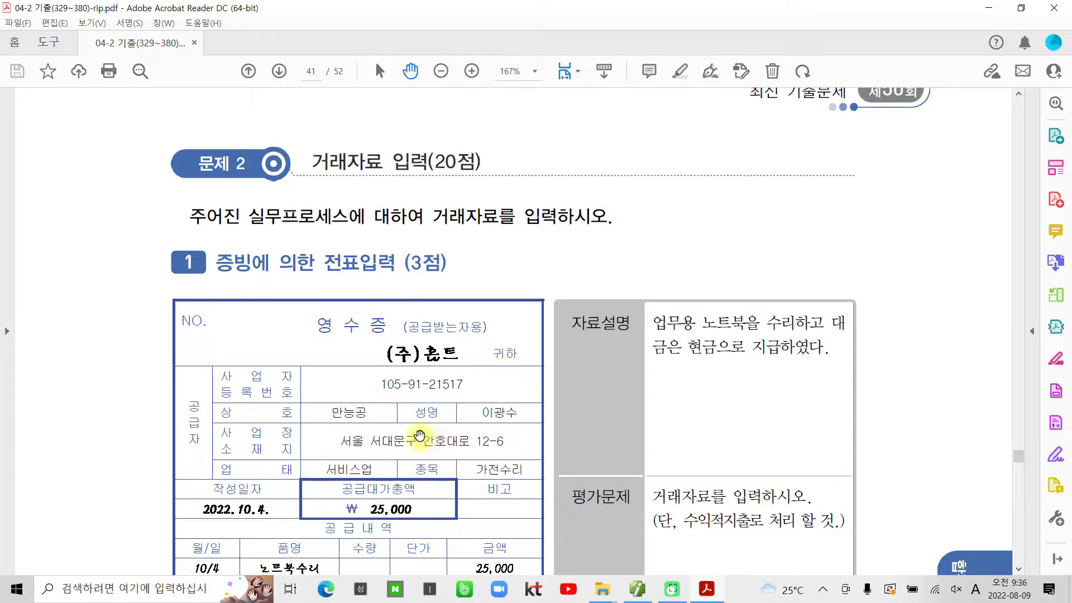
scroll(310, 335, down, 2)
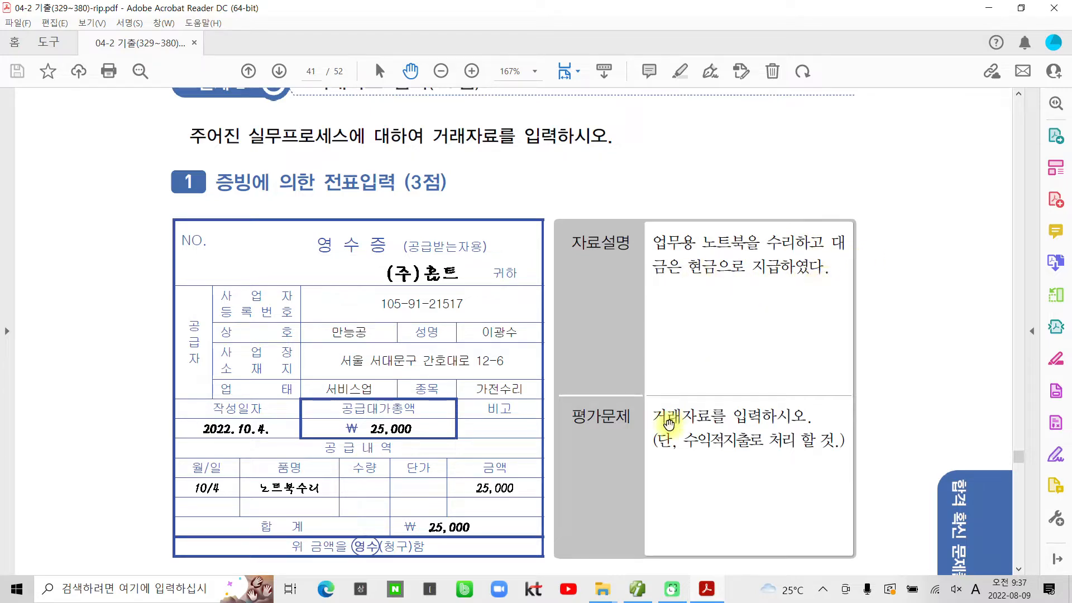
drag(653, 417, 762, 419)
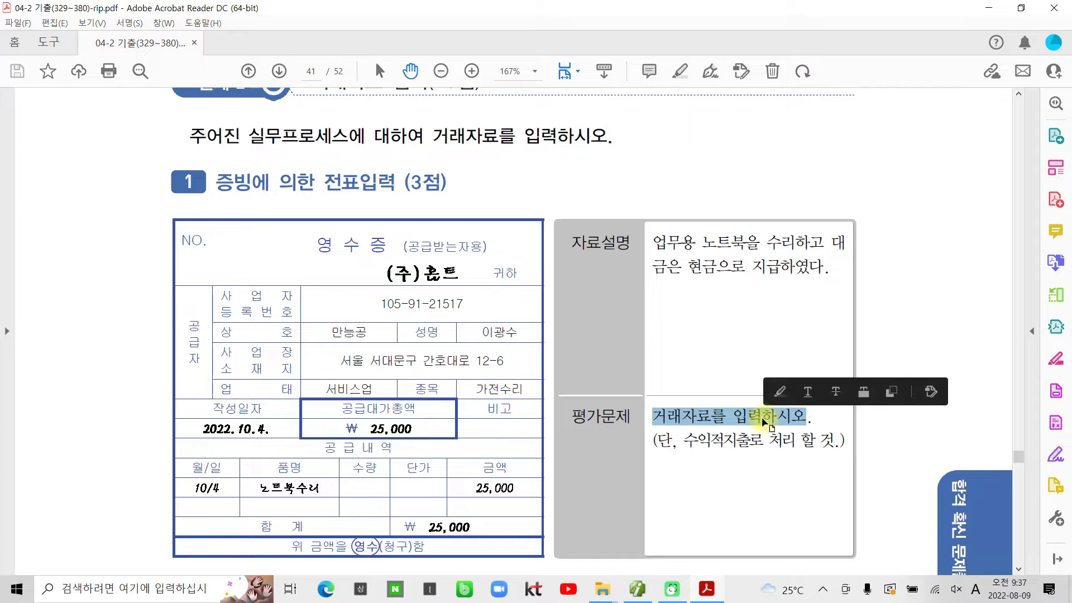
drag(684, 441, 755, 441)
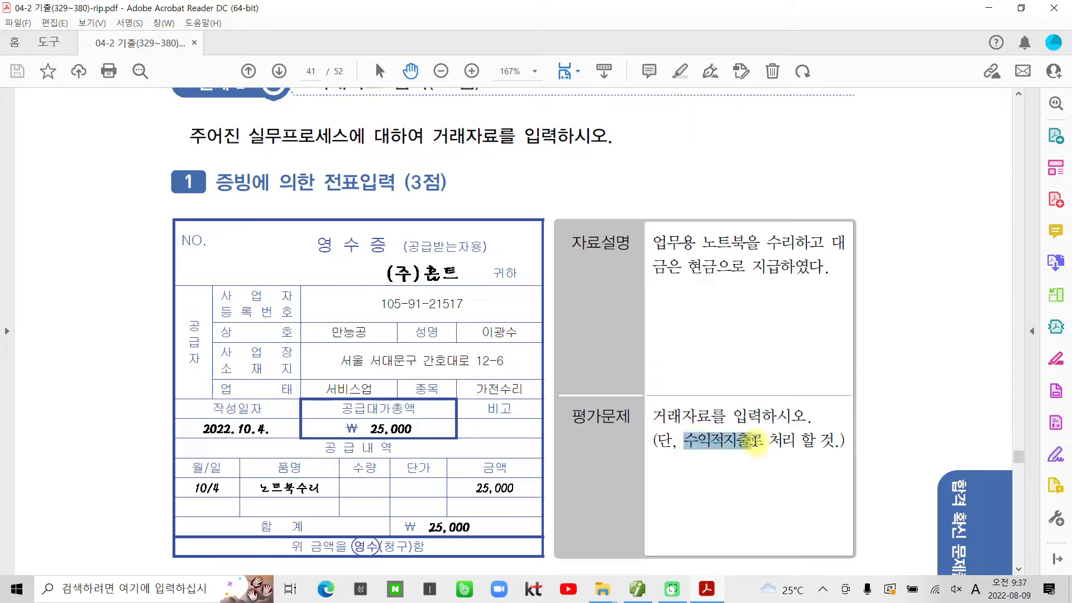
right_click(740, 442)
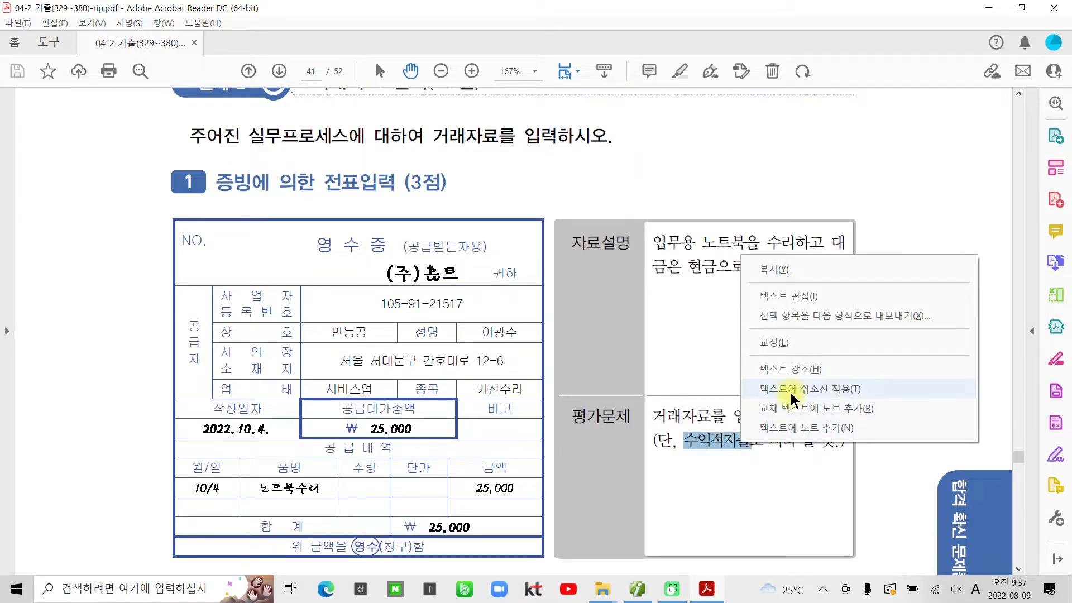
click(790, 369)
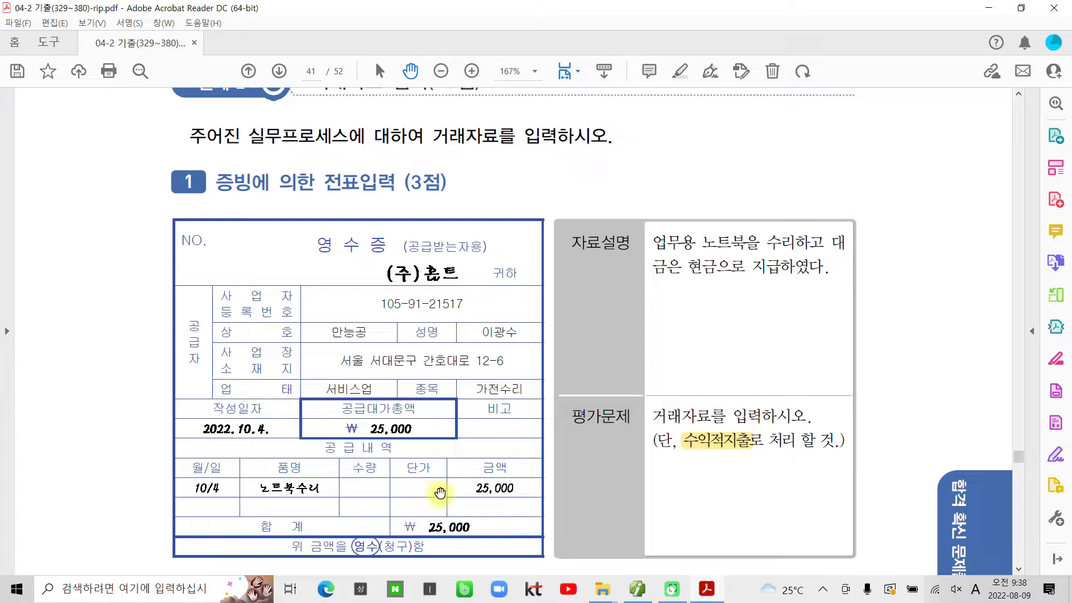
Step: Switch to the accounting program and open 일반전표입력 for month 10, day 4
click(633, 592)
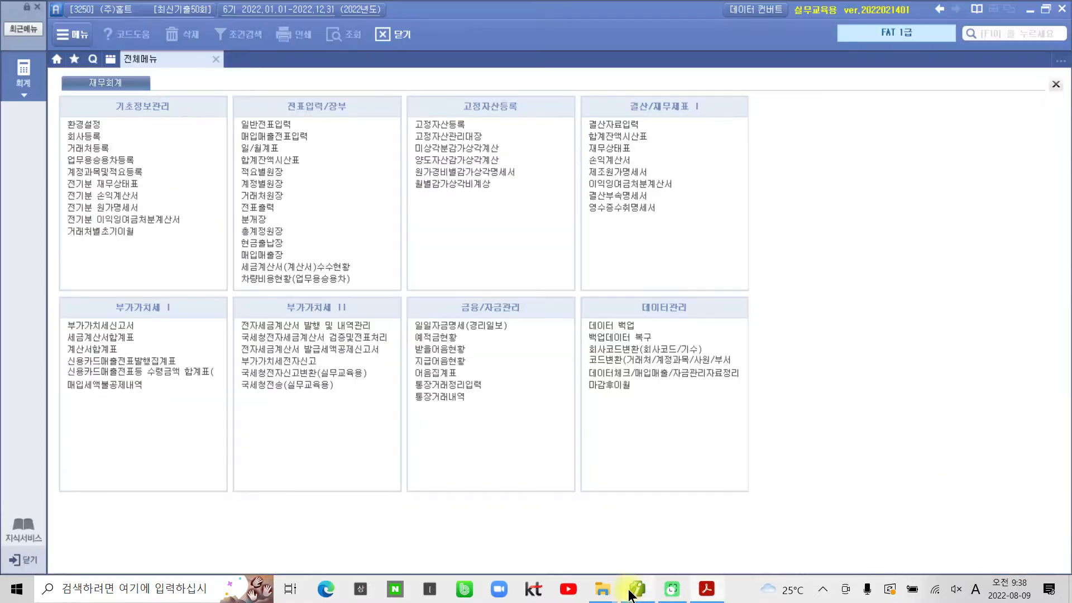
click(253, 125)
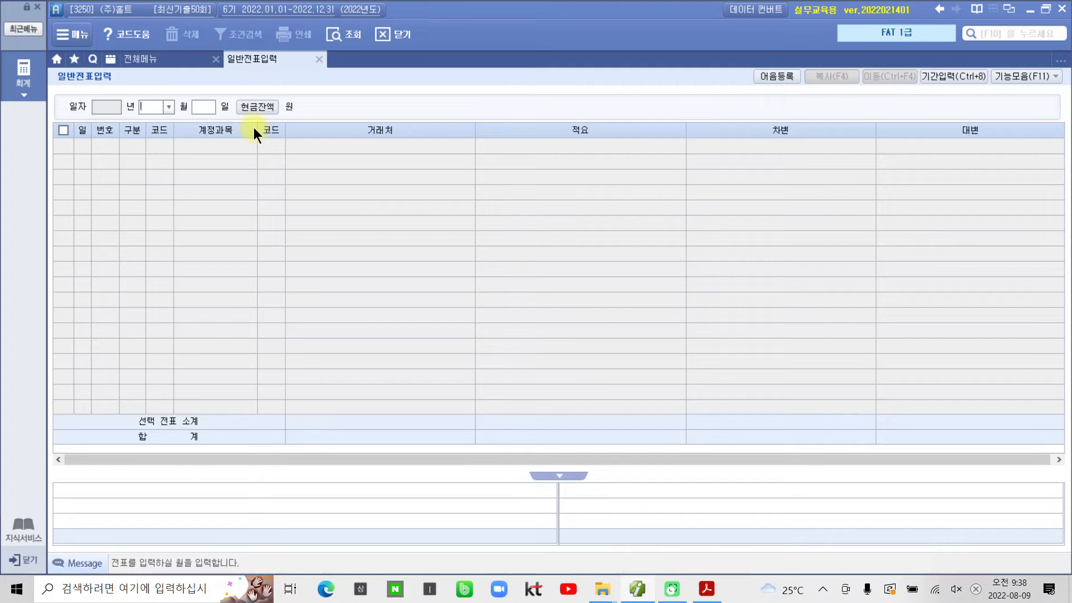
text(10)
key(Return)
text(4)
key(Return)
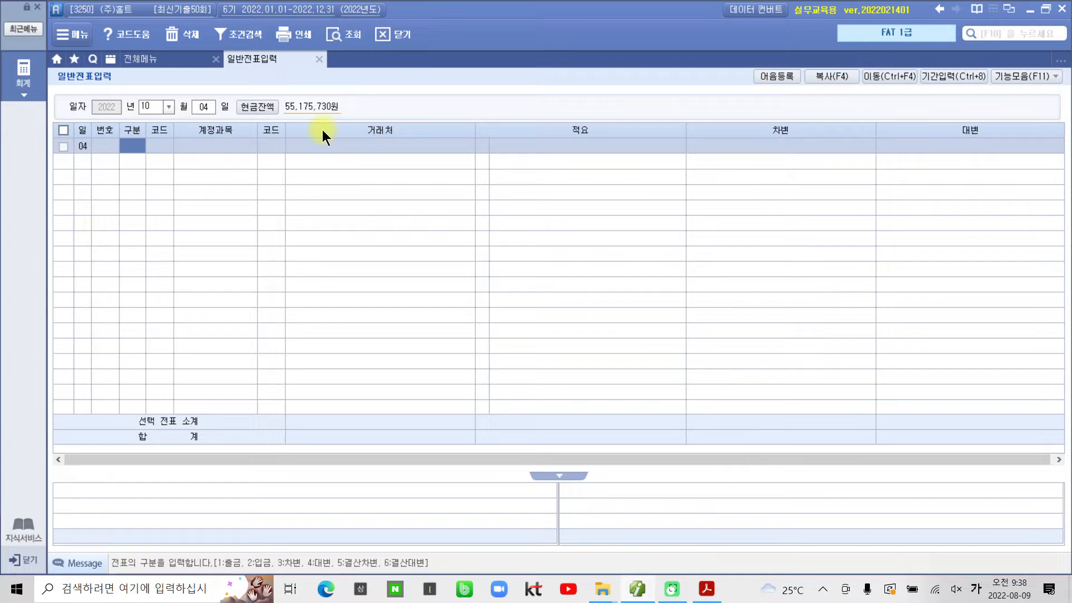
Step: Start a cash payment (출금) entry on October 4 with account 820 수선비
text(1)
key(Return)
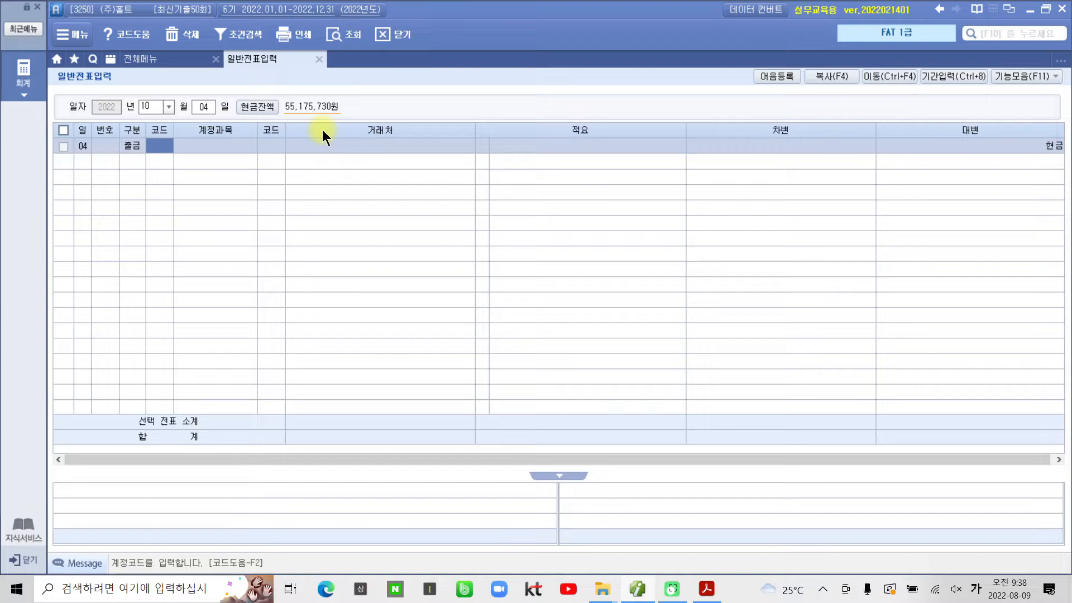
text(수선)
key(Return)
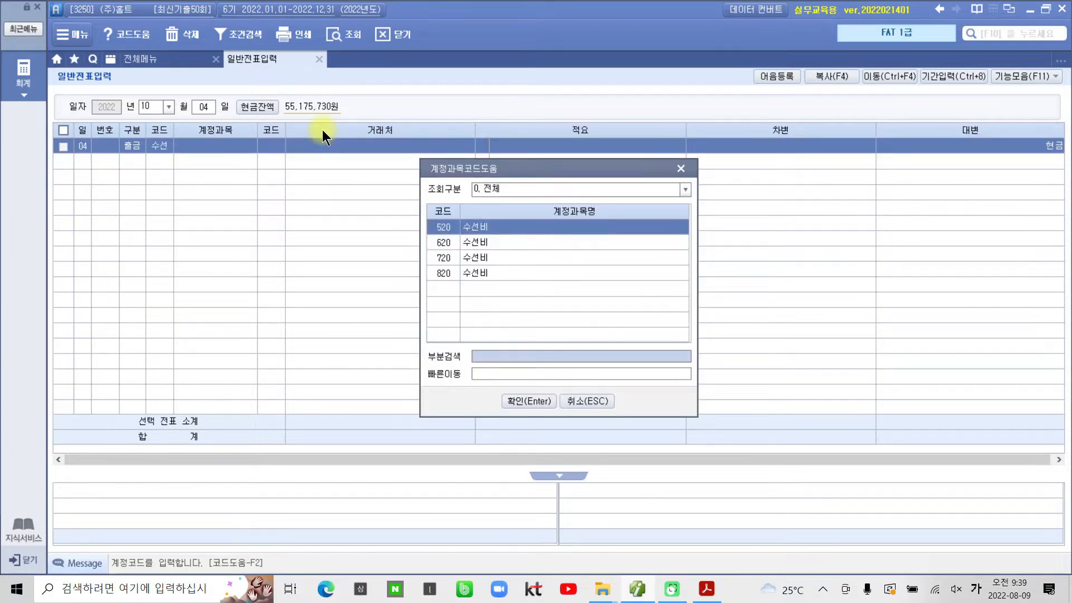
key(Down)
key(Down)
key(Down)
key(Return)
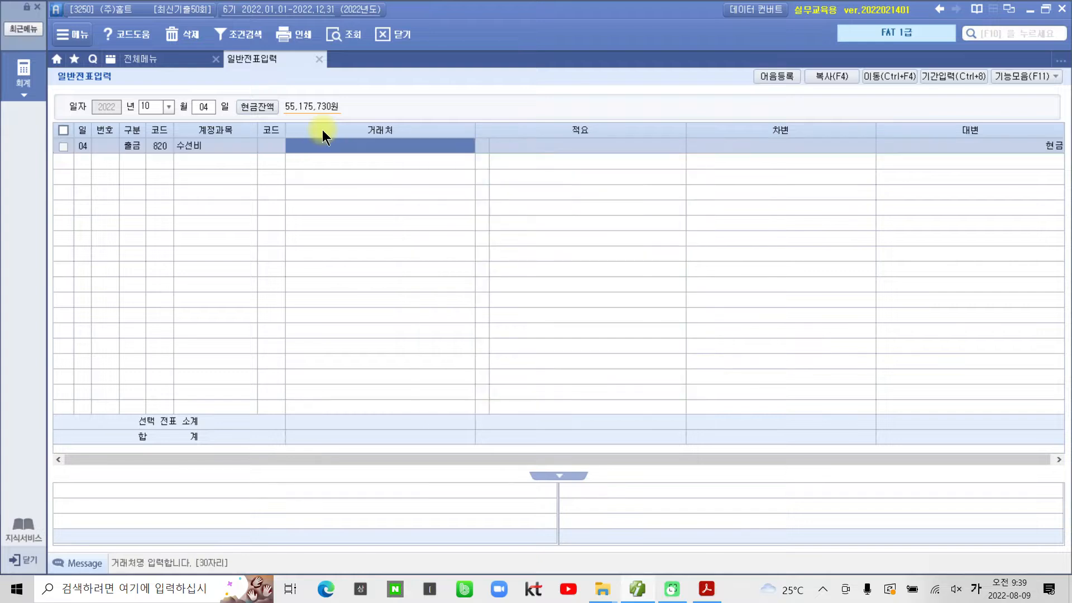
Step: Leave the vendor and description blank and record a debit of 25,000 for the 수선비 entry
key(Return)
key(Return)
key(Return)
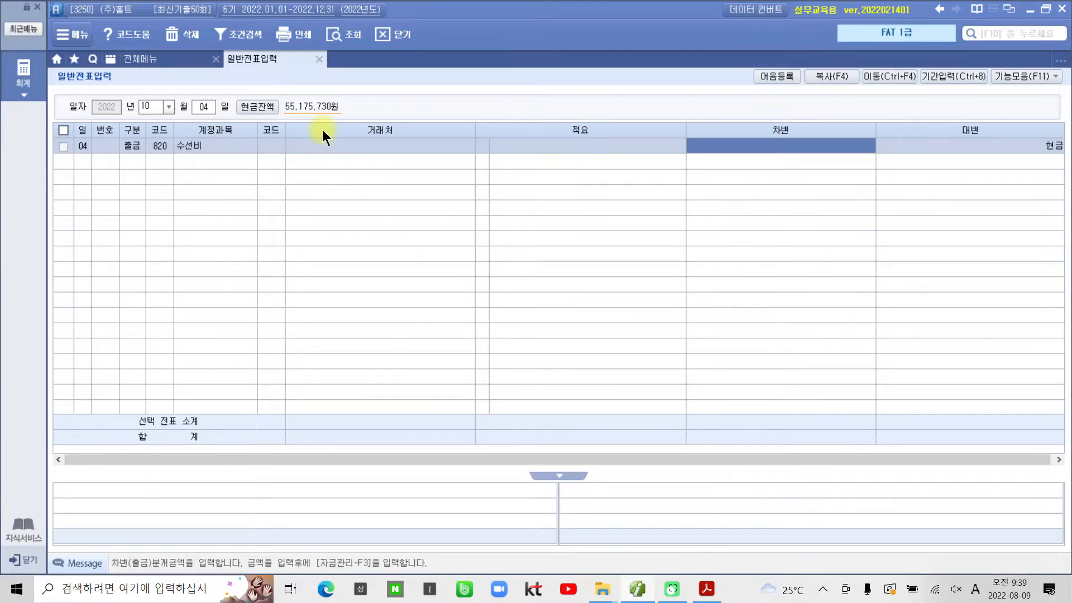
text(250000)
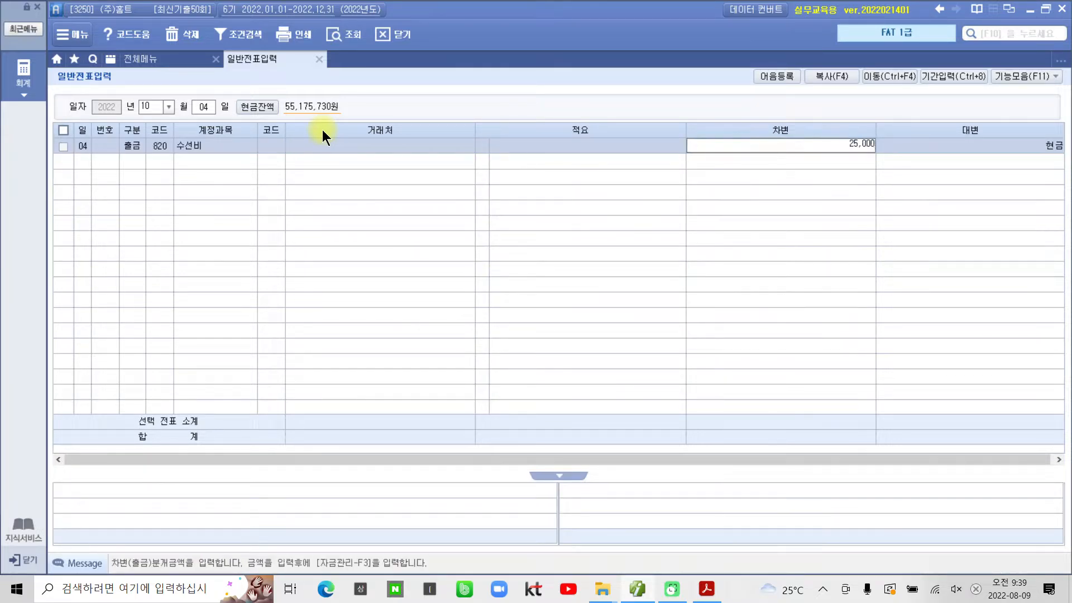
key(Return)
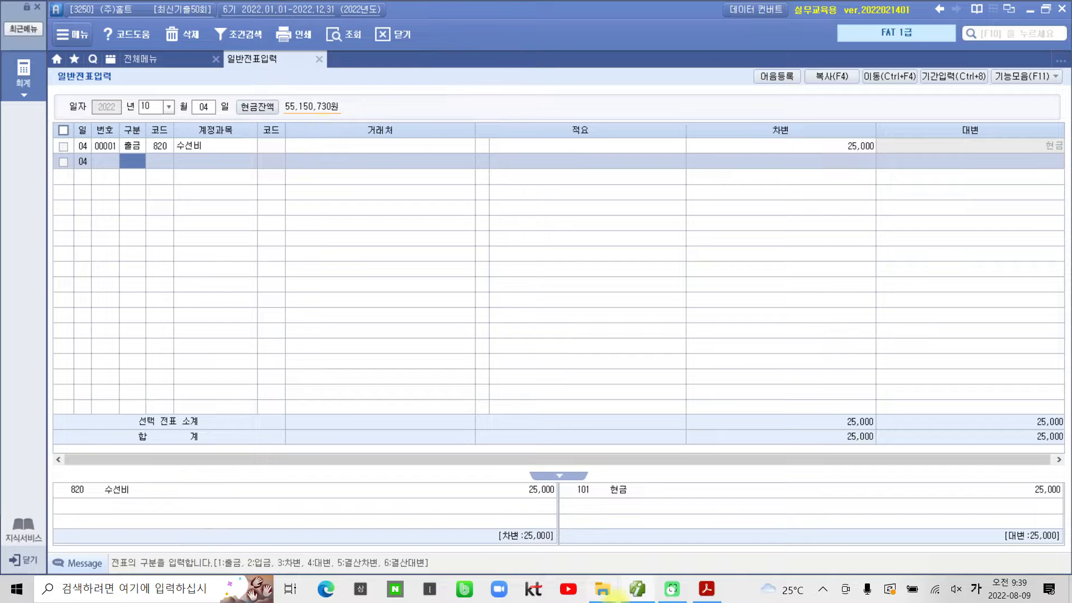
Step: Return to the PDF and examine item 2's tax payment receipt together with its 자료설명 on the following page
click(706, 596)
scroll(488, 464, down, 5)
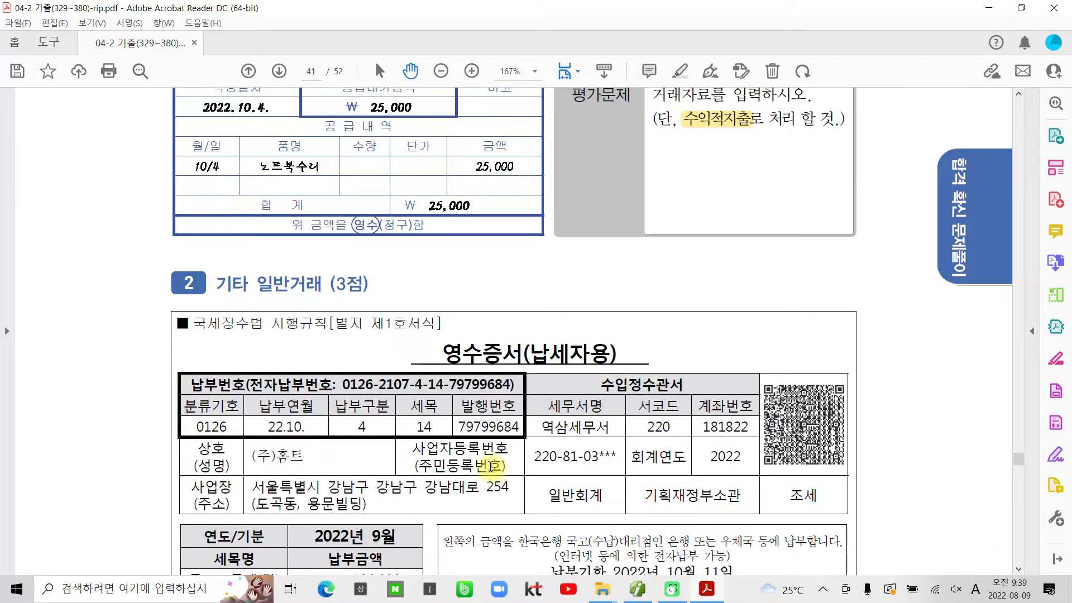
scroll(469, 460, down, 1)
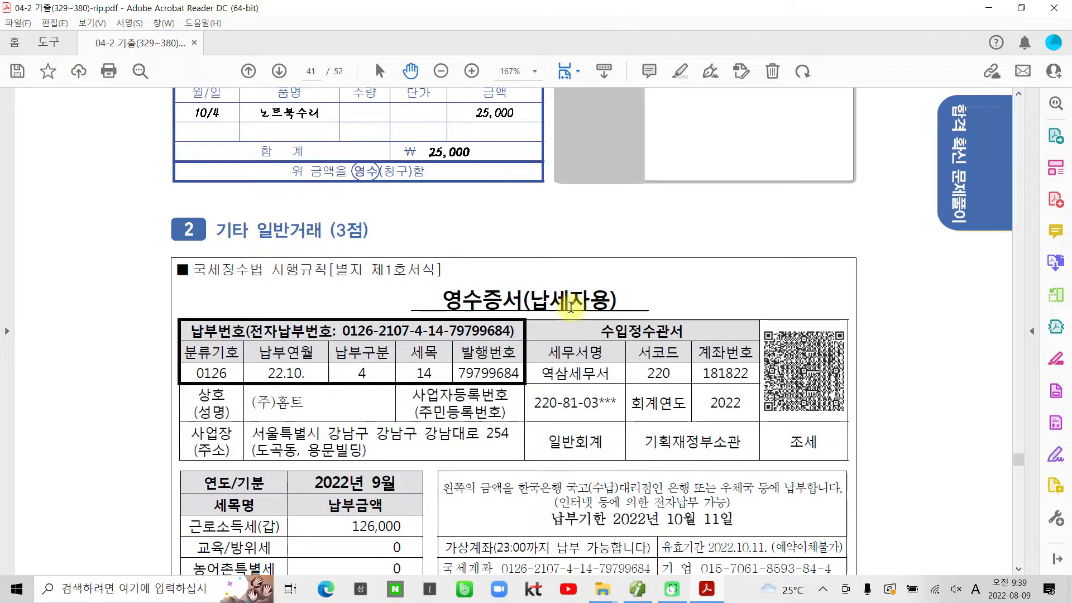
scroll(451, 445, down, 2)
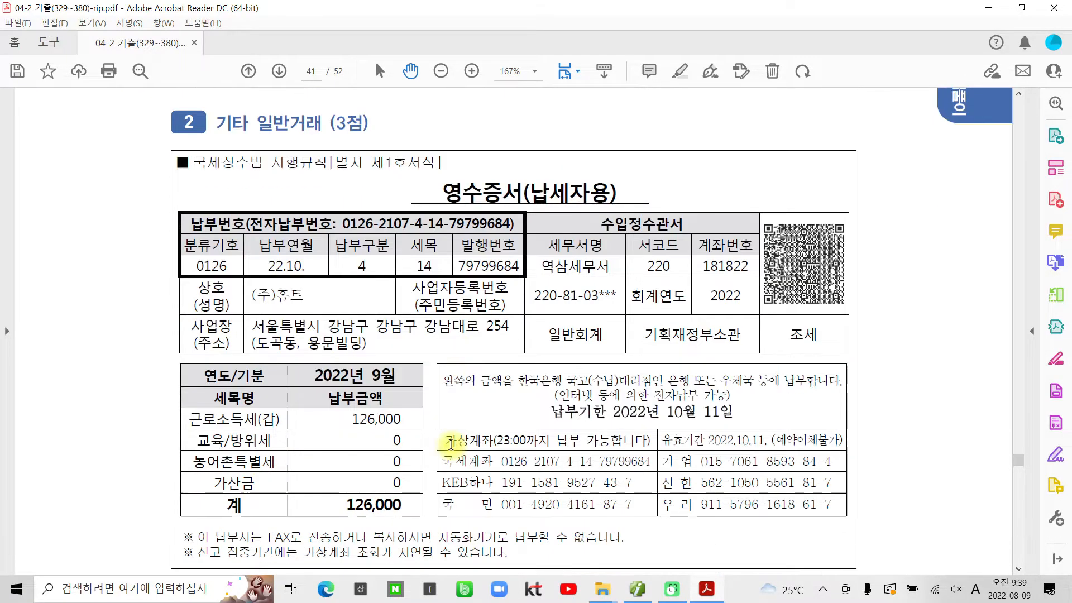
scroll(388, 444, down, 2)
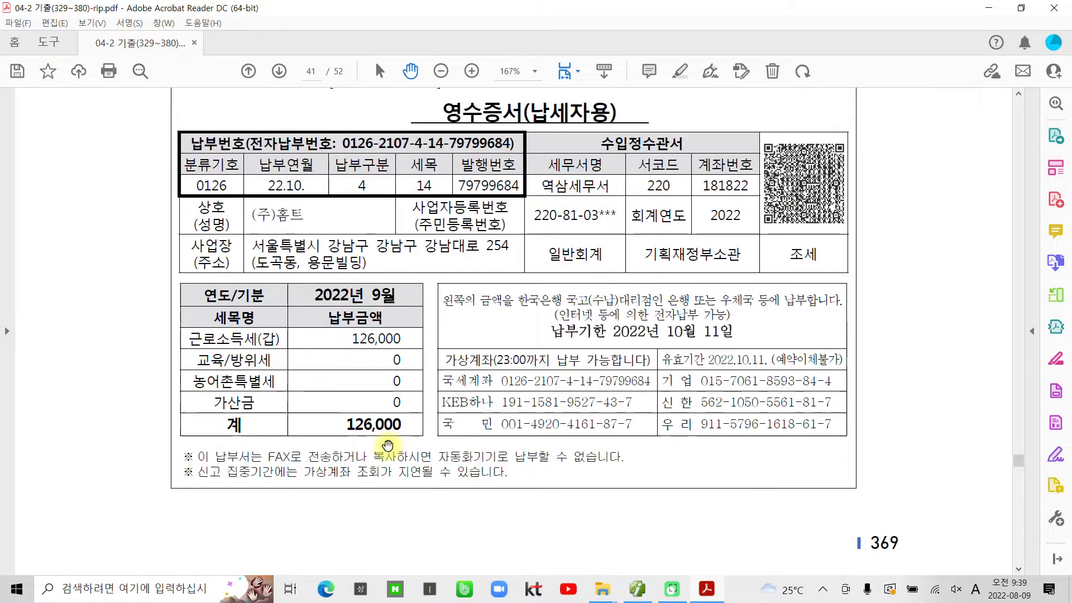
scroll(387, 445, down, 10)
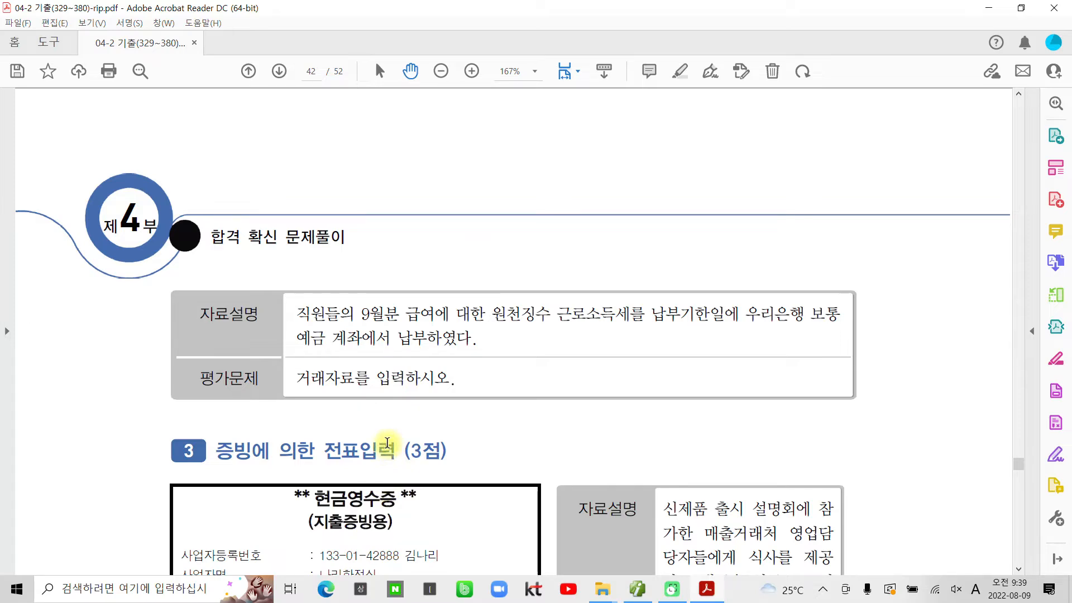
scroll(387, 443, up, 10)
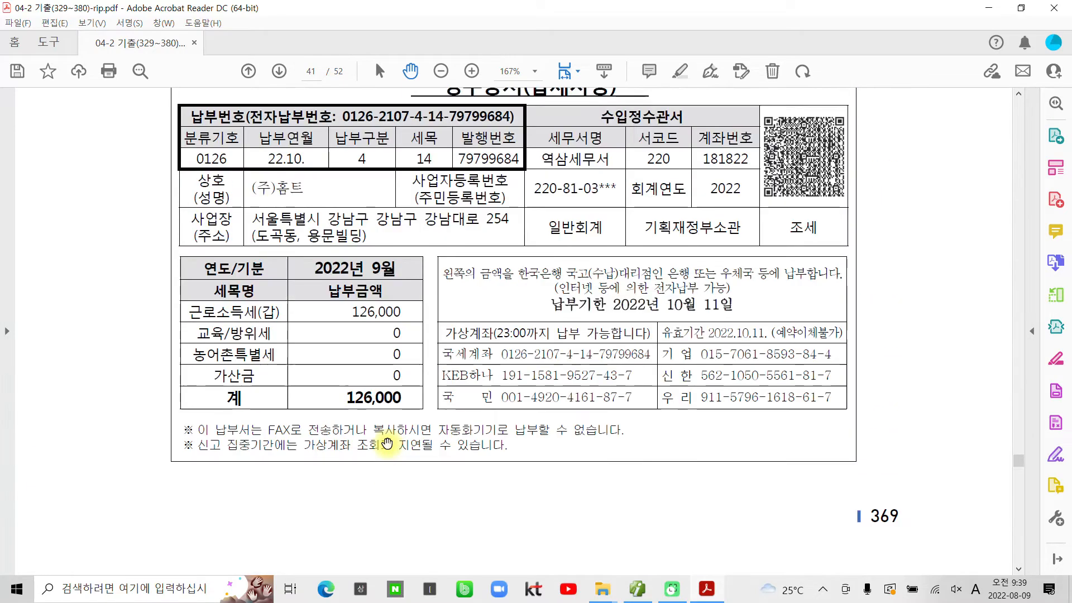
scroll(387, 443, up, 3)
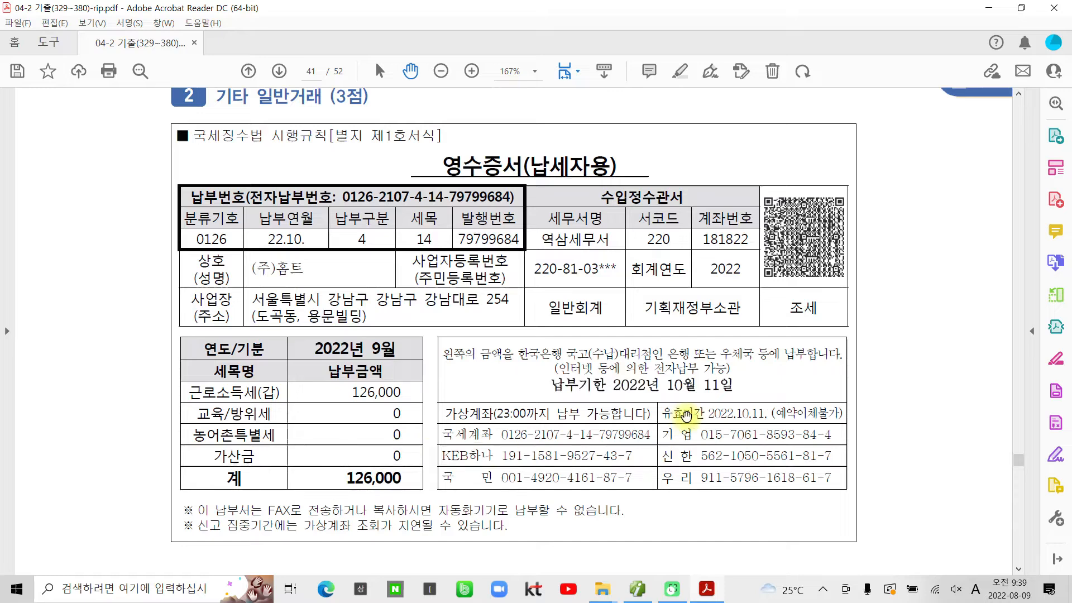
Step: Highlight the payment deadline 10월 11일 on item 2's tax receipt
drag(684, 385, 797, 384)
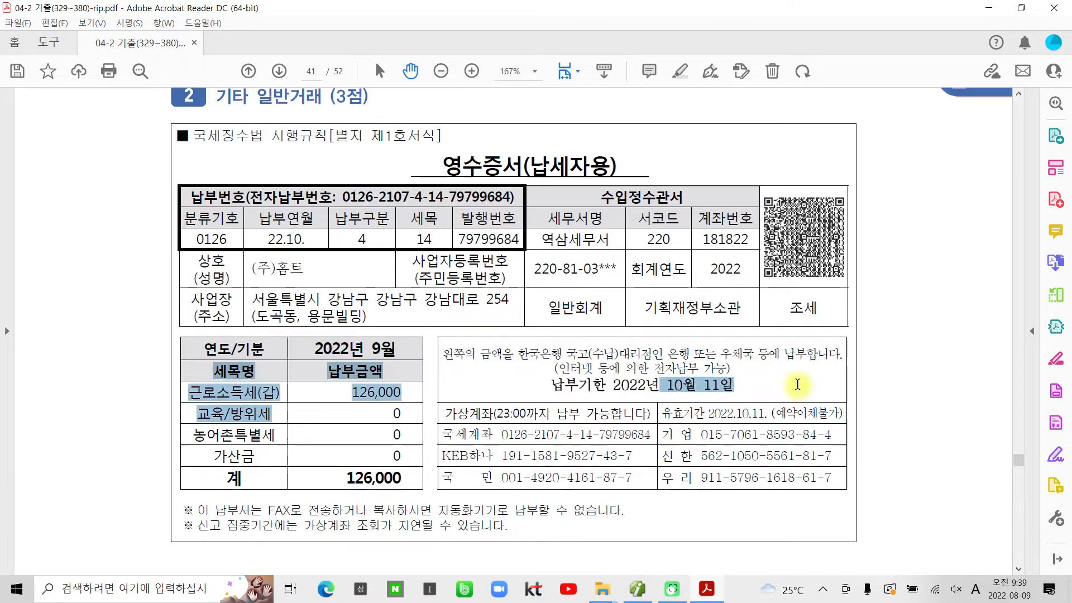
right_click(716, 385)
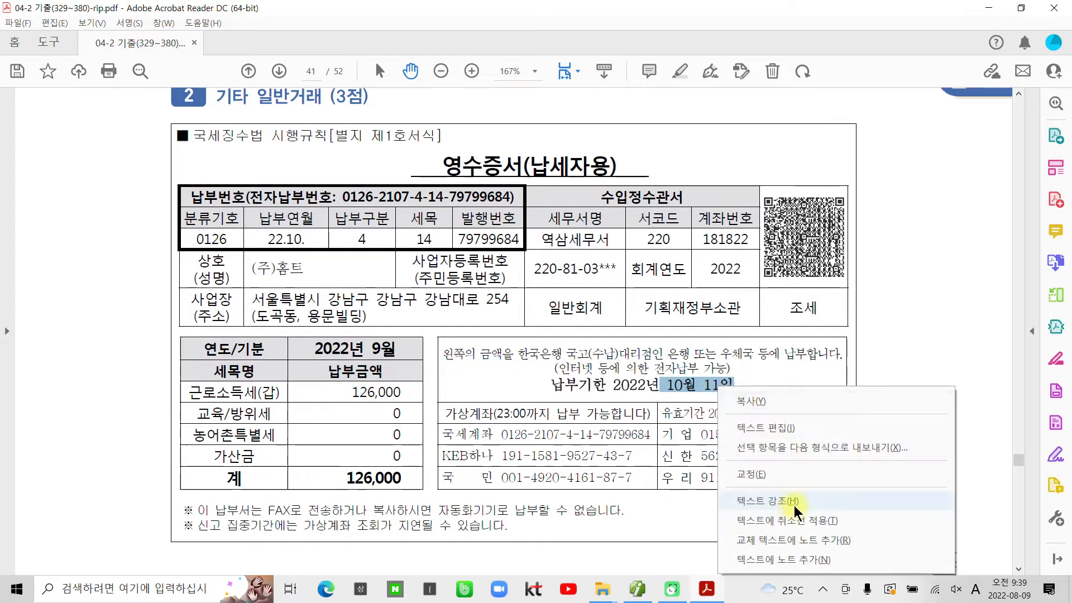
click(793, 501)
scroll(642, 488, down, 5)
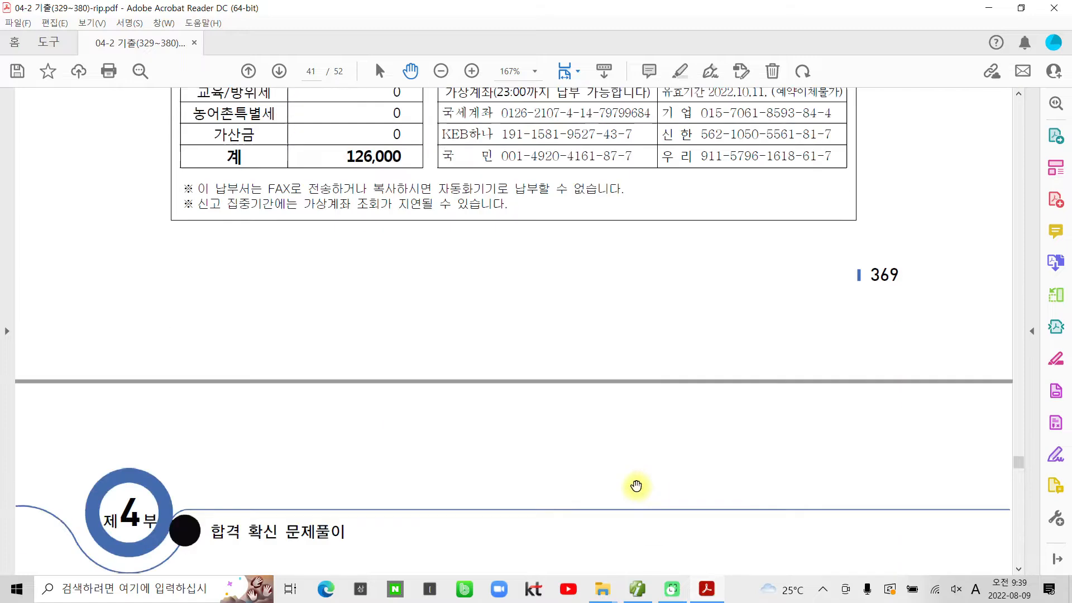
scroll(636, 485, down, 5)
scroll(630, 475, up, 6)
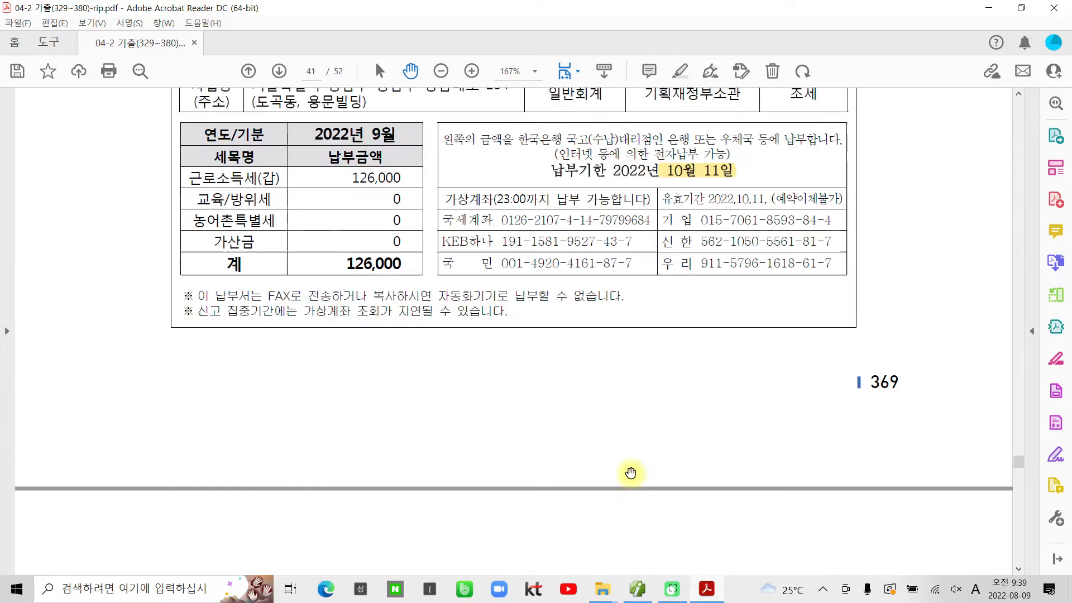
Step: Check item 2's tax receipt, switch to 더존 iPlus, and set the general voucher date to October 11
scroll(630, 473, up, 4)
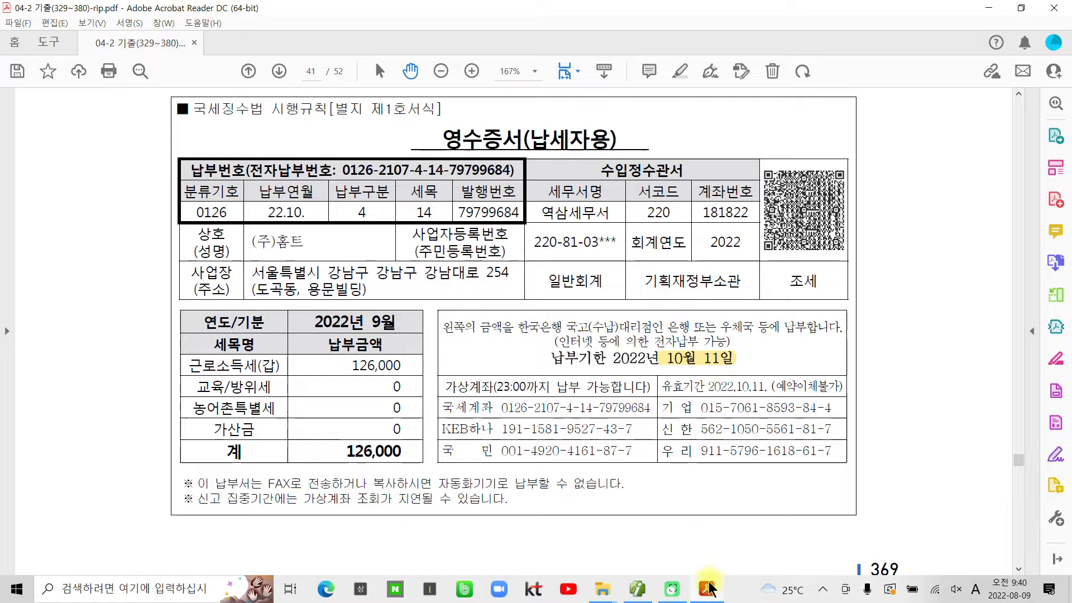
mouse_move(630, 590)
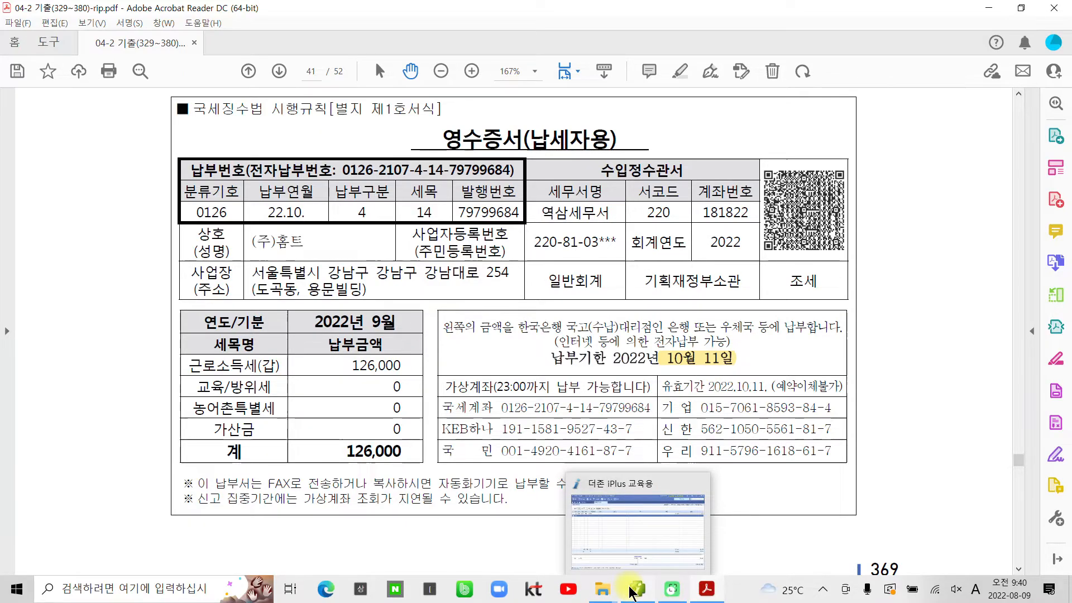
click(630, 591)
click(205, 107)
text(11)
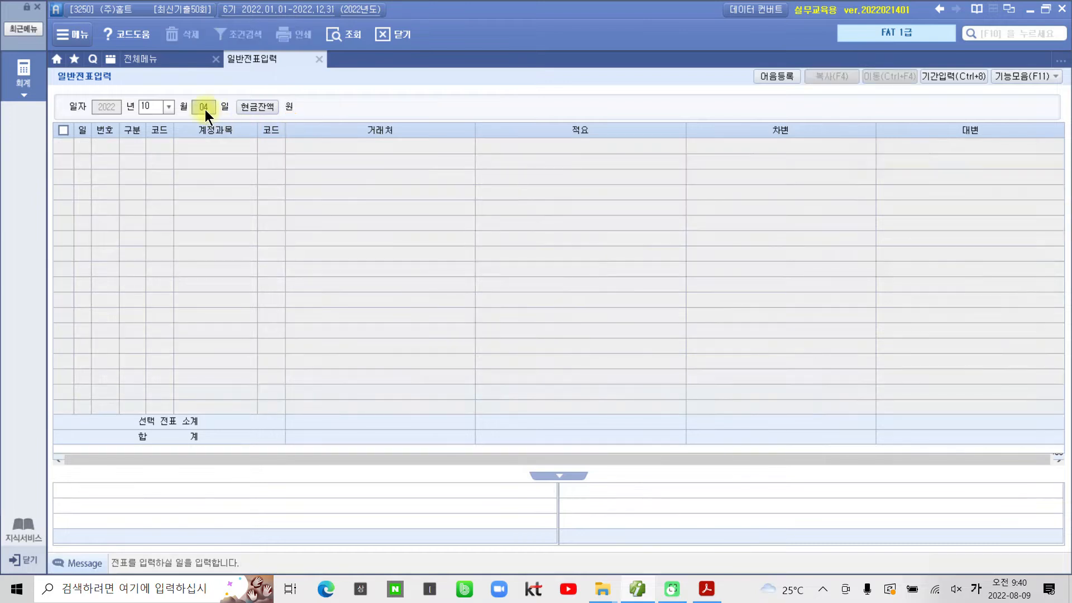
key(Return)
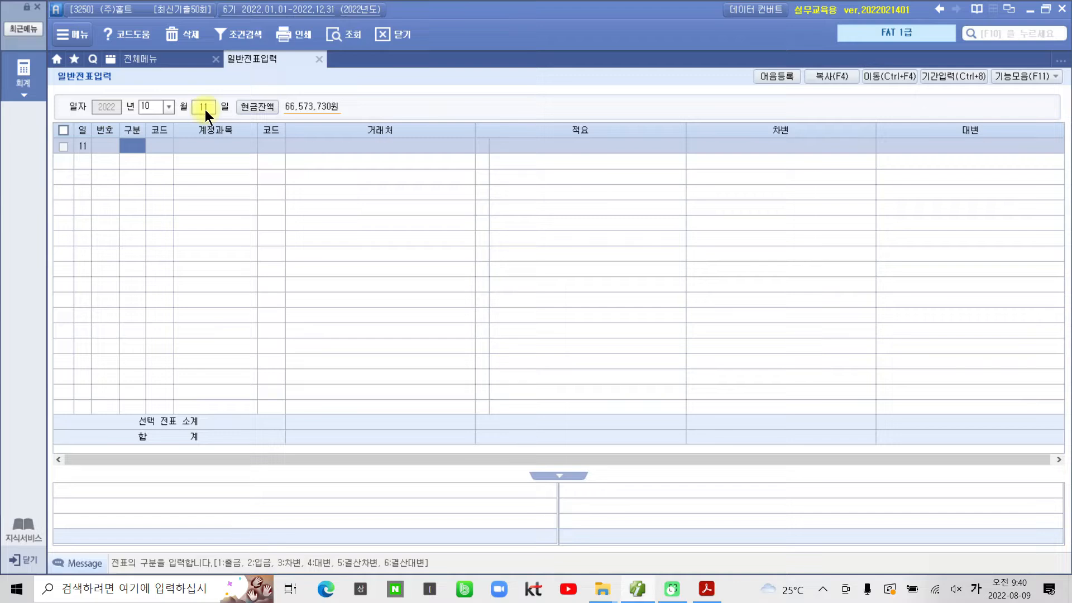
Step: Record a debit (차변) of 126,000 to account 254 예수금, leaving the vendor and description blank
text(3)
key(Return)
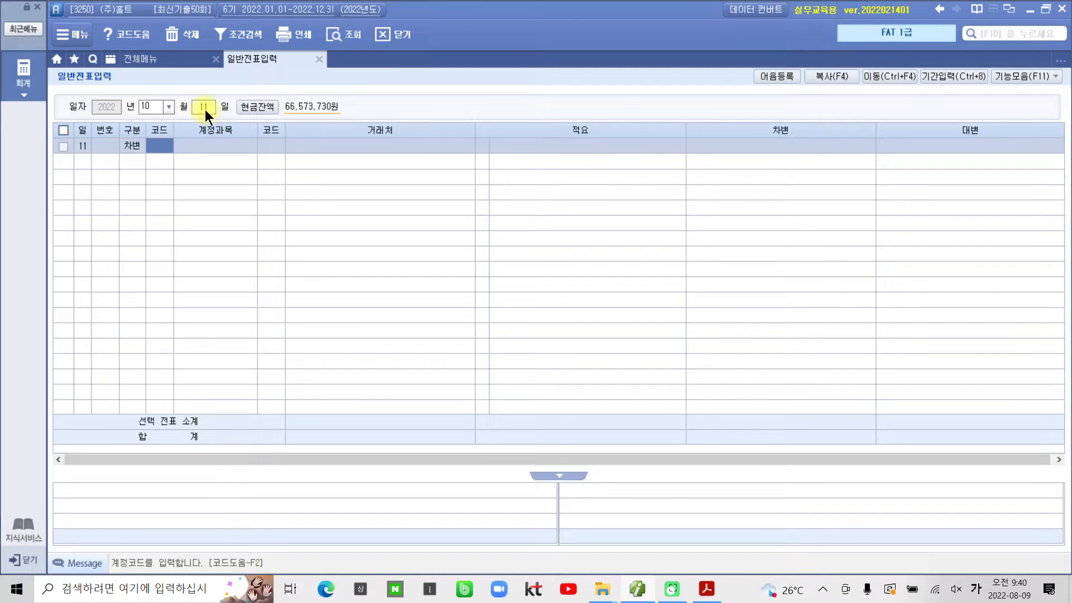
text(예수)
key(Return)
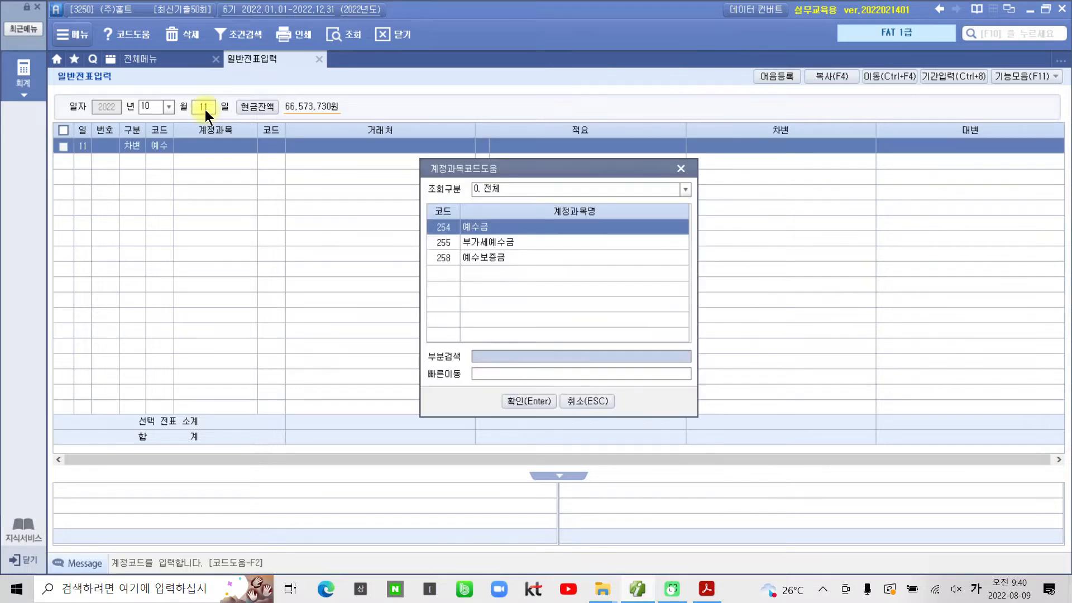
key(Return)
key(Return)
key(Return)
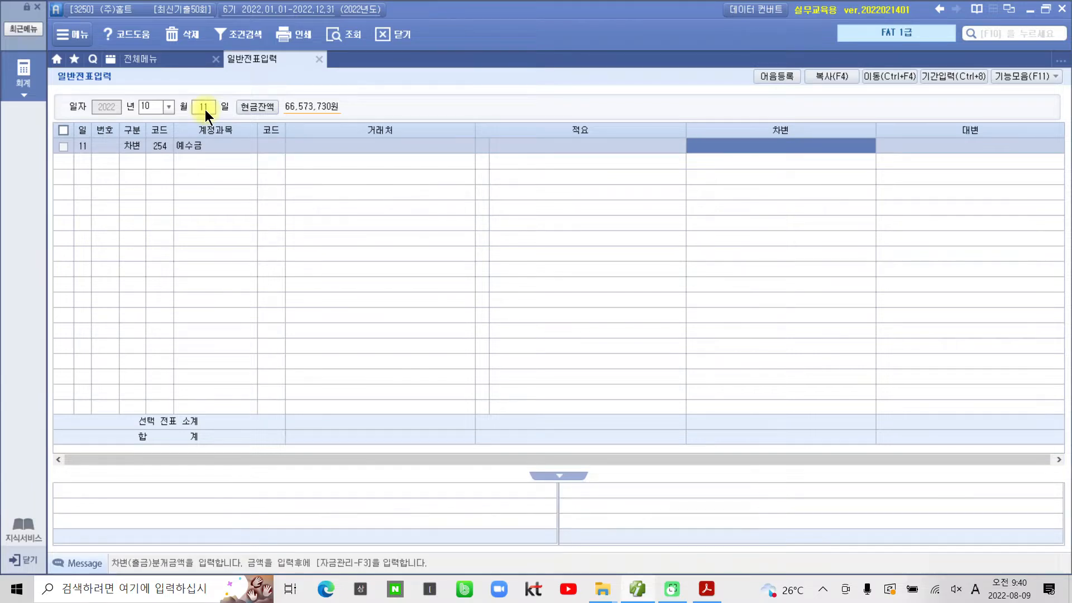
text(1260000)
key(Return)
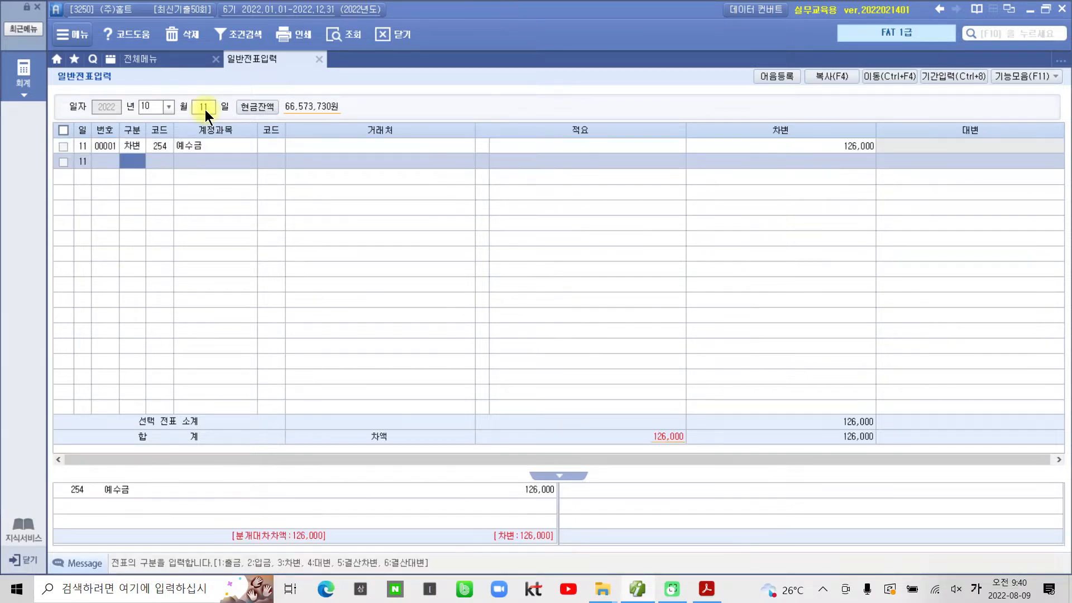
Step: Record a credit (대변) of 126,000 to account 103 보통예금 with vendor 98002 우리은행(보통)
text(4103)
key(Return)
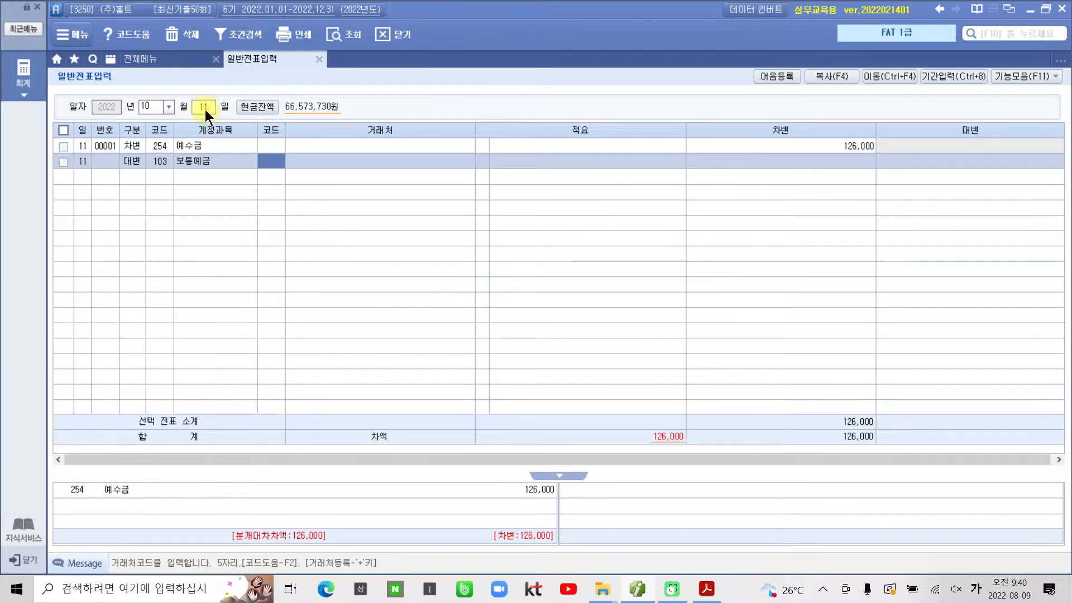
text(우리)
key(Return)
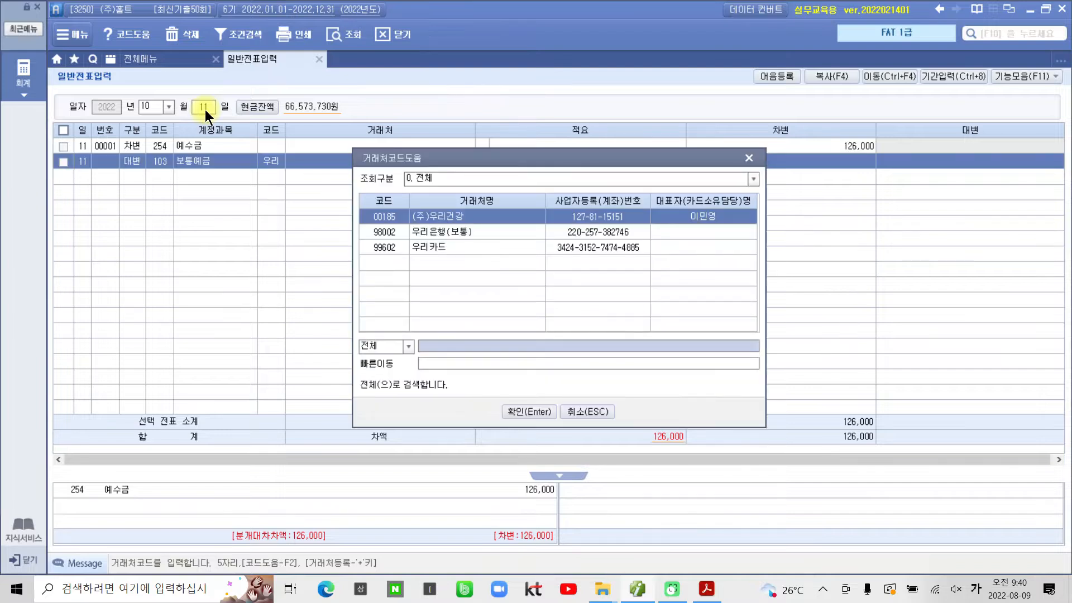
key(Down)
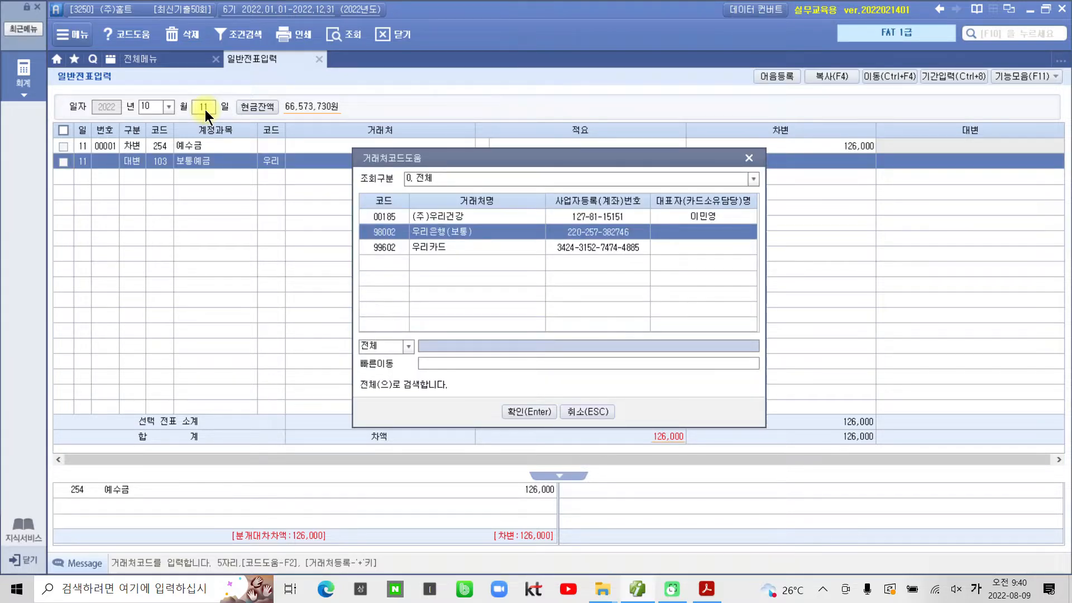
key(Return)
key(Return)
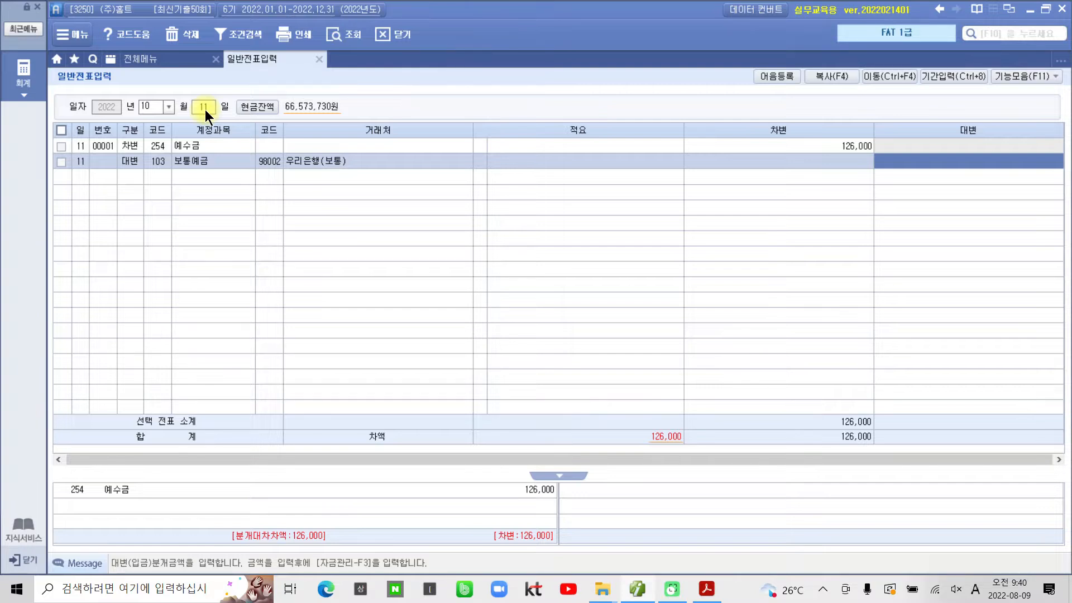
text(1260000)
key(Return)
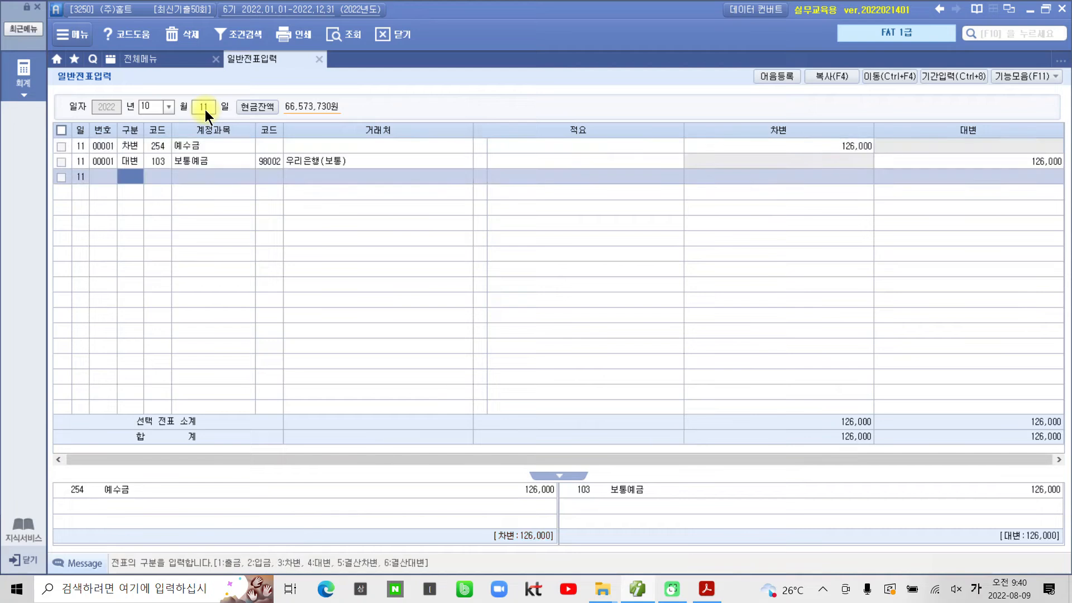
click(146, 157)
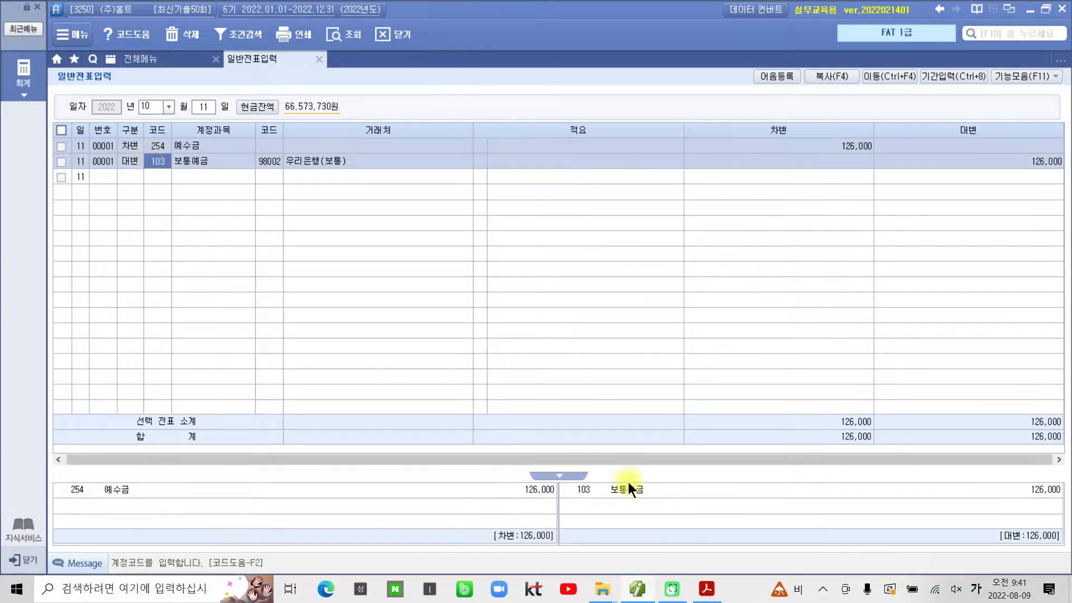
Step: Return to the PDF and examine item 3, marking the cash receipt's title, its VAT amount and the 자료설명
click(707, 588)
scroll(465, 498, down, 10)
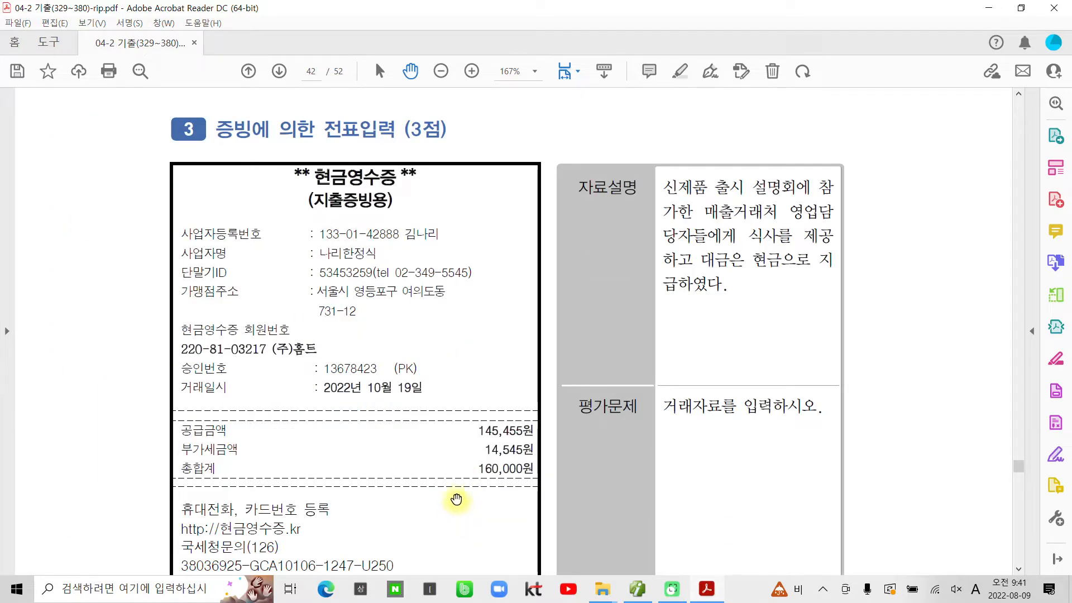
drag(468, 440, 538, 459)
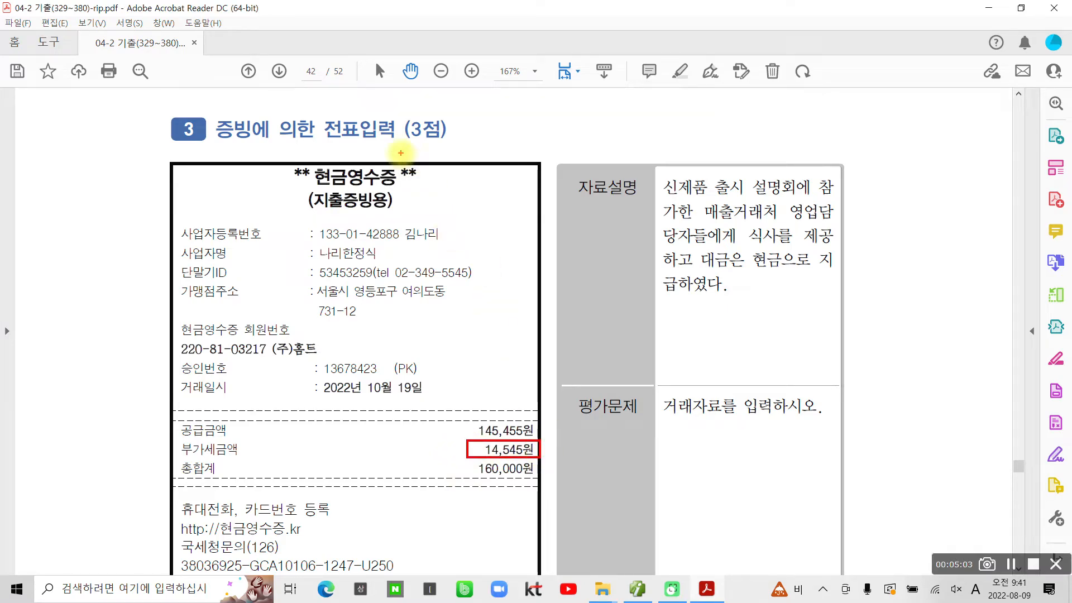
drag(401, 154, 437, 159)
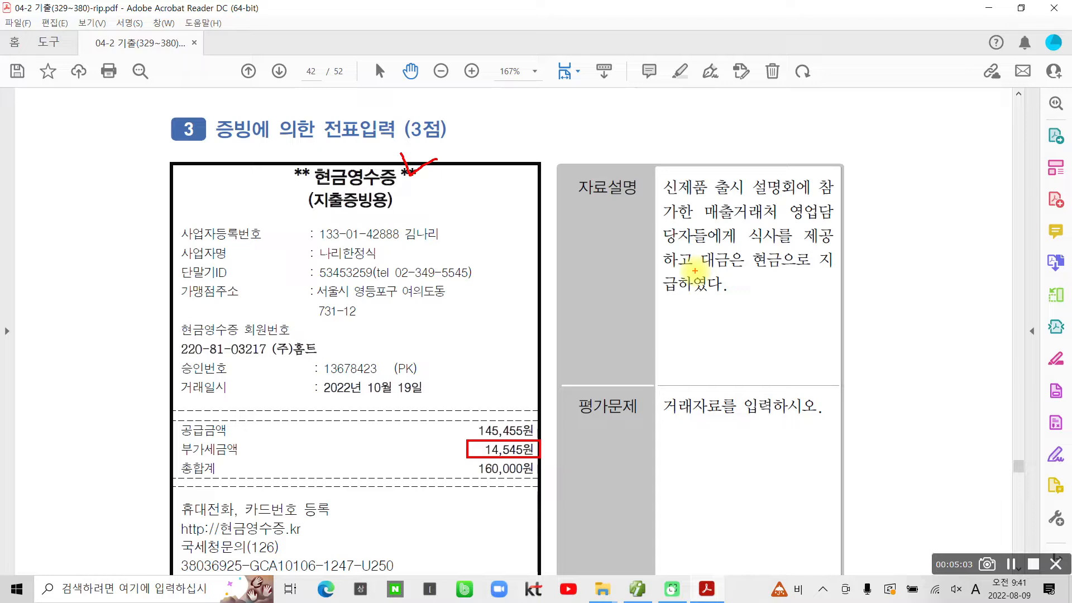
mouse_move(742, 190)
mouse_down()
mouse_move(698, 310)
mouse_move(907, 235)
mouse_move(704, 193)
mouse_up()
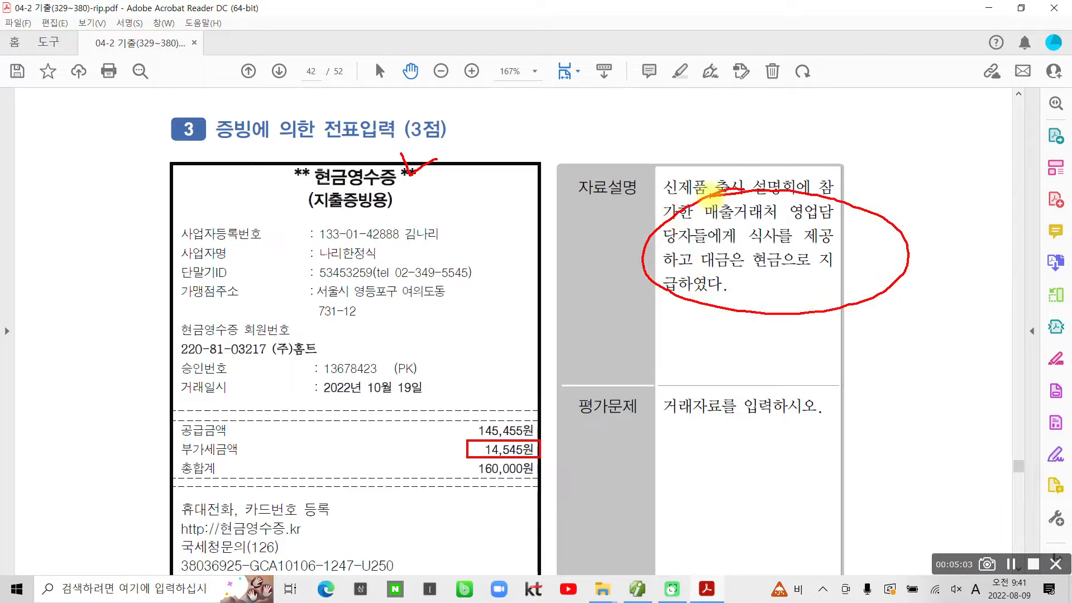
Step: Handwrite 접대비 beside item 3's 자료설명 and a cross beside the VAT amount, and clear the on-screen markings
drag(792, 282, 784, 323)
mouse_move(810, 296)
mouse_down()
mouse_move(832, 324)
mouse_move(851, 299)
mouse_move(838, 346)
mouse_move(853, 311)
mouse_up()
mouse_move(875, 282)
mouse_down()
mouse_move(893, 296)
mouse_move(879, 326)
mouse_up()
mouse_move(905, 285)
mouse_down()
mouse_move(903, 324)
mouse_move(915, 307)
mouse_move(916, 348)
mouse_up()
mouse_move(928, 290)
mouse_down()
mouse_move(929, 336)
mouse_move(949, 310)
mouse_move(946, 335)
mouse_up()
drag(980, 270, 961, 362)
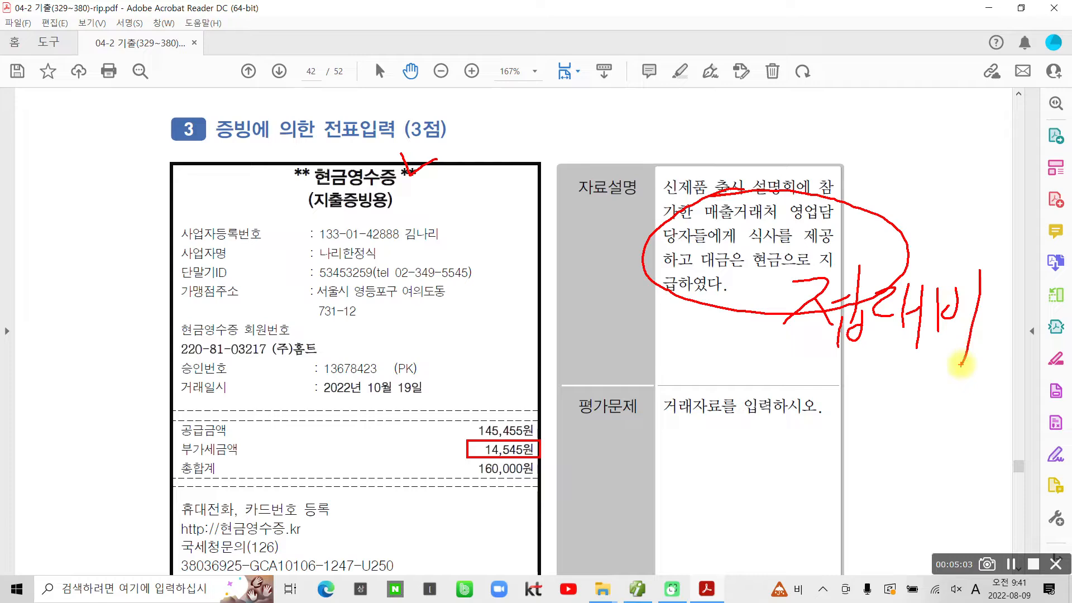
drag(448, 434, 430, 458)
drag(434, 437, 458, 461)
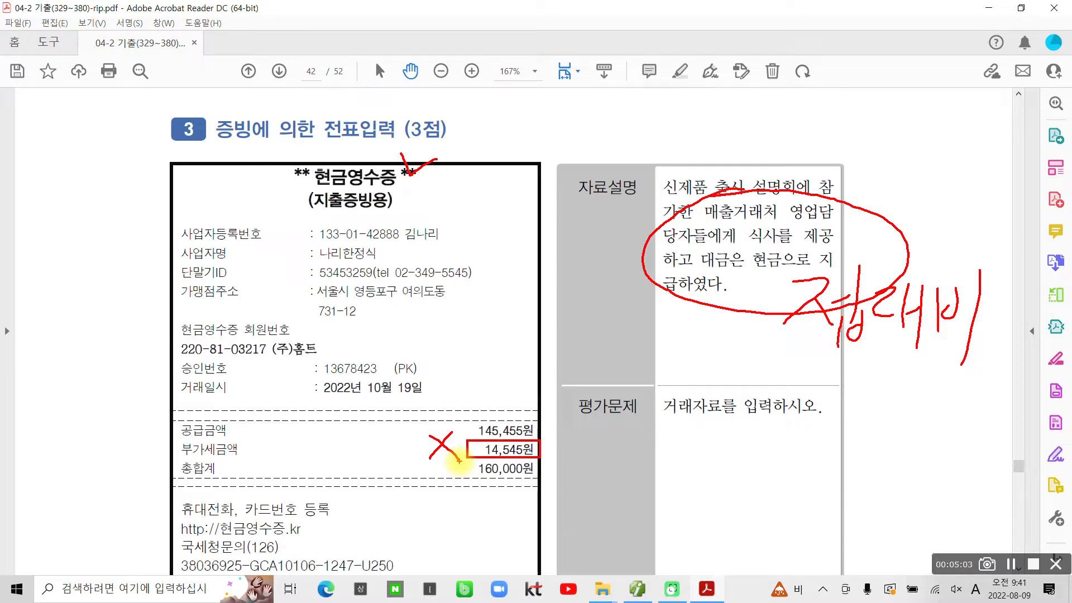
mouse_move(429, 431)
mouse_down()
mouse_move(390, 424)
mouse_move(424, 449)
mouse_up()
key(Escape)
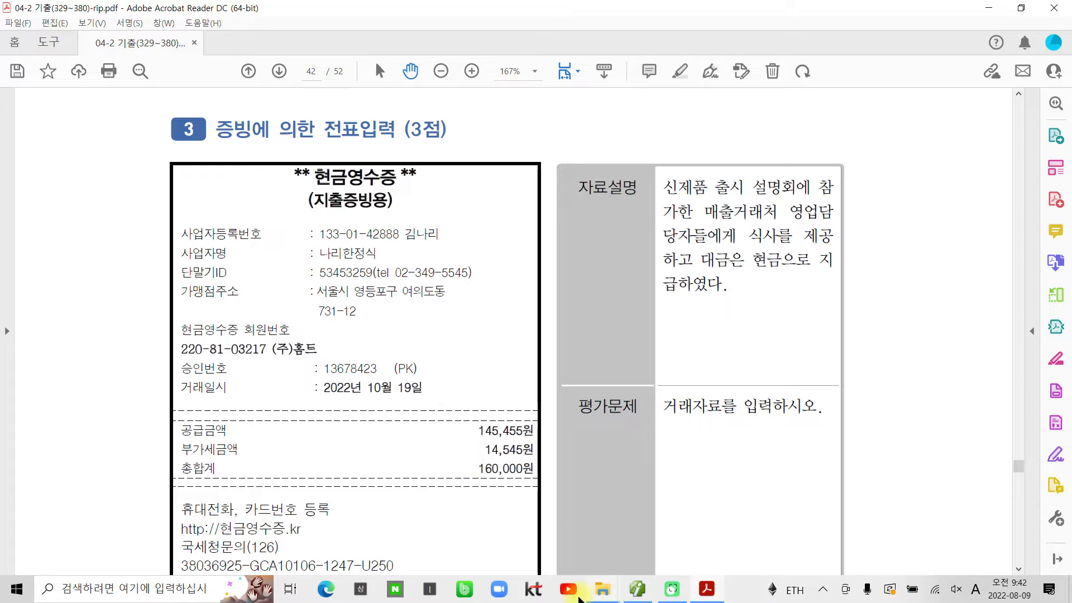
Step: Switch to 더존 iPlus and start a cash payment (출금) entry on October 19 with account 813 접대비
click(637, 589)
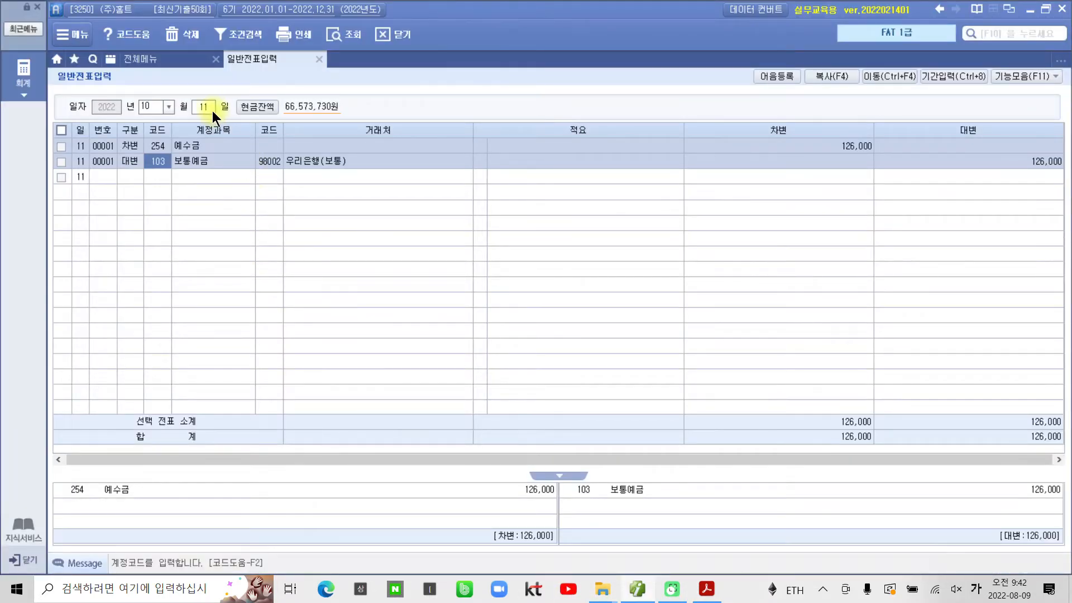
click(211, 109)
text(19)
key(Return)
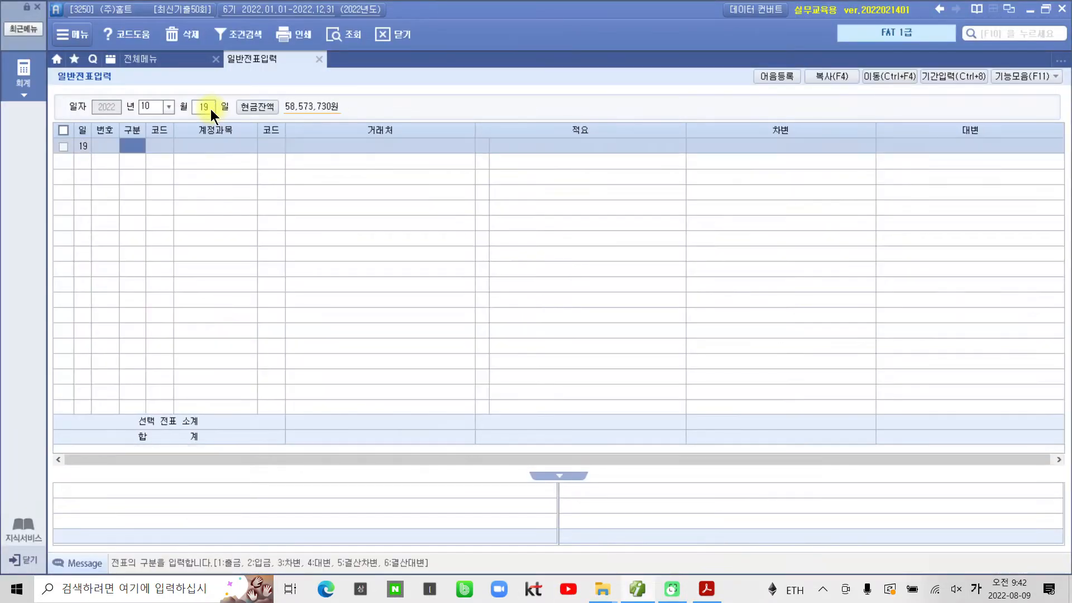
text(1)
key(Return)
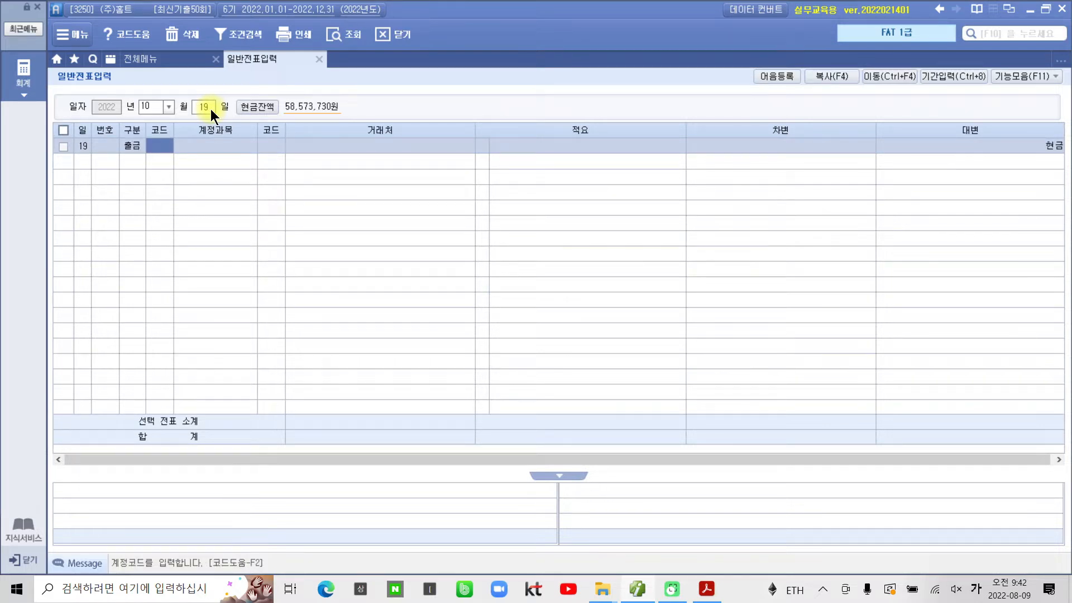
text(813)
key(Return)
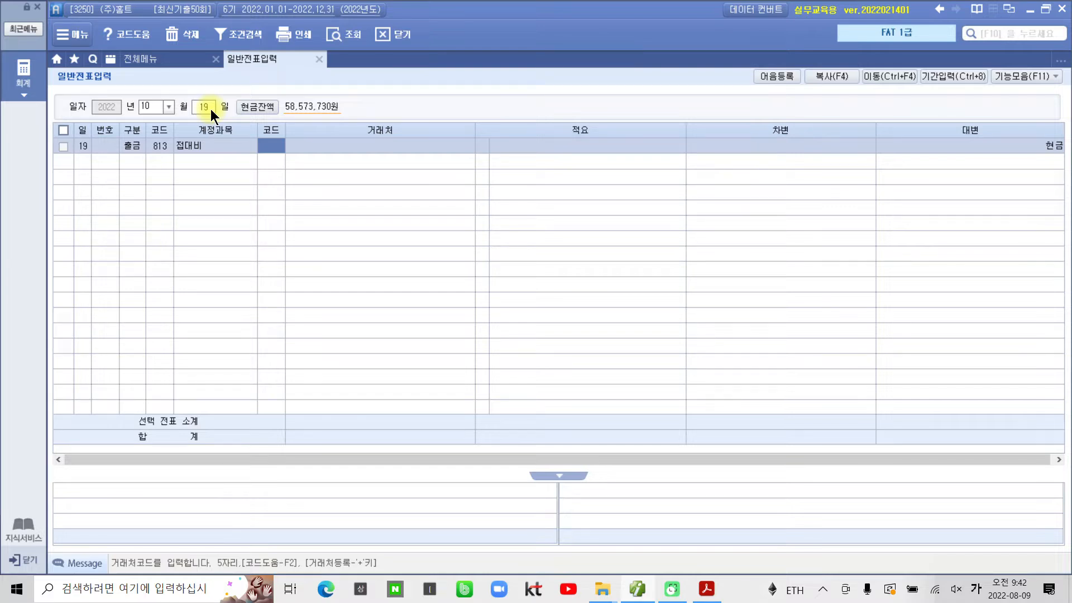
Step: Leave the vendor and description blank and record a debit of 160,000 for the 접대비 entry
key(Return)
key(Return)
key(Return)
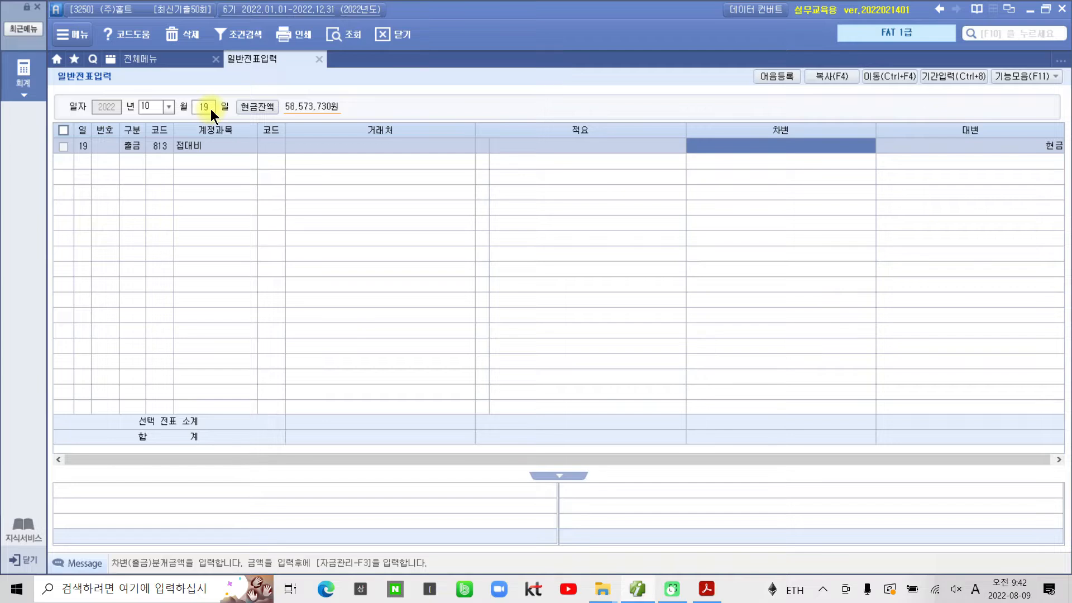
text(160)
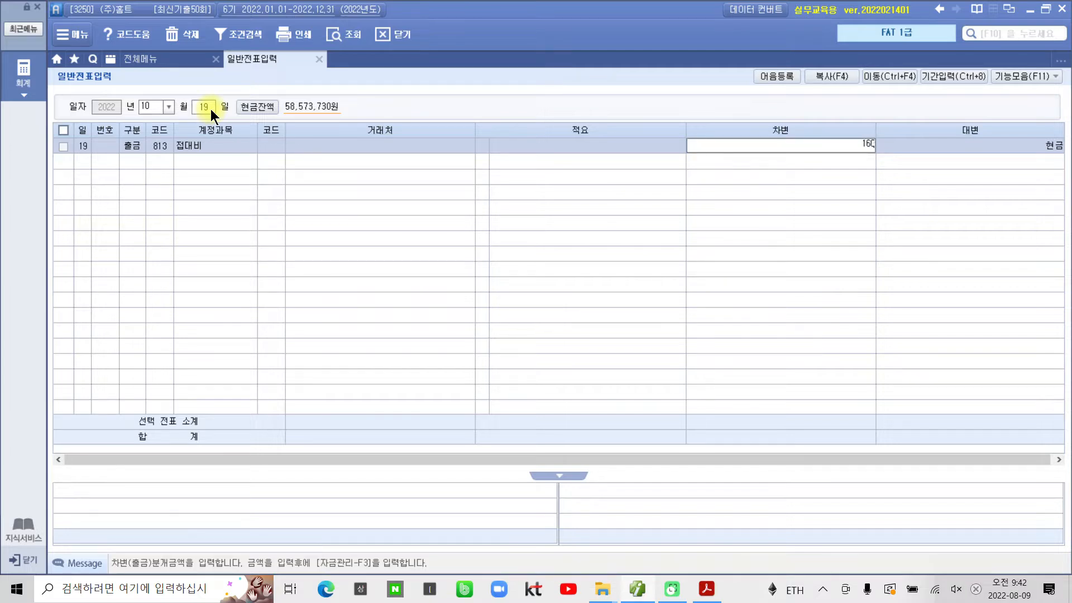
text(,000)
key(Return)
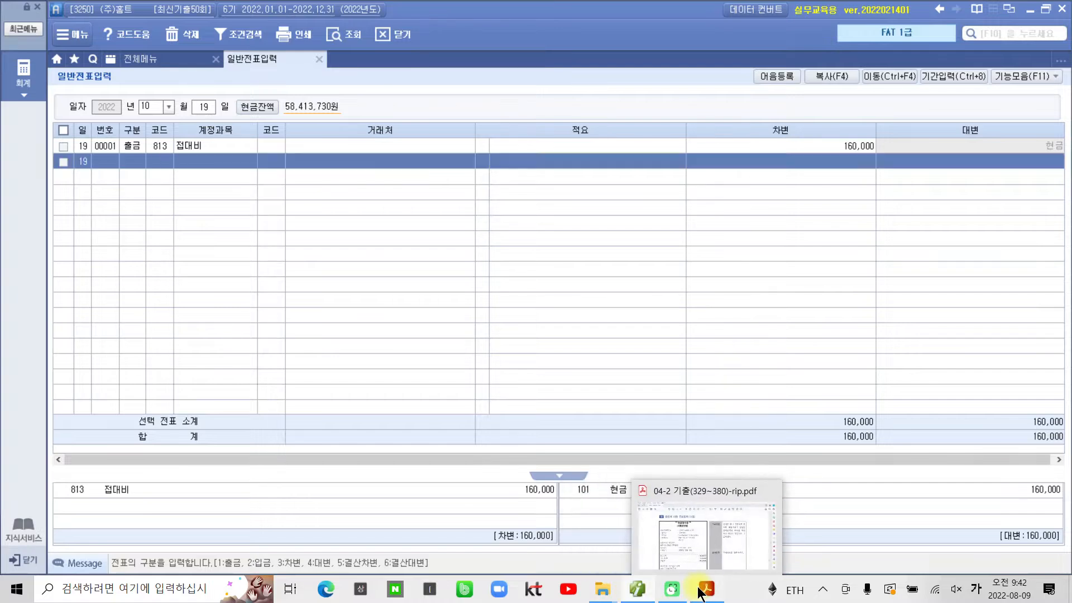
Step: Return to the PDF and highlight 배서양도 in item 4's heading above the electronic note
click(690, 507)
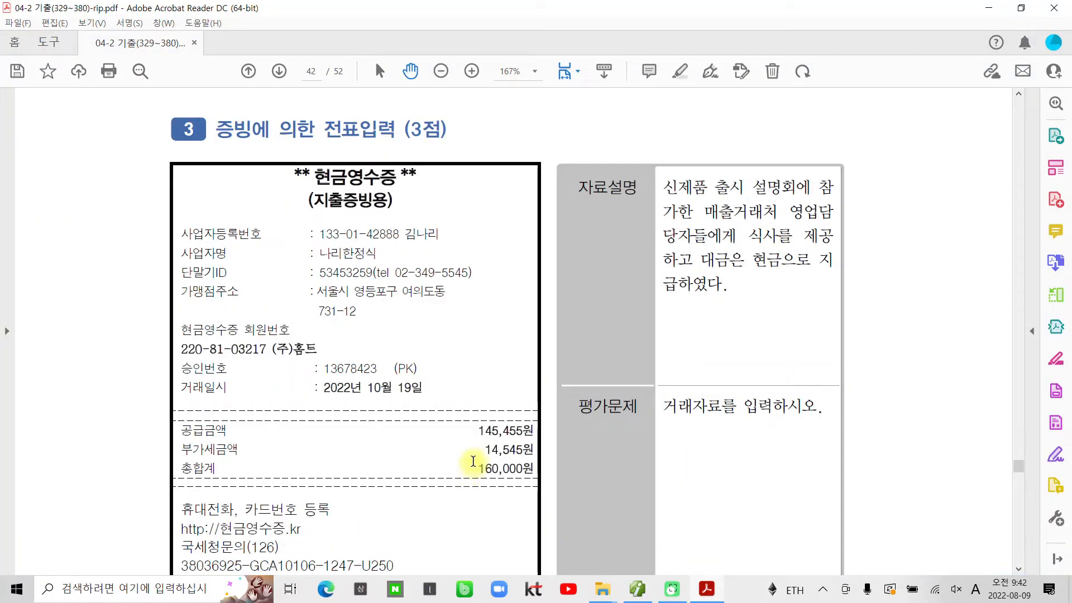
scroll(473, 461, down, 10)
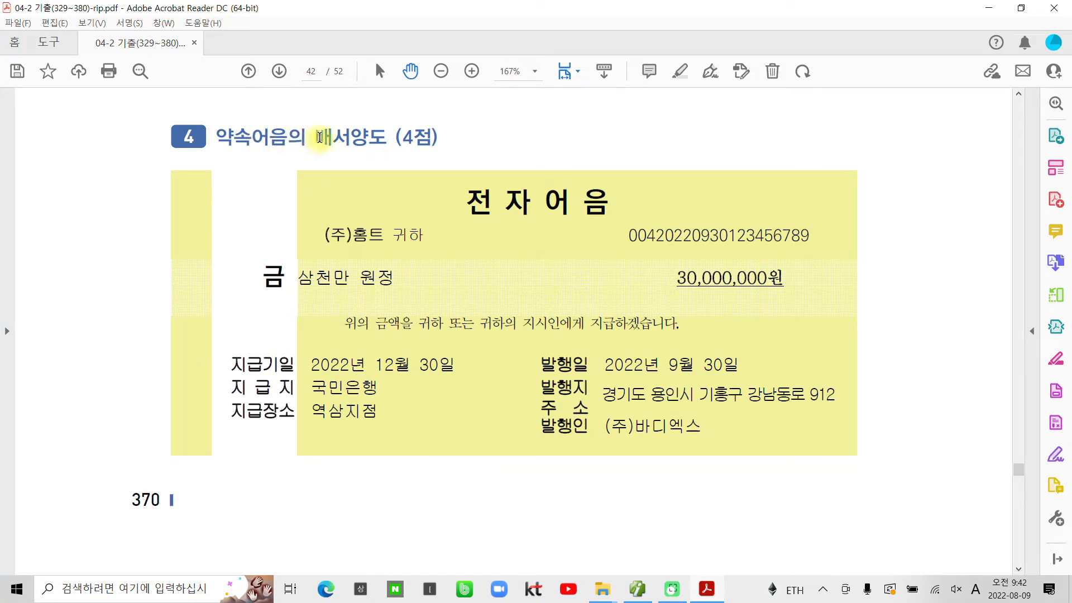
drag(319, 137, 379, 142)
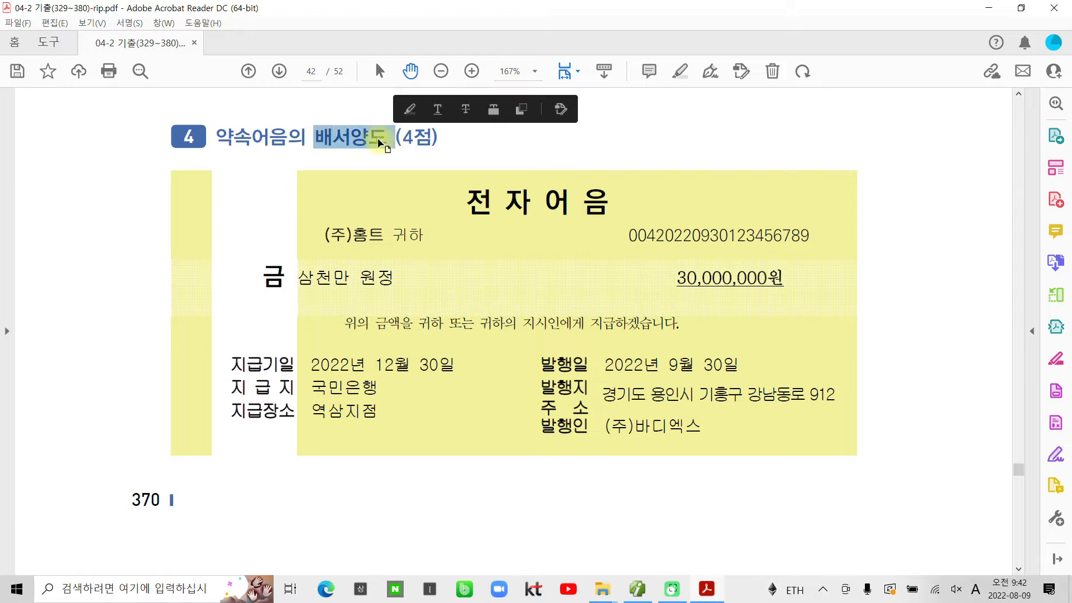
right_click(378, 139)
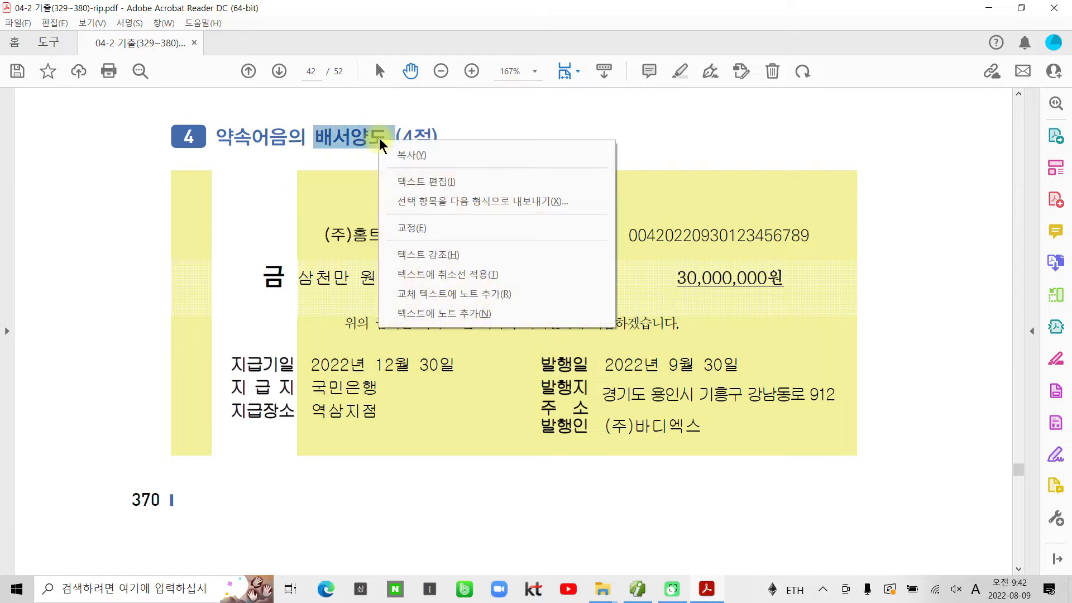
click(445, 256)
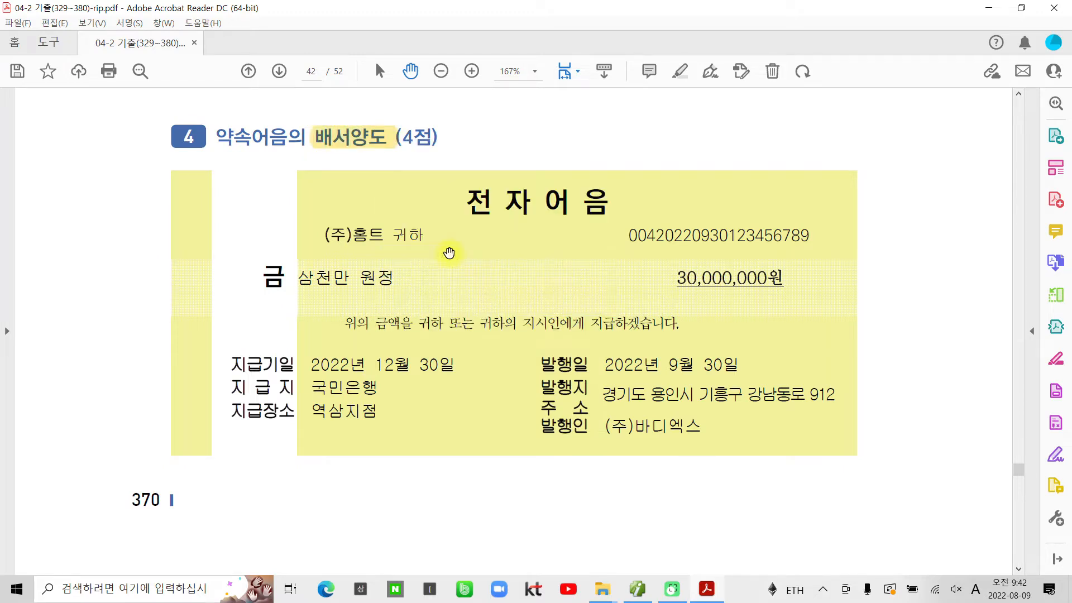
Step: Examine item 4's 자료설명 and 평가문제 on the following page
scroll(445, 318, down, 8)
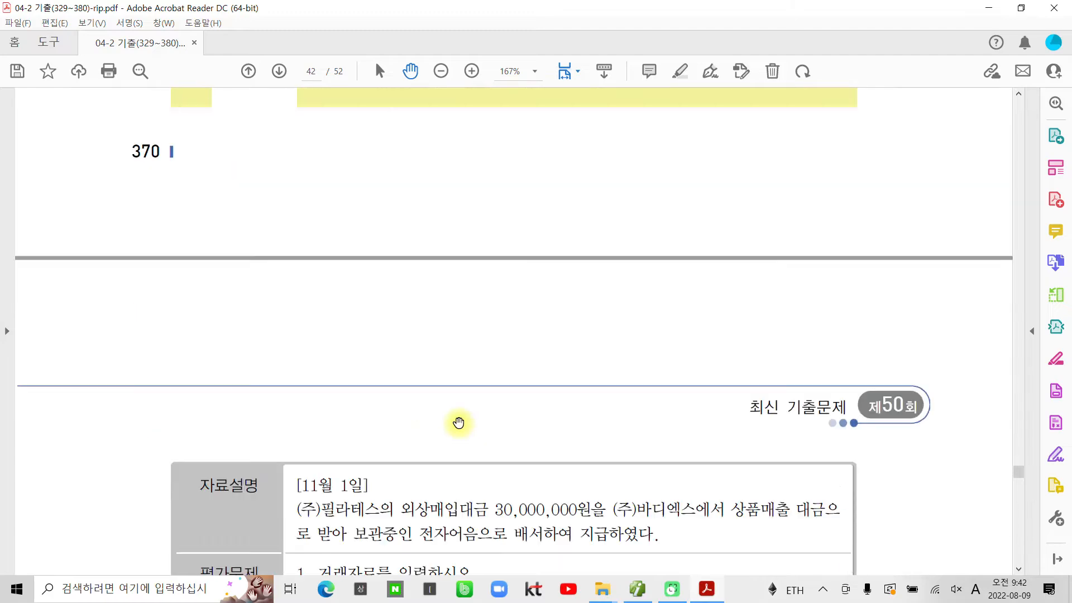
scroll(485, 431, down, 3)
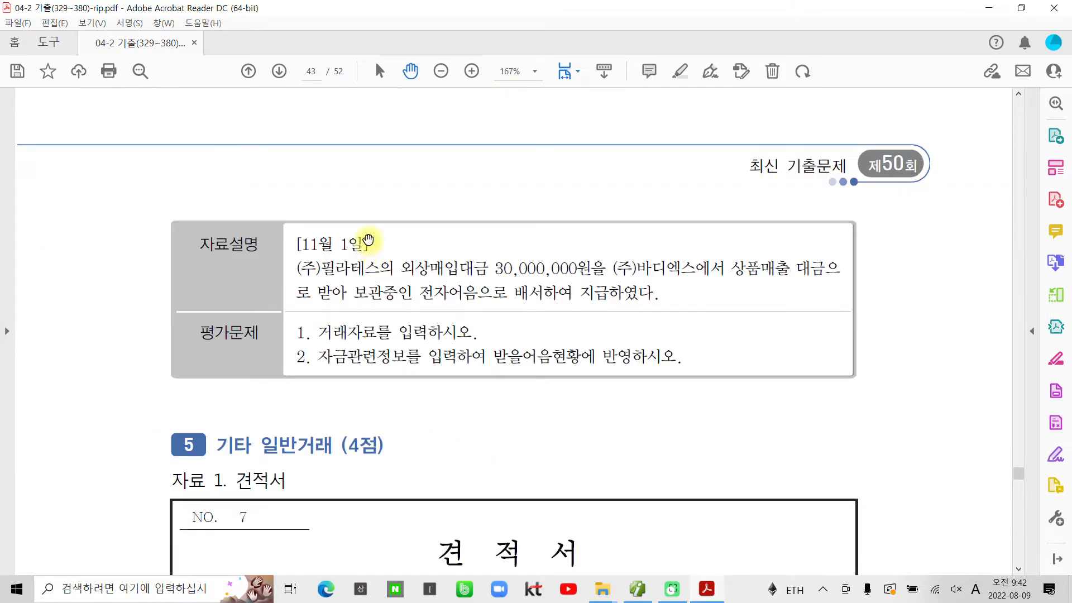
Step: Highlight [11월 1일], 받아 보관중인 전자어음으로 and 외상매입대금 in item 4's 자료설명
drag(368, 240, 312, 244)
right_click(313, 243)
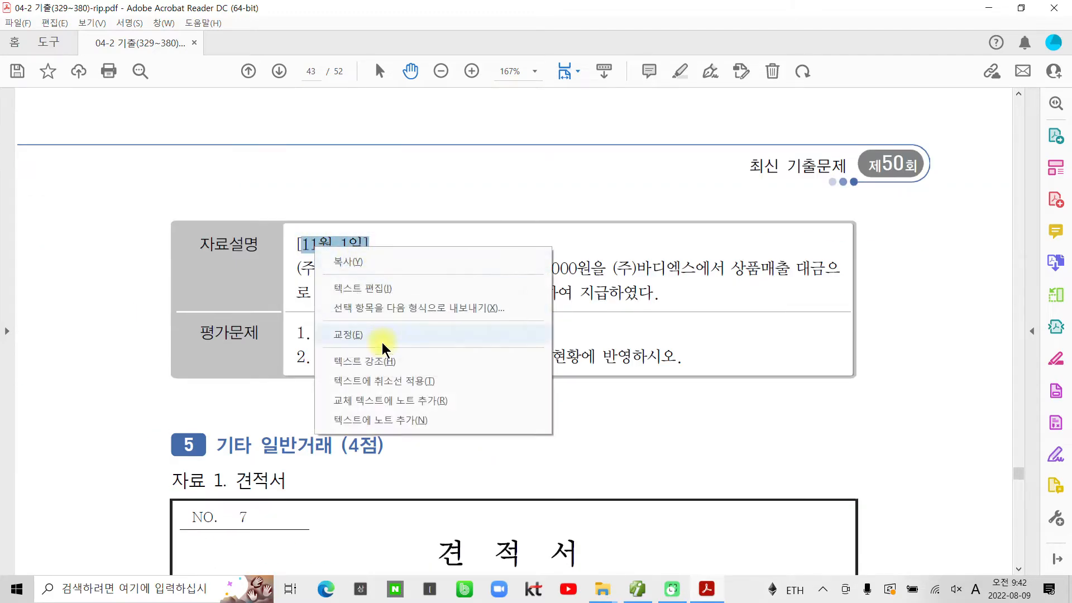
click(375, 359)
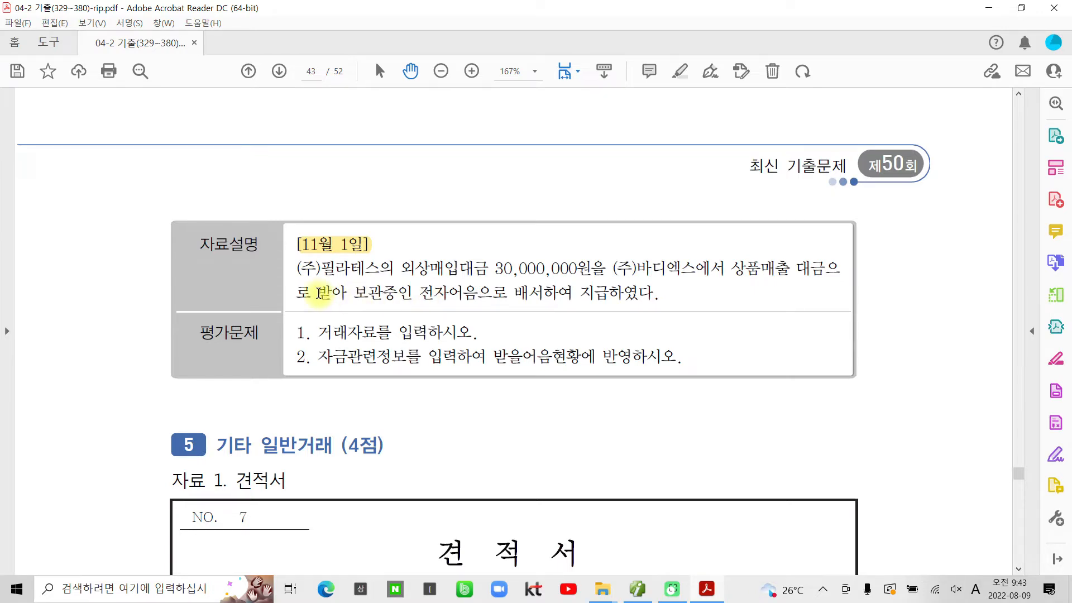
drag(318, 291, 507, 292)
right_click(437, 293)
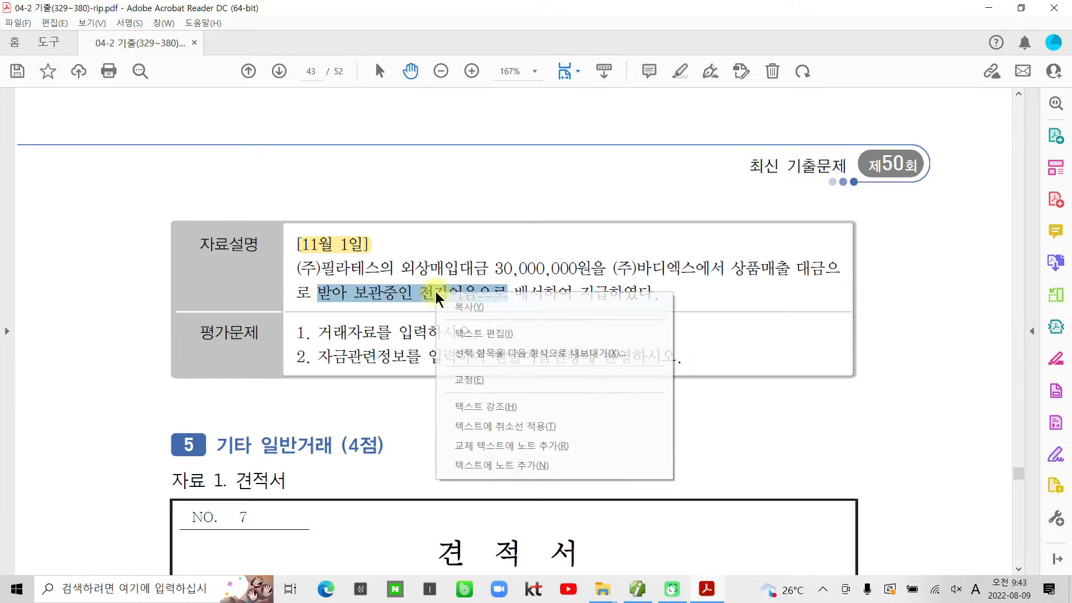
click(474, 407)
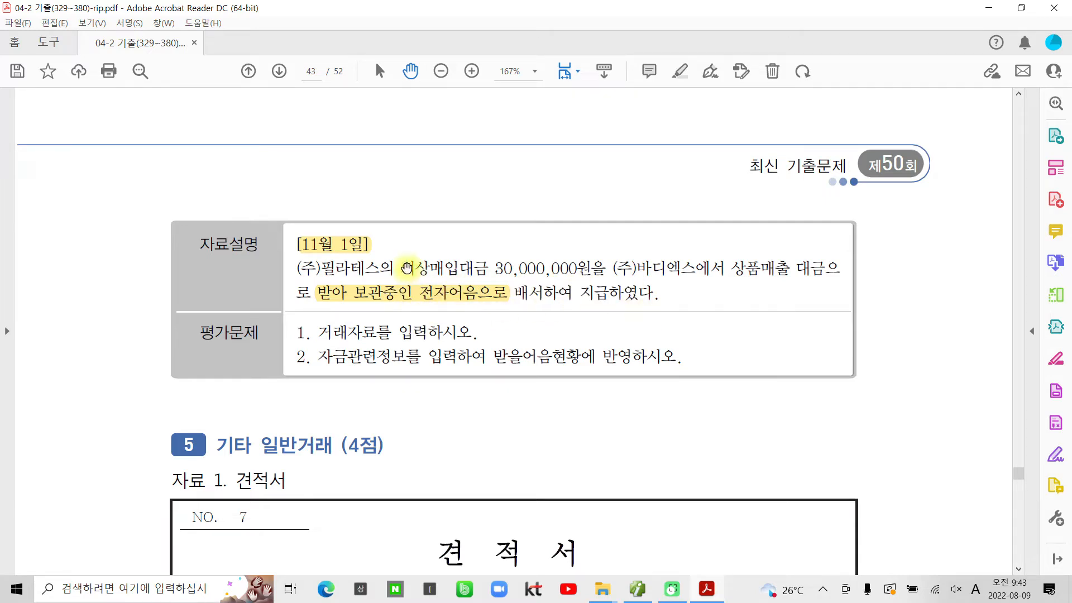
drag(399, 268, 487, 264)
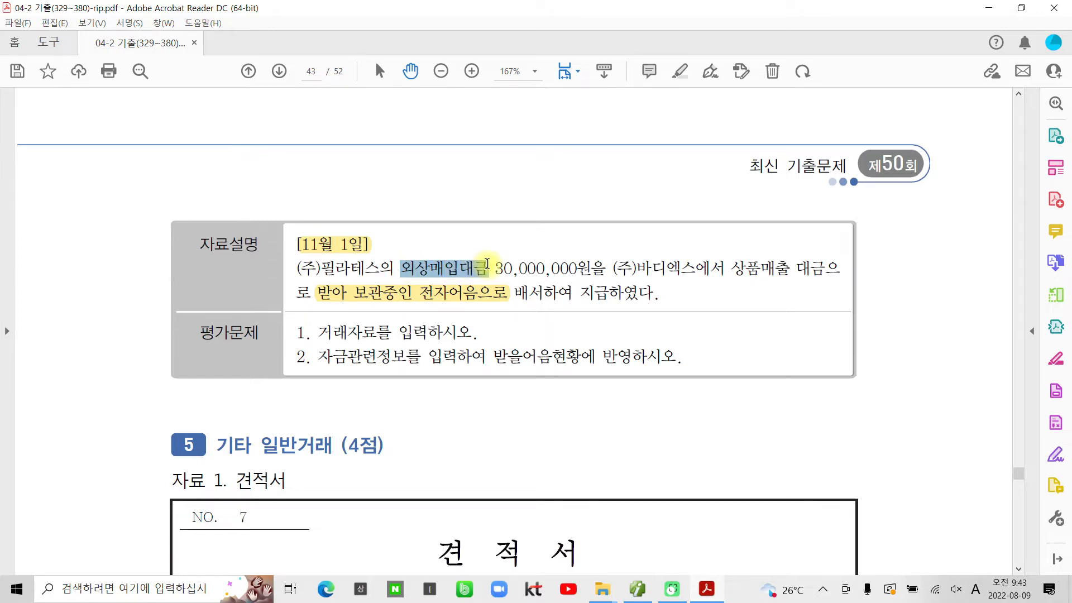
right_click(485, 264)
click(552, 445)
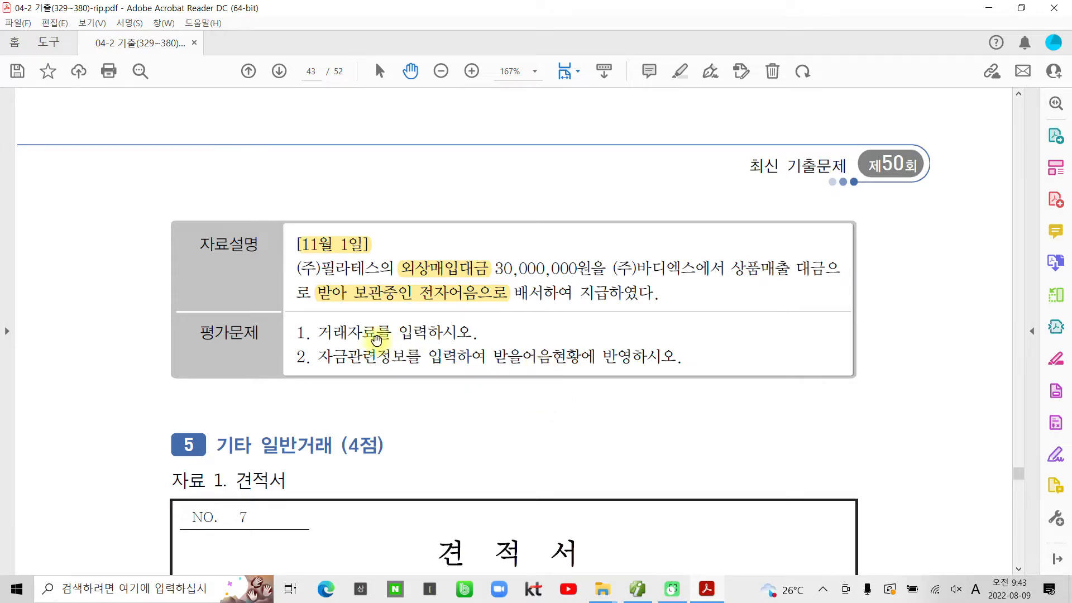
Step: Read through item 4's 평가문제 tasks and highlight 받을어음 in the second one
drag(320, 332, 446, 332)
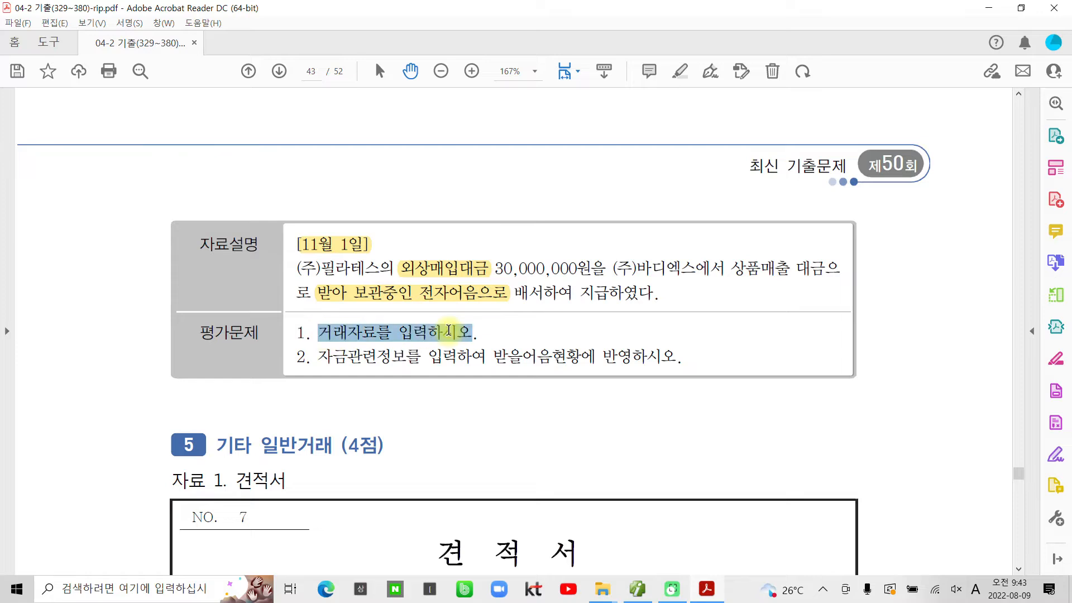
click(440, 336)
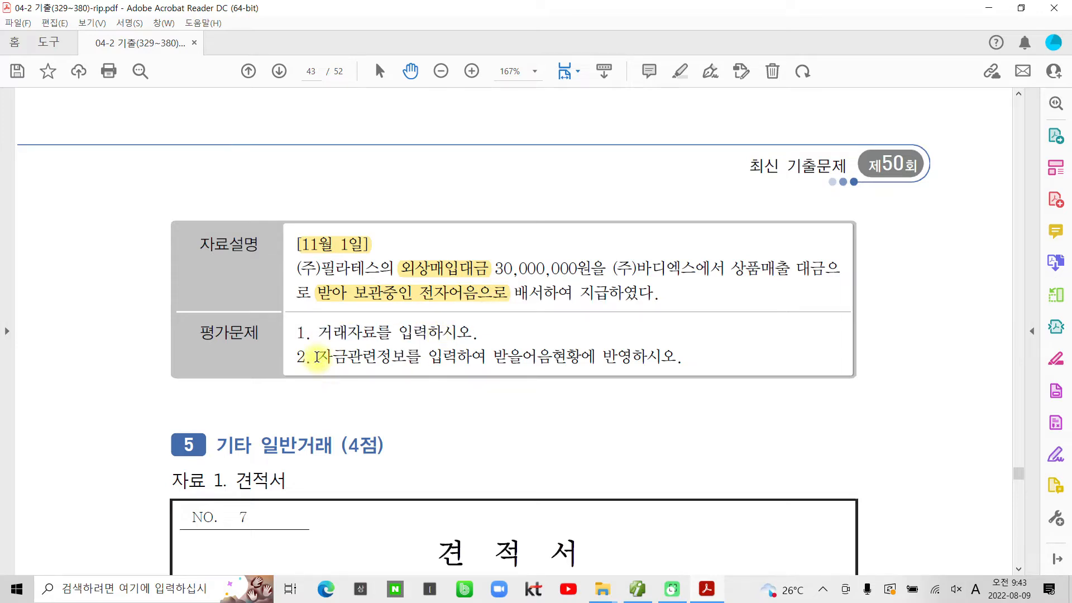
drag(319, 357, 427, 357)
click(363, 292)
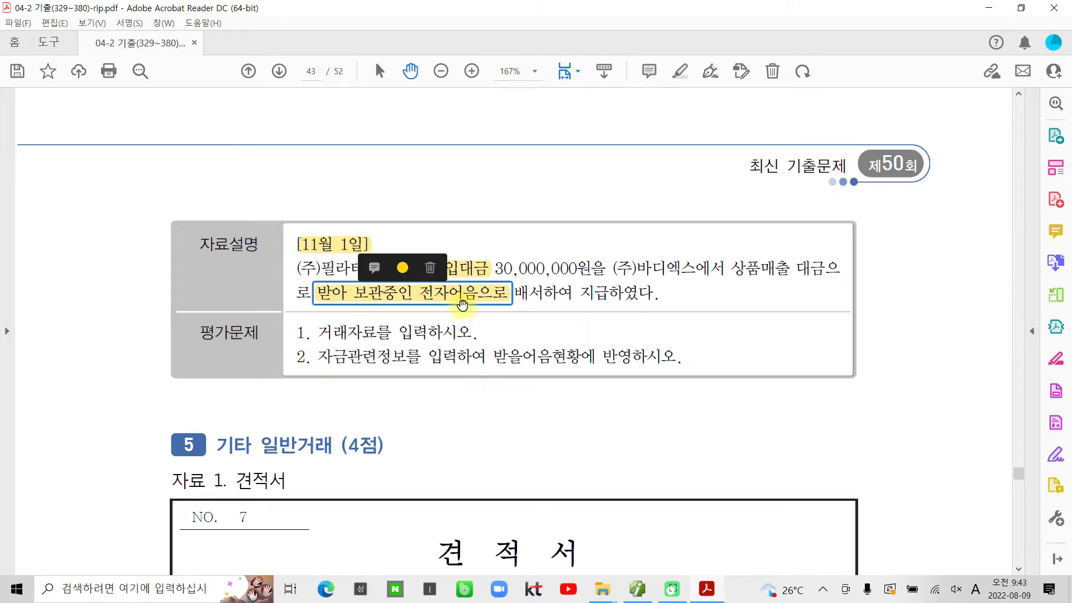
click(505, 366)
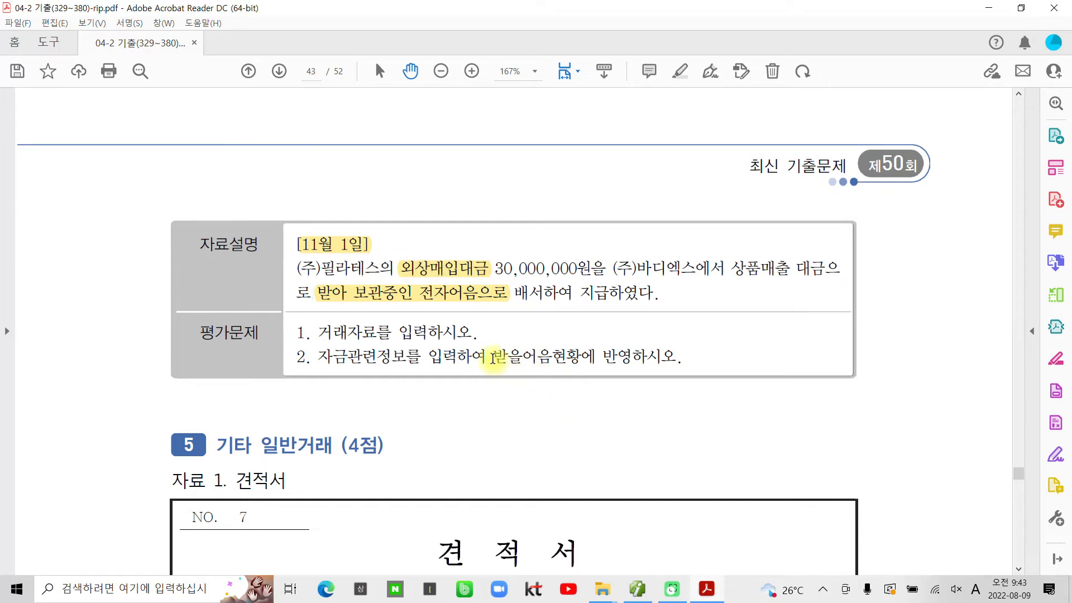
drag(494, 357, 553, 357)
right_click(553, 358)
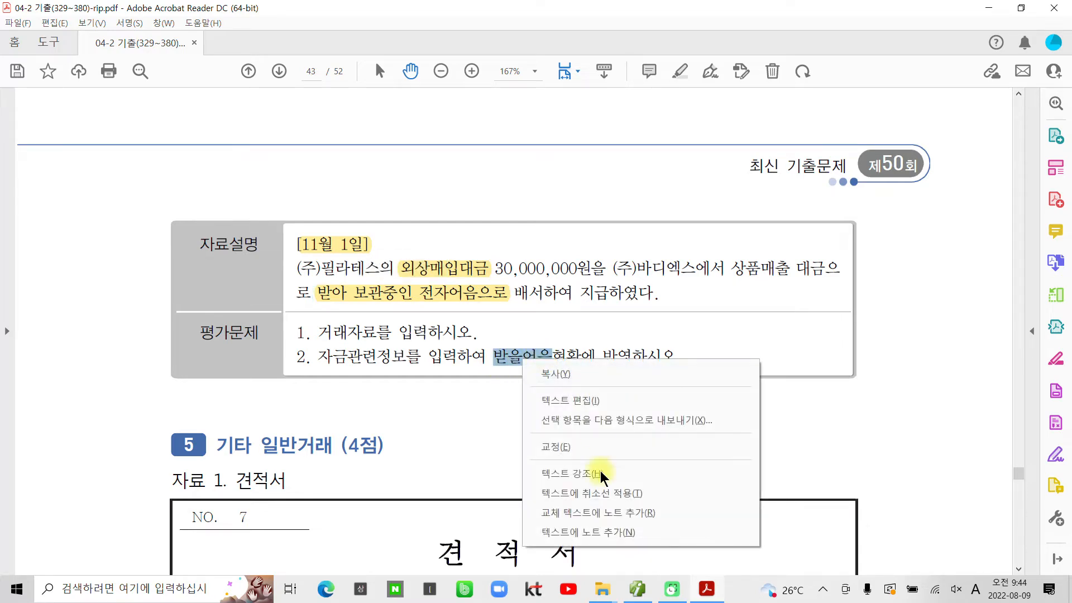
click(600, 470)
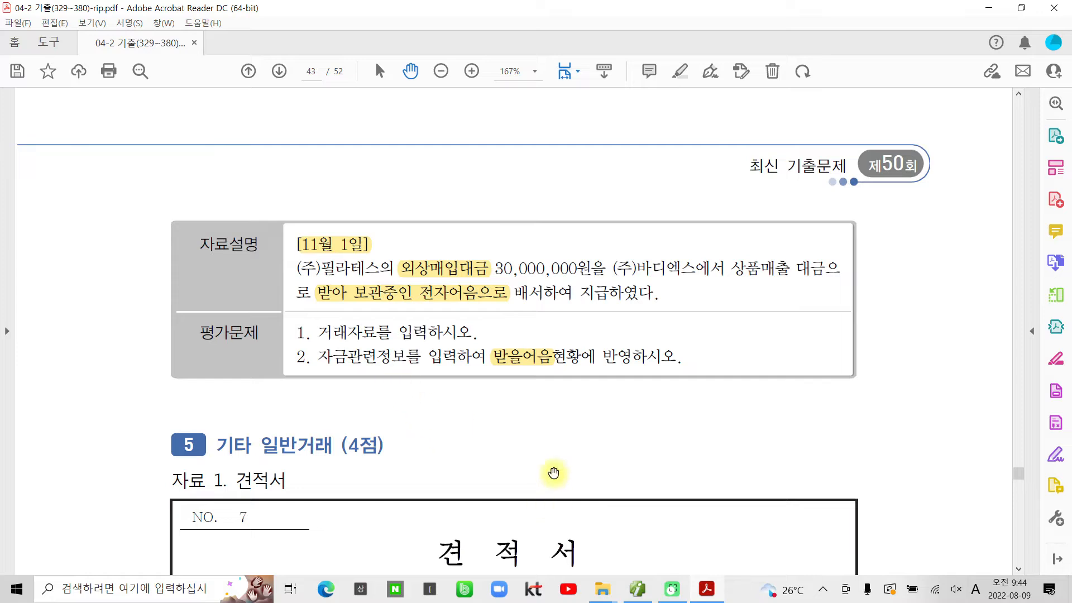
Step: Switch to 더존 iPlus and set the 일반전표입력 date to November 1
click(708, 591)
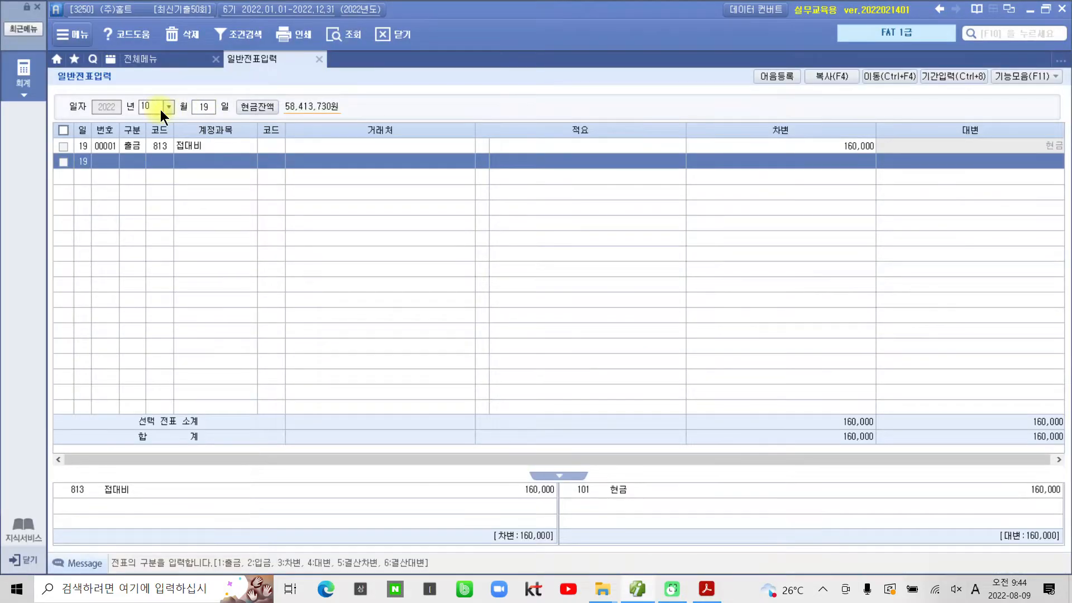
click(162, 109)
click(146, 224)
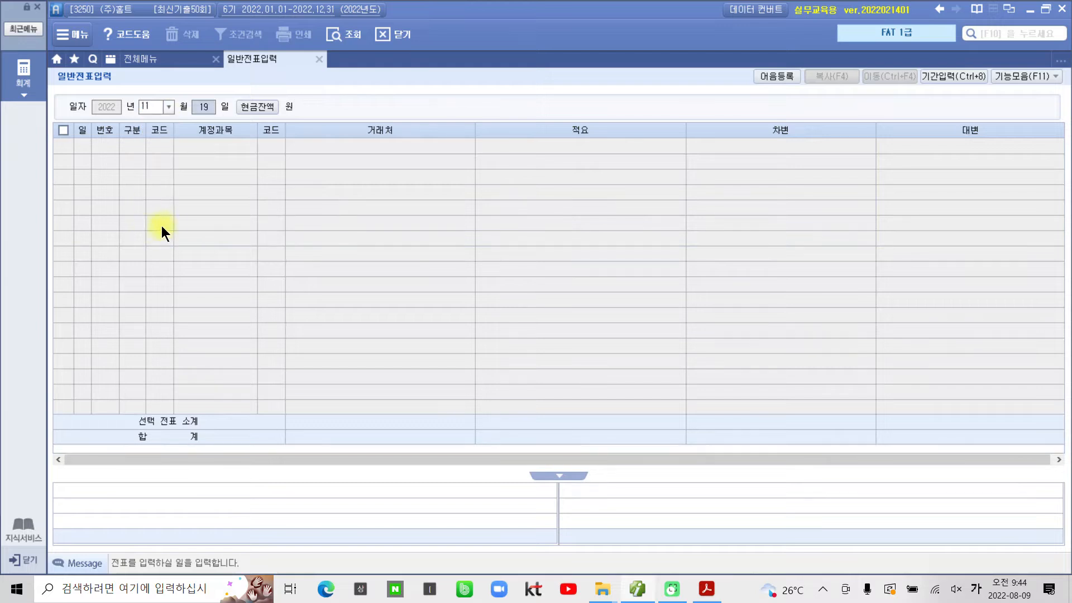
text(1)
key(Return)
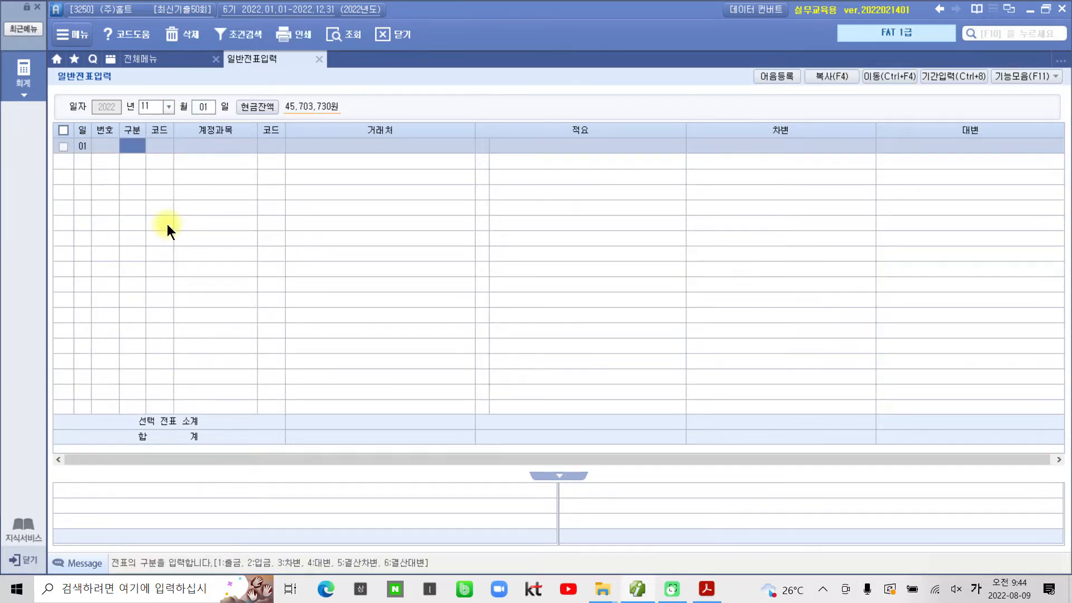
Step: Record a debit (차변) of 30,000,000 to account 251 외상매입금 with vendor (주)필라테스 and no description
text(3251)
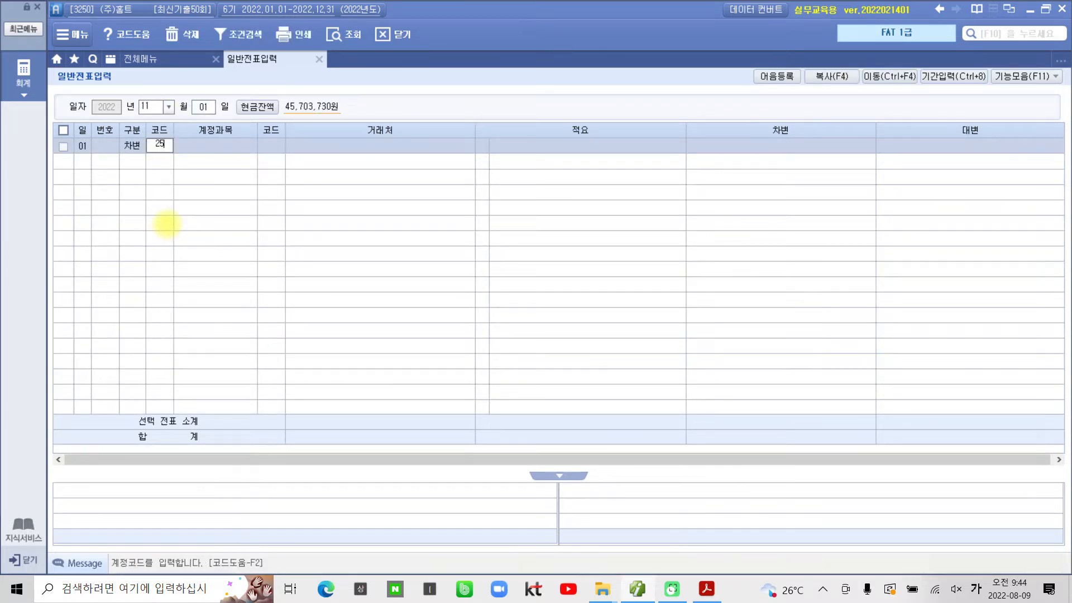
key(Return)
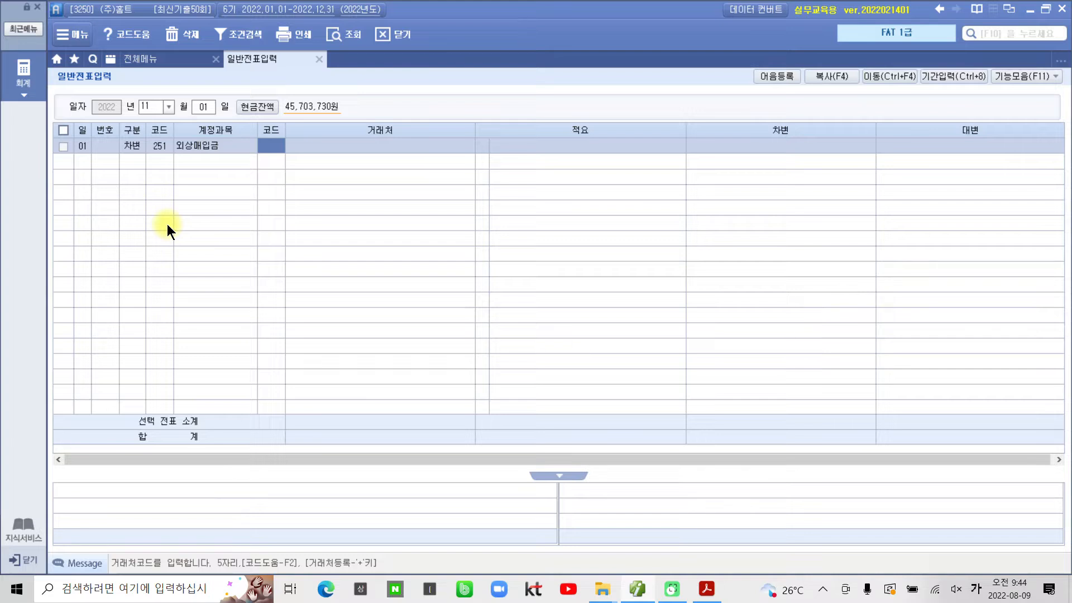
text(피엘)
key(BackSpace)
key(BackSpace)
key(BackSpace)
key(BackSpace)
text(필ㄹ)
key(Return)
key(Return)
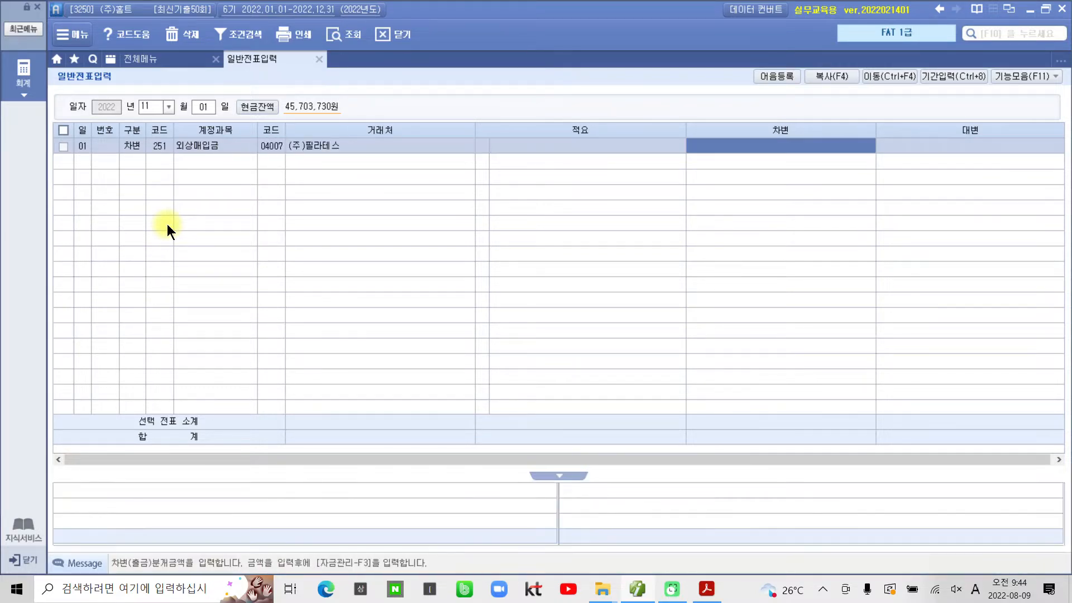
text(30000000)
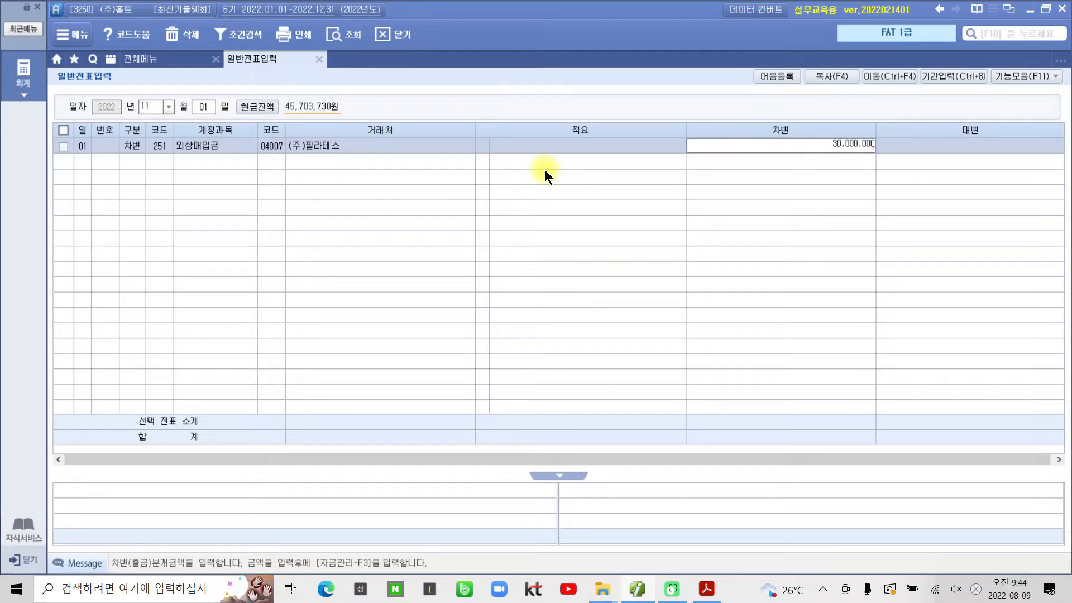
key(Return)
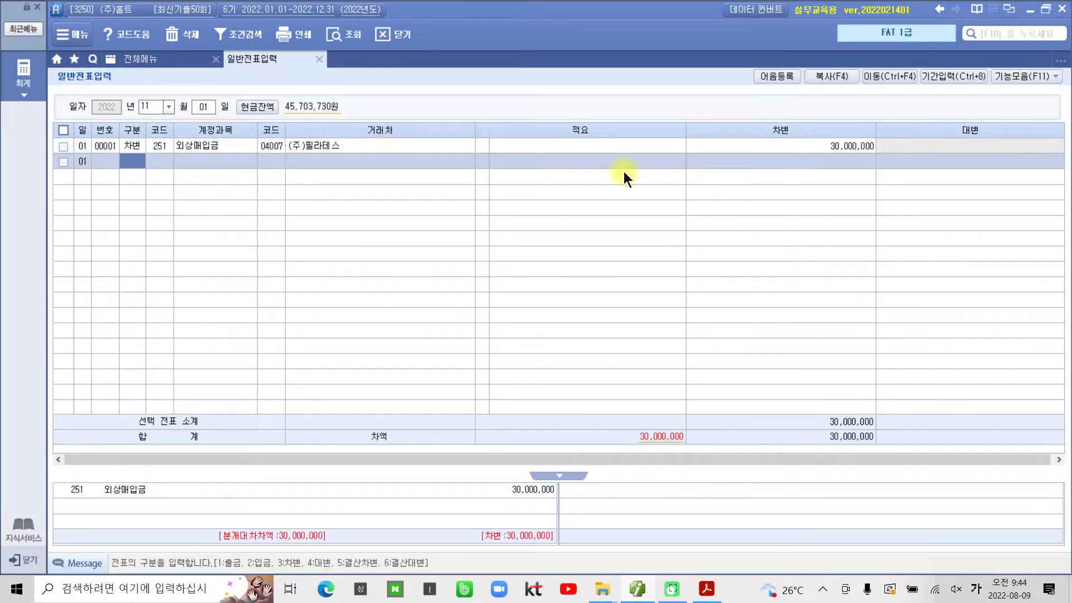
Step: Record a credit (대변) of 30,000,000 to account 110 받을어음 with vendor (주)바디엑스
text(4110)
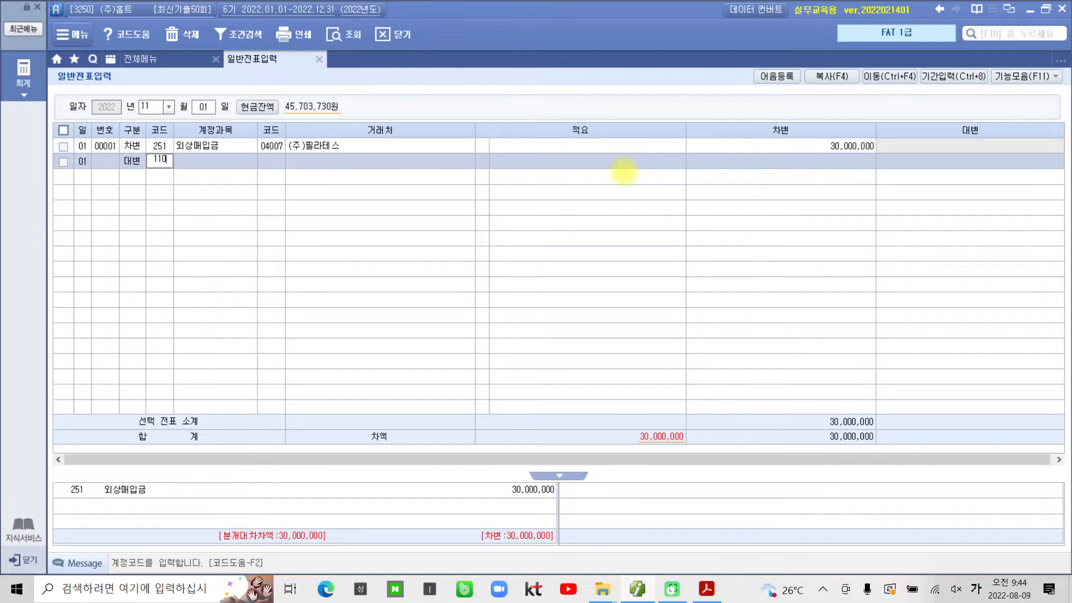
key(Return)
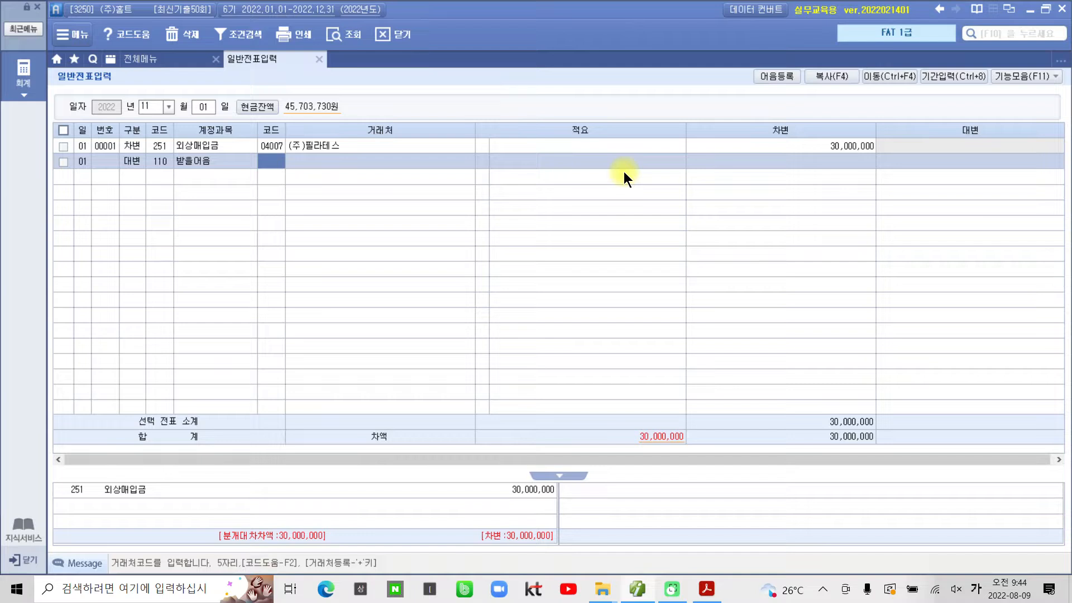
text(바디)
key(Return)
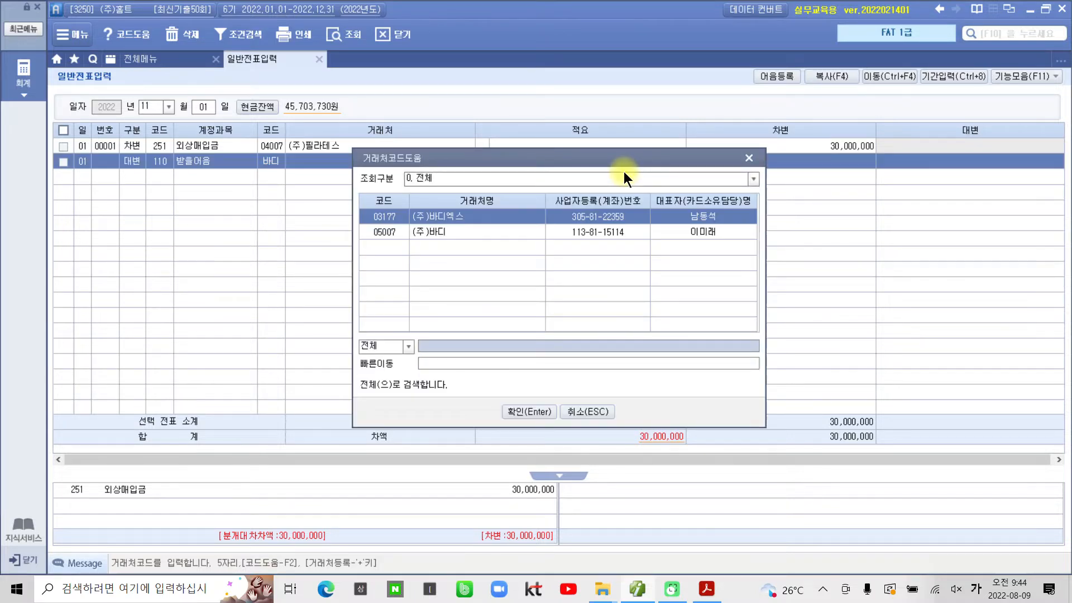
key(Return)
key(Return)
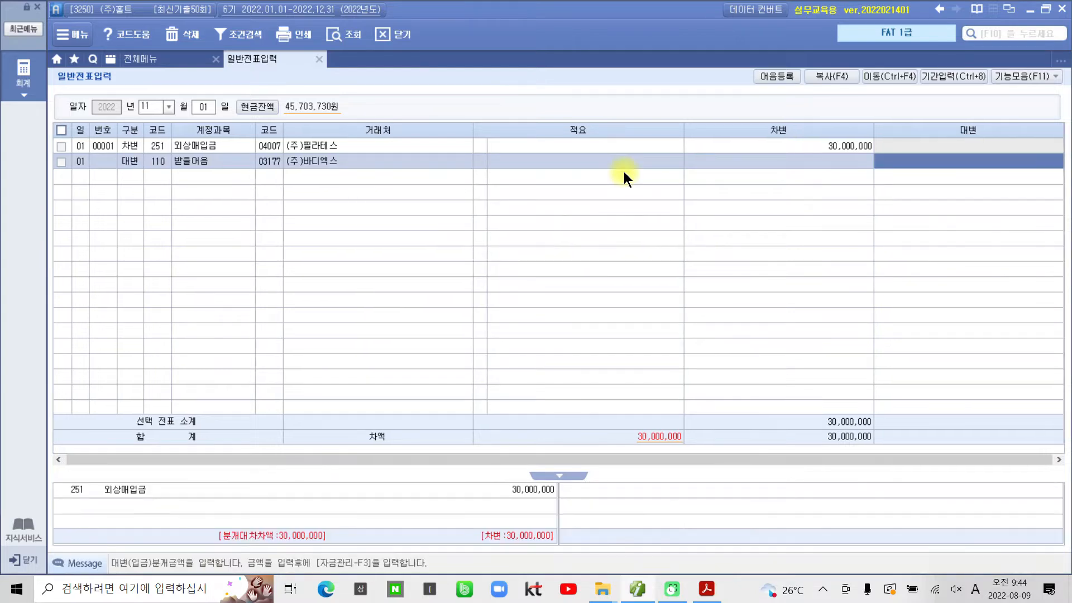
text(30,000,000)
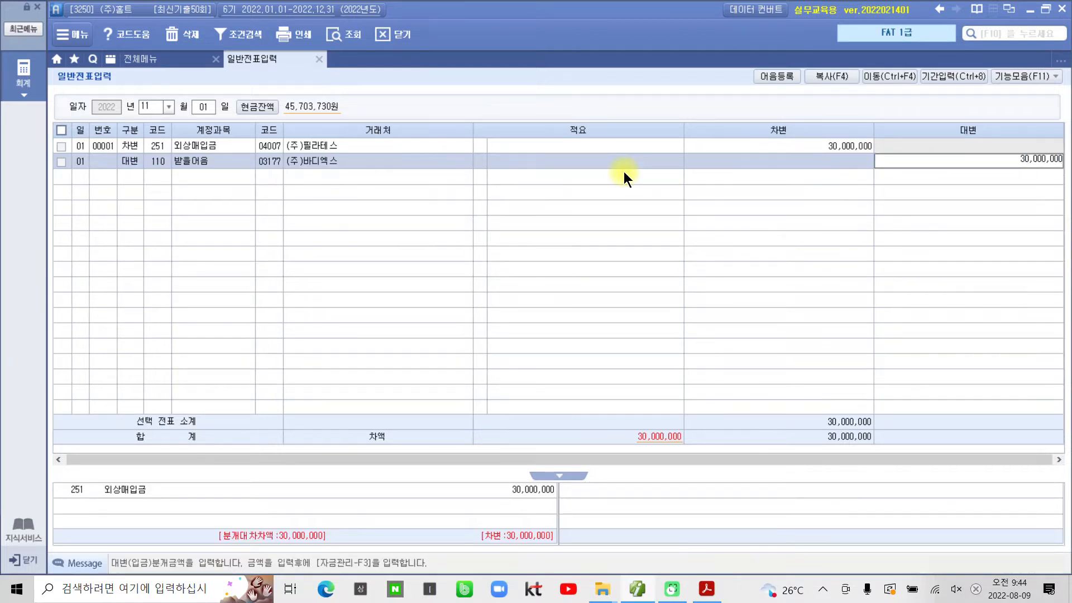
key(Return)
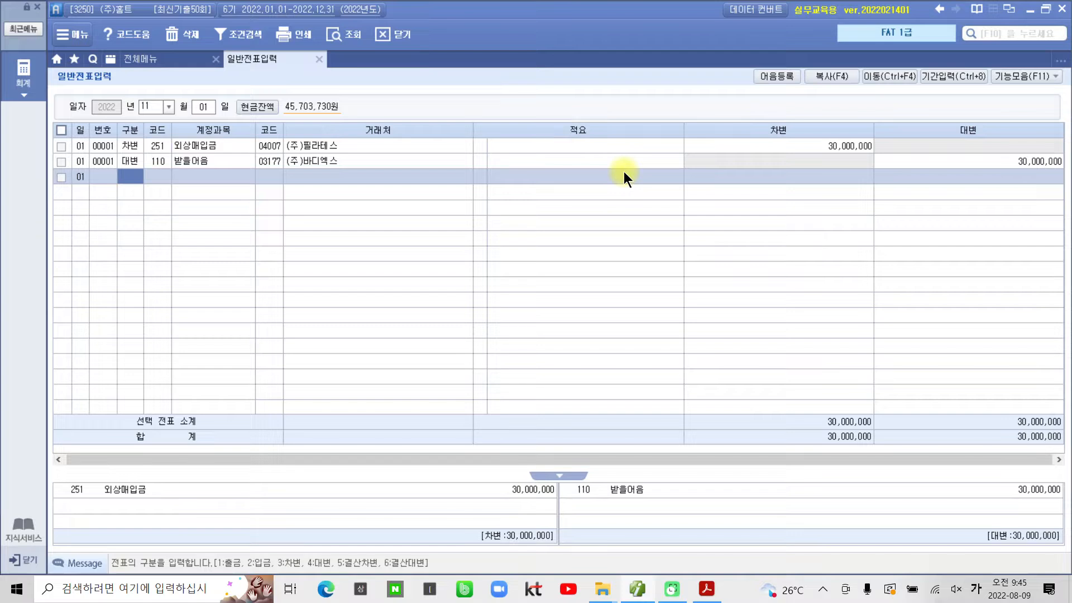
Step: In the 받을어음 line's note management, set 어음상태 to 3 배서 and pick the 30,000,000 note issued by (주)바디엑스
click(321, 162)
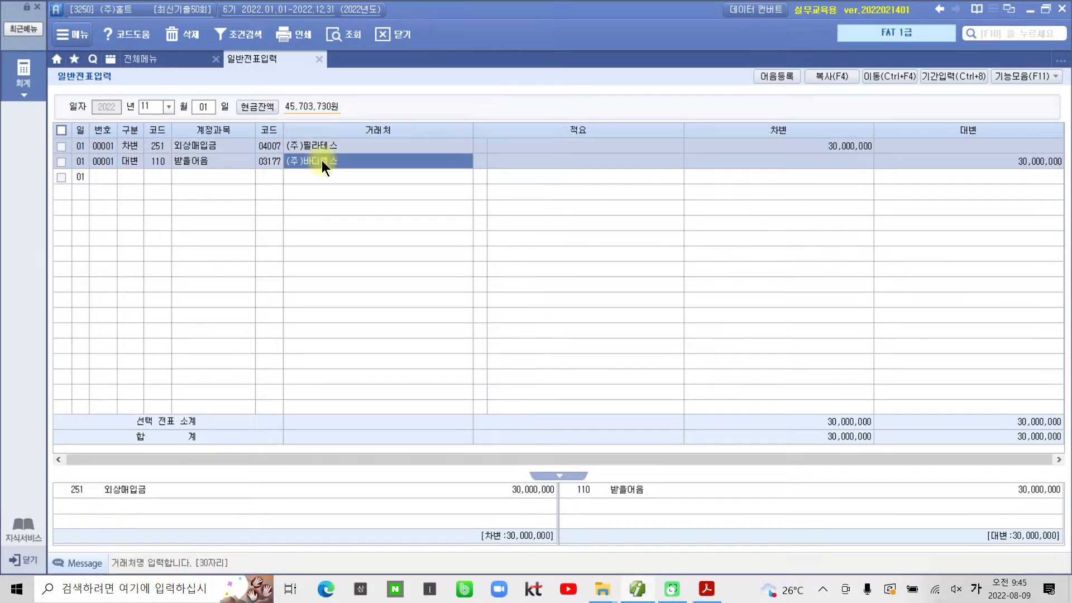
key(Return)
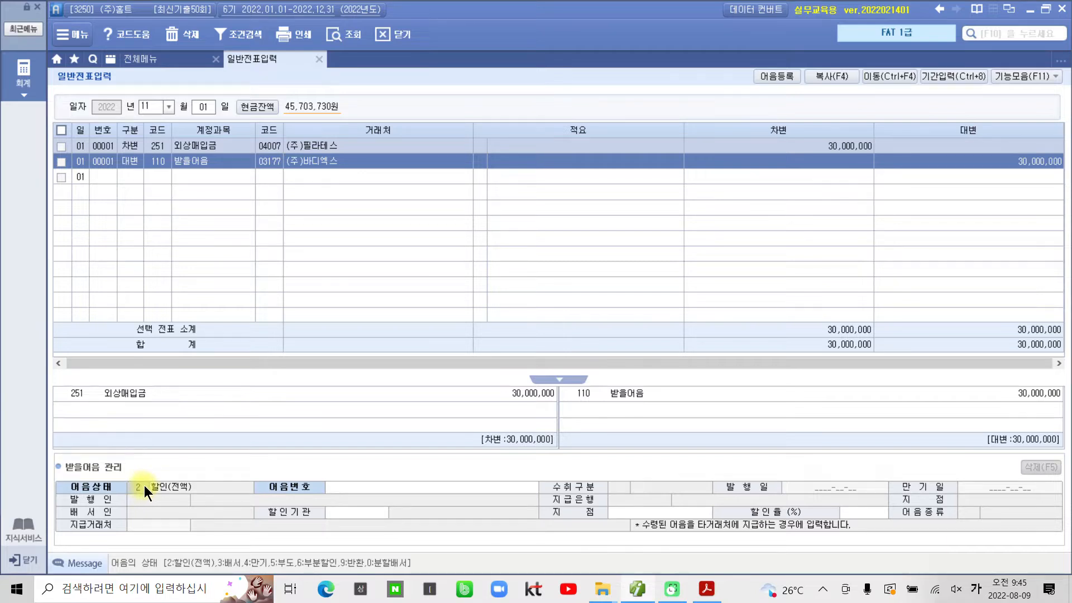
text(3)
key(Return)
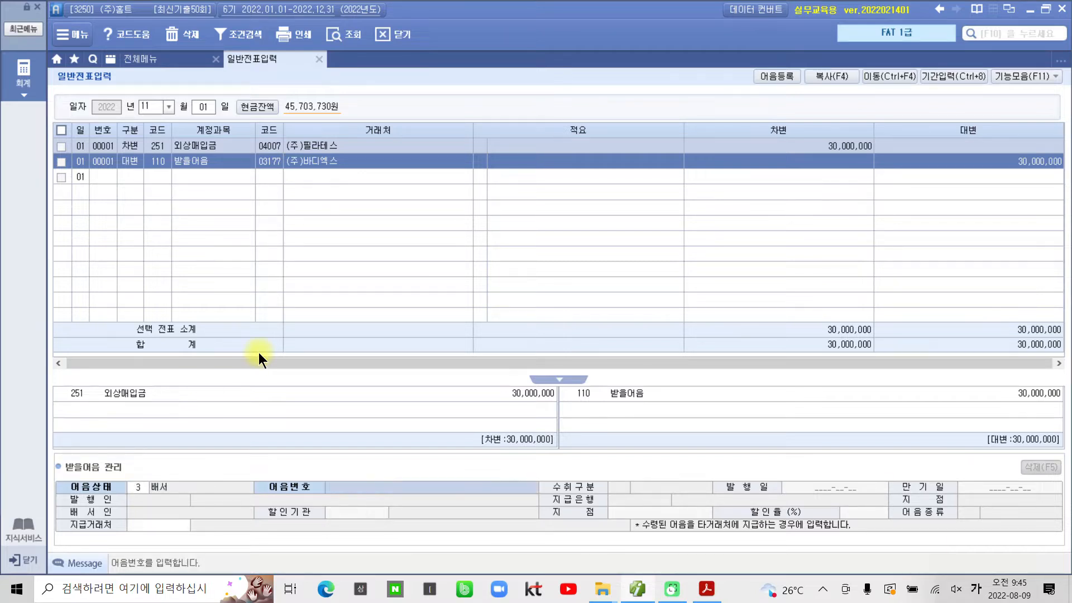
double_click(436, 489)
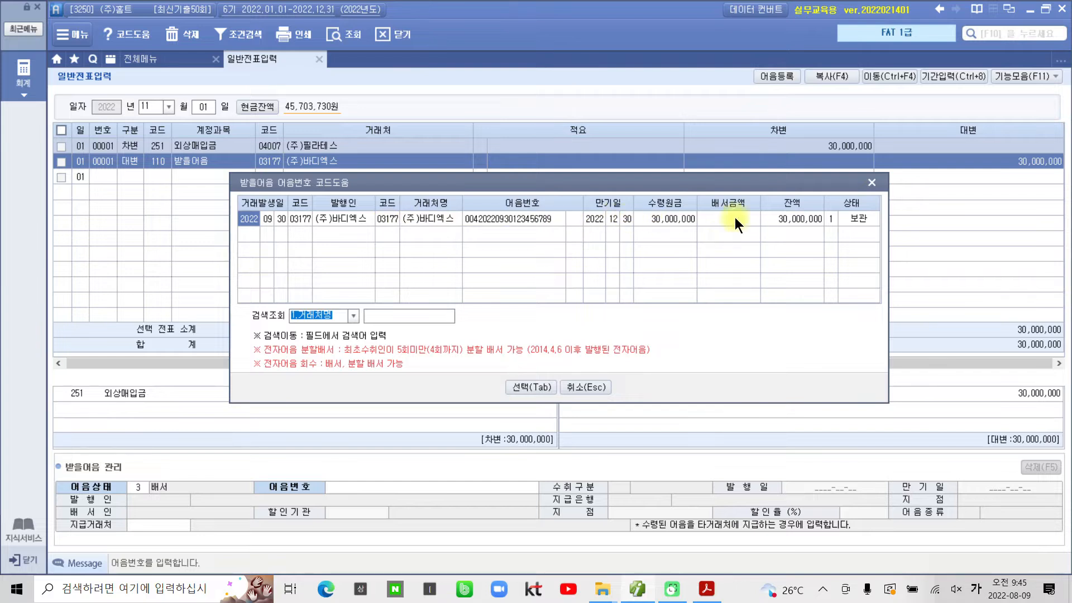
click(527, 391)
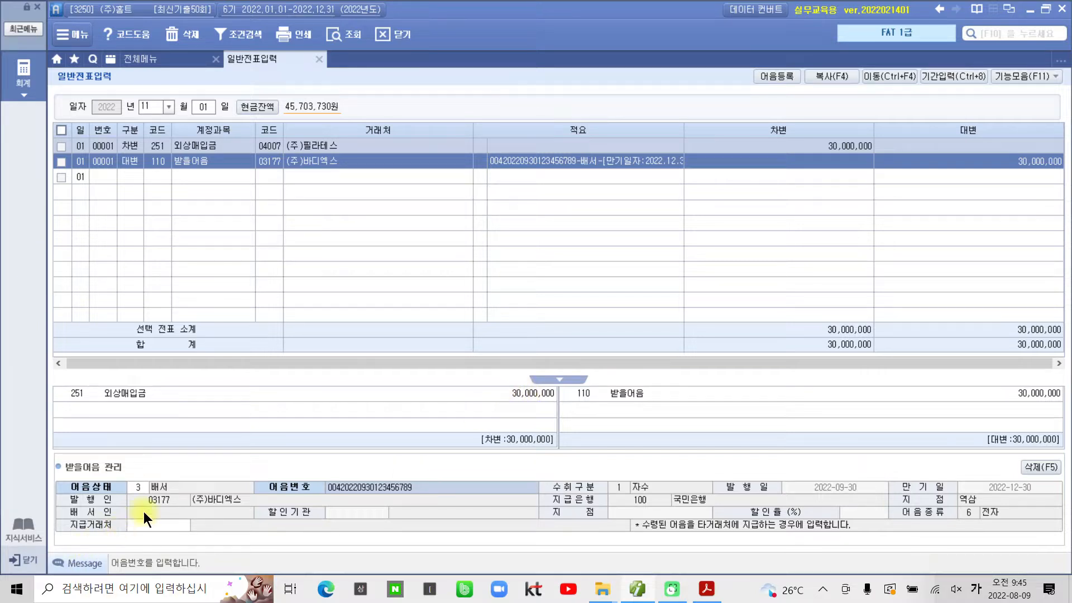
Step: Set the 지급거래처 of the endorsed note in the 받을어음 management details to (주)필라테스
click(154, 523)
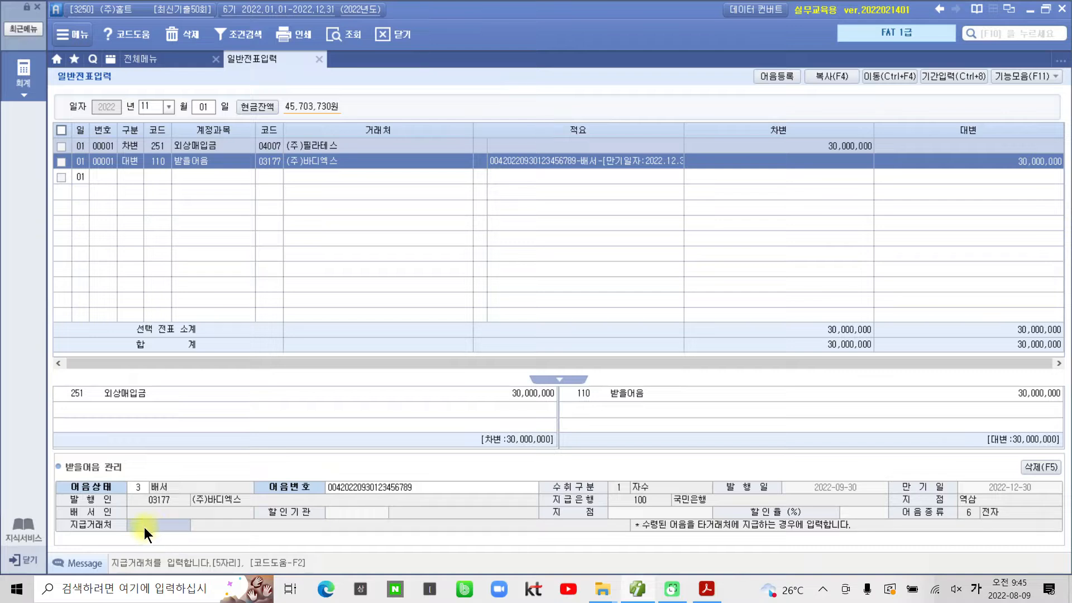
key(F2)
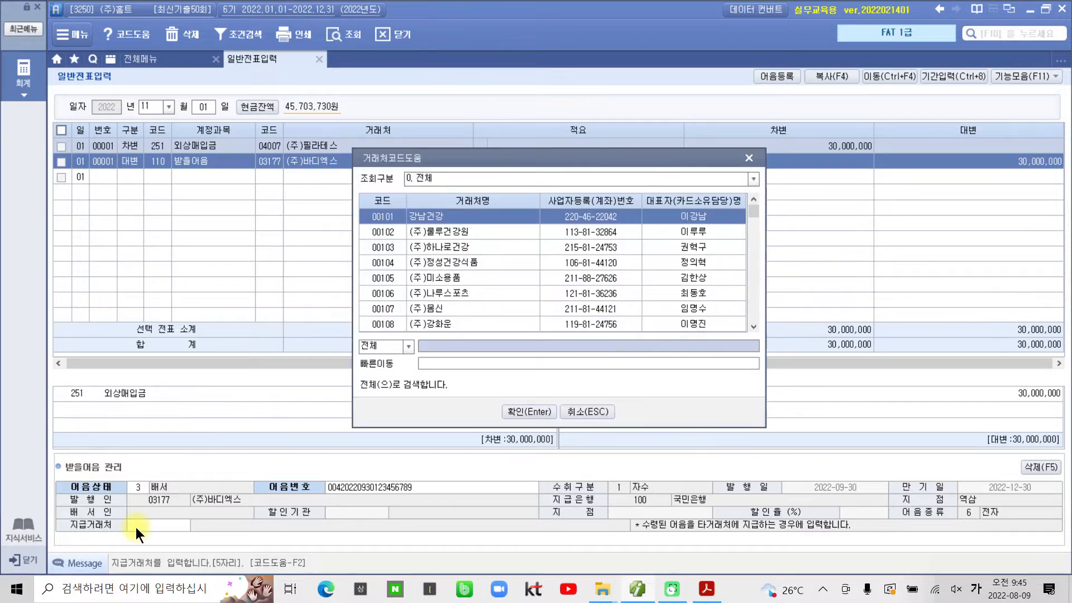
text(필라)
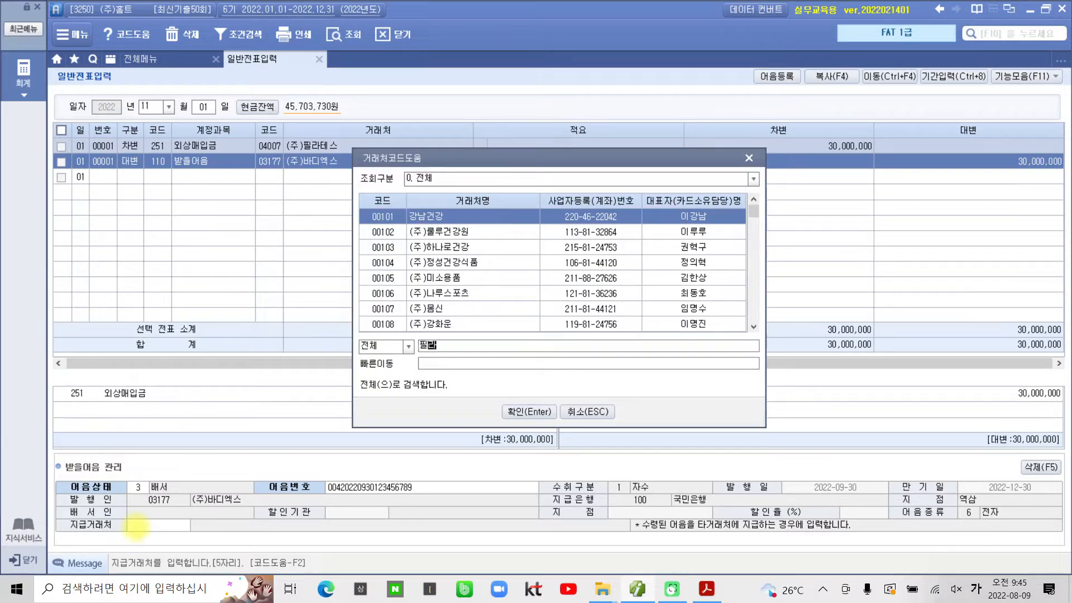
key(Return)
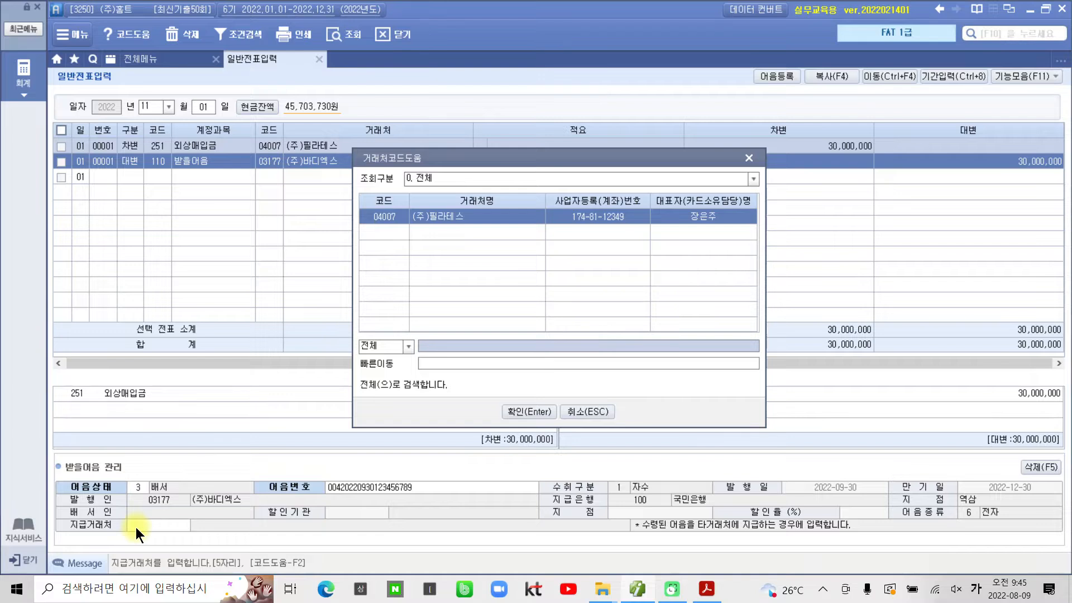
key(Return)
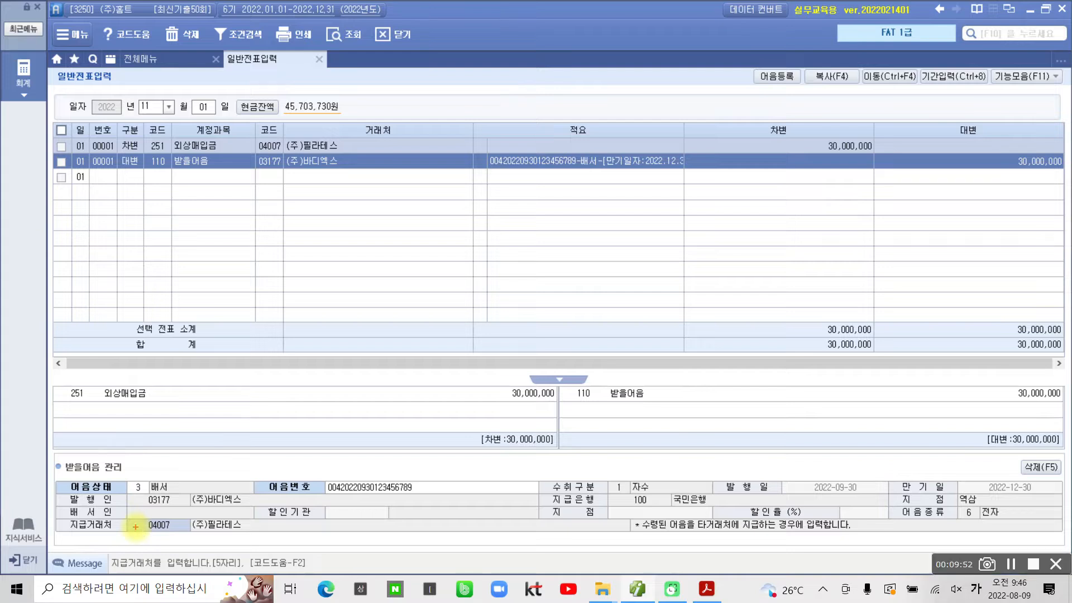
mouse_move(159, 553)
mouse_down()
mouse_move(63, 539)
mouse_move(240, 510)
mouse_move(134, 562)
mouse_up()
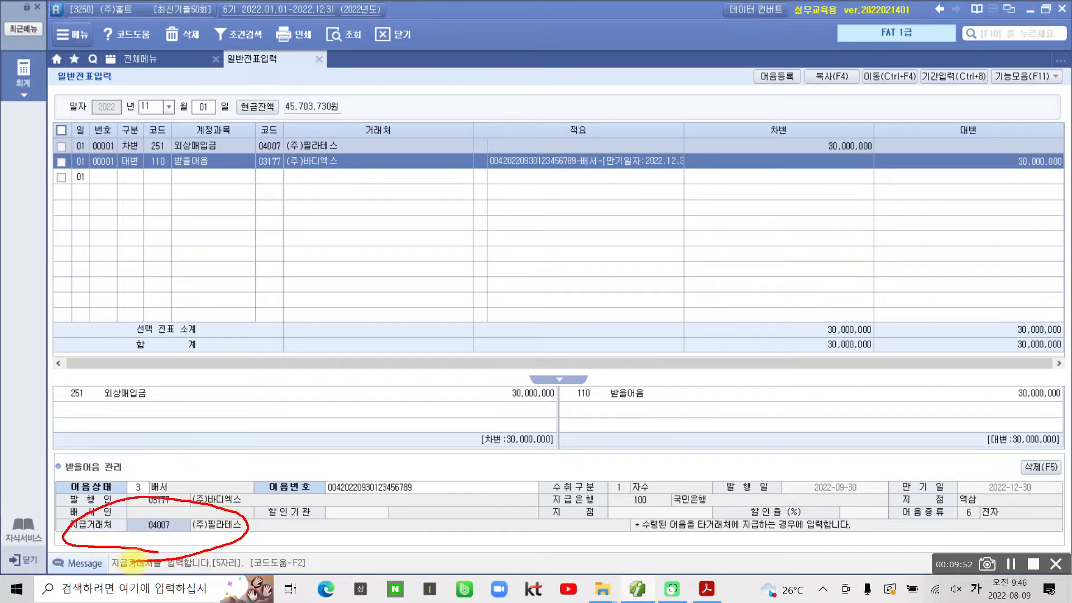
mouse_move(341, 150)
mouse_down()
mouse_move(248, 159)
mouse_move(349, 162)
mouse_move(328, 202)
mouse_up()
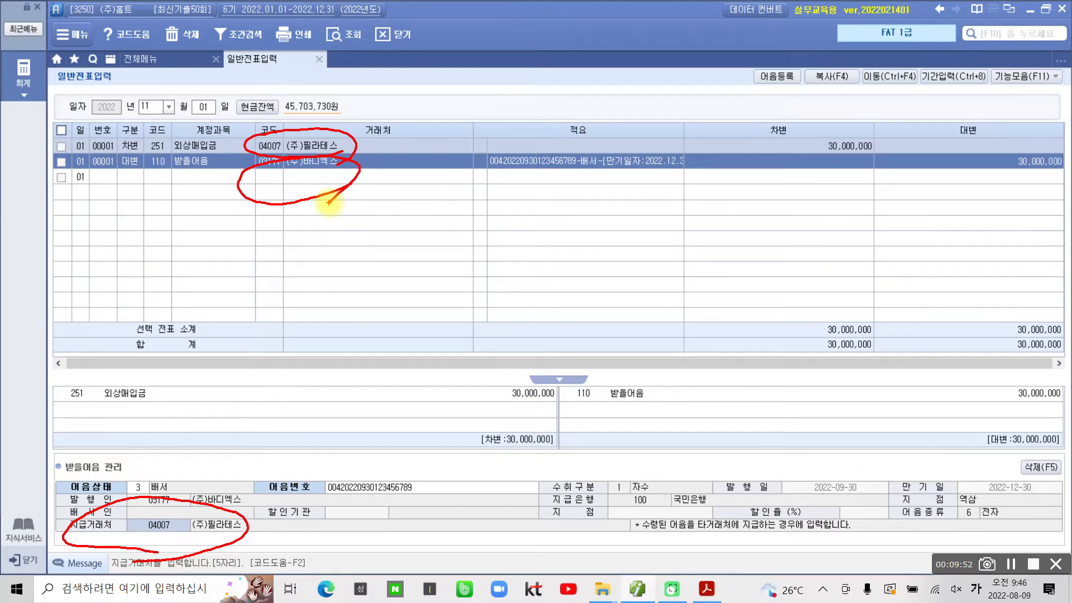
key(Escape)
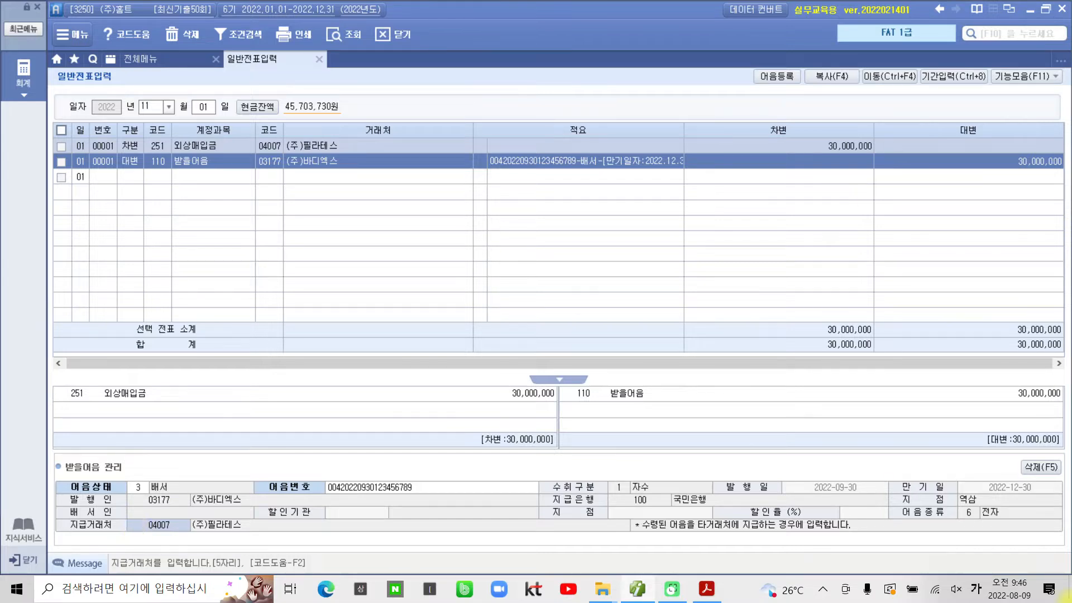
Step: Switch to the exam PDF in Acrobat Reader and highlight the withdrawal amount 437,800 in item 5 기타 일반거래's bank transaction table
click(706, 588)
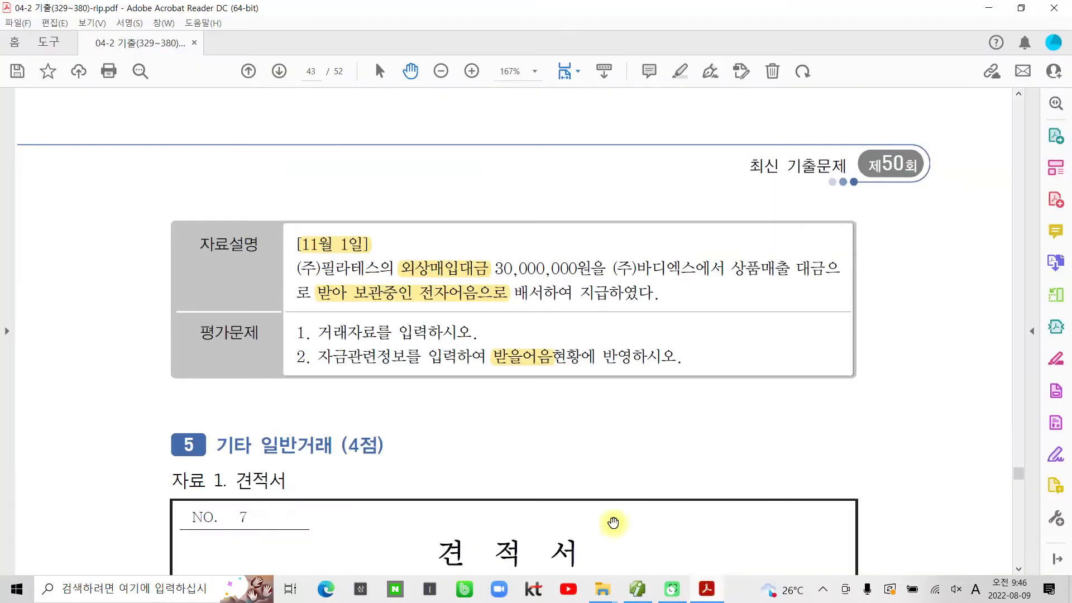
scroll(571, 433, down, 4)
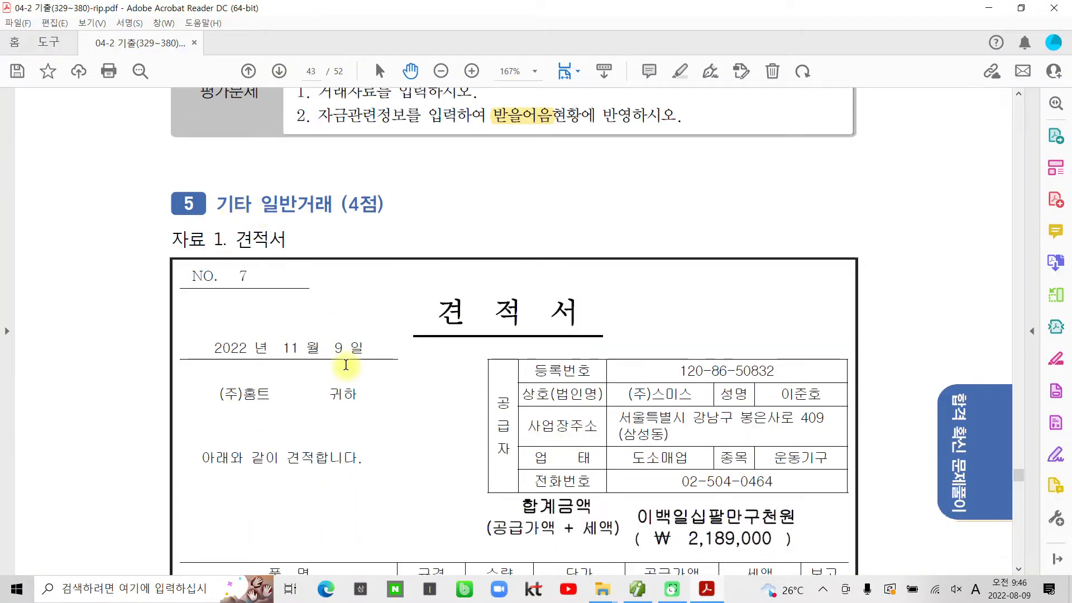
scroll(346, 362, down, 2)
scroll(346, 365, down, 2)
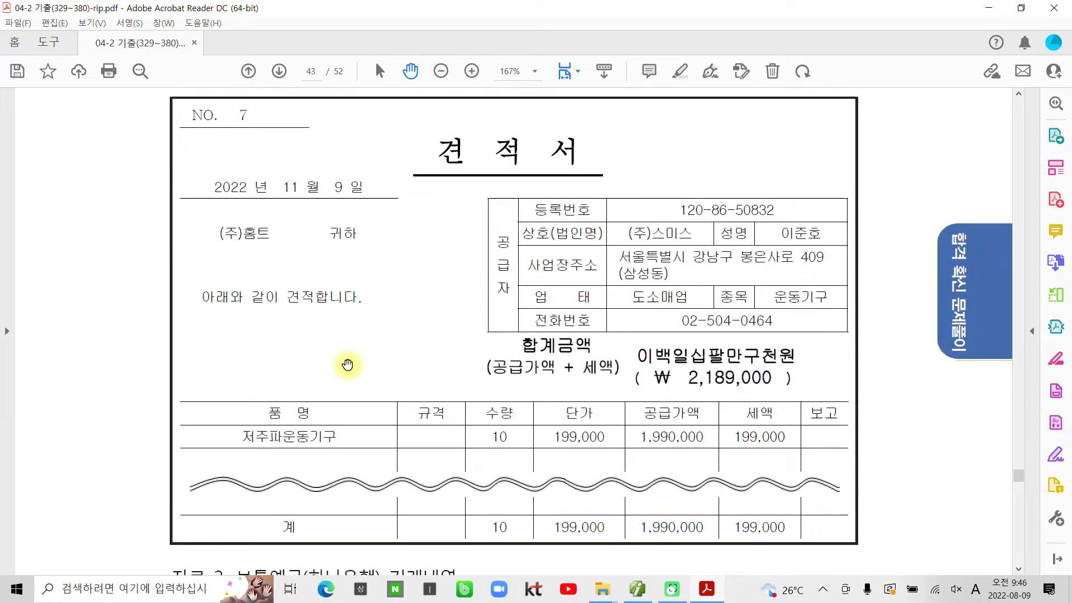
scroll(347, 365, down, 3)
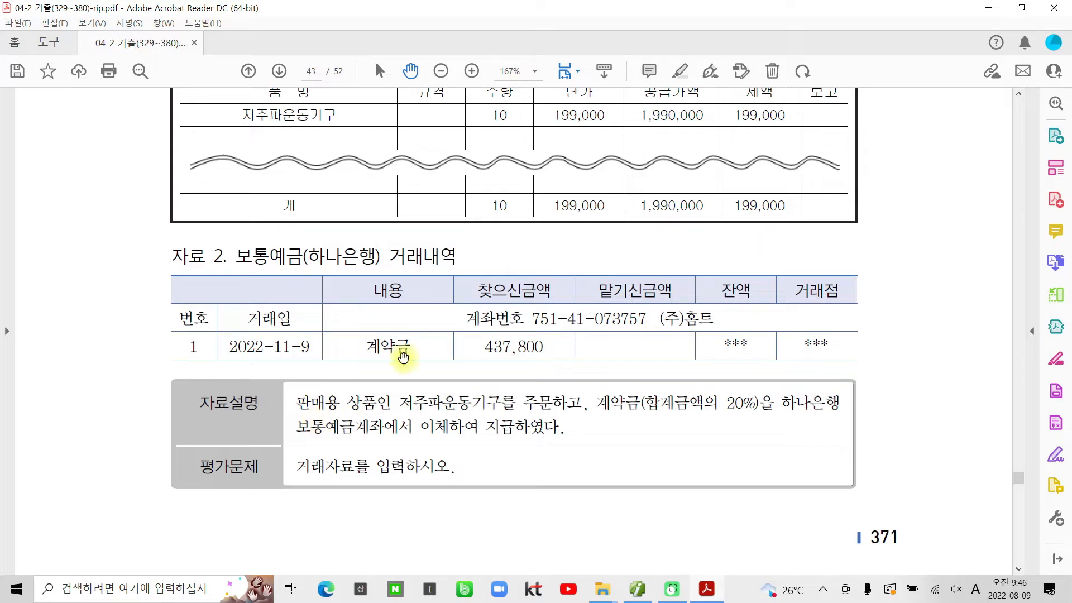
drag(481, 349, 544, 348)
right_click(531, 350)
click(558, 463)
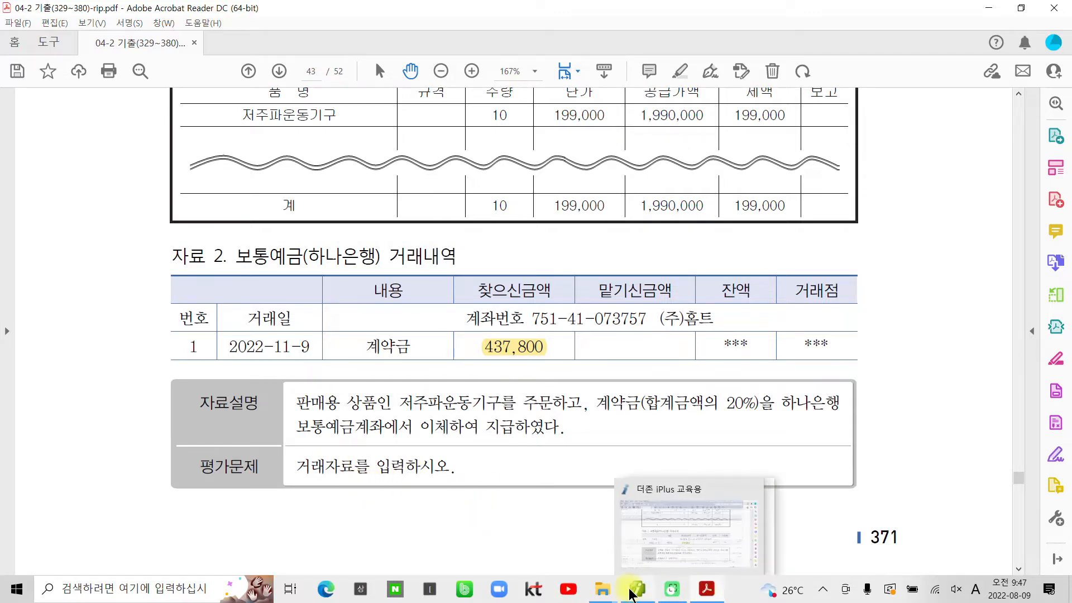
Step: Switch to 더존 iPlus and set the 일반전표입력 date to November 9
click(705, 590)
click(206, 110)
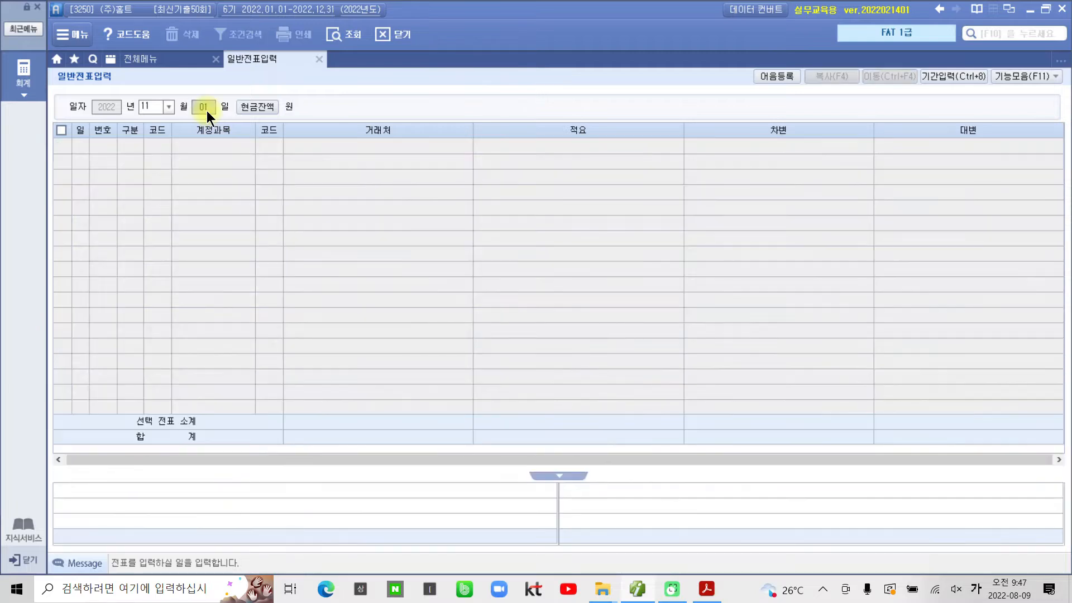
text(9)
key(Return)
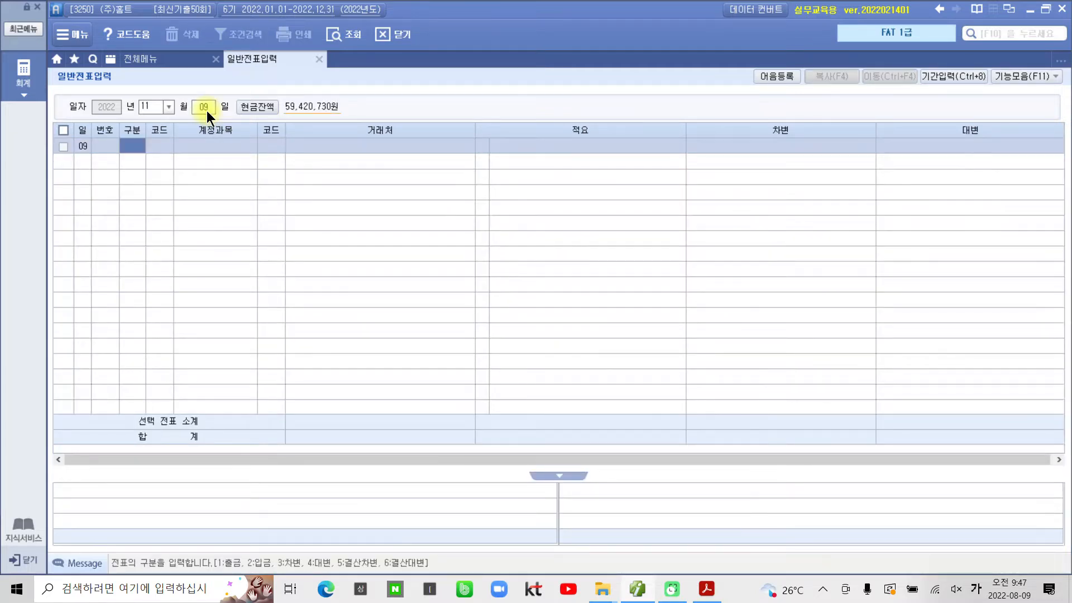
Step: Record a debit (차변) of 437,800 to account 131 선급금 with vendor (주)스미스 and no description
text(3)
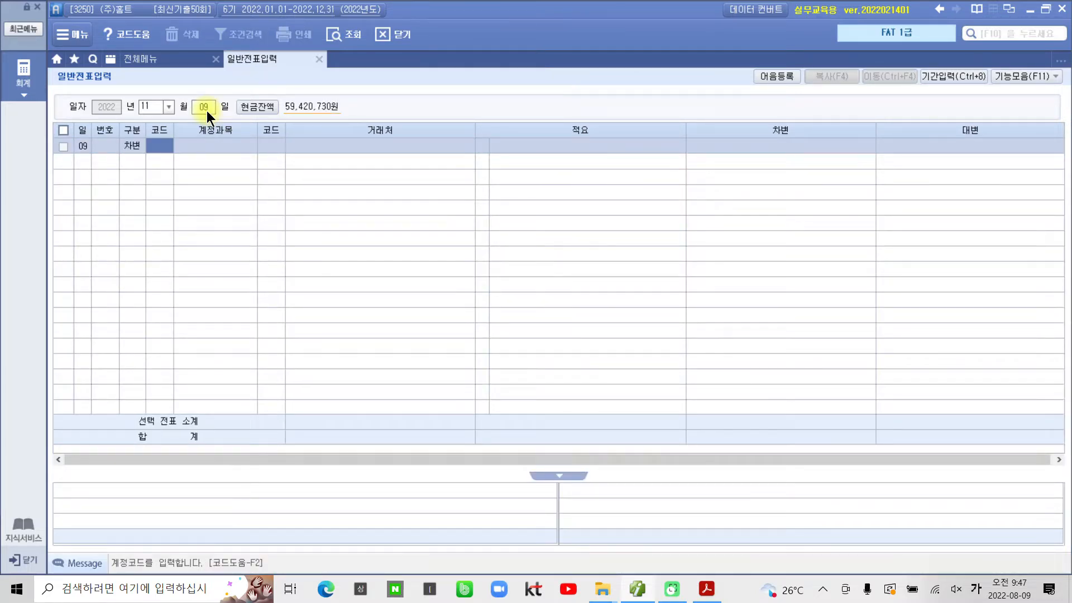
text(선급)
key(Return)
key(Return)
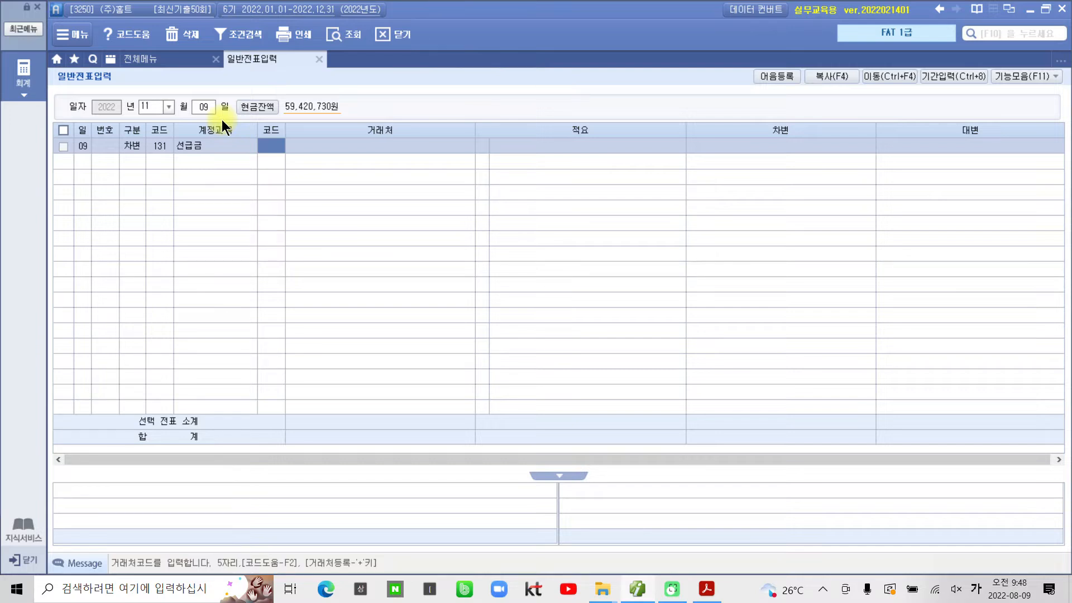
text(1405)
key(Return)
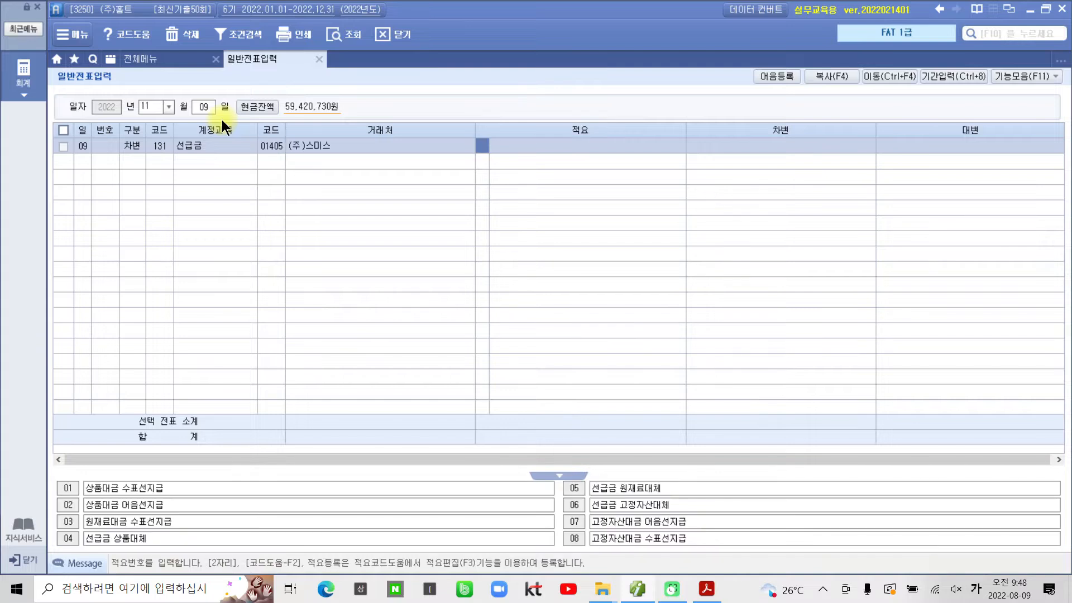
key(Return)
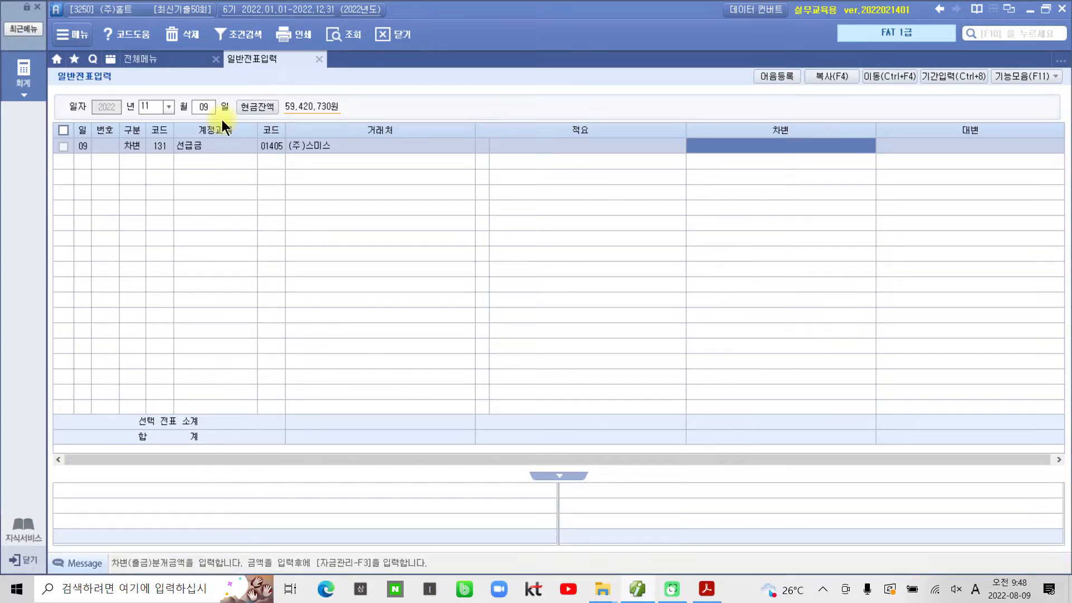
text(437800)
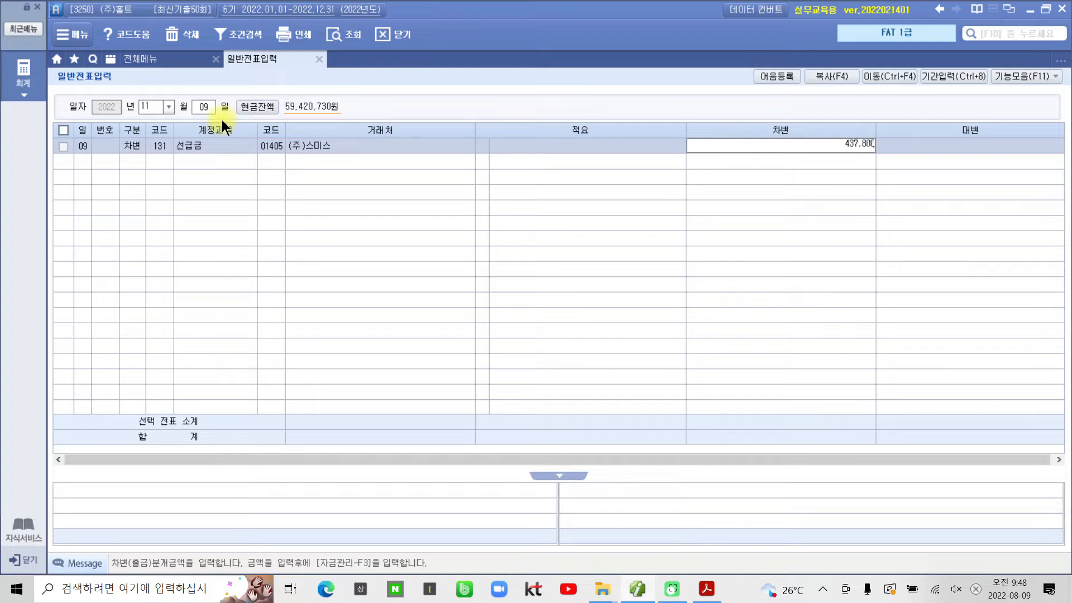
key(Return)
Step: Record a credit (대변) of 437,800 to account 103 보통예금 with vendor 하나은행(보통) and no description
text(4)
key(Return)
text(10)
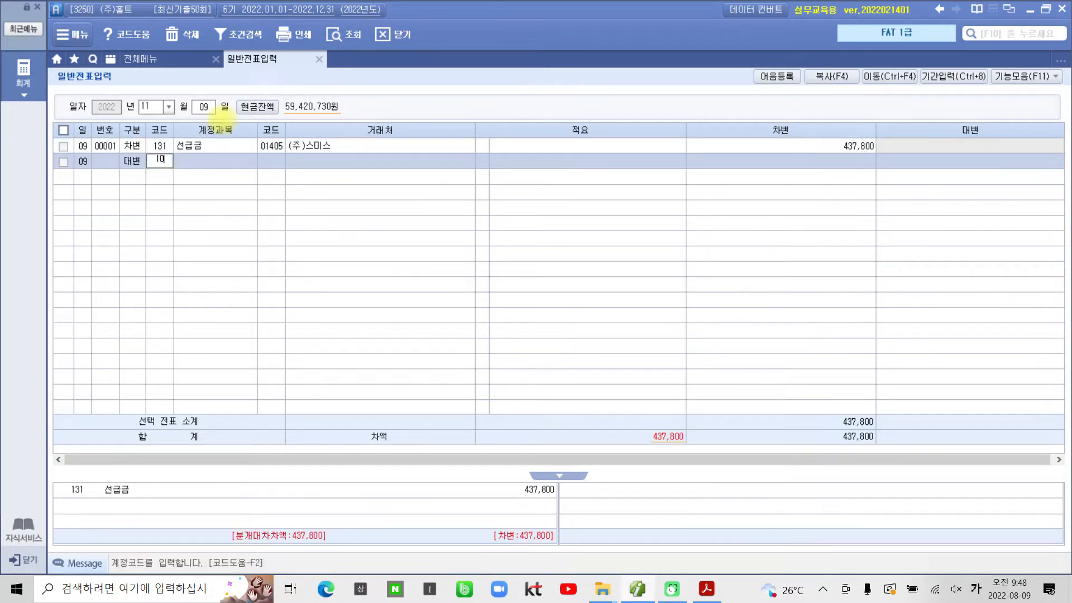
text(3)
key(Return)
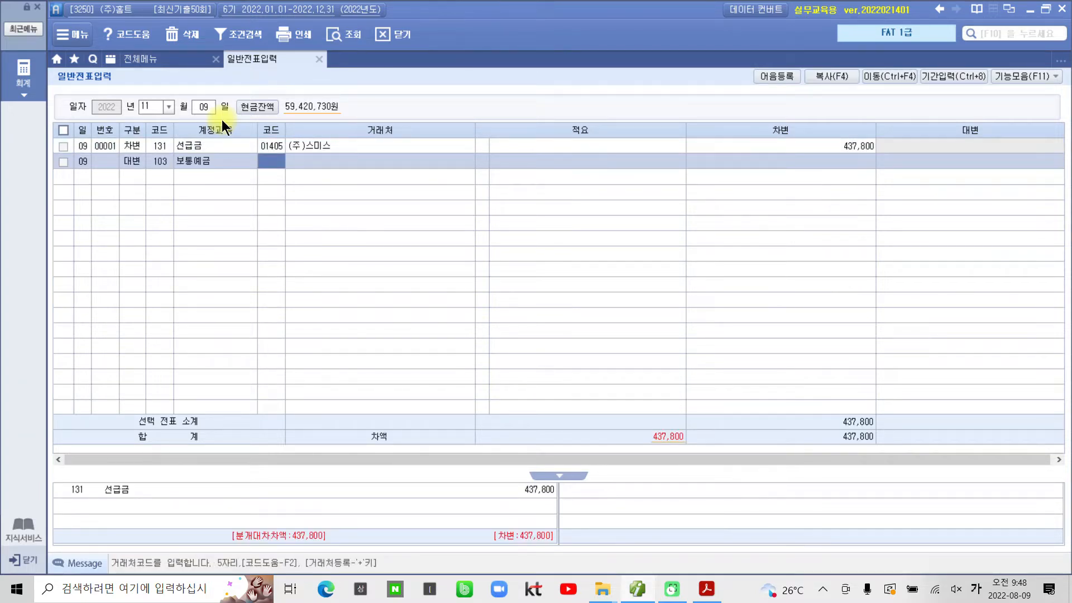
text(하나)
key(Return)
key(Down)
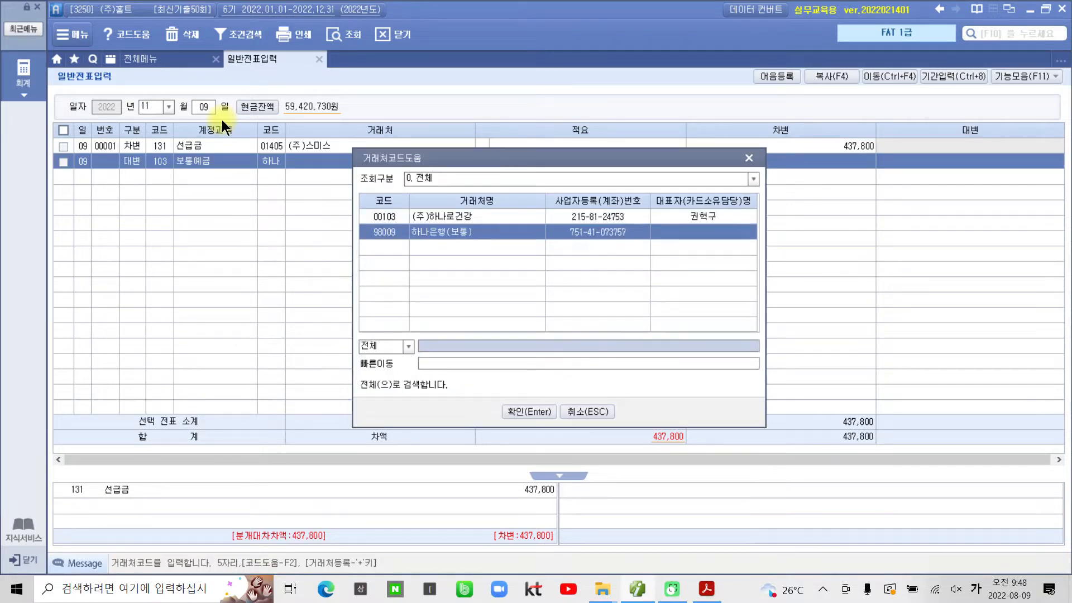
key(Return)
key(Return)
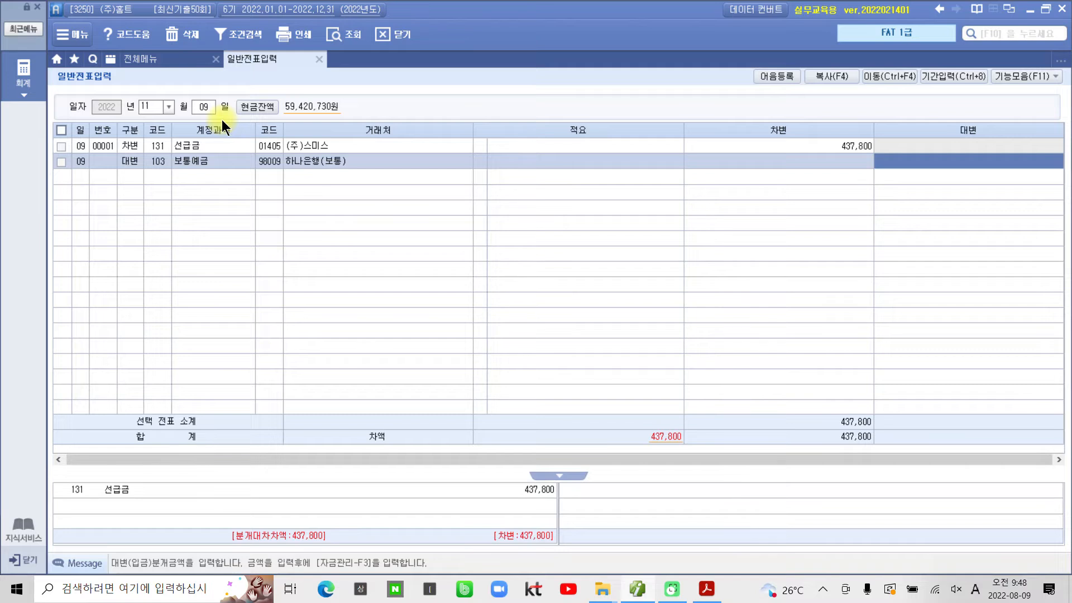
text(437)
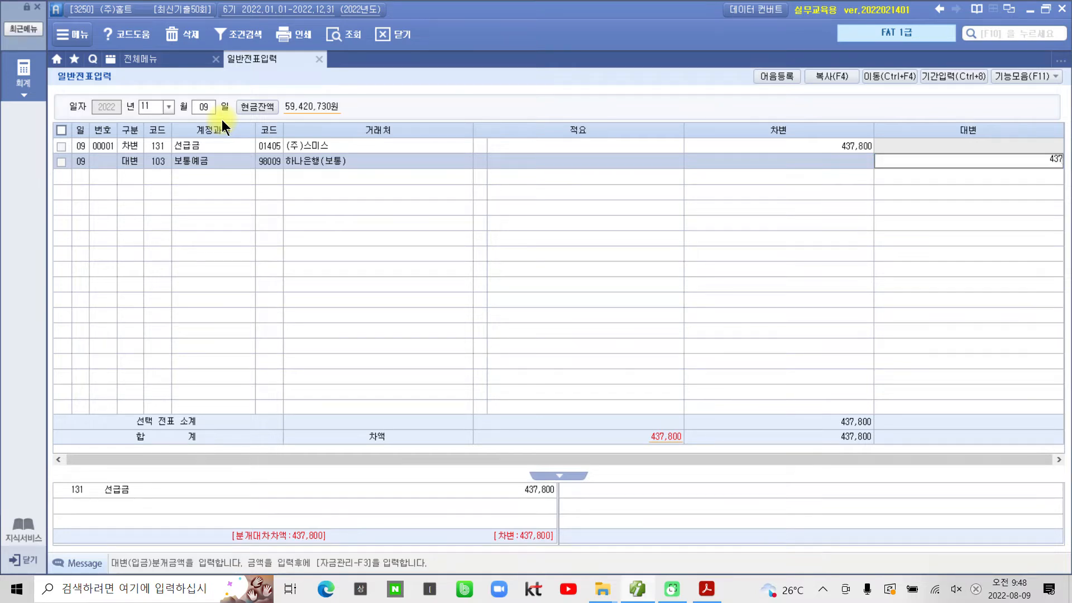
text(,800)
key(Return)
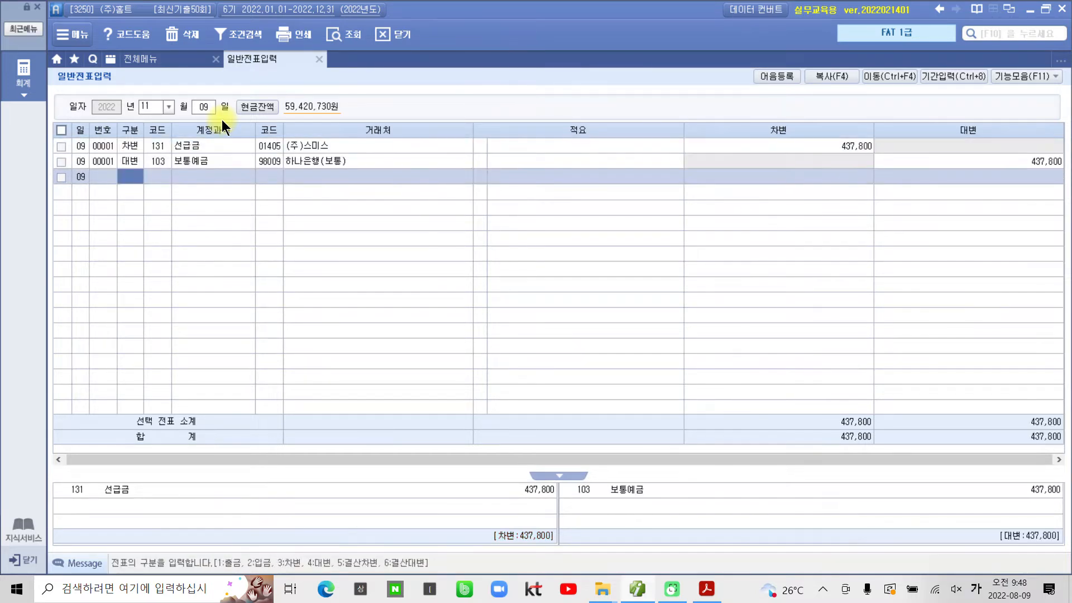
click(393, 153)
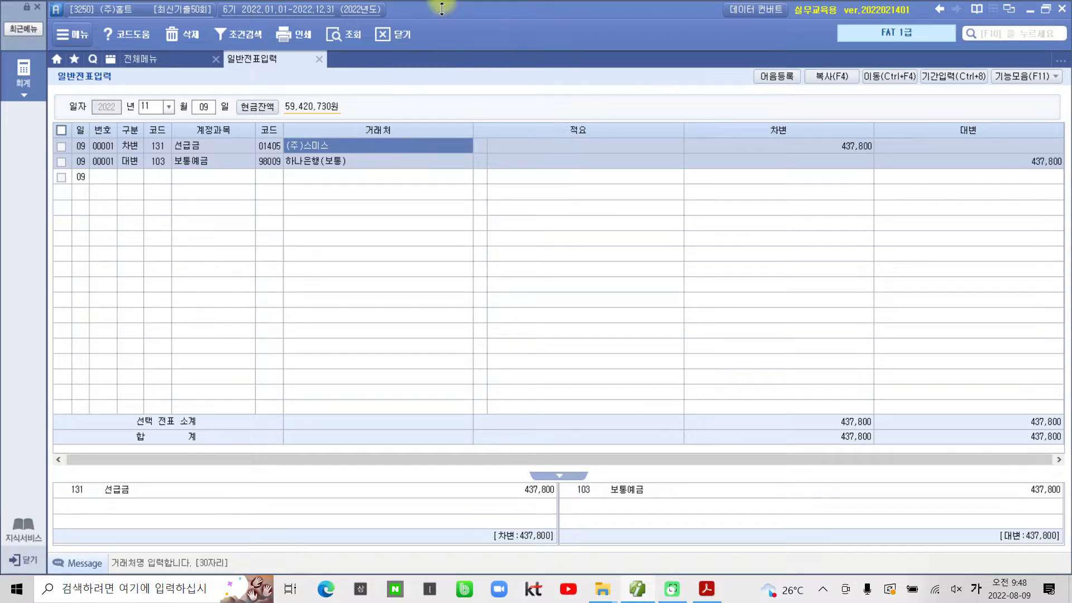
Step: Switch to the exam PDF in Acrobat Reader and highlight 납부마감일 and 이체일에 비용으로 in item 6's 자료설명
click(705, 589)
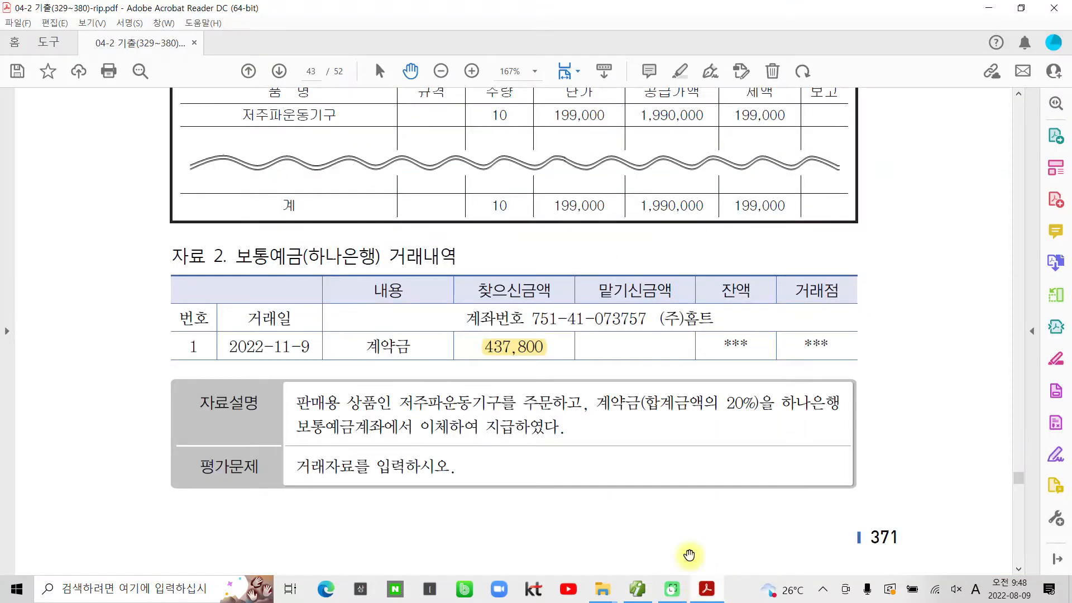
scroll(509, 460, down, 10)
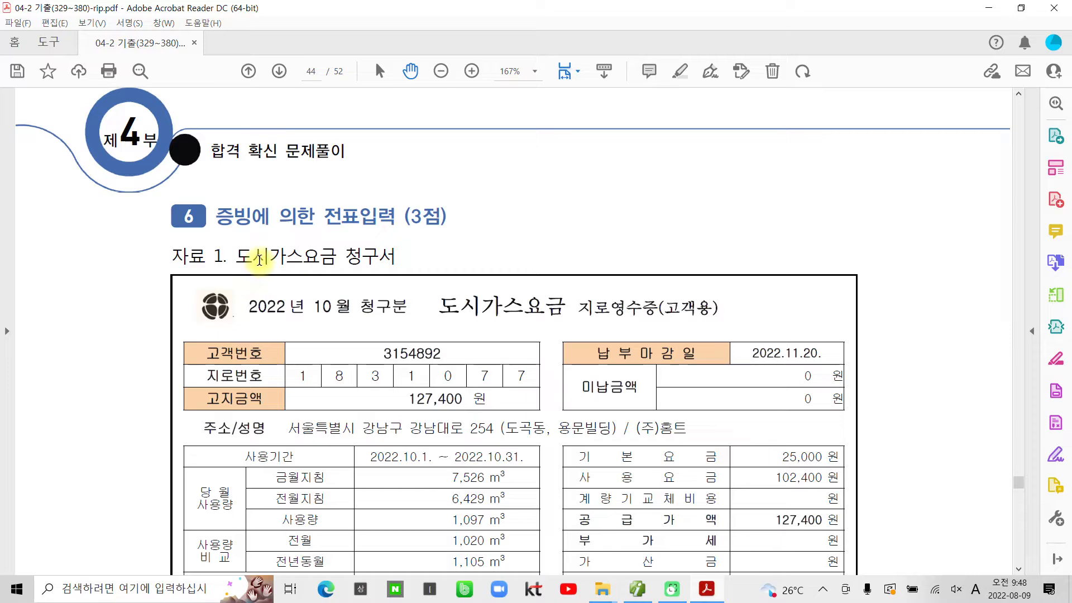
scroll(271, 313, down, 5)
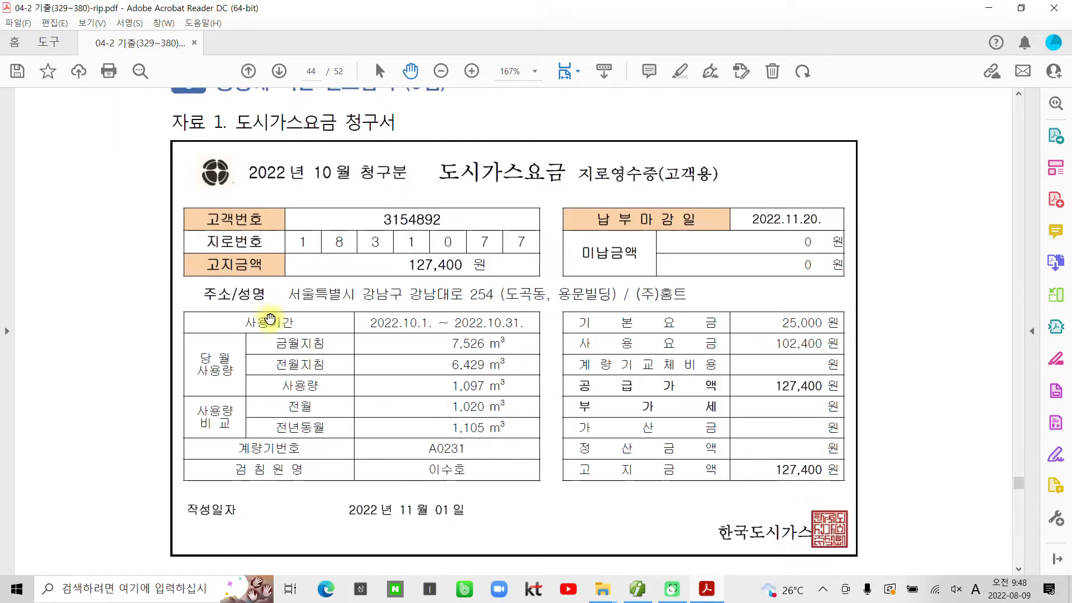
scroll(316, 347, down, 3)
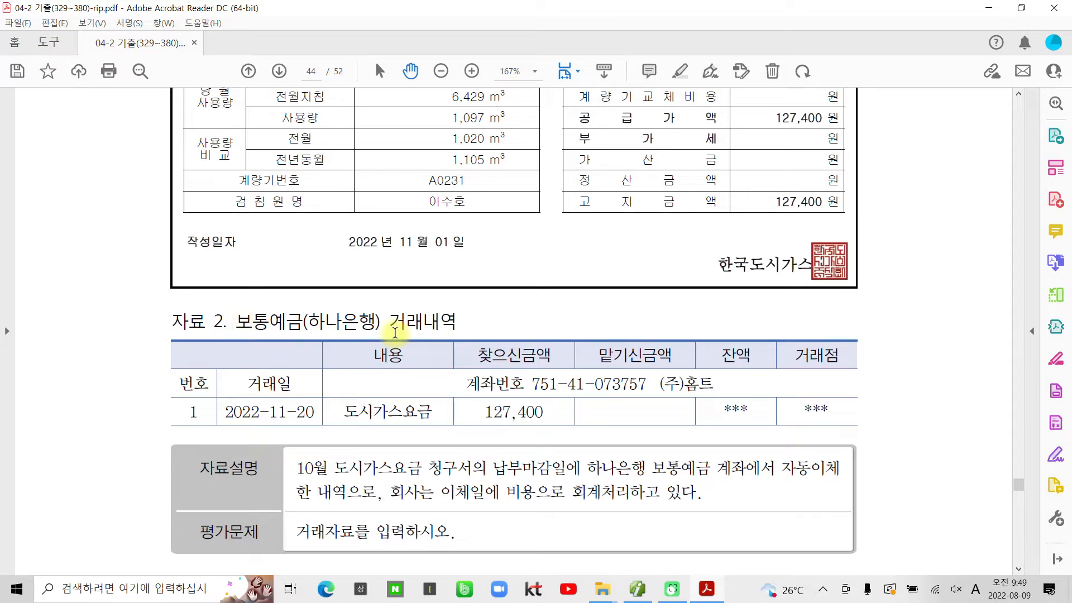
scroll(469, 417, down, 2)
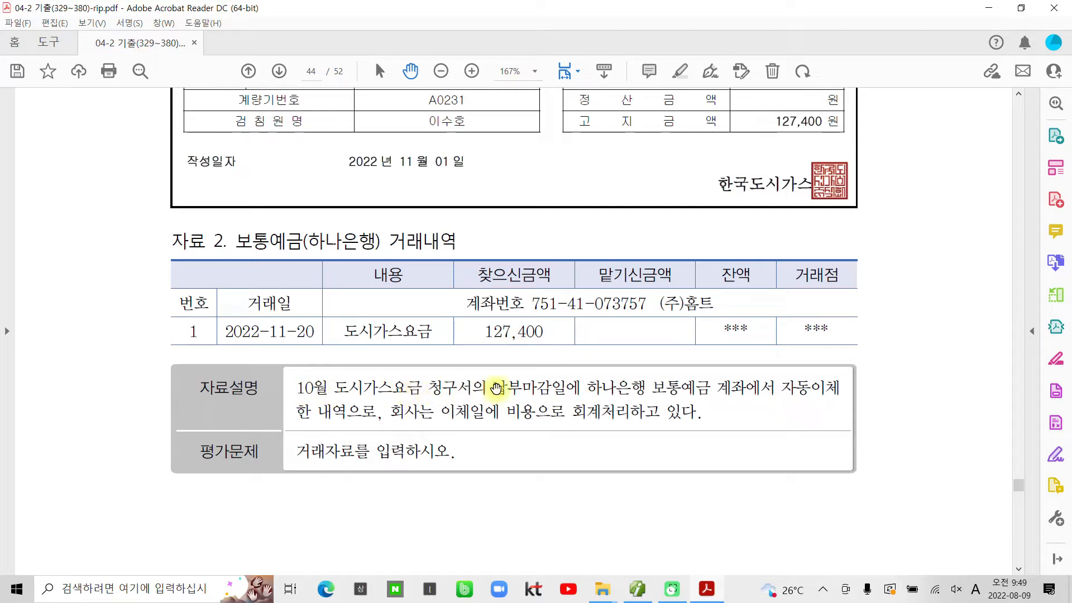
drag(494, 387, 563, 387)
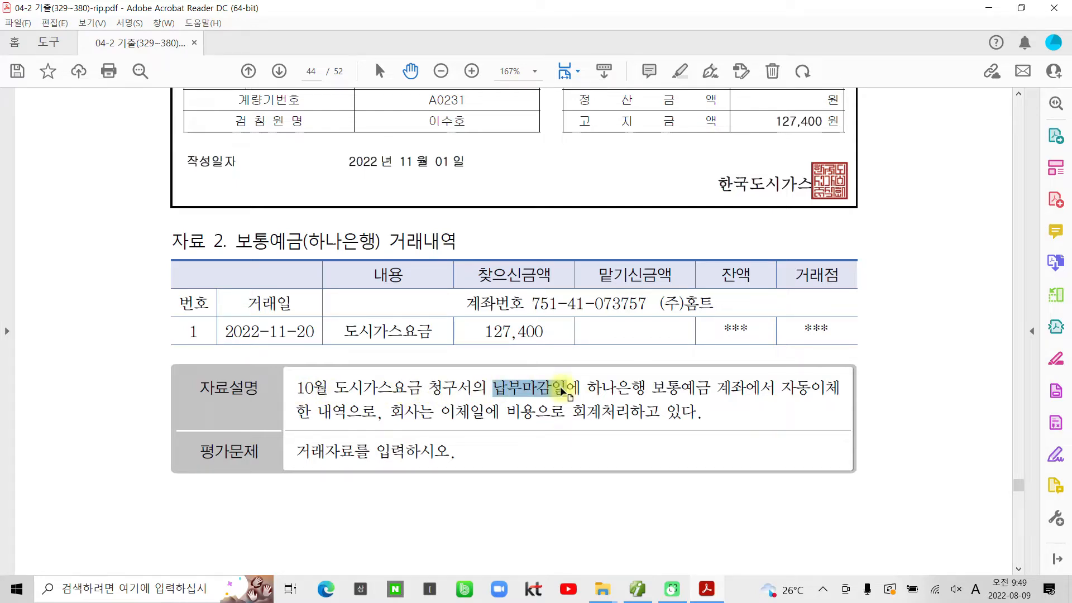
right_click(560, 386)
click(628, 321)
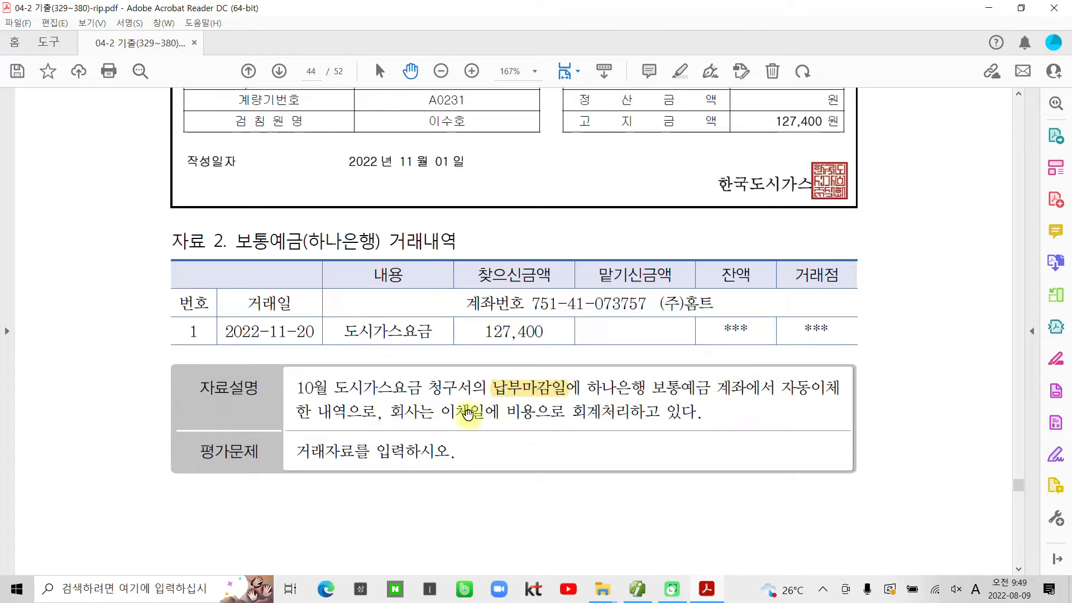
drag(440, 407, 565, 413)
right_click(539, 414)
click(618, 341)
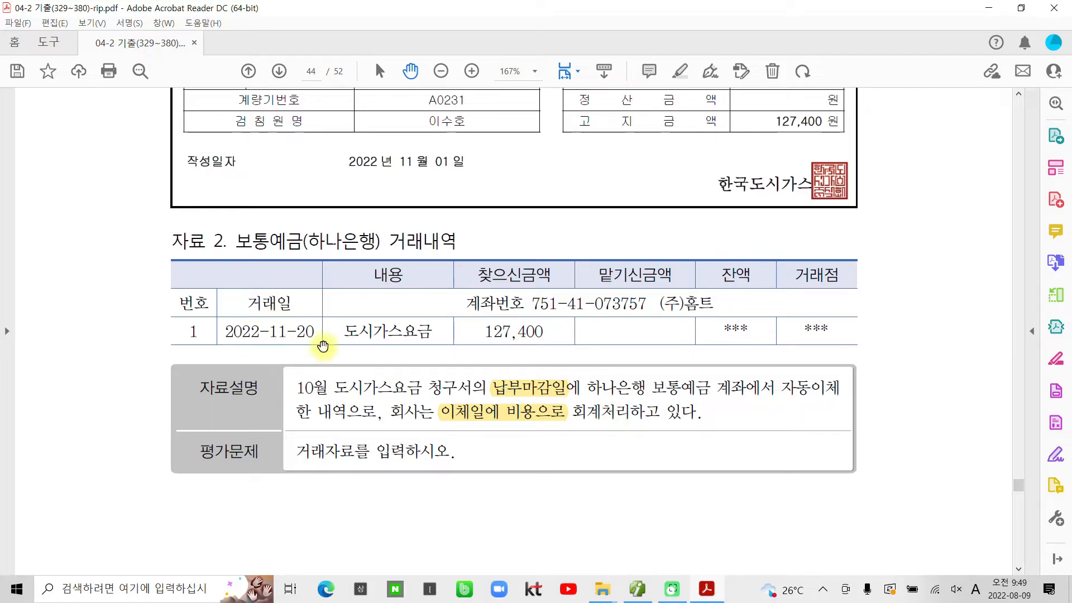
Step: Highlight the transaction date 2022-11-20 in item 6's 자료 2 보통예금(하나은행) 거래내역 table
drag(312, 330, 239, 333)
right_click(239, 330)
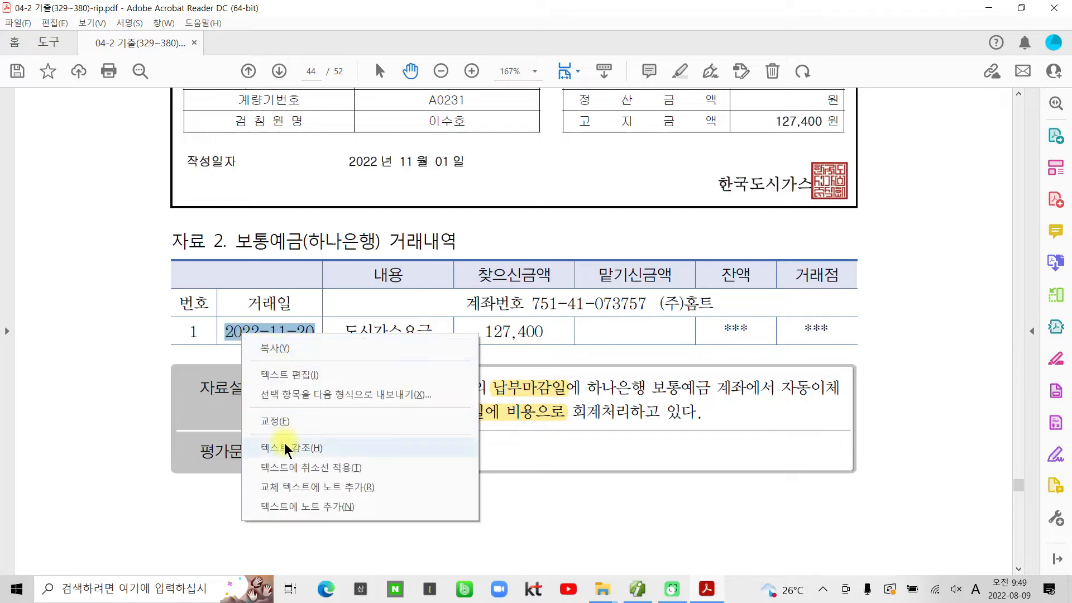
click(284, 443)
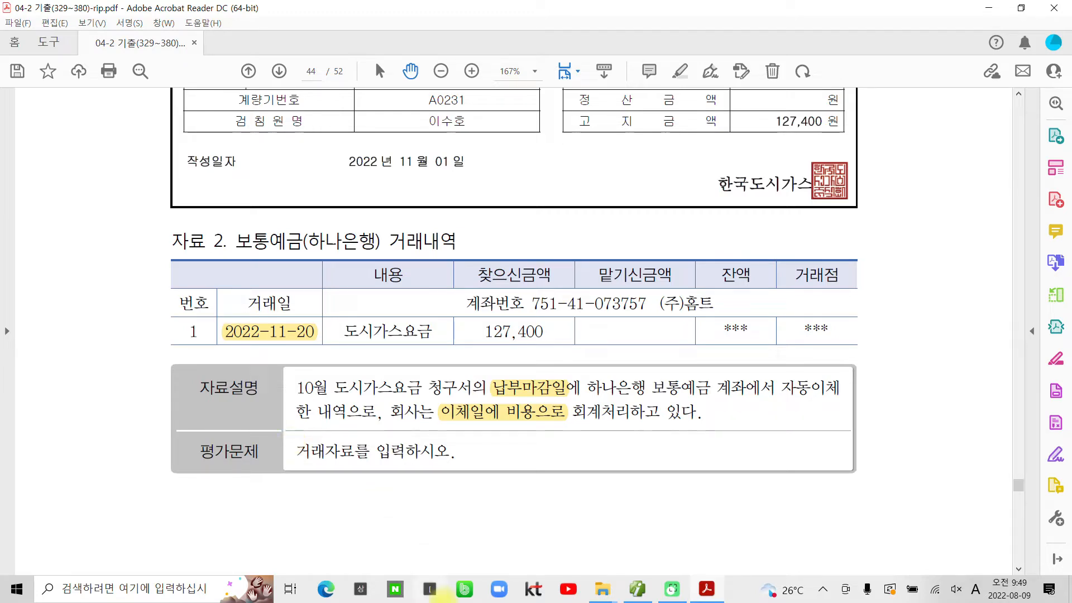
Step: Switch to 더존 iPlus and set the 일반전표입력 date to November 20
click(661, 593)
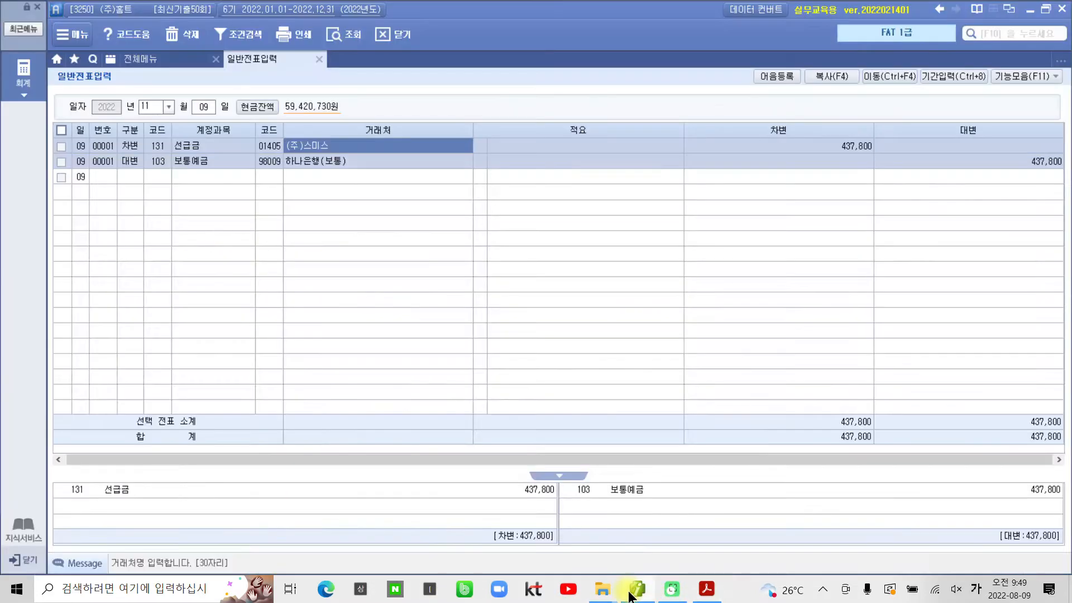
text(20)
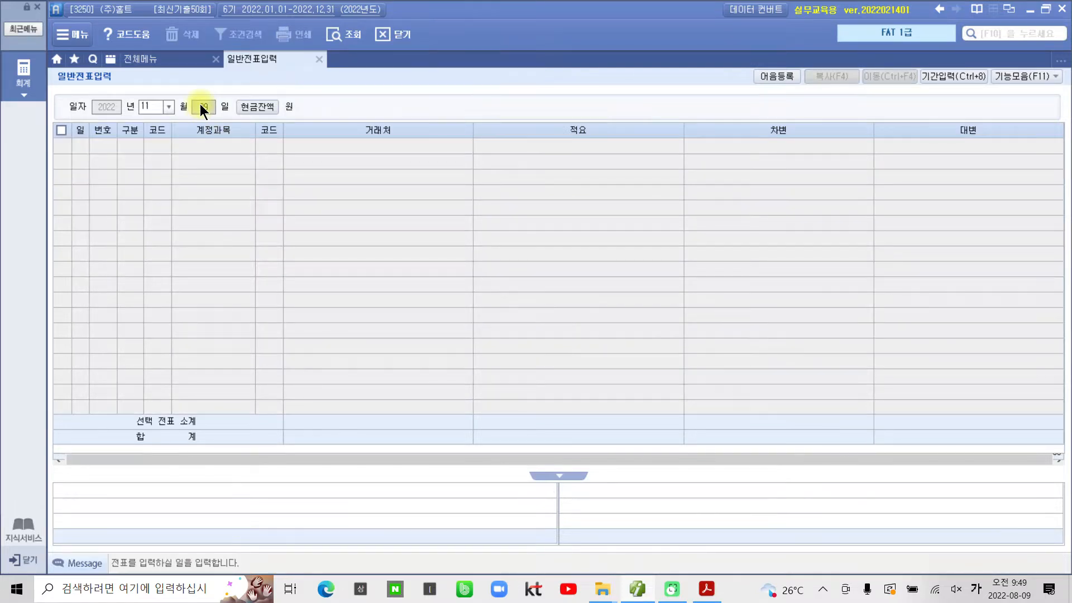
key(Return)
Step: Record a debit (차변) of 127,400 to account 815 수도광열비 with no vendor and no description
text(3)
key(Return)
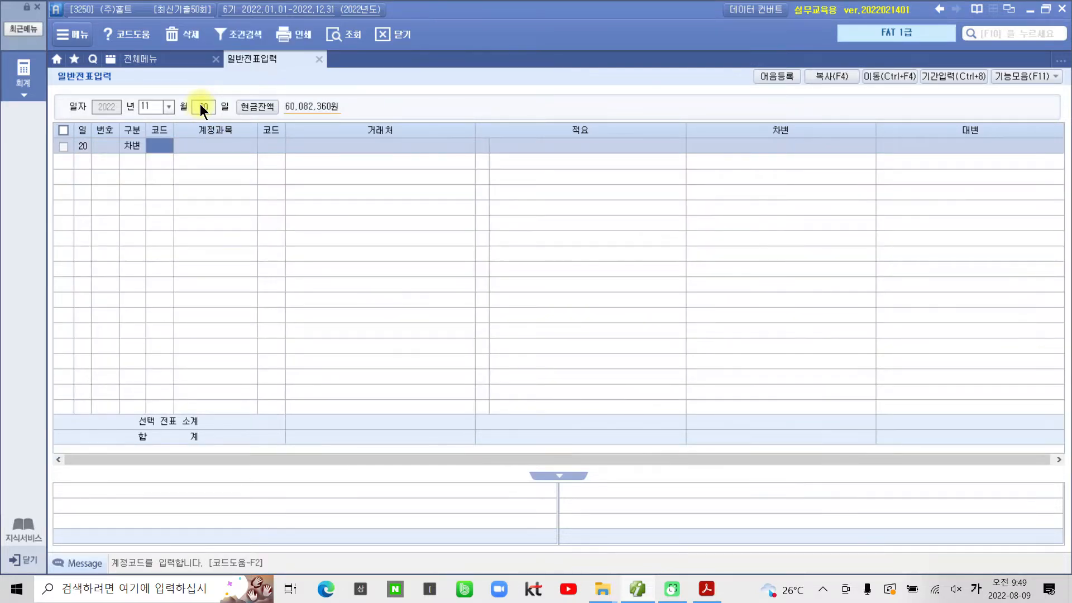
text(수도)
key(Return)
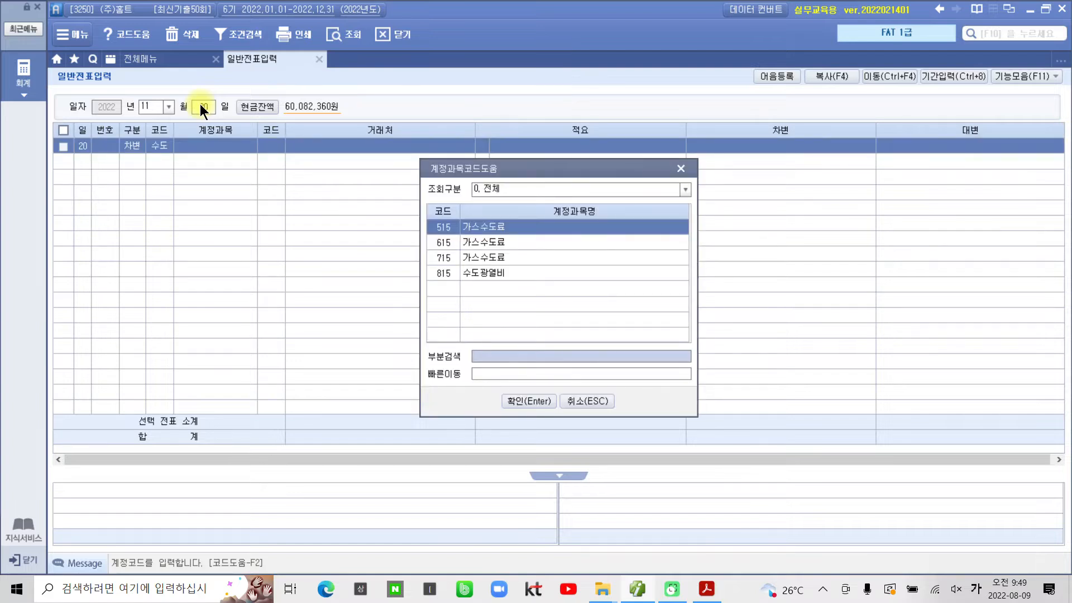
key(Down)
key(Down)
key(Down)
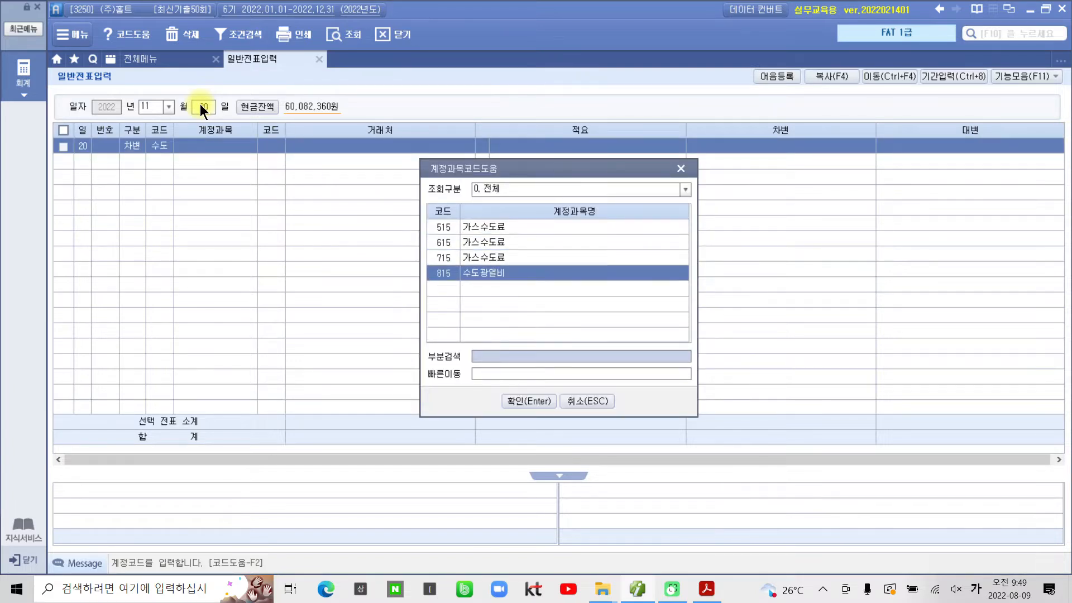
key(Return)
key(Return)
key(Return)
key(Return)
key(Return)
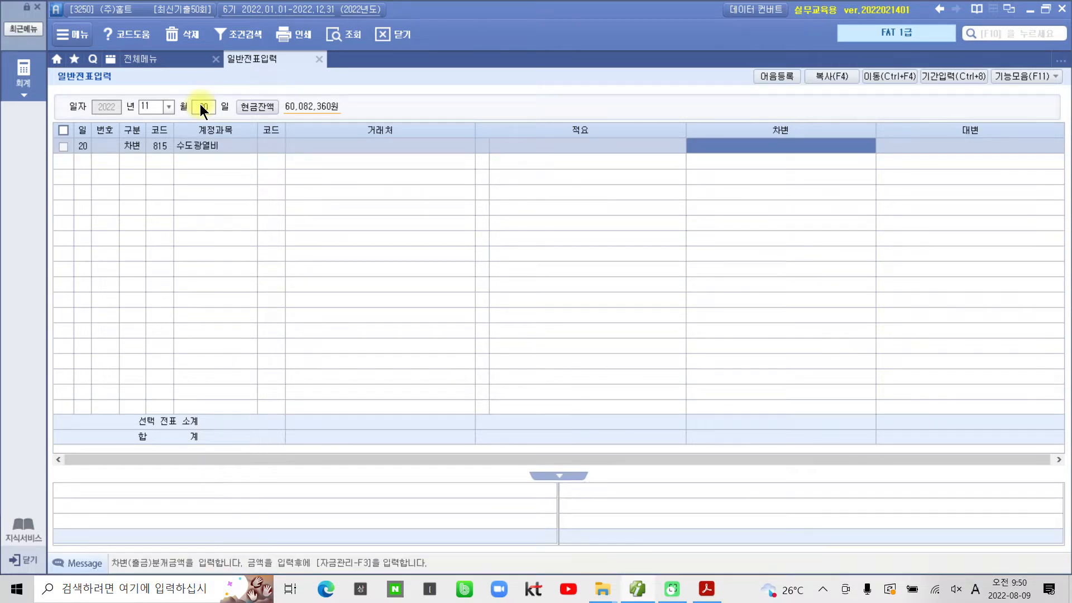
text(127400)
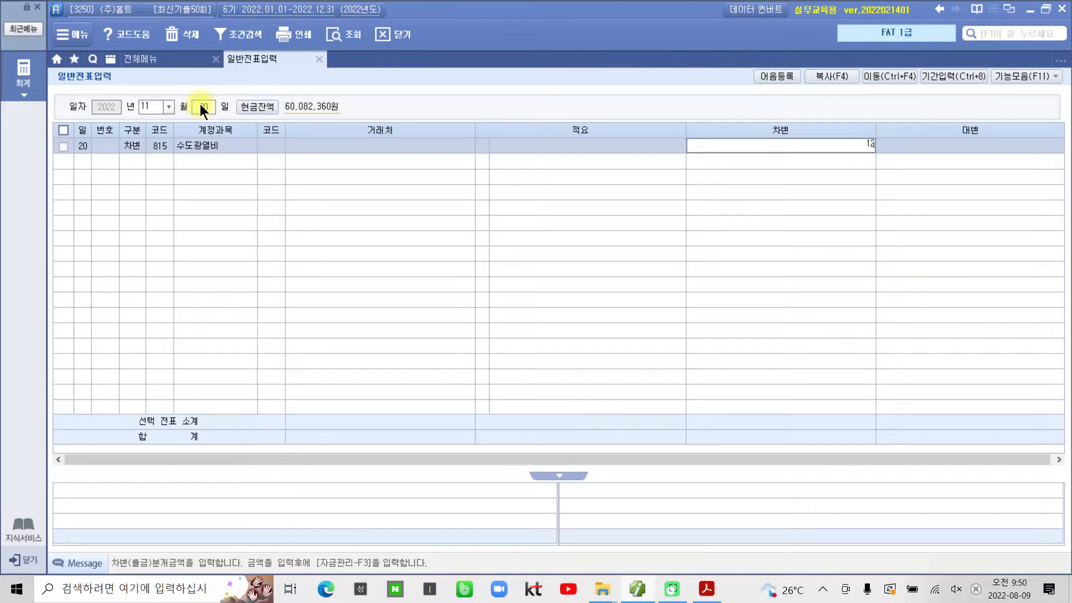
key(Return)
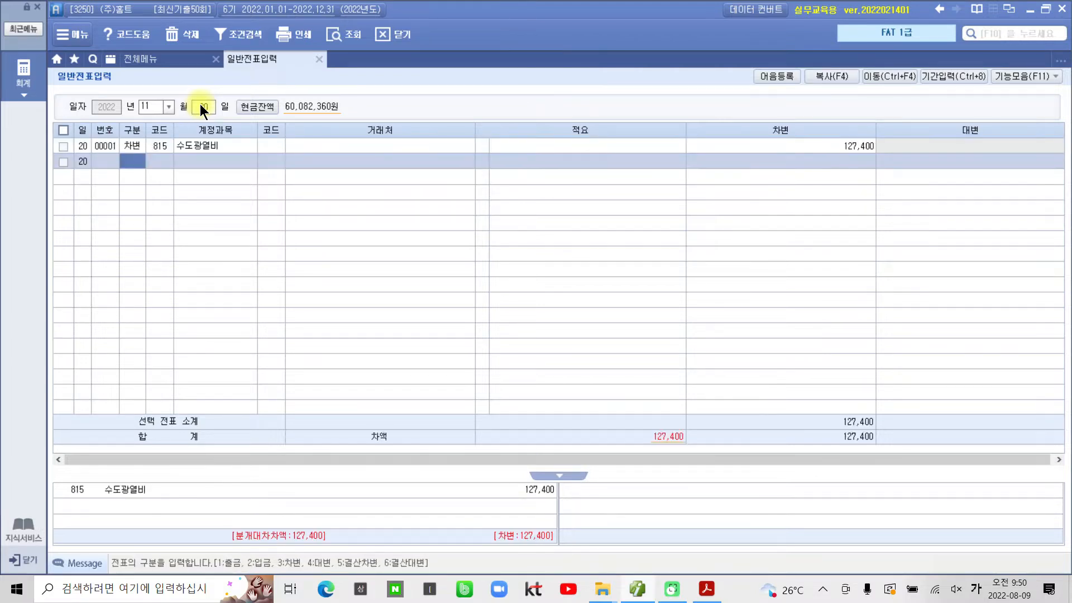
Step: Record a credit (대변) of 127,400 to account 103 보통예금 with vendor 하나은행(보통) and no description
text(4)
key(Return)
text(103)
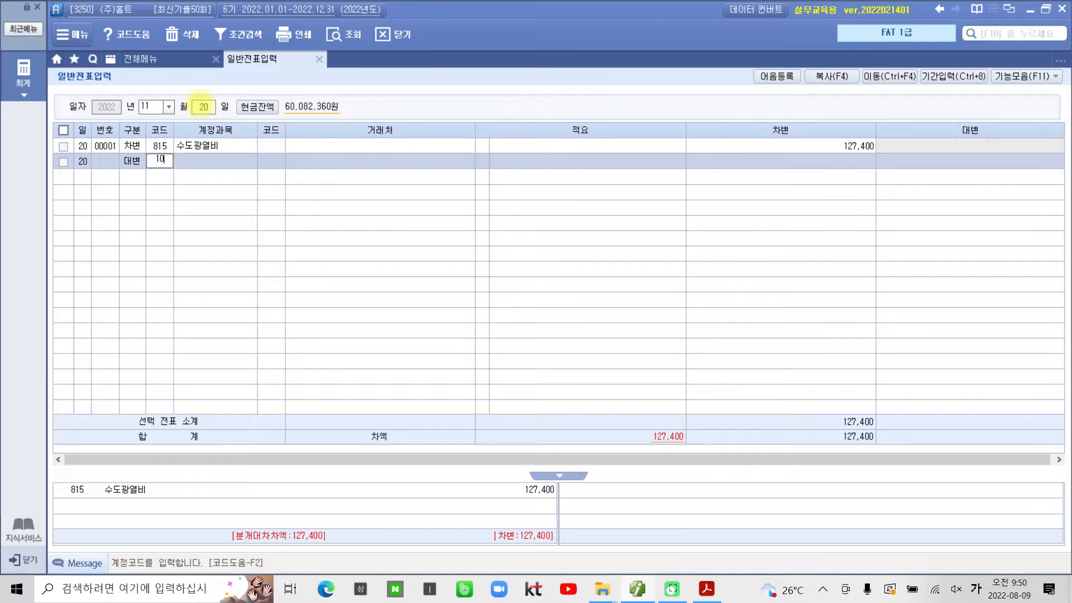
key(Return)
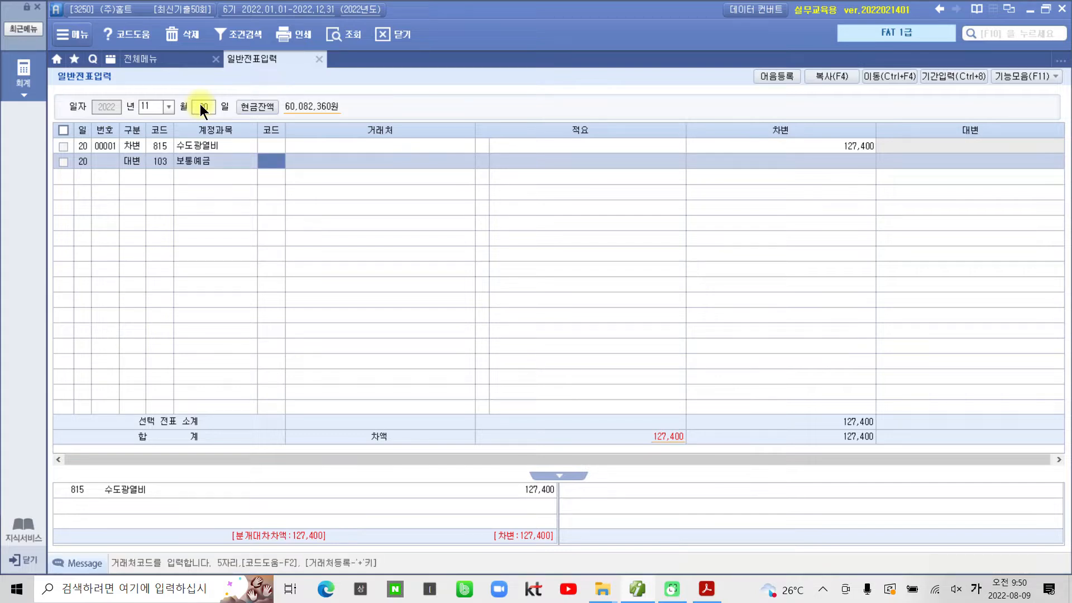
text(하나)
key(Return)
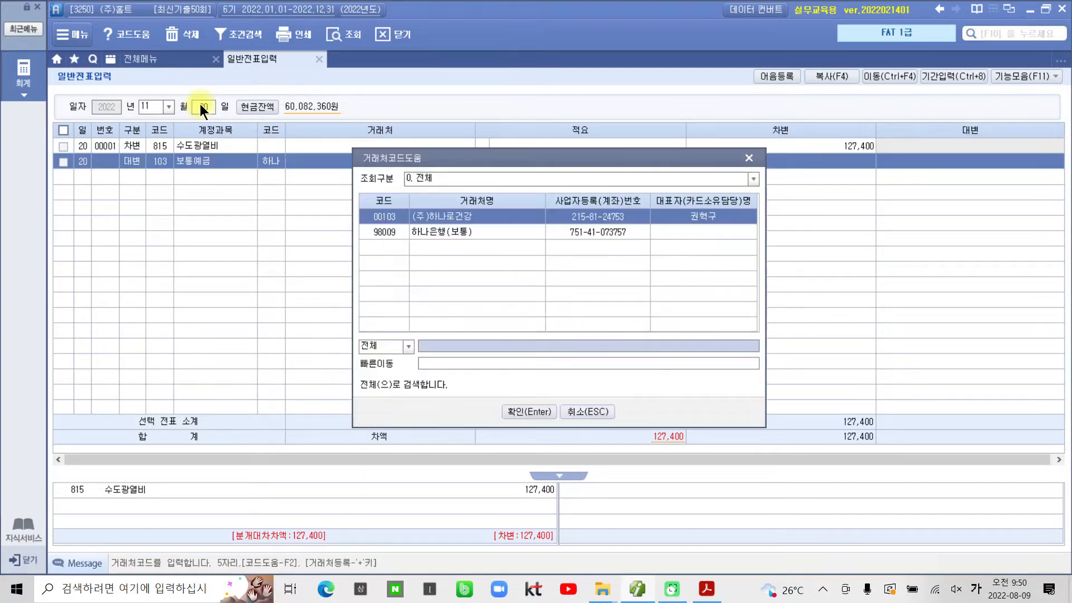
key(Down)
key(Return)
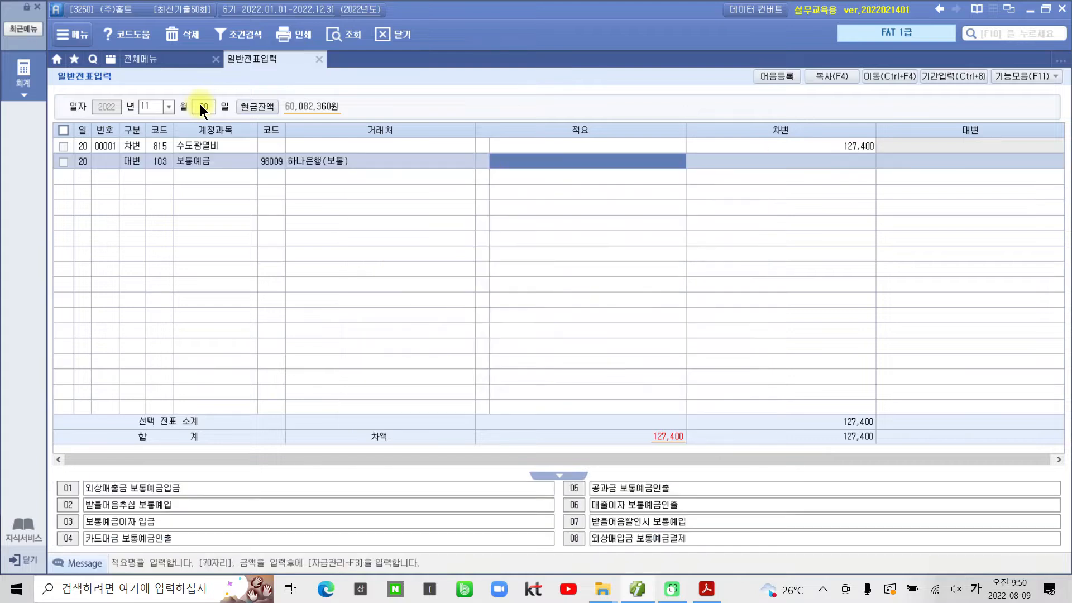
key(Return)
text(127,400)
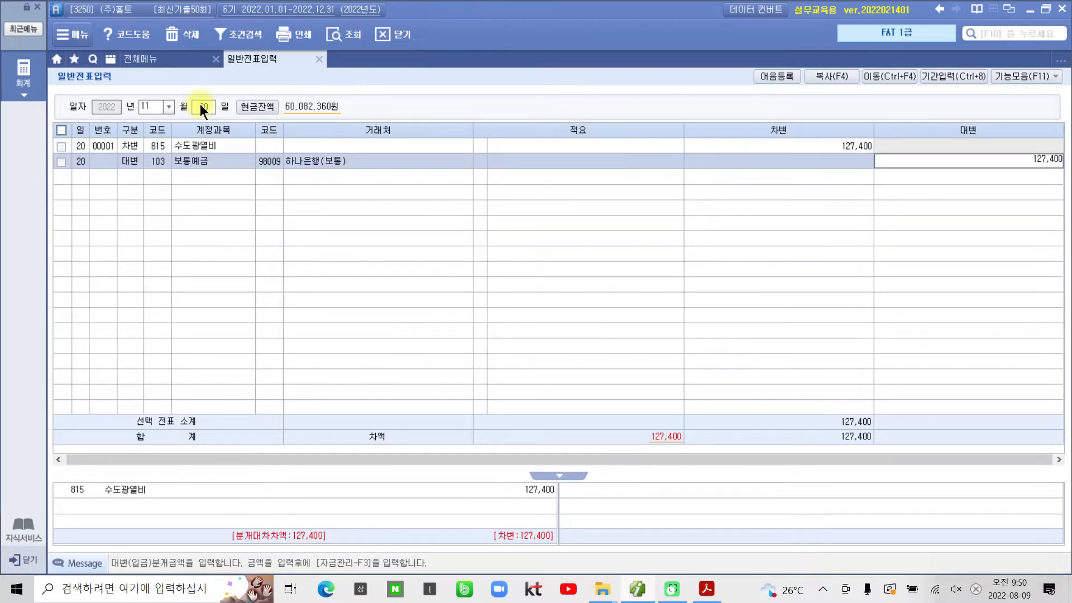
key(Return)
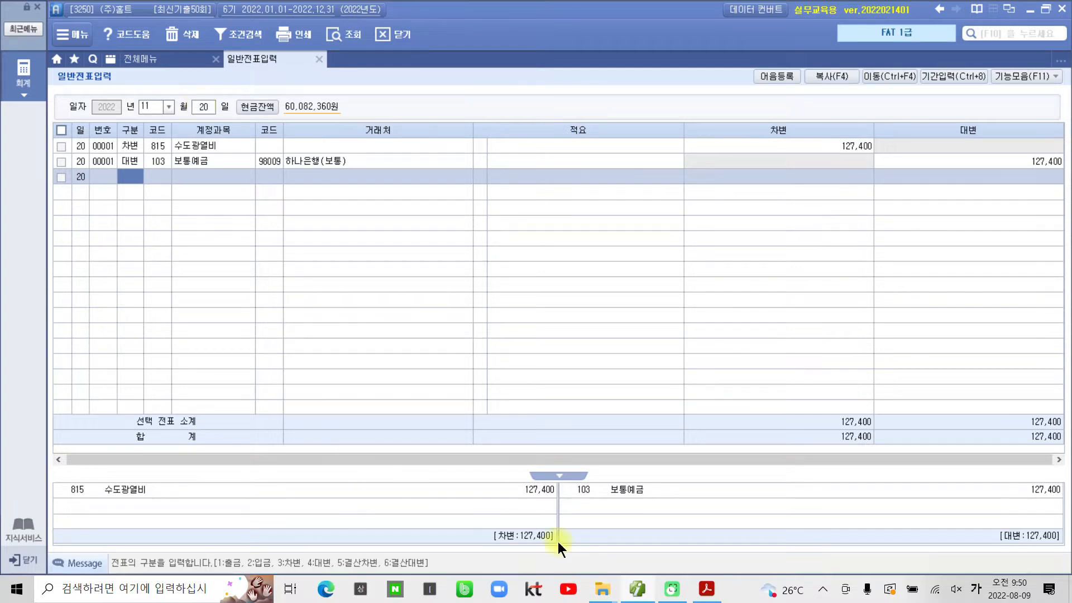
Step: Switch to the exam PDF and highlight 부가가치세신고서에 반영하시오 in the VAT section's instruction and 전자세금계산서발행 (4점) in item 1's title
mouse_move(648, 592)
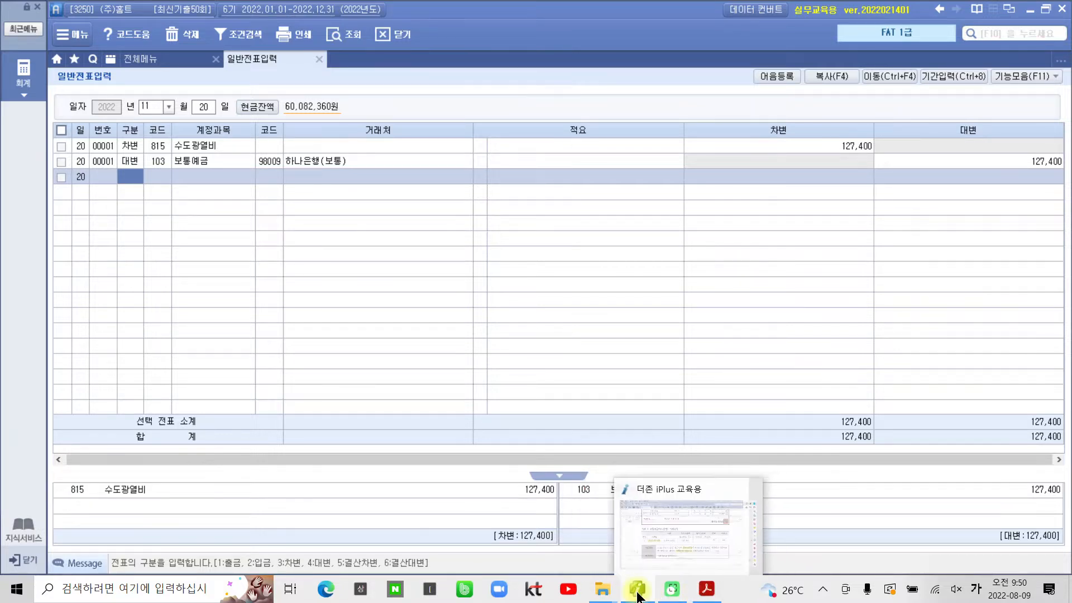
click(634, 598)
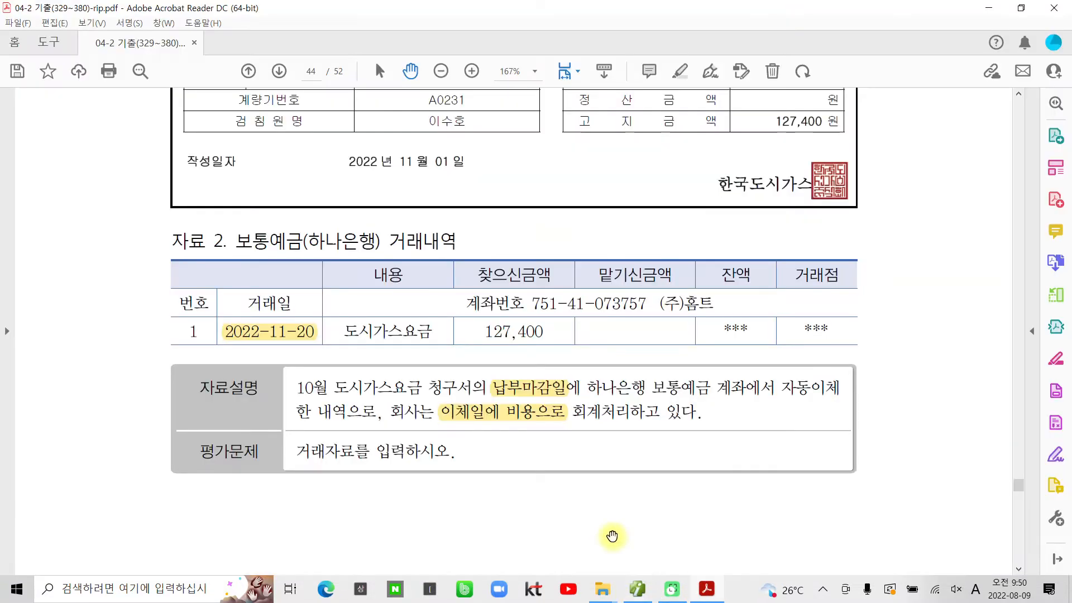
scroll(583, 489, down, 15)
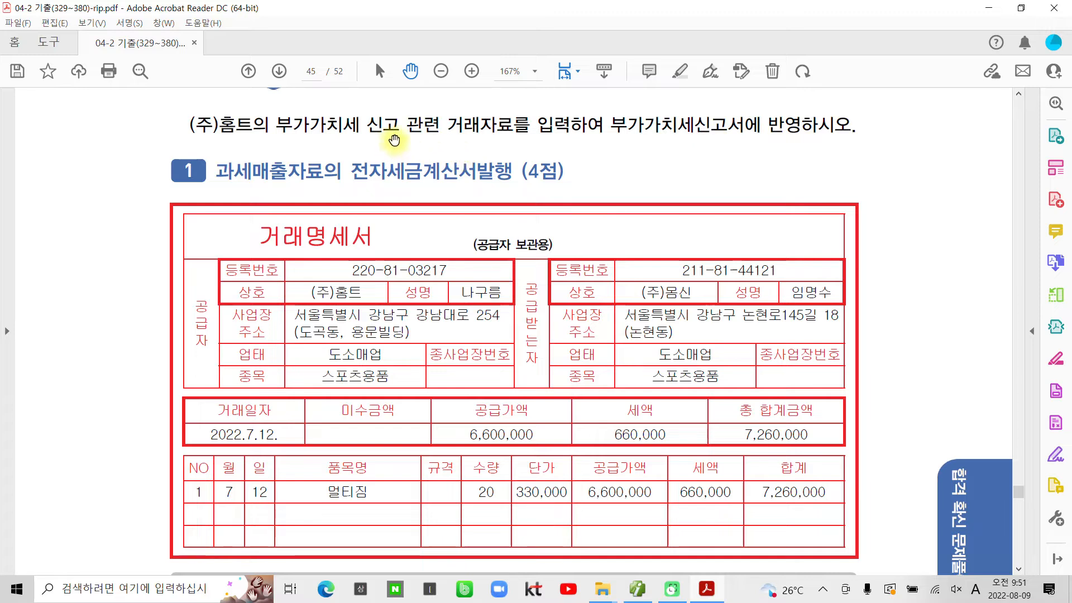
drag(609, 123, 798, 127)
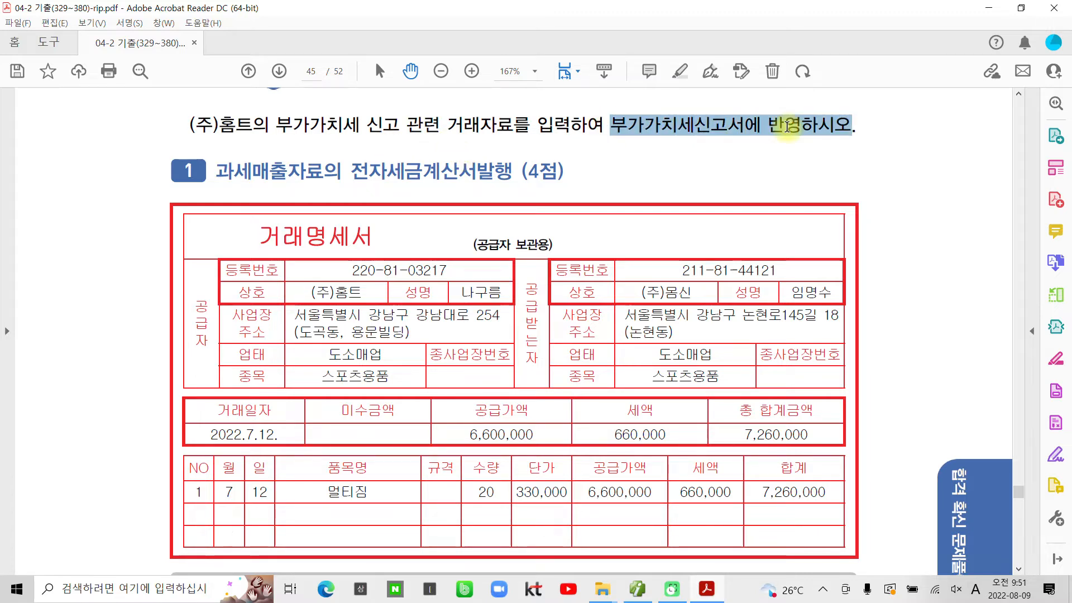
right_click(798, 128)
click(821, 243)
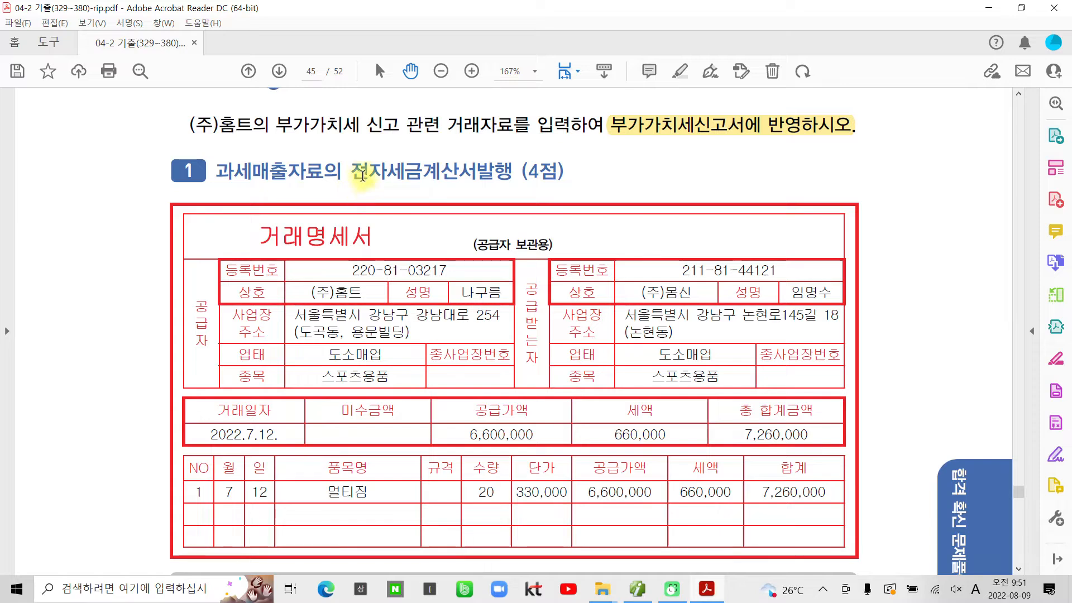
drag(353, 171, 565, 170)
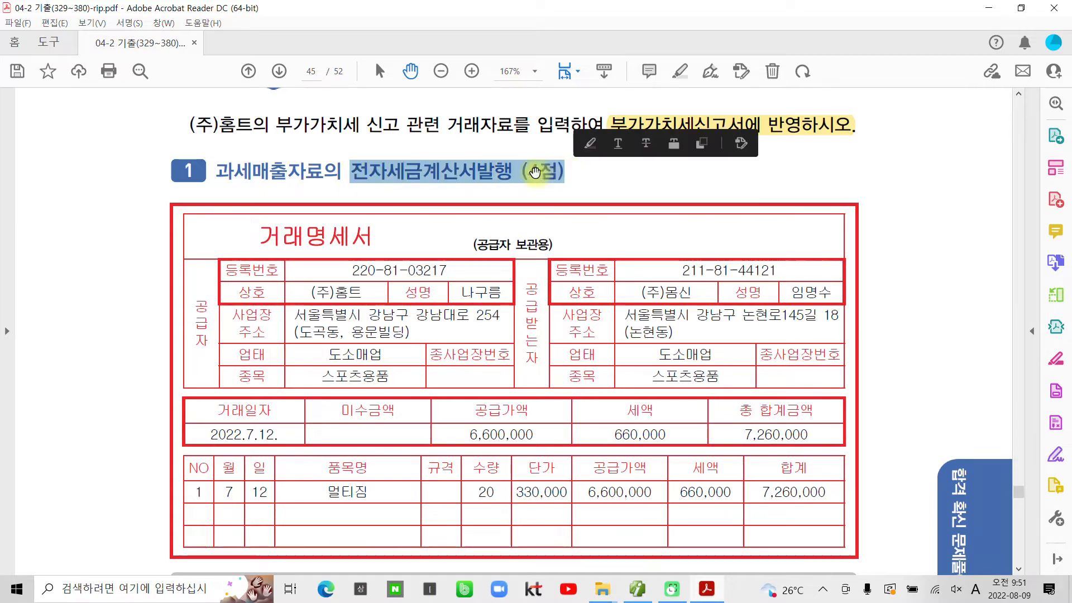
right_click(525, 166)
click(587, 287)
Step: Highlight 7월 1일에 계약금을 in the 자료설명 below item 1's 거래명세서
scroll(558, 283, down, 2)
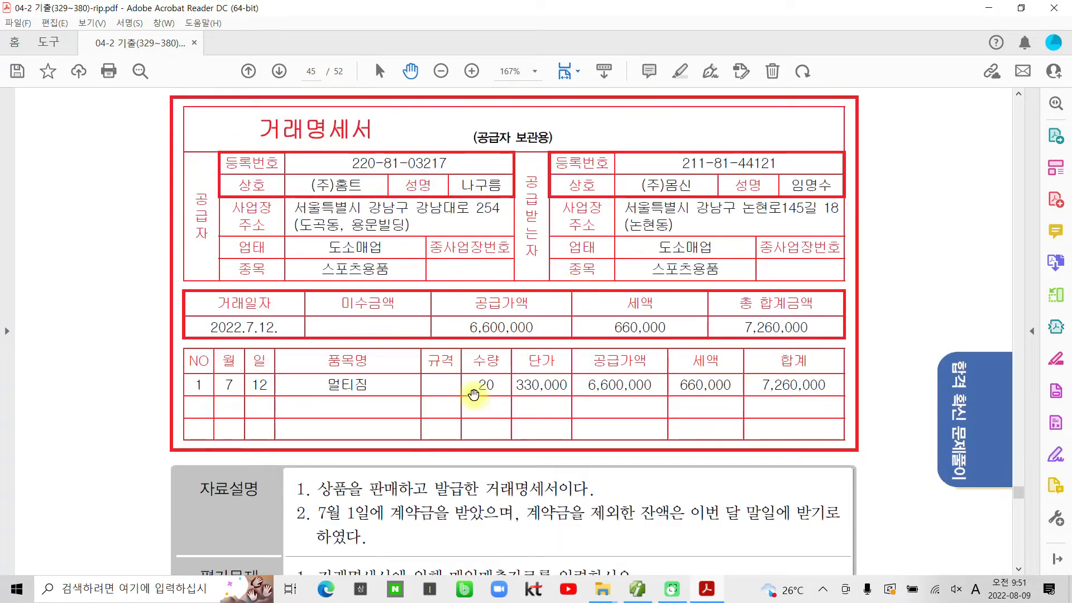
scroll(474, 393, down, 2)
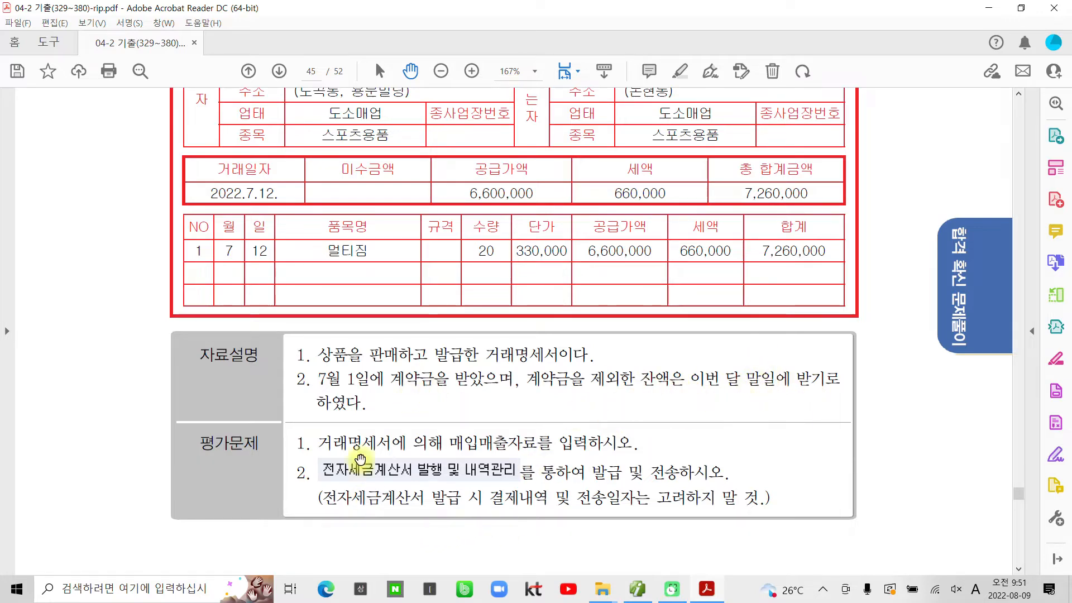
drag(319, 380, 449, 381)
right_click(414, 383)
click(462, 494)
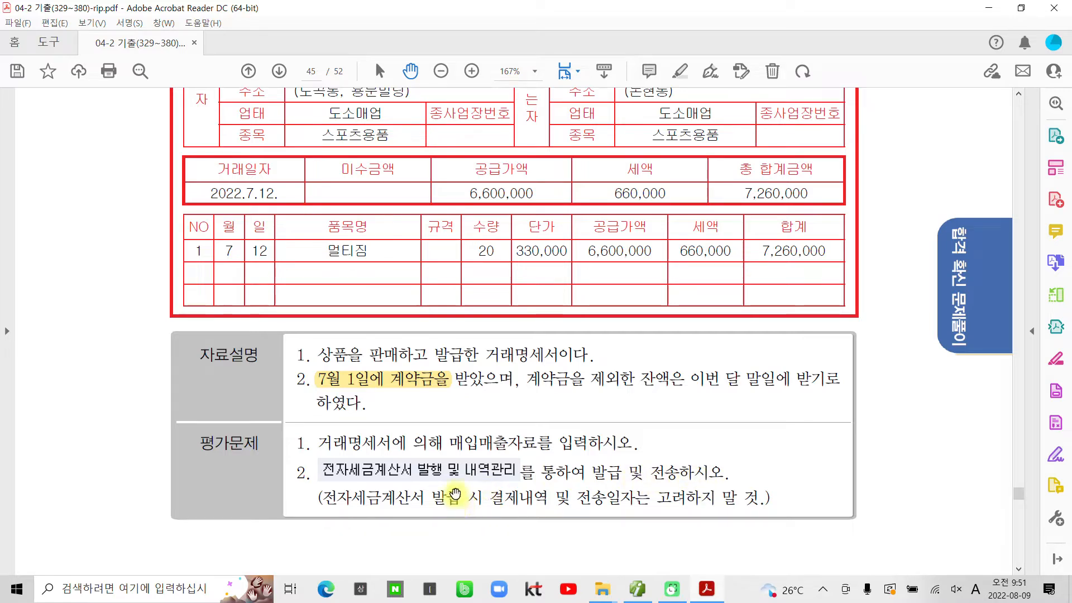
Step: Switch to 더존 iPlus and display the 일반전표입력 entries for July 1
scroll(455, 488, up, 2)
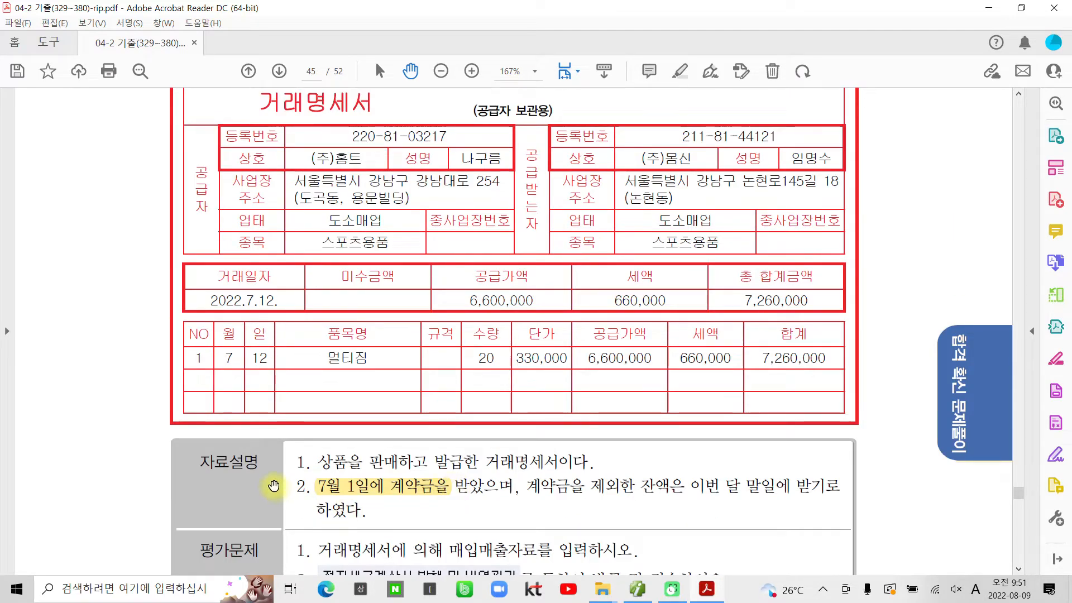
scroll(267, 472, up, 2)
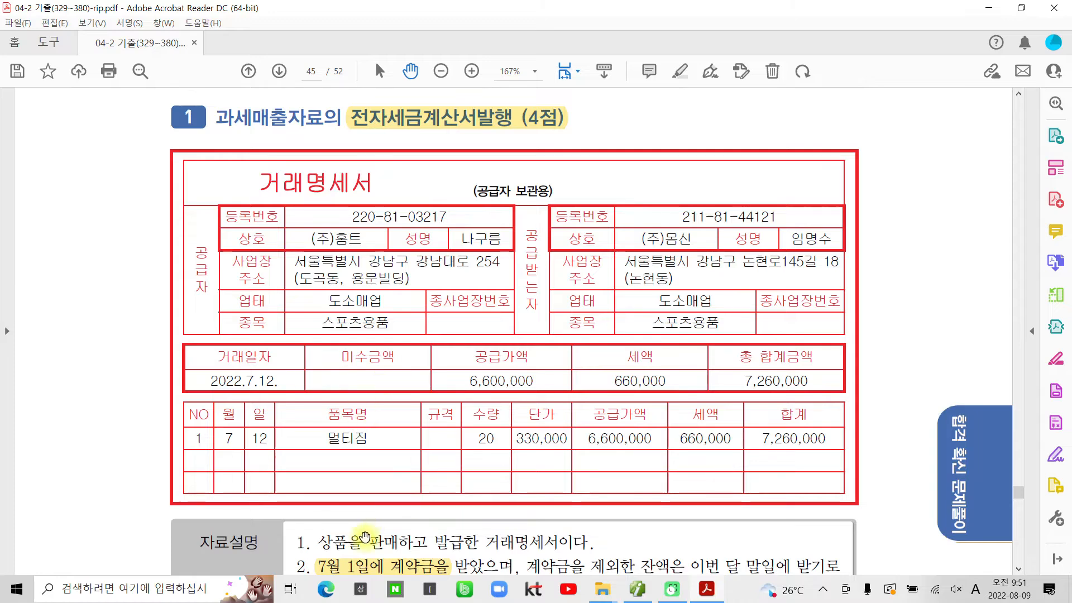
click(637, 588)
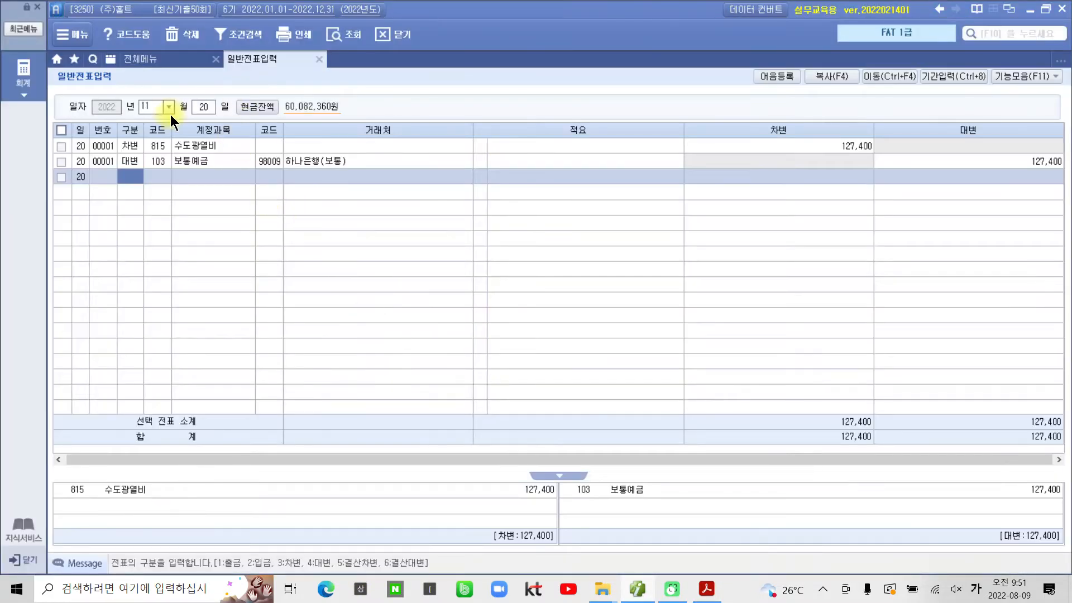
click(169, 108)
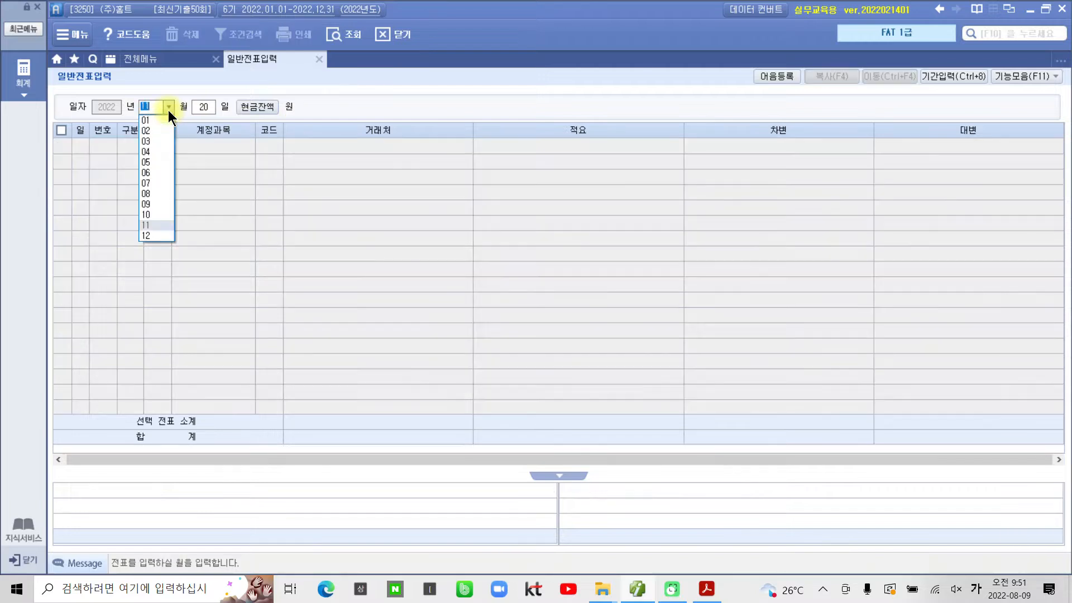
click(155, 183)
text(1)
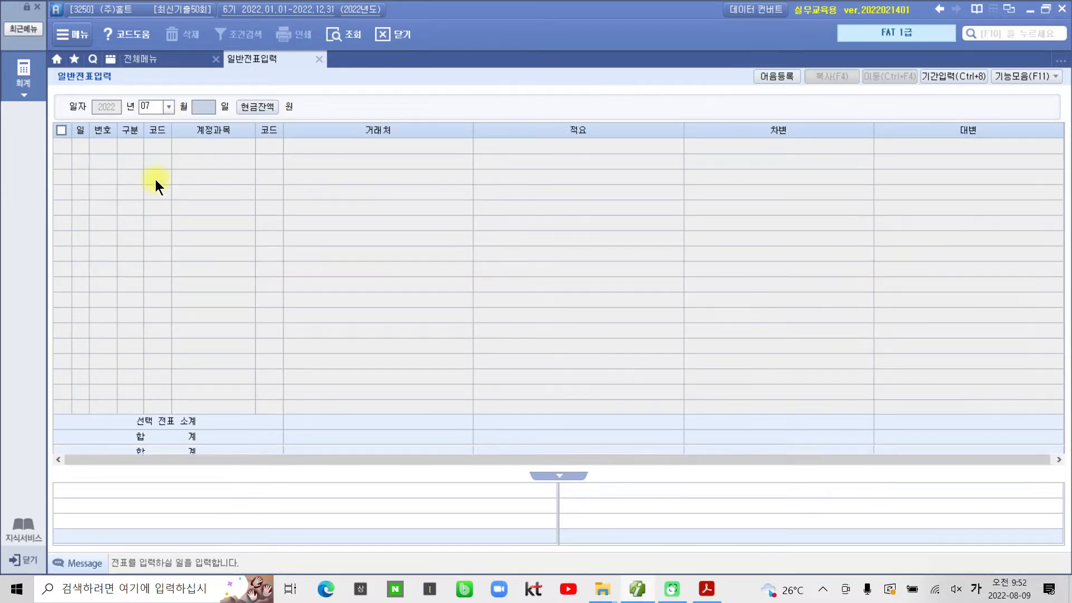
key(Return)
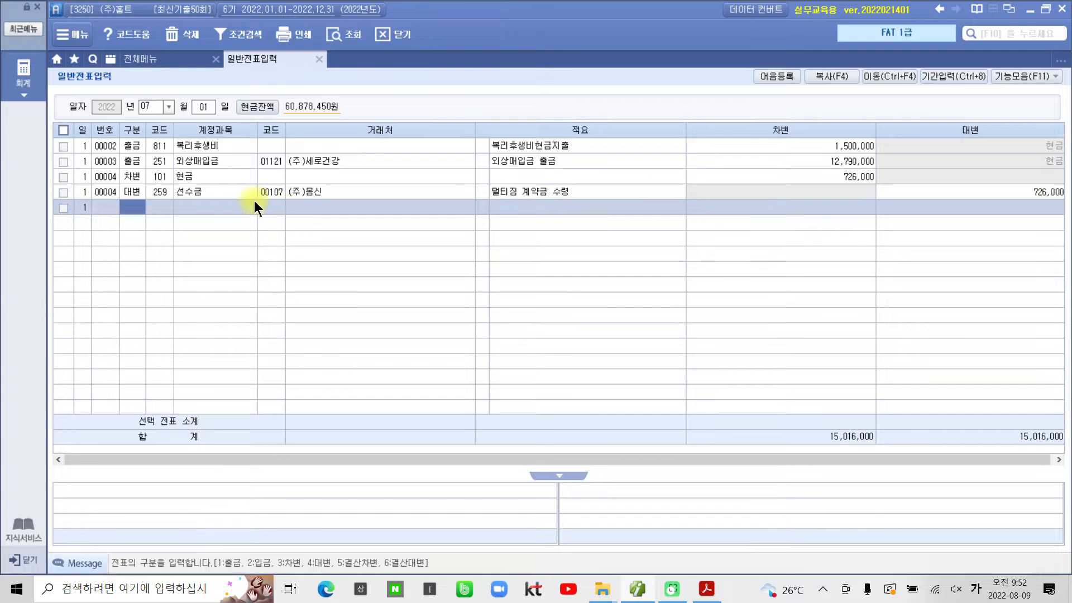
Step: Check the account and credit amount of the 259 선수금 line for (주)몸신's 멀티짐 계약금
click(190, 190)
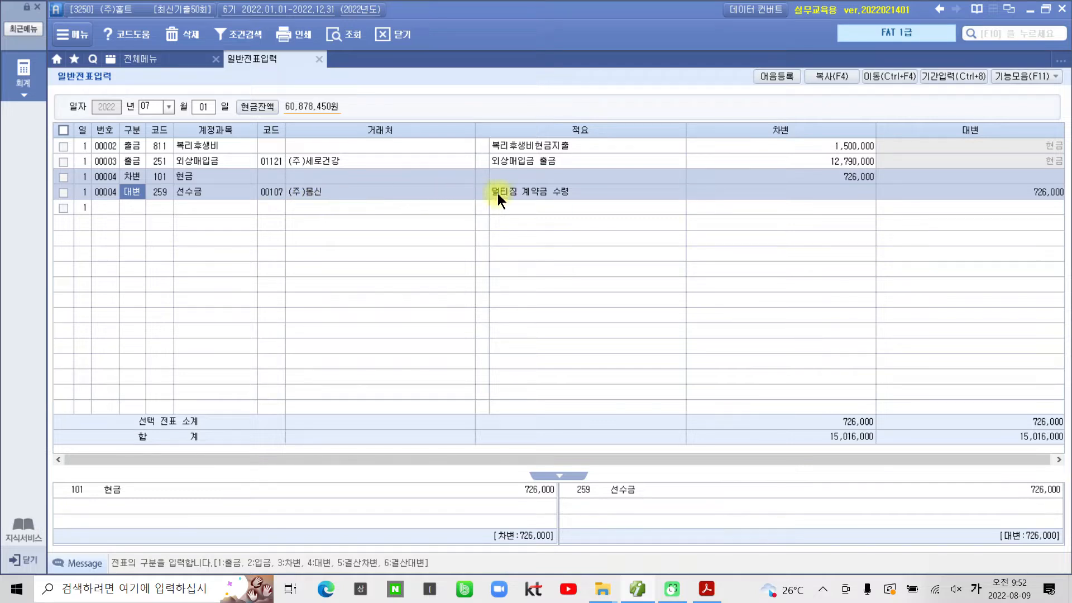
click(1034, 193)
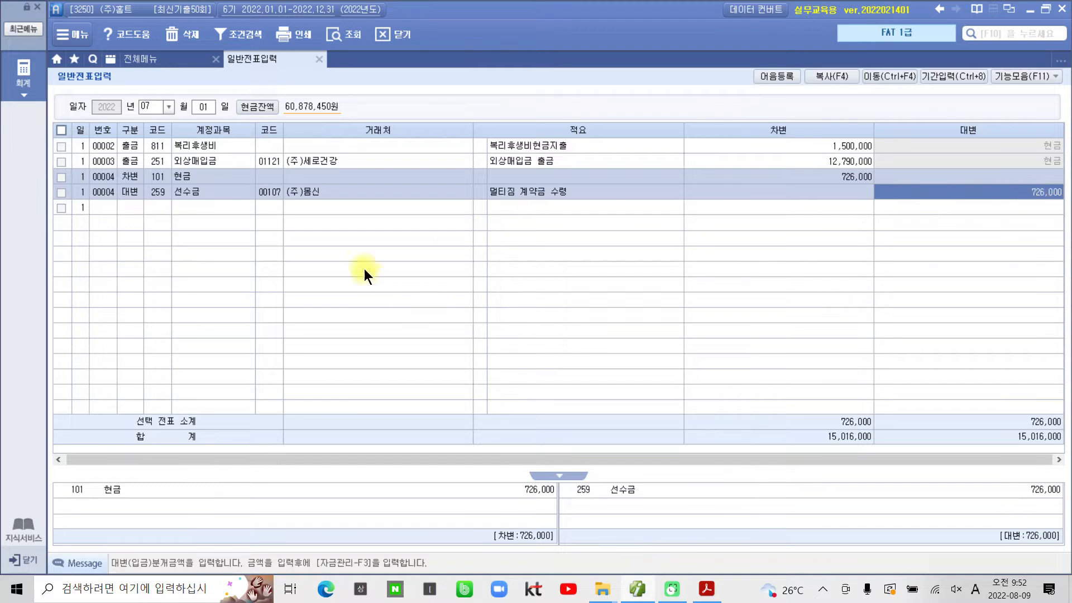
click(133, 193)
click(1014, 193)
Step: Open 매입매출전표입력 from the 전체메뉴 list of 전표입력/장부 functions
click(163, 62)
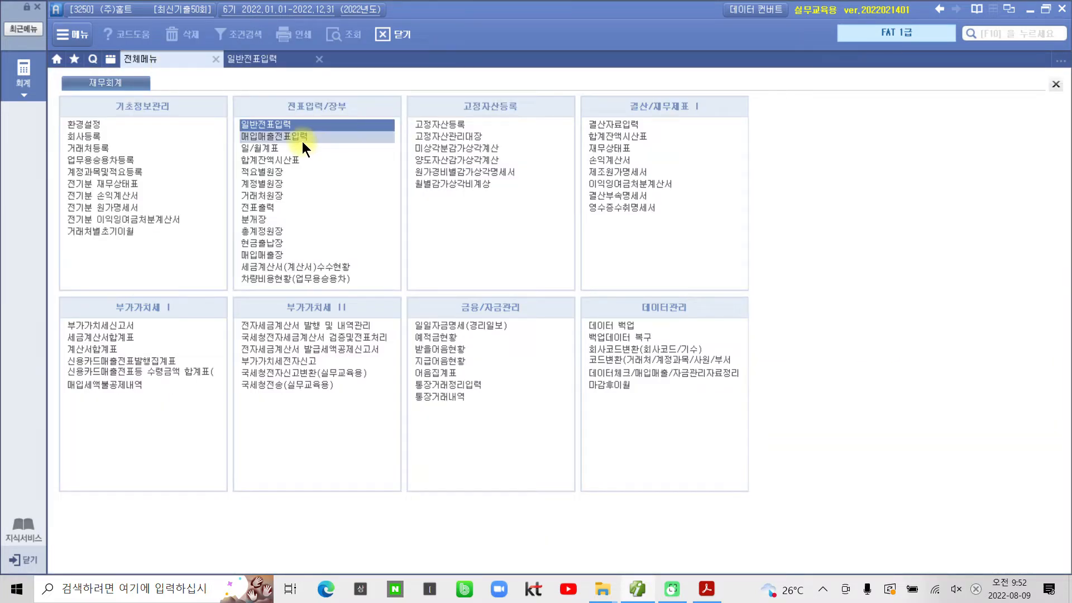
click(302, 140)
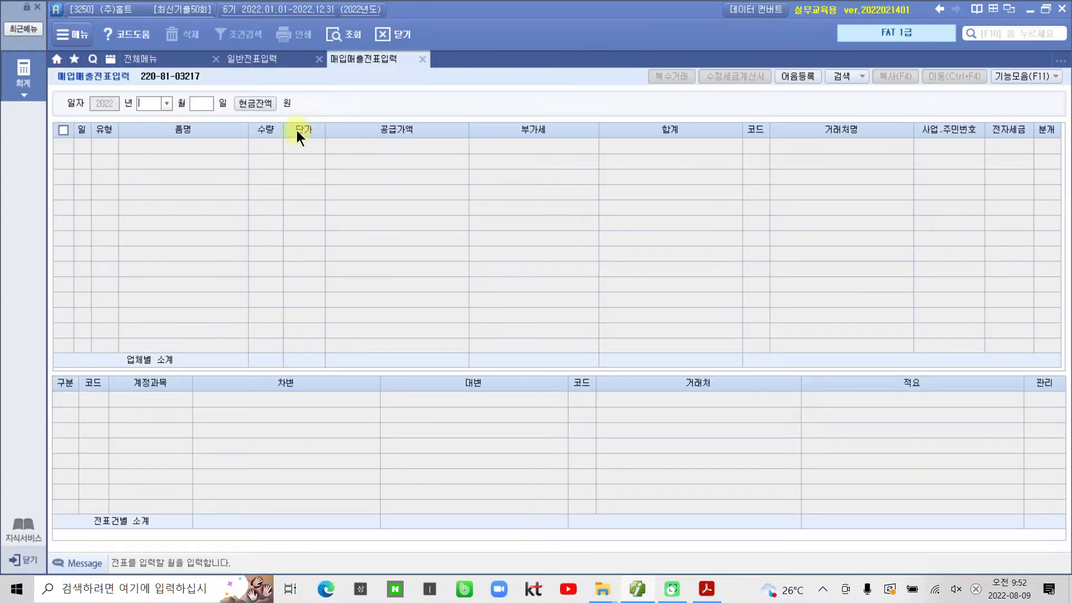
Step: Set the 매입매출전표입력 date to July 12 and start a sales entry of type 11 과세
text(07)
key(Return)
text(12)
key(Return)
key(Return)
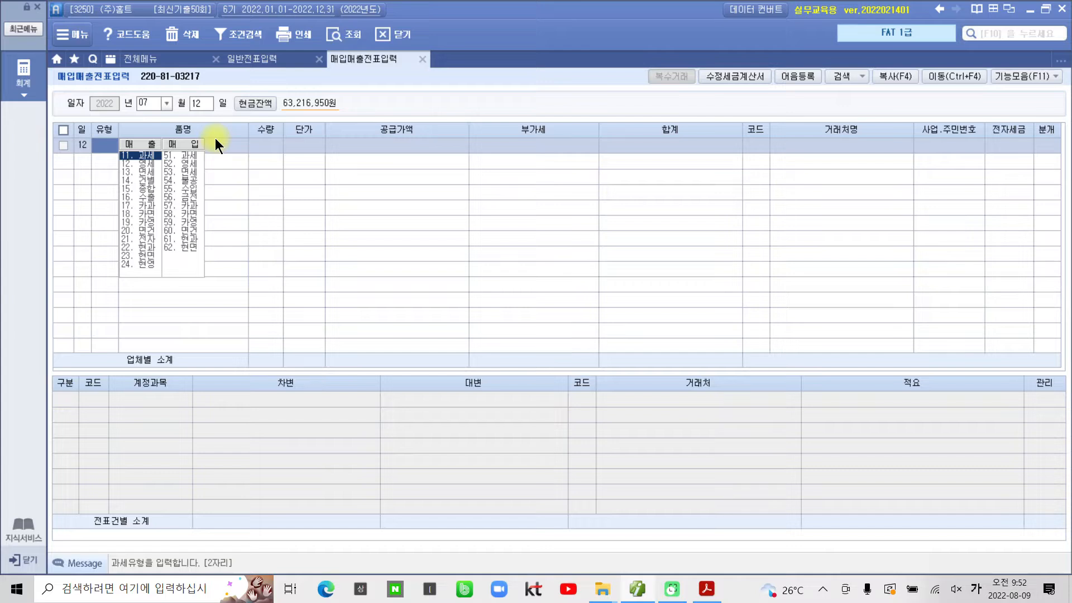
text(11)
key(Return)
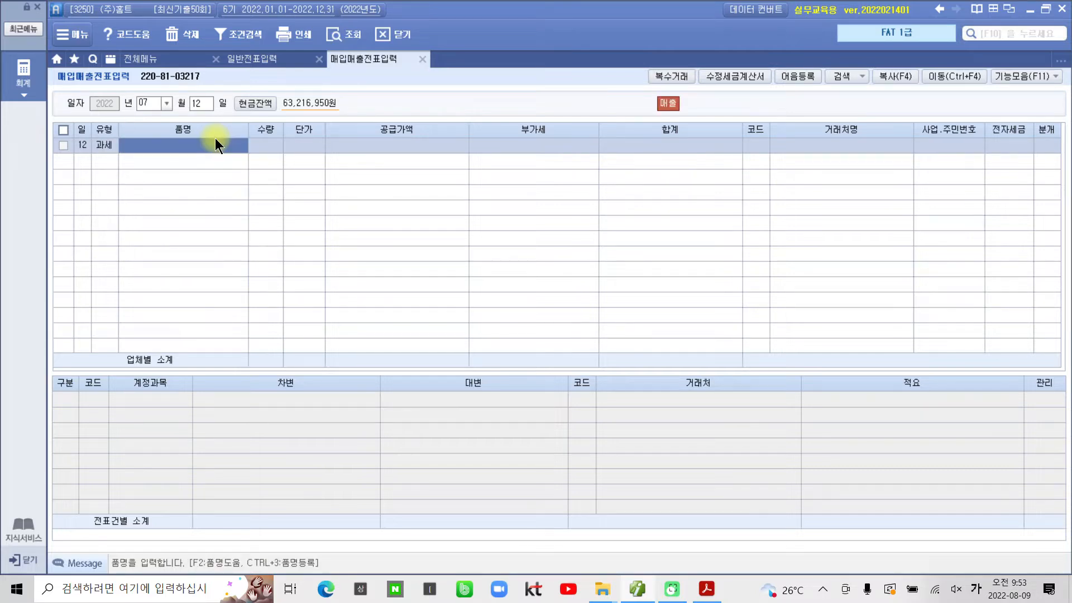
Step: Enter the item 멀티짐 with quantity 20 and unit price 330,000, accepting the calculated supply value and VAT
click(216, 138)
text(멀티)
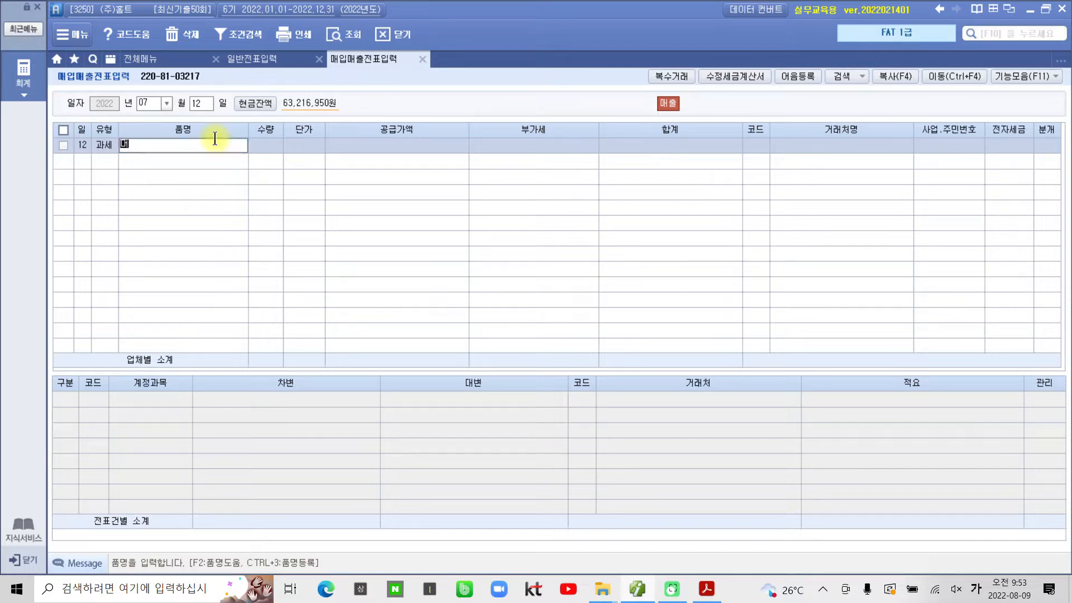
text(짐)
key(Return)
text(20)
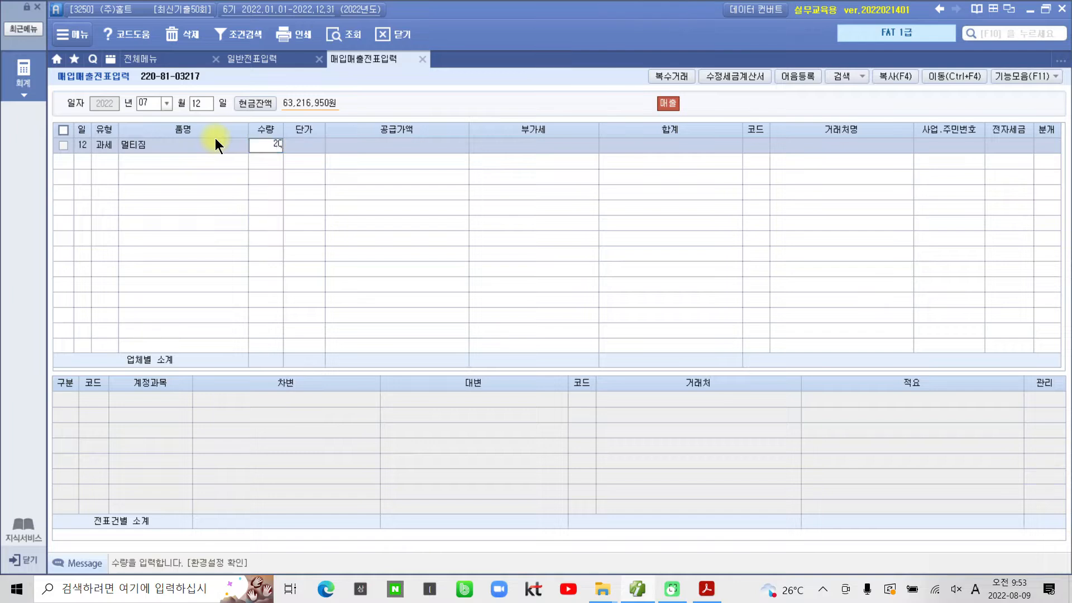
key(Return)
text(330,000)
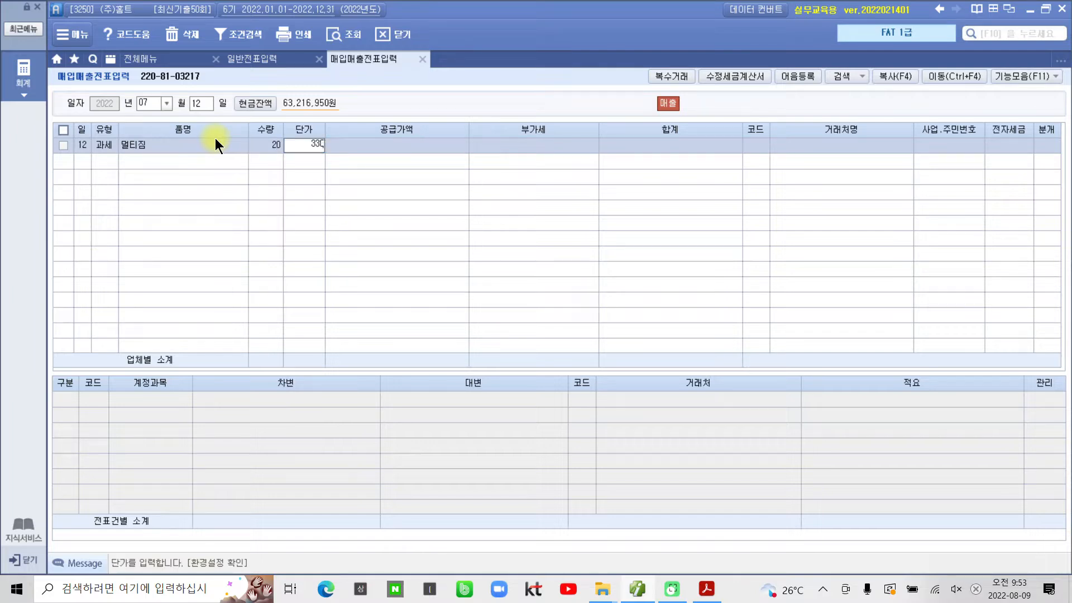
key(Return)
key(Return)
key(Return)
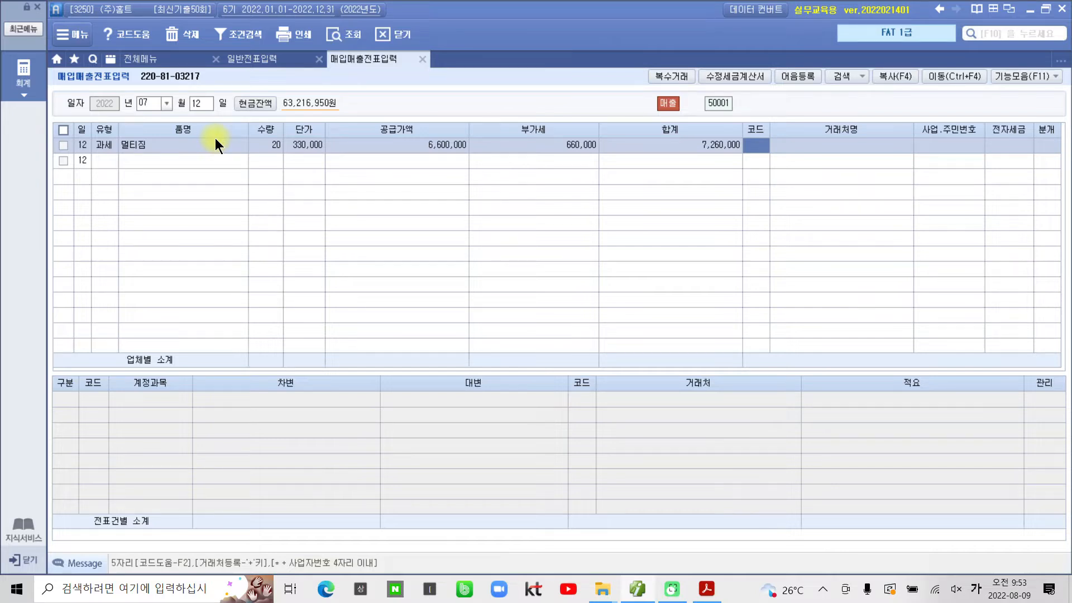
Step: Assign (주)몸신 as the customer, leave 전자세금 blank, and set the journal type to 3 혼합
text(몸신)
key(Return)
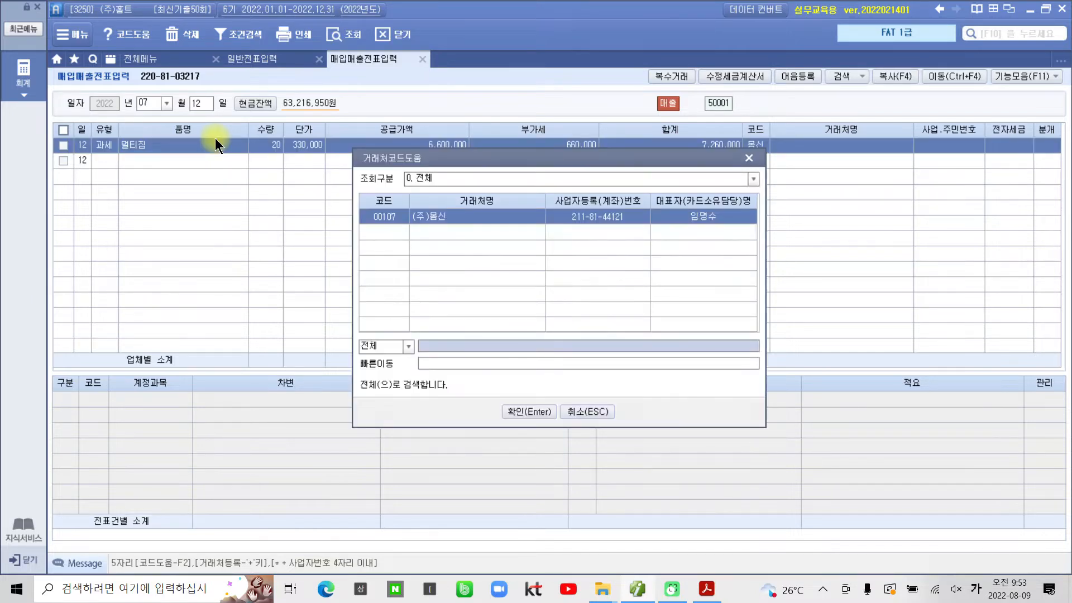
key(Return)
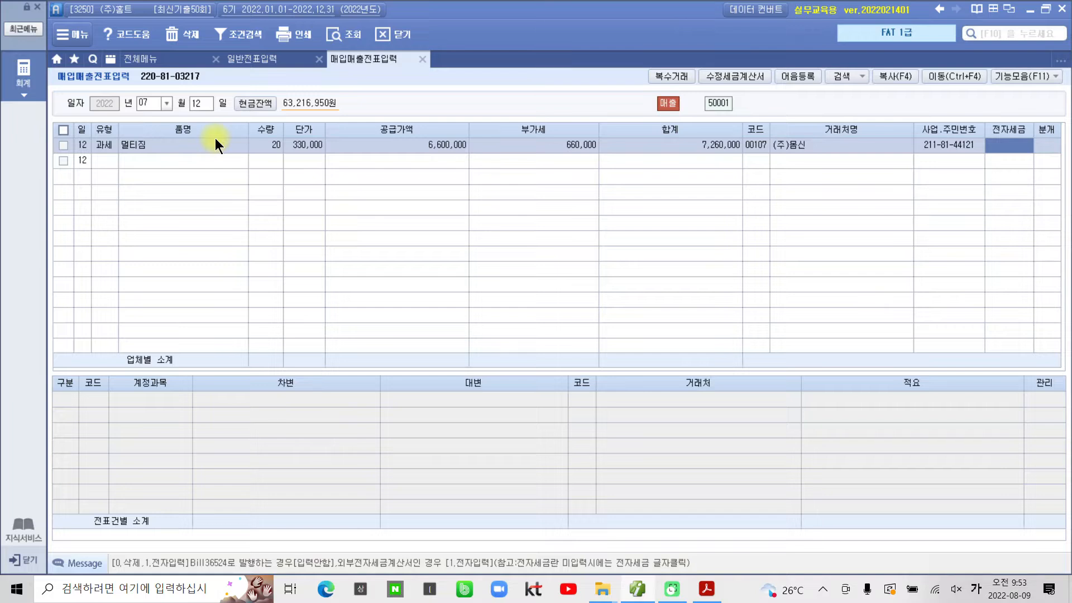
key(Return)
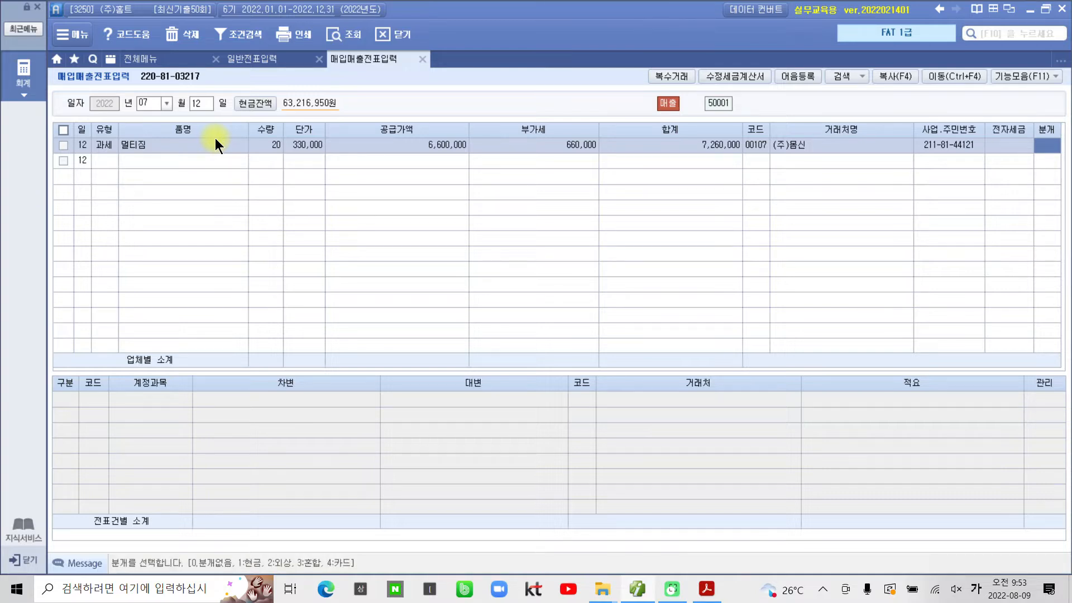
text(3)
key(Return)
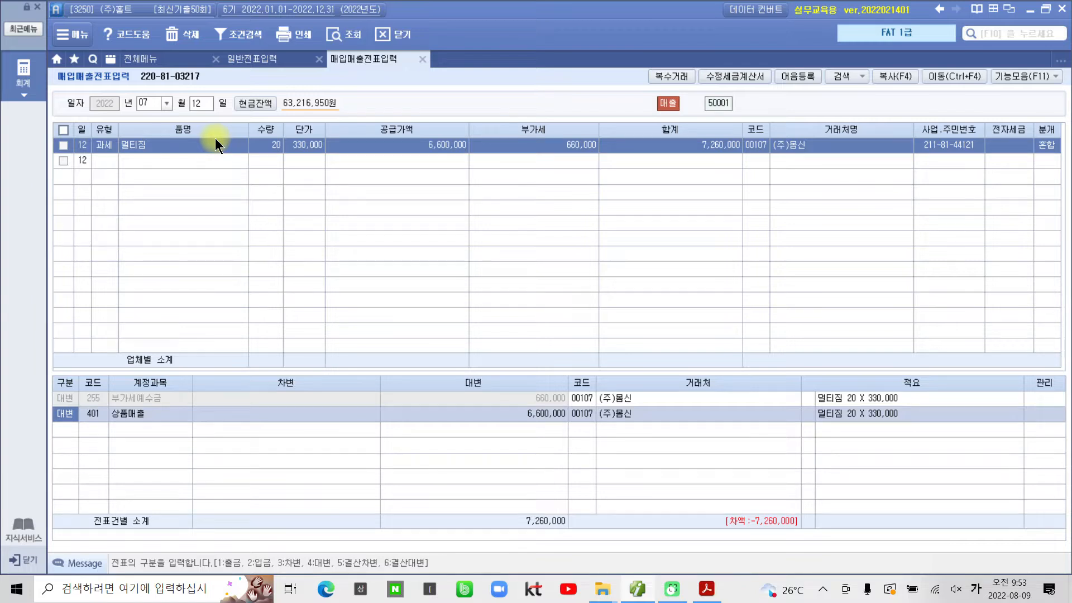
Step: Add a debit line for 259 선수금 of 726,000 below the 상품매출 line
click(529, 394)
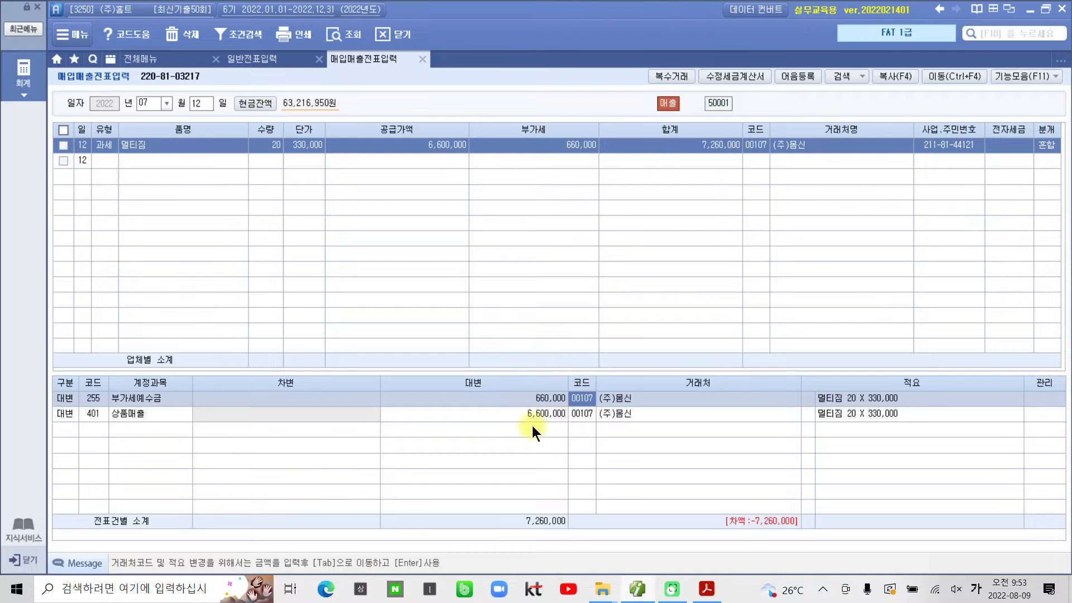
click(530, 414)
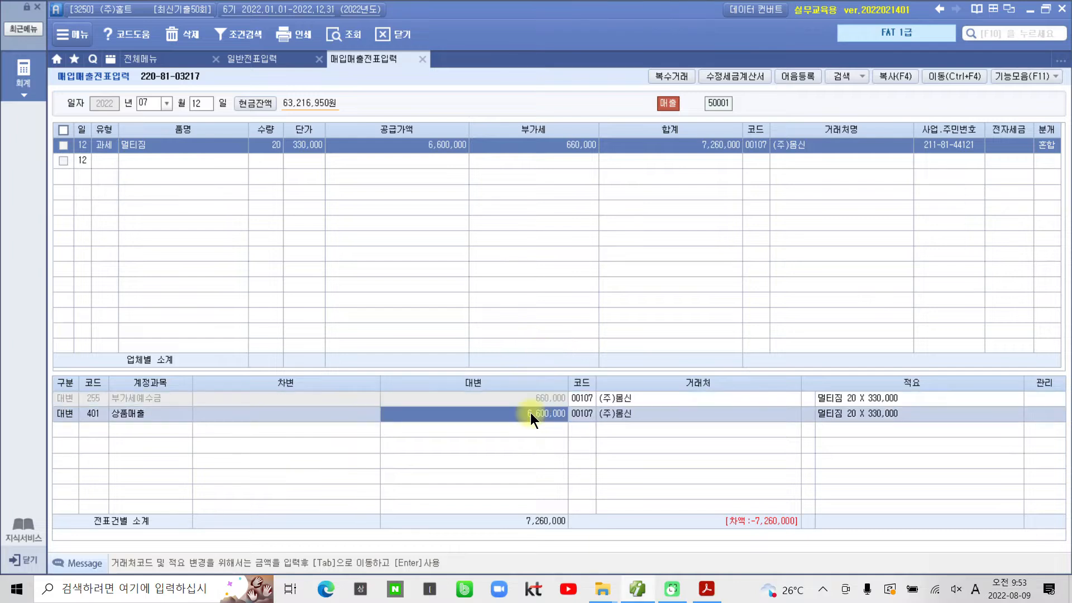
click(64, 427)
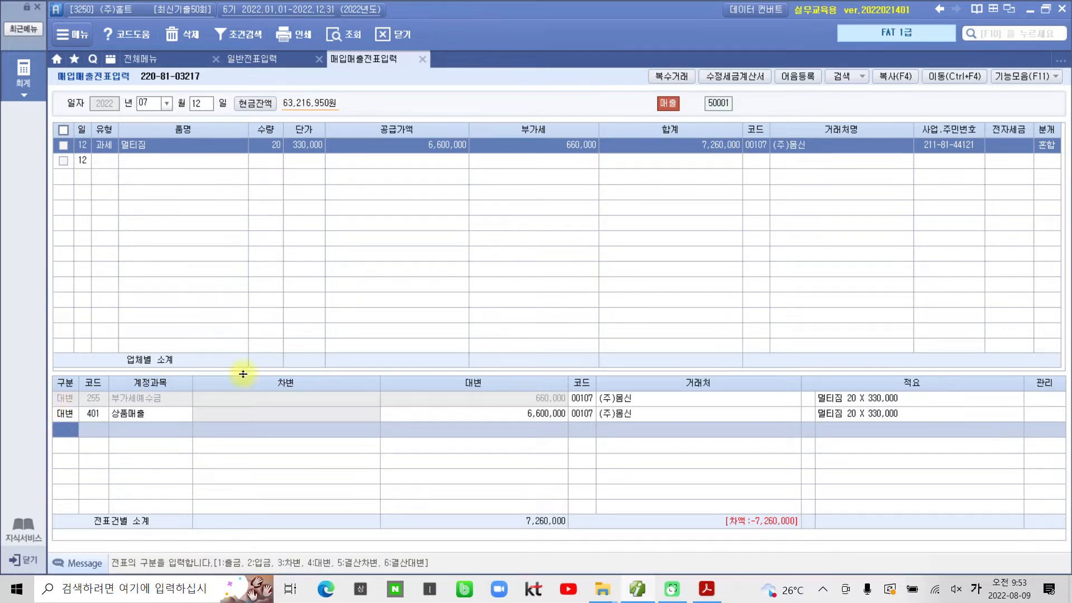
text(3)
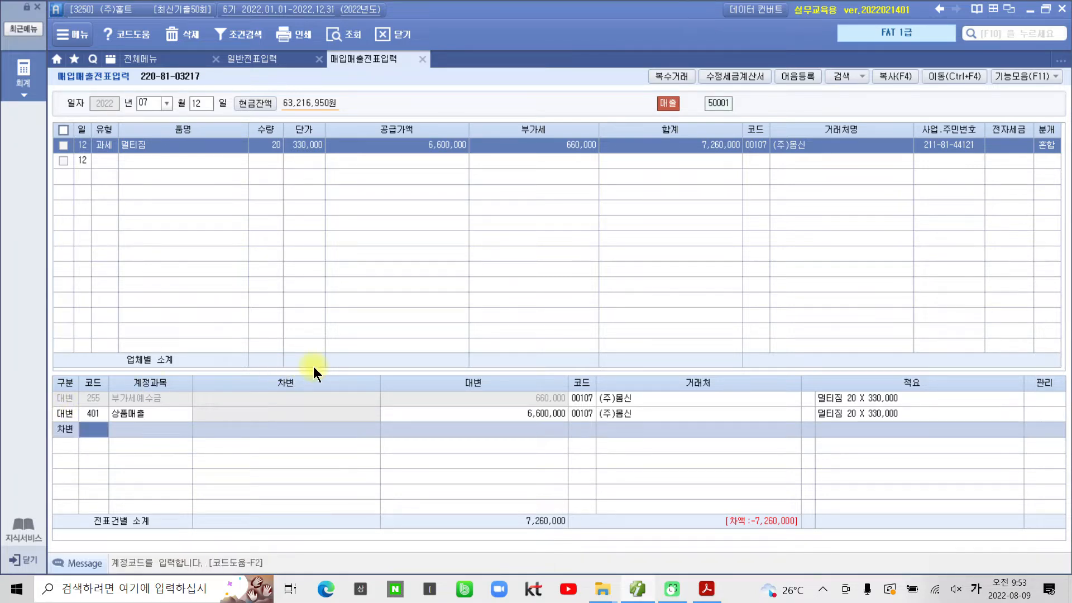
text(선수)
key(Return)
key(Return)
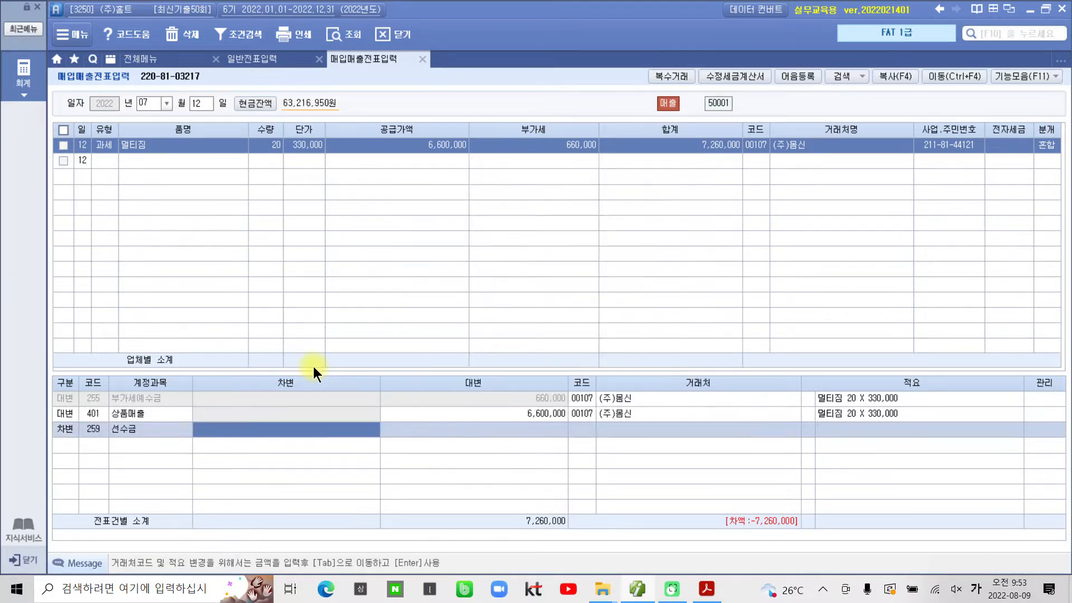
text(7260000)
key(Return)
key(Return)
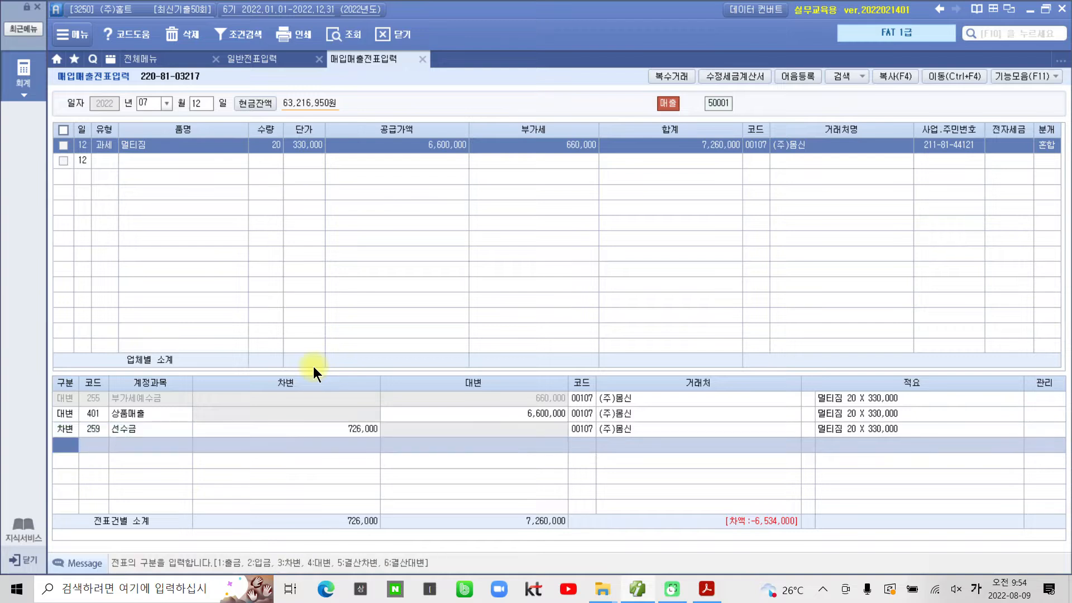
Step: Add a debit line for 108 외상매출금 of 6,534,000 to cover the remaining difference
text(3)
key(Return)
text(108)
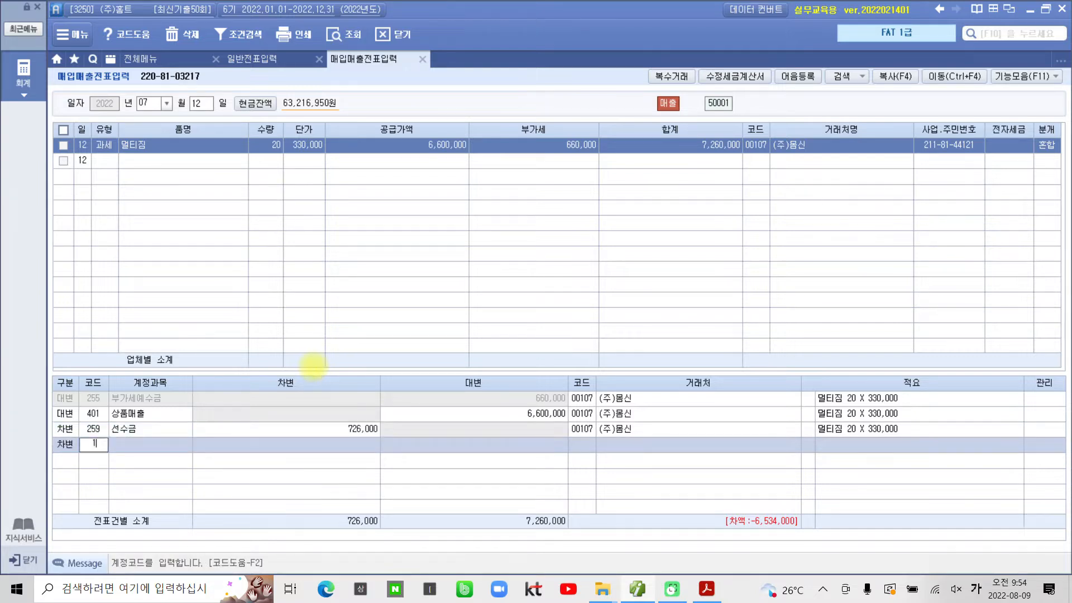
key(Return)
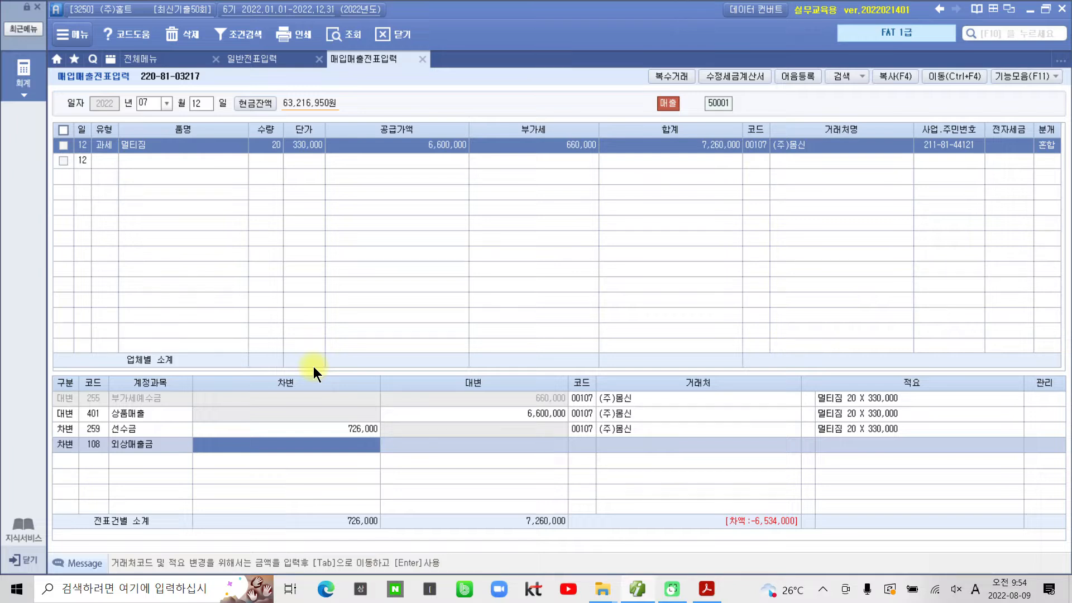
mouse_move(806, 530)
mouse_down()
mouse_move(812, 502)
mouse_move(801, 553)
mouse_up()
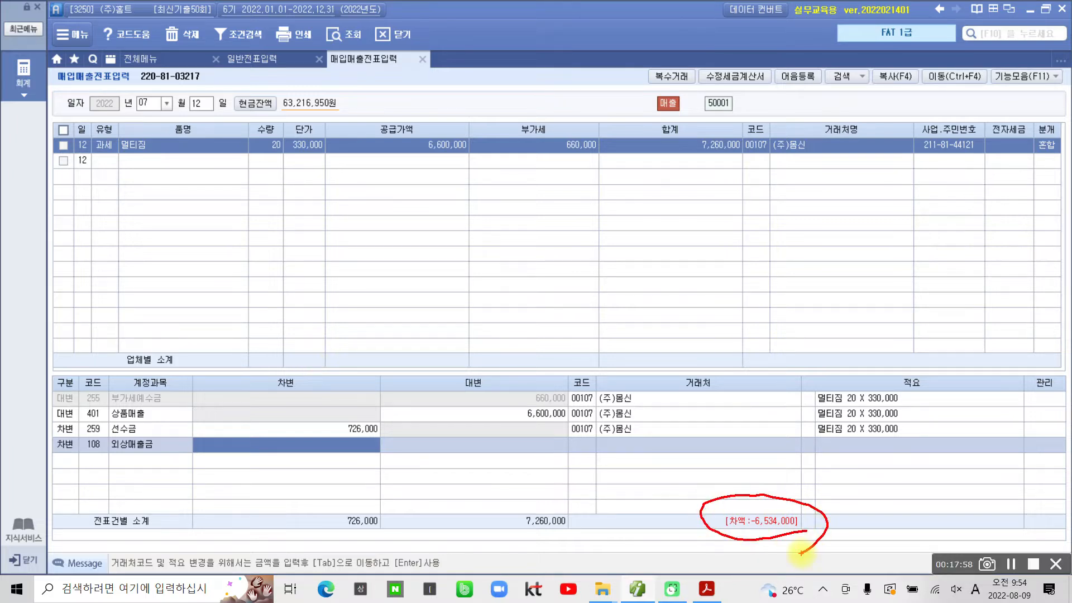
key(Escape)
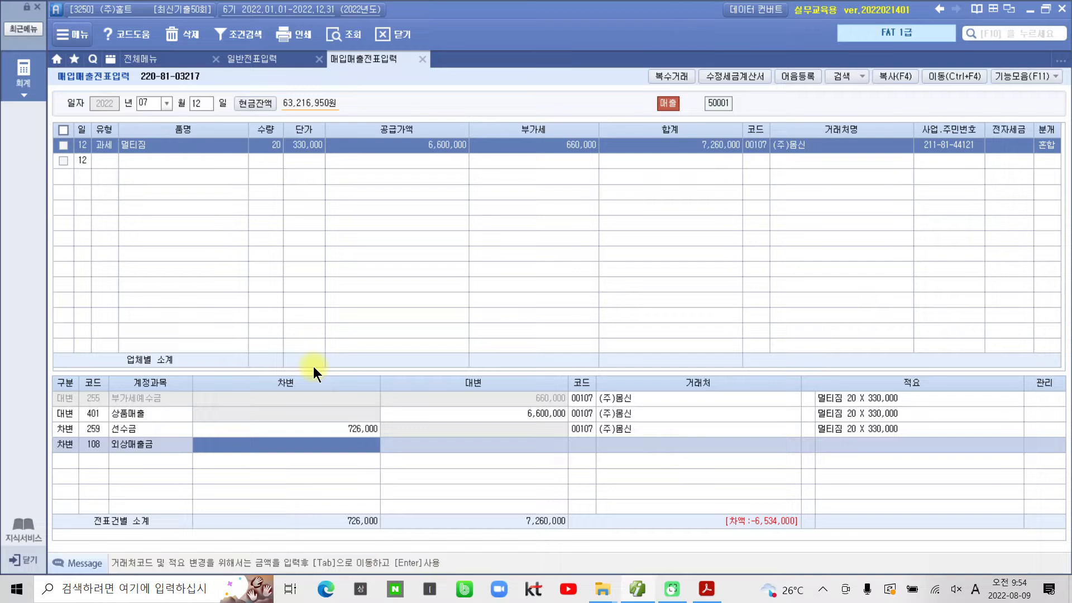
text(6534000)
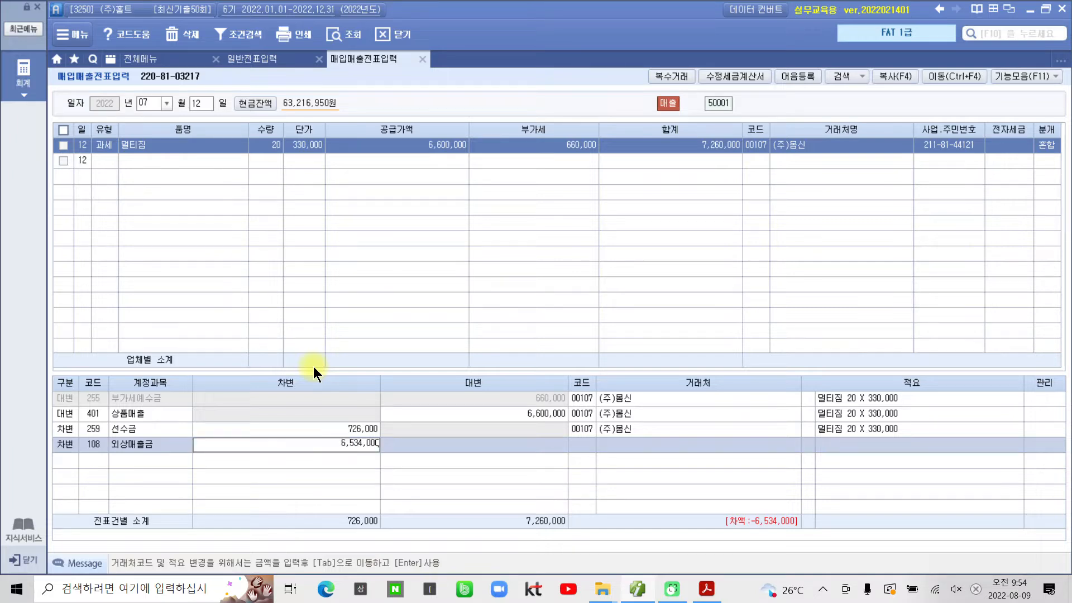
key(Return)
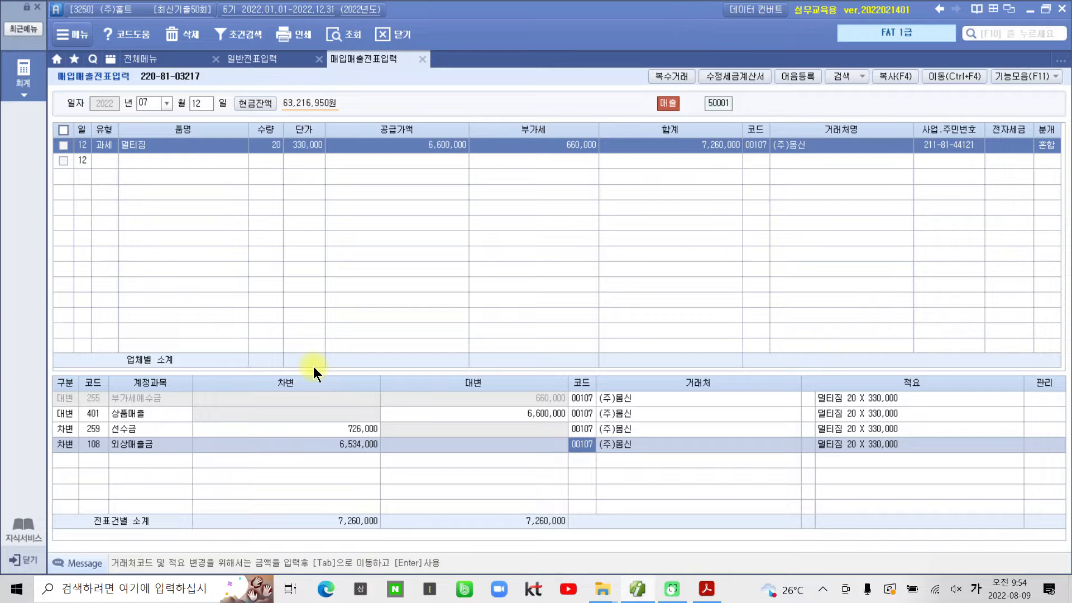
Step: Open 전자세금계산서 발행 및 내역관리 and query sales invoices for all customers dated 2022-07-12 to 2022-07-12
click(42, 89)
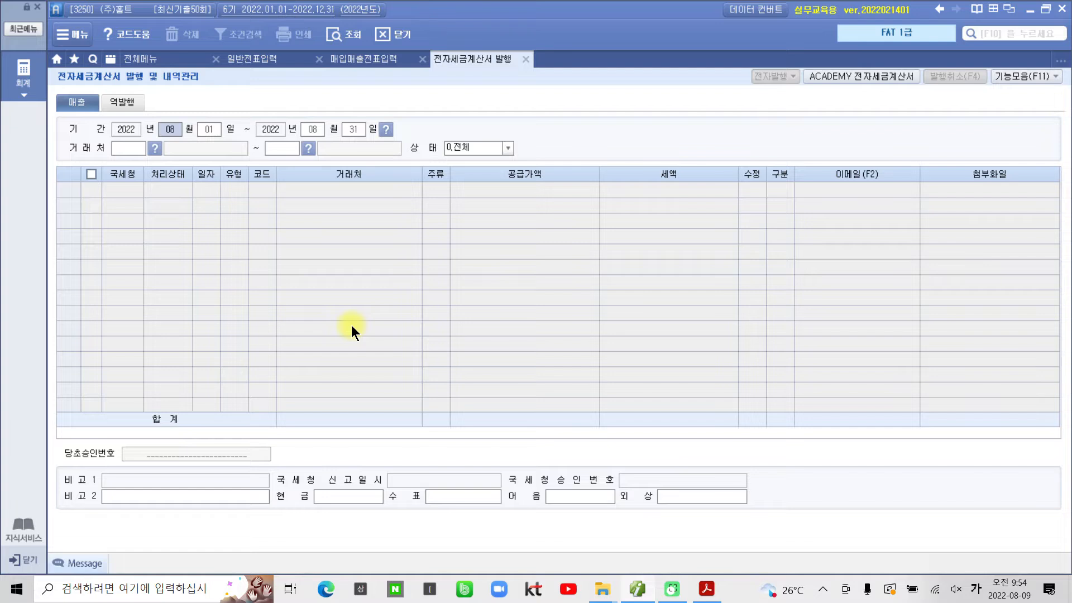
text(07)
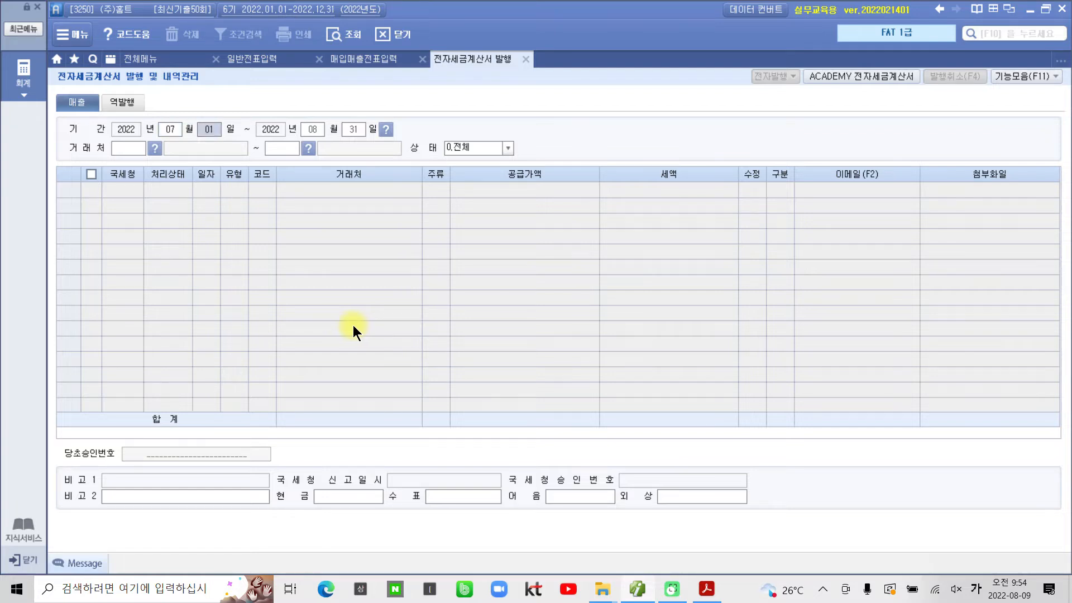
text(12)
text(07)
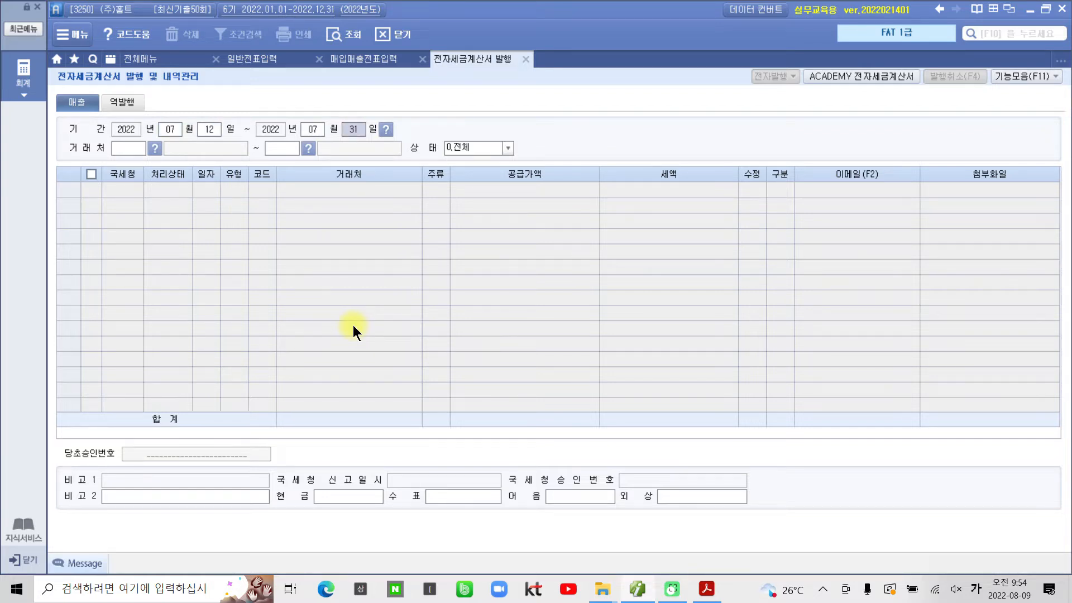
text(12)
key(Return)
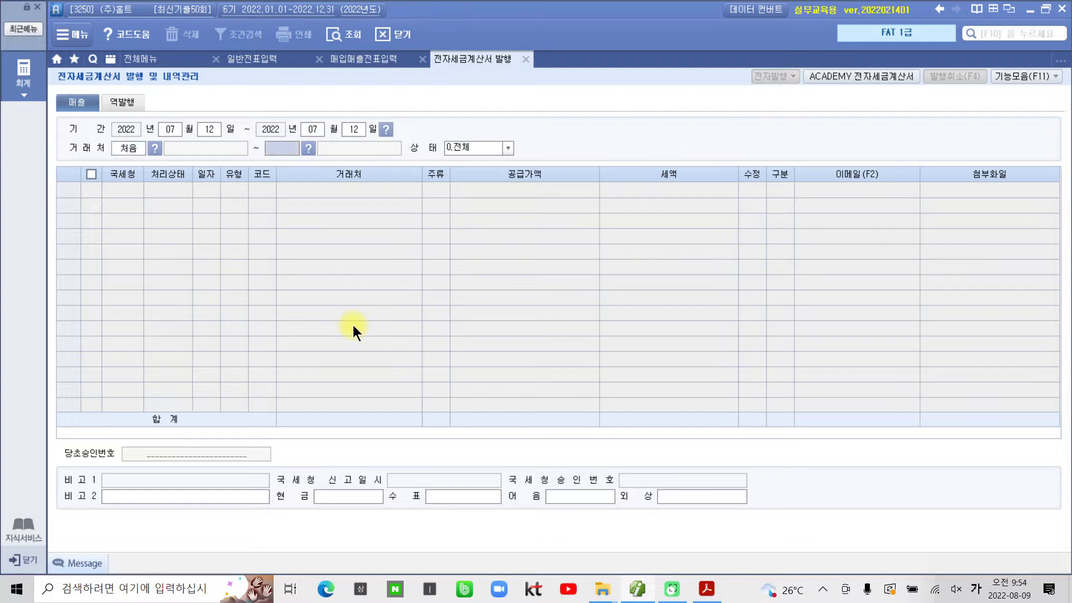
key(Return)
key(Return)
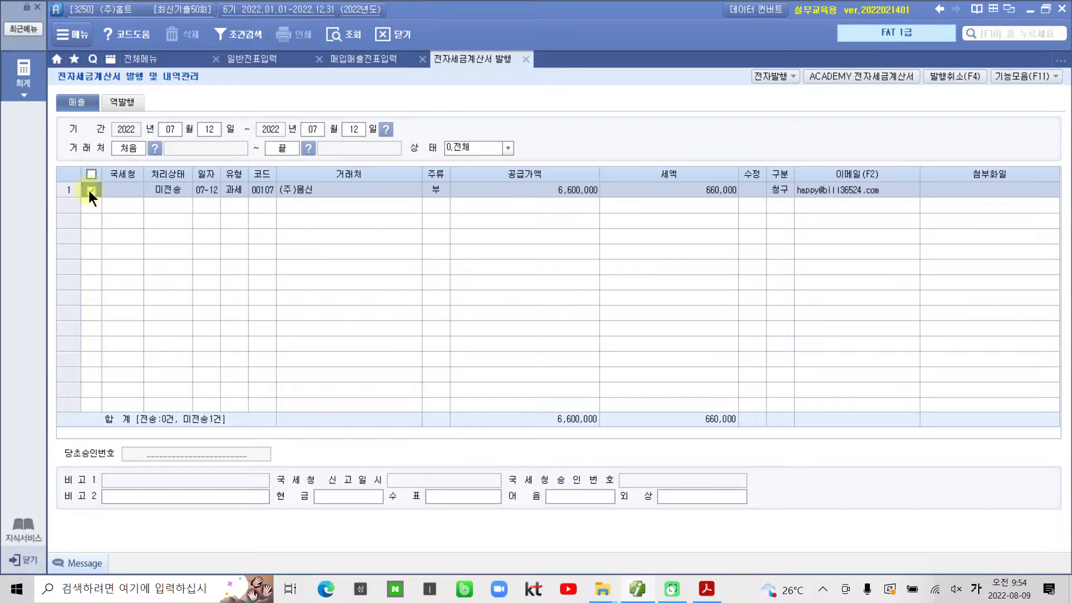
Step: Issue the electronic tax invoice for the selected (주)몸신 row, accepting the prefilled login and confirming the issue
click(762, 72)
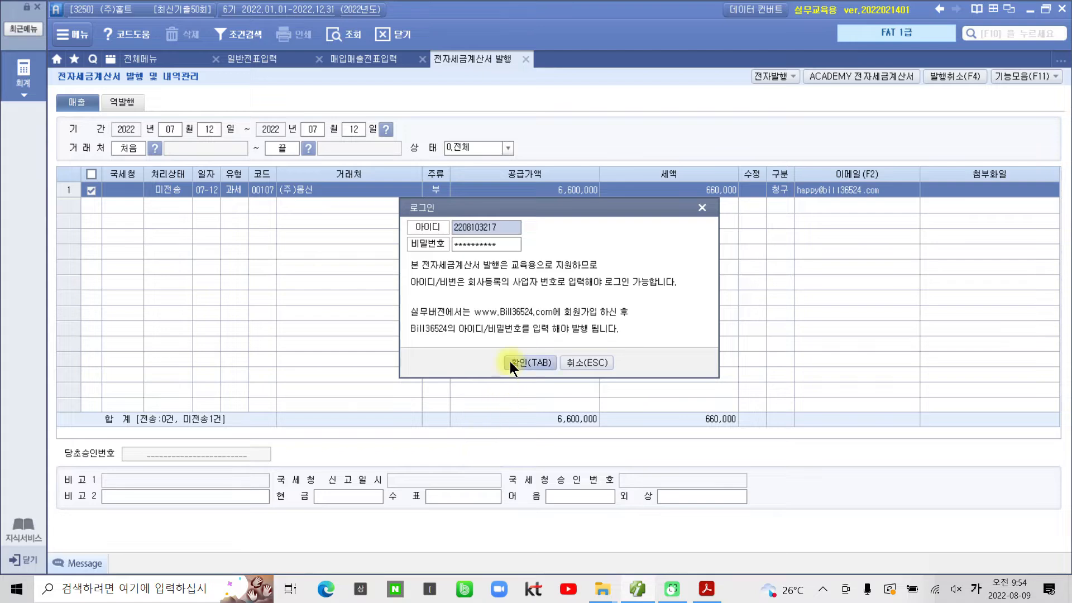
click(510, 363)
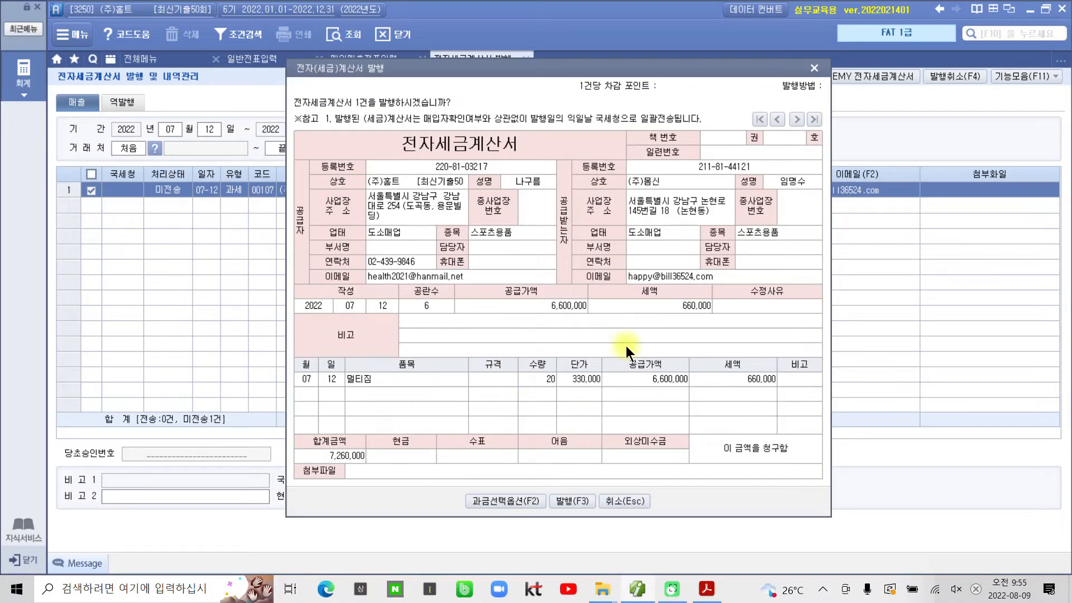
click(570, 500)
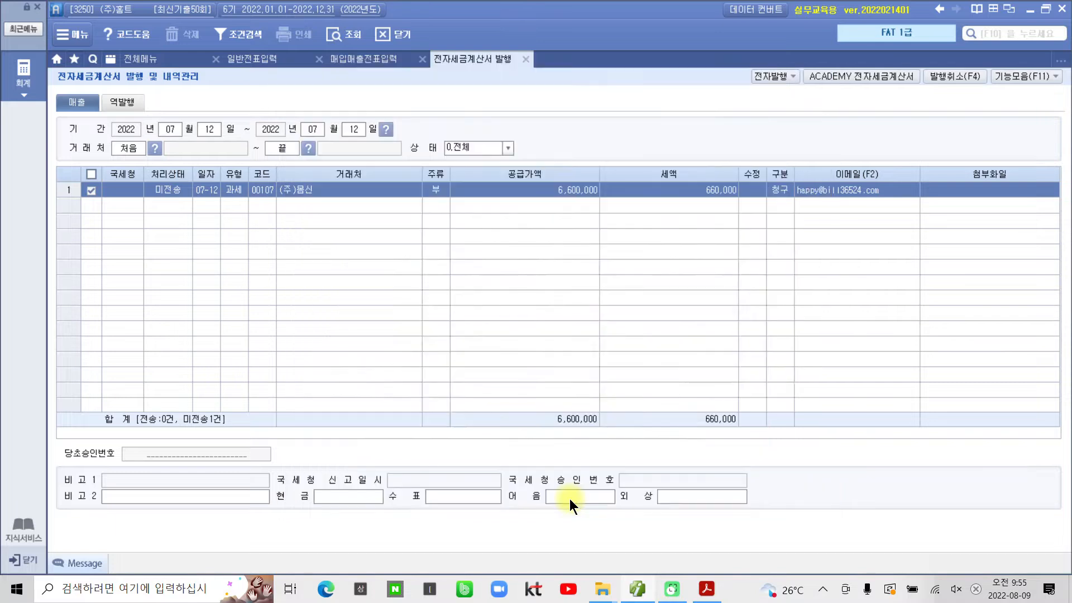
click(533, 327)
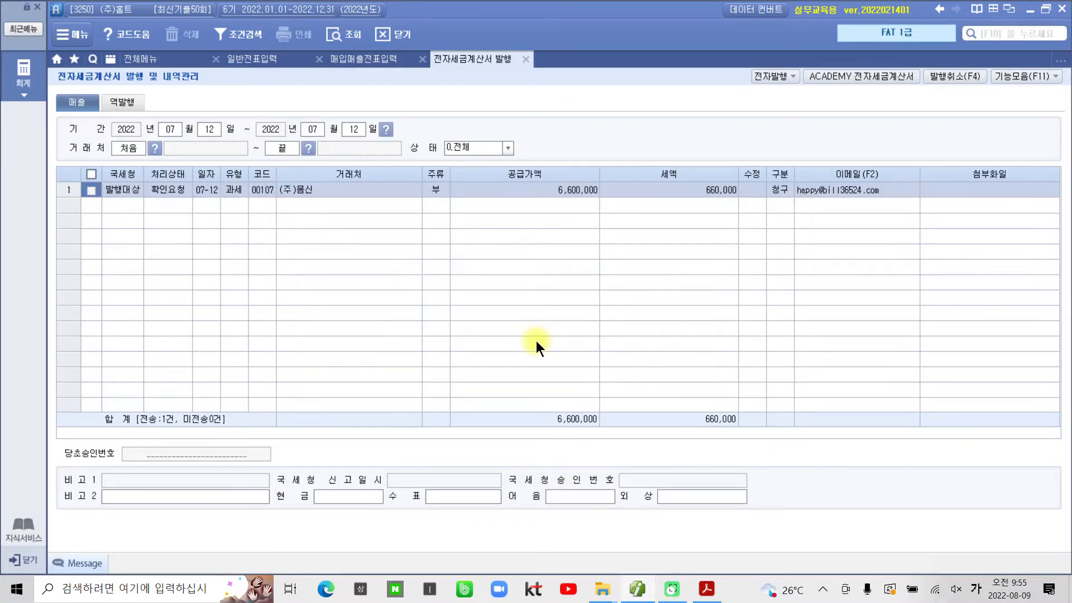
Step: Log in to ACADEMY 전자세금계산서 with the prefilled account, list the 미전송 sales invoices, and issue the (주)몸신 invoice
click(862, 74)
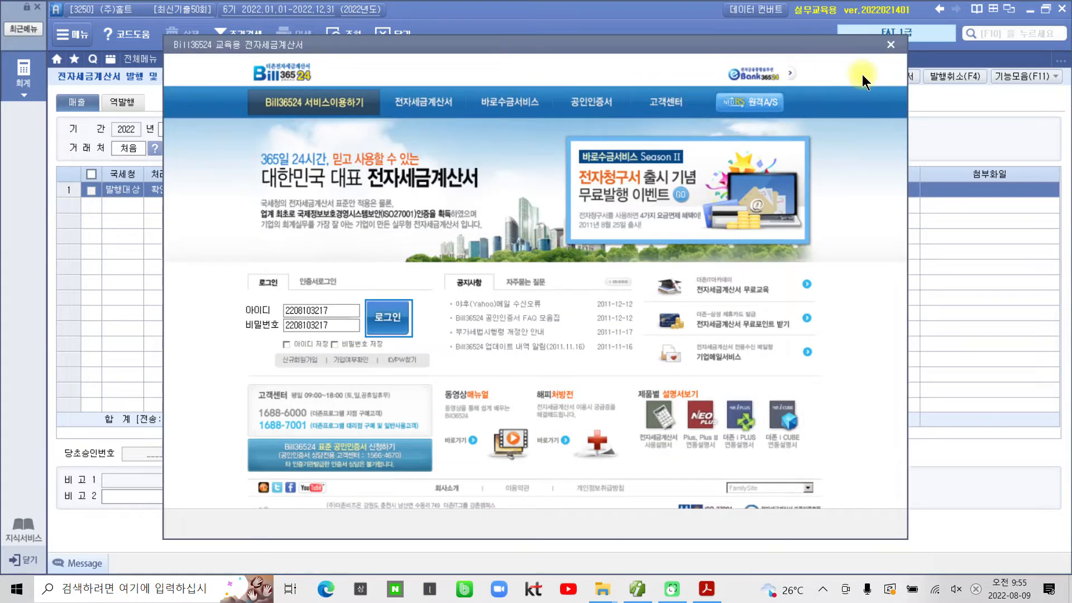
click(394, 328)
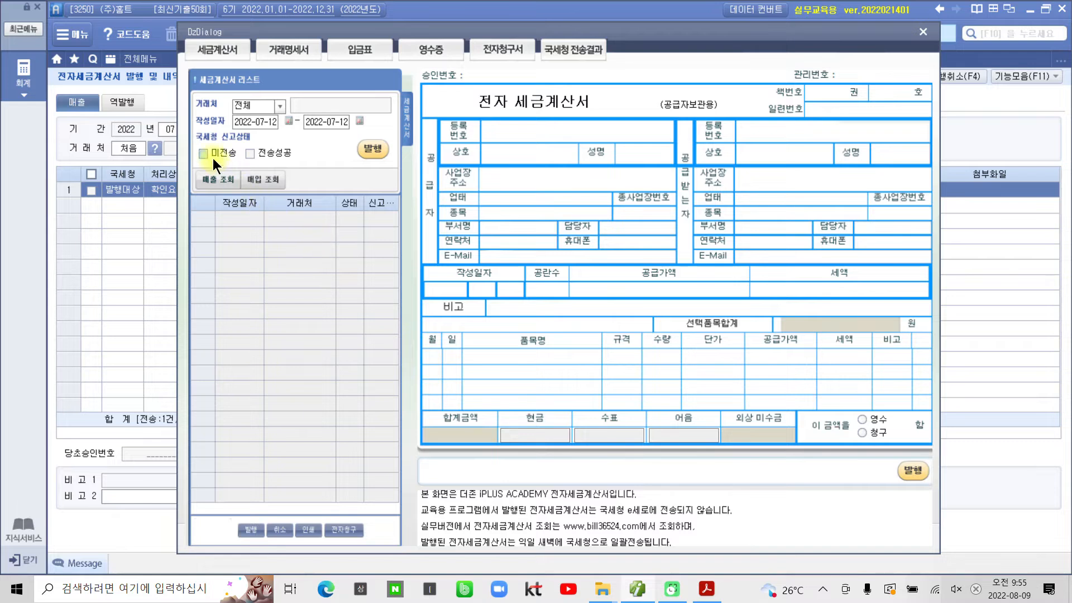
click(224, 182)
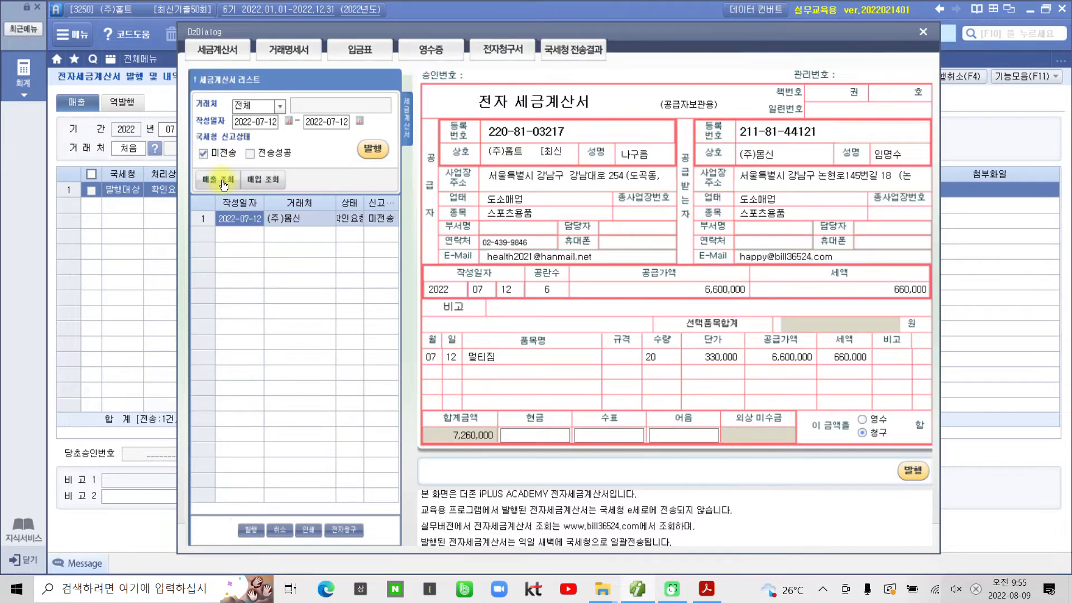
click(372, 149)
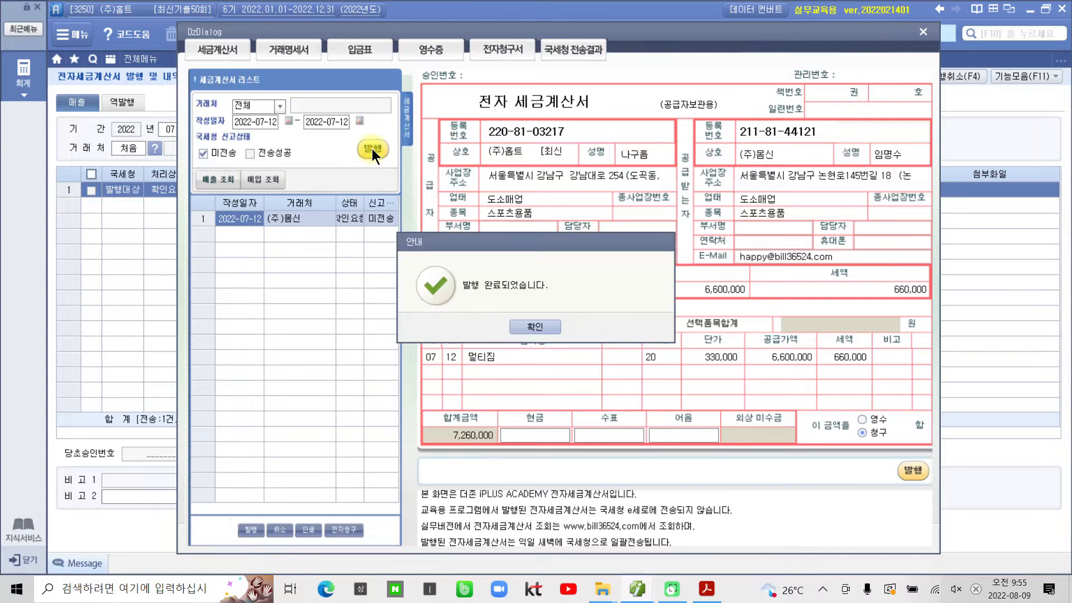
Step: Acknowledge the issue messages and close the ACADEMY 전자세금계산서 window
click(527, 329)
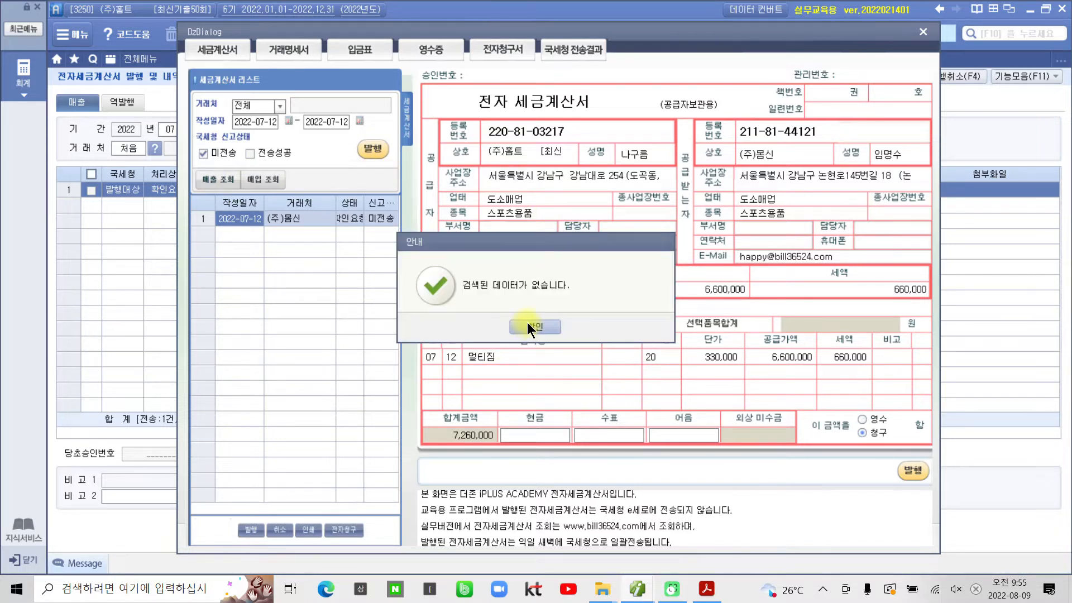
click(527, 324)
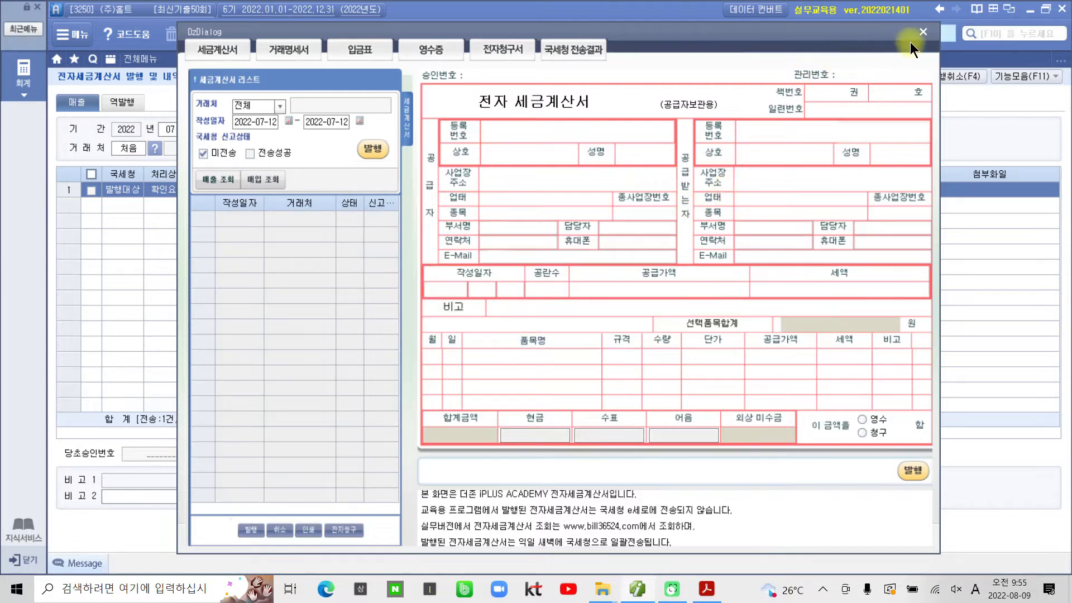
click(924, 31)
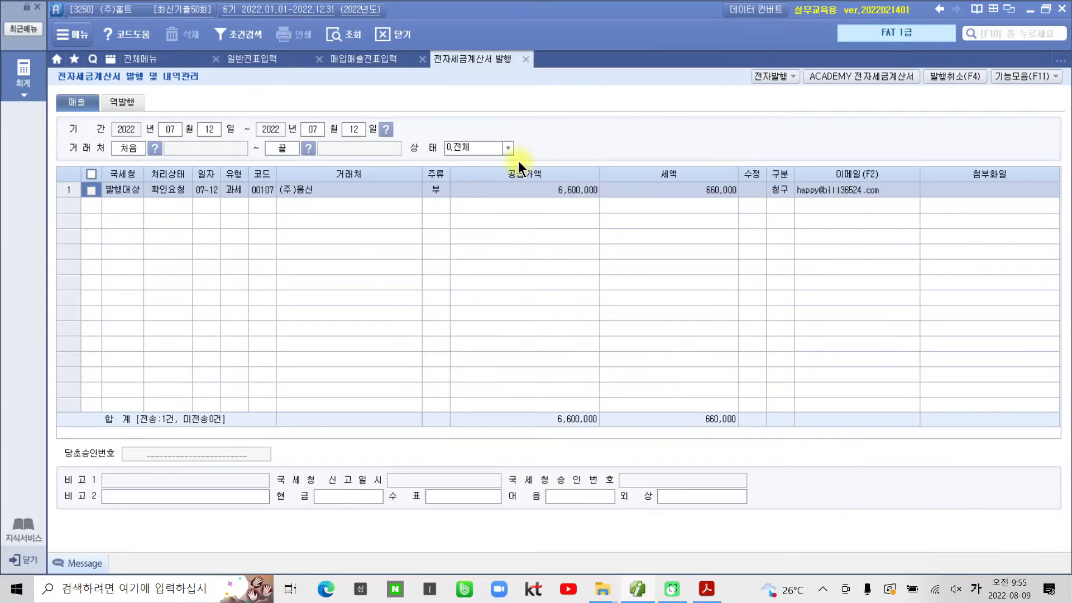
Step: Close 전자세금계산서 발행 및 내역관리, reload the July 12 slips in 매입매출전표입력, and check the (주)몸신 entry's 전자세금 status
click(528, 59)
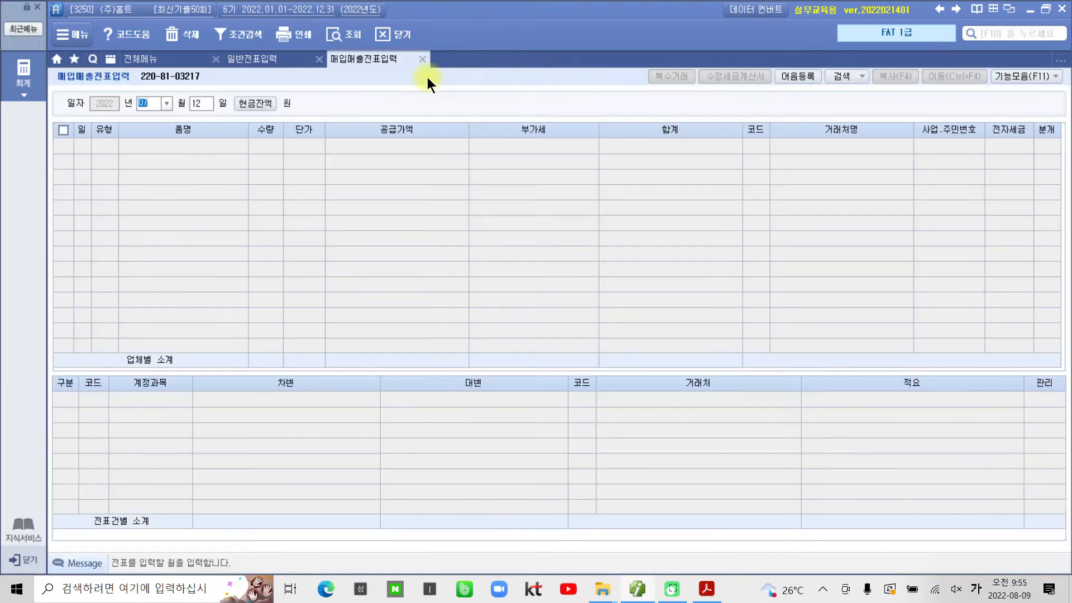
click(346, 36)
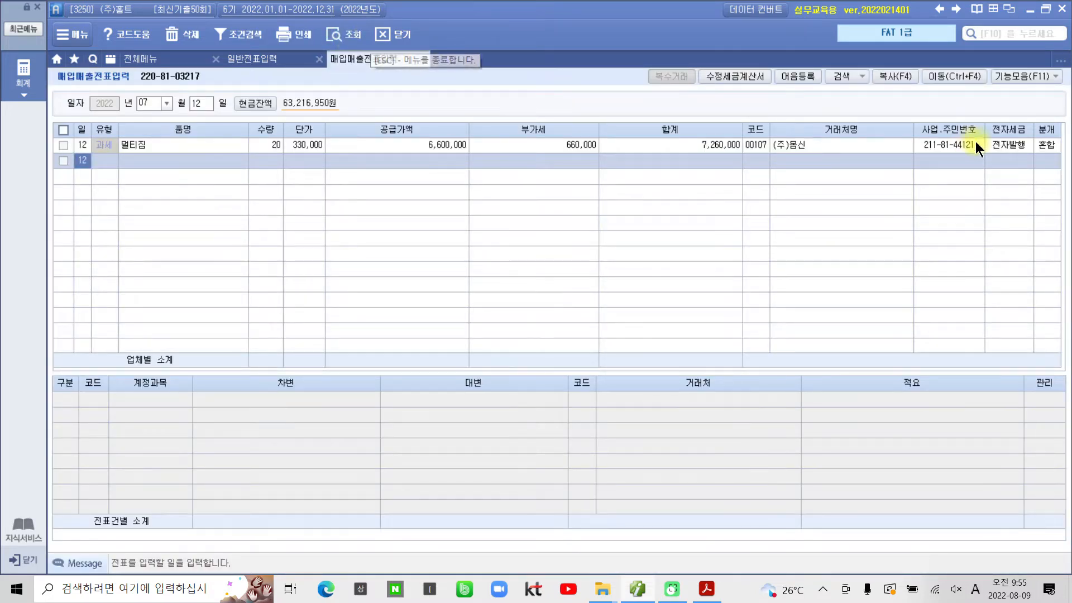
click(1046, 143)
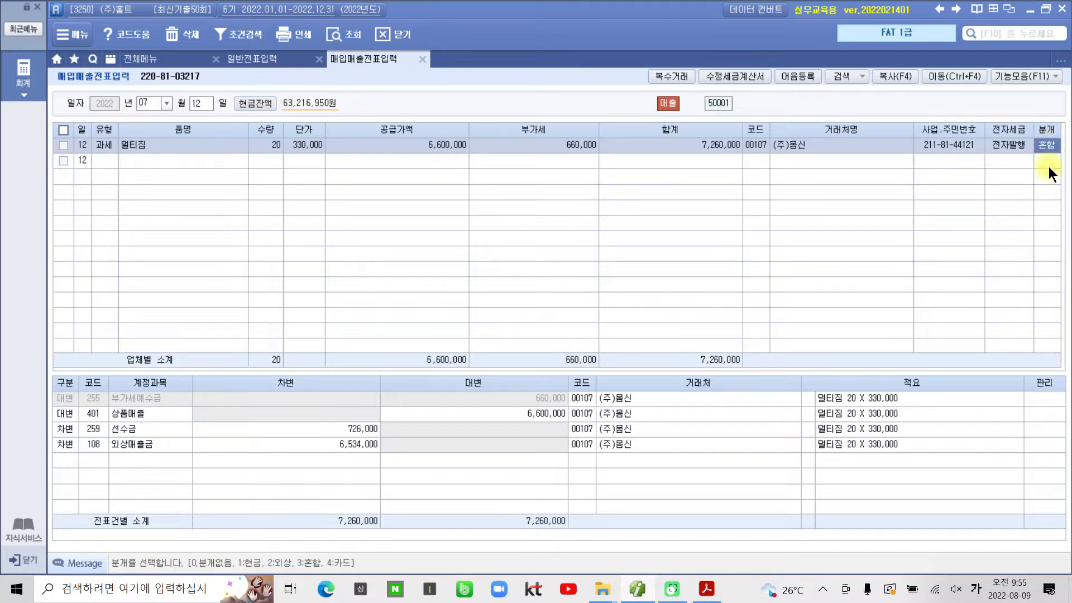
Step: Switch to the exam PDF in Acrobat Reader and read the July 23 스미스머신 purchase invoice and its instructions
click(706, 589)
scroll(481, 404, down, 12)
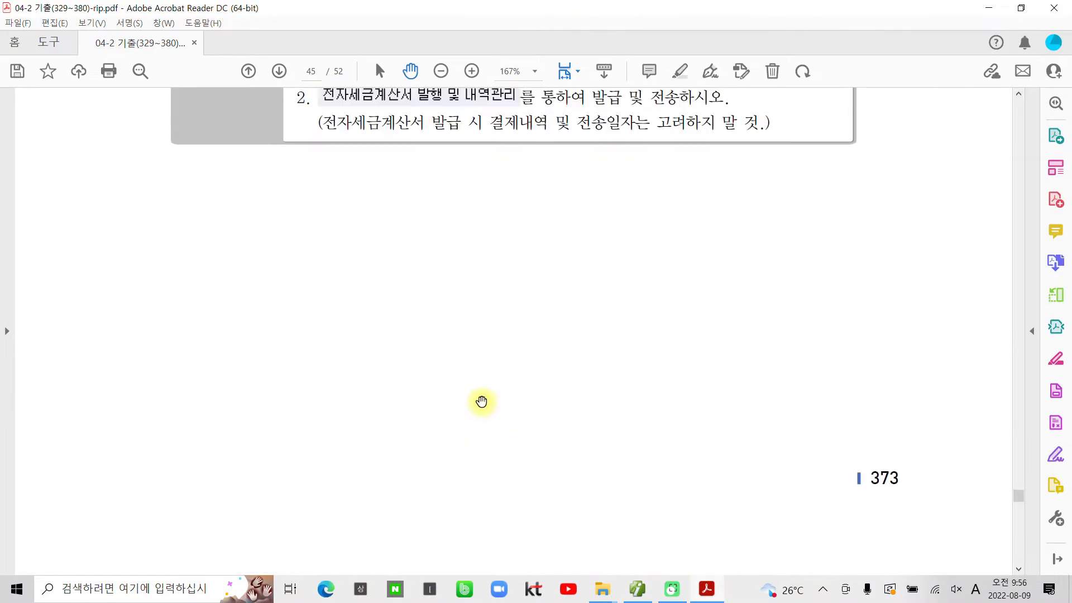
scroll(481, 404, down, 10)
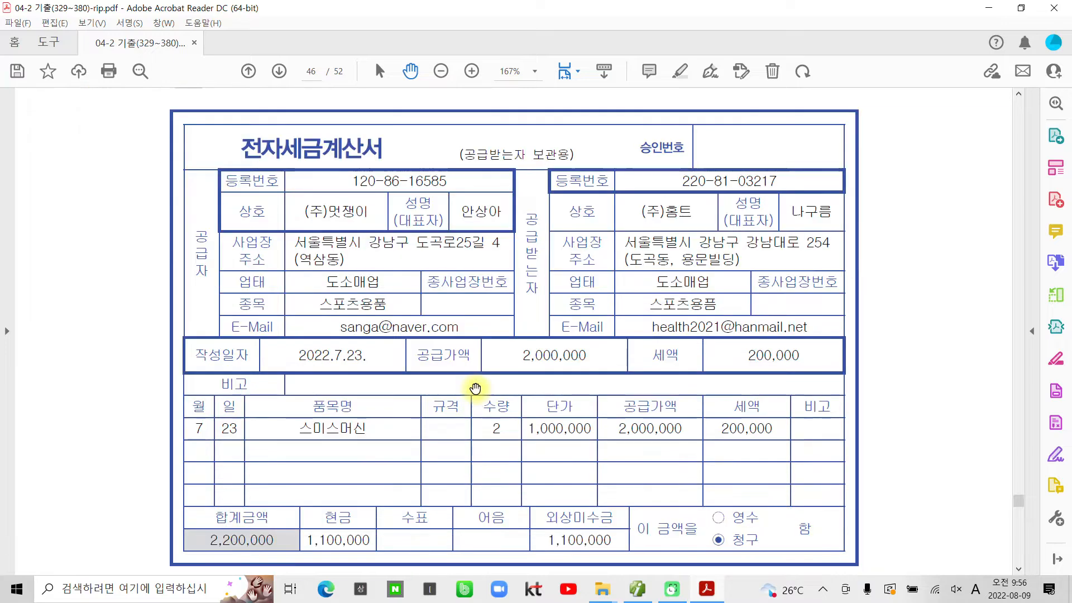
scroll(475, 388, down, 5)
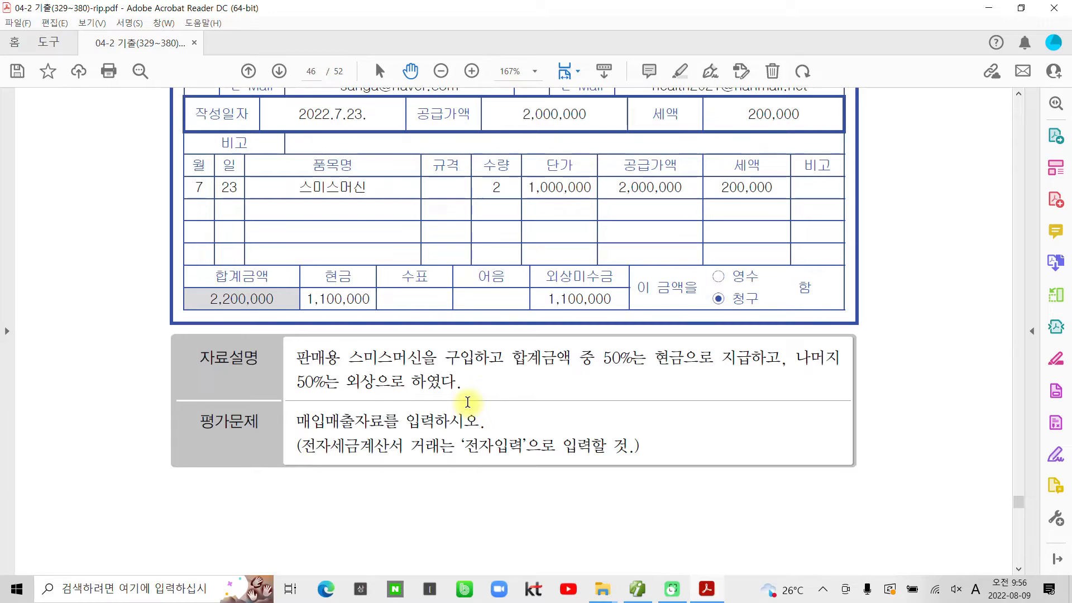
scroll(290, 335, up, 4)
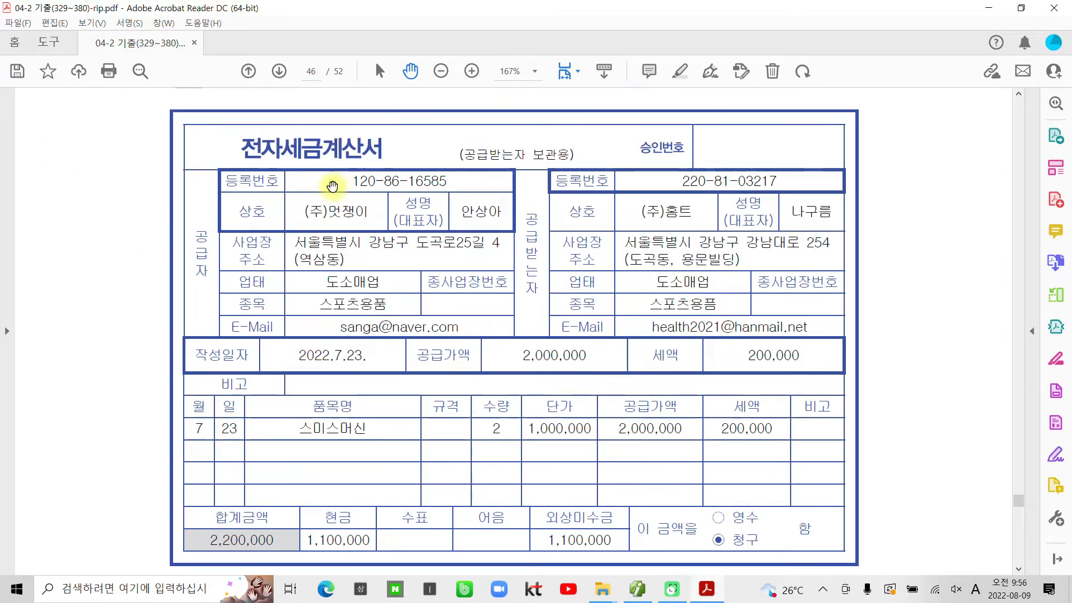
mouse_move(349, 186)
mouse_down()
mouse_move(192, 137)
mouse_move(357, 195)
mouse_up()
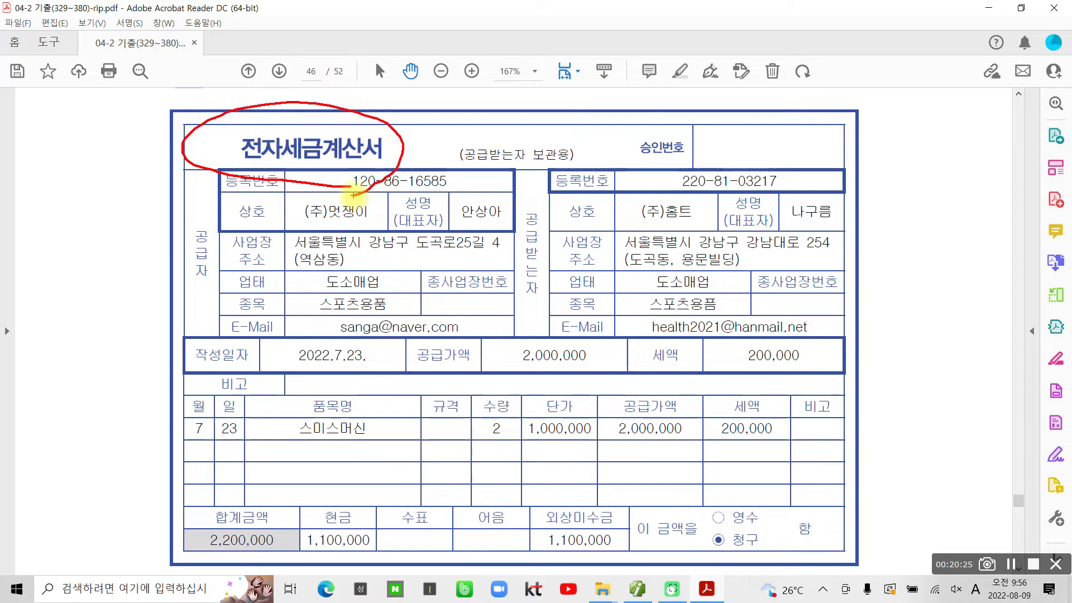
mouse_move(67, 138)
mouse_down()
mouse_move(42, 170)
mouse_move(36, 208)
mouse_up()
drag(50, 162, 92, 158)
drag(121, 147, 101, 213)
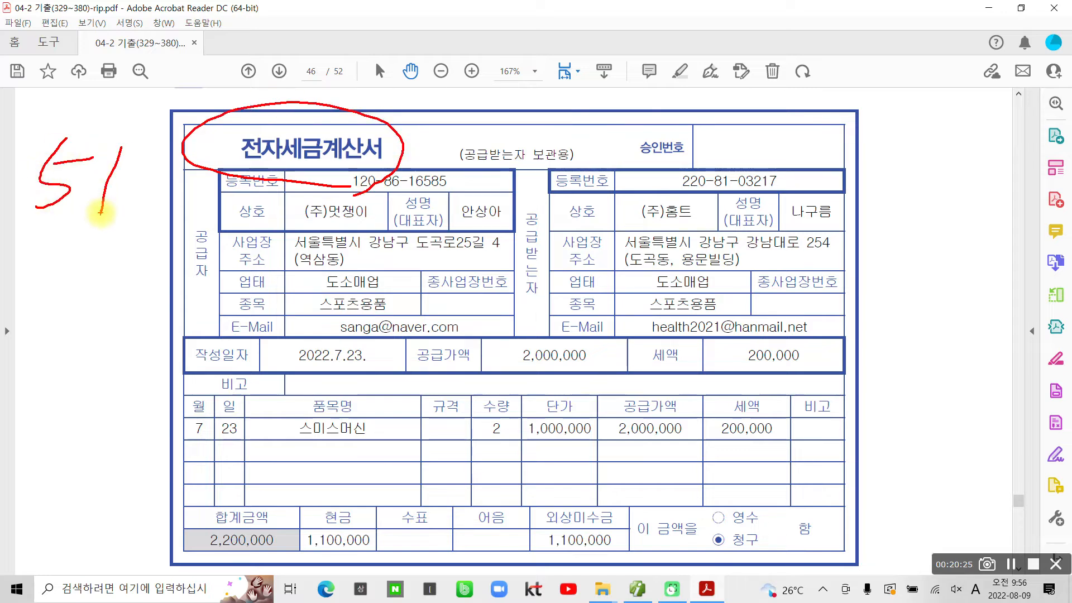
mouse_move(54, 271)
mouse_down()
mouse_move(25, 322)
mouse_move(81, 291)
mouse_up()
mouse_move(104, 279)
mouse_down()
mouse_move(88, 310)
mouse_move(120, 324)
mouse_up()
drag(122, 279, 90, 337)
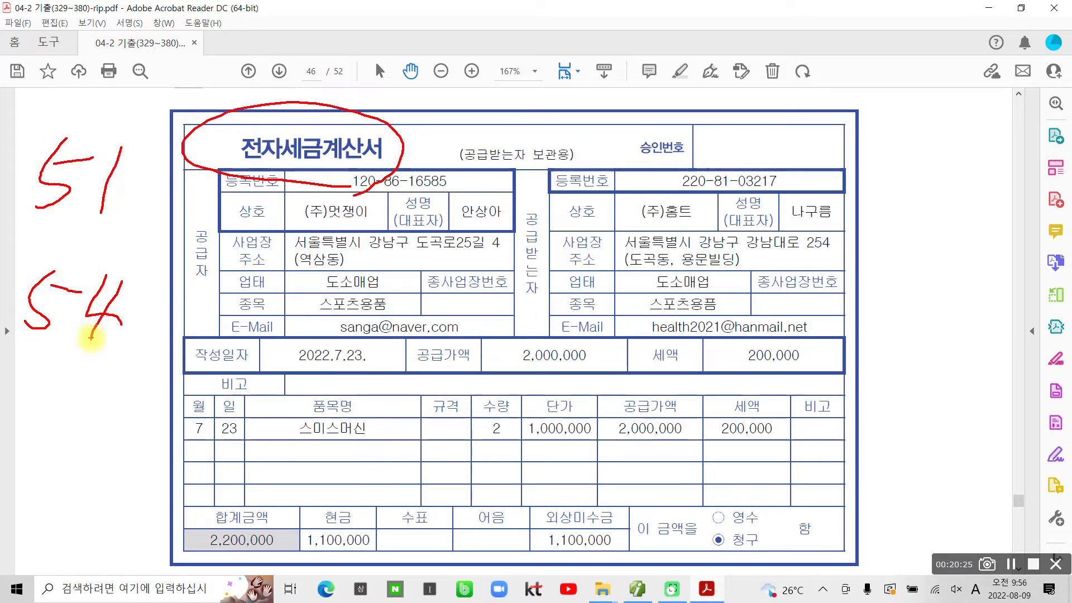
mouse_move(763, 475)
mouse_down()
mouse_move(701, 410)
mouse_move(795, 436)
mouse_move(740, 476)
mouse_up()
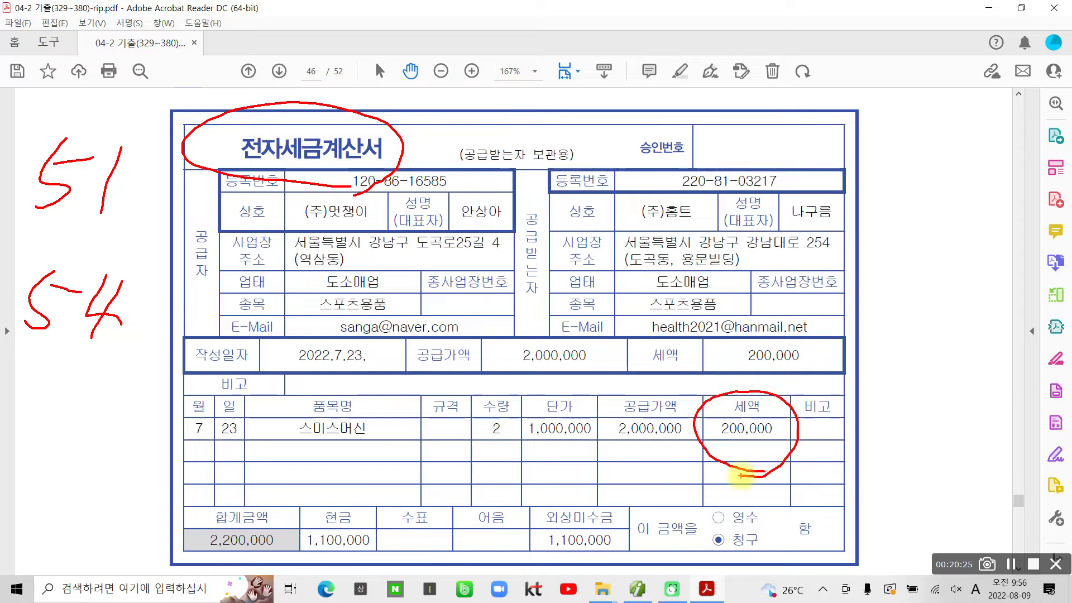
mouse_move(149, 182)
mouse_down()
mouse_move(39, 126)
mouse_move(129, 204)
mouse_up()
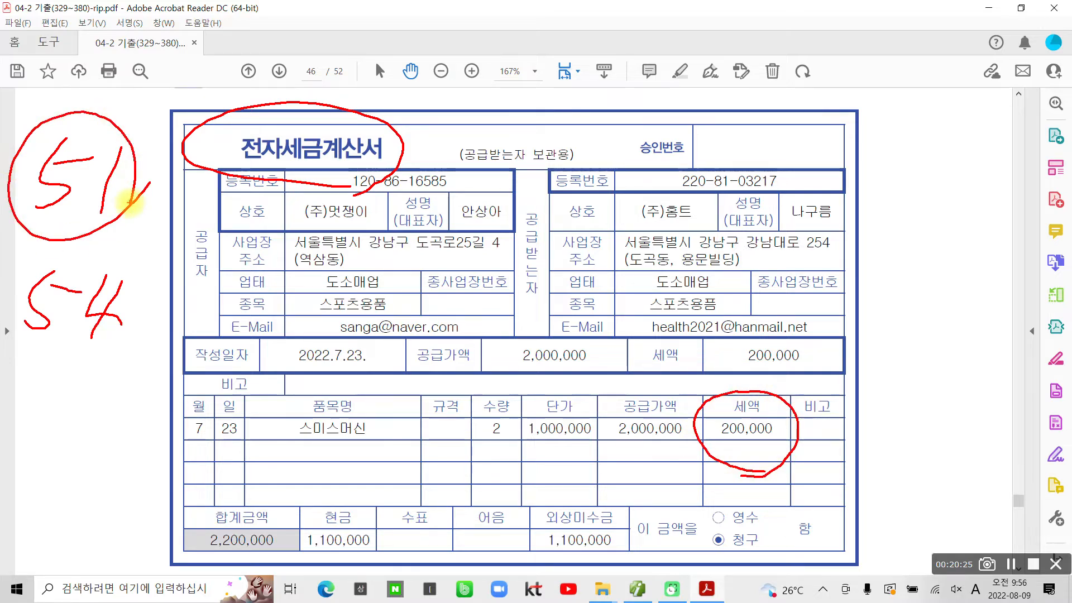
drag(677, 458, 803, 456)
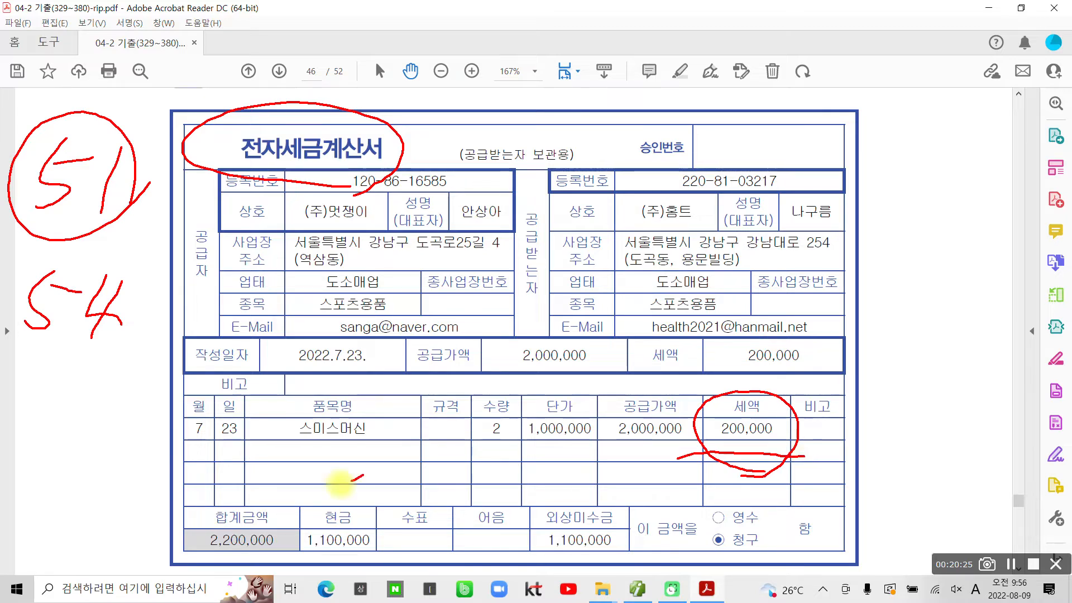
mouse_move(355, 482)
mouse_down()
mouse_move(368, 466)
mouse_move(349, 494)
mouse_up()
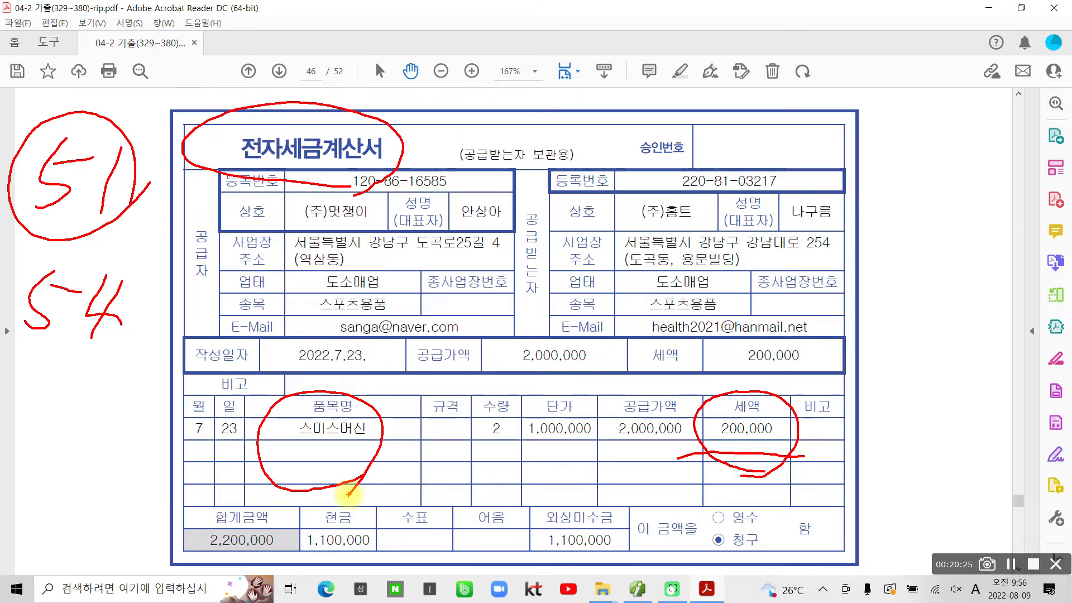
drag(119, 257, 175, 212)
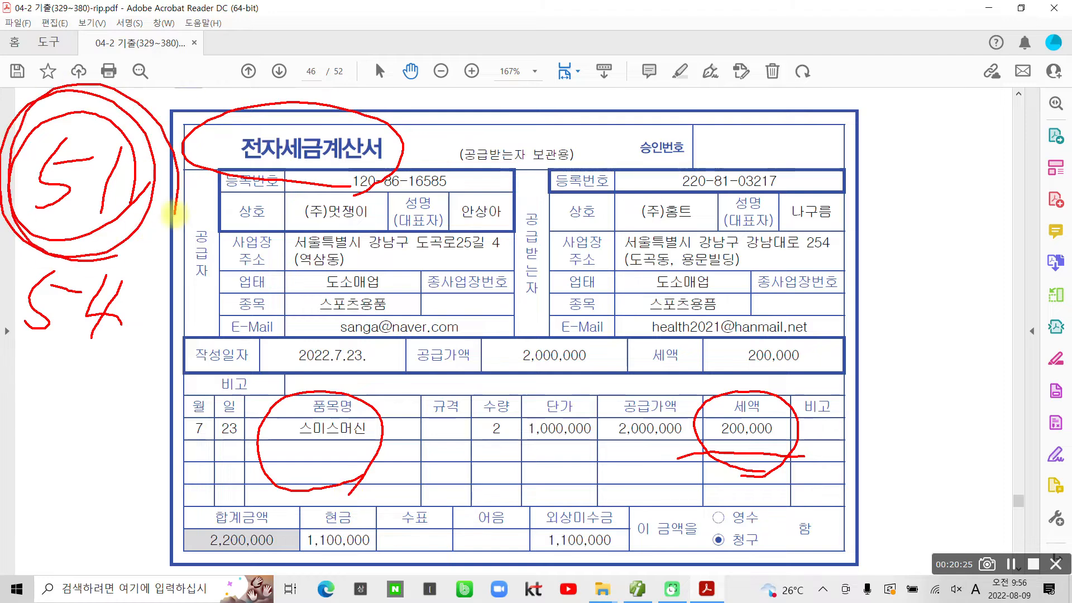
key(Escape)
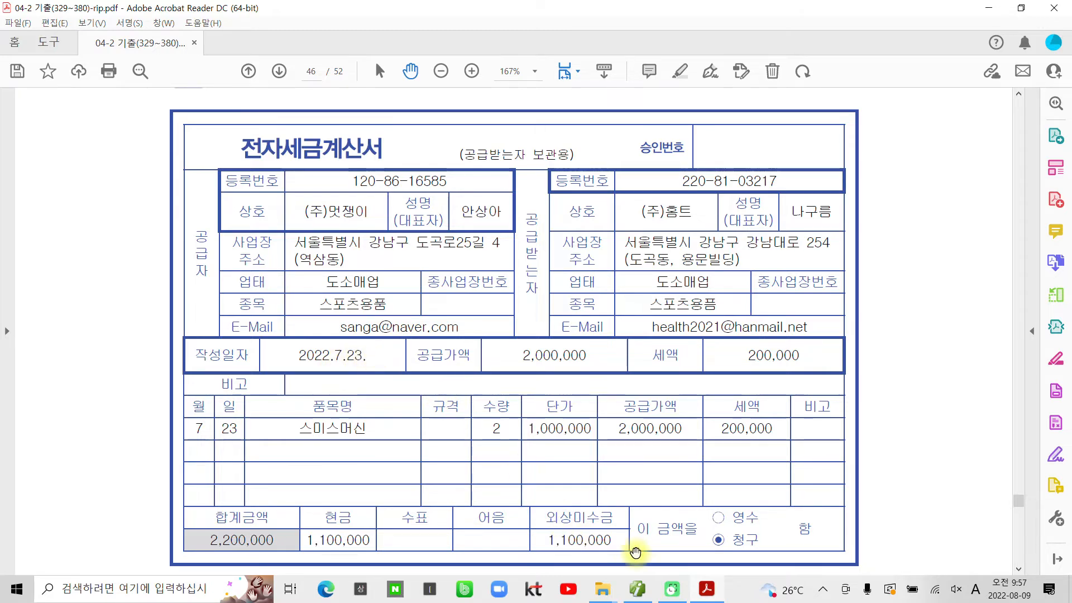
Step: Switch back to the accounting program, set 매입매출전표입력 to July 23, and start a purchase line of type 51 과세
click(642, 587)
click(202, 104)
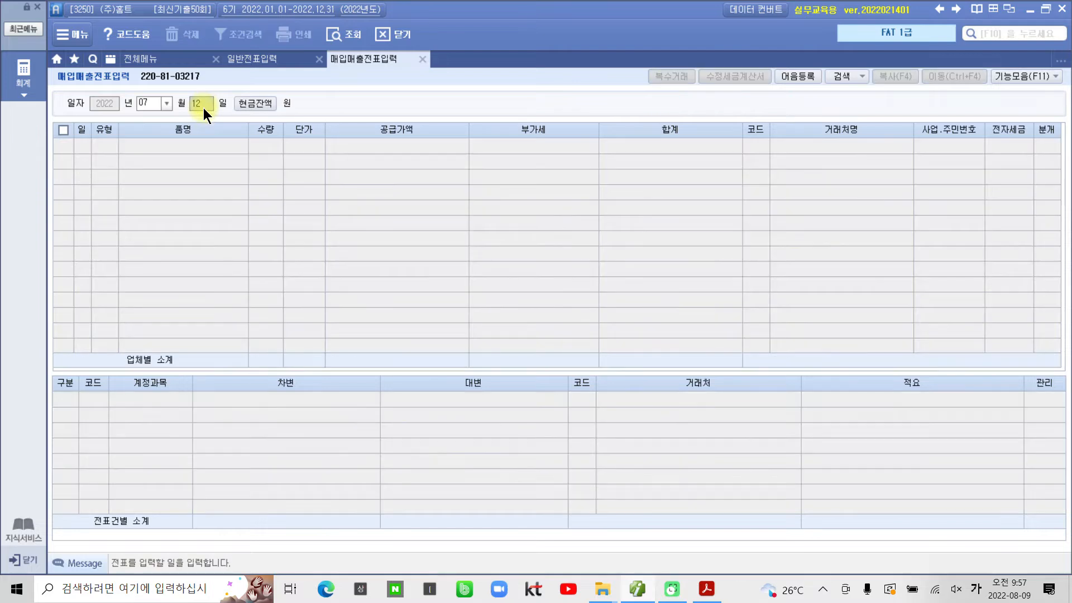
text(23)
key(Return)
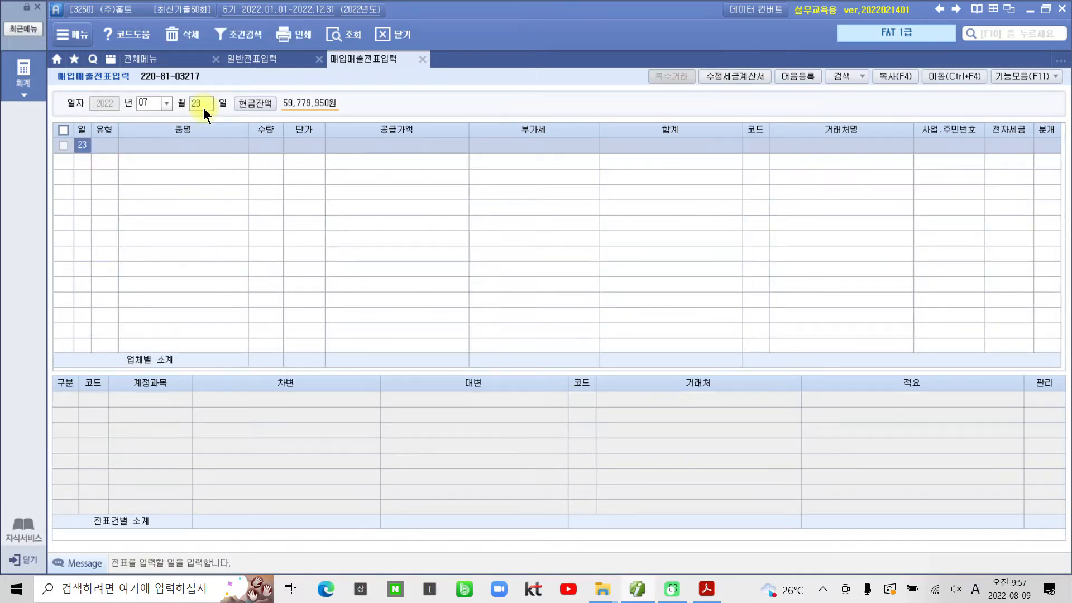
text(11)
key(Return)
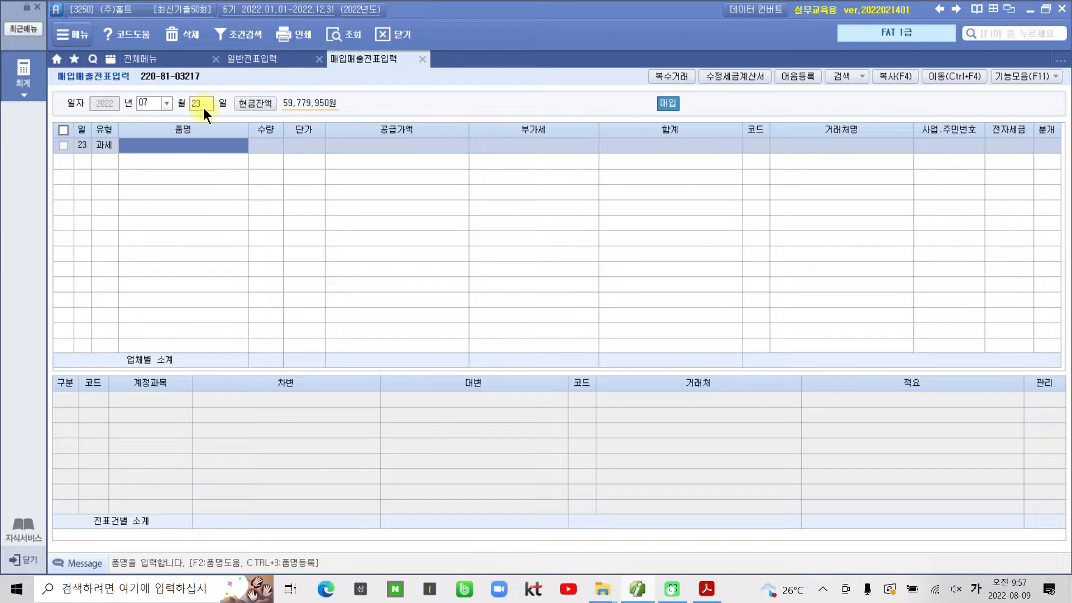
Step: Enter the item 스미스머신 with quantity 2 and unit price 1,000,000, accepting the calculated supply value and VAT
text(스미)
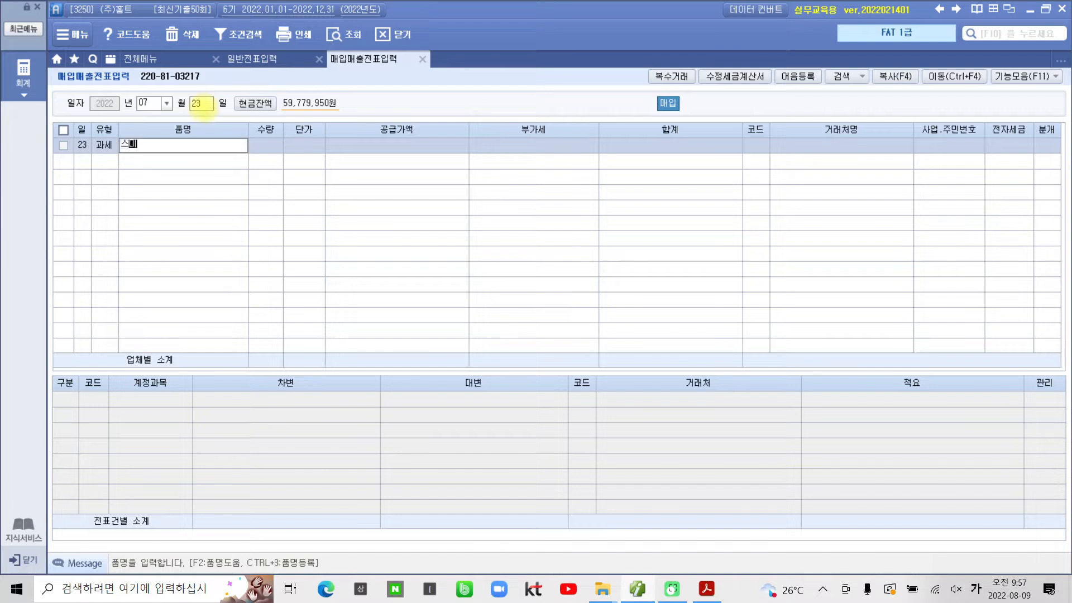
text(스배신)
key(Return)
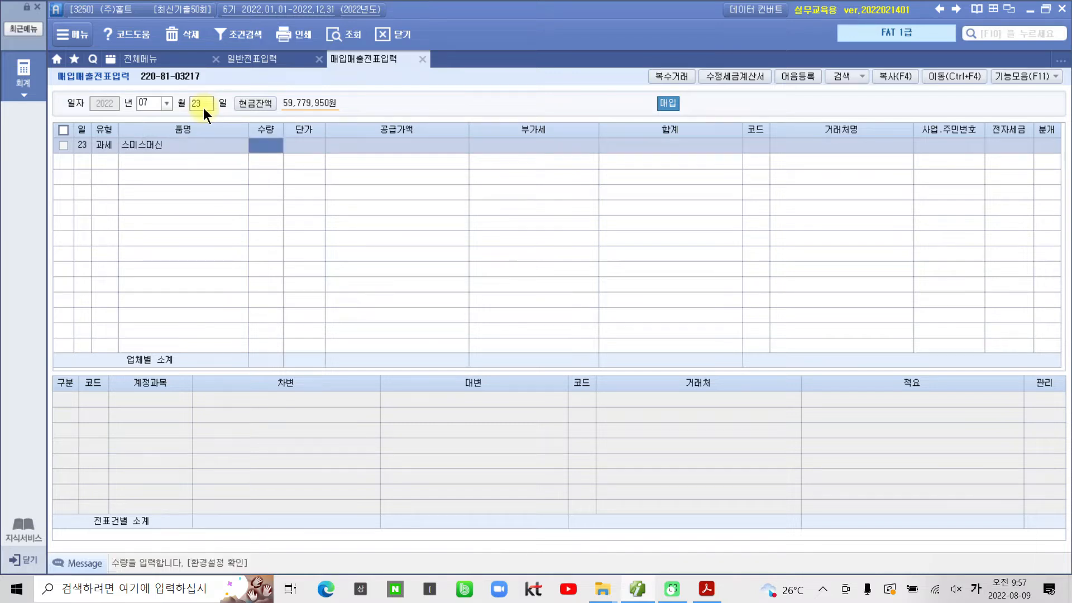
text(2)
key(Return)
text(1000000)
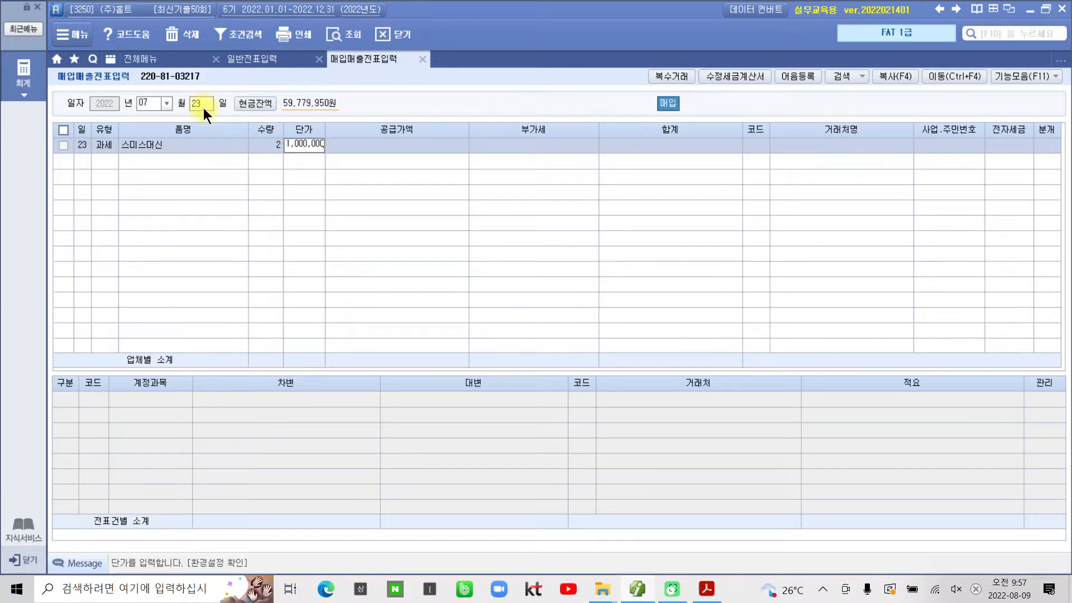
key(Return)
key(Return)
key(Return)
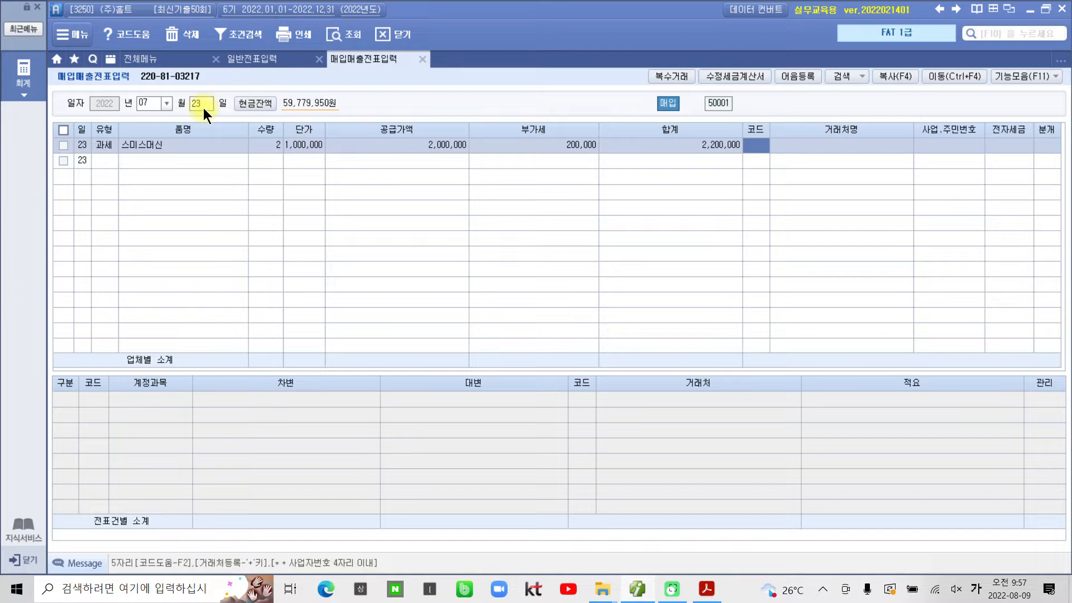
Step: Assign (주)멋쟁이 as the supplier, mark the tax invoice as 전자입력, and set the journal type to 혼합
text(멋쟁)
key(Return)
key(Return)
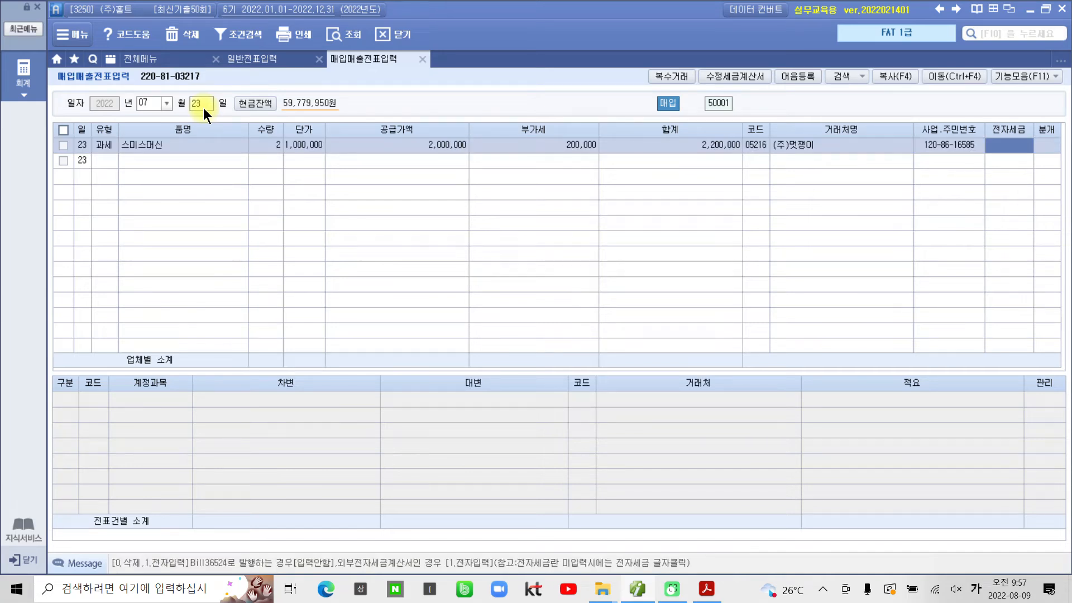
text(1)
key(Return)
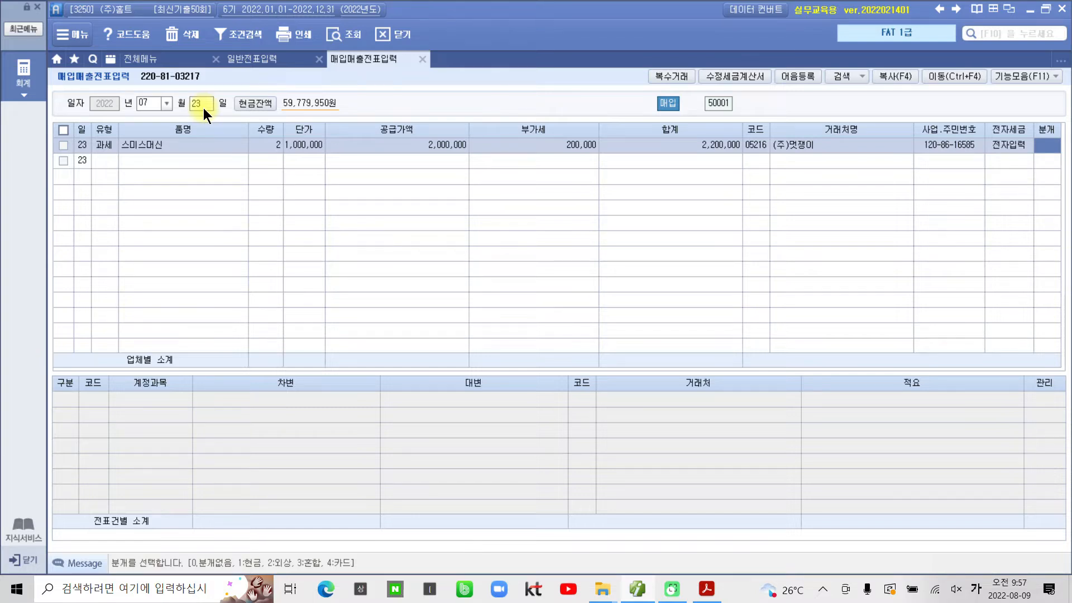
text(3)
key(Return)
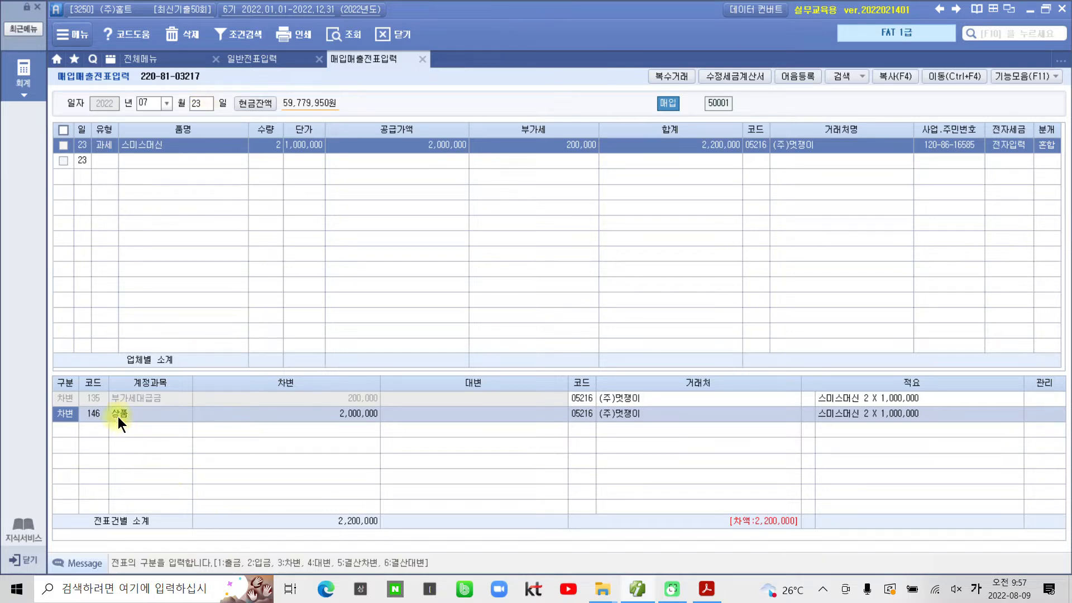
Step: Add a credit line for account 101 현금 of 1,100,000 to the July 23 스미스머신 purchase entry
click(313, 397)
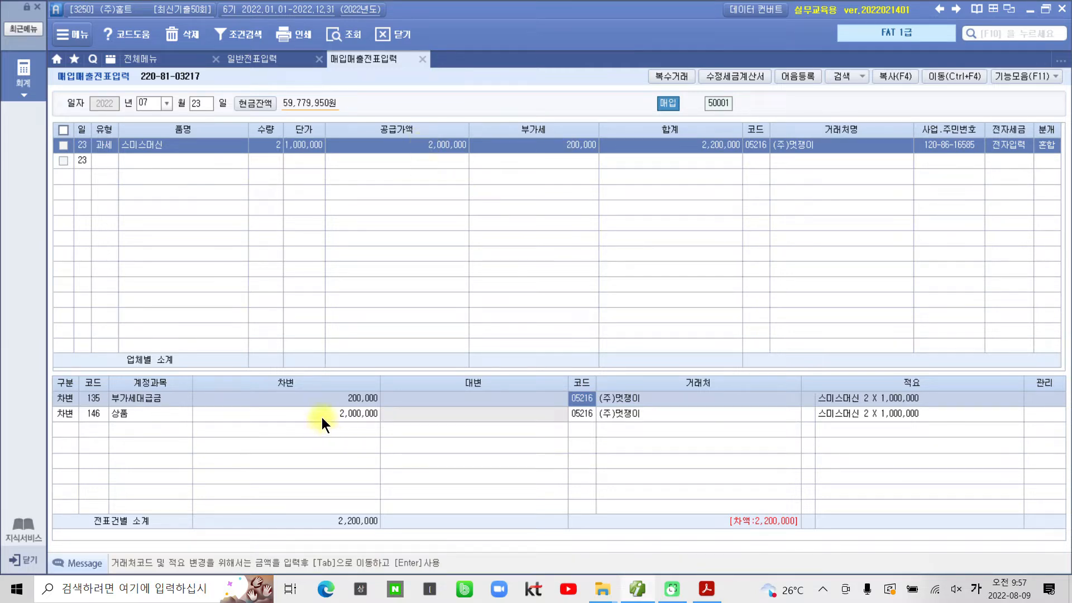
click(322, 416)
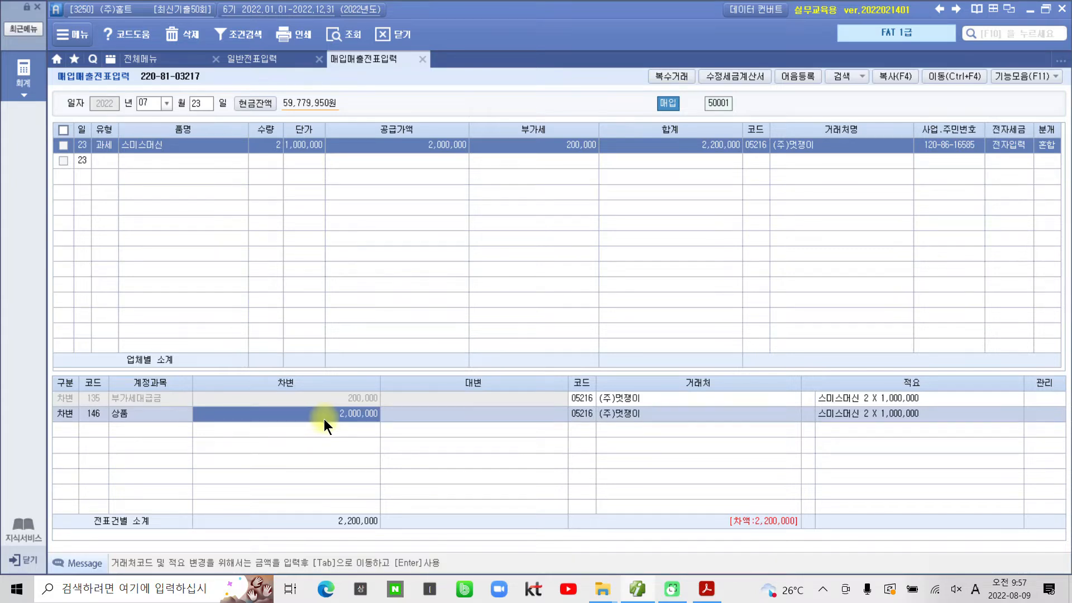
click(63, 431)
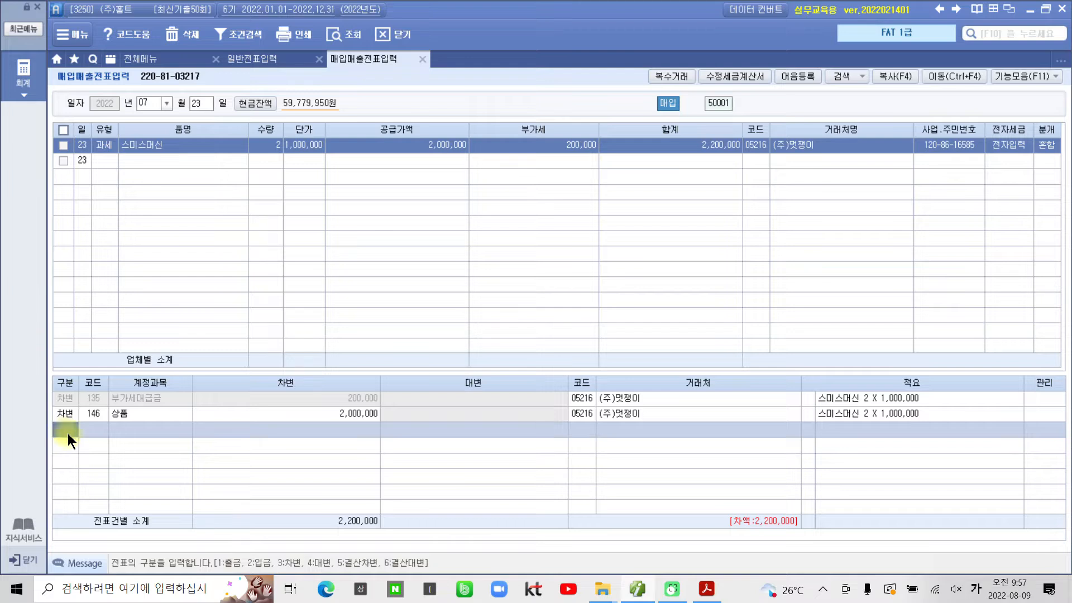
text(4)
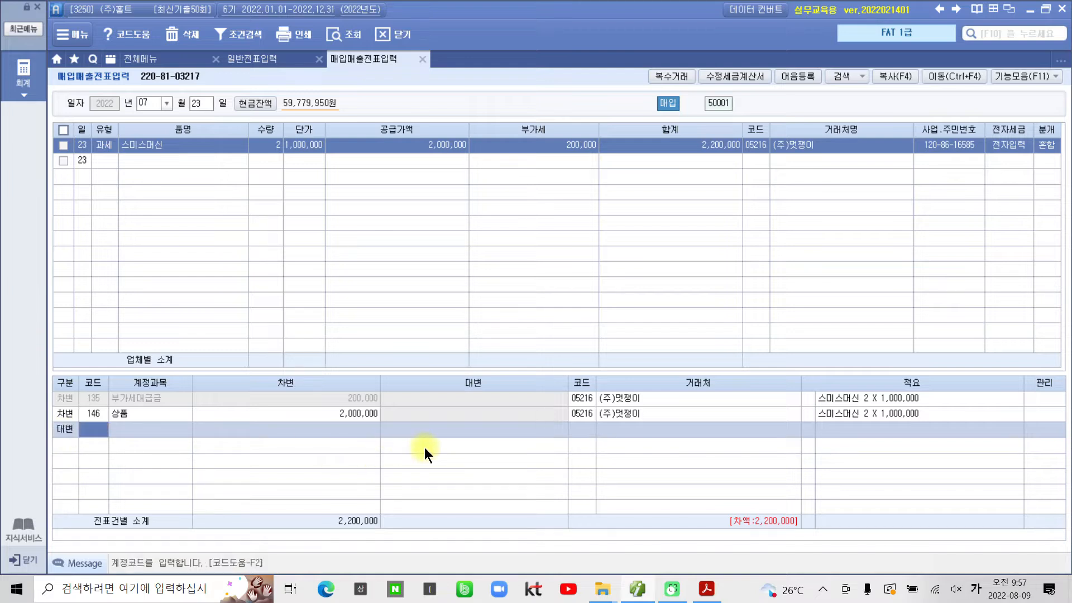
text(101)
key(Return)
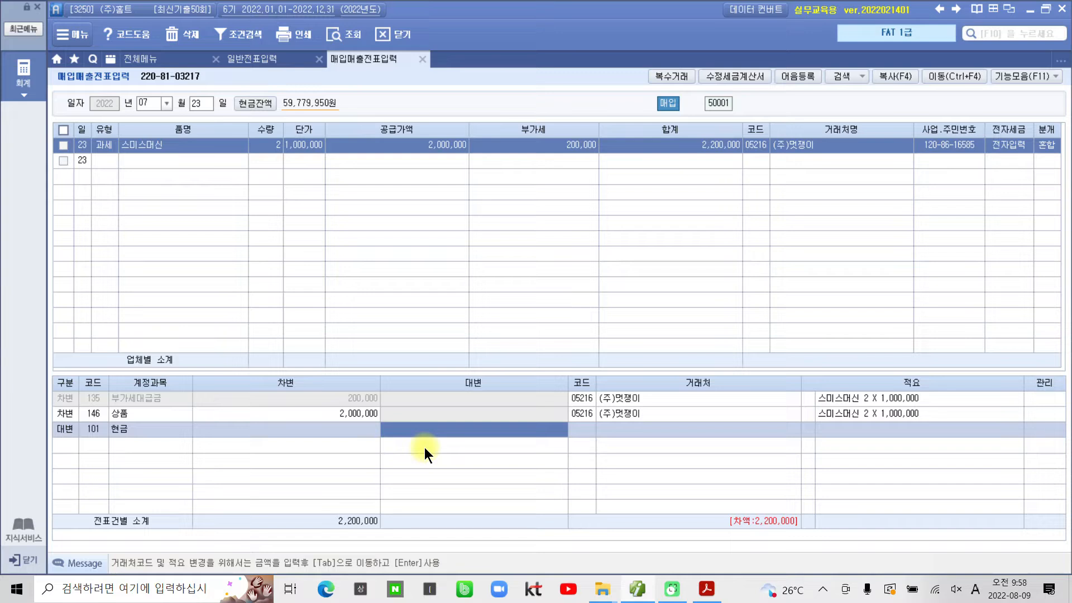
text(1100000)
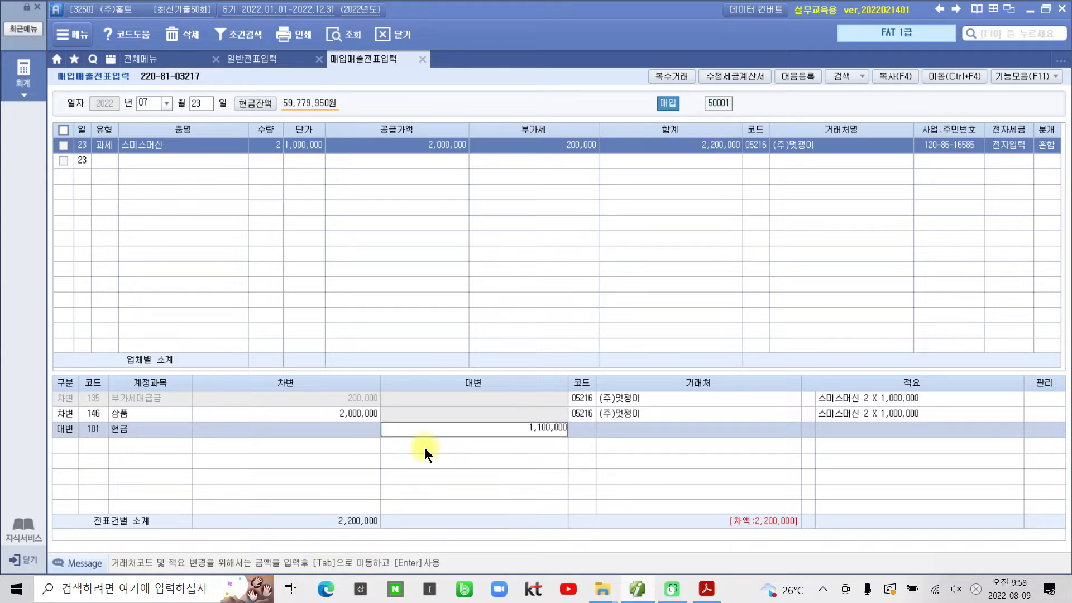
key(Return)
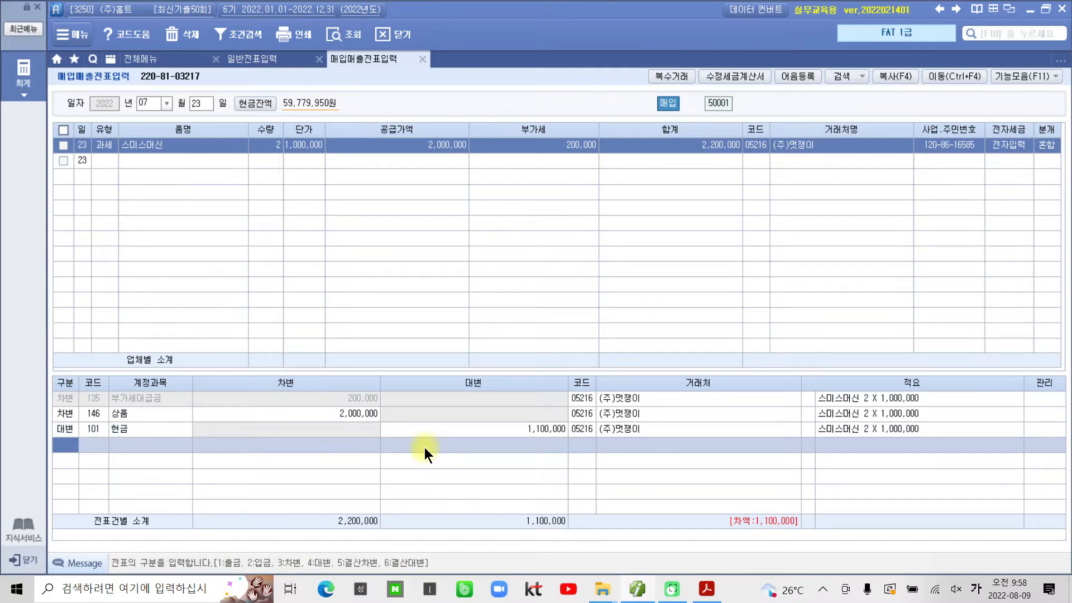
Step: Add a credit line for account 251 외상매입금 of 1,100,000 to cover the unpaid half of the purchase
text(4)
key(Return)
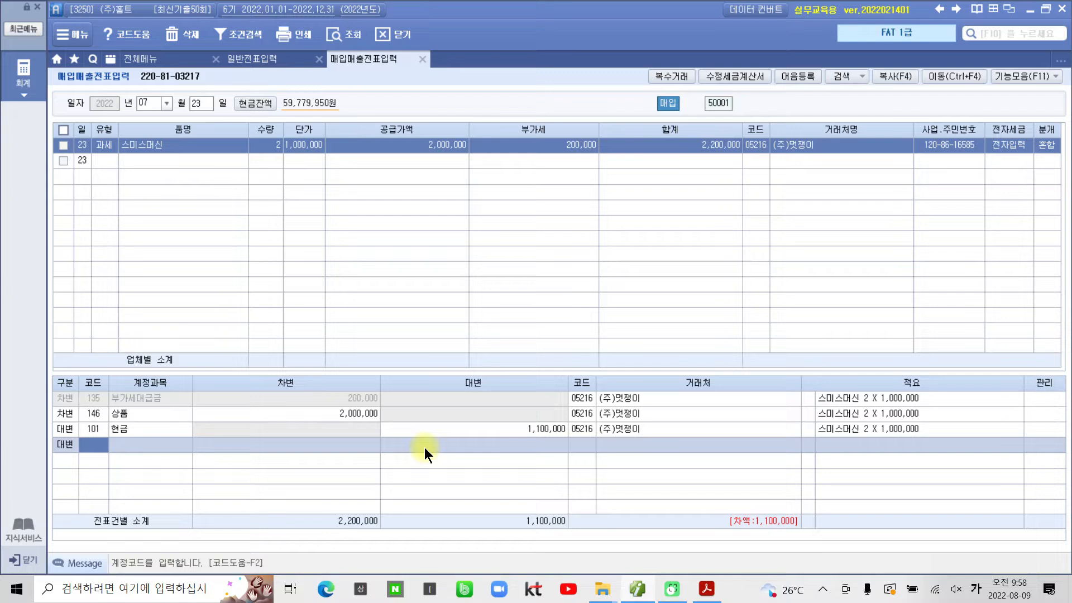
text(251)
key(Return)
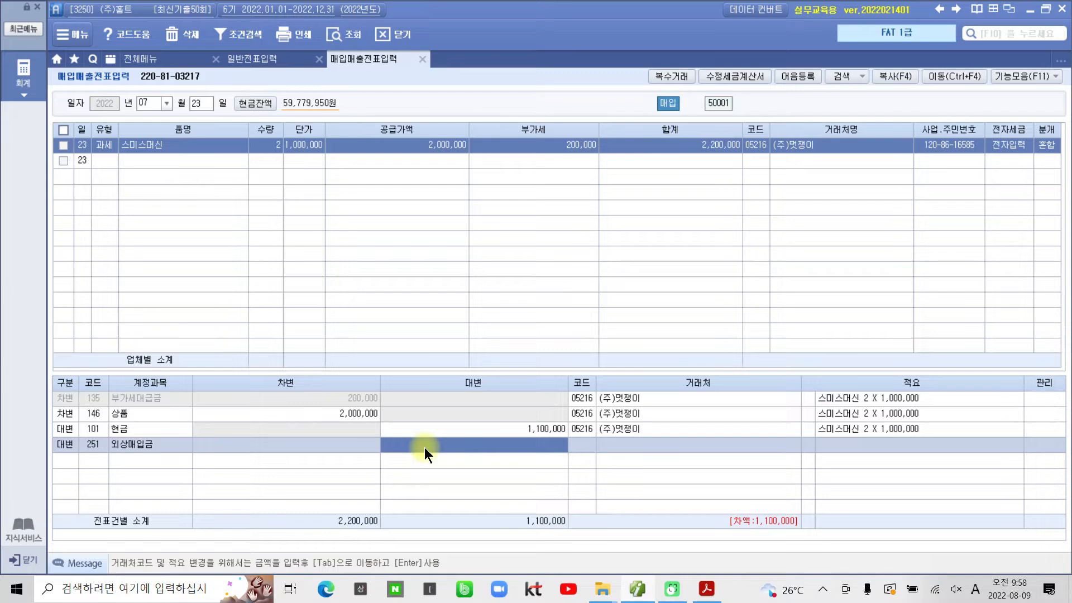
text(1100000)
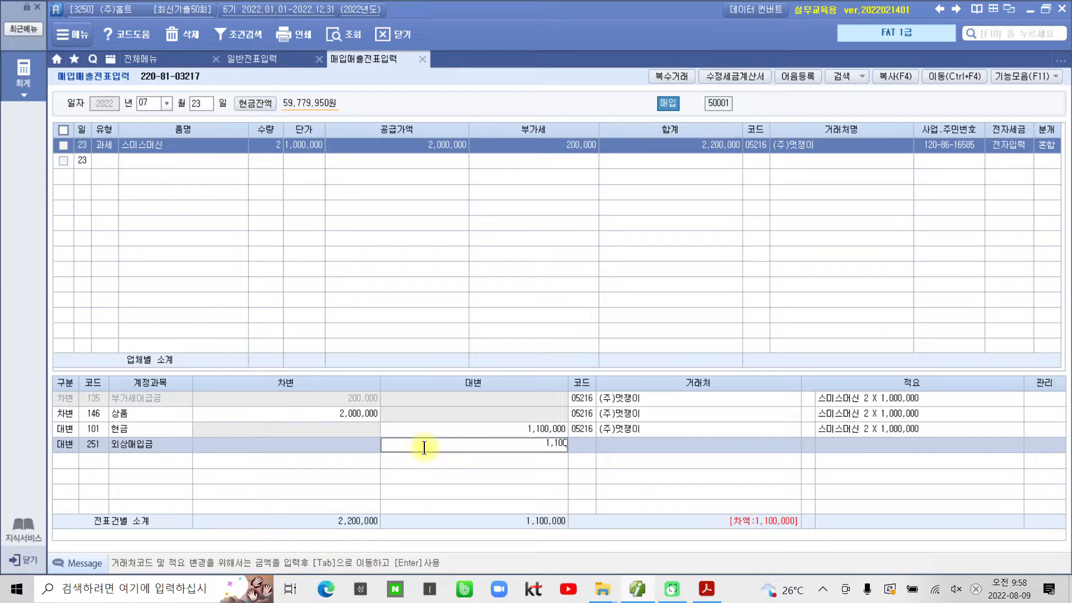
key(Return)
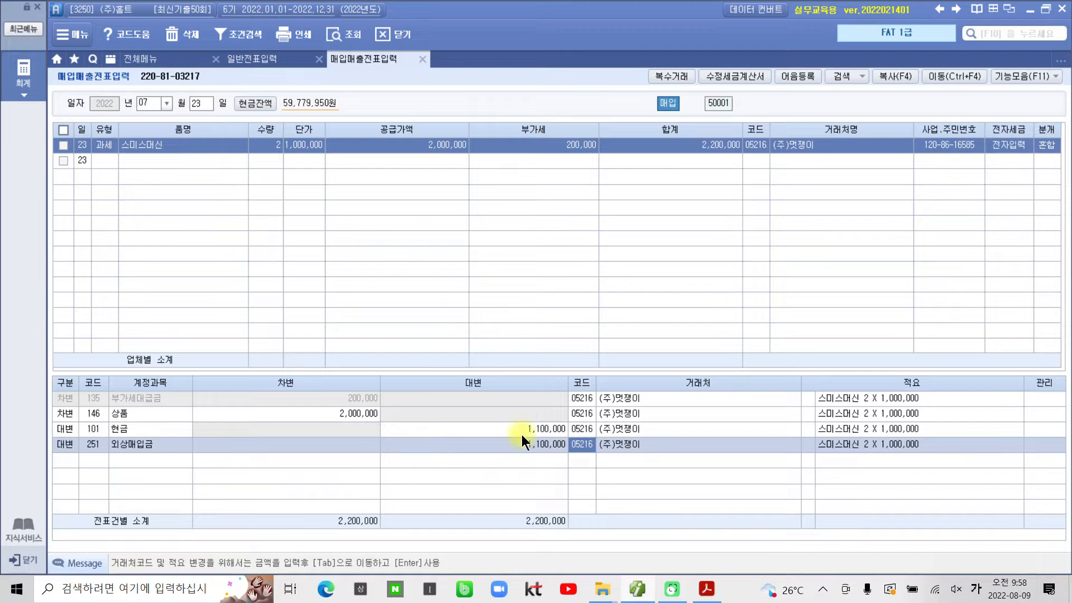
Step: Switch to the exam PDF in Acrobat Reader and read question 3's August 25 승용차 sales invoice and its instructions
click(637, 589)
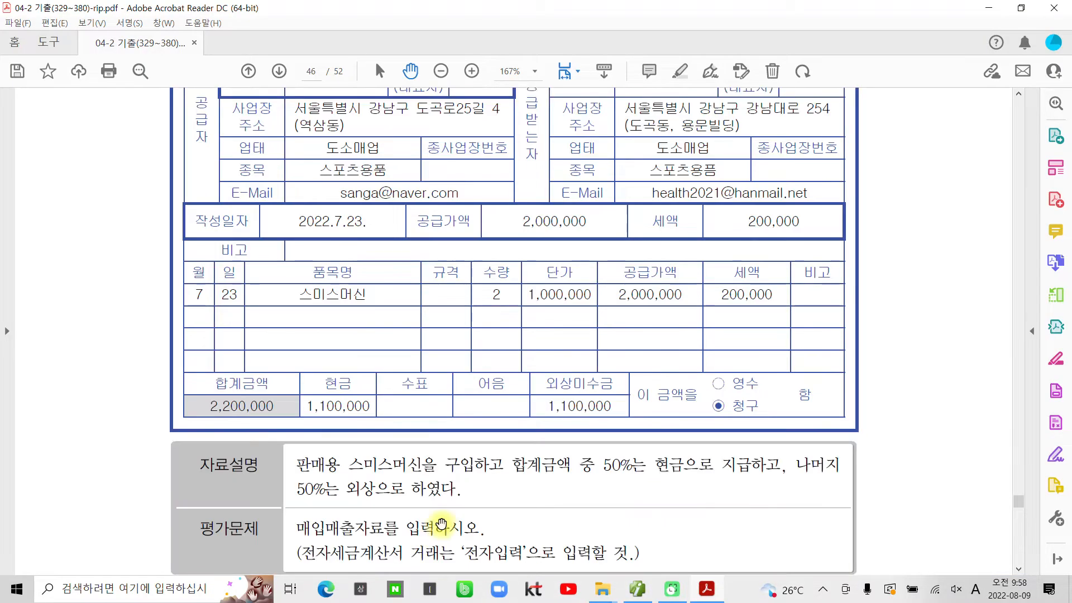
scroll(441, 523, down, 15)
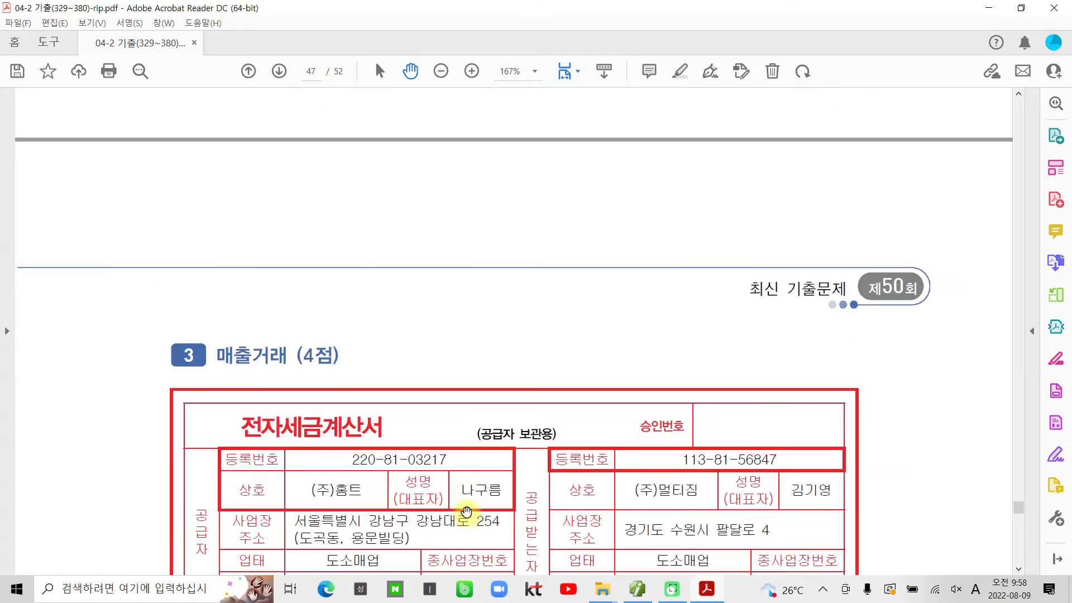
scroll(466, 511, down, 6)
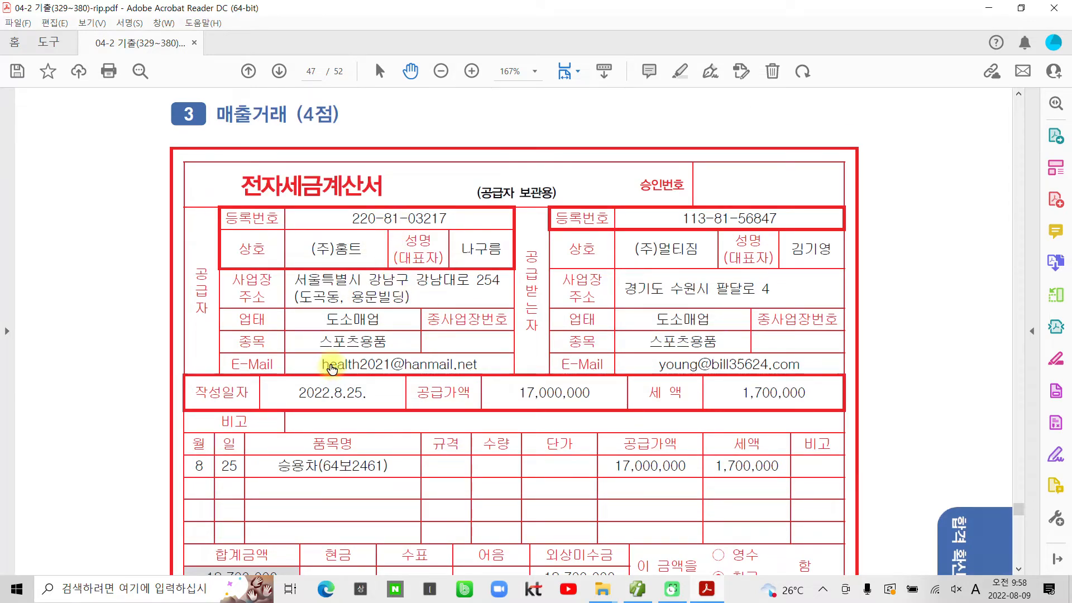
scroll(327, 360, down, 1)
scroll(435, 377, down, 5)
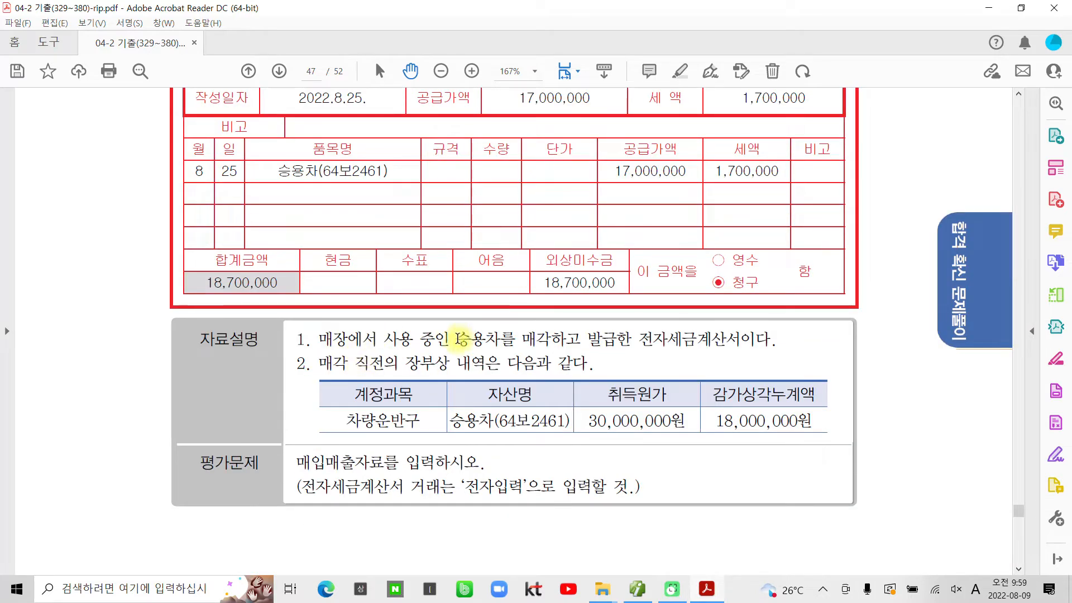
Step: Highlight the phrase 승용차를 매각하고 in question 3's 자료설명 and recheck the invoice amounts
drag(457, 338, 581, 340)
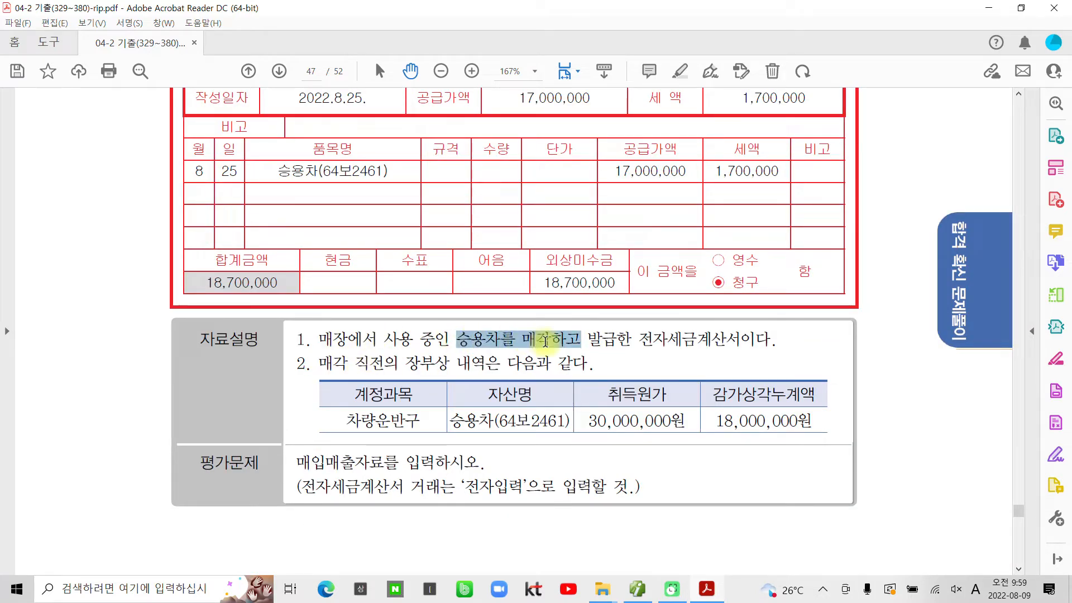
right_click(547, 345)
click(601, 454)
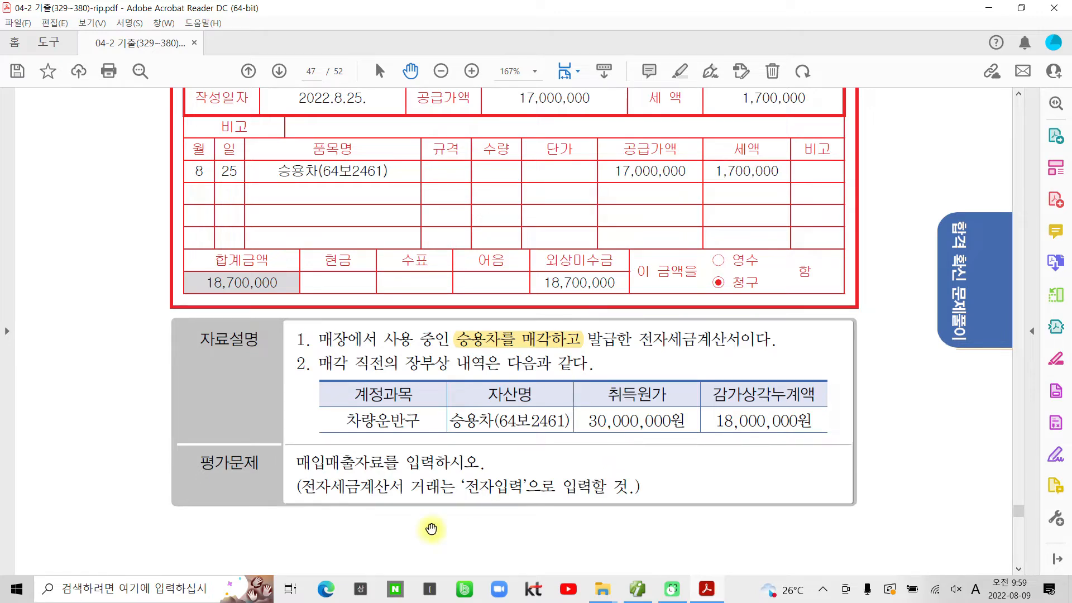
scroll(409, 498, up, 1)
scroll(409, 498, up, 1)
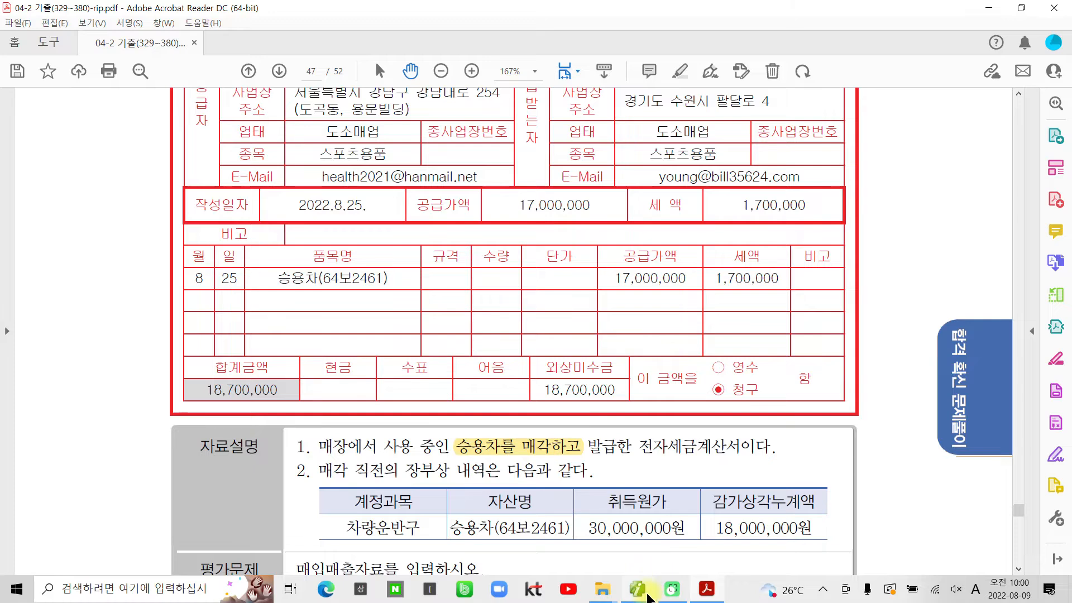
Step: Switch back to the accounting program, set 매입매출전표입력 to August 25, and start a sales line of type 11 과세
click(639, 595)
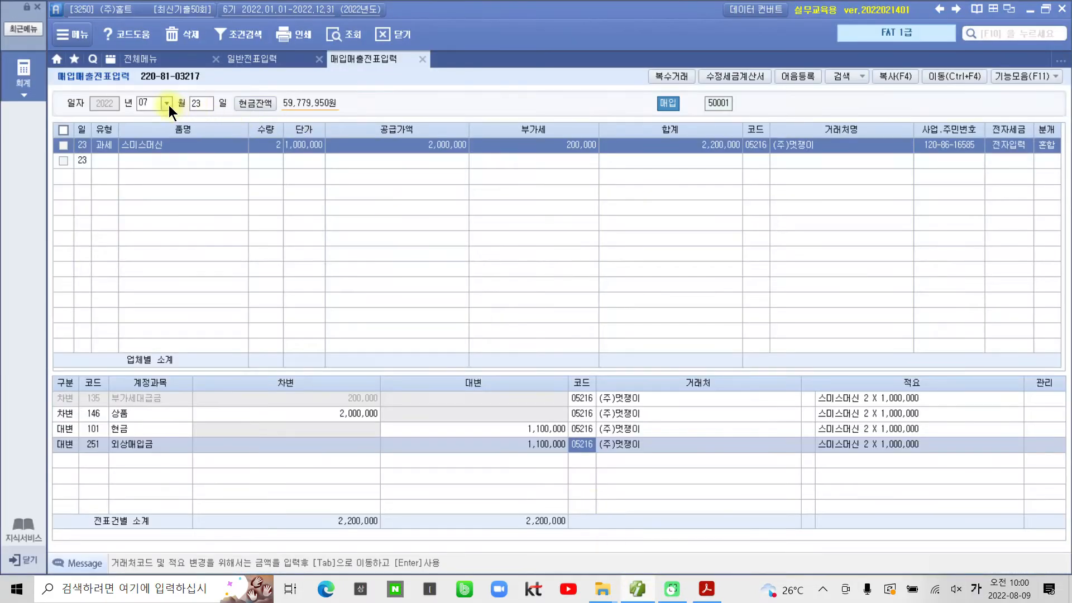
click(166, 103)
click(152, 191)
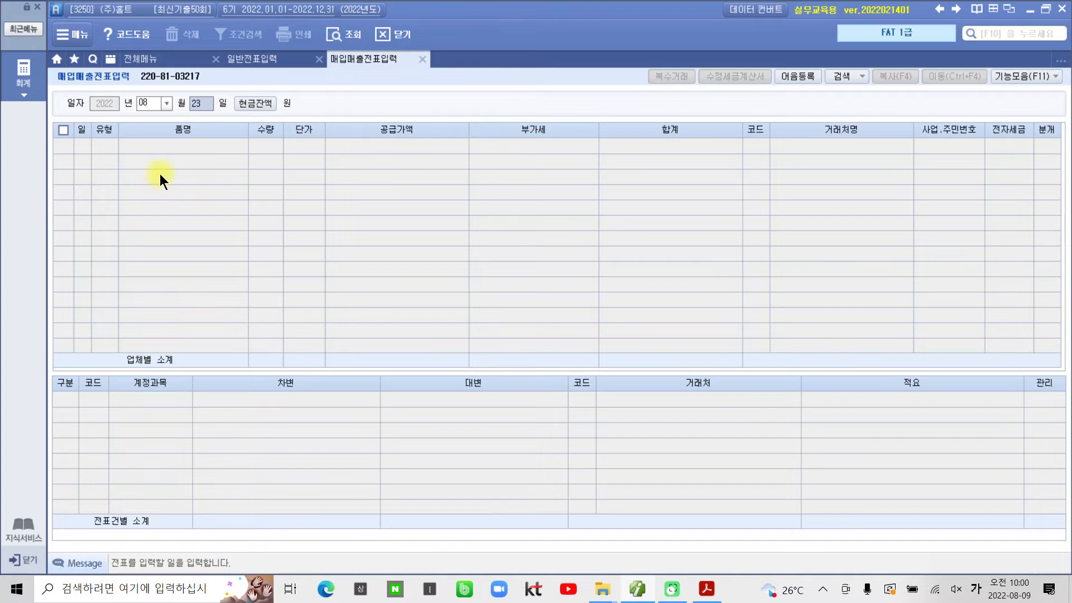
text(25)
key(Return)
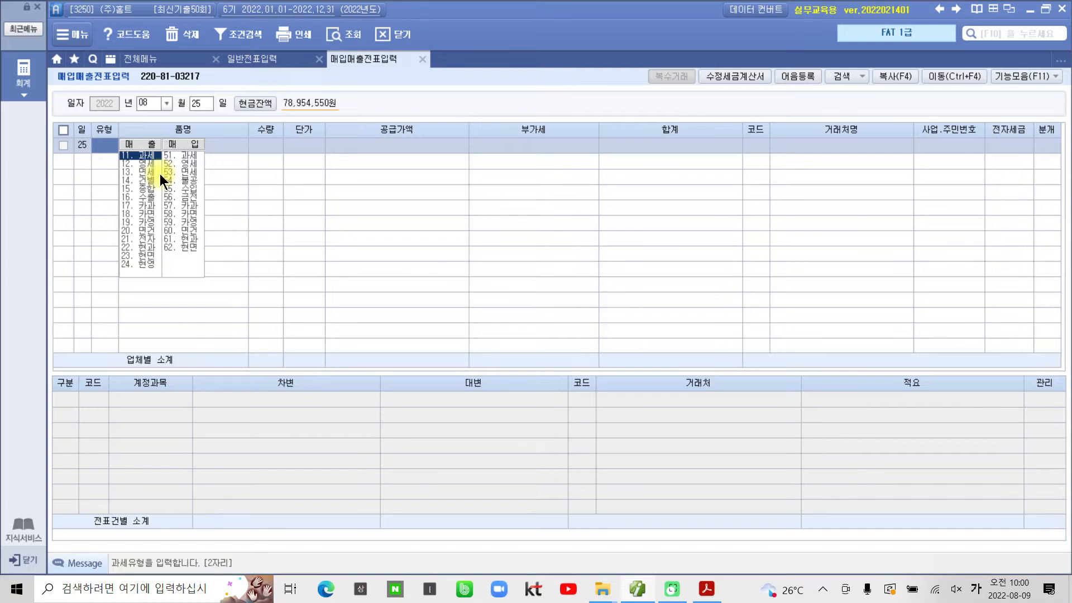
key(Return)
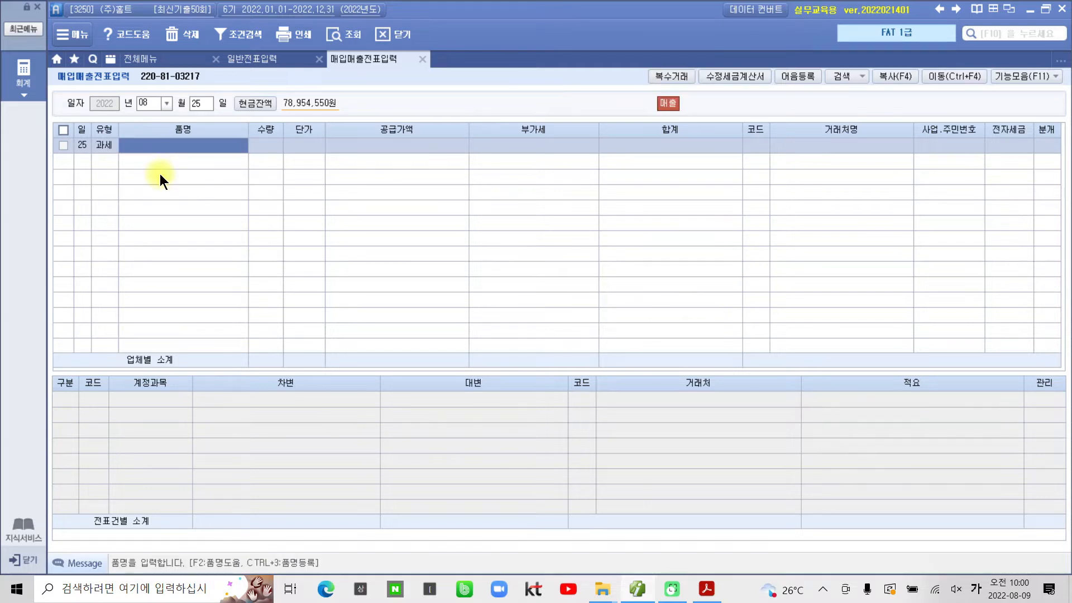
text(승)
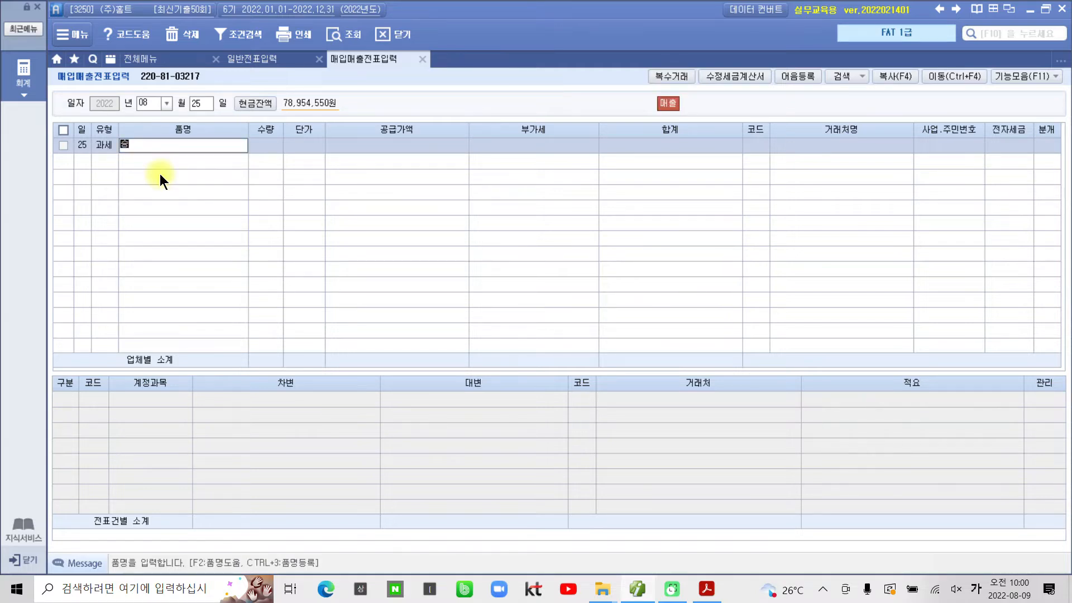
text(용차(64보2461))
key(Return)
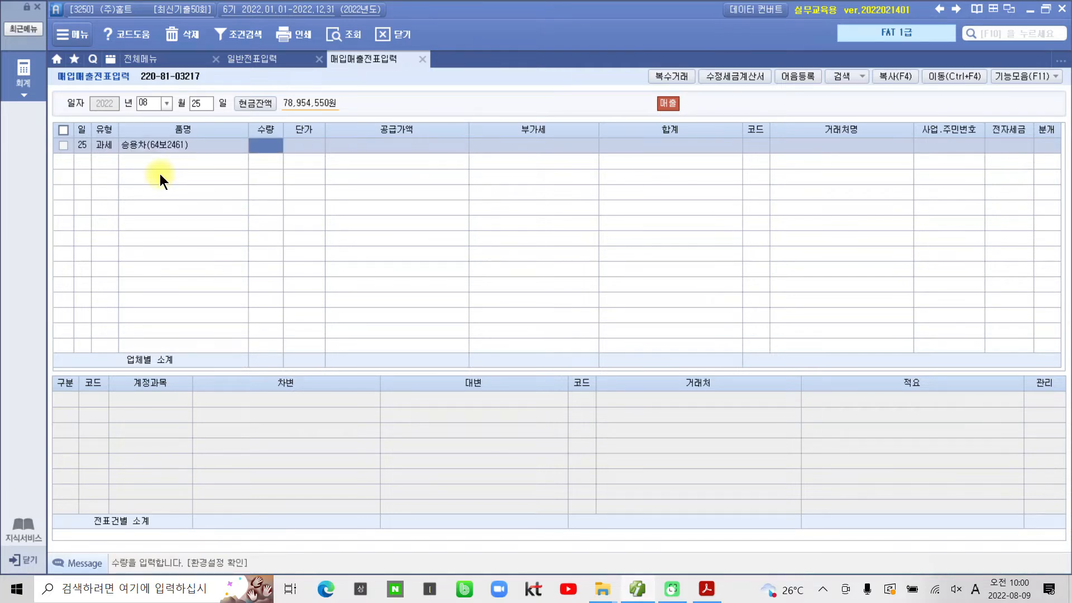
key(Return)
key(Return)
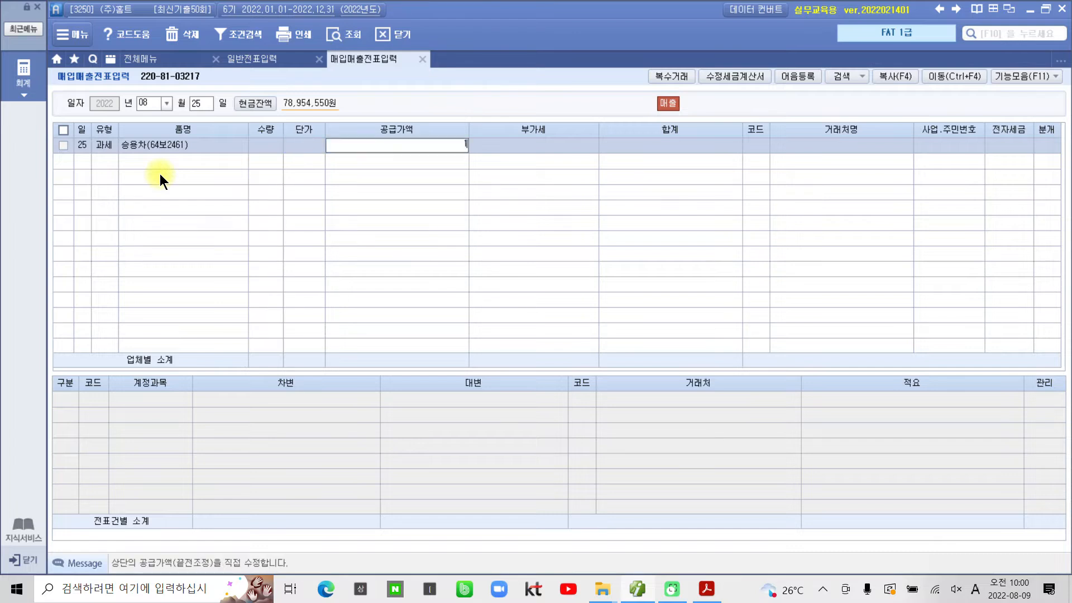
text(17000000)
key(Return)
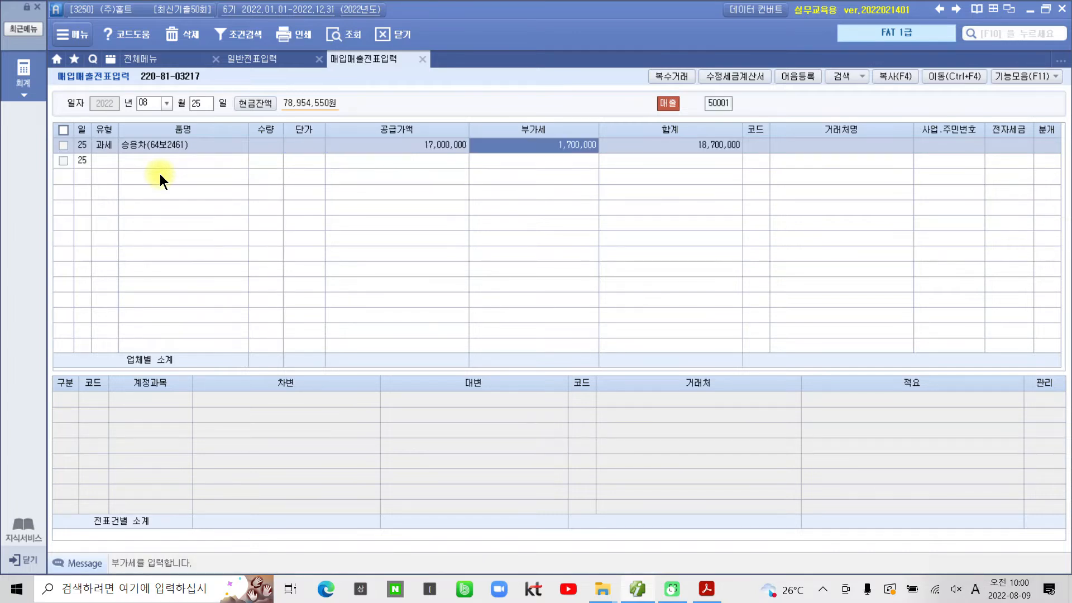
key(Return)
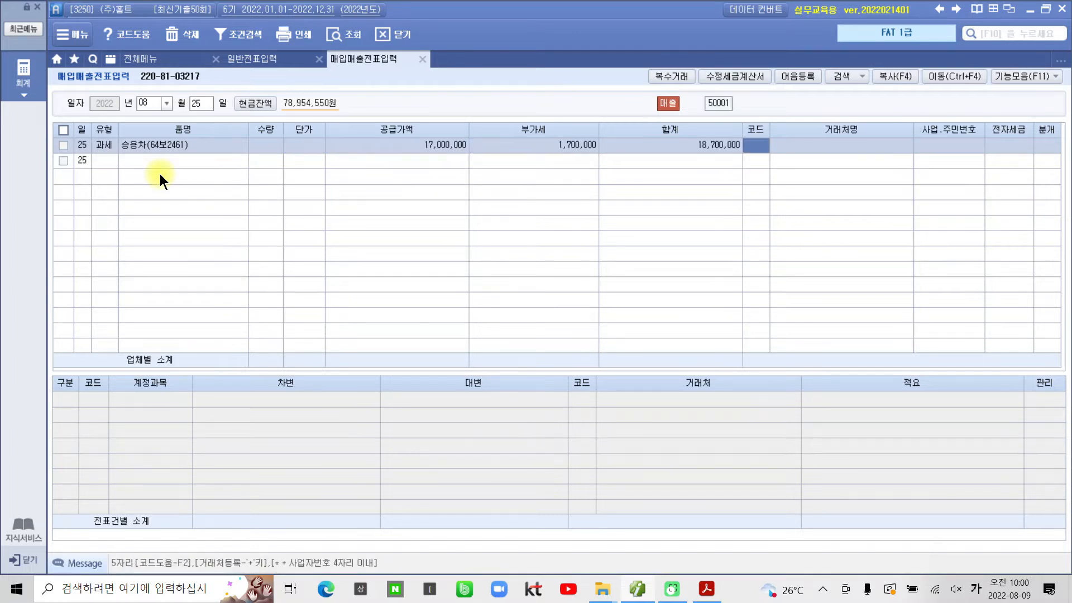
Step: Assign (주)멀티짐 as the customer, mark the tax invoice as 전자입력, and set the journal type to 혼합
text(뭡리)
key(Return)
key(Return)
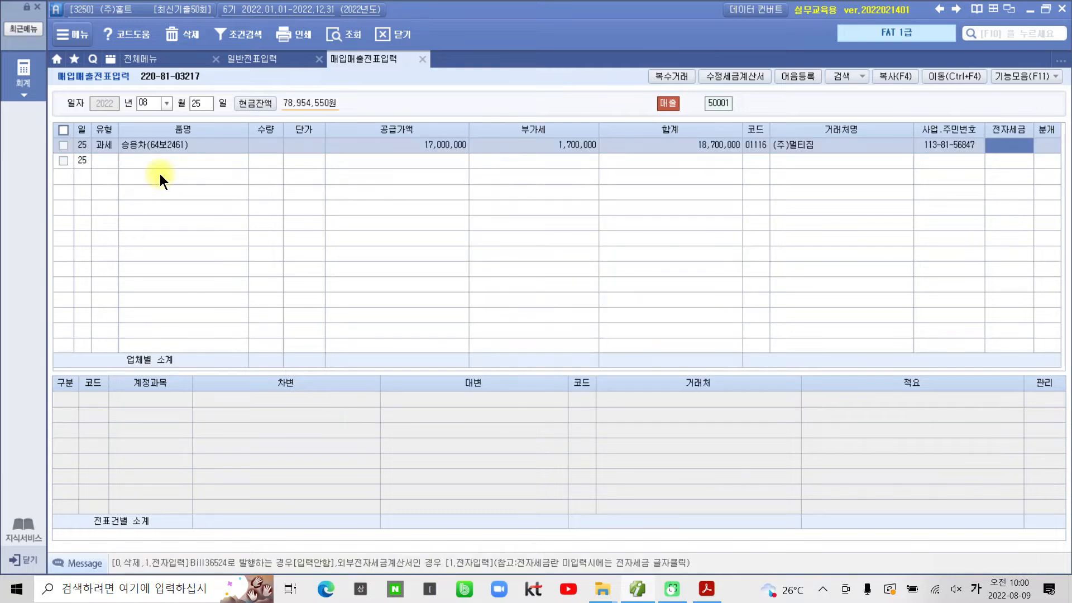
text(1)
key(Return)
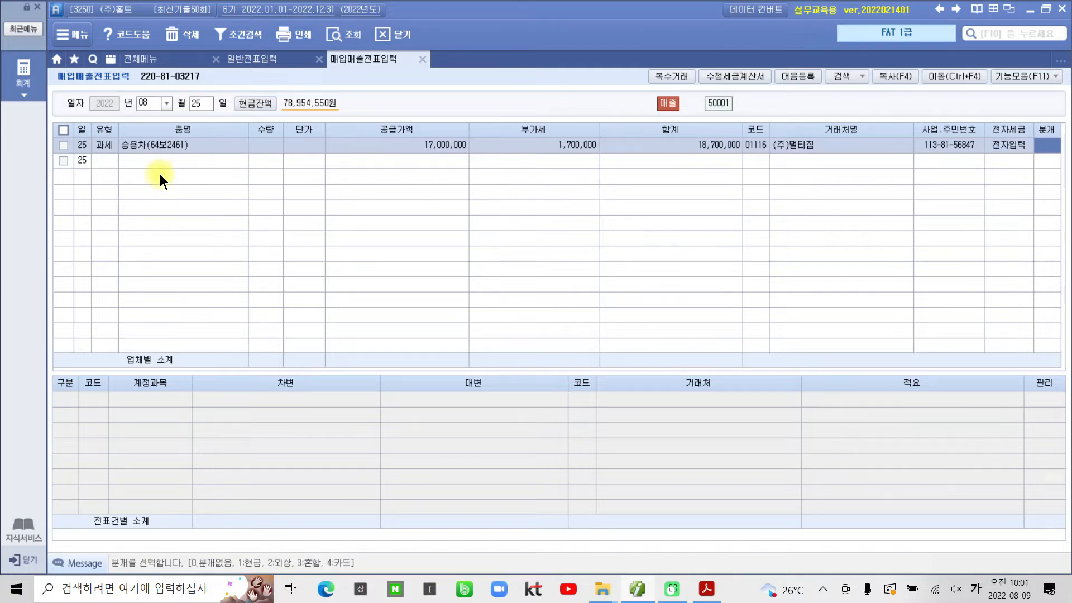
text(3)
key(Return)
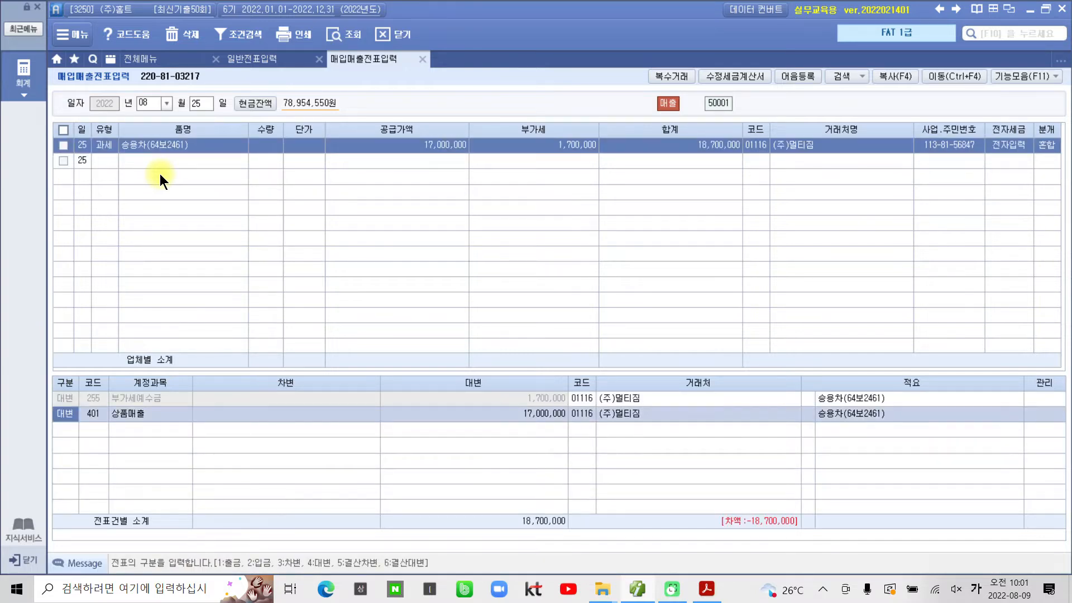
Step: Replace the 상품매출 account on the vehicle sale's credit line with 208 차량운반구
click(60, 394)
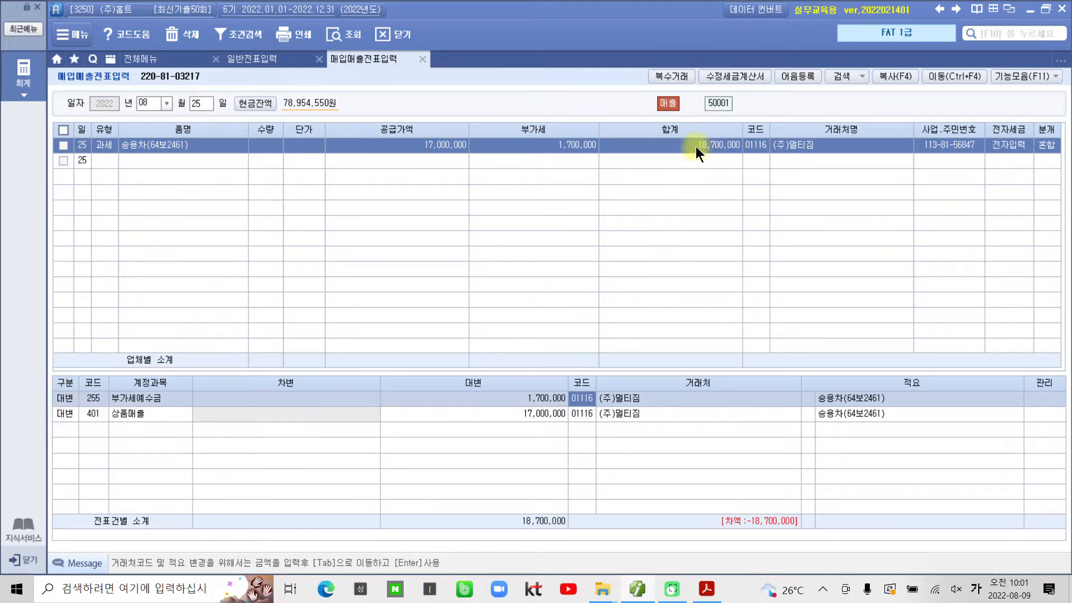
click(582, 146)
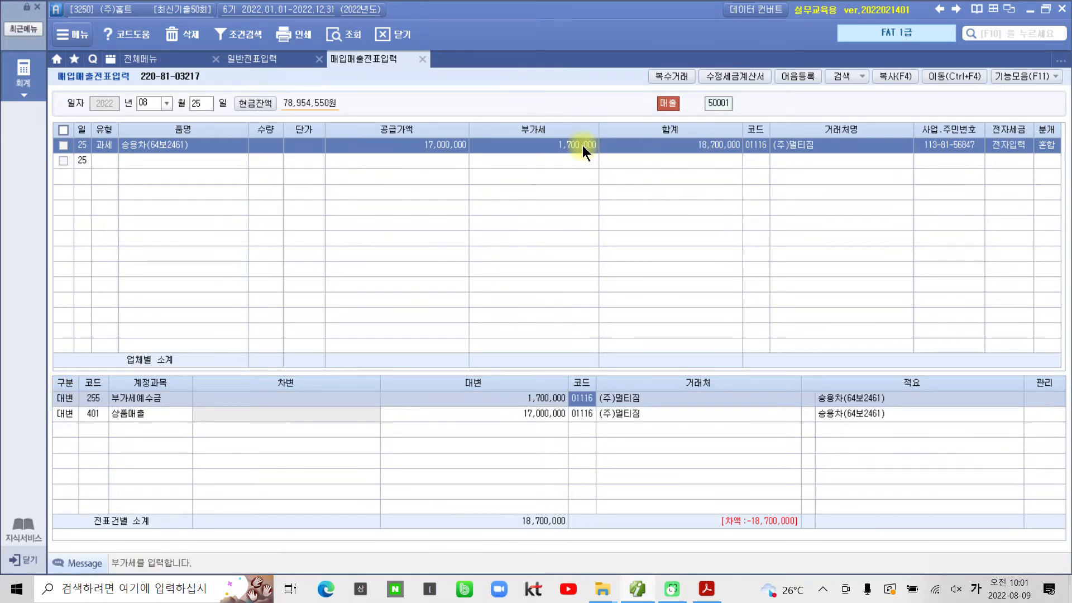
click(525, 397)
click(93, 414)
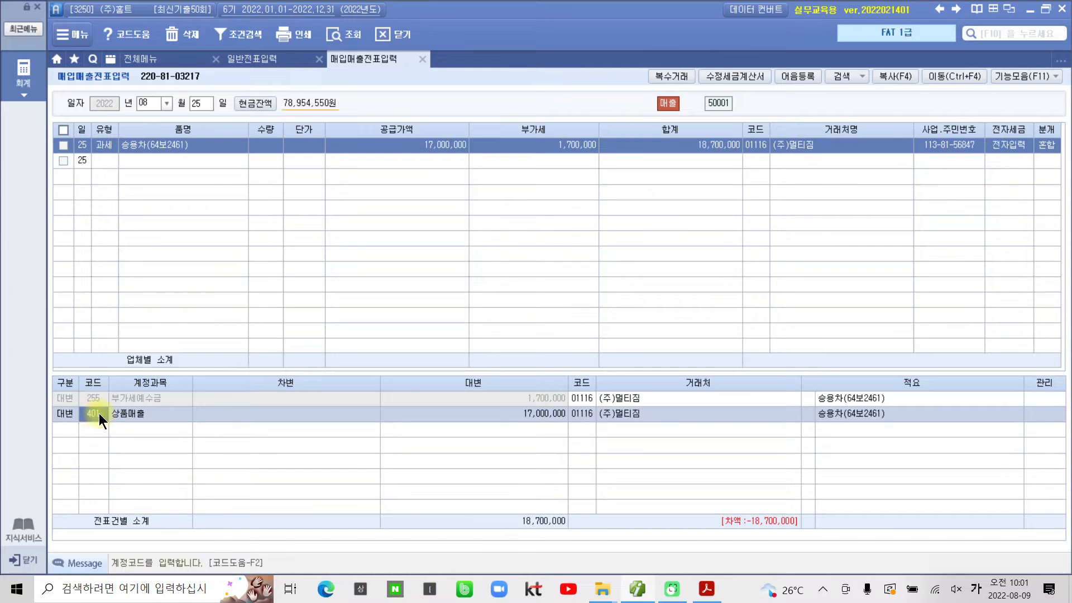
text(차량)
key(Return)
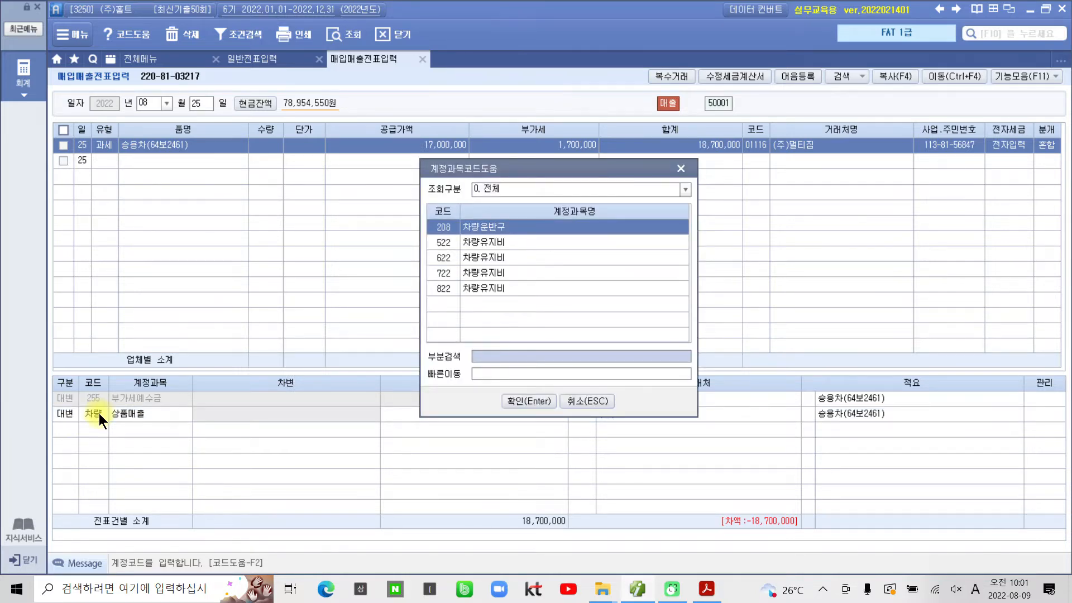
key(Return)
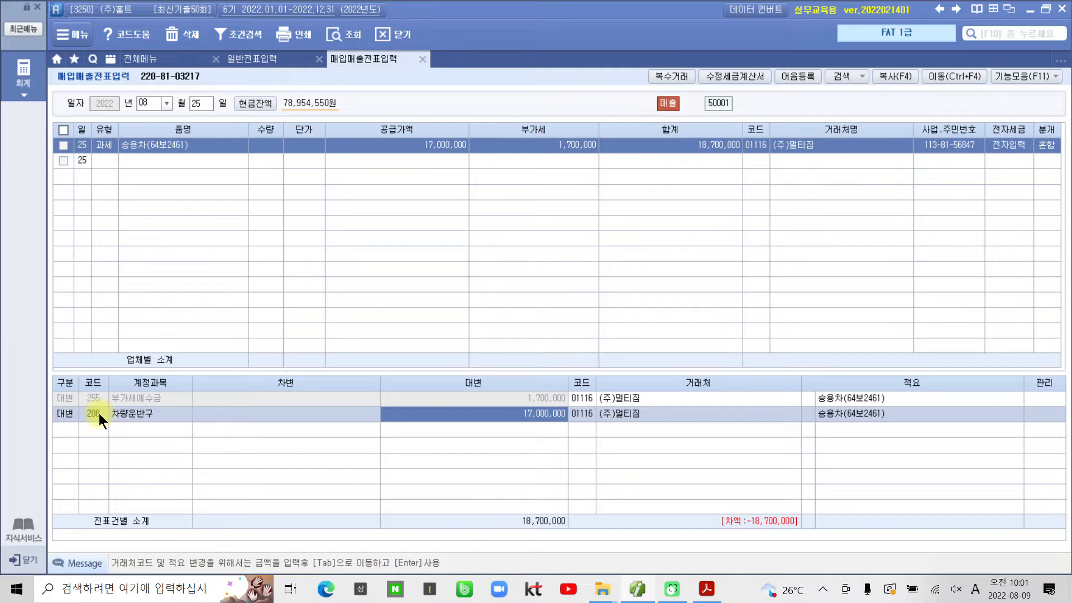
Step: Set the 차량운반구 credit to 30,000,000 and add a debit line for 209 감가상각누계액 of 18,000,000
text(30000000)
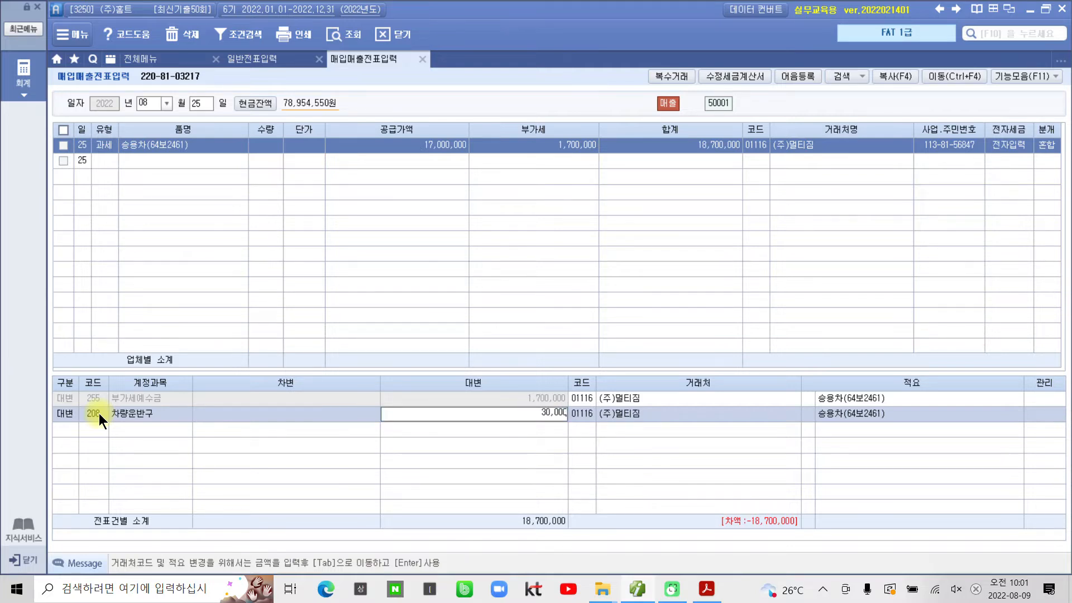
key(Return)
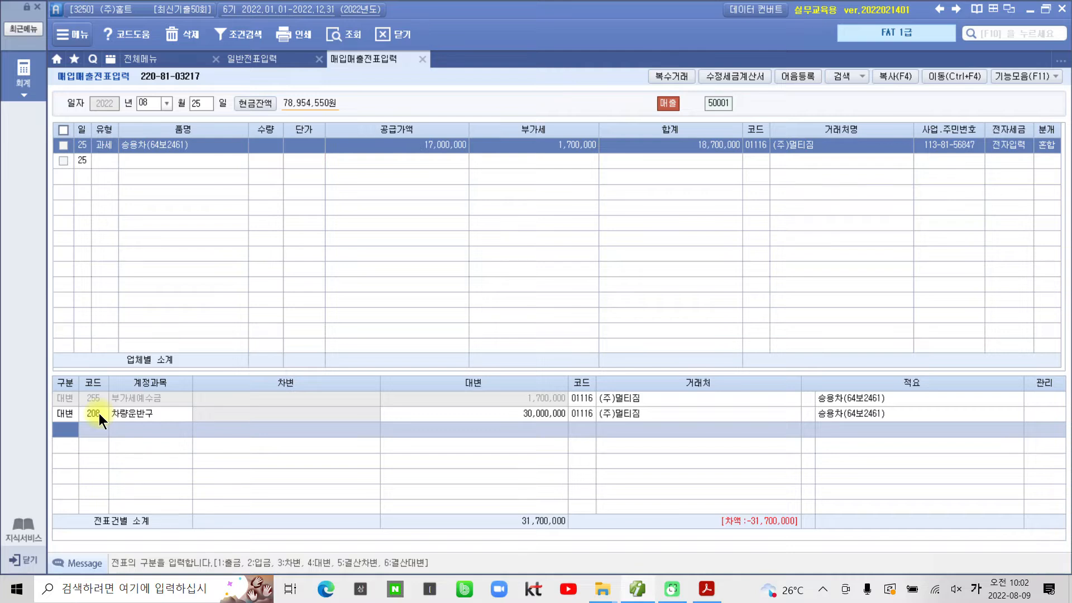
text(3)
key(Return)
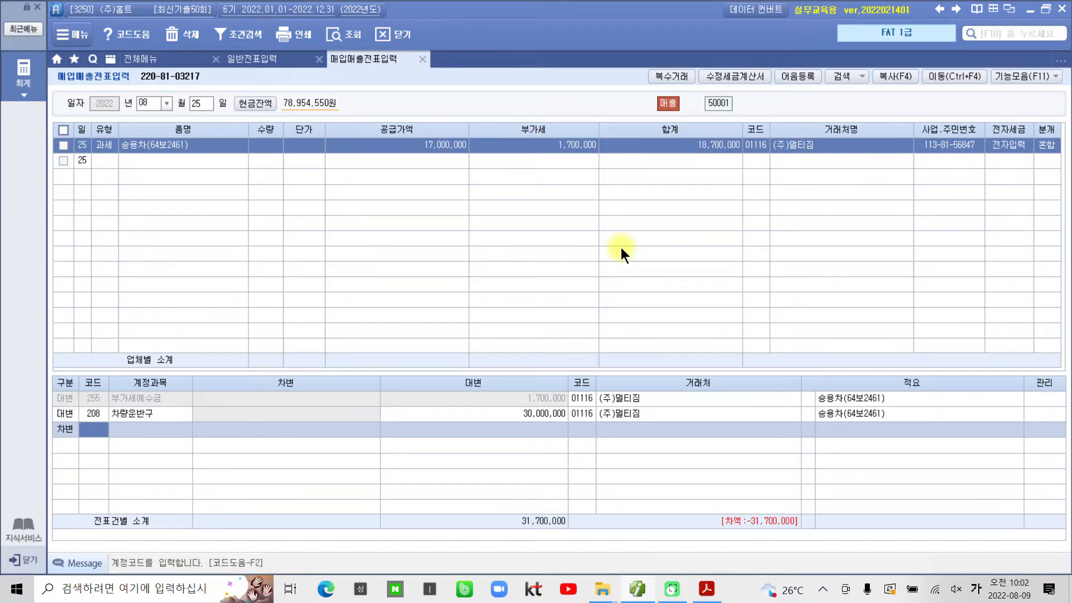
text(209)
key(Return)
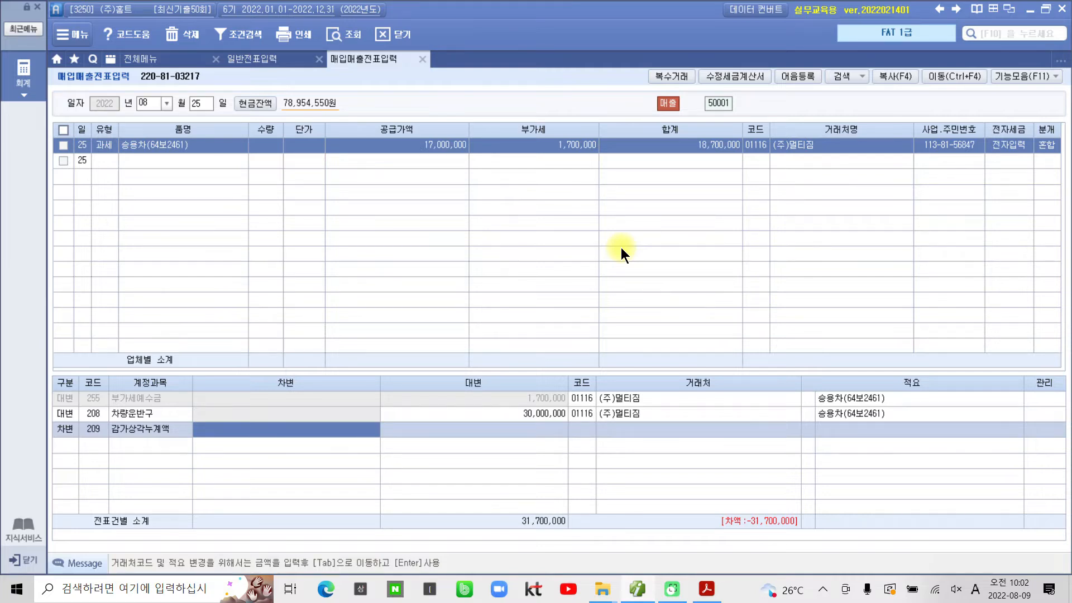
text(18000000)
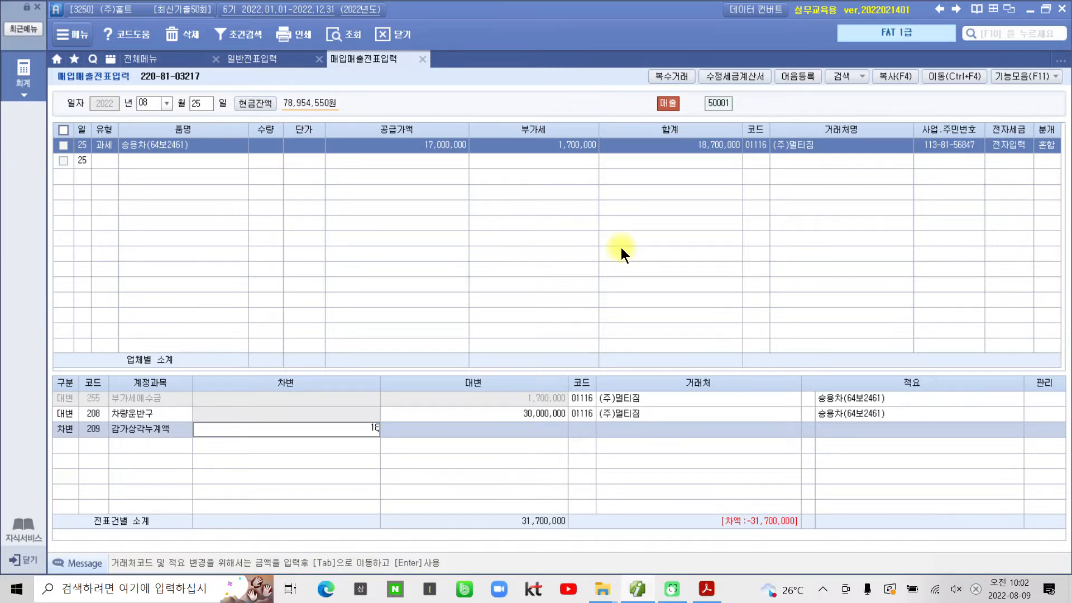
key(Return)
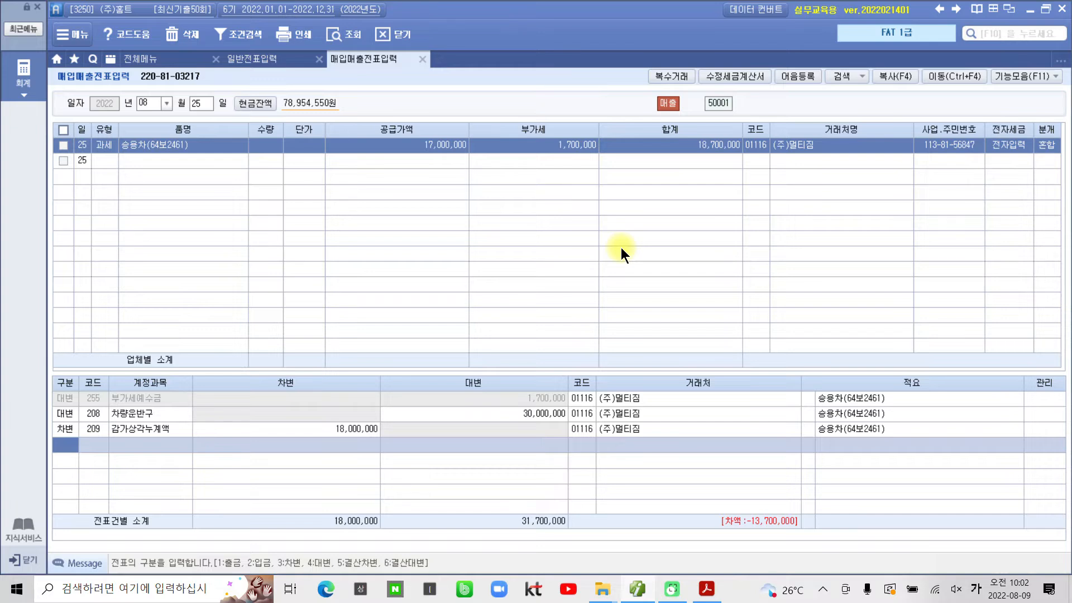
Step: Add a debit line for account 120 미수금 with 18,700,000 to the vehicle sale's journal entry
key(3)
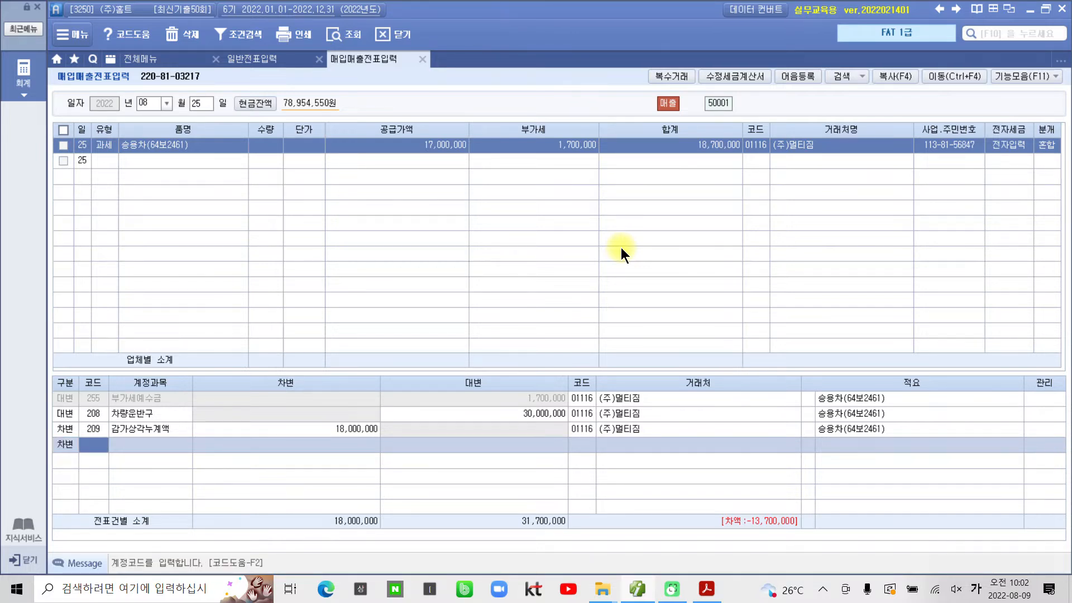
mouse_move(736, 189)
mouse_down()
mouse_move(687, 192)
mouse_move(736, 217)
mouse_up()
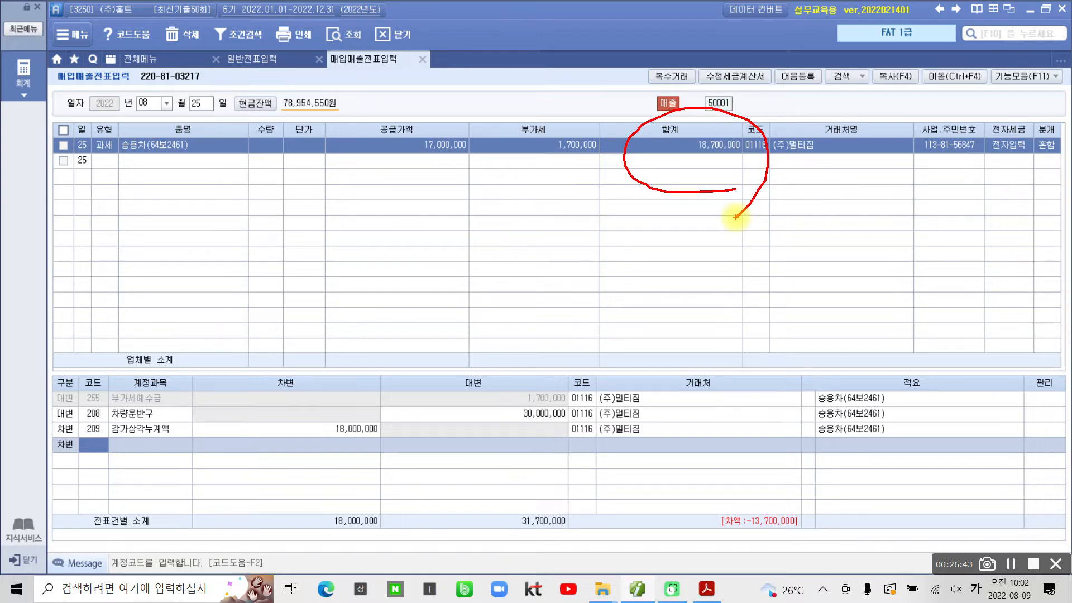
key(Escape)
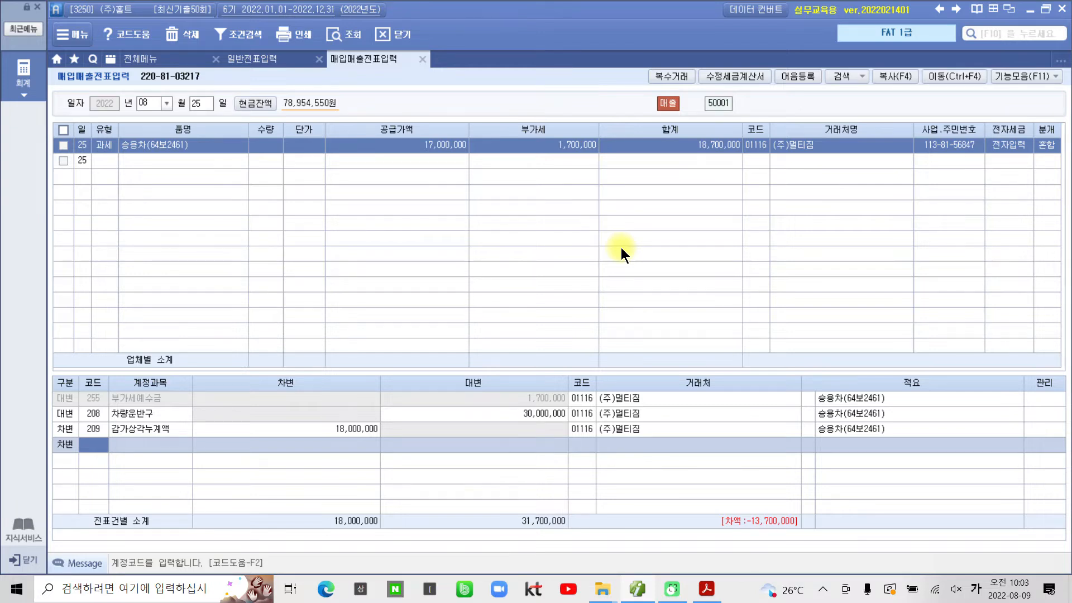
text(미수)
key(Return)
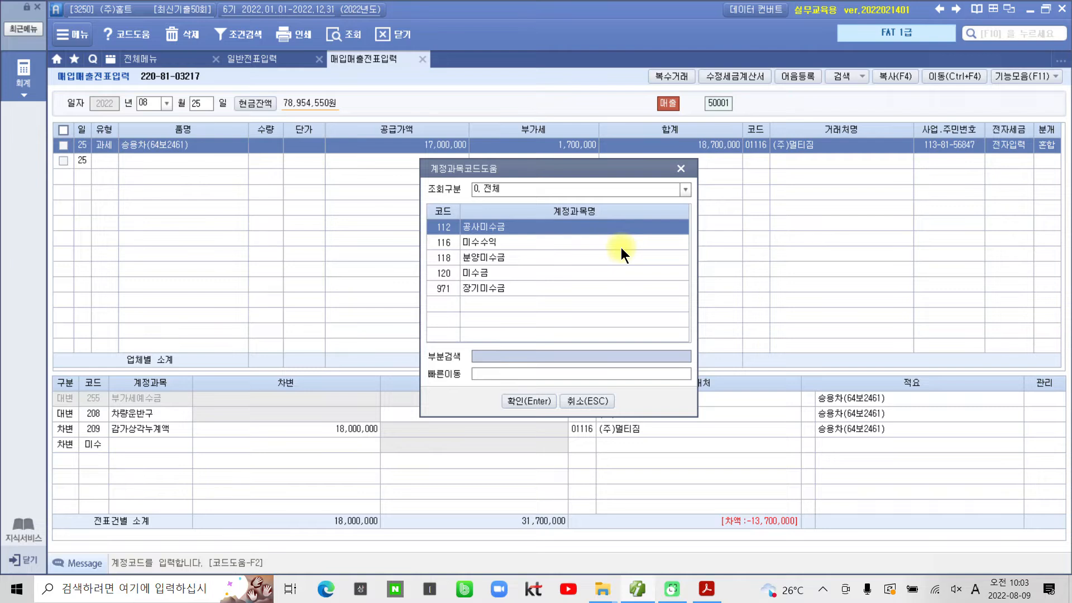
key(Down)
key(Down)
key(Down)
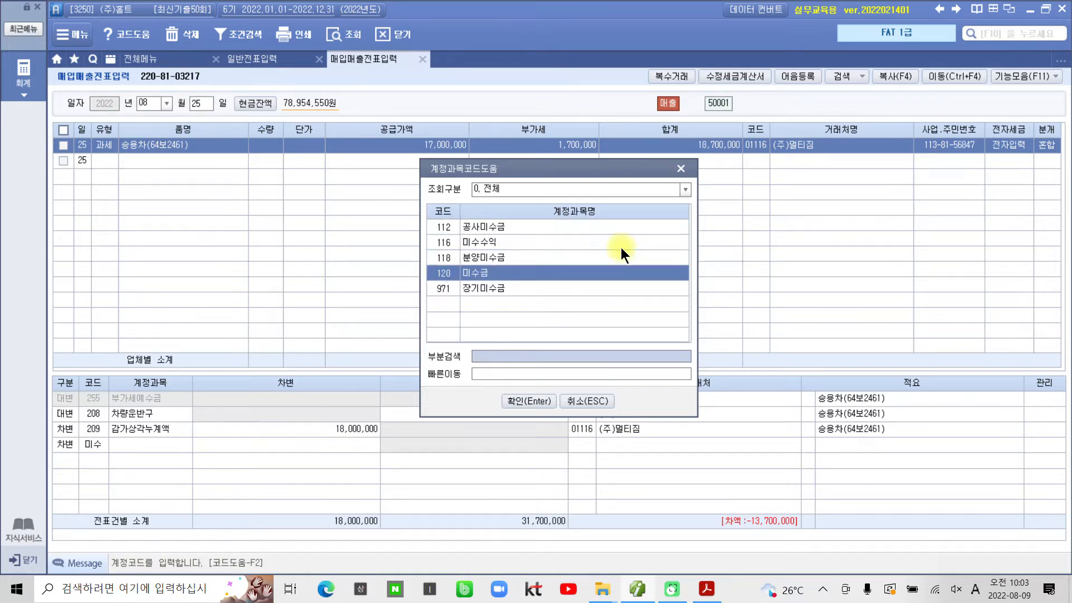
key(Return)
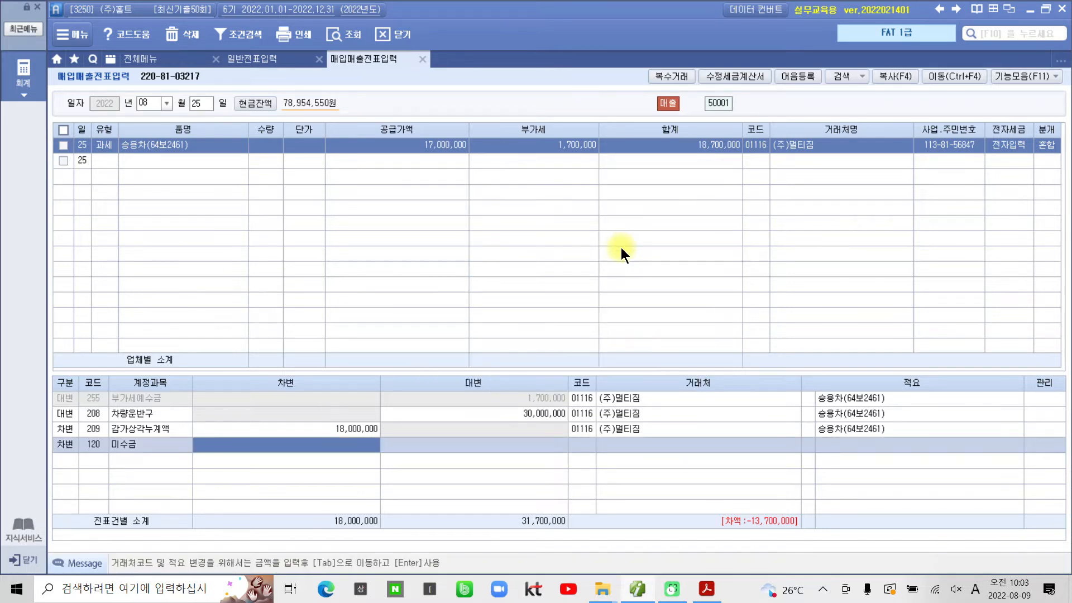
text(18700000)
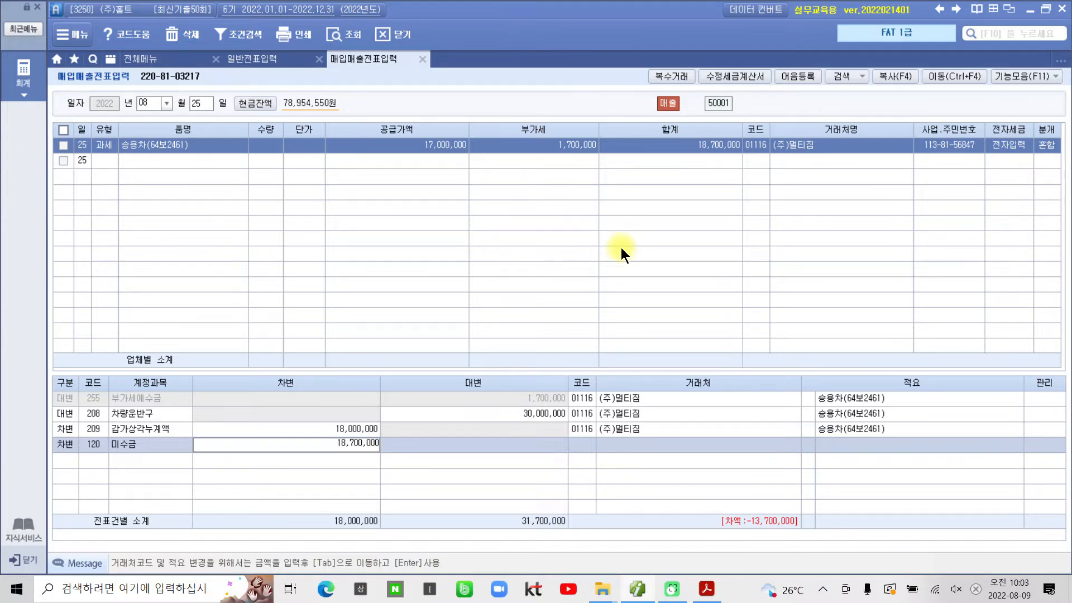
key(Return)
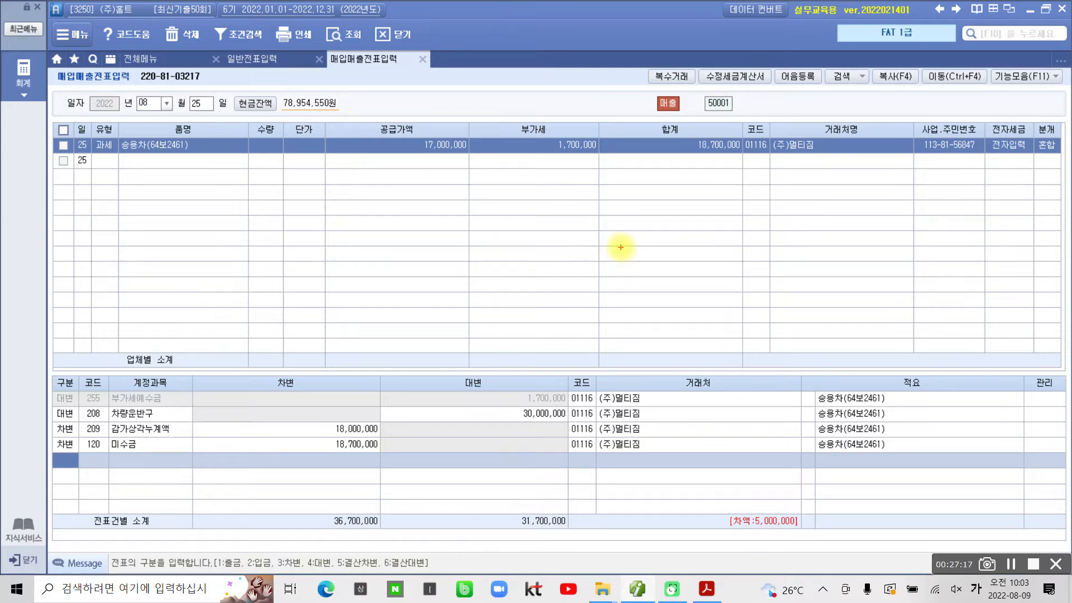
Step: Add a credit line for account 914 유형자산처분이익 with 5,000,000 to balance the vehicle sale's journal entry
mouse_move(819, 537)
mouse_down()
mouse_move(682, 501)
mouse_move(831, 522)
mouse_move(814, 549)
mouse_up()
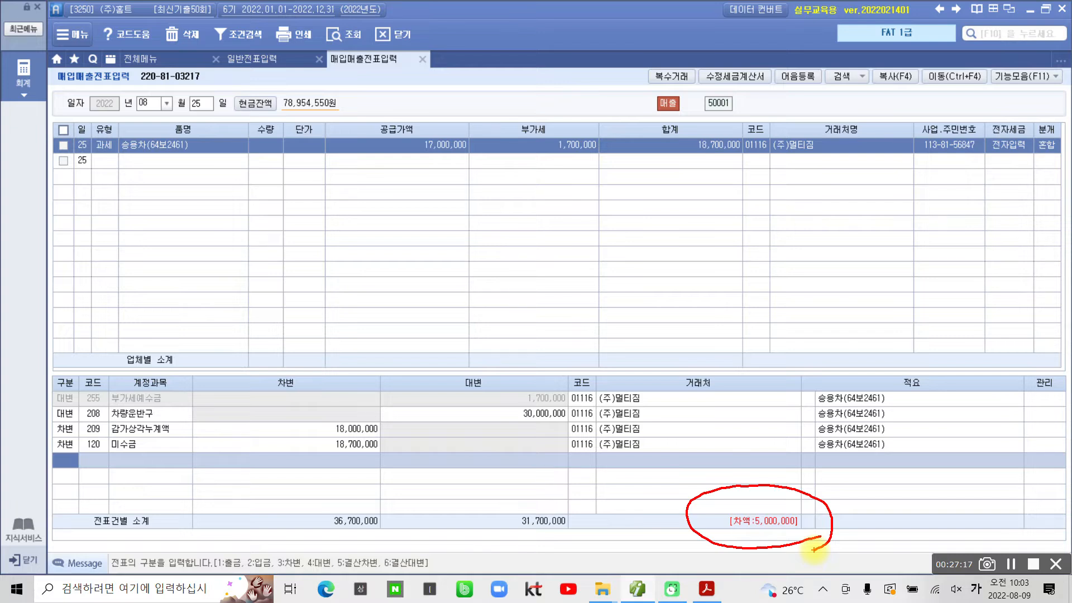
key(Escape)
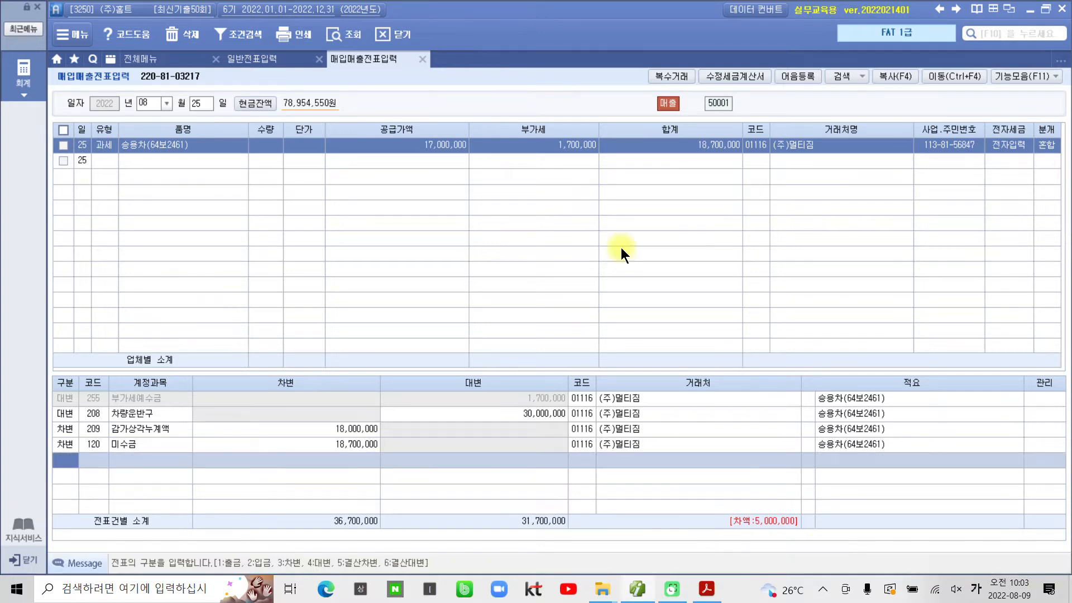
text(4)
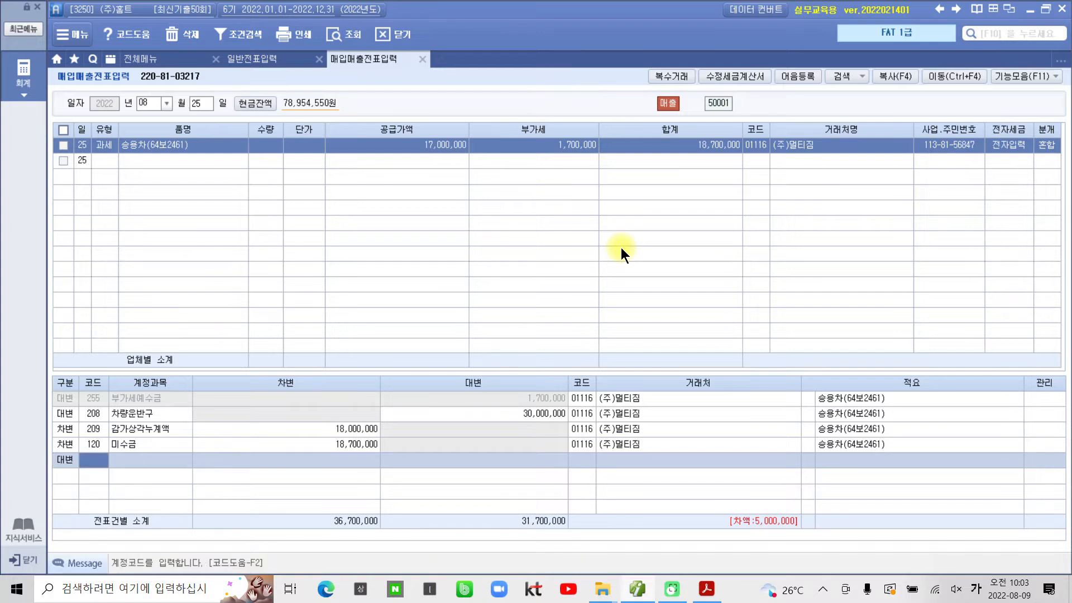
text(유형)
key(Return)
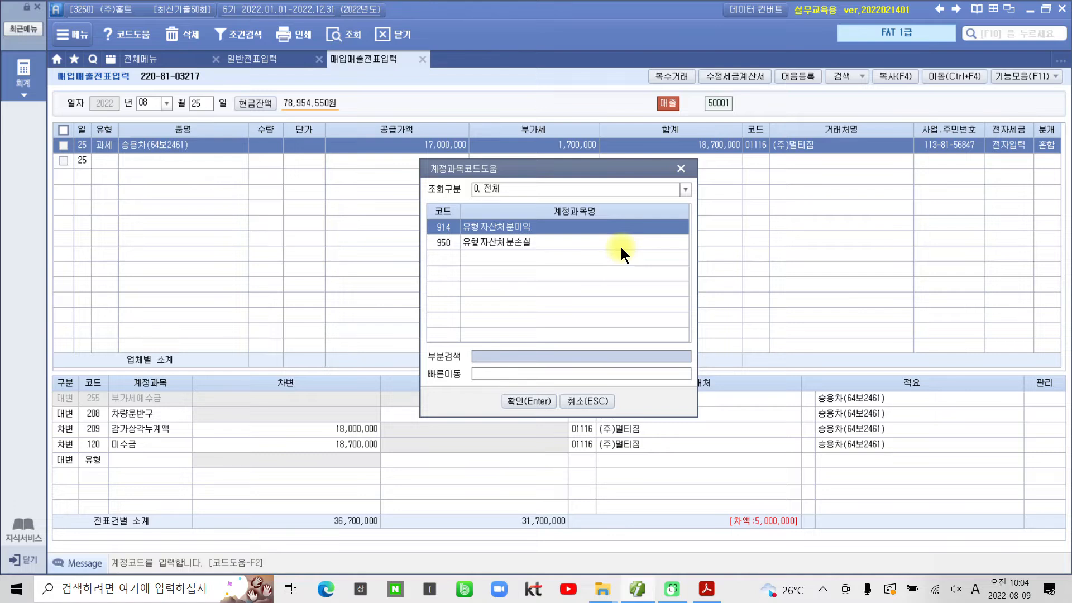
key(Return)
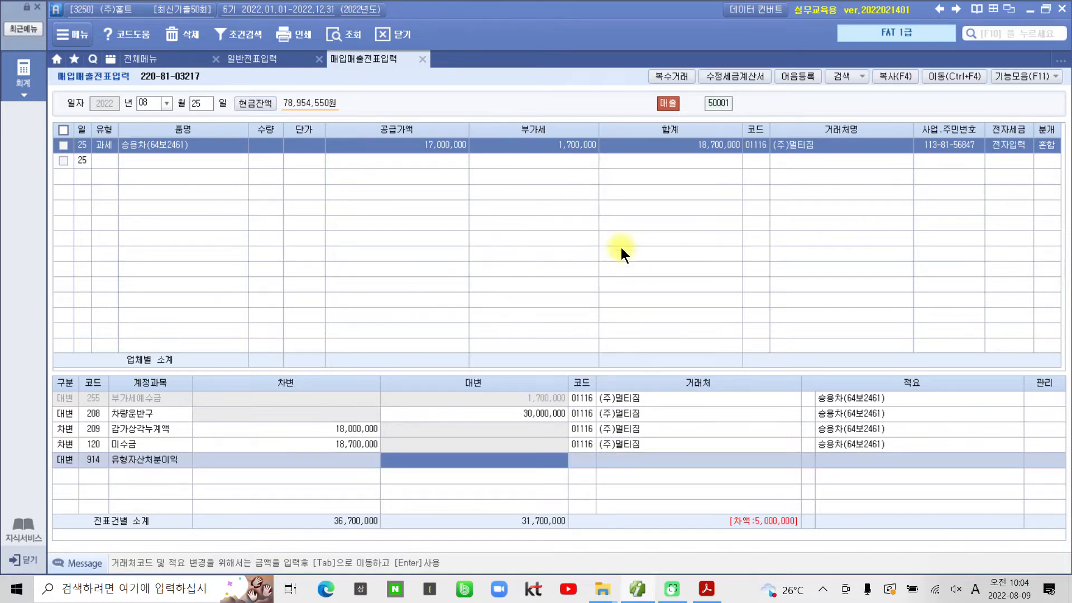
text(5000000)
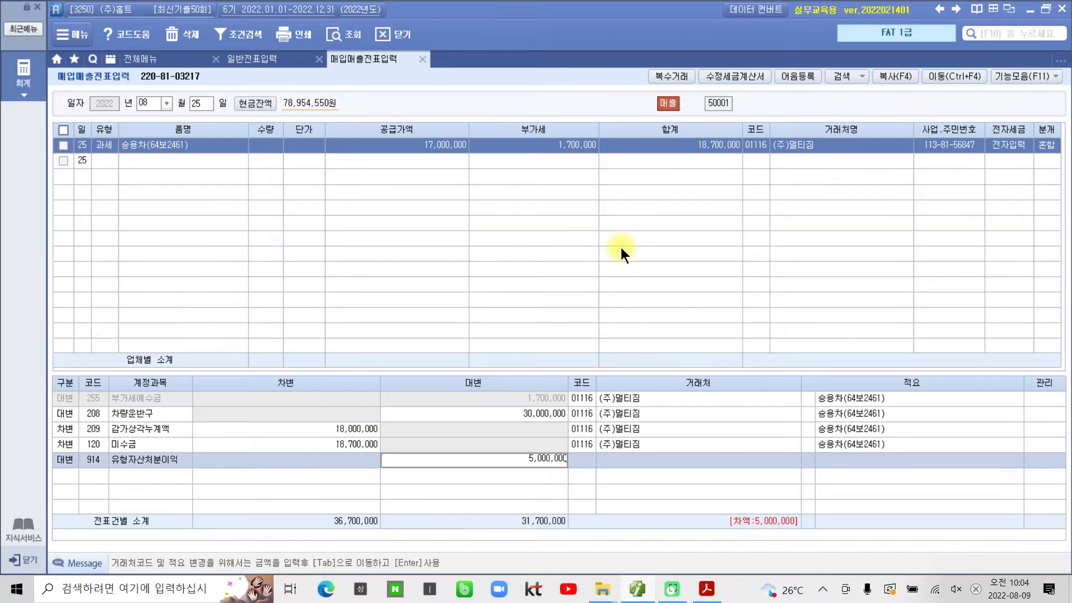
key(Return)
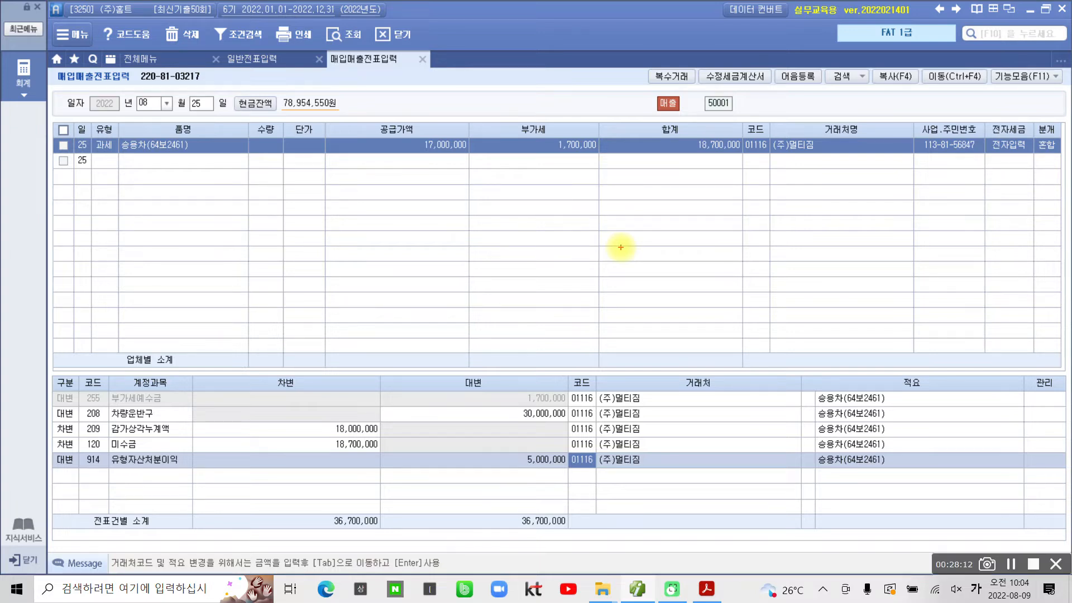
mouse_move(642, 510)
mouse_down()
mouse_move(678, 444)
mouse_move(658, 479)
mouse_up()
mouse_move(335, 496)
mouse_down()
mouse_move(304, 549)
mouse_move(332, 503)
mouse_up()
mouse_move(531, 481)
mouse_down()
mouse_move(503, 514)
mouse_move(517, 466)
mouse_up()
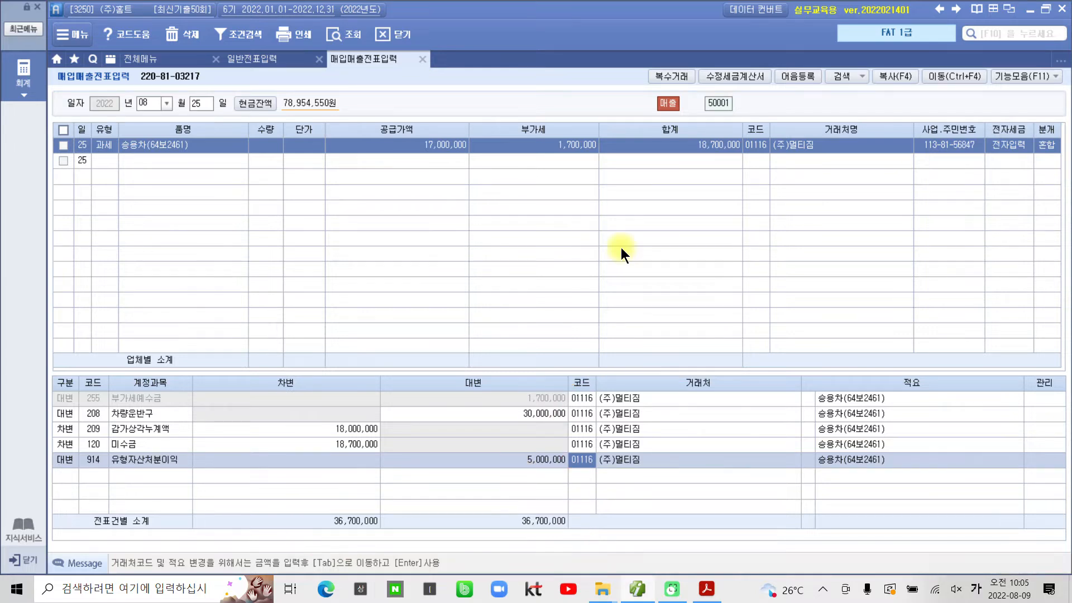
Step: Switch to the exam PDF in Acrobat Reader and examine the 전자계산서 of the fourth question, 매입거래, on the following page
click(703, 591)
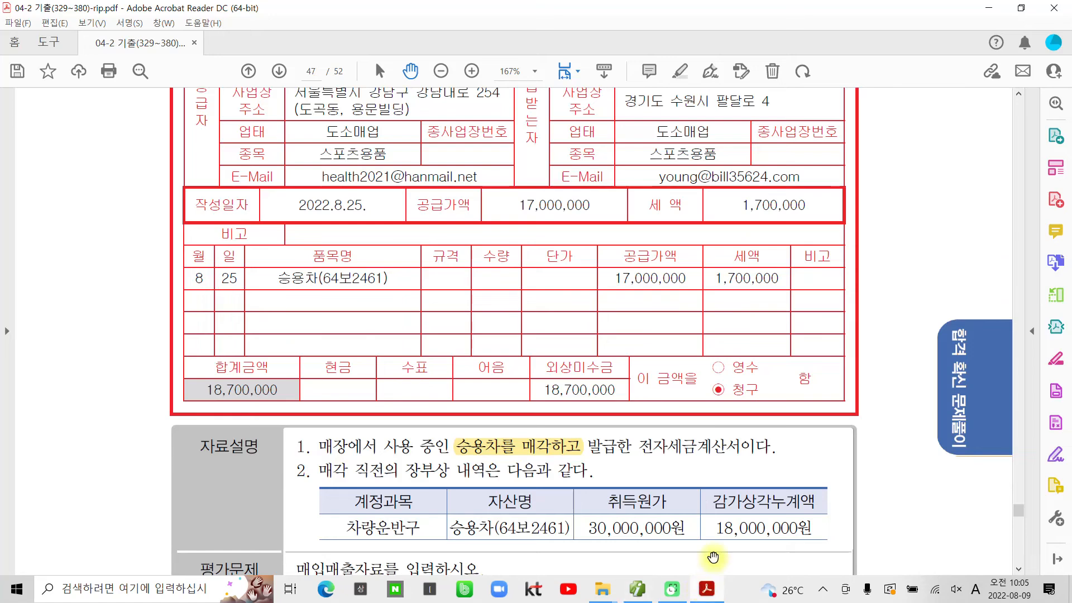
scroll(614, 516, down, 12)
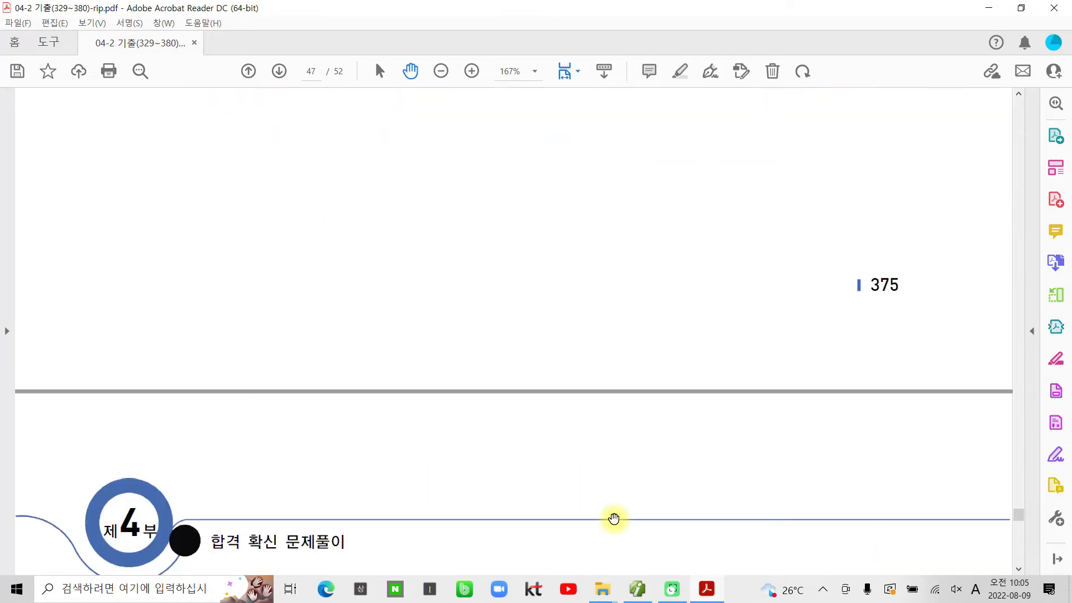
scroll(613, 519, down, 3)
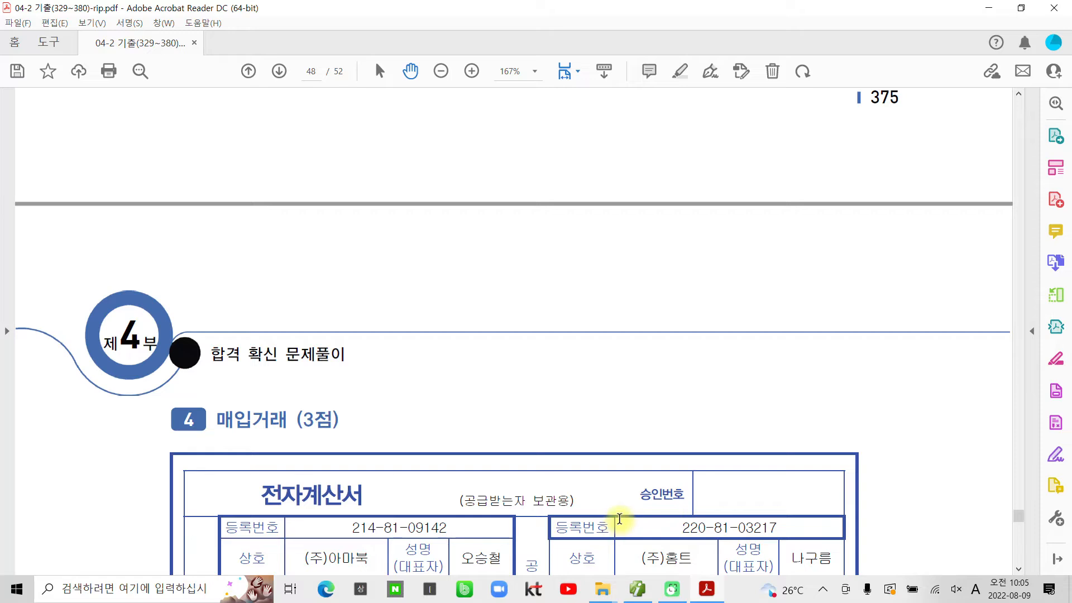
scroll(397, 474, down, 7)
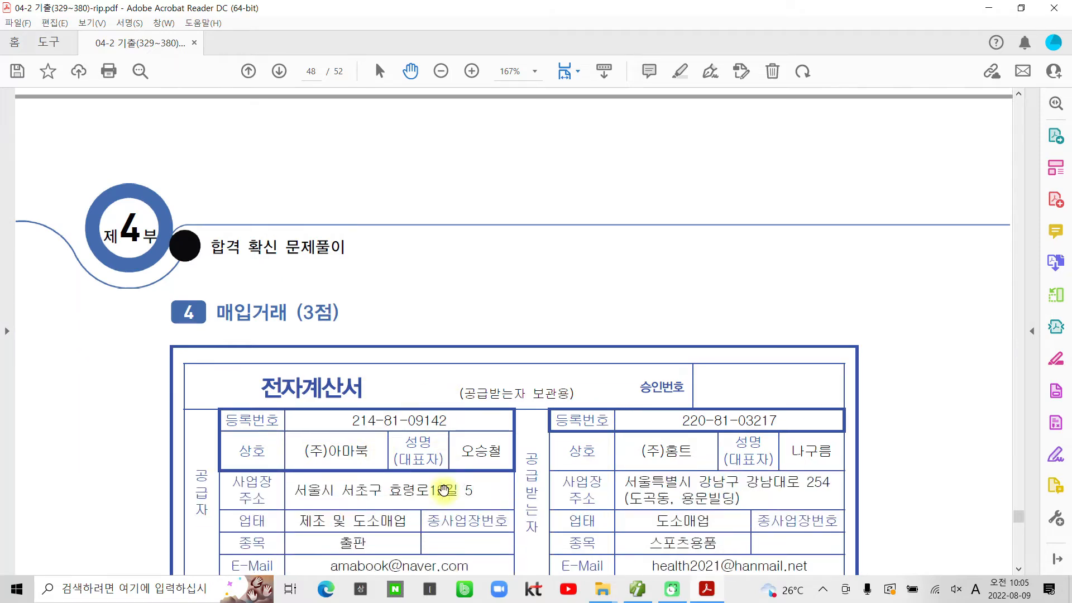
scroll(440, 491, down, 6)
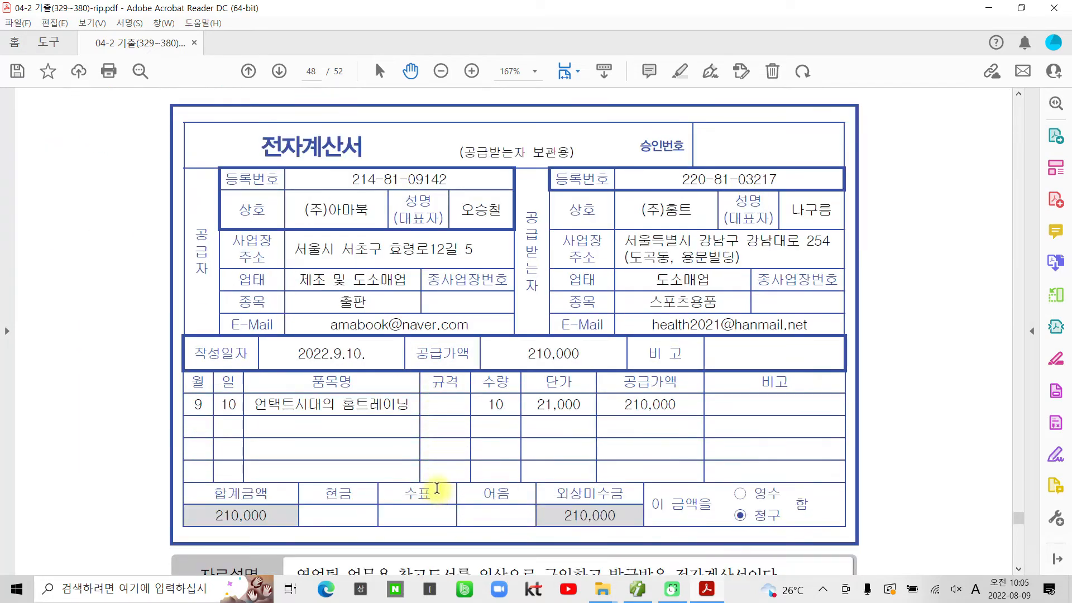
mouse_move(388, 168)
mouse_down()
mouse_move(335, 180)
mouse_move(389, 132)
mouse_move(397, 162)
mouse_move(369, 190)
mouse_up()
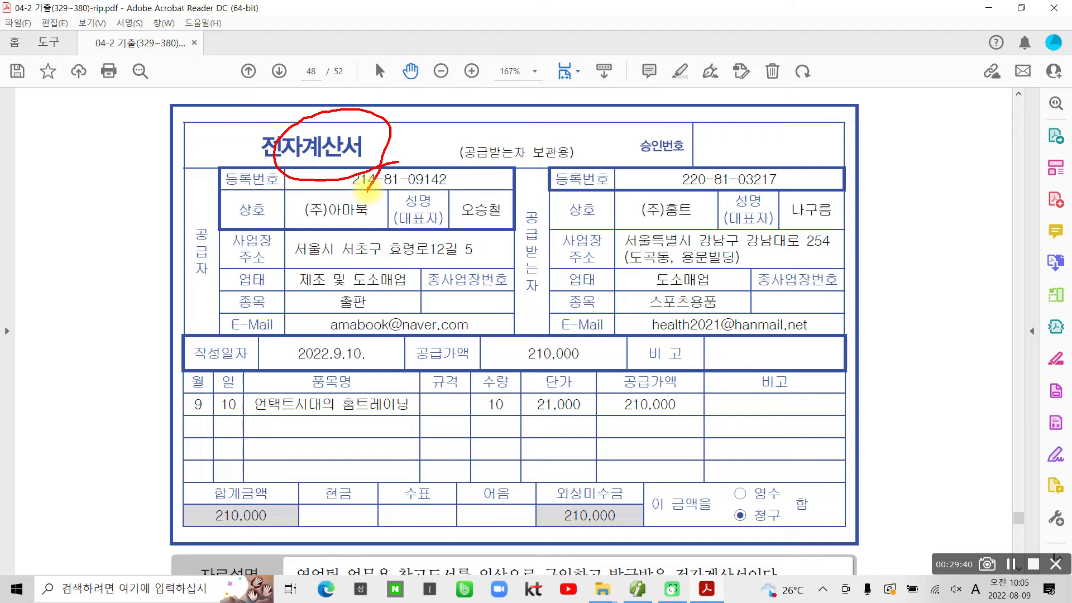
mouse_move(85, 130)
mouse_down()
mouse_move(95, 187)
mouse_move(62, 196)
mouse_up()
mouse_move(77, 152)
mouse_down()
mouse_move(134, 164)
mouse_move(116, 195)
mouse_up()
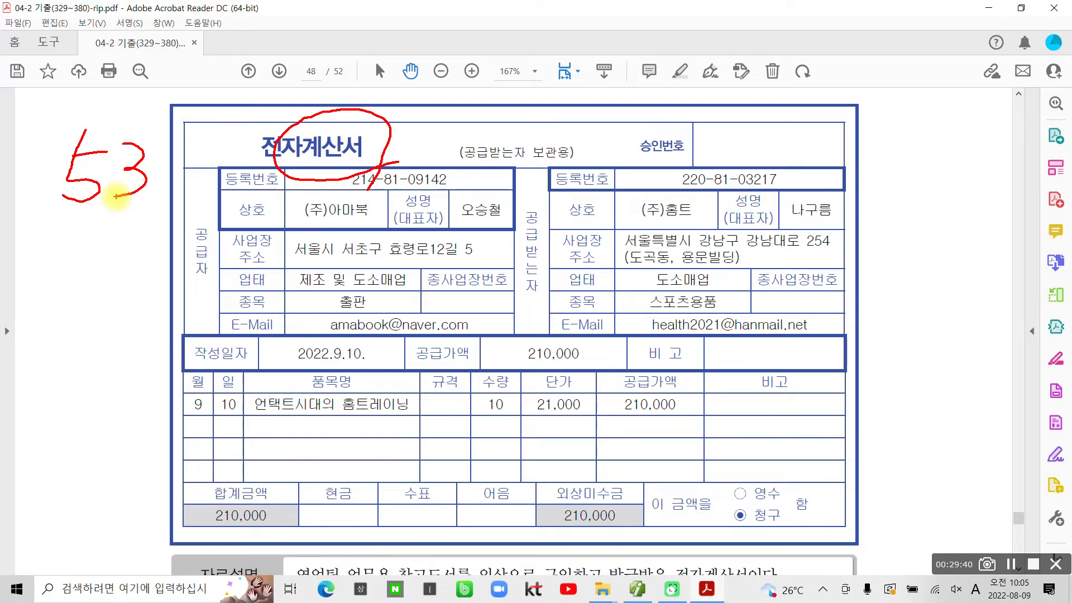
key(Escape)
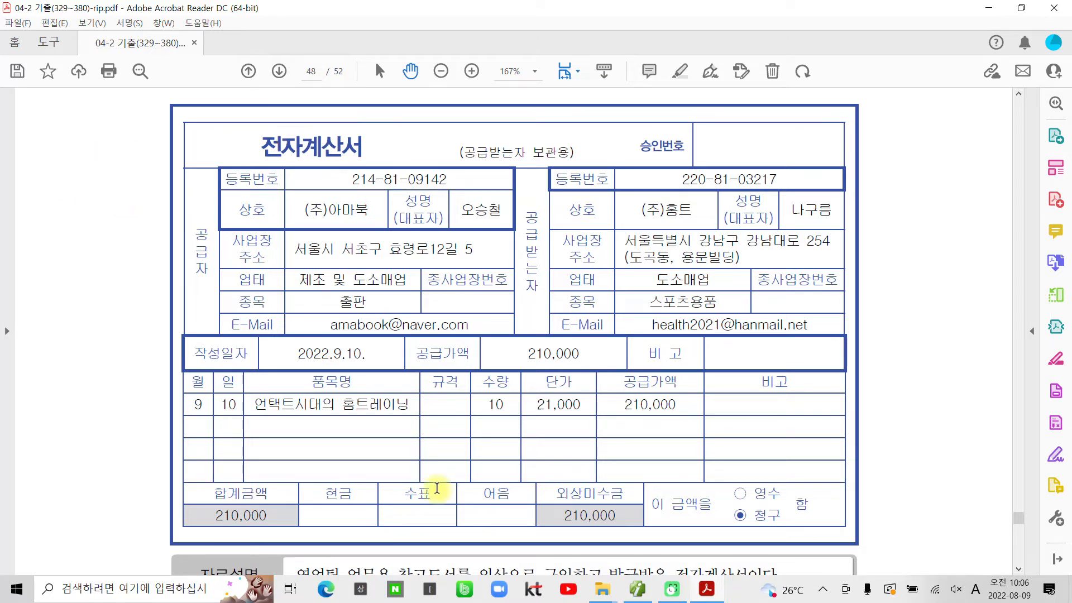
Step: Highlight the words 참고도서를 외상으로 in the 자료설명 of the 매입거래 question
scroll(437, 488, down, 3)
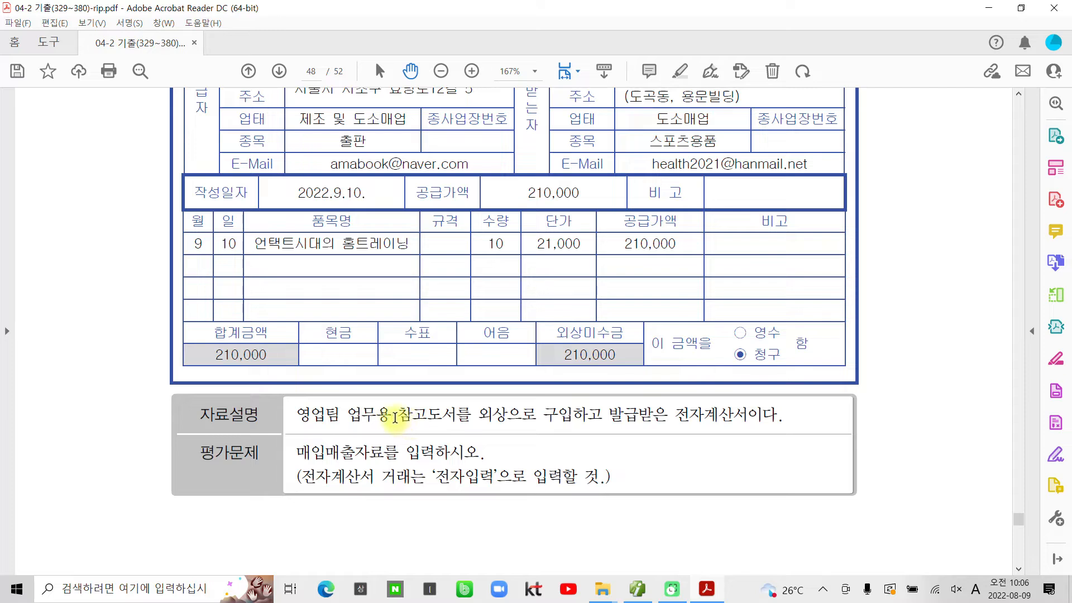
drag(399, 415, 536, 418)
right_click(516, 419)
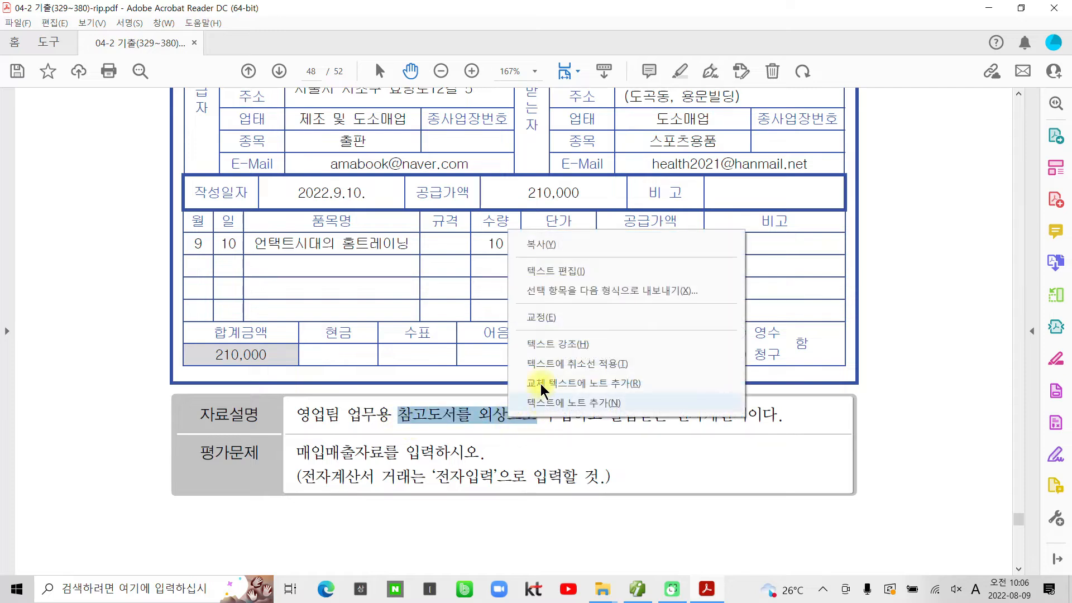
click(545, 344)
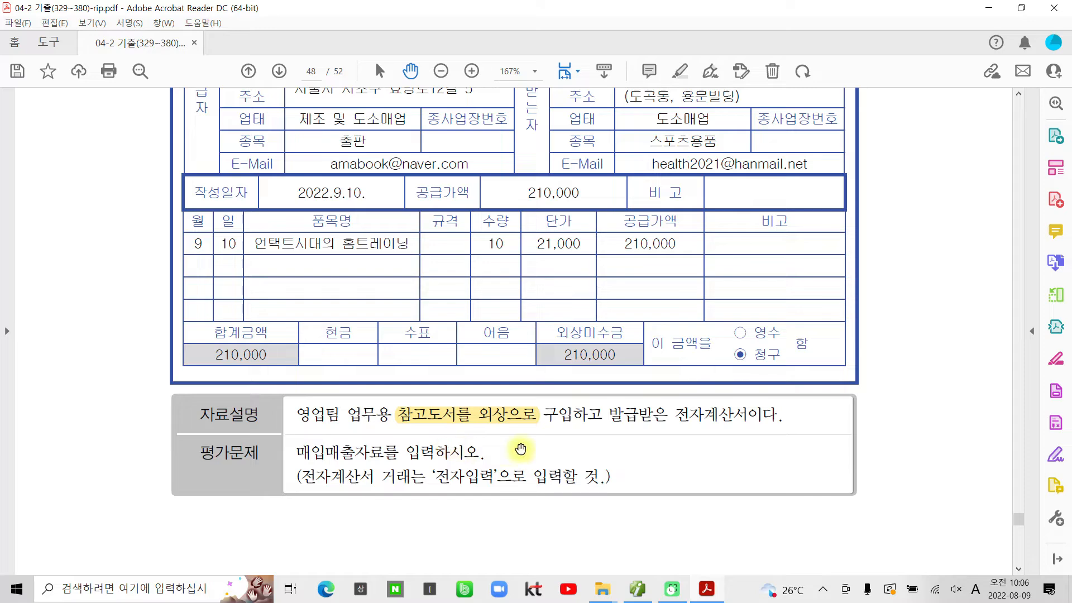
Step: Check the 전자계산서 in the PDF, switch to the accounting program and set the 매입매출전표입력 date to September 10
scroll(520, 449, up, 2)
scroll(514, 449, down, 1)
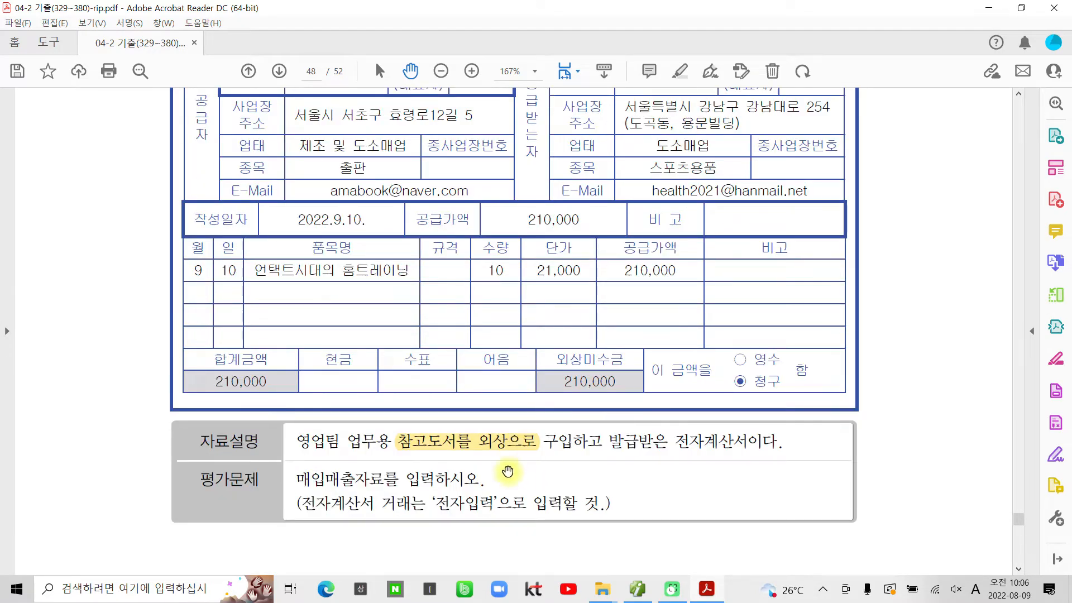
scroll(505, 471, down, 1)
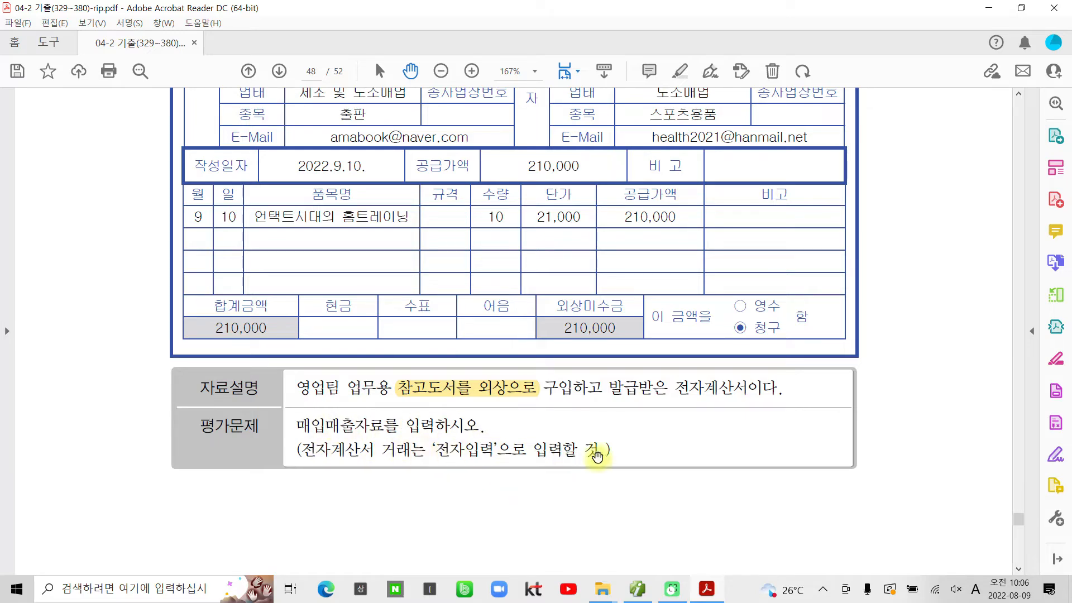
scroll(597, 457, up, 3)
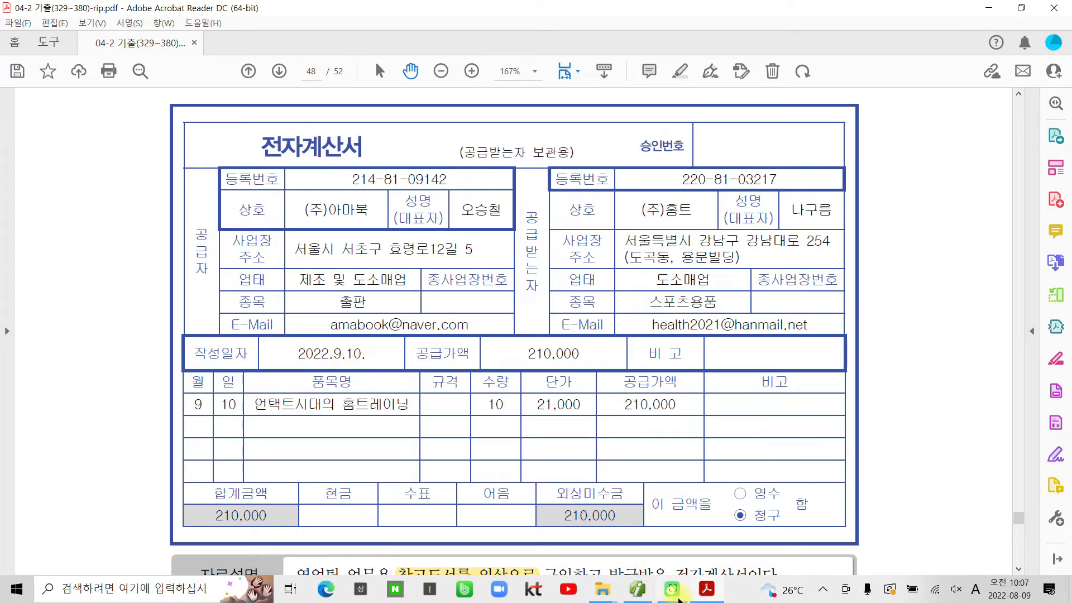
click(637, 589)
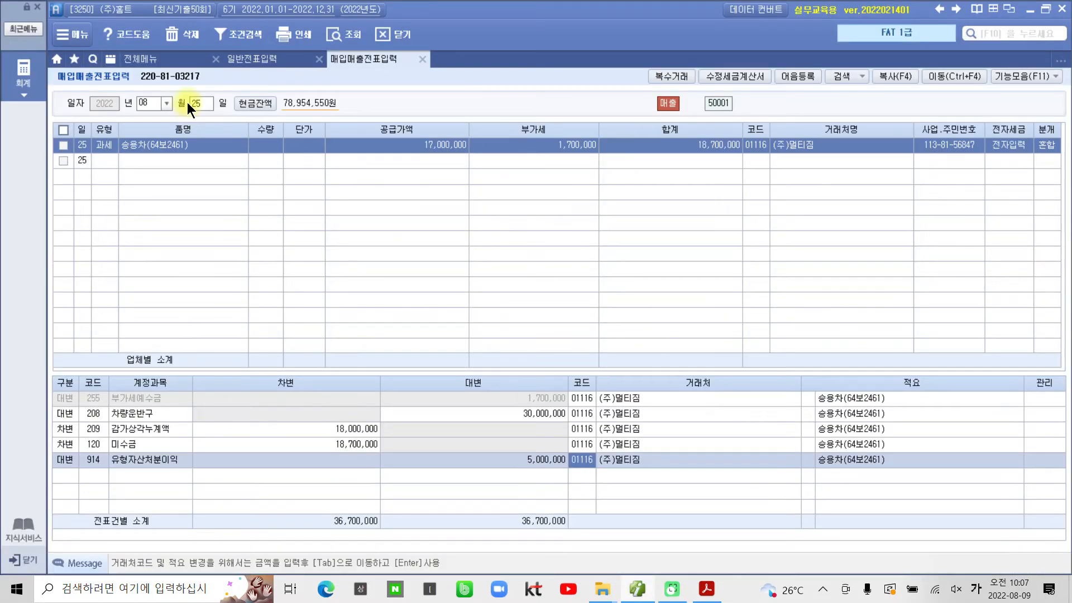
click(170, 104)
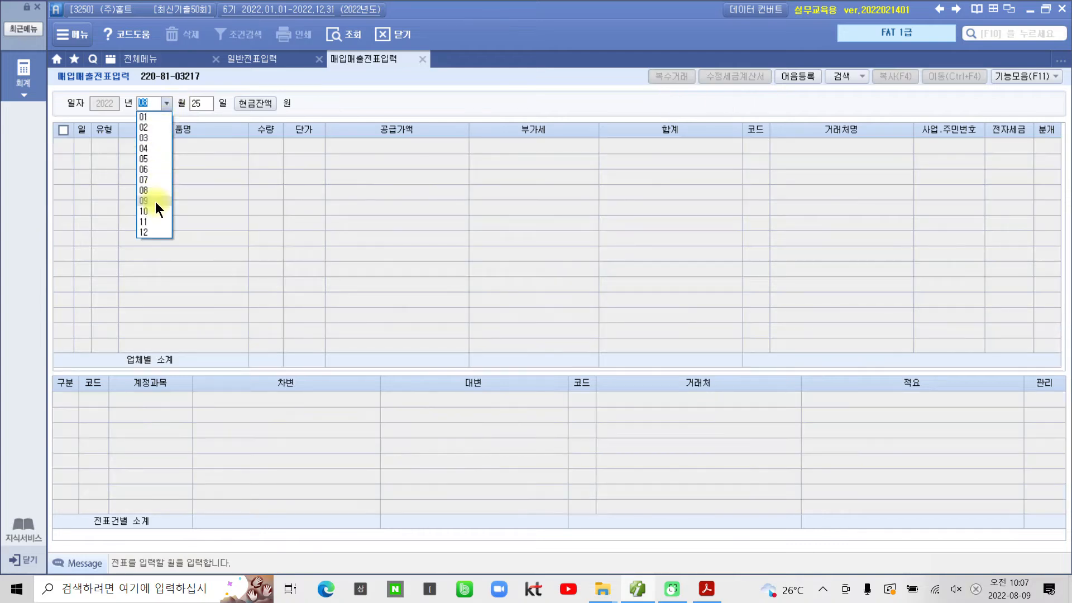
click(155, 201)
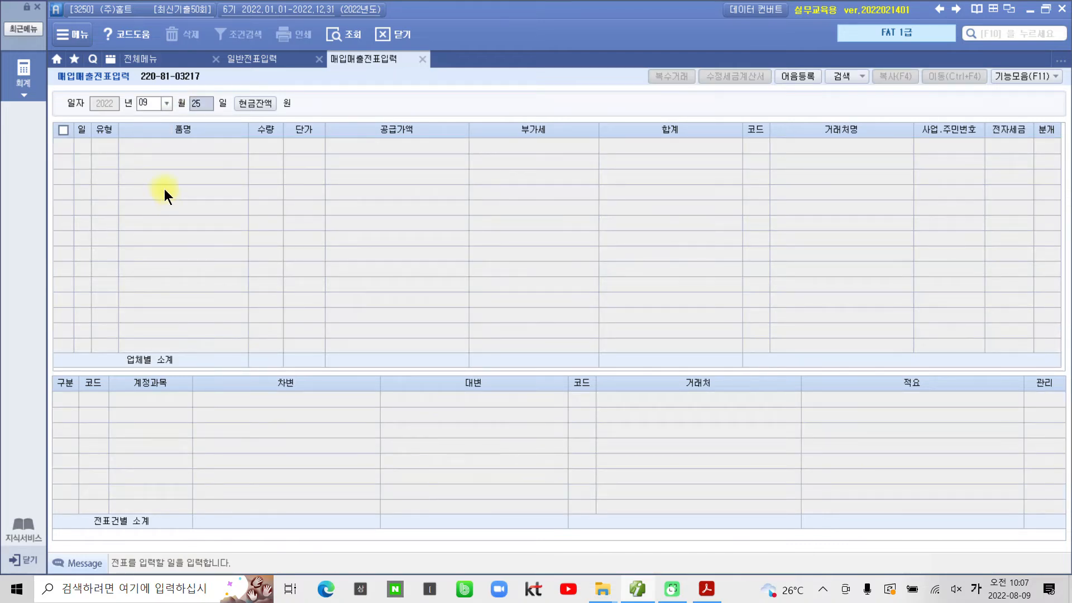
text(10)
key(Return)
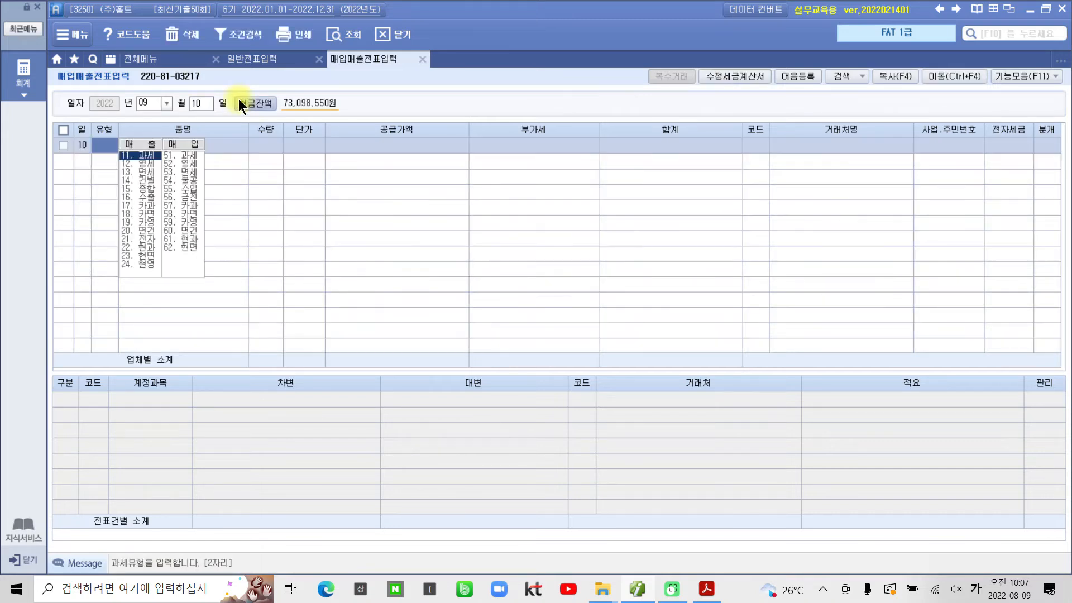
Step: Set the voucher line's type to 53 면세 under purchases and enter the item name 언텍트시대의 홈트레이닝
text(5)
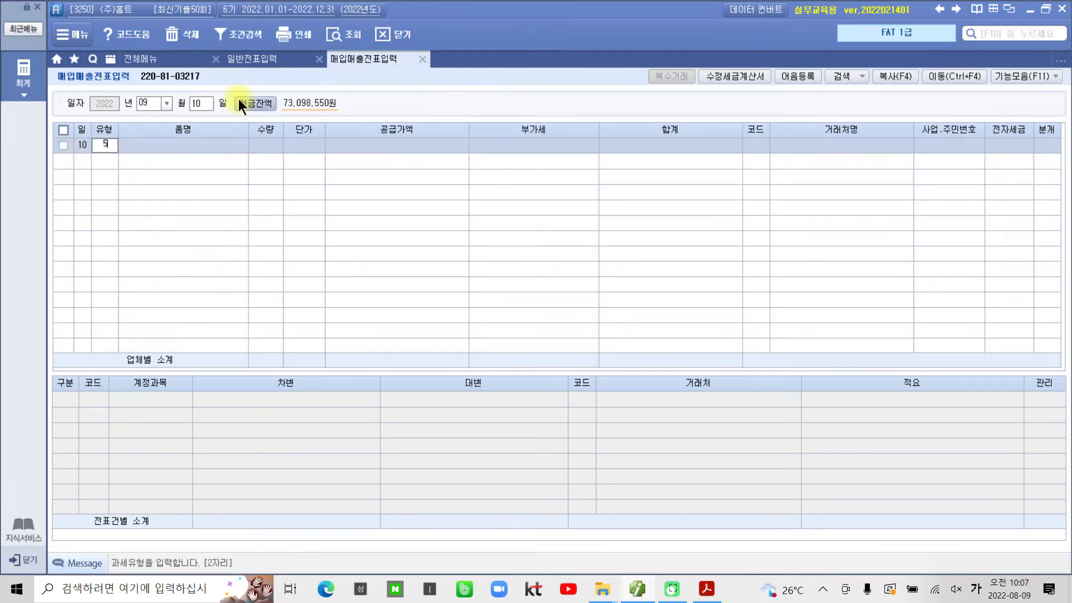
key(Return)
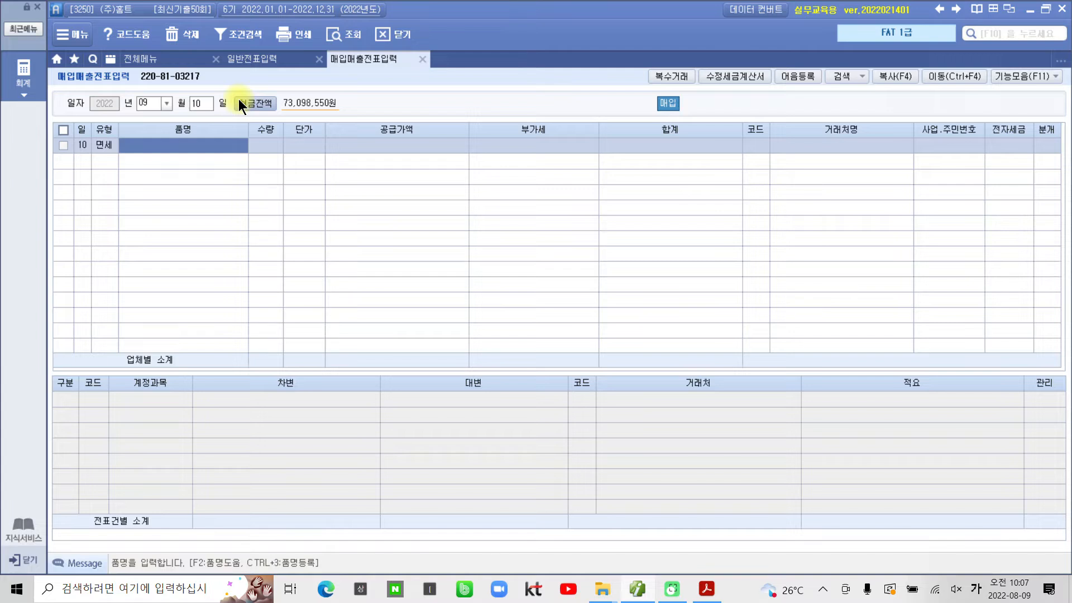
text(언테)
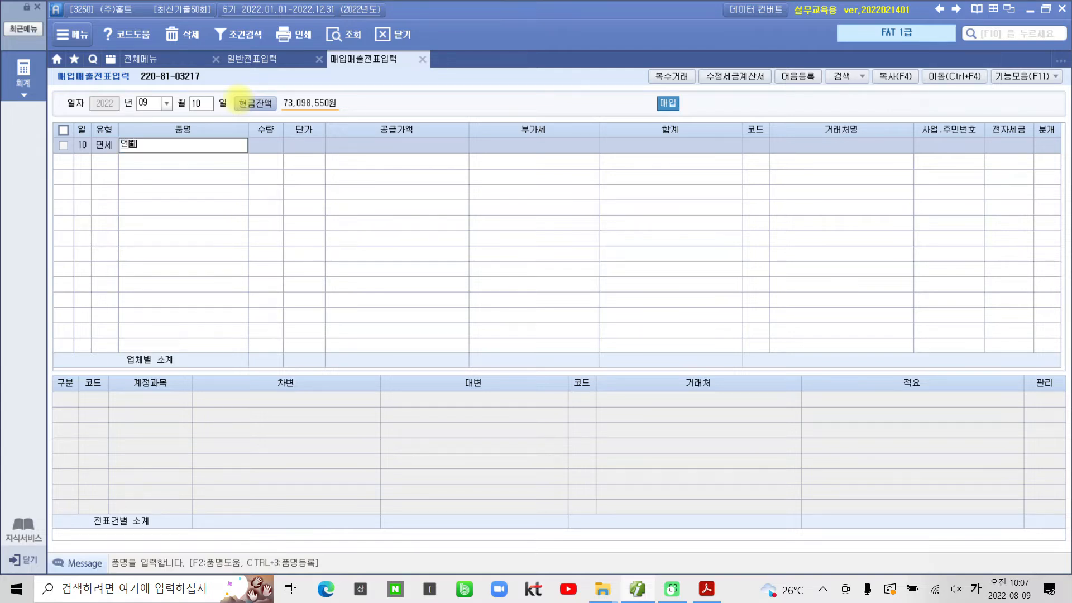
text(ㄱ트)
text(시대의 온)
text(트레이닝)
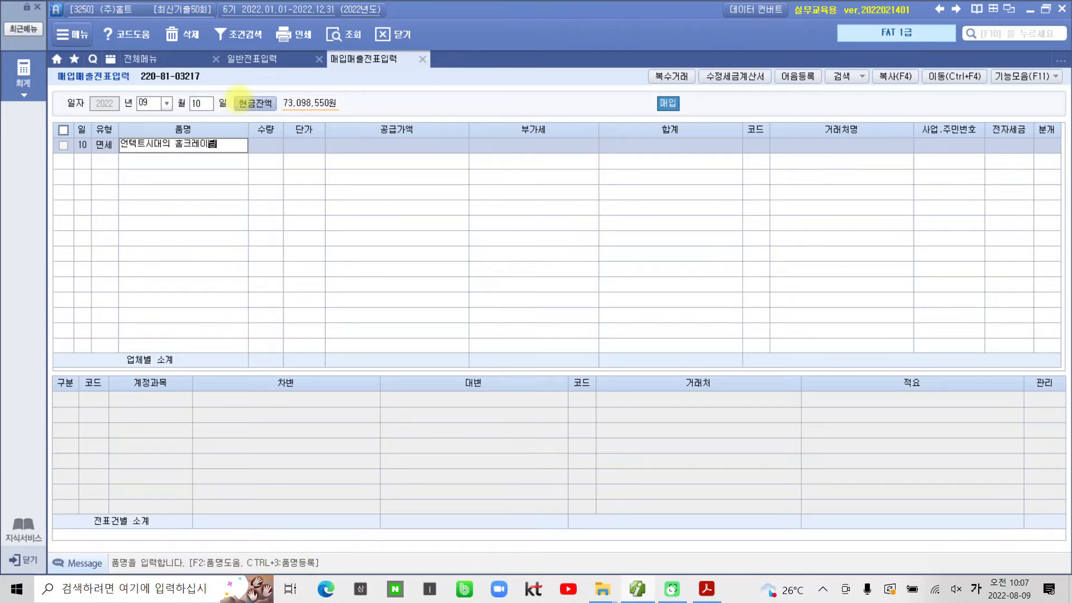
key(BackSpace)
key(BackSpace)
key(BackSpace)
key(BackSpace)
key(BackSpace)
key(BackSpace)
text(ㅌ레이닝)
key(Return)
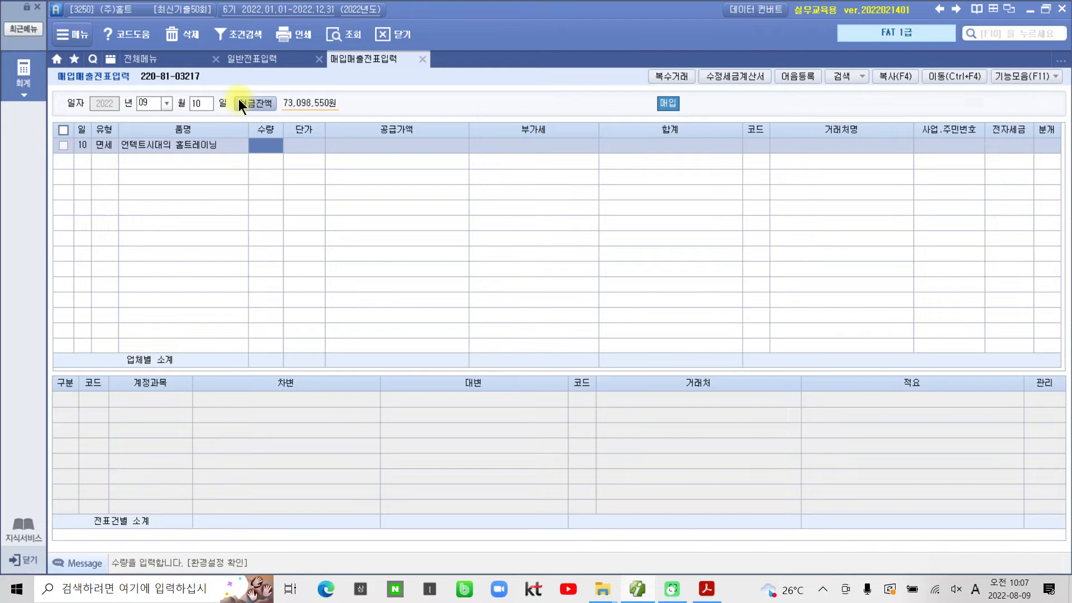
Step: Enter a quantity of 10 and a unit price of 21,000, and accept the calculated supply amount
text(10)
key(Return)
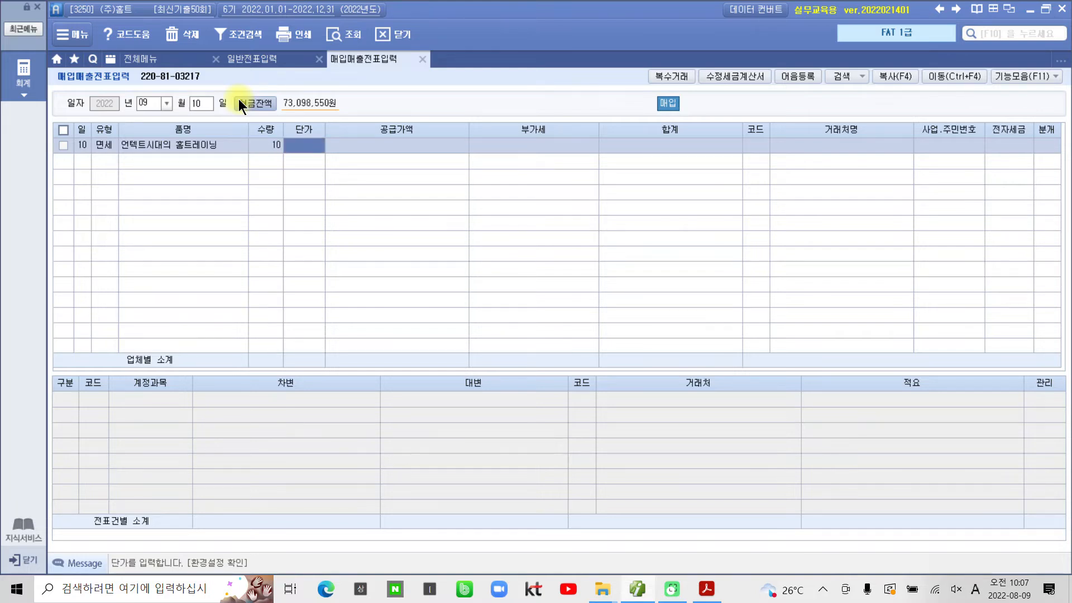
text(210000)
key(Return)
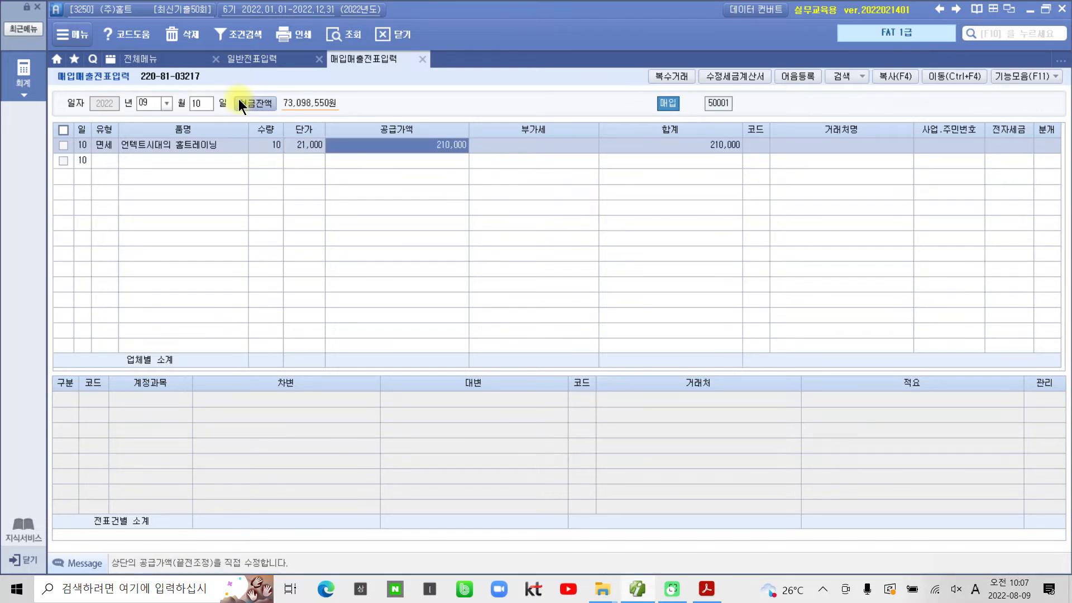
key(Return)
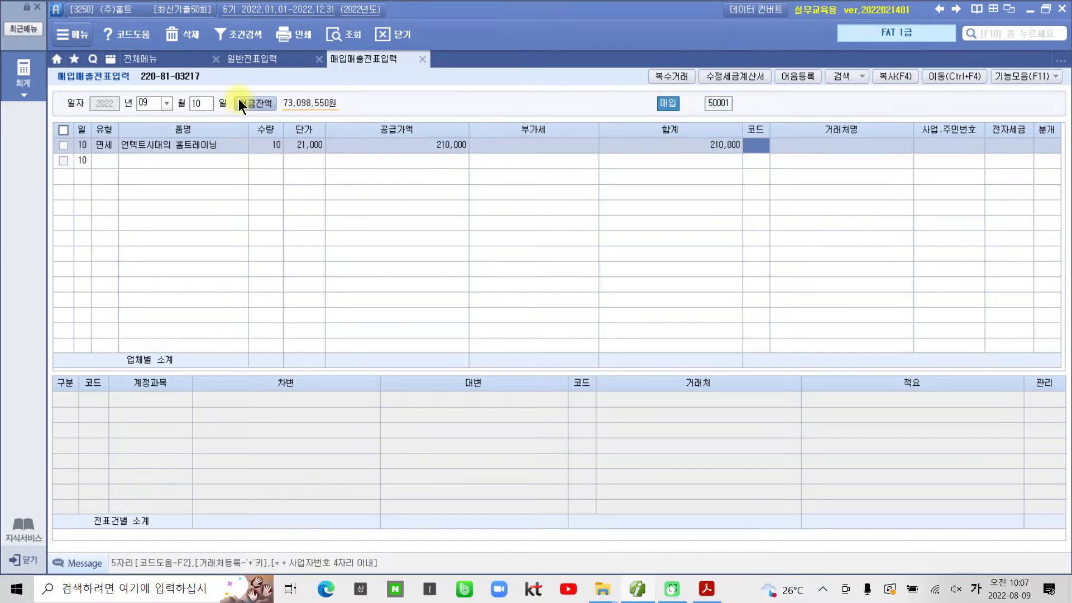
Step: Look up 아마 as the trading partner and assign (주)아마북 to the voucher line
text(아마)
key(Return)
key(Return)
key(Hangul)
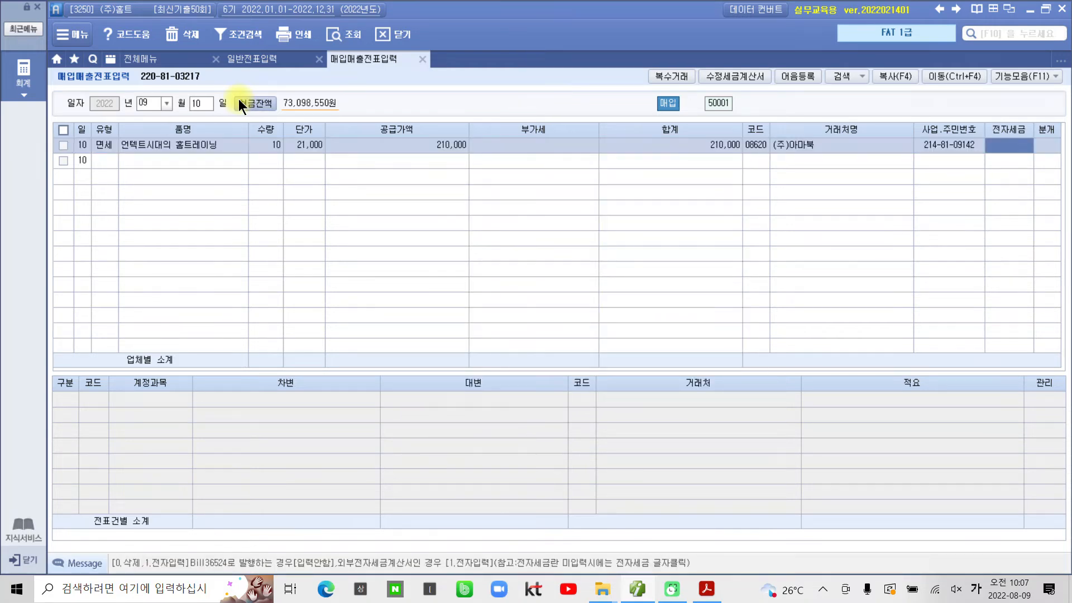
Step: Mark the voucher as 전자입력 and set its journal entry type to 혼합
text(1)
key(Return)
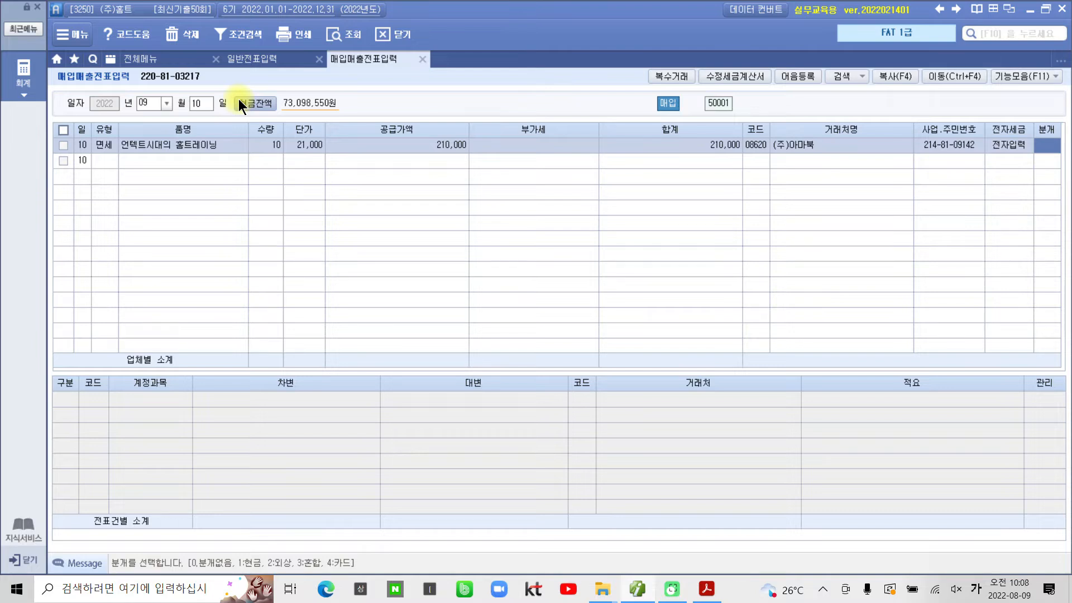
key(3)
key(Return)
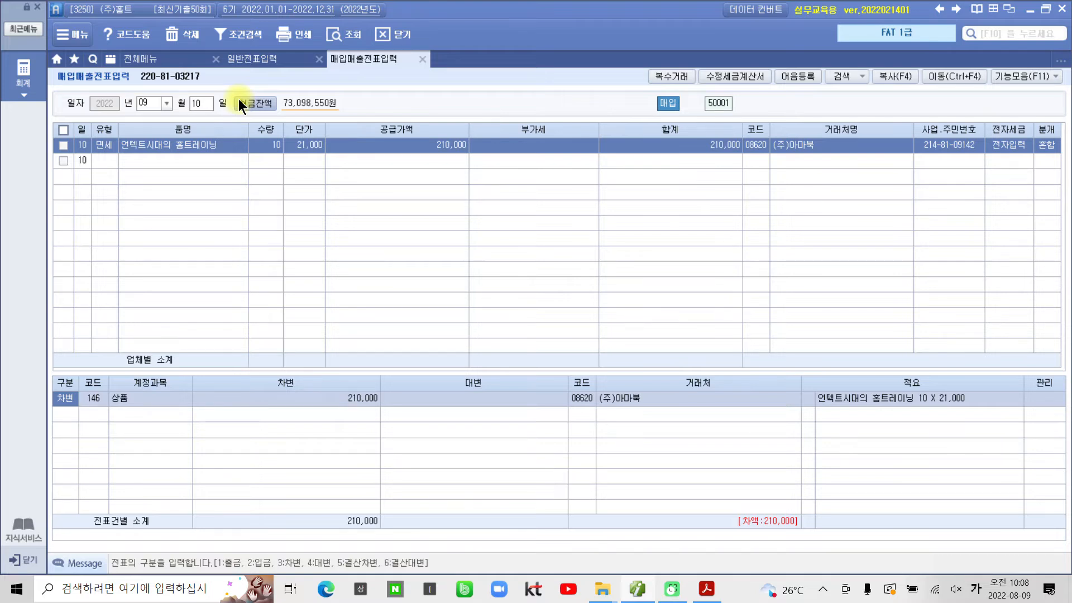
Step: Look up 도서 and change the debit line's account to 826 도서인쇄비, keeping the amount
key(Return)
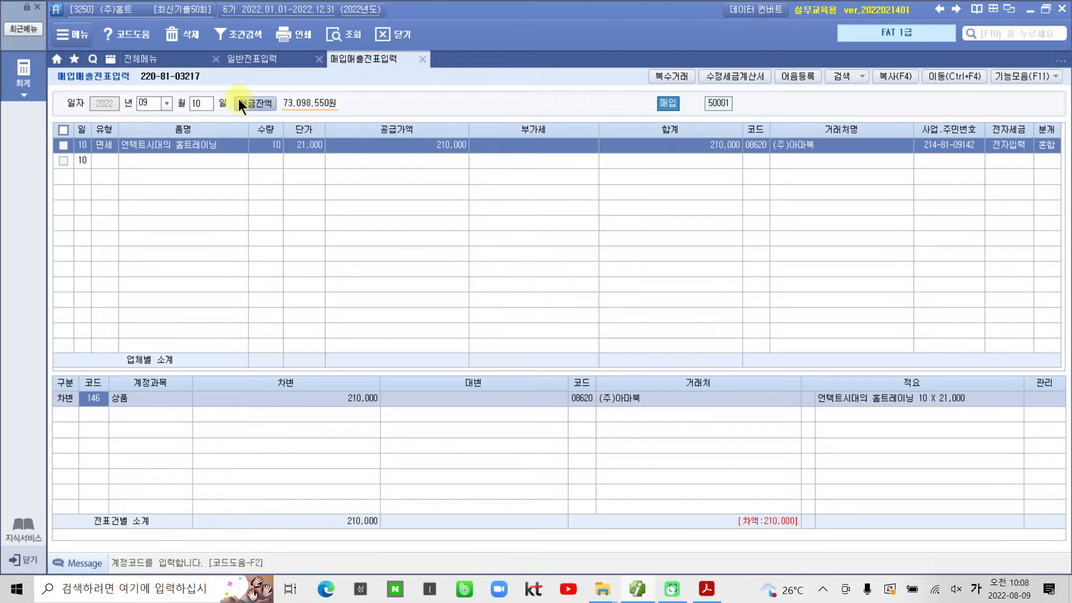
text(도서)
key(Return)
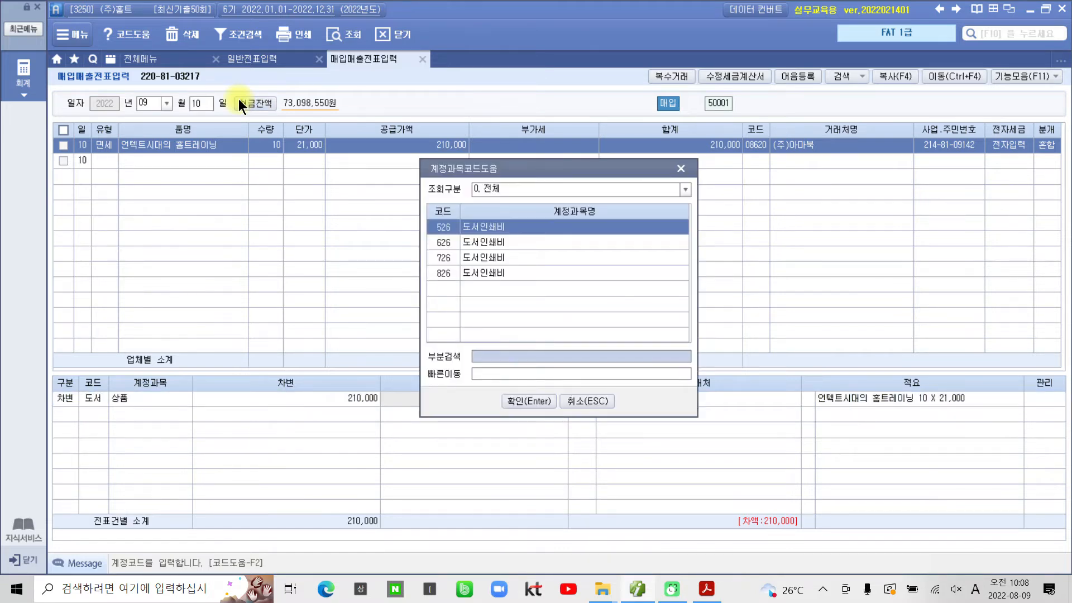
key(Down)
key(Down)
key(Down)
key(Return)
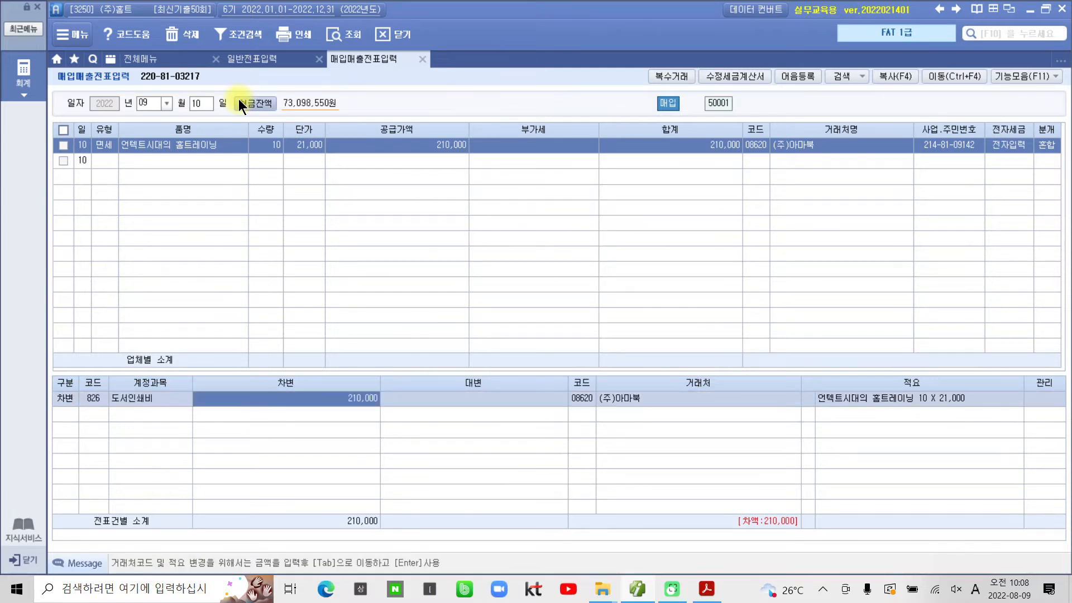
key(Return)
Step: Add a credit line with account 253 미지급금 for 210,000
text(4)
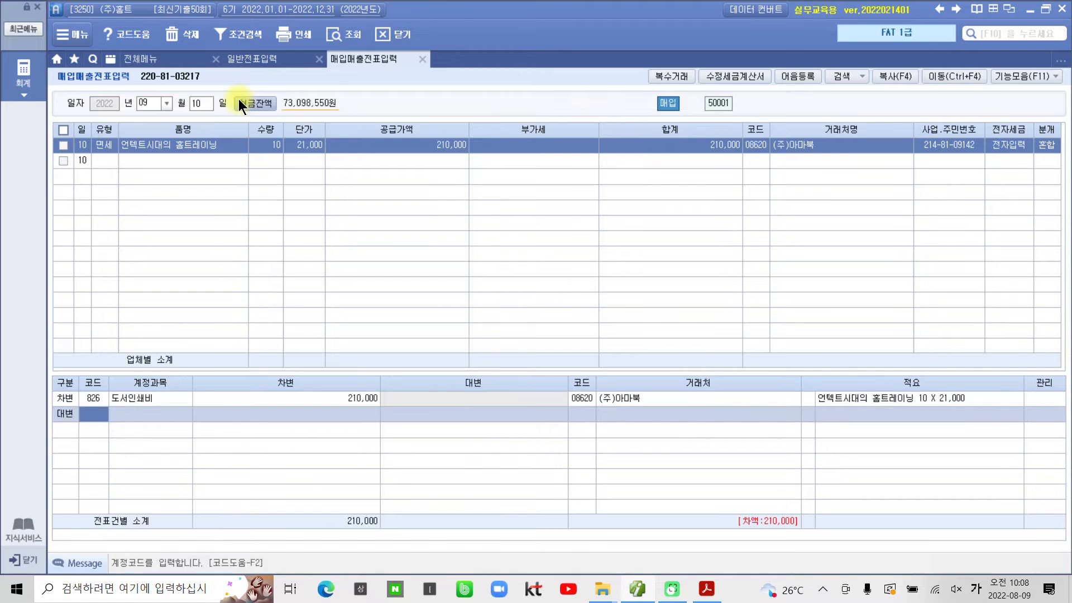
text(253)
key(Return)
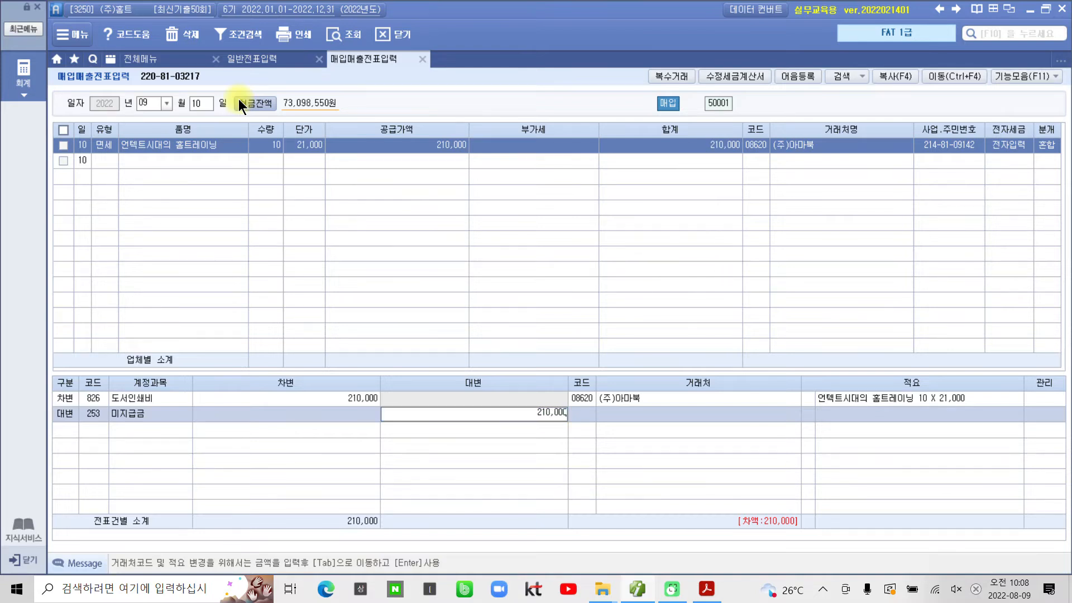
key(Return)
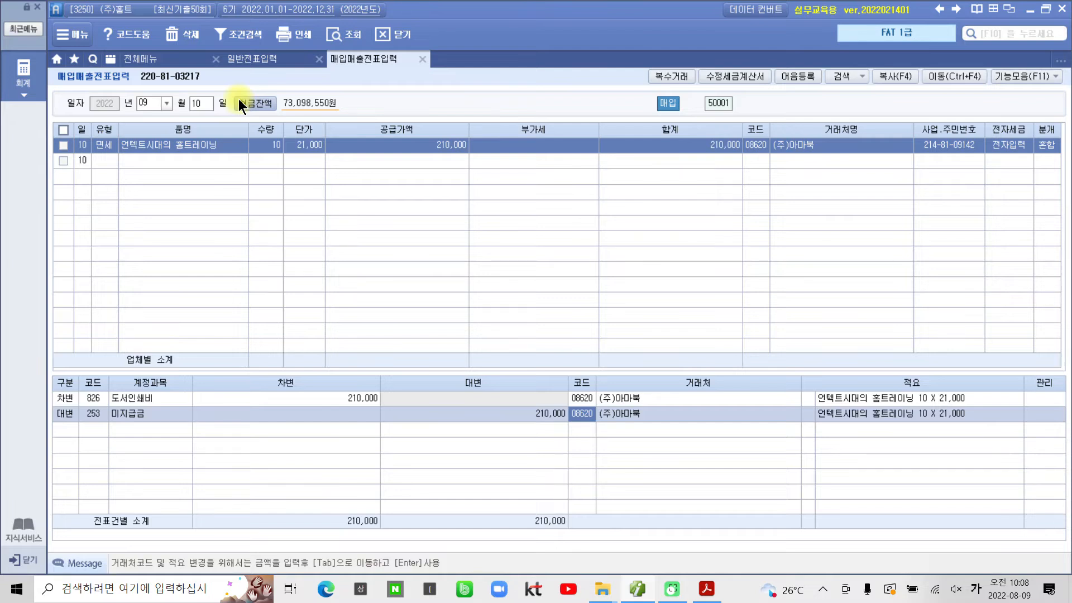
mouse_move(133, 165)
mouse_down()
mouse_move(84, 173)
mouse_move(136, 178)
mouse_up()
mouse_move(103, 210)
mouse_down()
mouse_move(82, 255)
mouse_move(132, 231)
mouse_move(125, 269)
mouse_up()
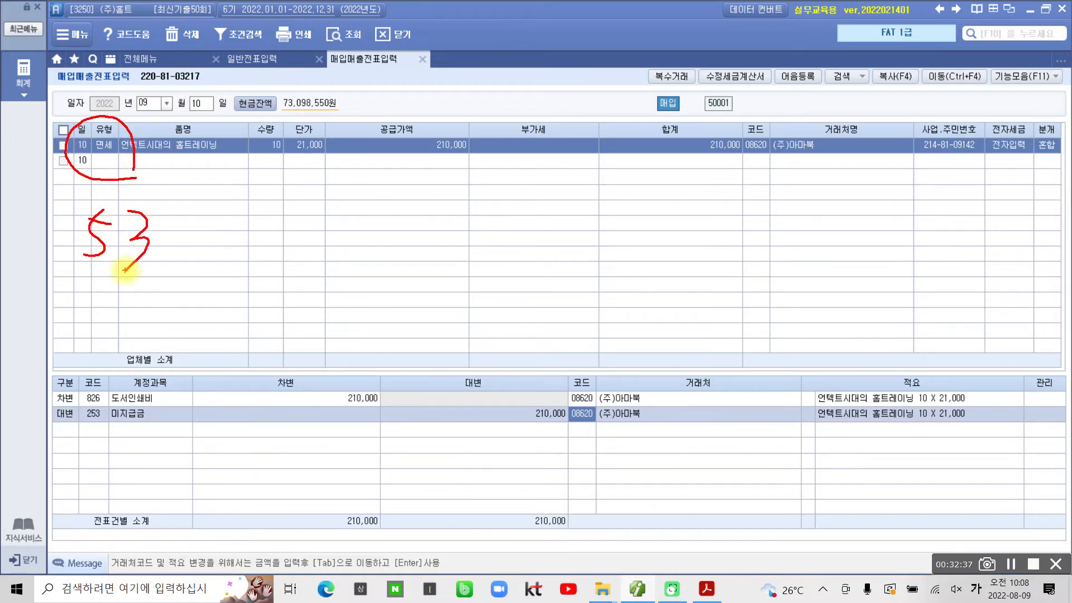
mouse_move(174, 453)
mouse_down()
mouse_move(51, 379)
mouse_move(139, 507)
mouse_up()
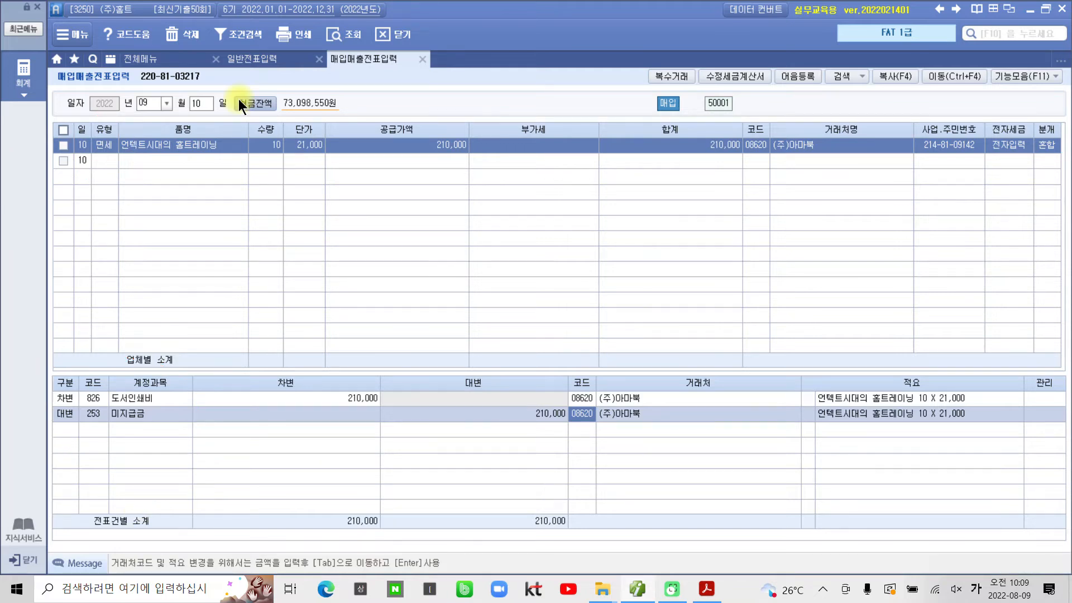
Step: Switch to the PDF in Acrobat Reader and go to question 5, 매출거래, on page 49
click(705, 594)
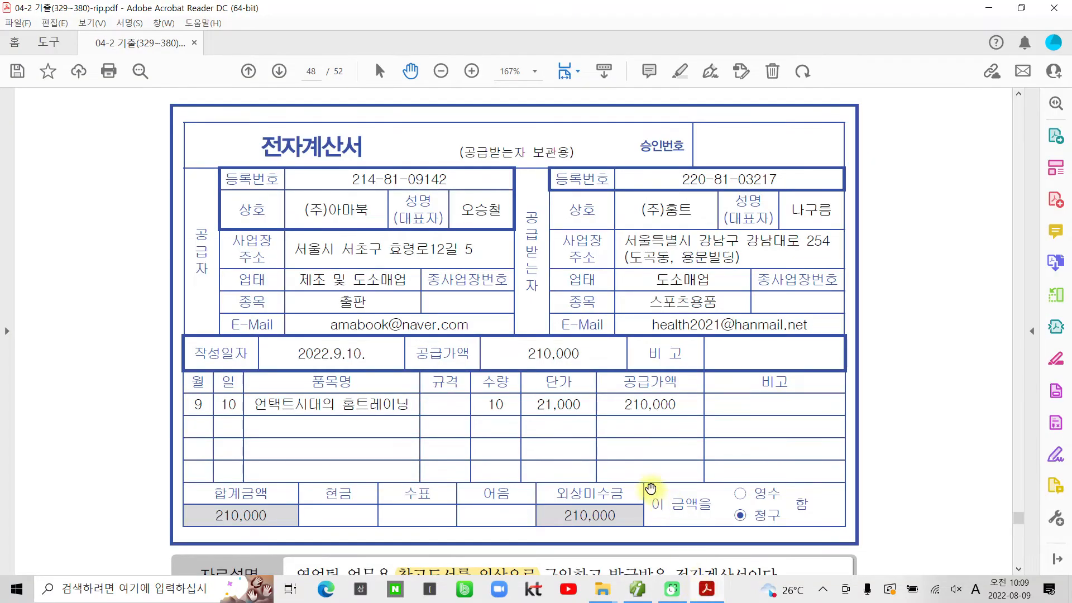
scroll(631, 485, down, 5)
scroll(628, 486, down, 12)
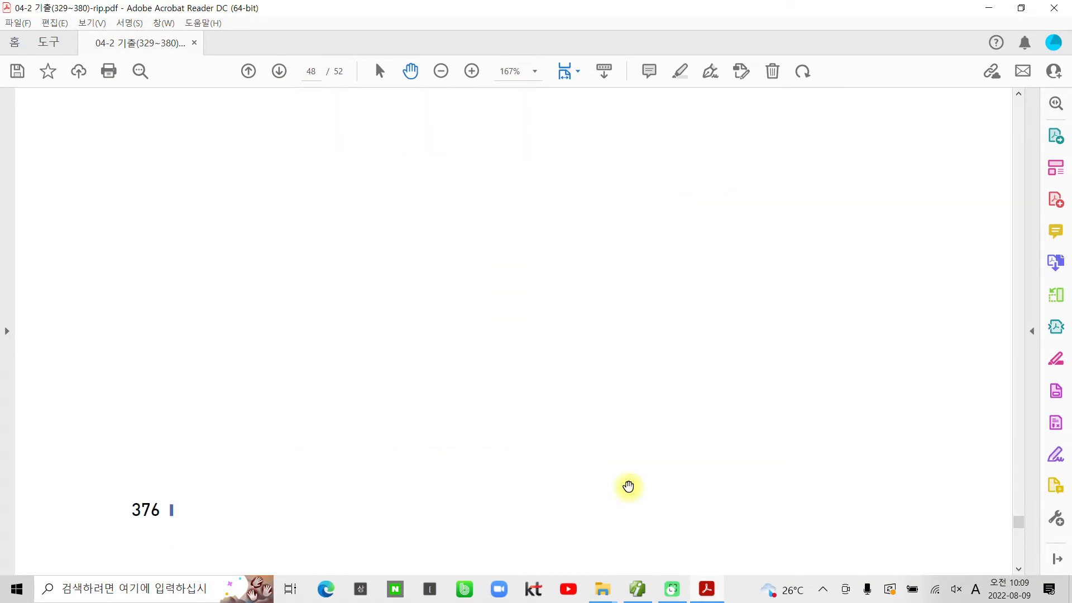
scroll(627, 487, down, 1)
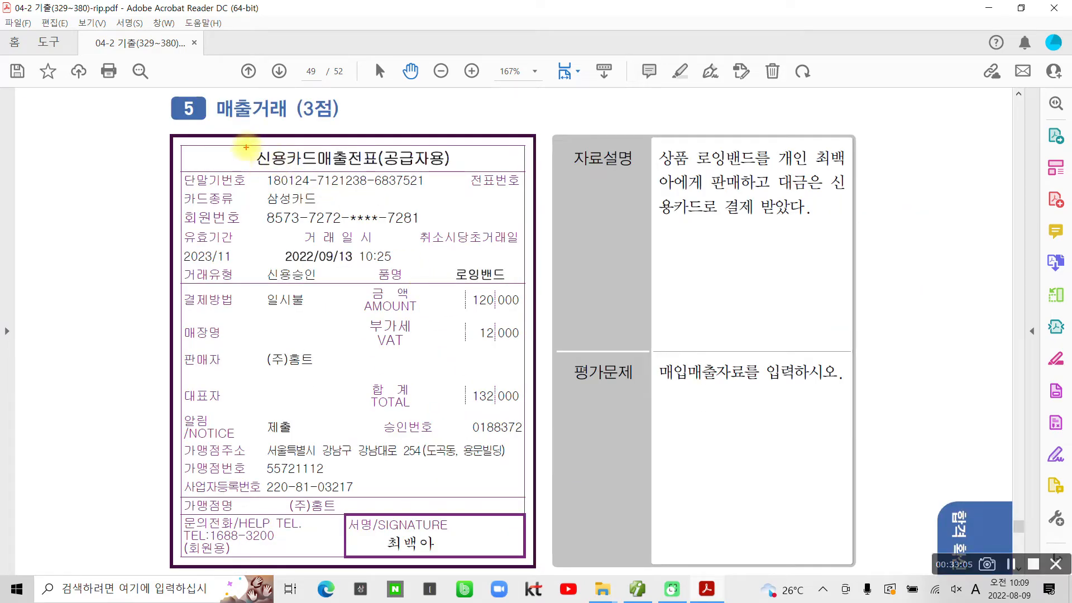
mouse_move(248, 145)
mouse_down()
mouse_move(377, 171)
mouse_move(475, 170)
mouse_move(464, 170)
mouse_up()
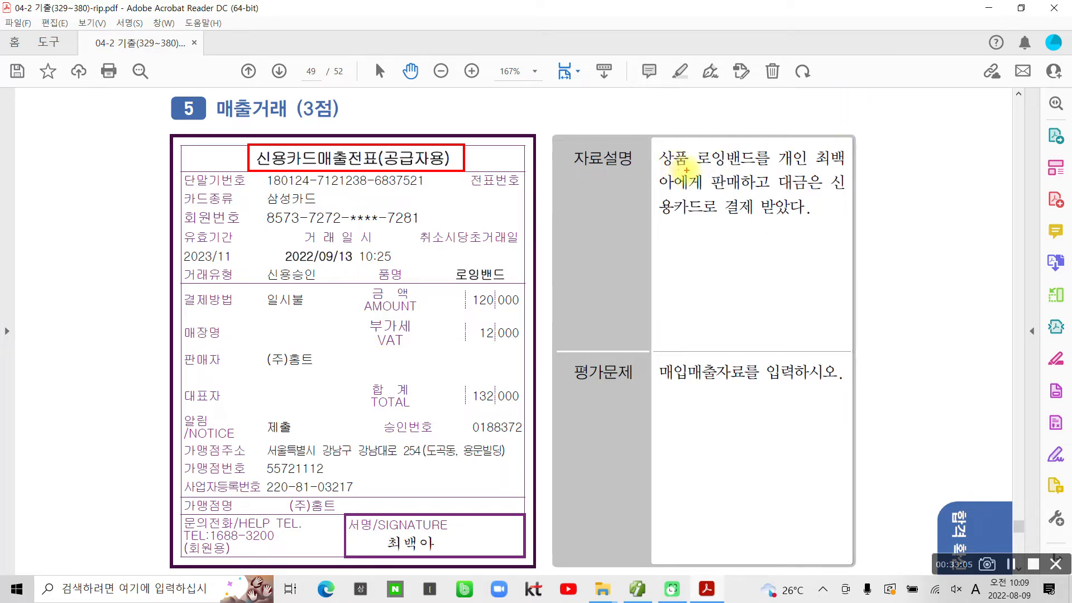
drag(699, 169, 761, 169)
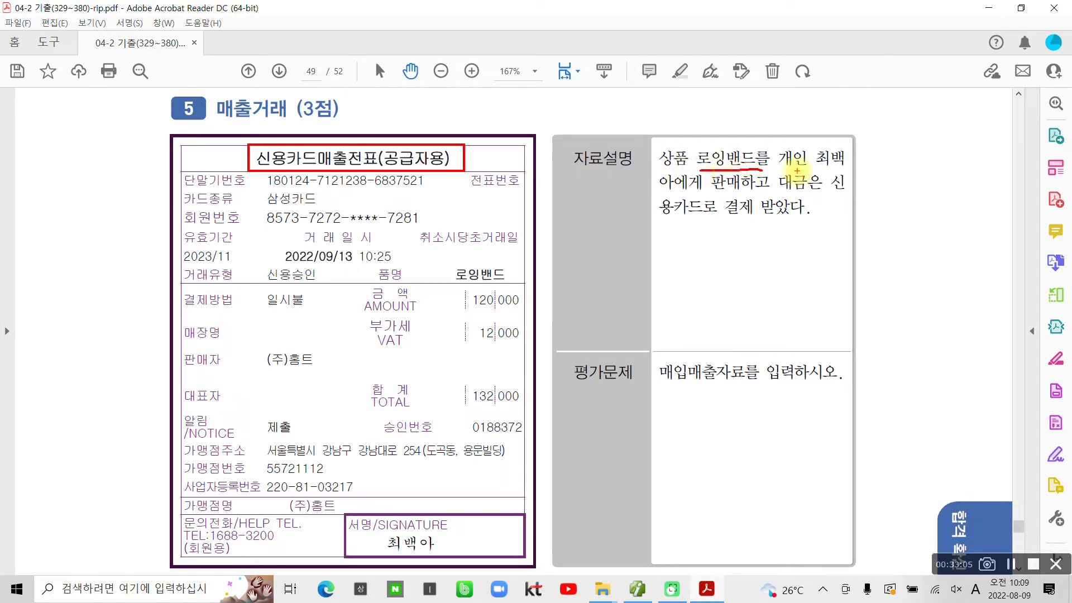
drag(828, 169, 851, 167)
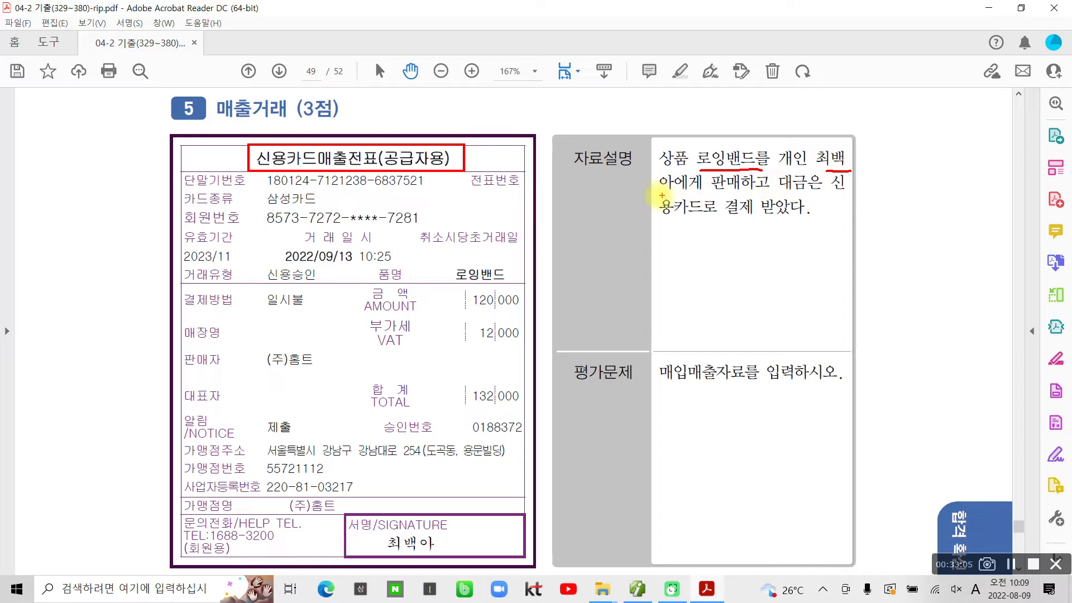
drag(656, 195, 674, 195)
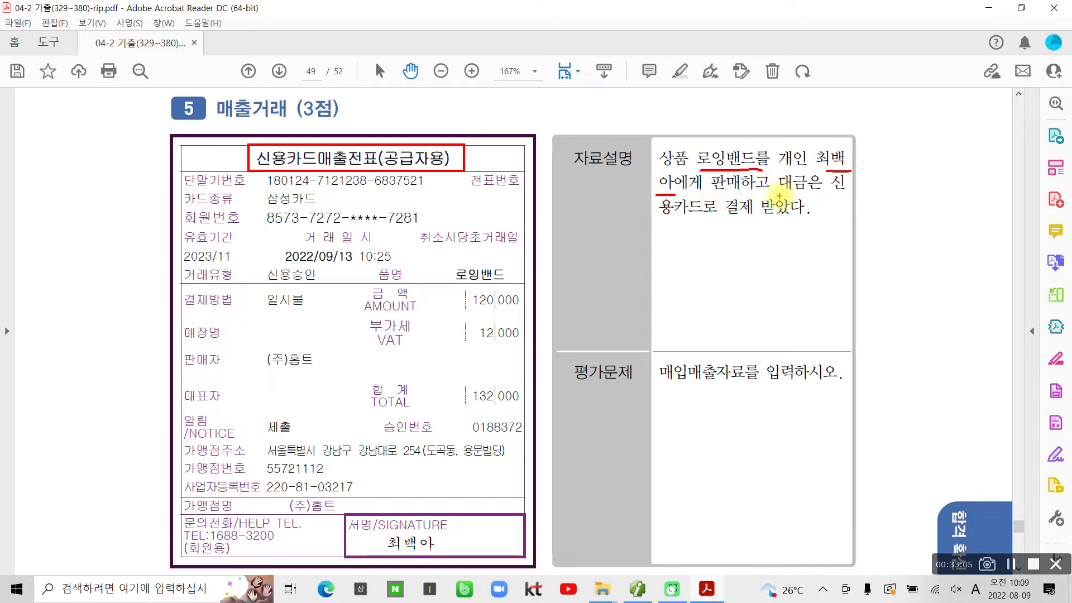
drag(662, 223, 801, 224)
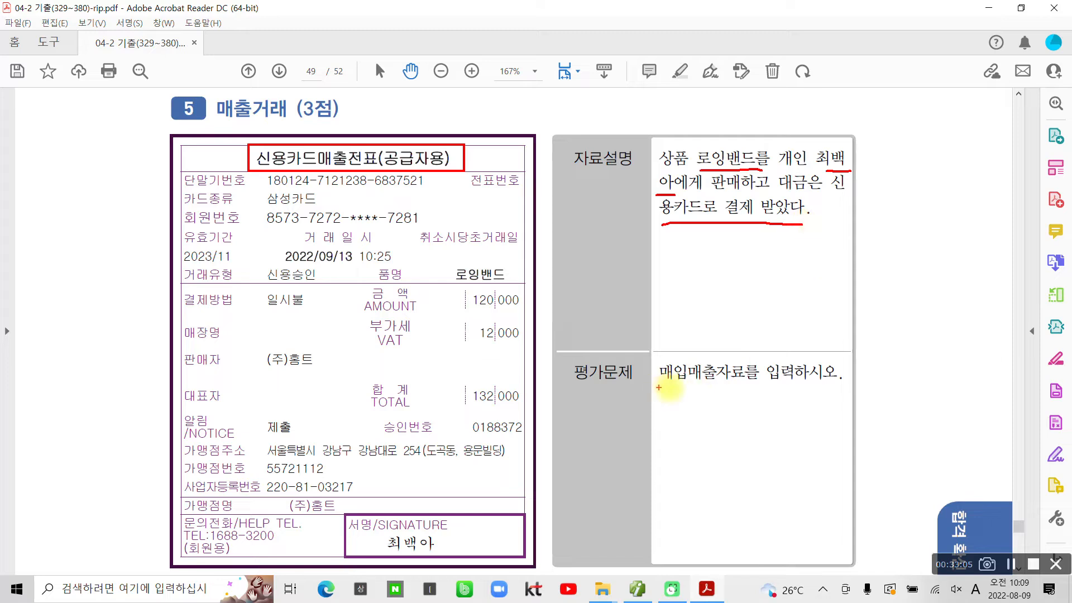
drag(658, 387, 829, 383)
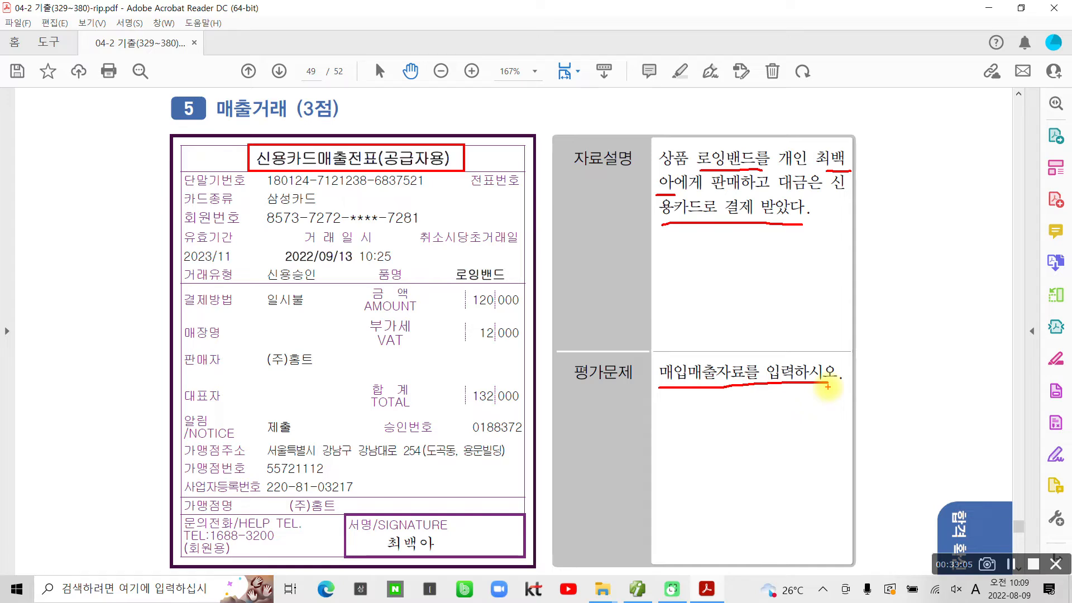
Step: Review question 5's card sales slip, annotating type code 17 beside it and circling the transaction date 2022/09/13
drag(62, 207, 47, 246)
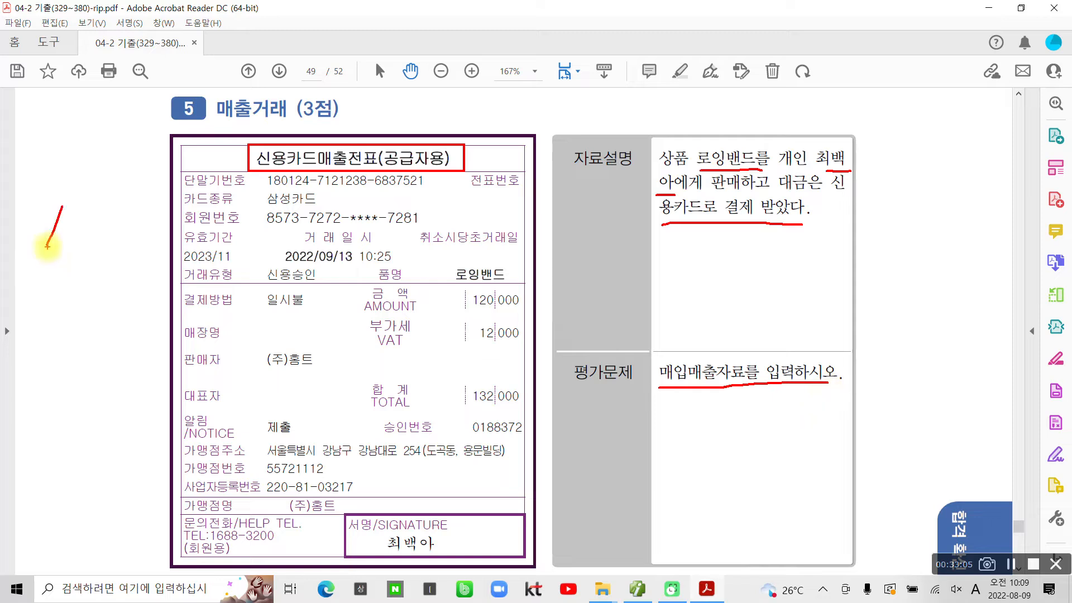
drag(104, 215, 82, 301)
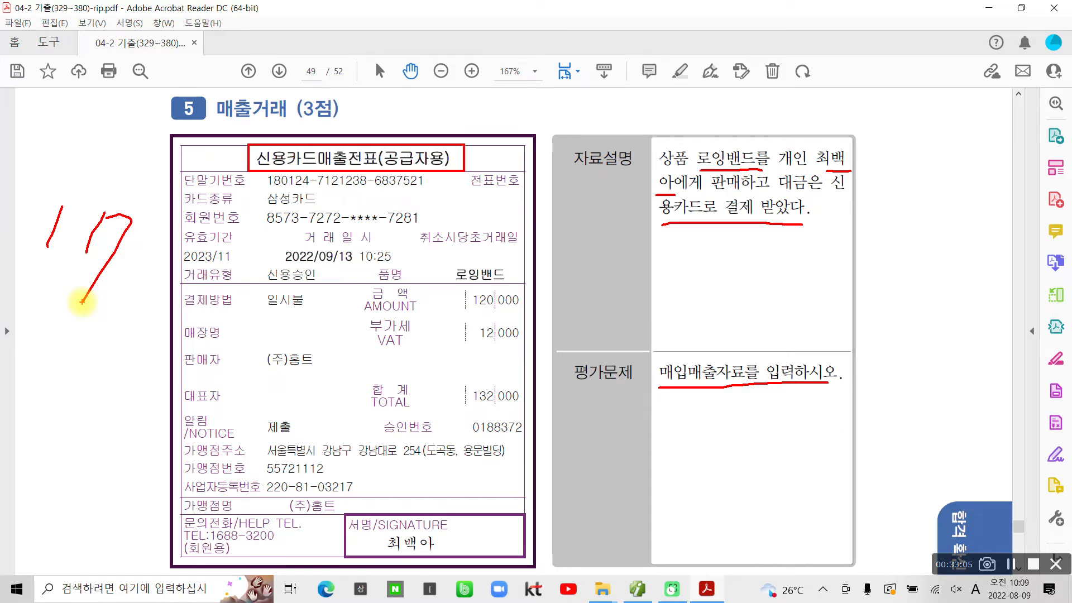
mouse_move(360, 274)
mouse_down()
mouse_move(342, 275)
mouse_move(329, 234)
mouse_move(335, 281)
mouse_up()
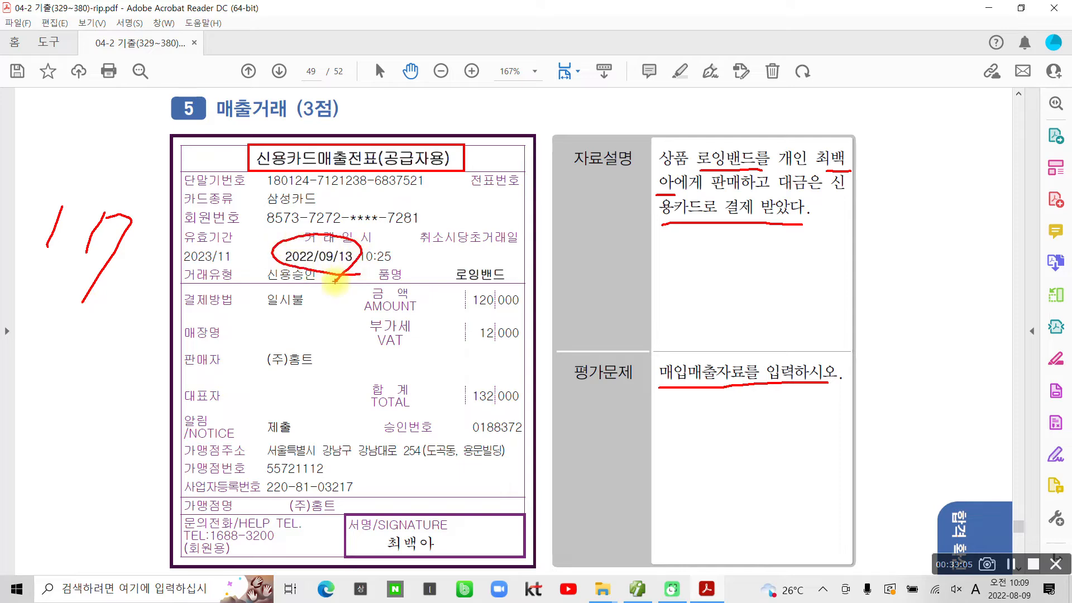
key(Escape)
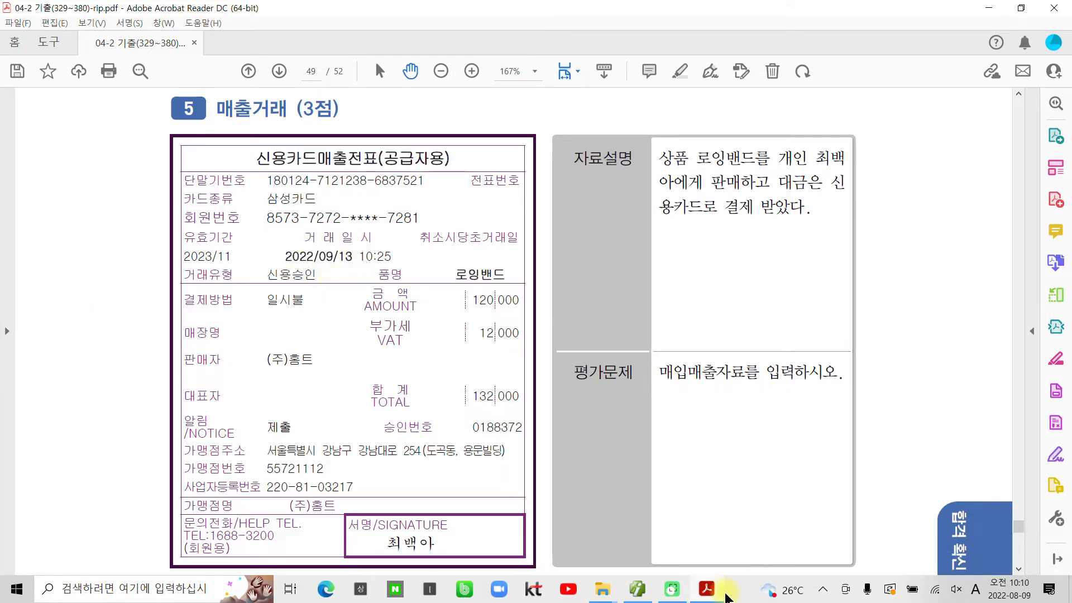
Step: Switch to the accounting program and start a voucher dated September 13 with transaction type 17 (카과)
click(637, 590)
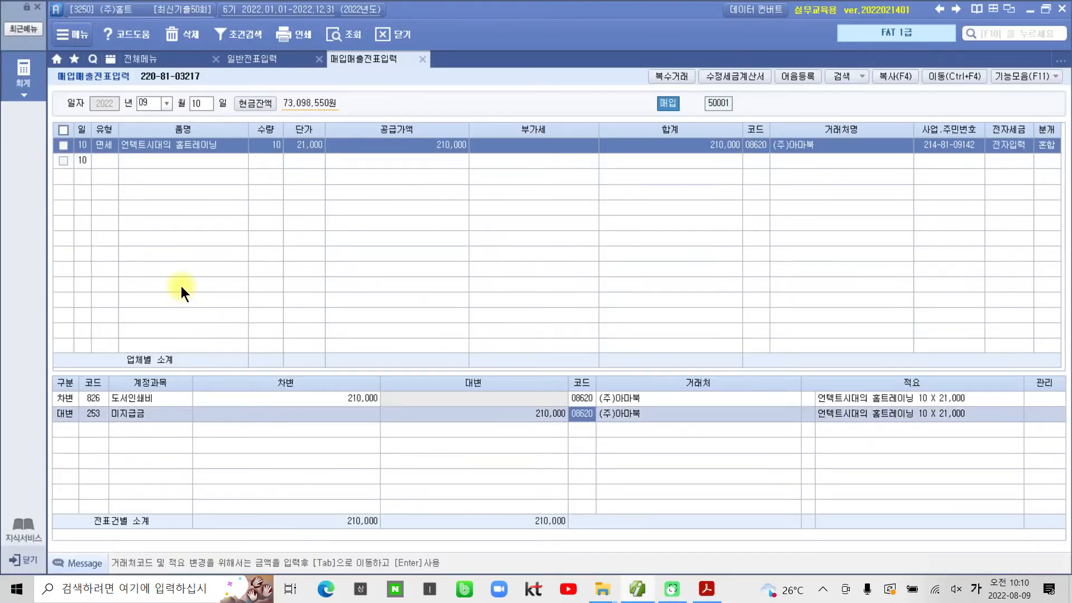
click(202, 108)
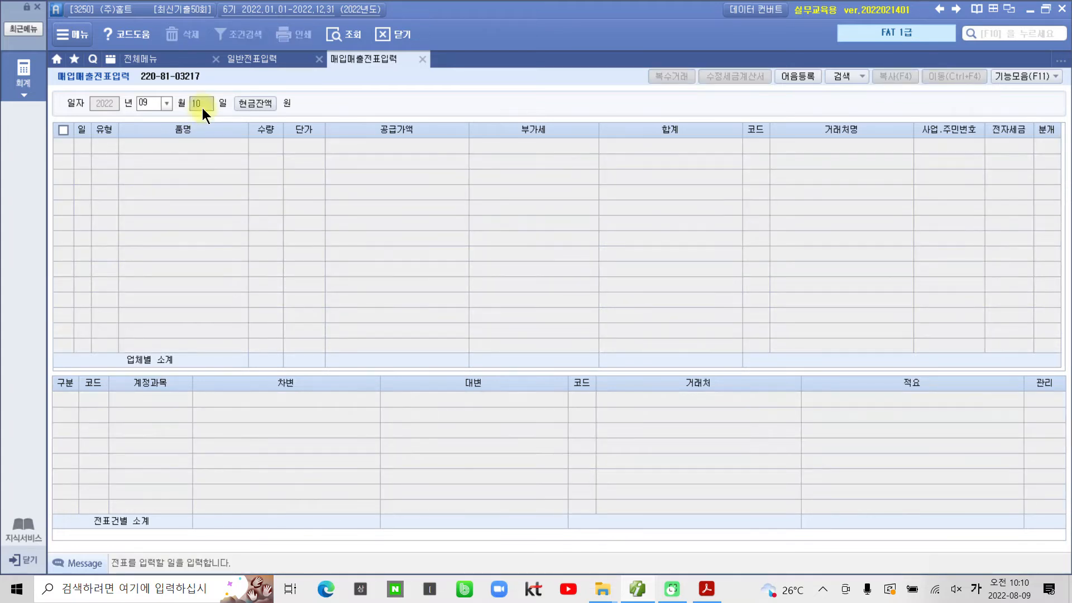
text(13)
key(Return)
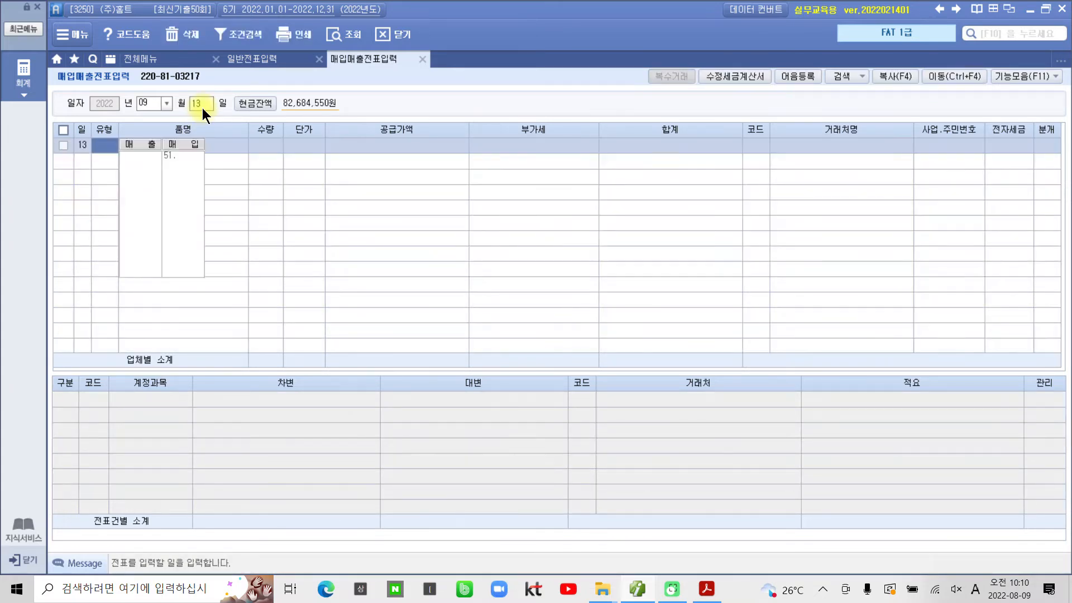
text(17)
key(Return)
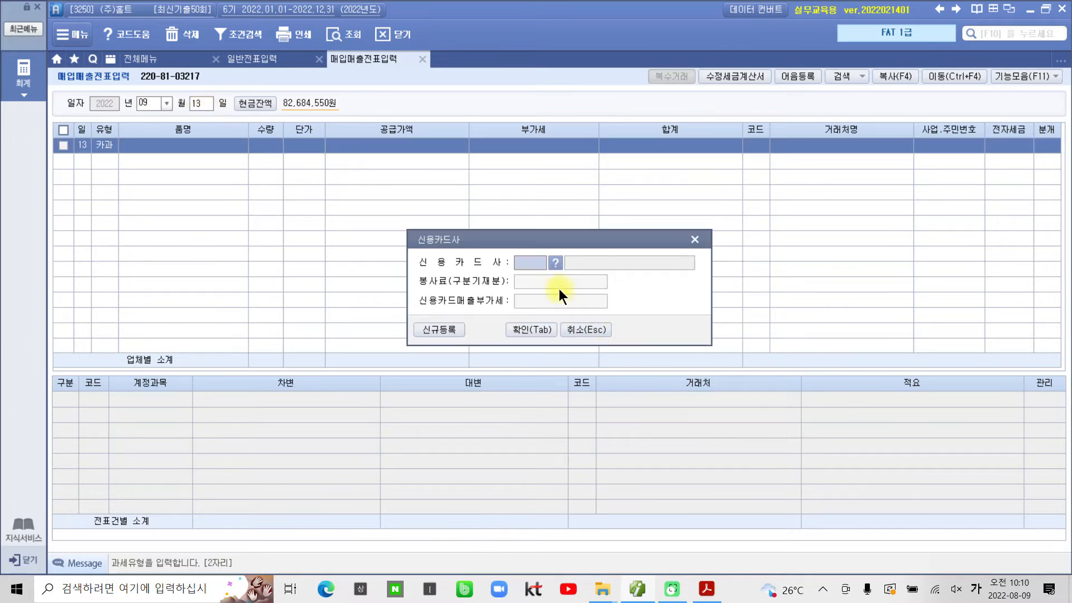
Step: Look up the sales card companies and assign 삼성카드사 (99606) as the voucher's 신용카드사
click(556, 263)
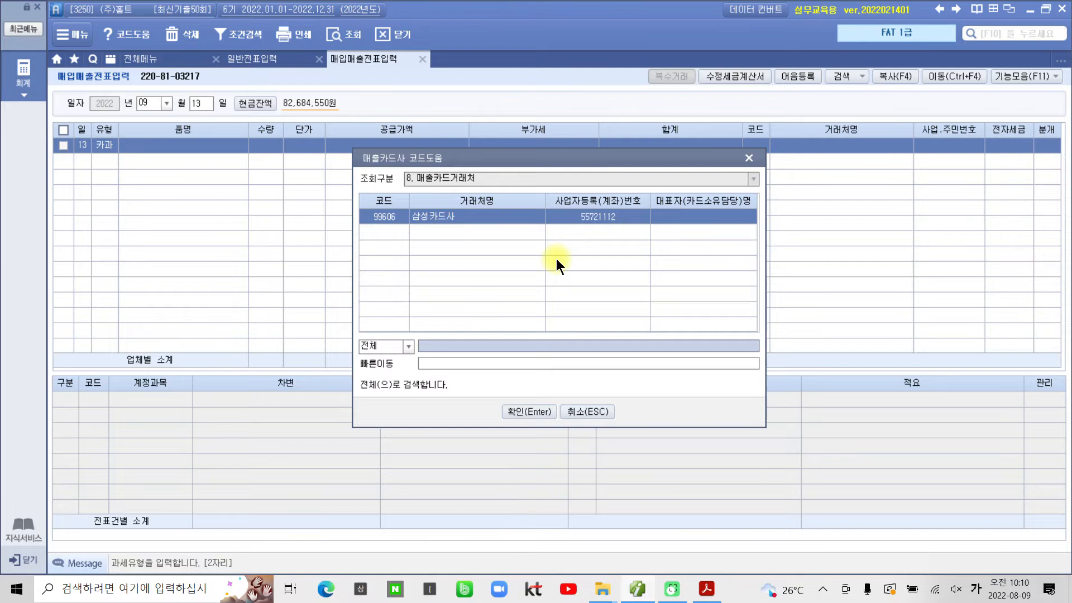
click(508, 410)
click(518, 329)
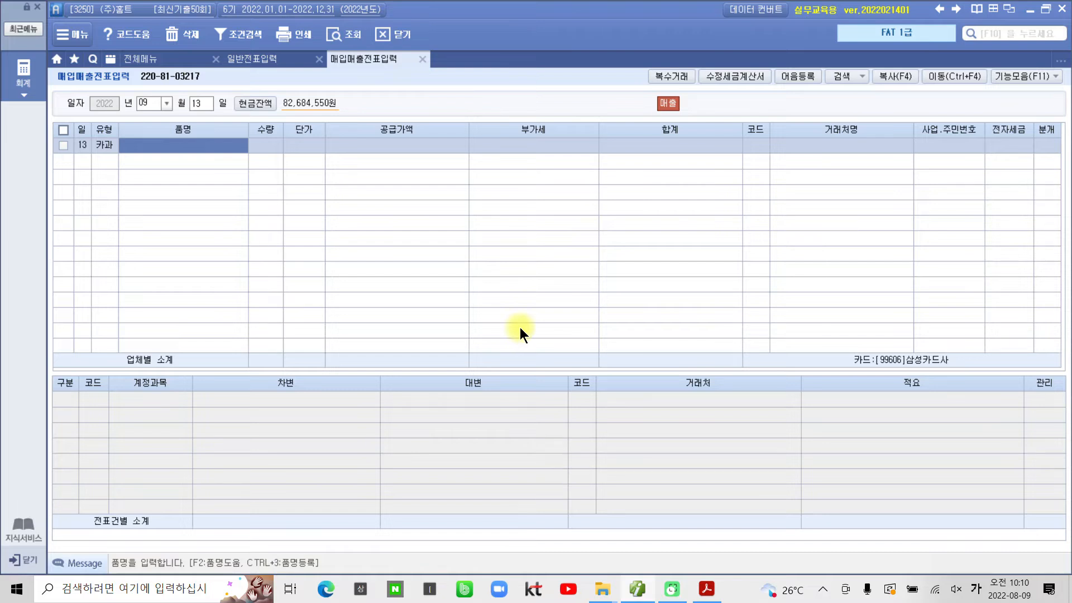
Step: Enter 로잉밴드 as the item without quantity or unit price, and 132,000 as the VAT-inclusive amount in 공급가액
text(로임)
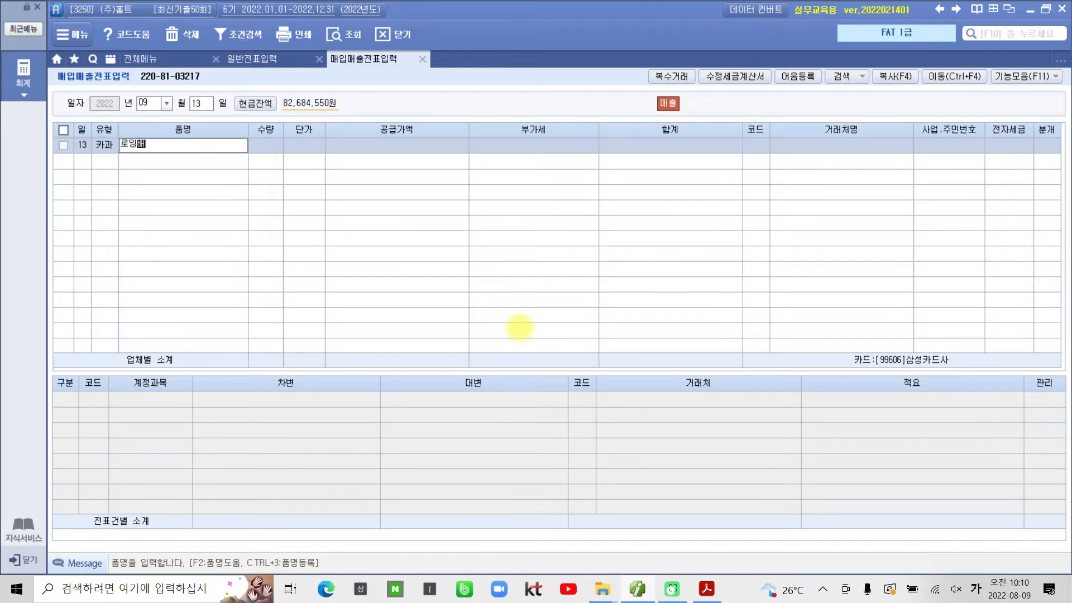
text(밴드)
key(Return)
key(Return)
key(Return)
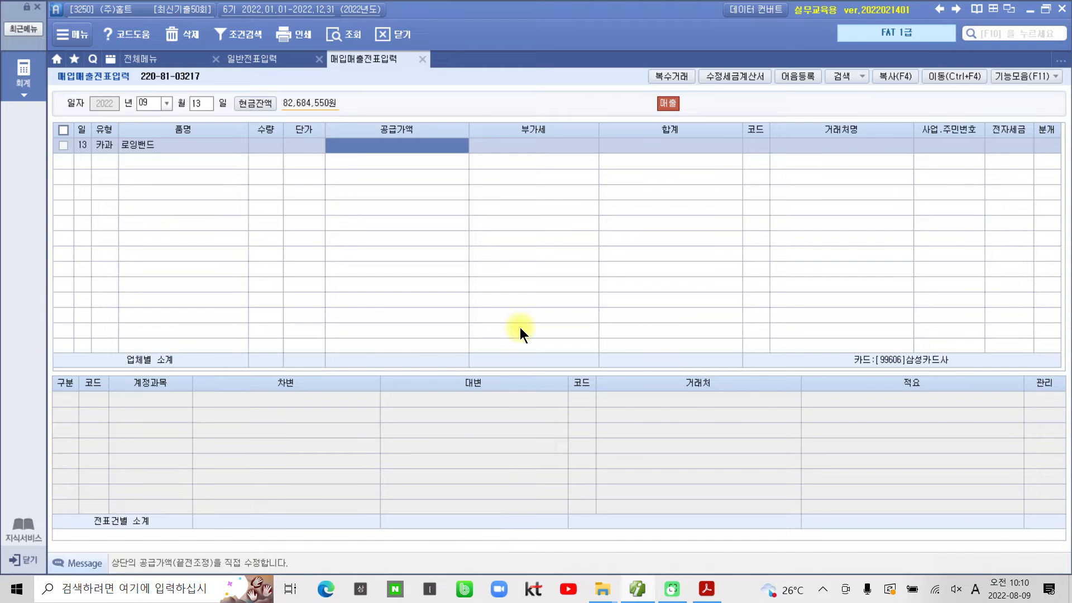
text(120000)
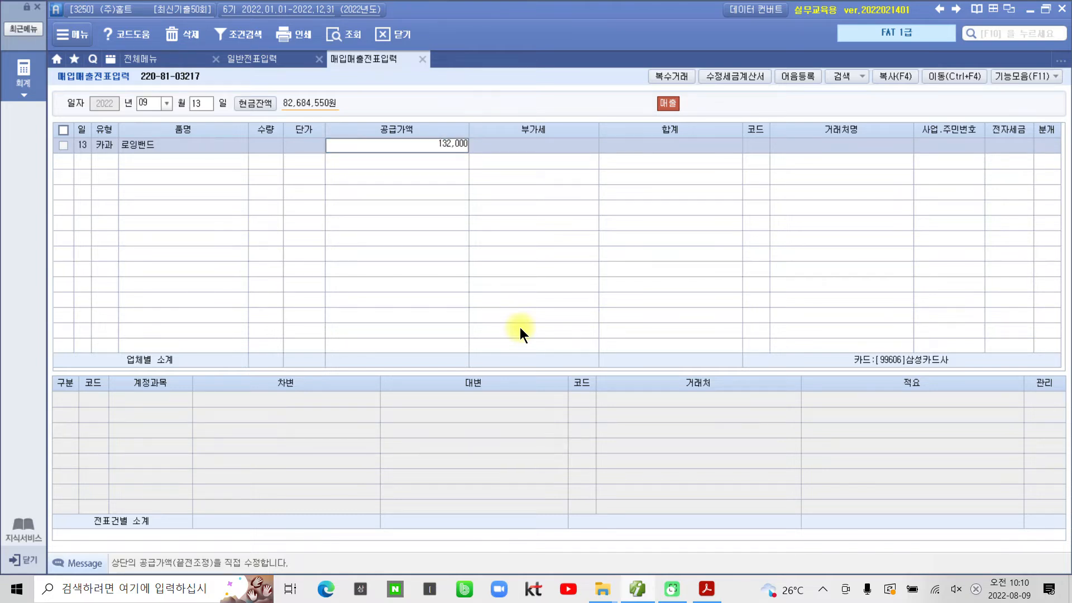
key(Return)
key(Return)
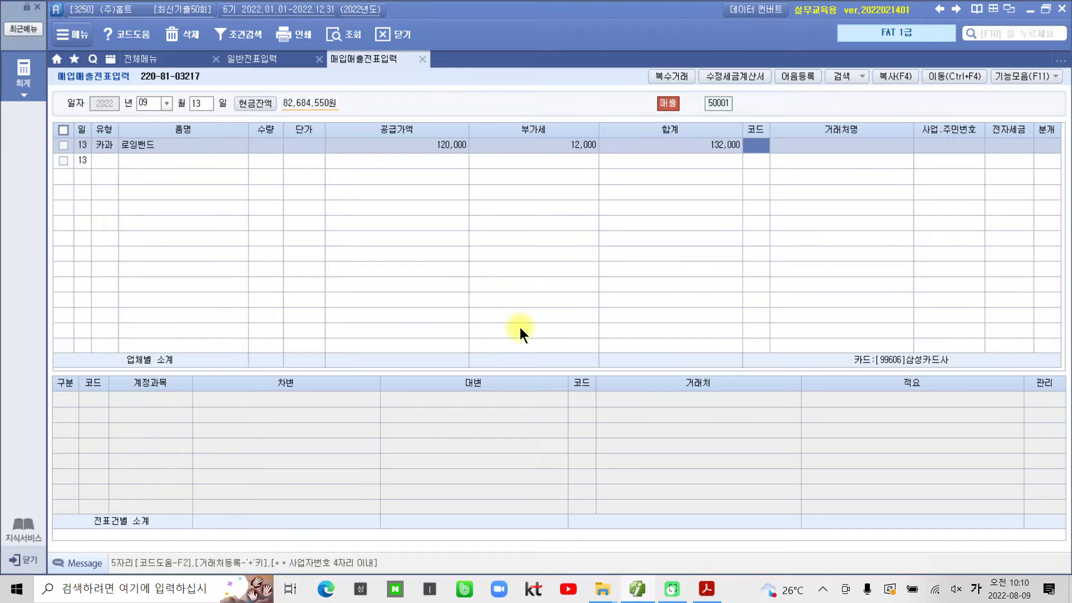
Step: Assign the individual buyer as the 거래처 with 전자세금 left blank, and set the journal entry type to 카드
text(힐)
text(백)
key(Return)
key(Return)
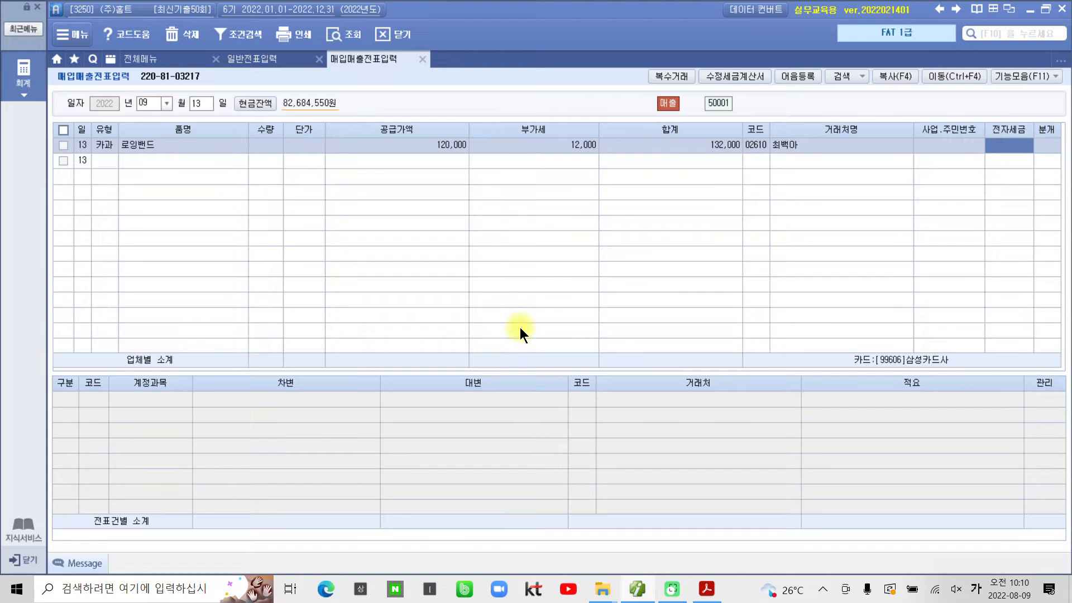
key(Return)
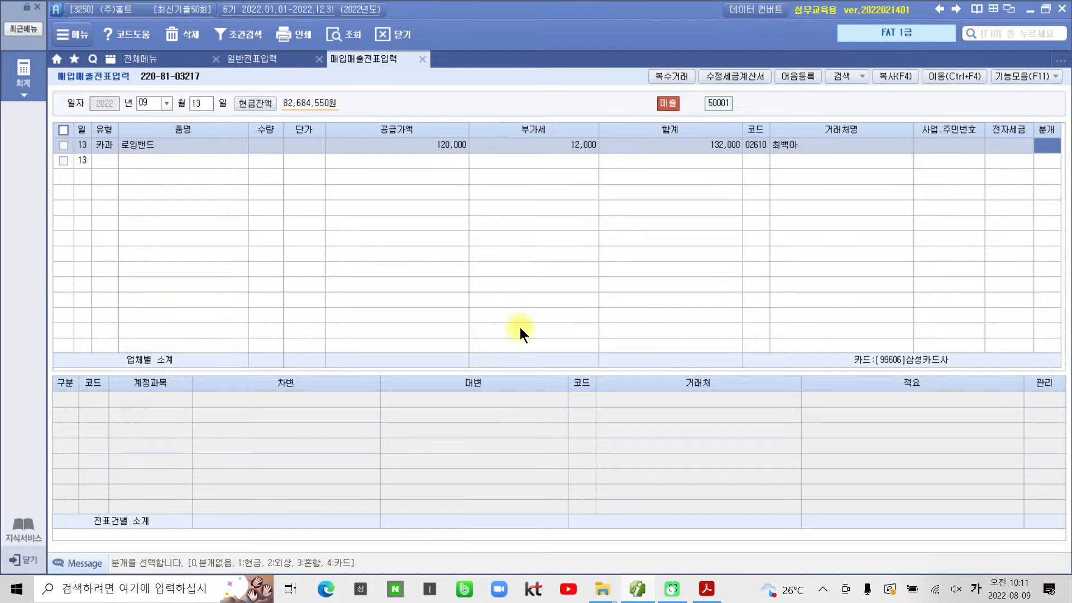
text(4)
key(Return)
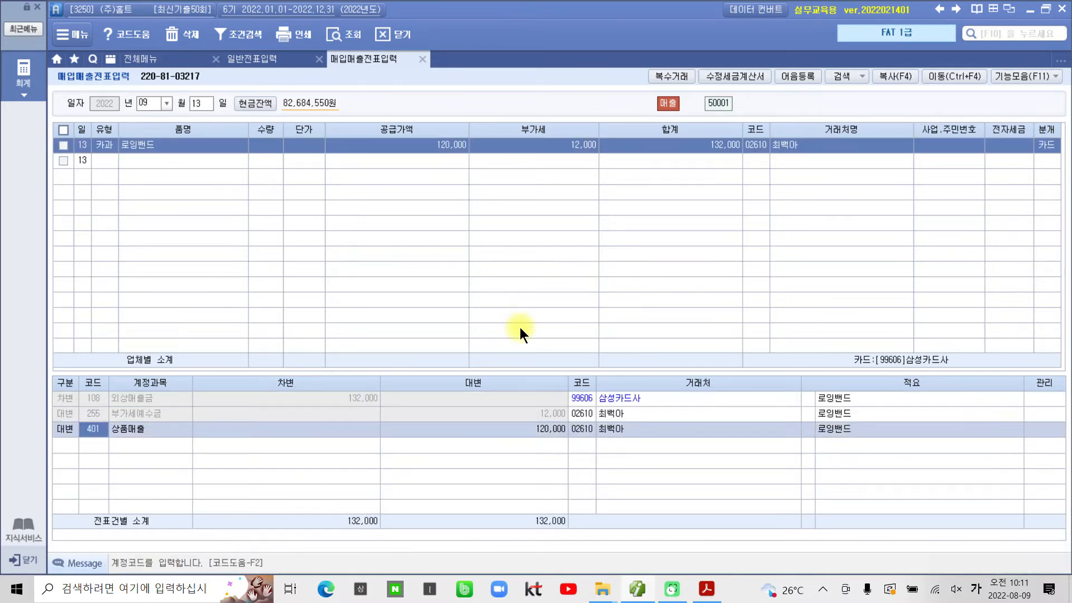
Step: Review the voucher's 외상매출금, 부가세예수금 and 상품매출 lines, checking their amounts and the 거래처 on the receivable line
click(133, 395)
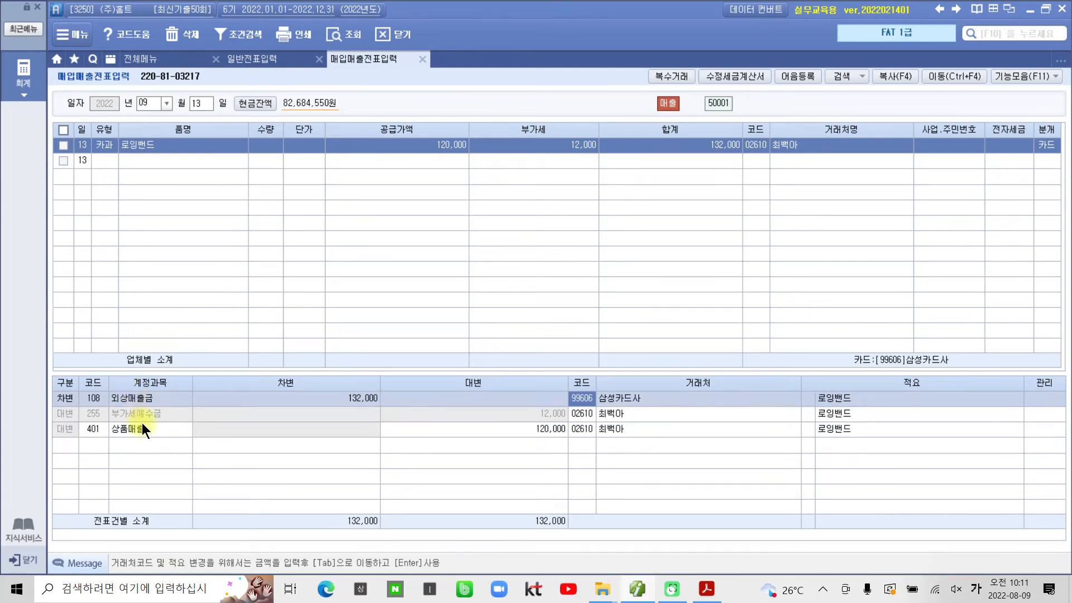
click(145, 413)
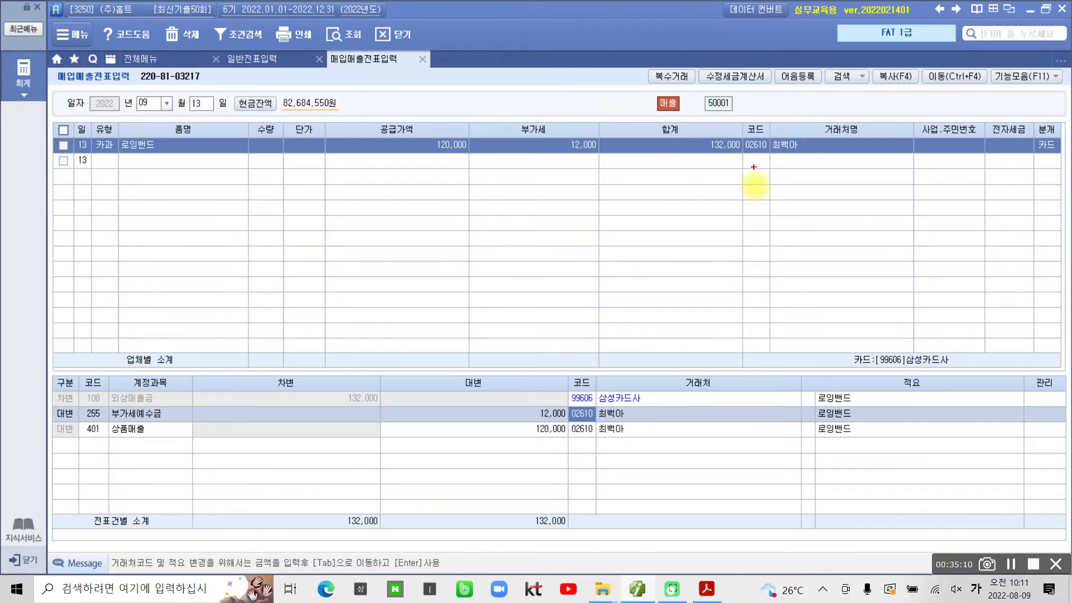
mouse_move(789, 195)
mouse_down()
mouse_move(810, 181)
mouse_move(727, 229)
mouse_up()
drag(724, 176, 775, 229)
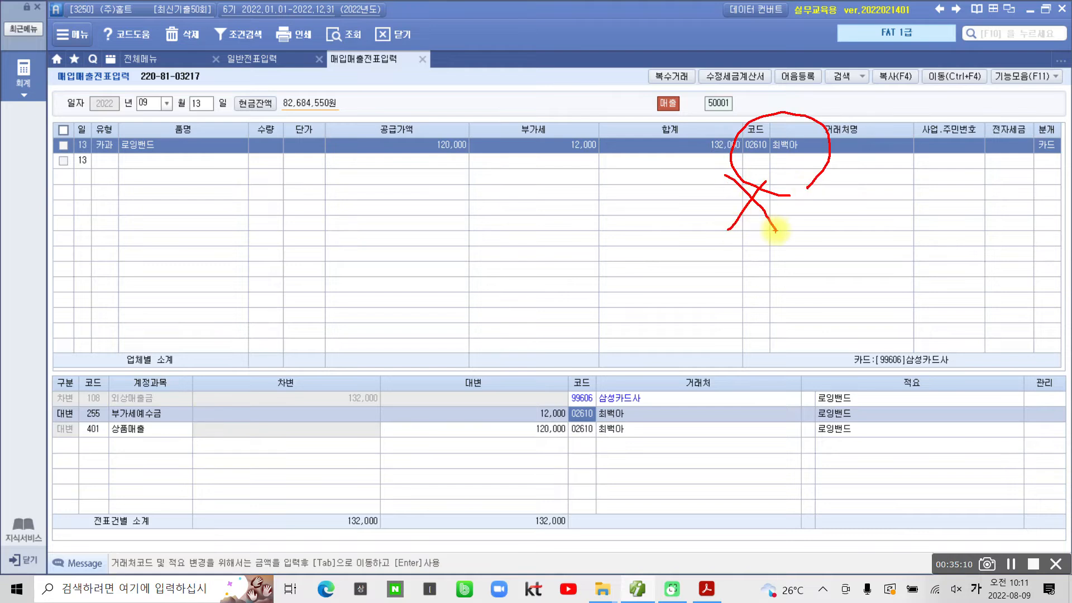
mouse_move(570, 375)
mouse_down()
mouse_move(631, 411)
mouse_move(585, 373)
mouse_up()
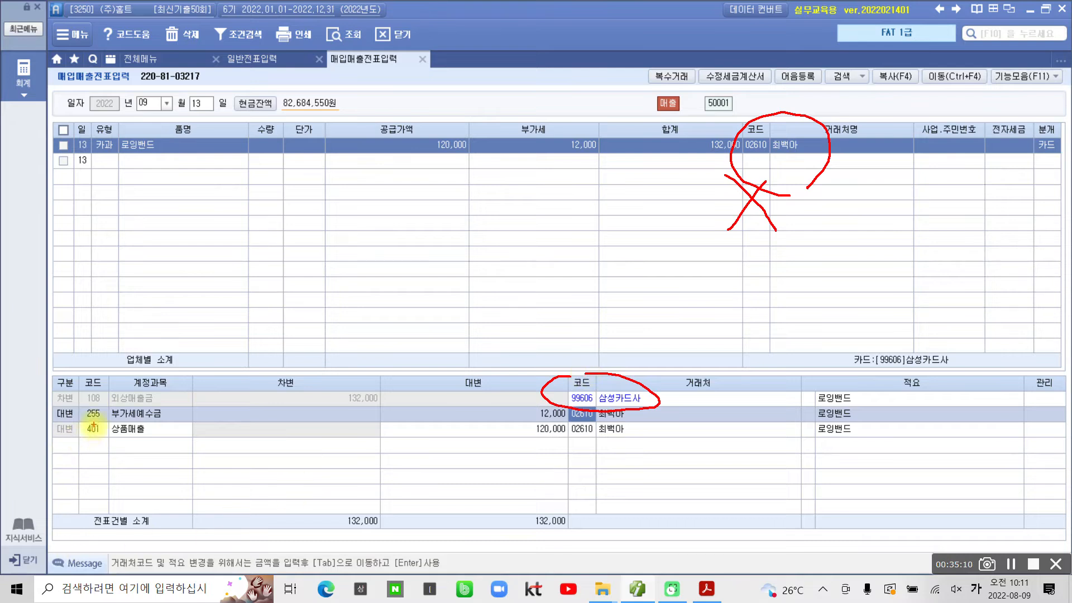
drag(97, 423, 170, 423)
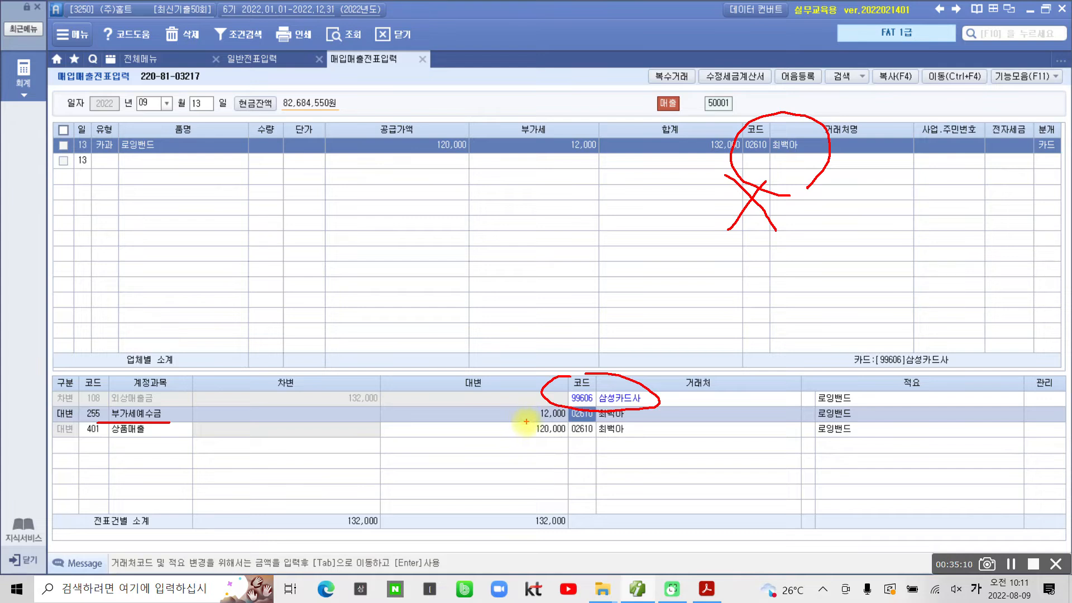
drag(526, 422, 566, 421)
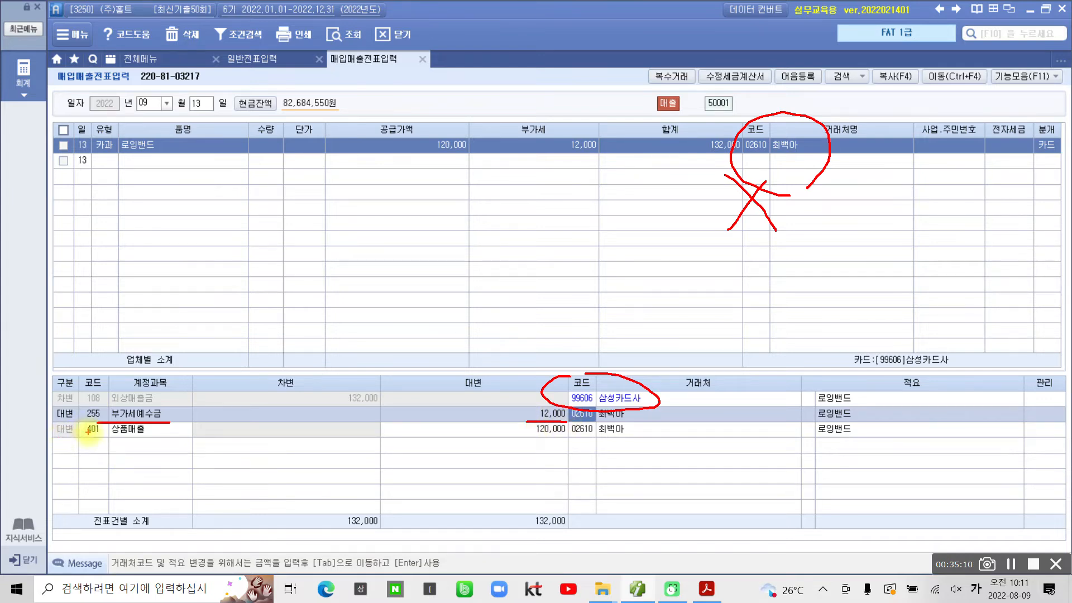
drag(89, 438, 162, 438)
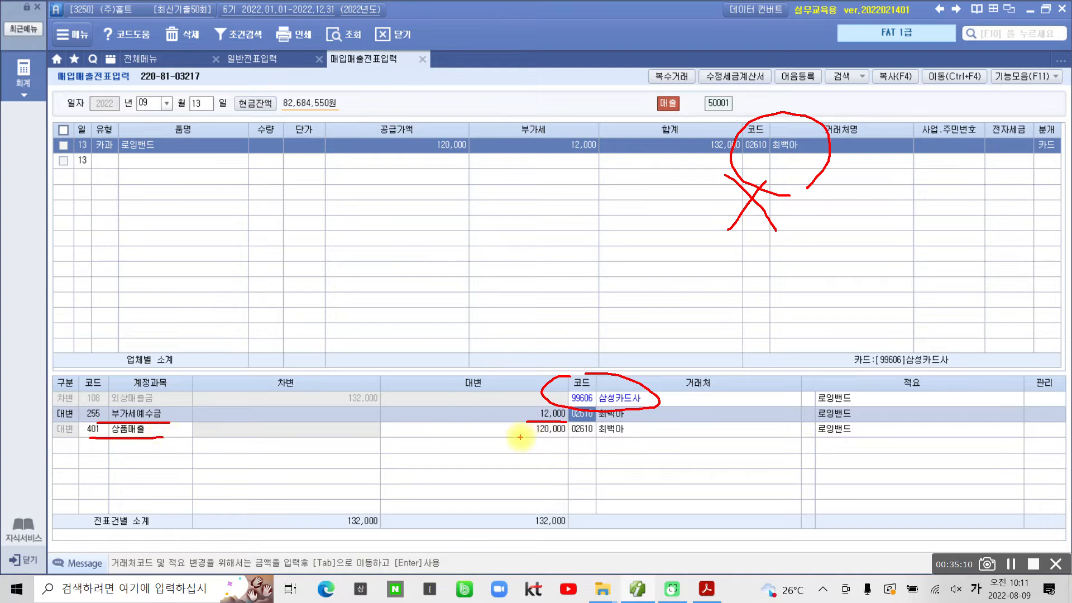
drag(520, 438, 572, 437)
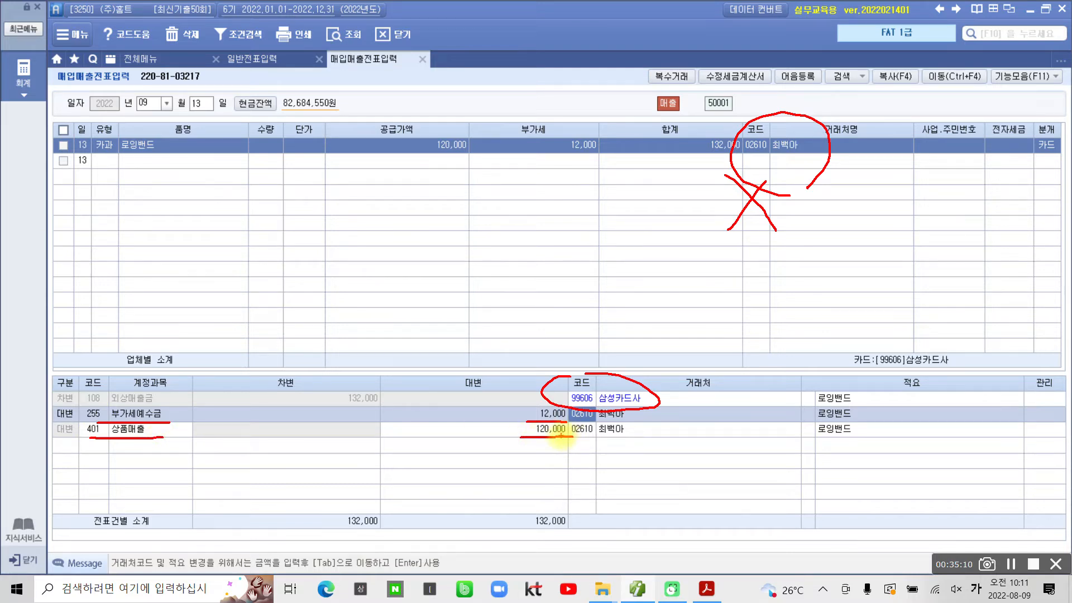
mouse_move(1020, 207)
mouse_down()
mouse_move(1002, 115)
mouse_move(1049, 207)
mouse_up()
mouse_move(152, 342)
mouse_down()
mouse_move(21, 441)
mouse_move(857, 477)
mouse_move(410, 352)
mouse_move(142, 382)
mouse_up()
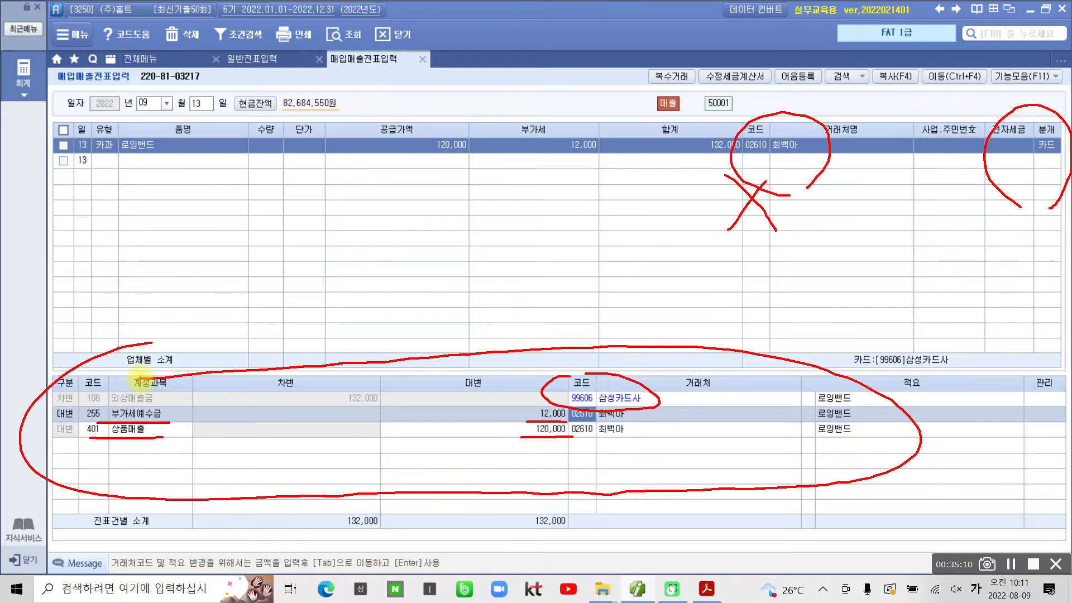
key(Escape)
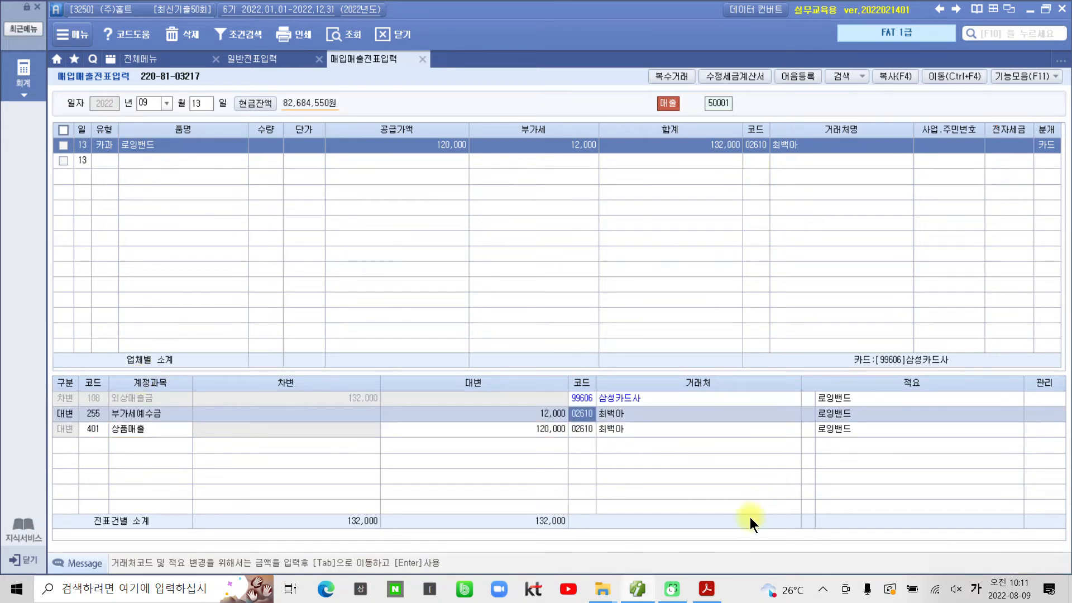
Step: Switch to the PDF in Acrobat Reader and go to question 6, 매입거래, on page 49
click(706, 593)
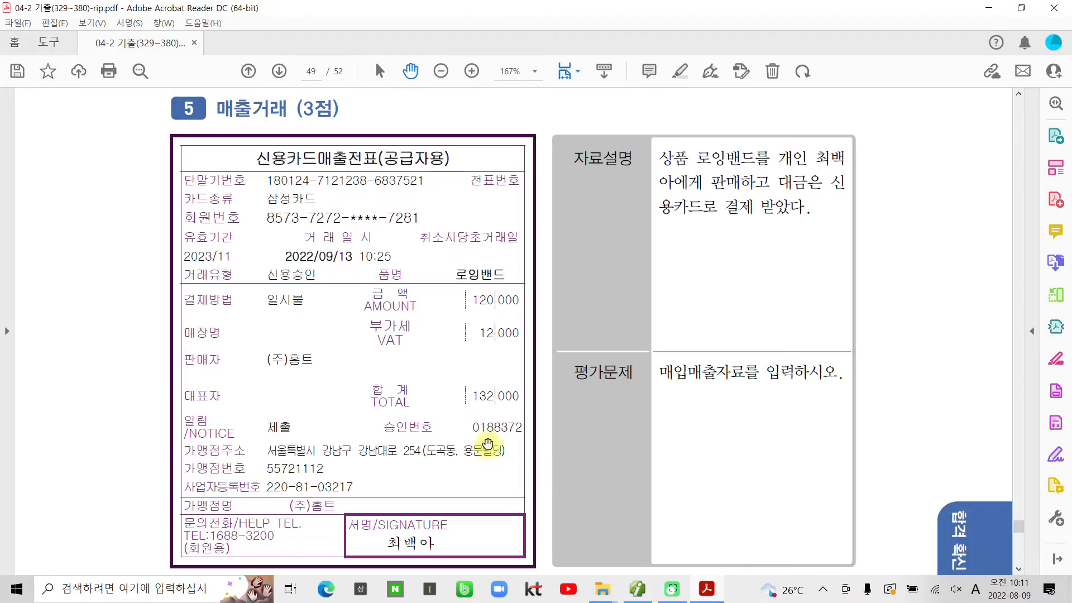
scroll(484, 445, down, 3)
scroll(483, 444, down, 4)
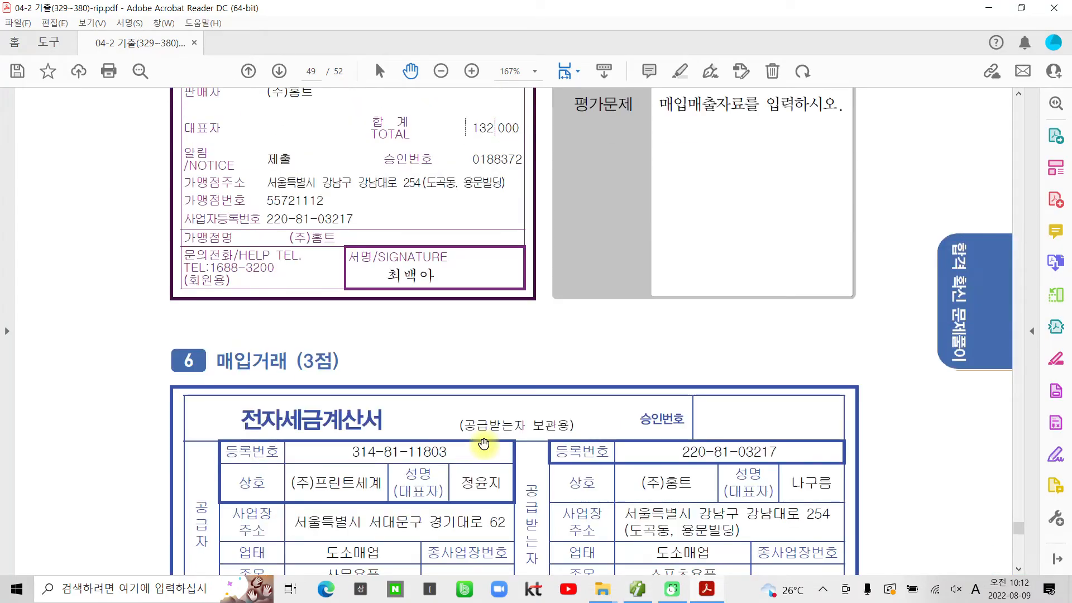
scroll(484, 444, down, 1)
scroll(484, 444, down, 3)
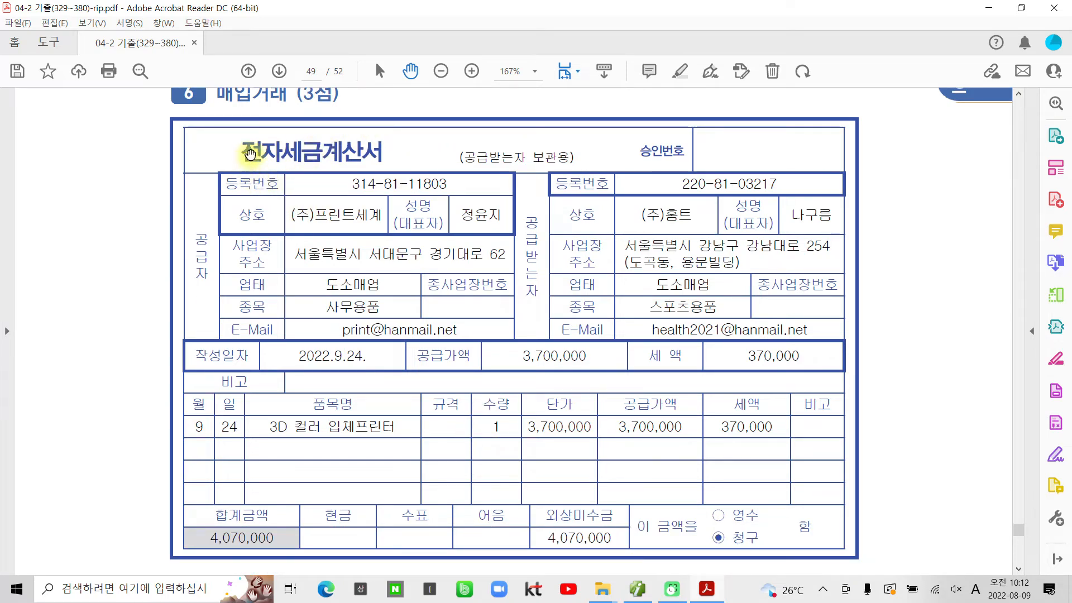
Step: Highlight 세금계산서 in the title of question 6's 전자세금계산서
drag(281, 152, 380, 154)
right_click(379, 155)
click(415, 263)
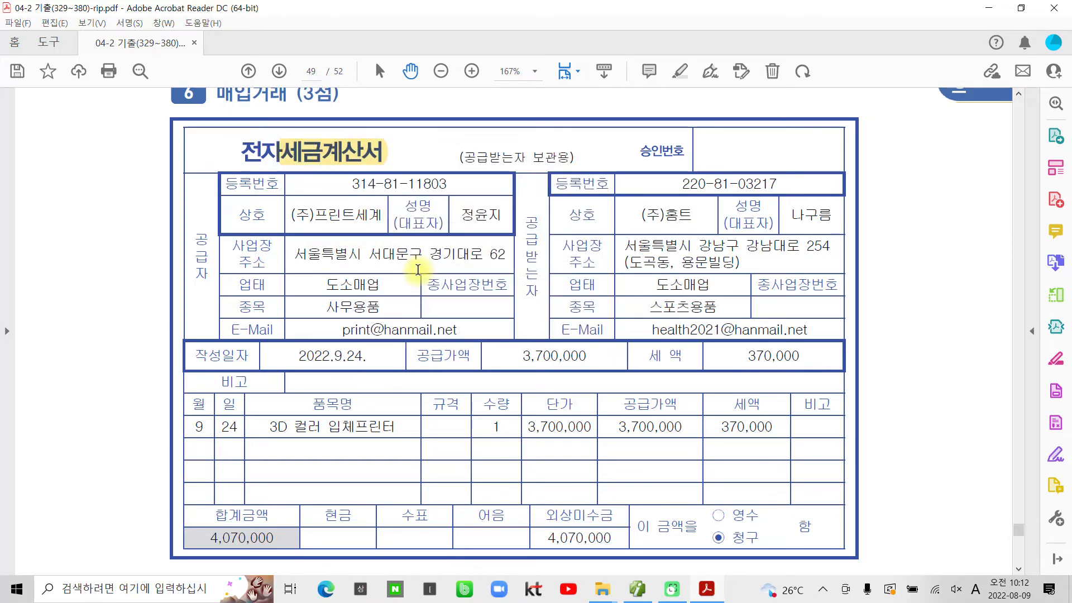
Step: Circle the 세액 in question 6's tax invoice and handwrite 51 with a circle above 54 with a cross beside it
mouse_move(775, 455)
mouse_down()
mouse_move(792, 398)
mouse_move(778, 447)
mouse_up()
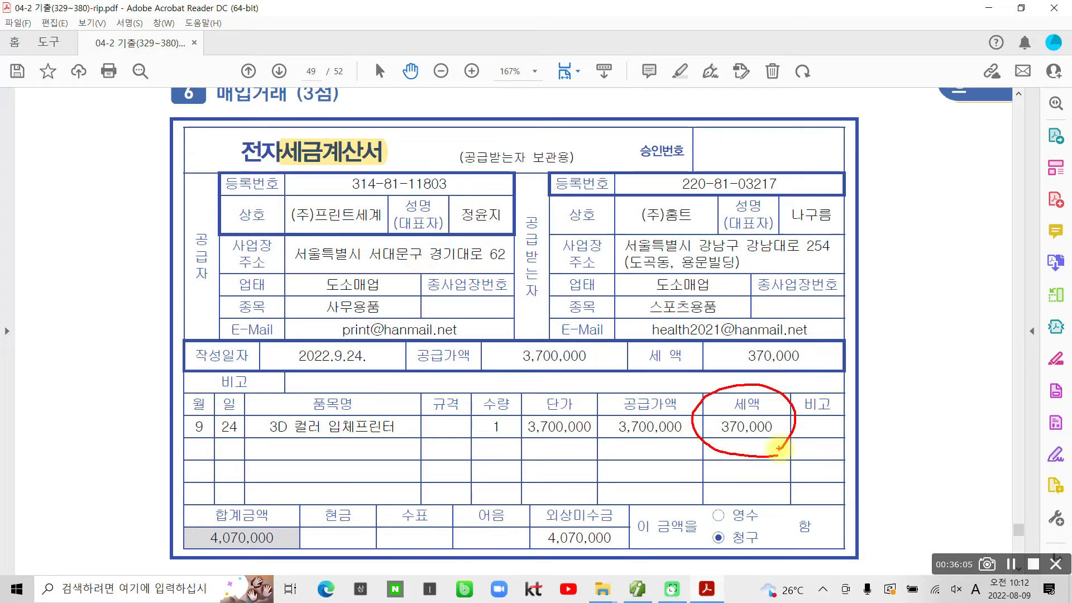
mouse_move(872, 363)
mouse_down()
mouse_move(865, 410)
mouse_move(844, 415)
mouse_up()
mouse_move(855, 385)
mouse_down()
mouse_move(883, 386)
mouse_move(888, 427)
mouse_up()
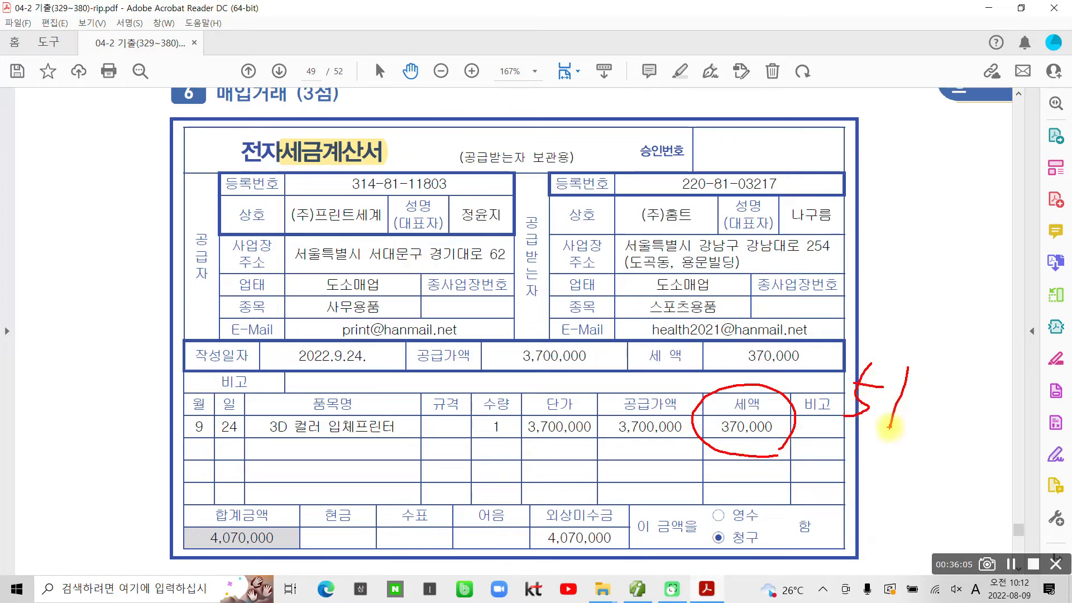
mouse_move(812, 475)
mouse_down()
mouse_move(793, 504)
mouse_move(822, 509)
mouse_up()
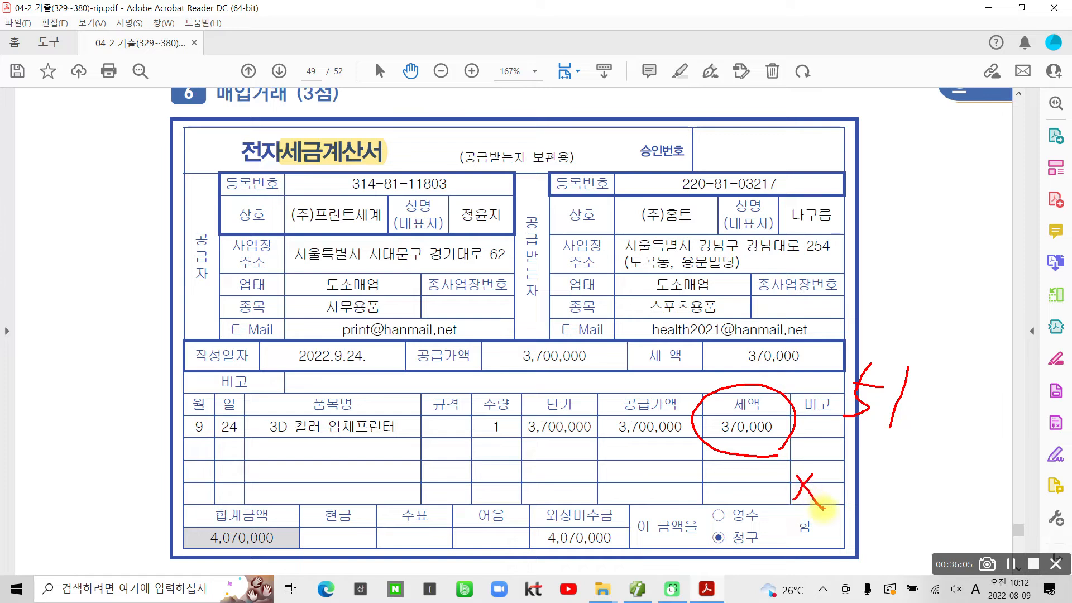
mouse_move(867, 462)
mouse_down()
mouse_move(874, 506)
mouse_move(858, 513)
mouse_up()
mouse_move(869, 489)
mouse_down()
mouse_move(931, 503)
mouse_move(917, 522)
mouse_up()
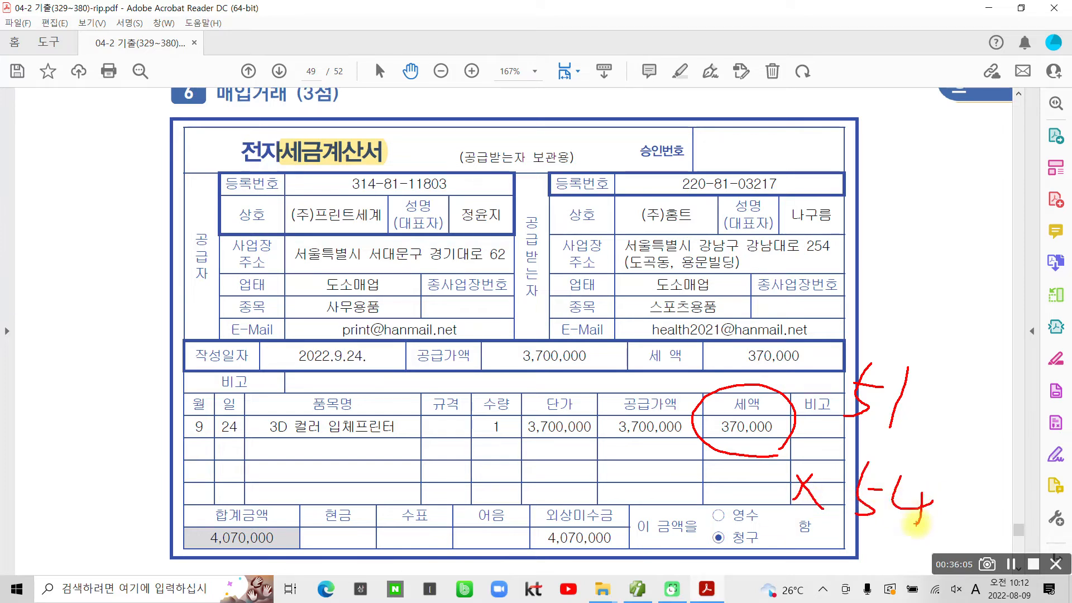
drag(815, 384, 810, 418)
drag(839, 440, 908, 445)
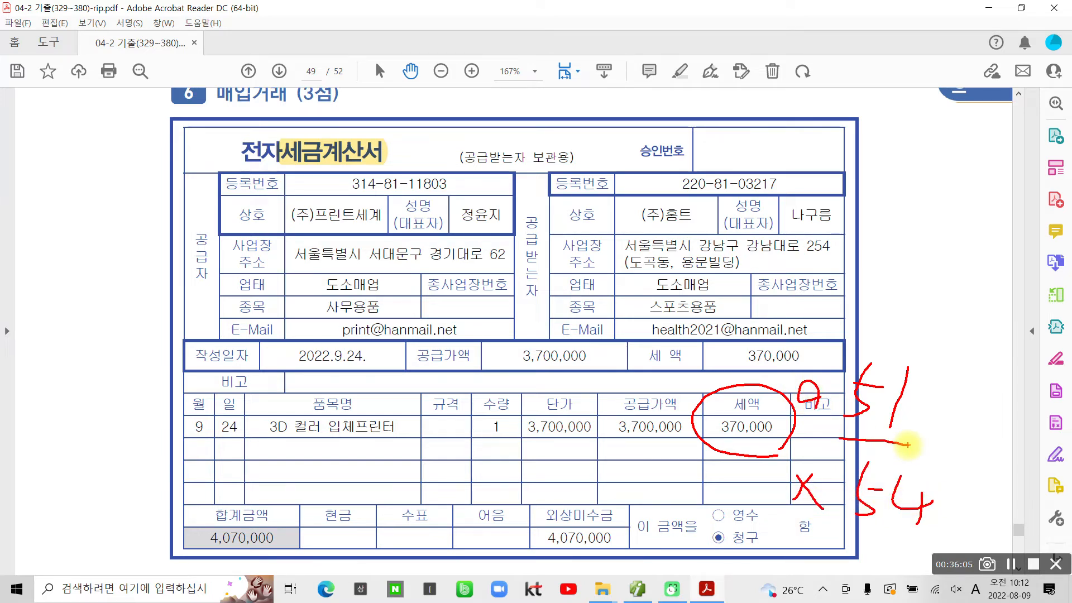
key(Escape)
Step: Highlight 면세사업에 사용하기 위한 3D 컬러 입체프린터를 in question 6's 자료설명 on page 50
scroll(421, 424, down, 11)
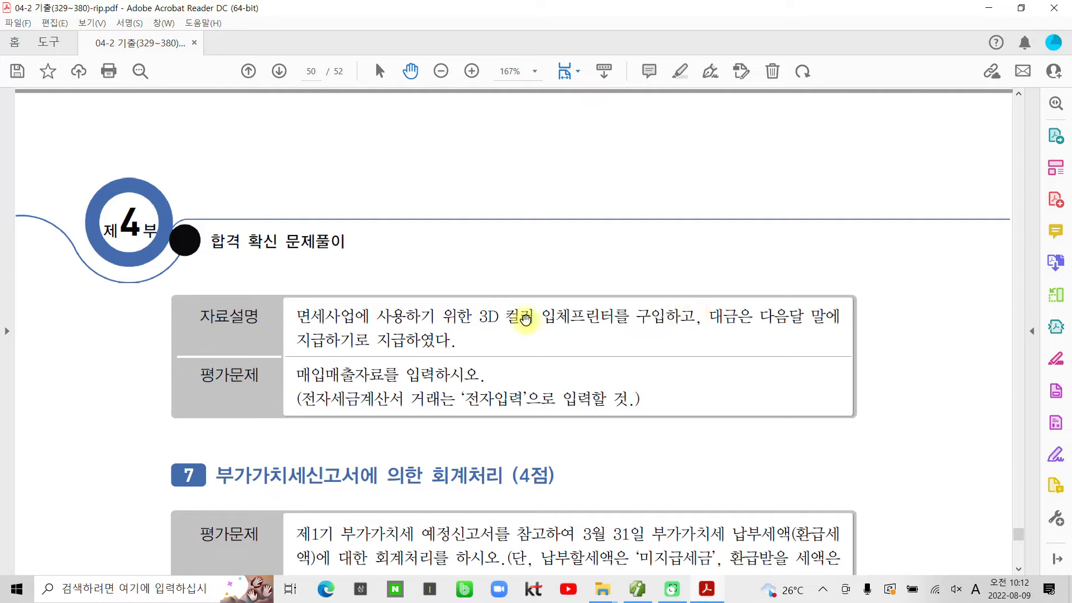
drag(296, 315, 532, 314)
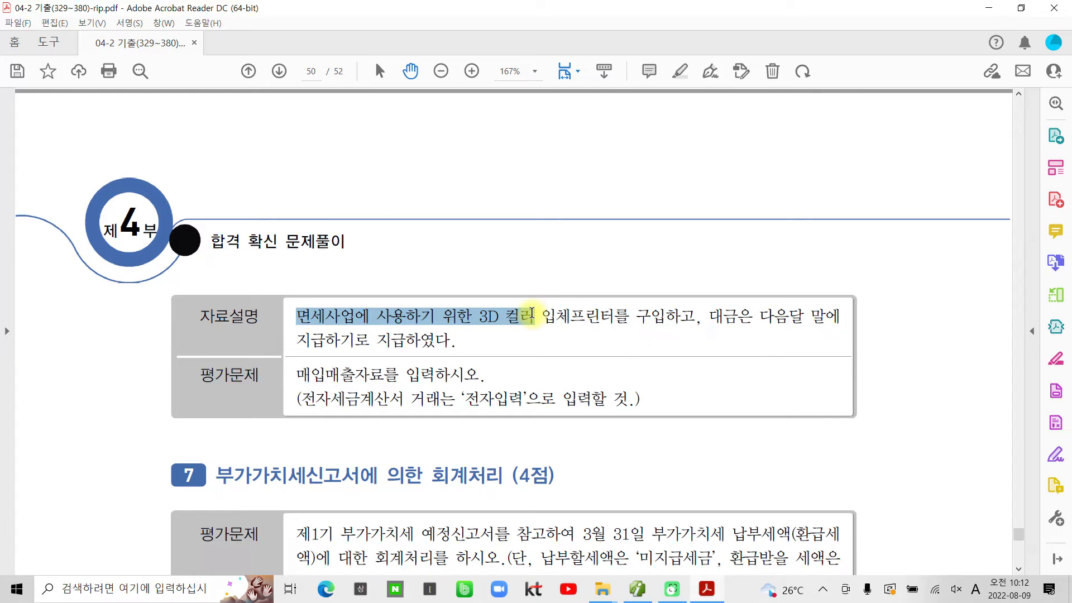
drag(532, 316, 628, 315)
right_click(590, 316)
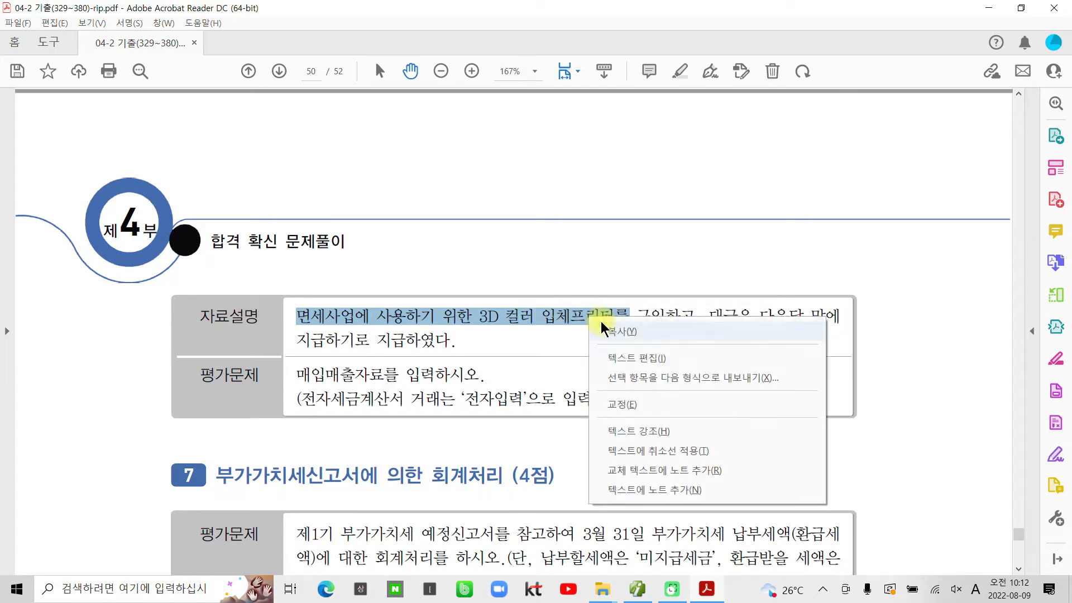
click(661, 429)
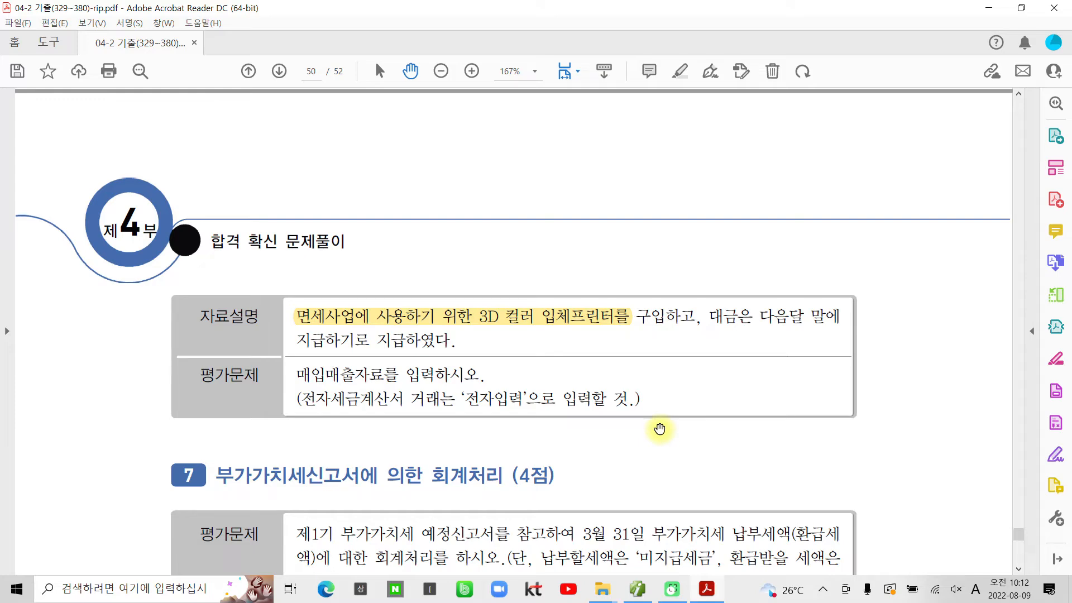
Step: Review question 6's tax invoice and 자료설명, marking the 3D 컬러 입체프린터 item and the invoice's 합계금액
scroll(660, 429, up, 10)
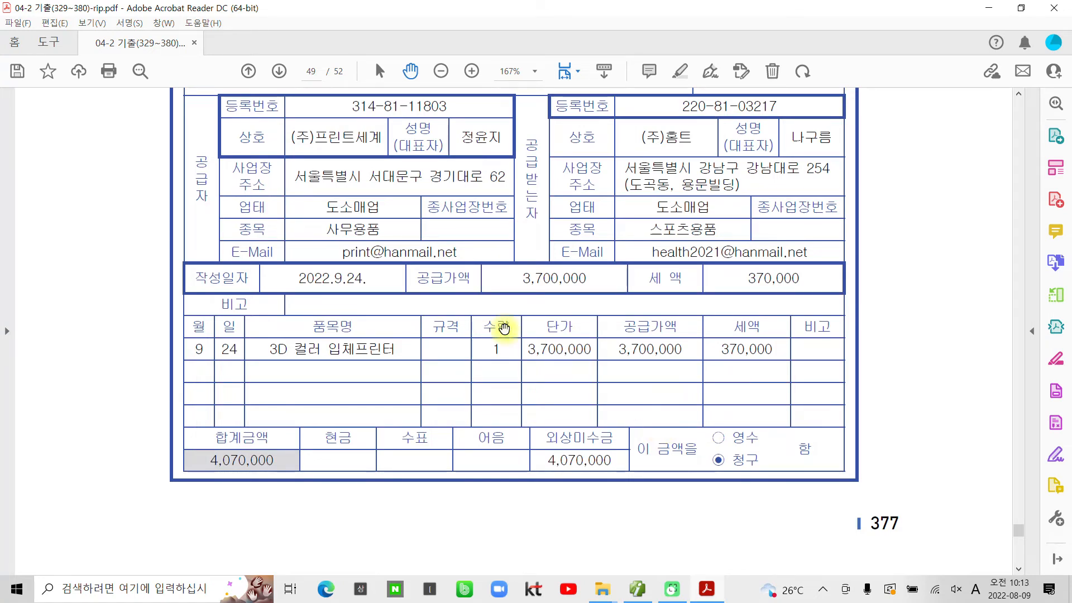
scroll(413, 342, down, 6)
scroll(460, 394, down, 2)
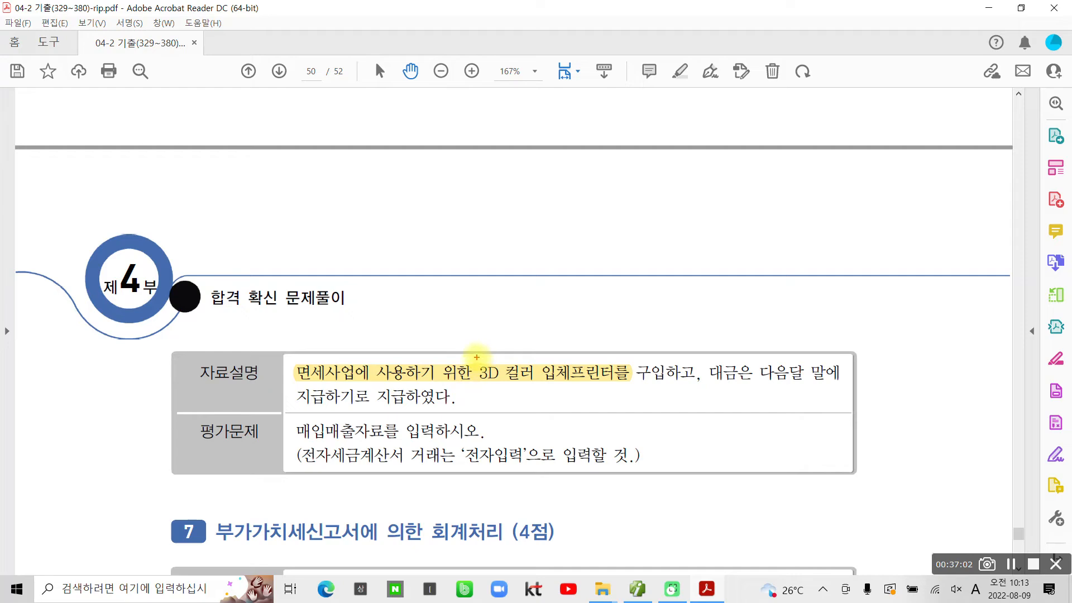
drag(476, 357, 623, 390)
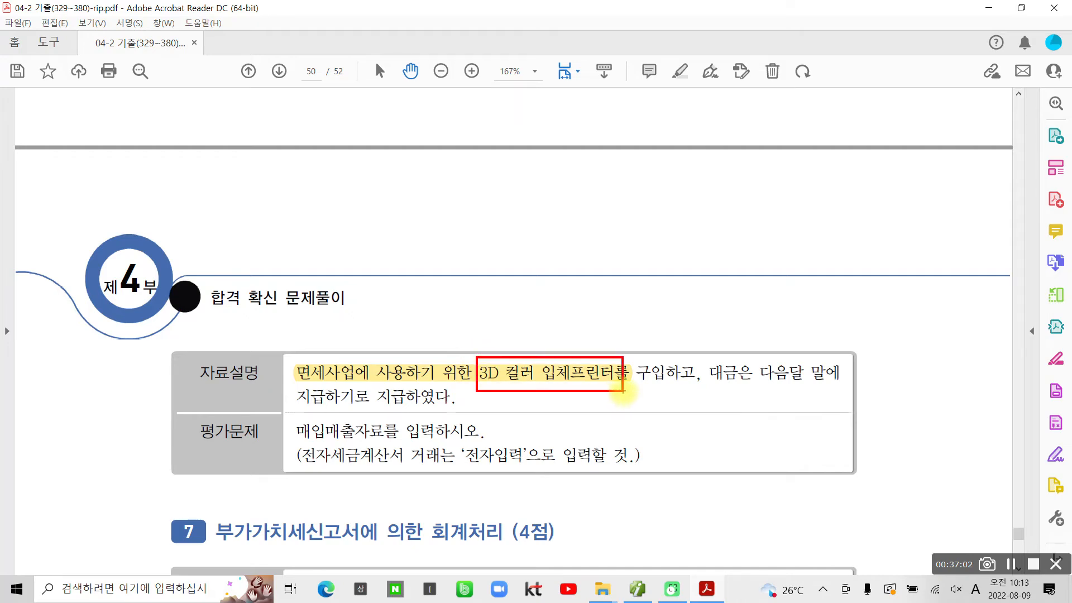
scroll(490, 454, up, 6)
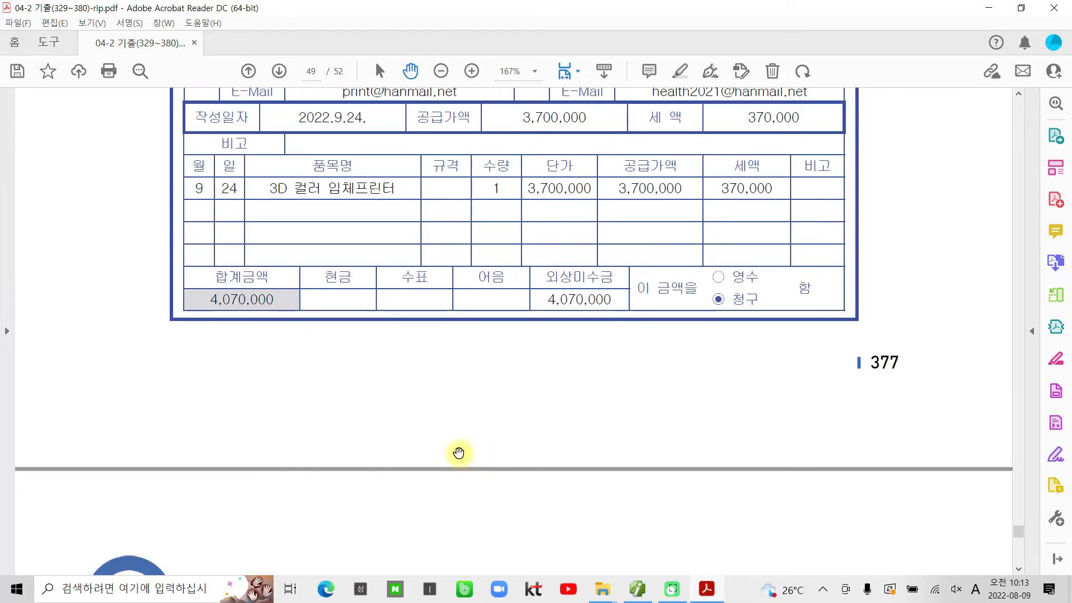
scroll(459, 453, up, 1)
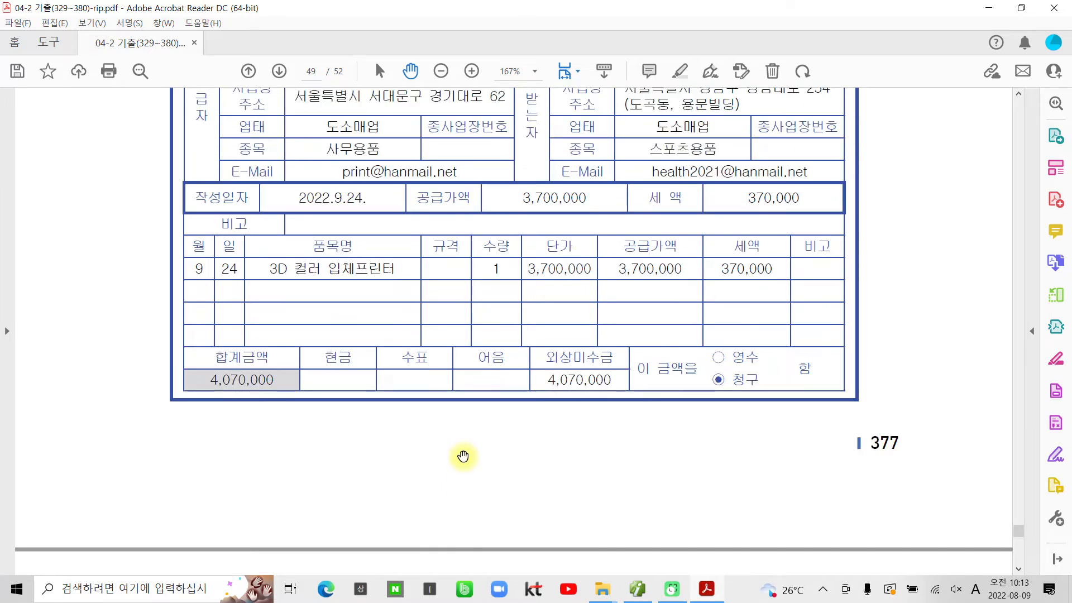
key(ctrl+2)
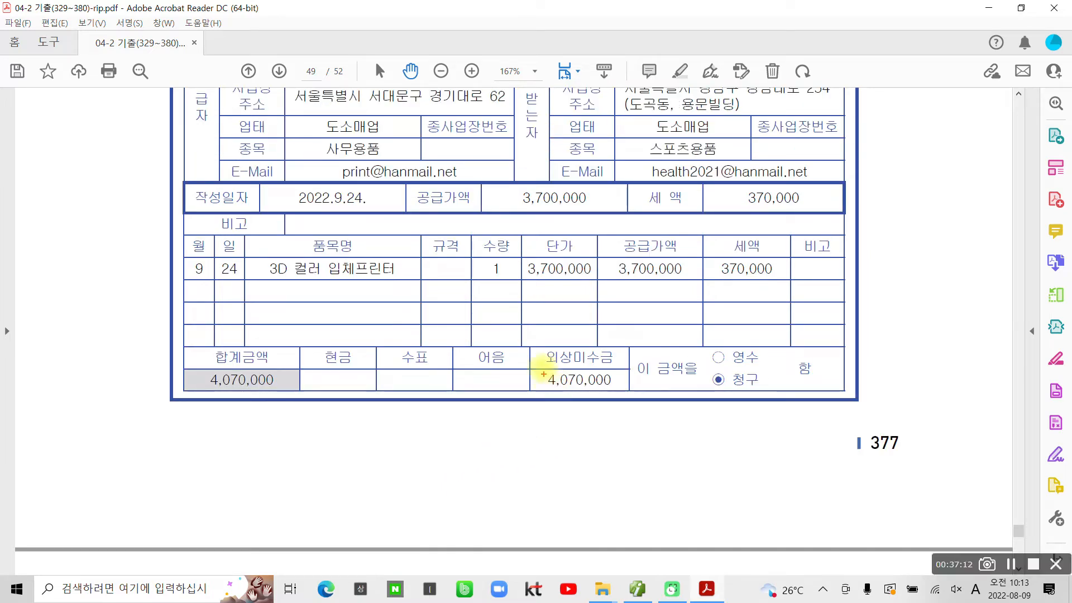
mouse_move(356, 417)
mouse_down()
mouse_move(136, 383)
mouse_move(322, 451)
mouse_up()
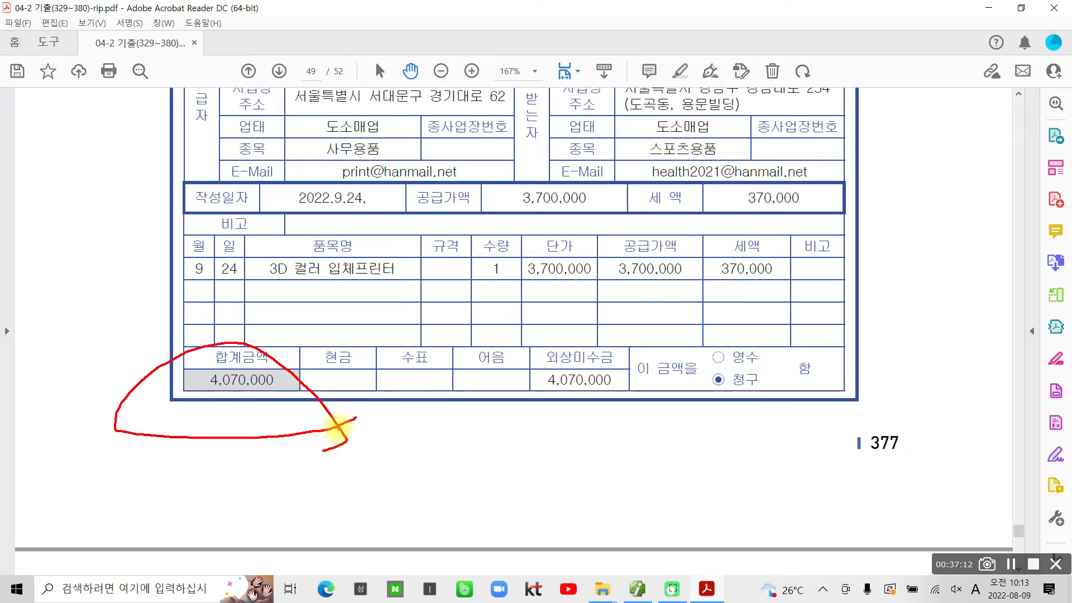
key(ctrl+2)
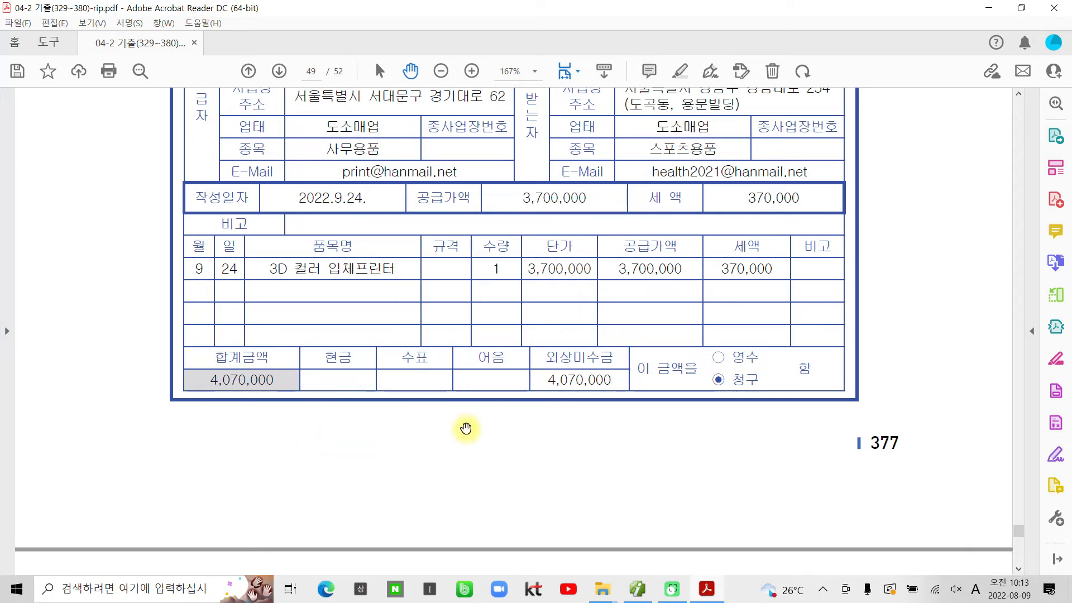
scroll(466, 431, up, 3)
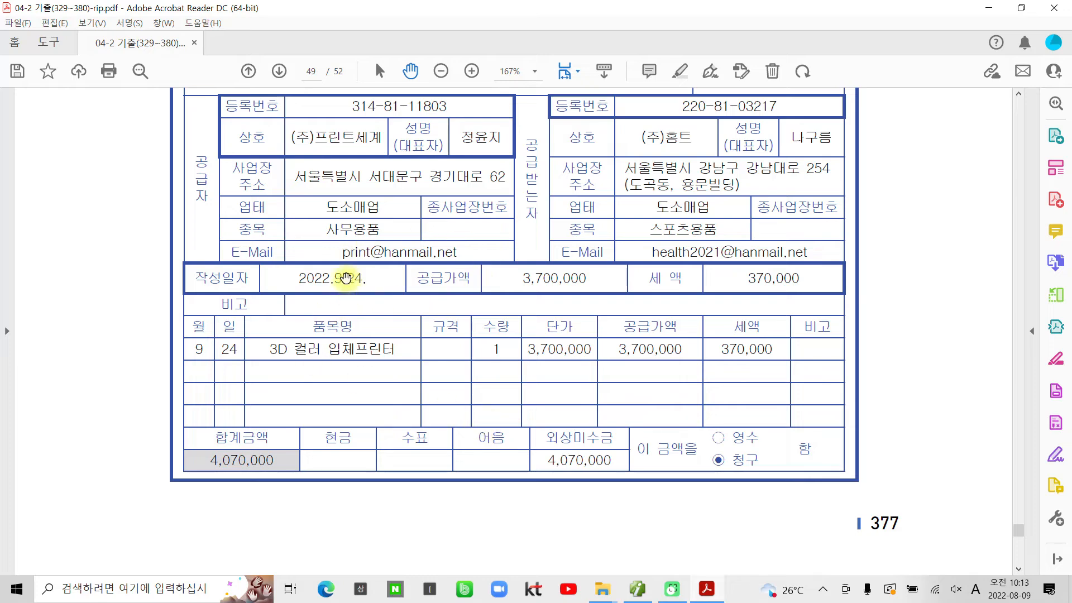
Step: Switch to the accounting program's 매입매출전표입력 screen and set the voucher date to 24 September
click(636, 589)
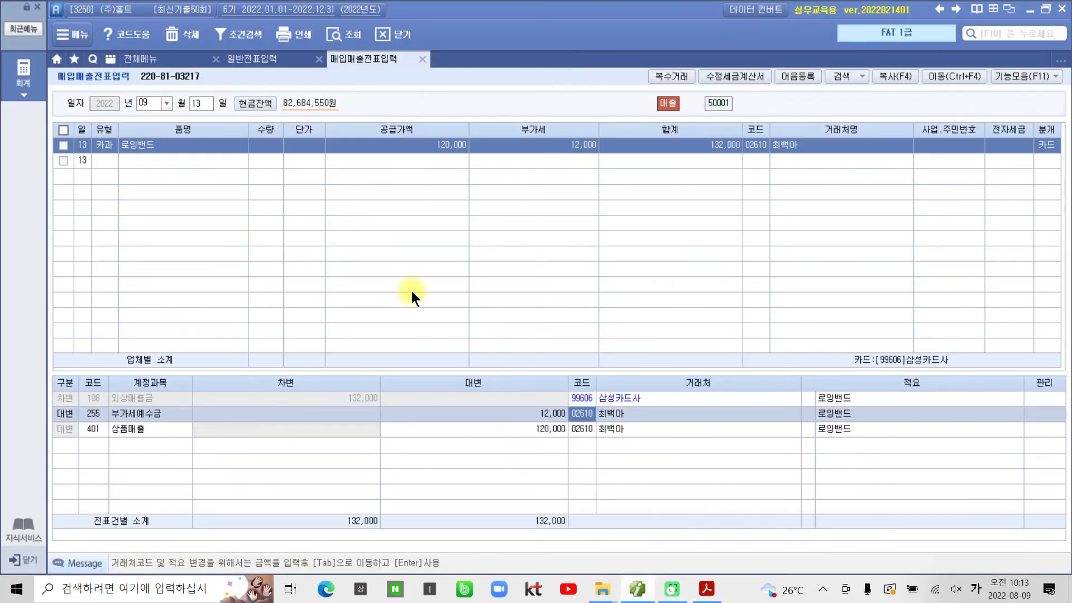
click(193, 105)
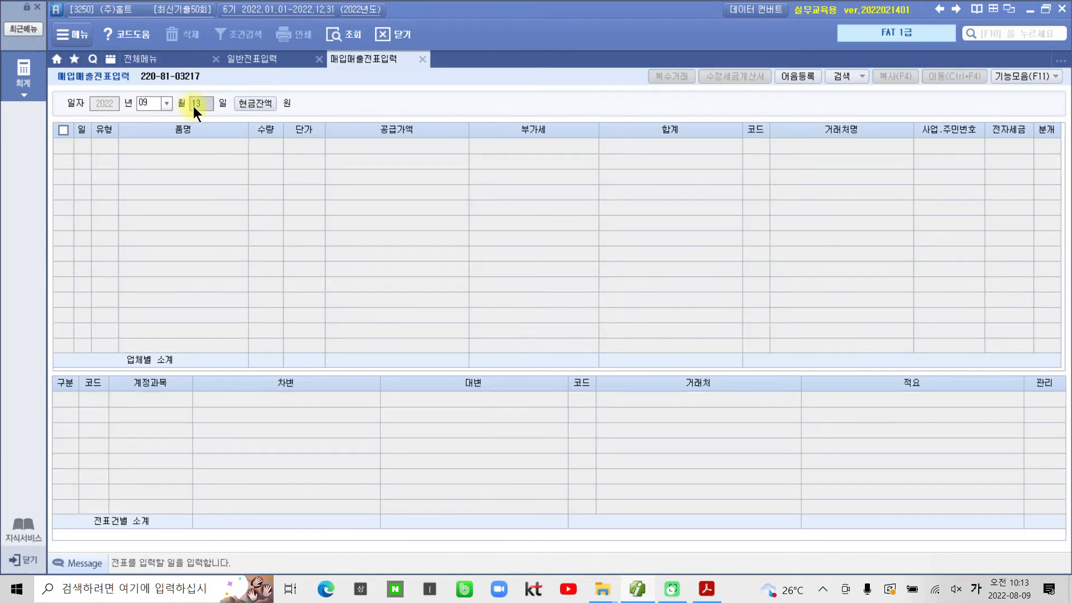
text(24)
key(Return)
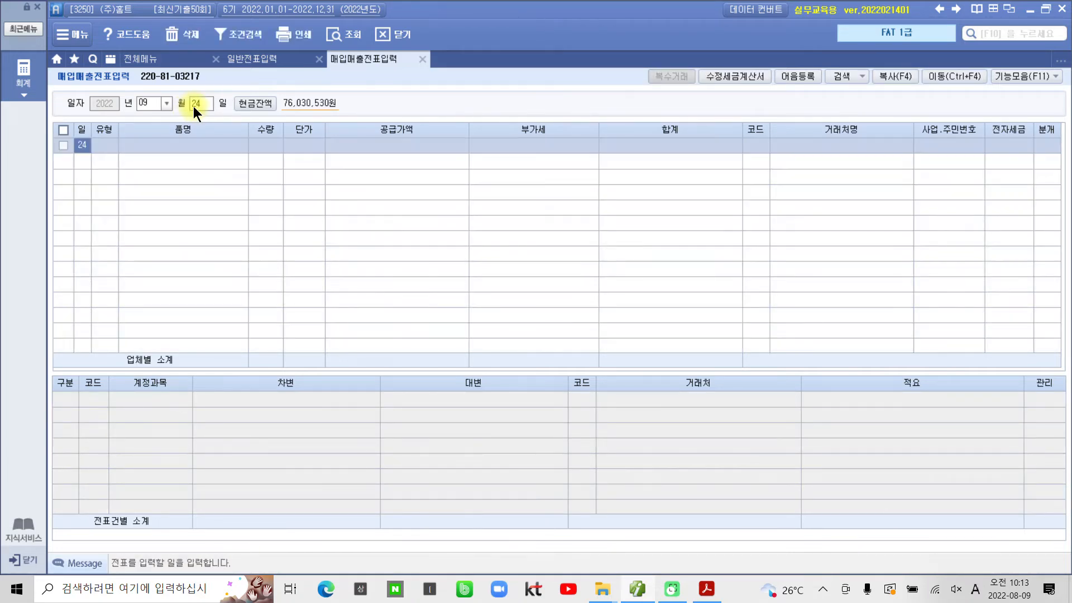
Step: Set the transaction type to 54 불공 with 불공제사유 4, 면세사업과 관련된 분
key(Return)
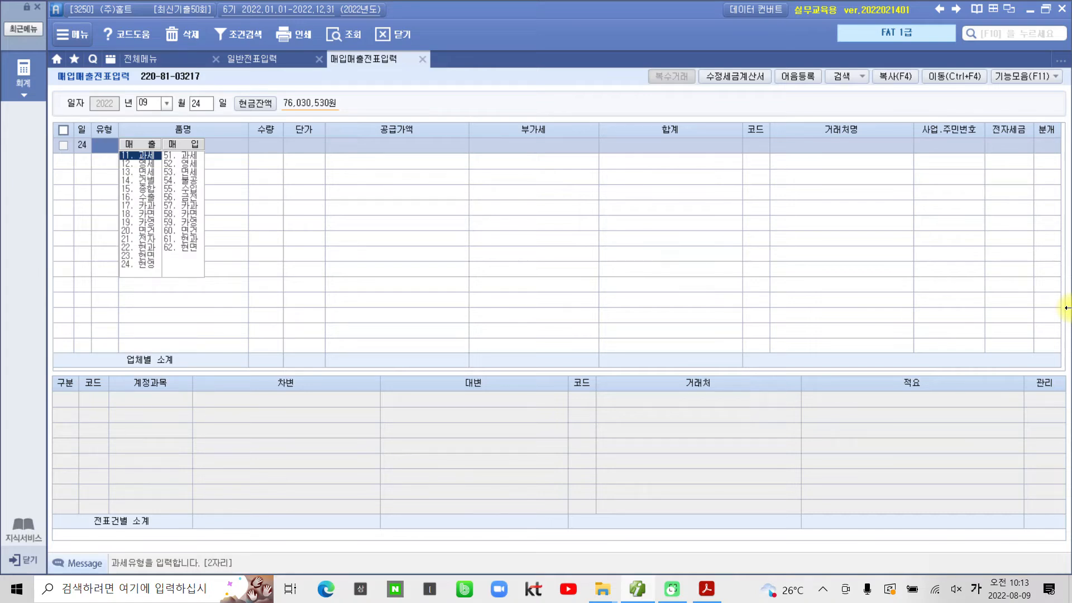
text(5)
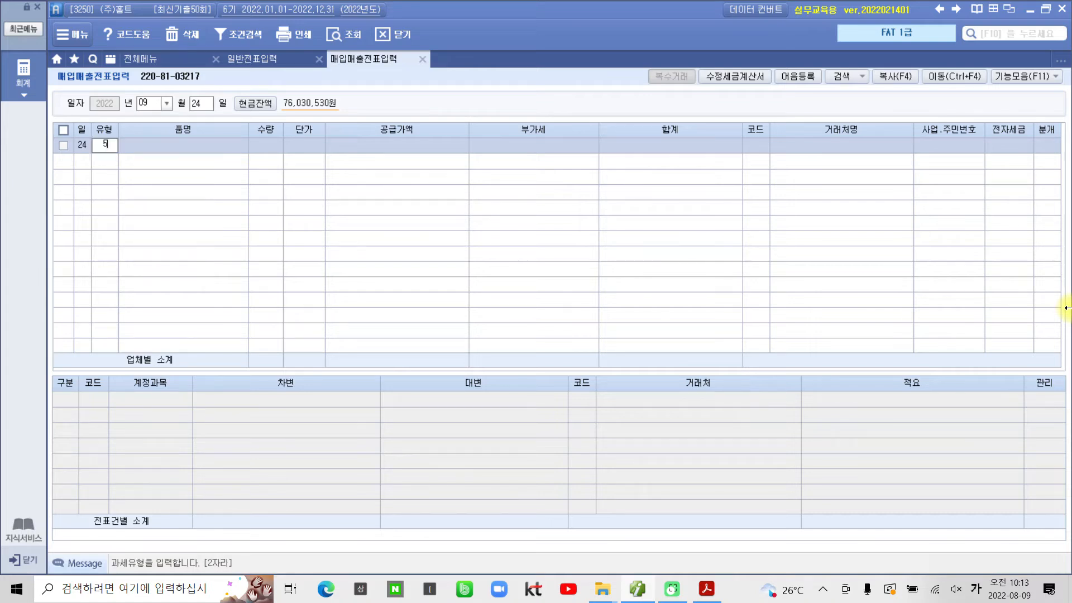
text(4)
key(Return)
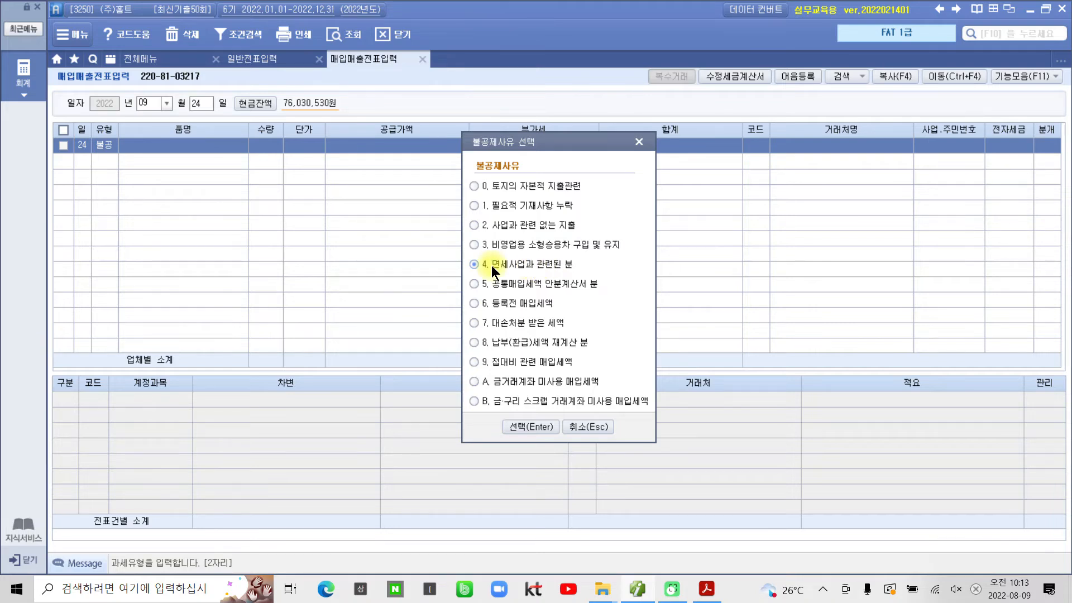
click(529, 426)
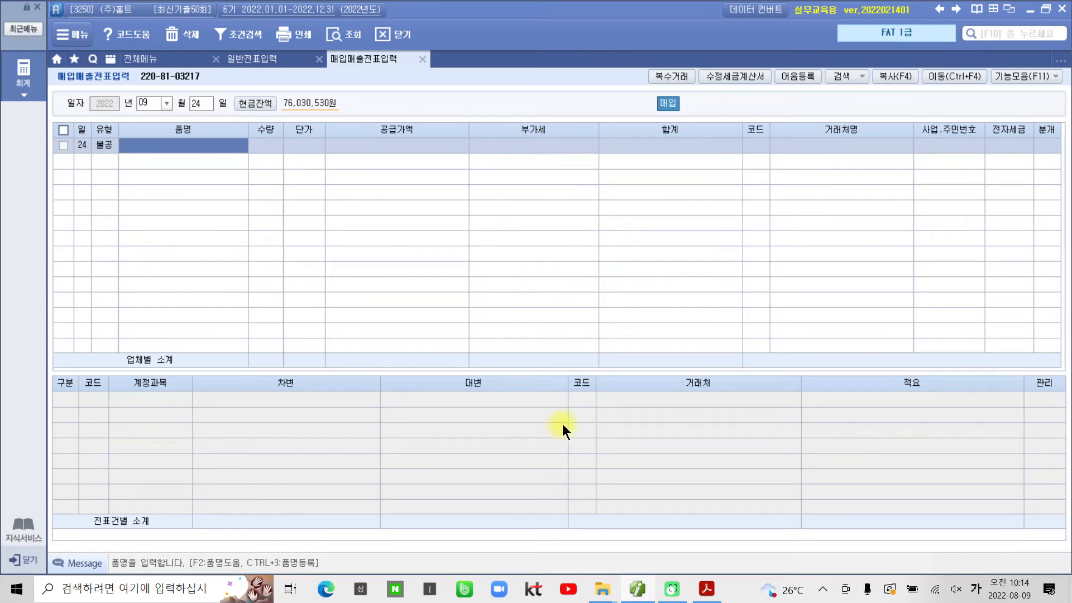
Step: Enter 3D 컬러 입체프린터 as the 품명 of the 24 September purchase
key(Hangul)
text(3)
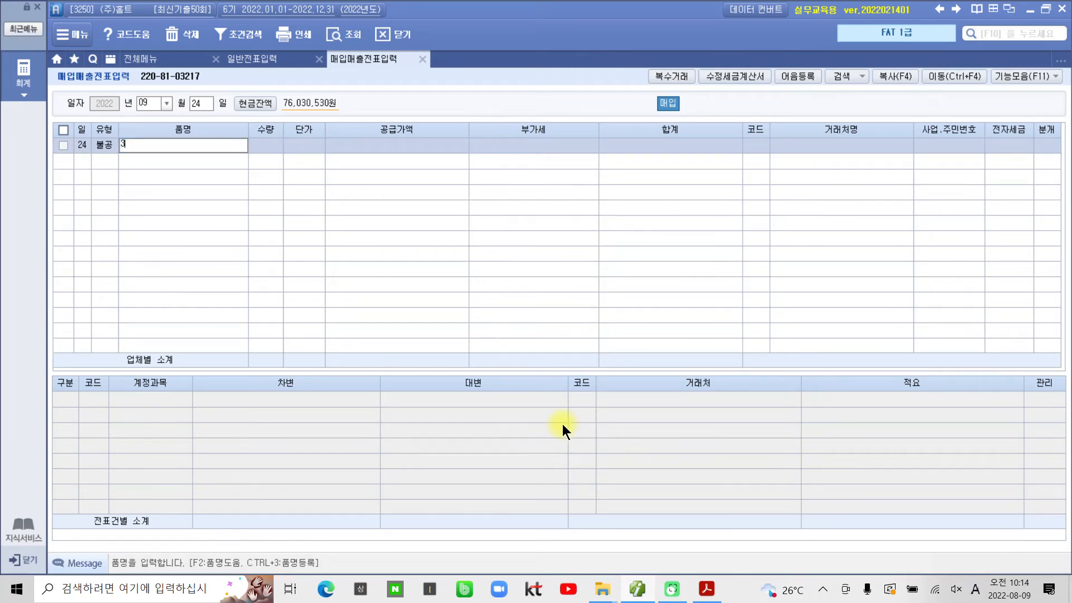
text(0)
key(Hangul)
text(캐ㄹ럼)
key(BackSpace)
text(입ㅊ체프린ㅌㅓ)
key(Return)
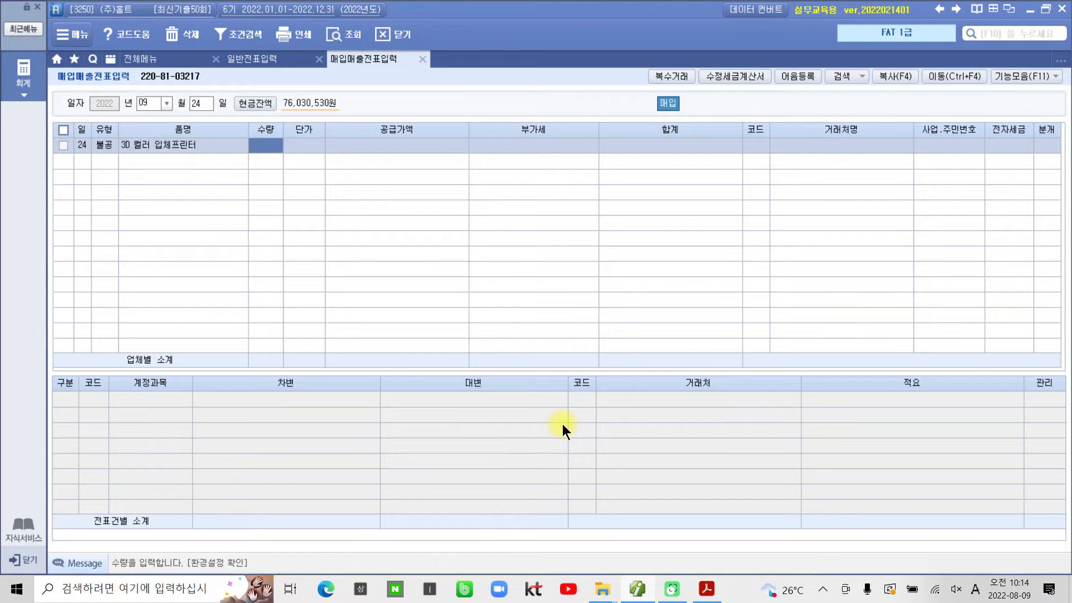
Step: Enter a 수량 of 1 and a 단가 of 3,700,000, accepting the calculated 공급가액 and 부가세
text(1)
key(Return)
text(3700000)
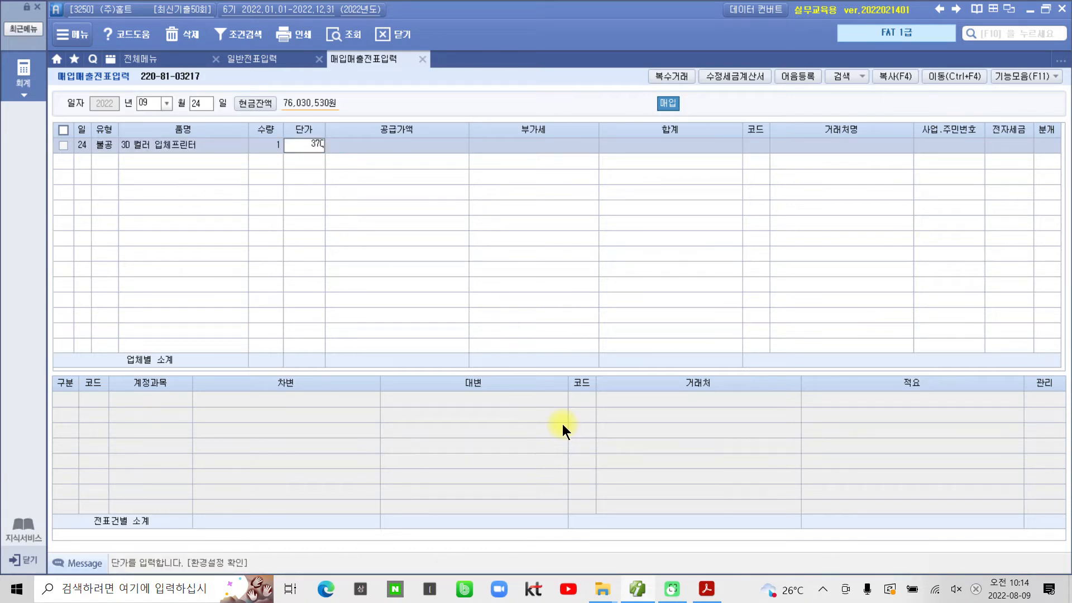
key(Return)
key(Return)
key(Return)
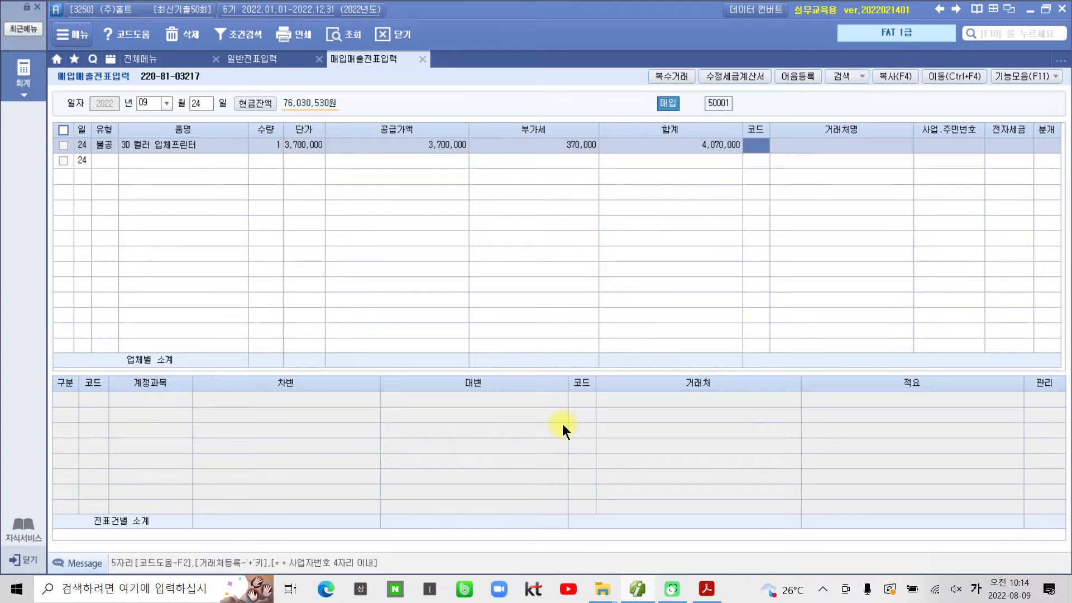
Step: Assign (주)프린트세계 as the 거래처 and set 전자세금 to 전자입력
text(프린)
key(Return)
key(Return)
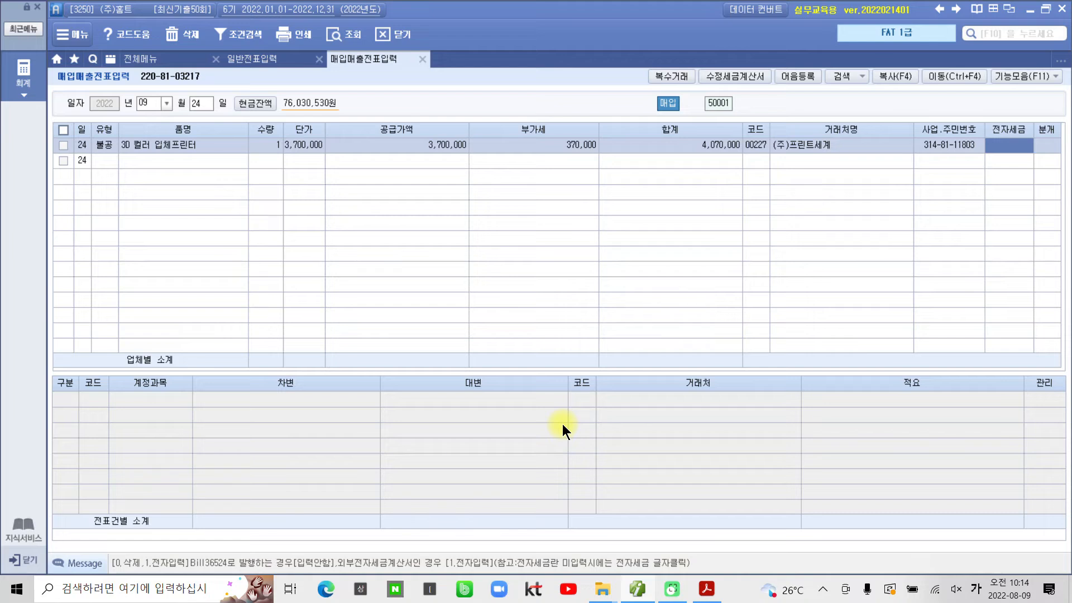
text(1)
key(Return)
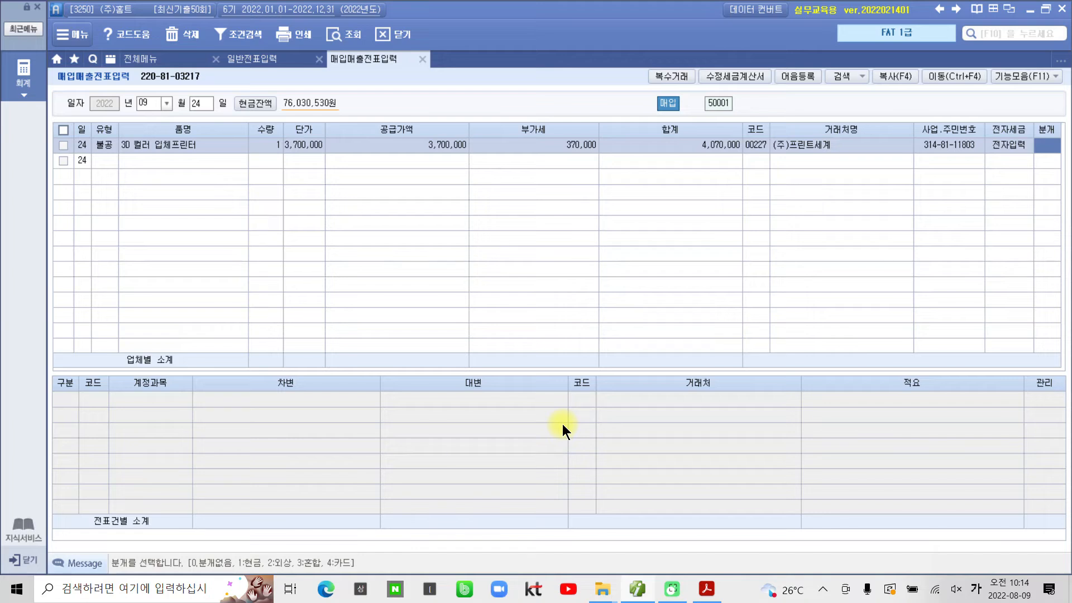
Step: Set the 분개 type to 혼합 and change the debit line's account to 212 비품, keeping its amount
text(3)
key(Return)
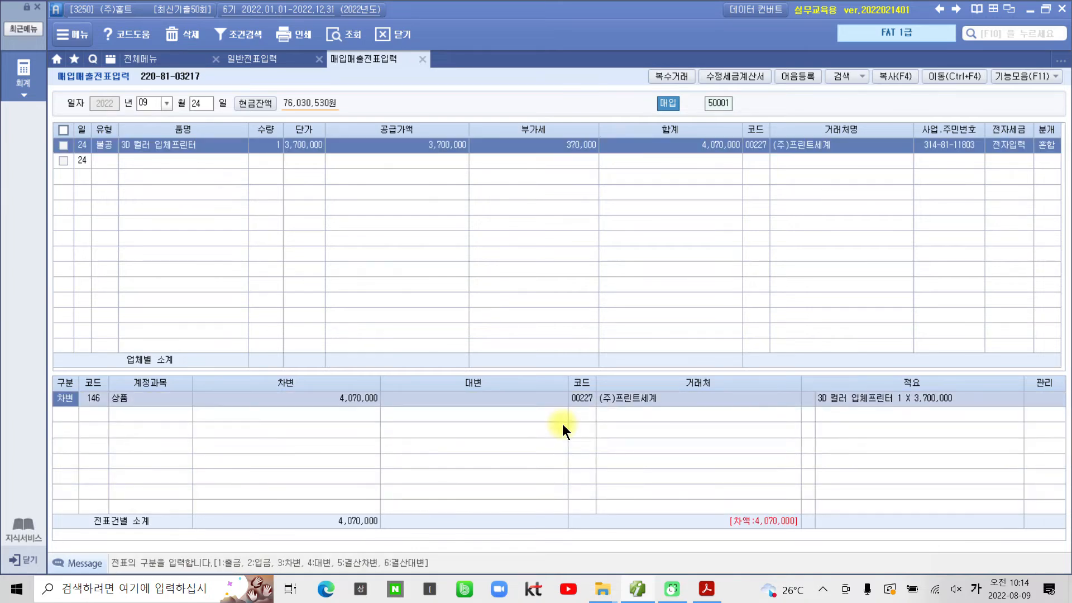
key(Return)
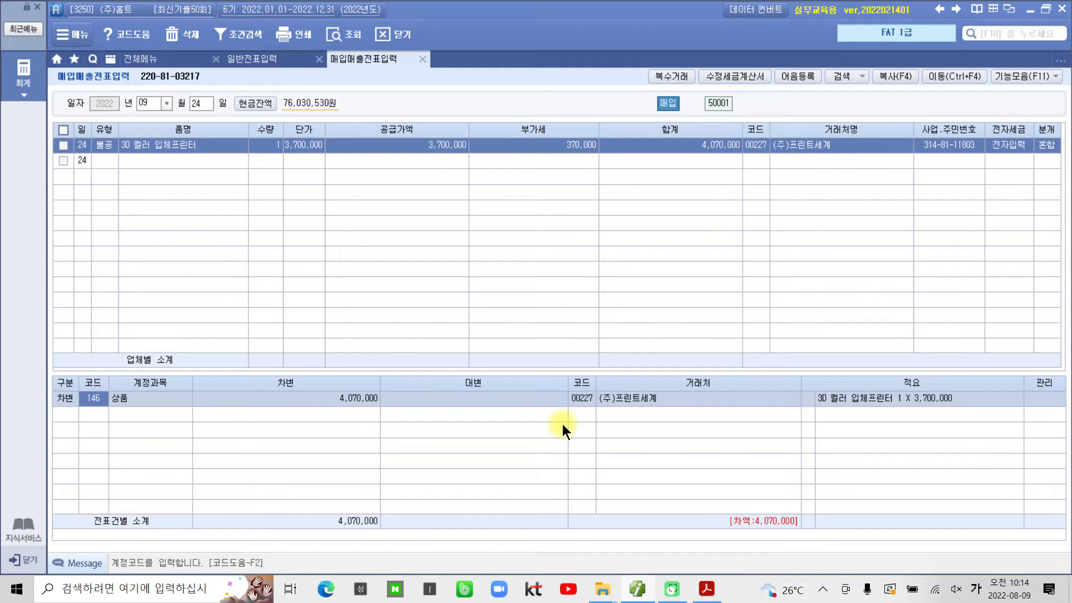
text(212)
key(Return)
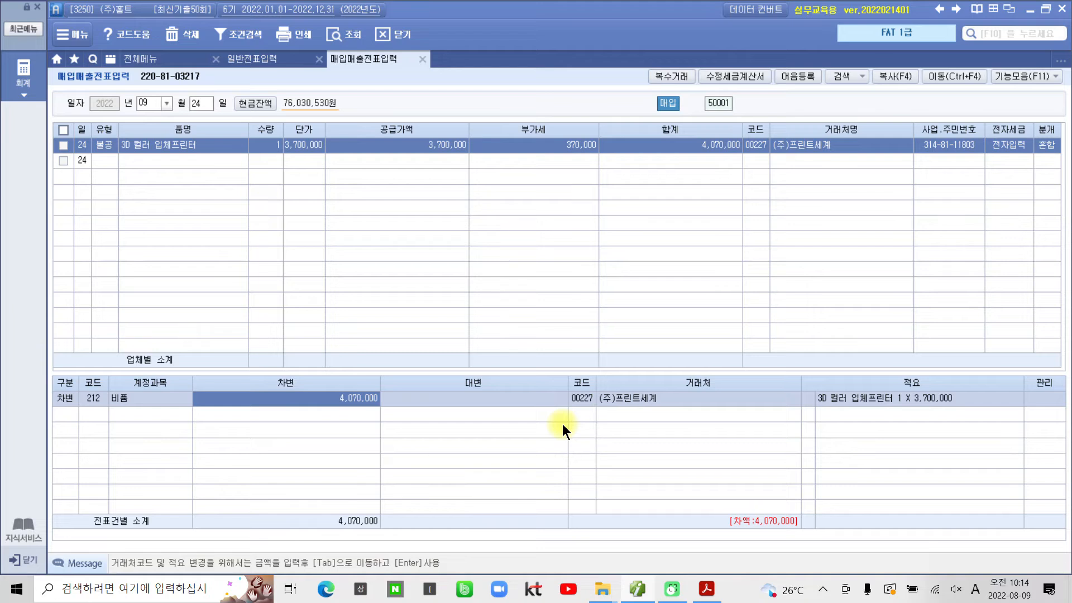
key(Return)
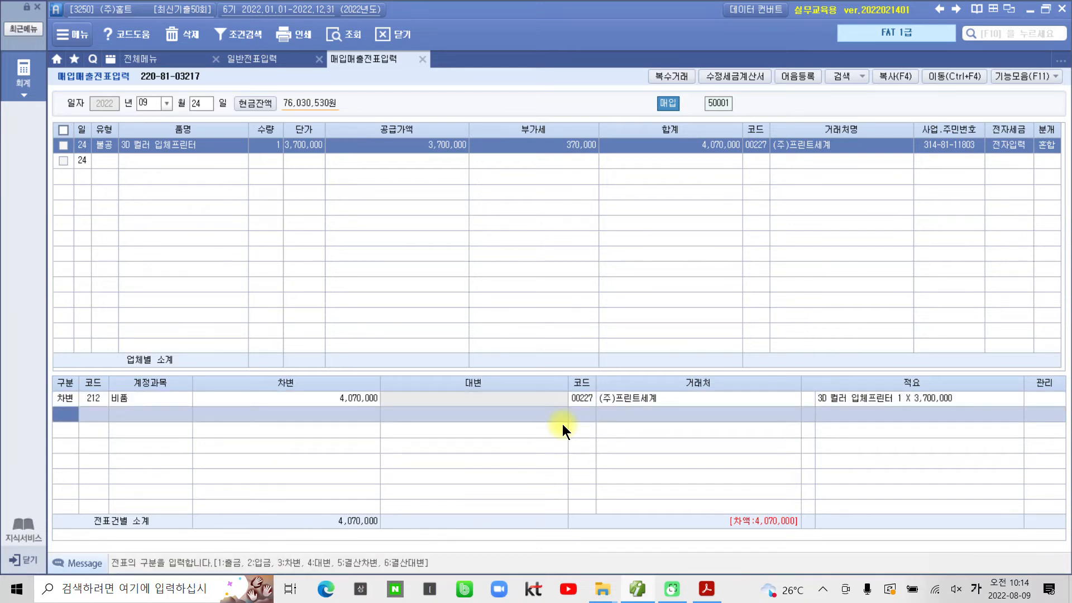
Step: Add a 대변 line for account 253 미지급금 of 4,070,000 to the 3D printer purchase's journal entry
text(4)
key(Return)
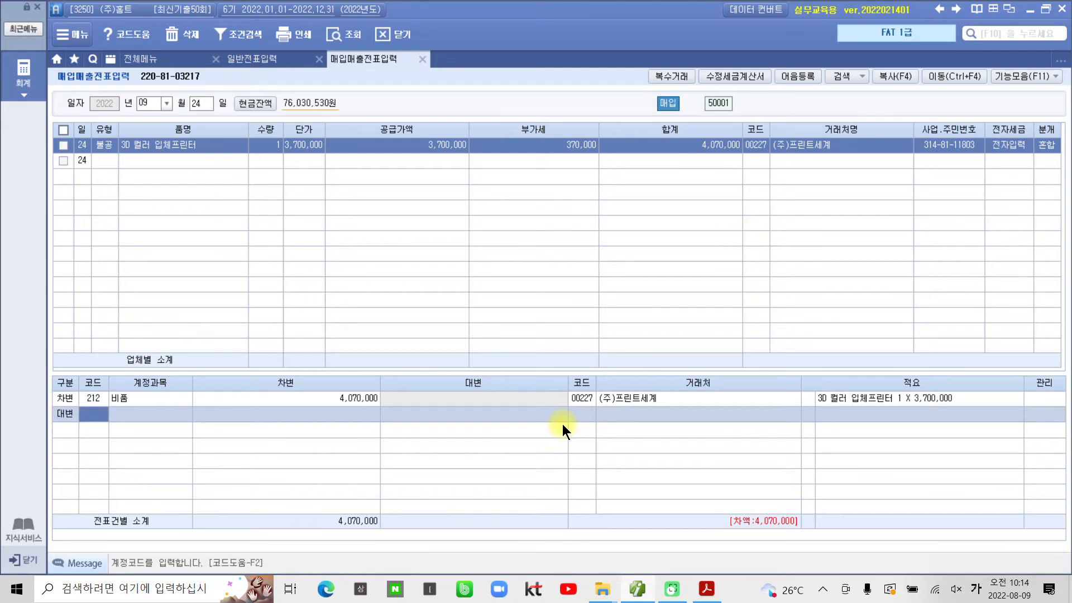
text(253)
key(Return)
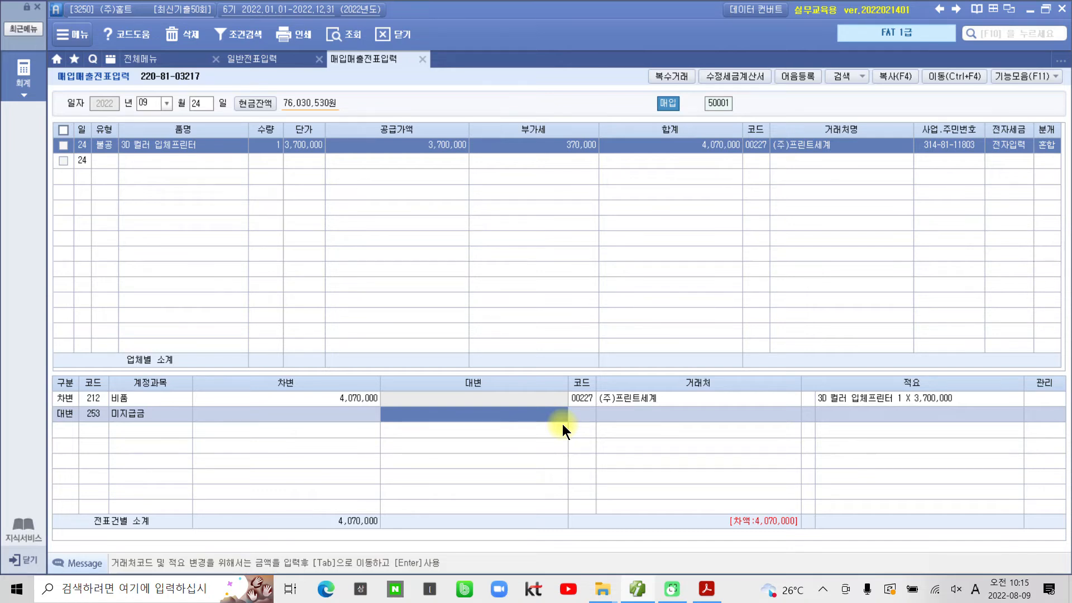
text(4,070)
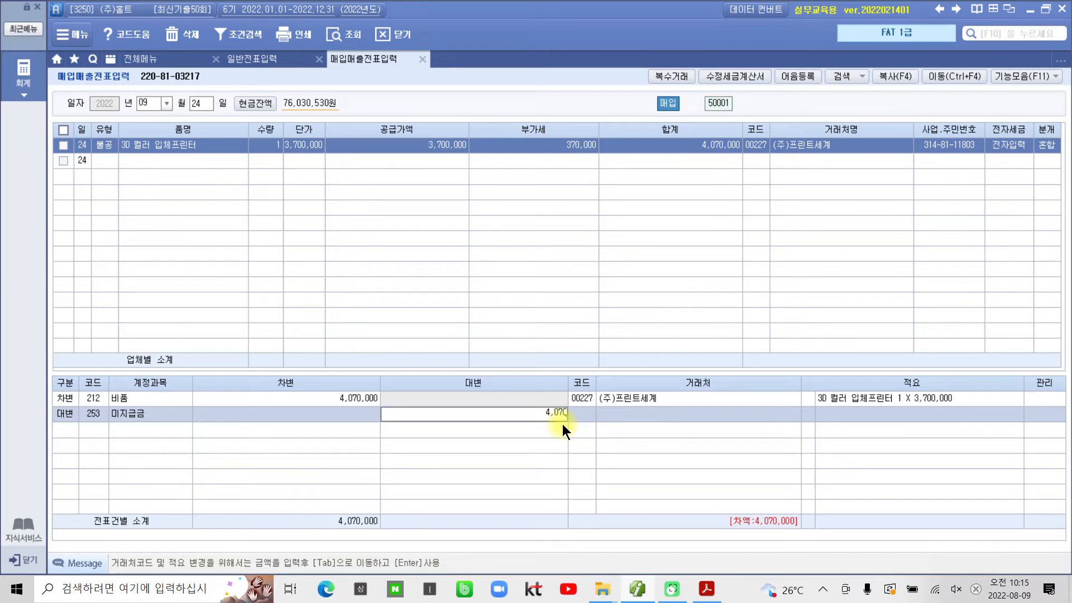
text(,000)
key(Return)
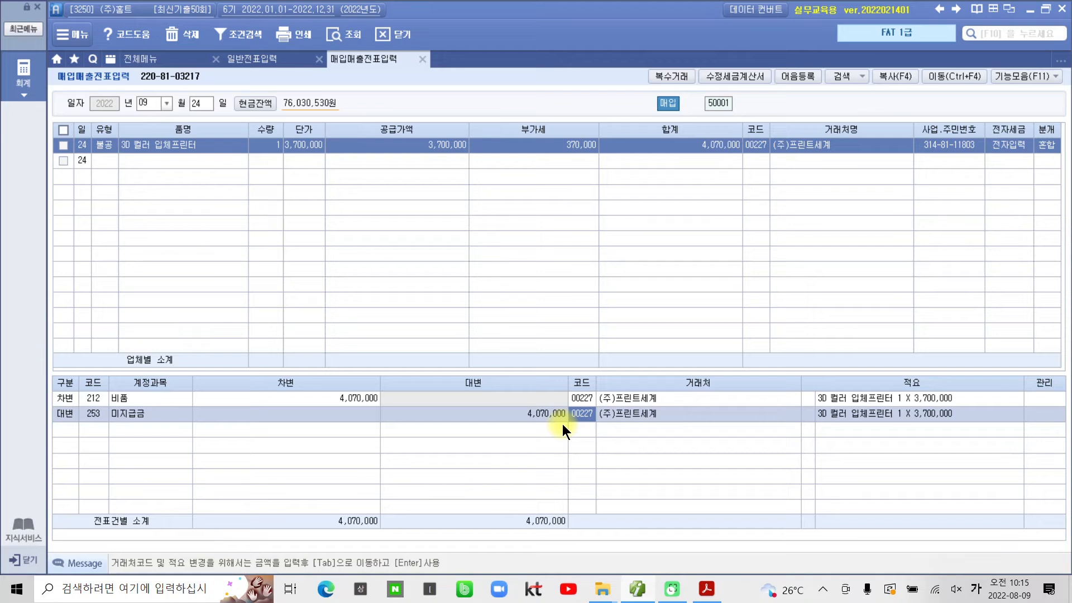
mouse_move(106, 182)
mouse_down()
mouse_move(81, 146)
mouse_move(120, 180)
mouse_move(98, 249)
mouse_move(127, 221)
mouse_up()
mouse_move(158, 206)
mouse_down()
mouse_move(136, 240)
mouse_move(162, 241)
mouse_up()
drag(150, 205, 149, 264)
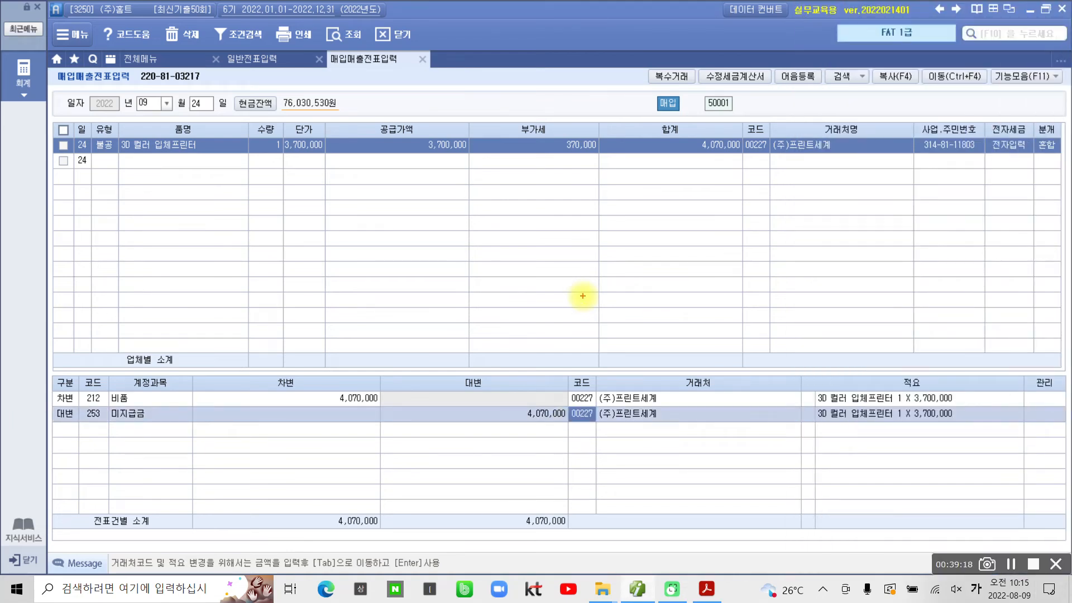
mouse_move(153, 470)
mouse_down()
mouse_move(67, 360)
mouse_move(735, 407)
mouse_move(109, 481)
mouse_up()
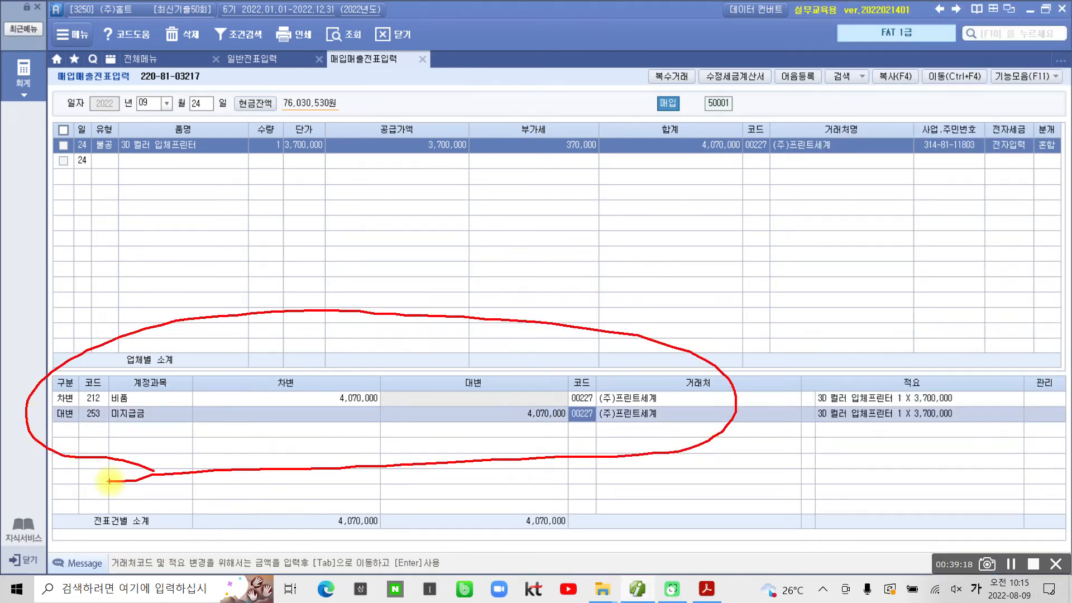
mouse_move(1040, 192)
mouse_down()
mouse_move(1030, 137)
mouse_move(1041, 204)
mouse_up()
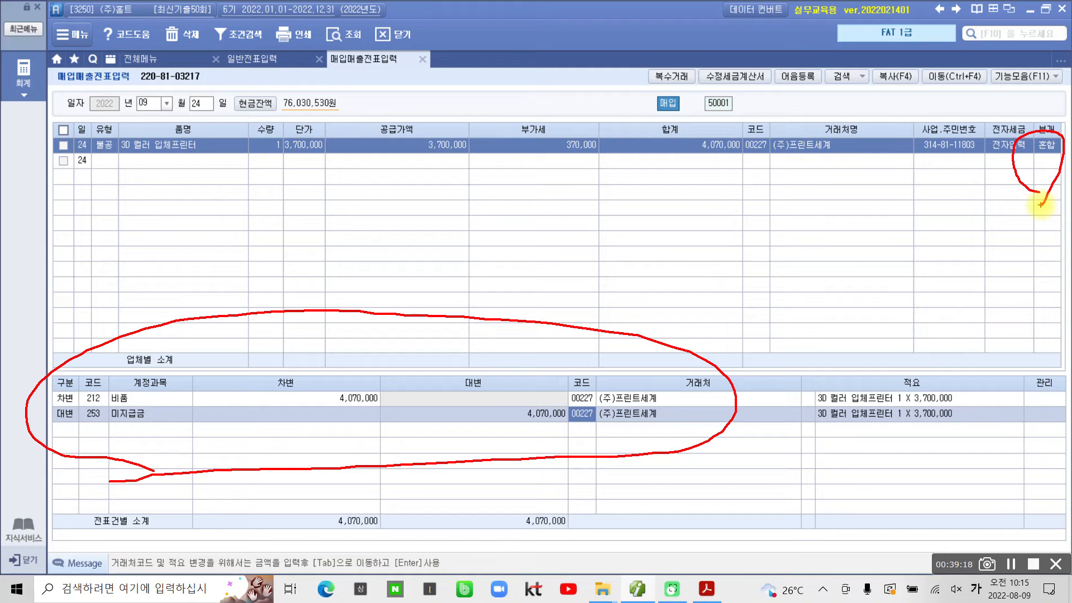
mouse_move(101, 118)
mouse_down()
mouse_move(79, 139)
mouse_move(92, 193)
mouse_move(120, 185)
mouse_move(109, 242)
mouse_up()
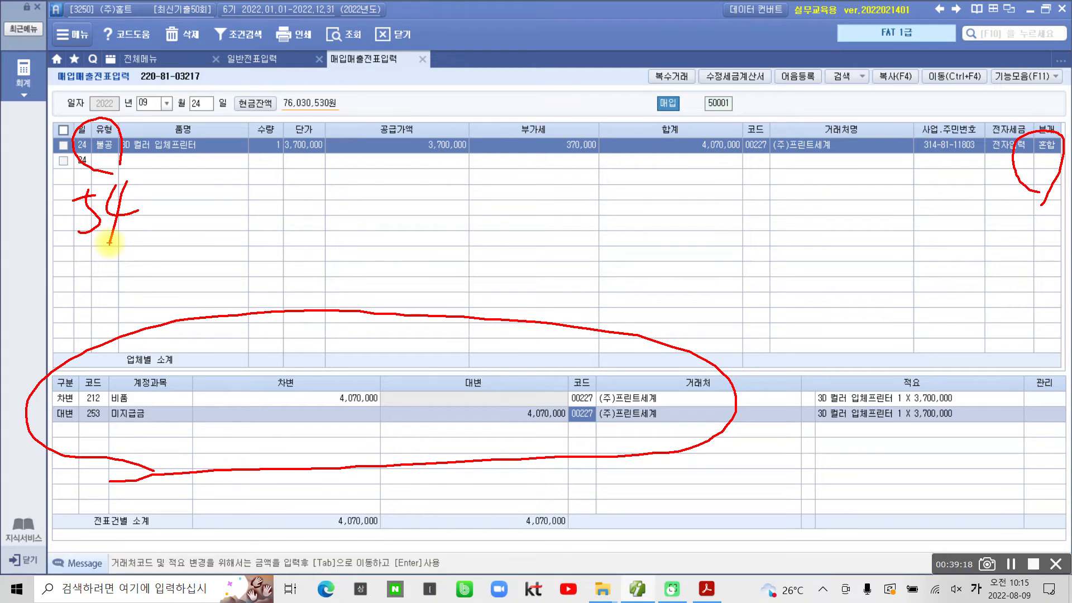
key(Escape)
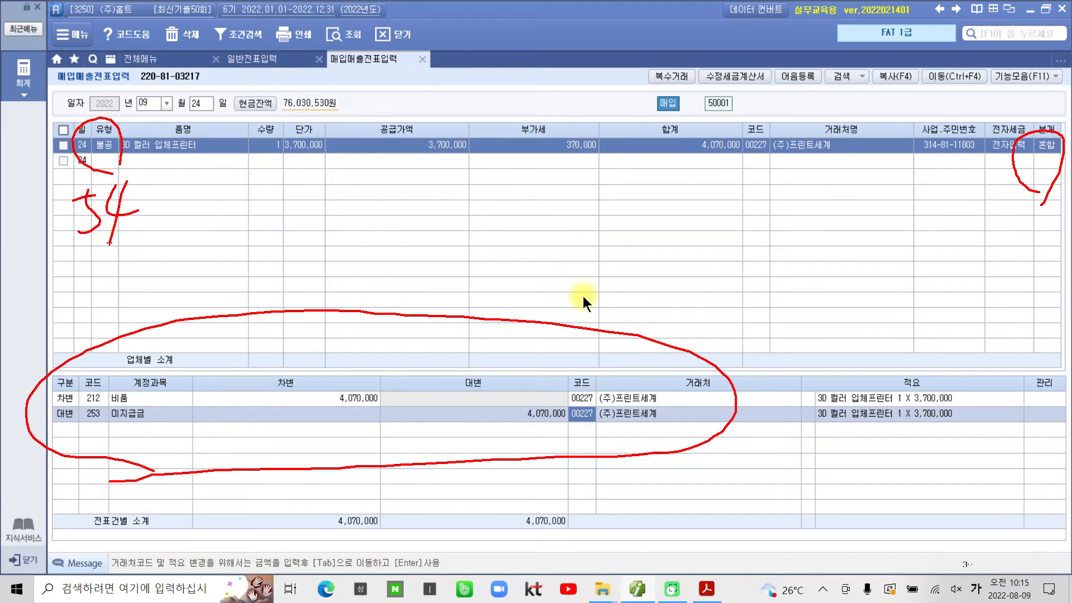
Step: Switch to the exam PDF in Acrobat Reader and highlight question 7's title 부가가치세신고서에 의한 회계처리
click(642, 595)
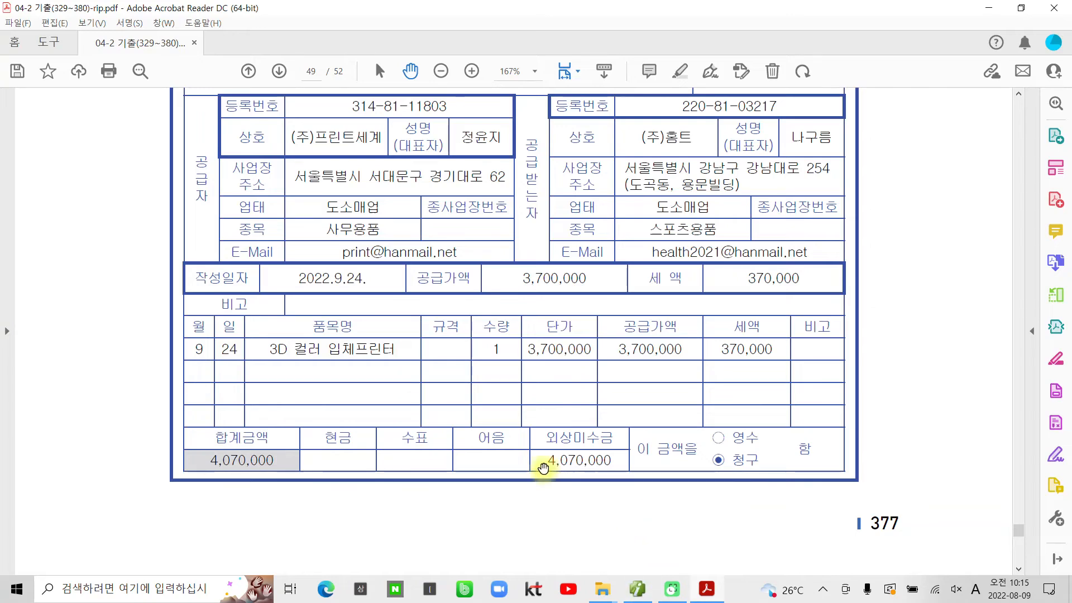
scroll(511, 453, down, 1)
scroll(514, 452, down, 6)
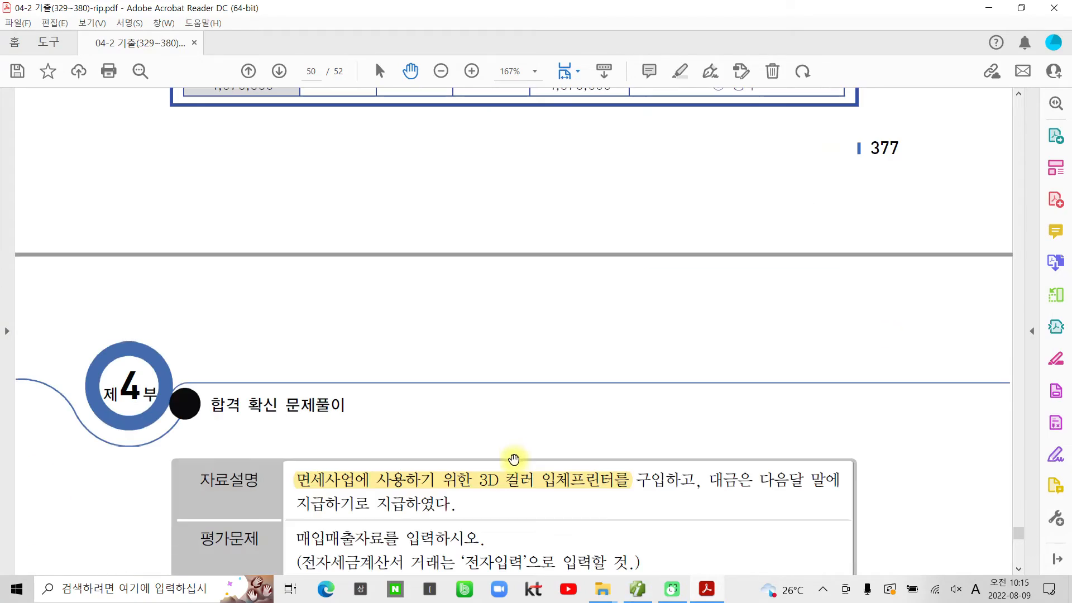
scroll(517, 456, down, 2)
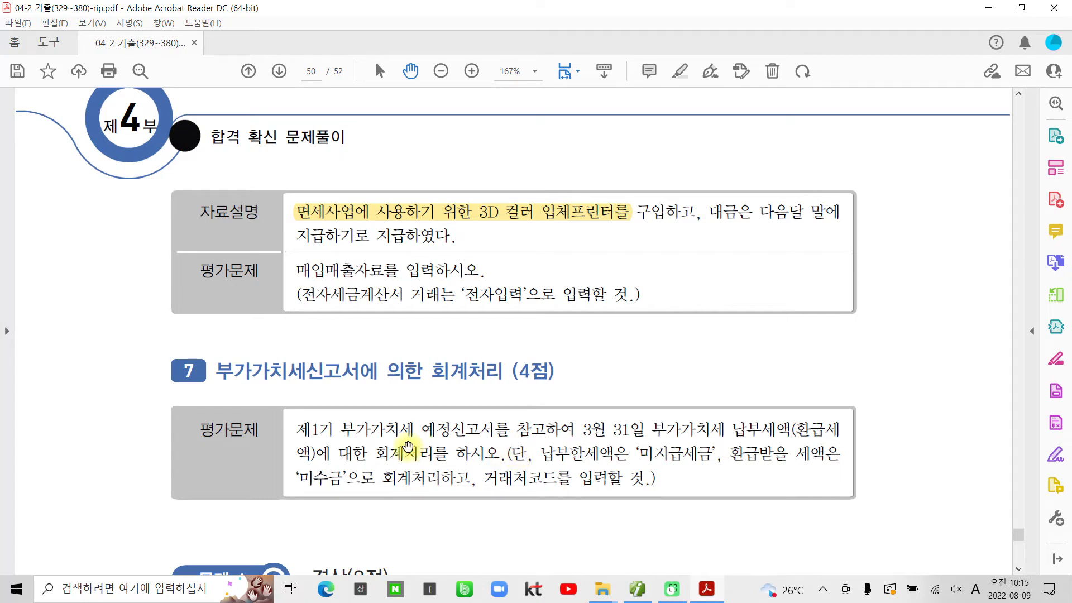
scroll(245, 430, down, 1)
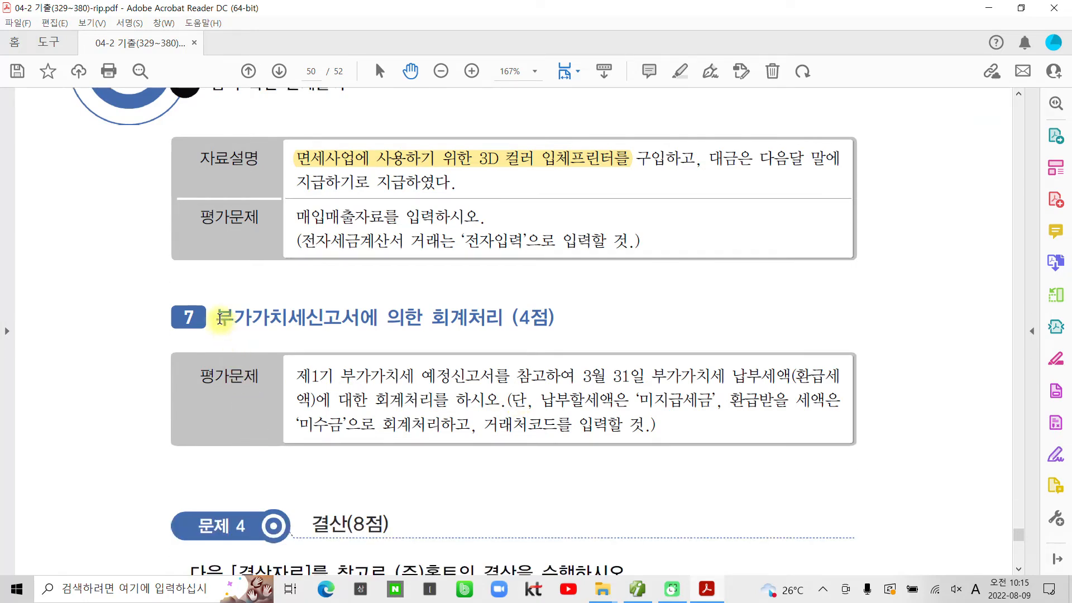
drag(217, 318, 486, 320)
right_click(486, 319)
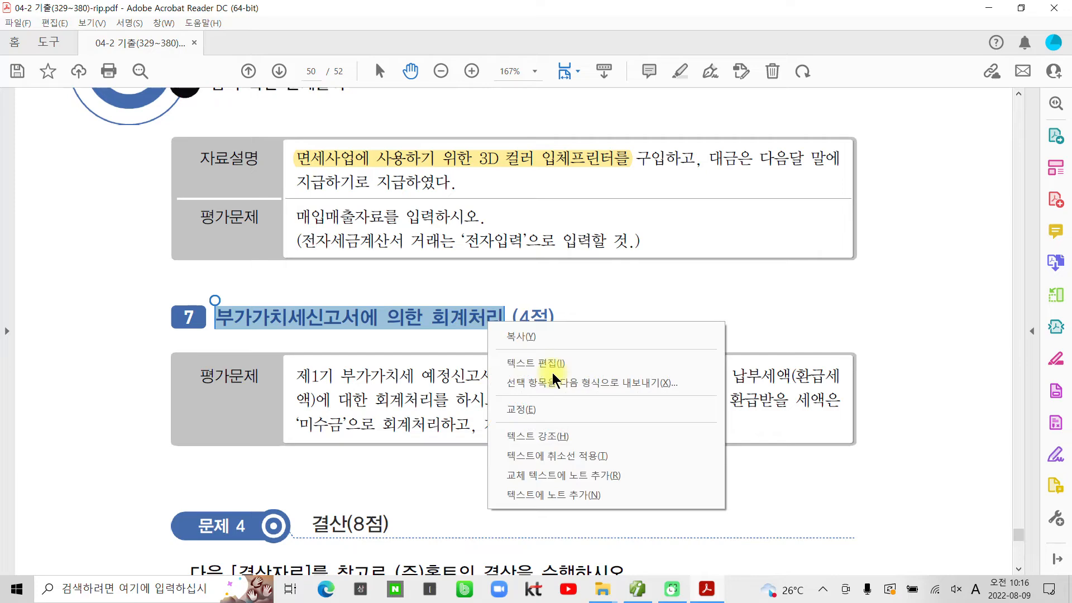
click(547, 434)
Step: Highlight the phrase 제1기 부가가치세 예정신고서를 in question 7's 평가문제 text
scroll(320, 416, down, 2)
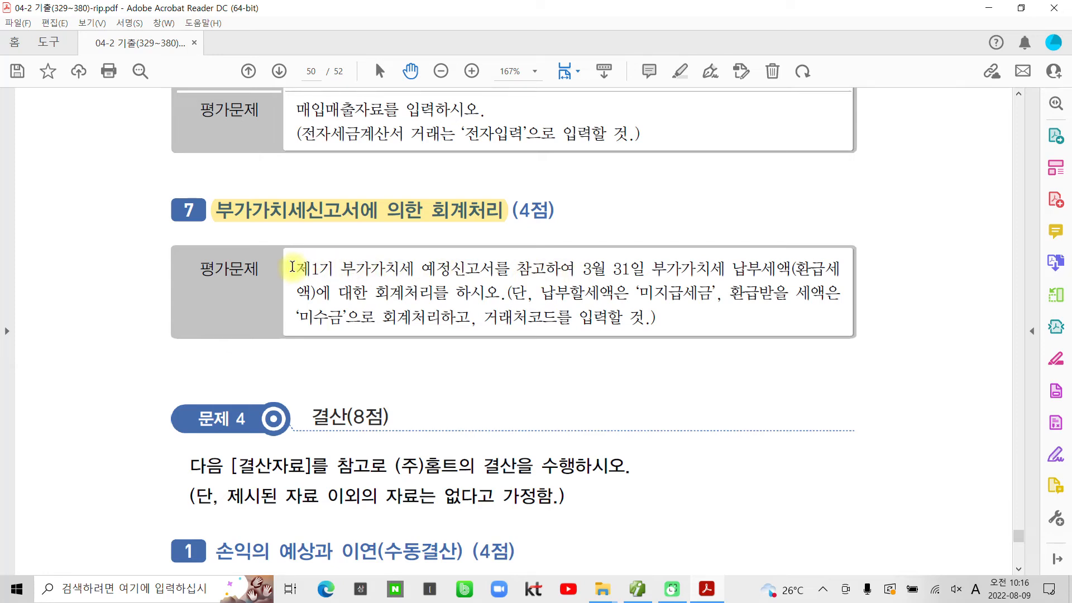
drag(292, 267, 509, 270)
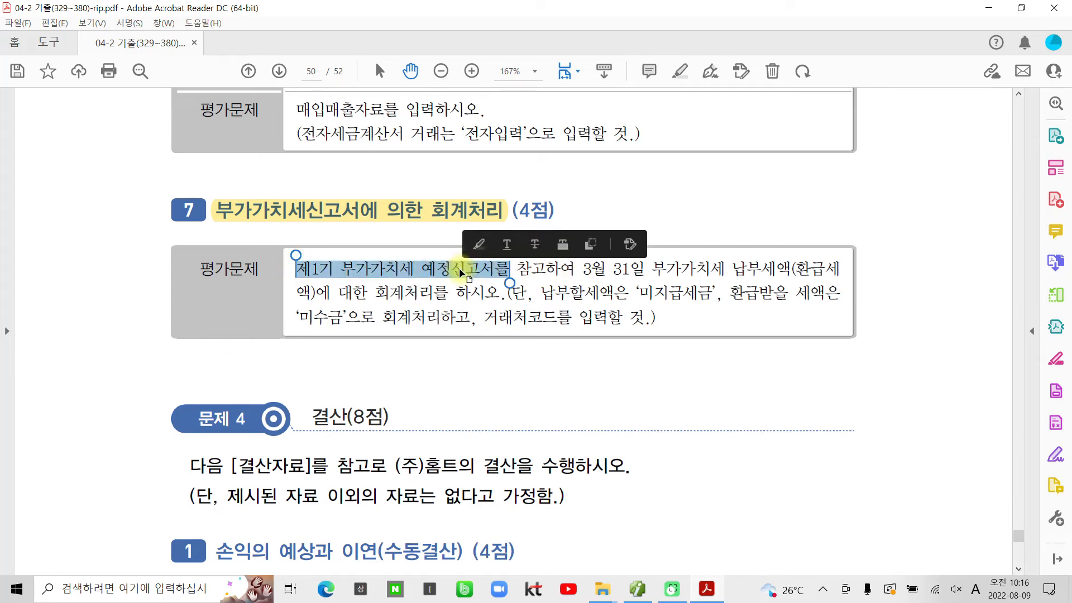
right_click(461, 273)
click(504, 383)
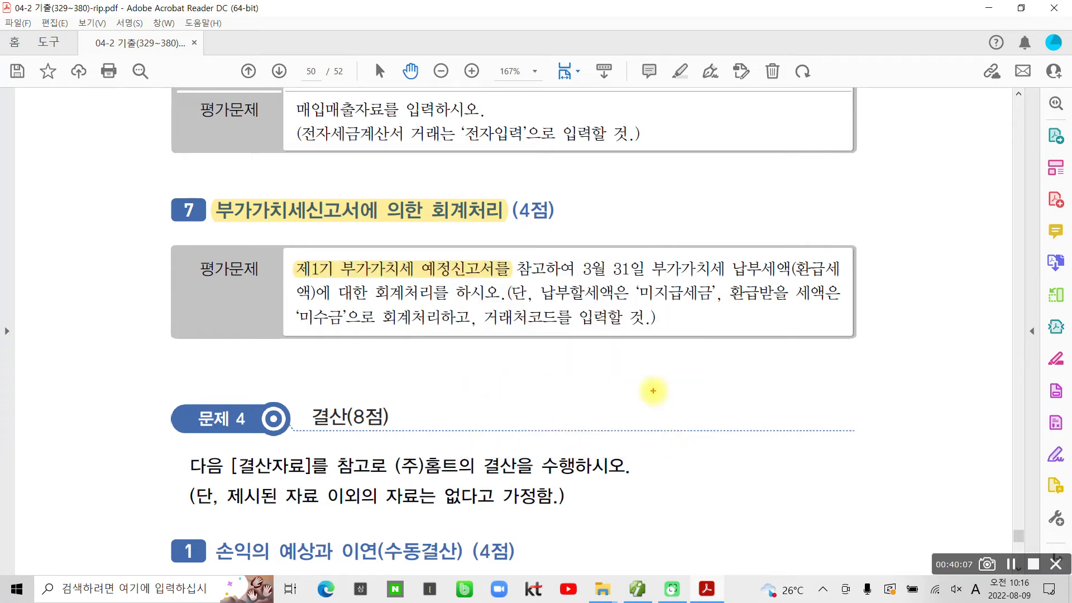
mouse_move(289, 245)
mouse_down()
mouse_move(506, 272)
mouse_move(312, 250)
mouse_up()
mouse_move(482, 222)
mouse_down()
mouse_move(464, 242)
mouse_move(530, 233)
mouse_move(517, 251)
mouse_up()
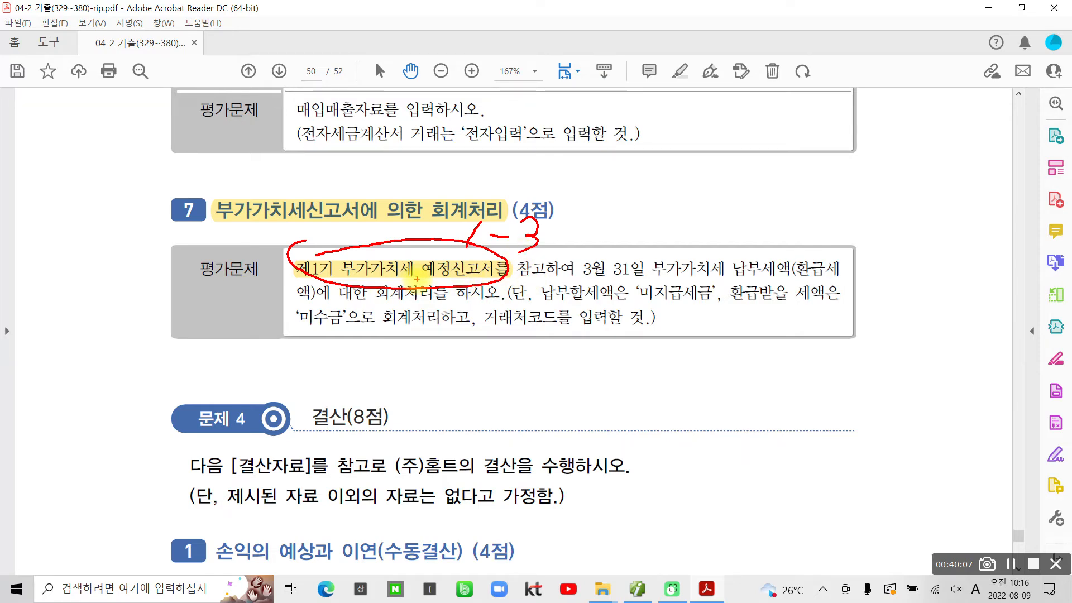
mouse_move(480, 209)
mouse_down()
mouse_move(453, 241)
mouse_move(567, 240)
mouse_move(474, 203)
mouse_move(466, 248)
mouse_up()
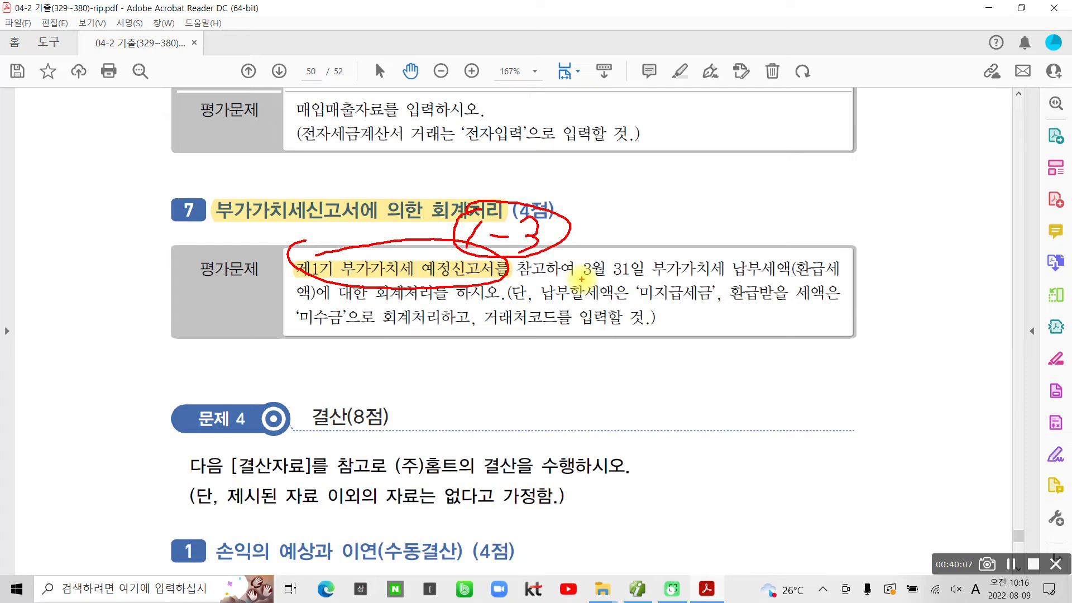
drag(581, 278, 638, 278)
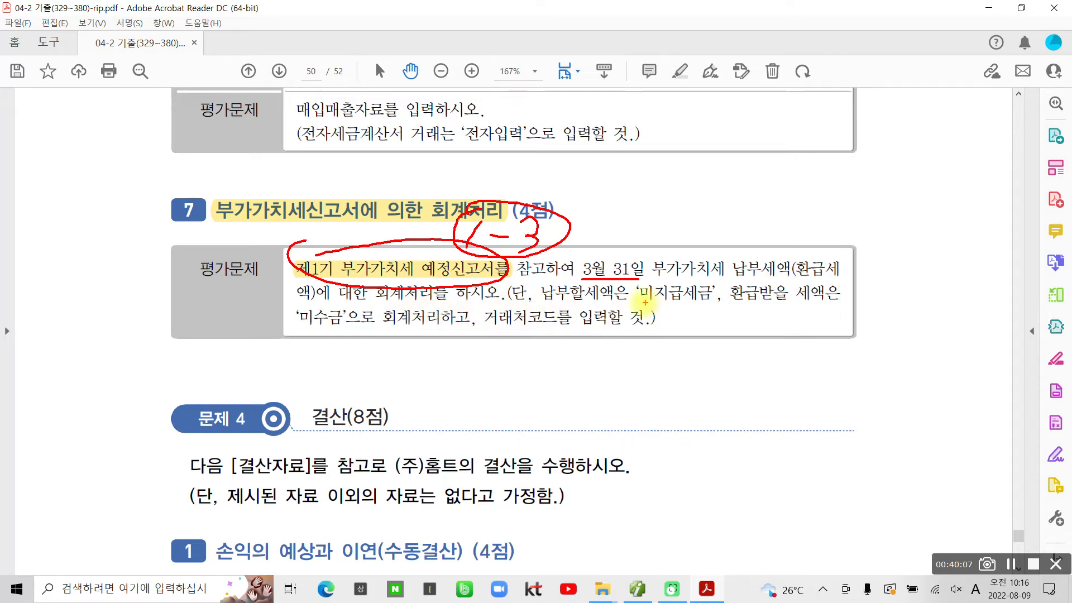
drag(636, 301, 706, 301)
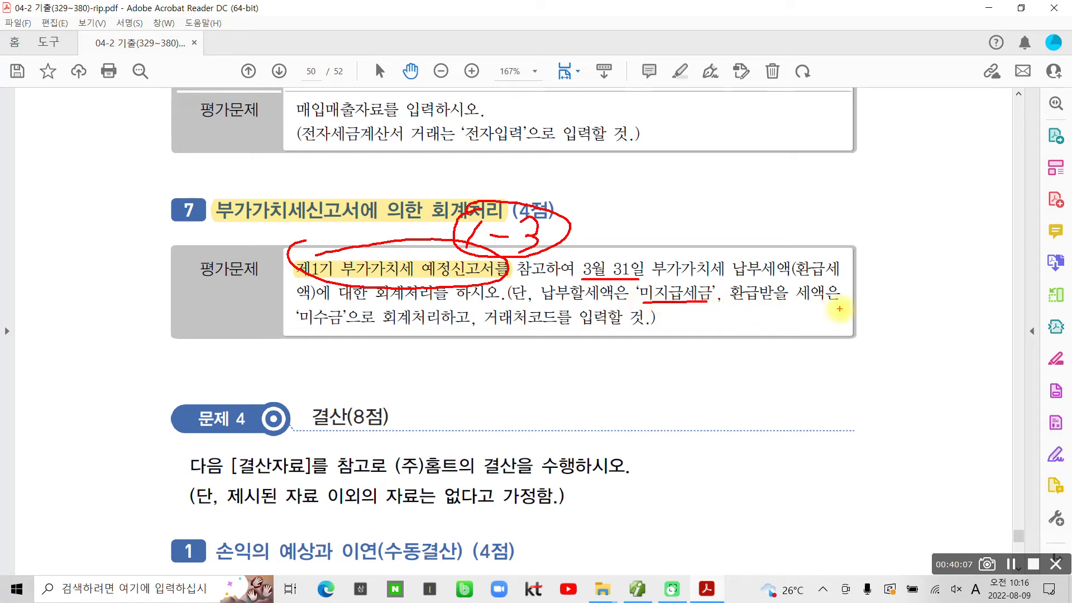
drag(299, 329, 349, 328)
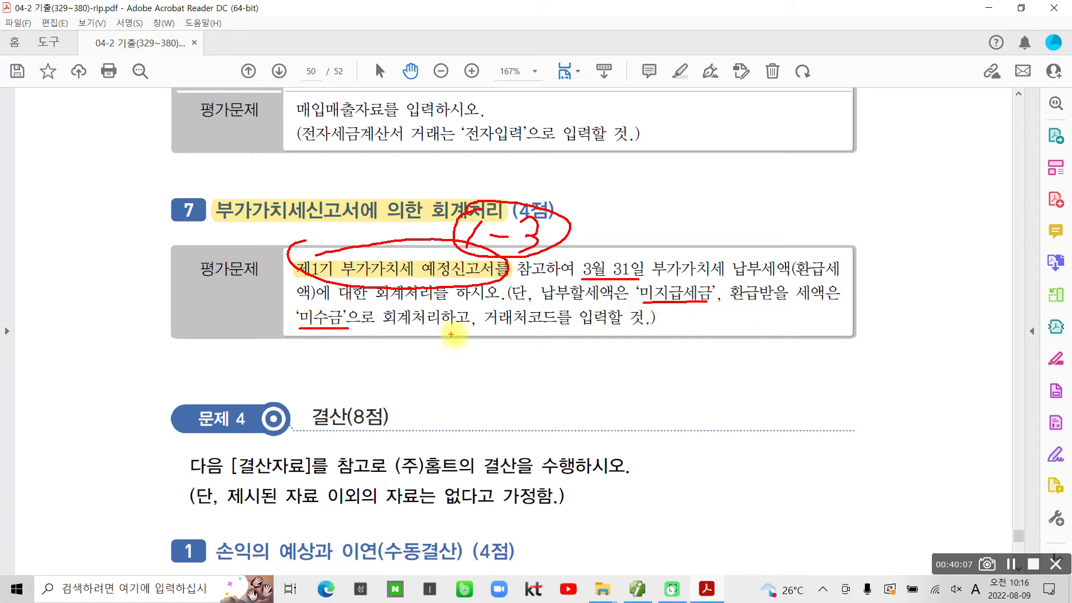
drag(491, 330, 562, 329)
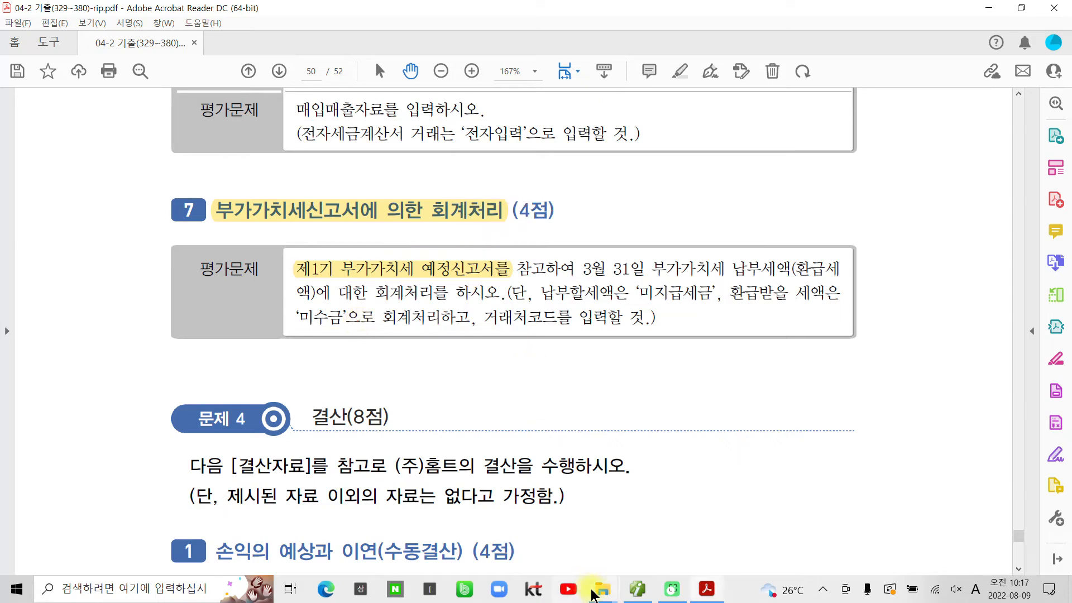
Step: Switch back to the accounting program and open 부가가치세신고서 for (주)홈트
click(639, 590)
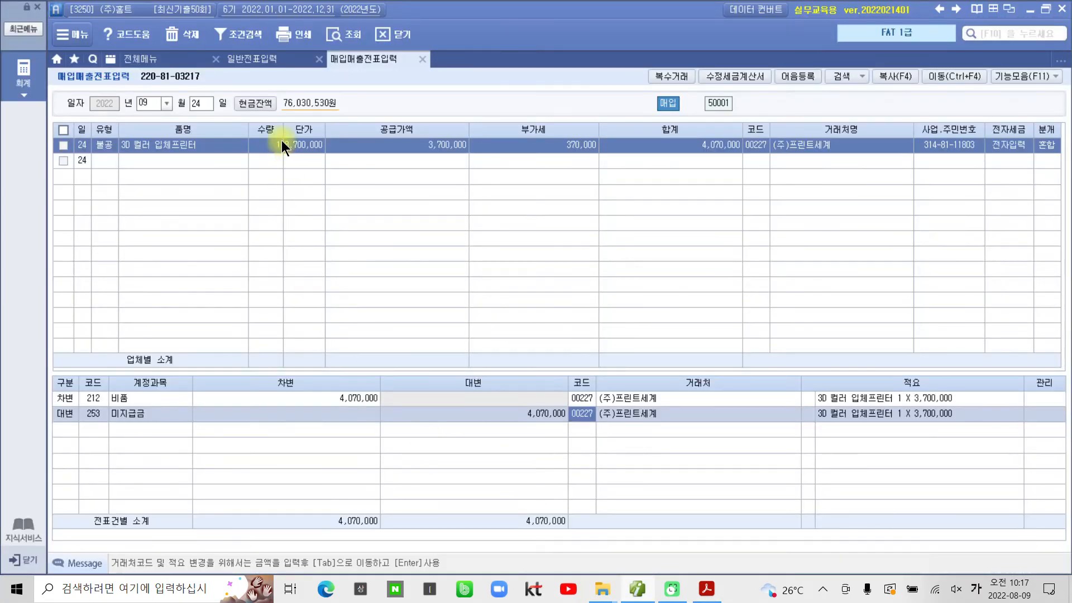
click(145, 59)
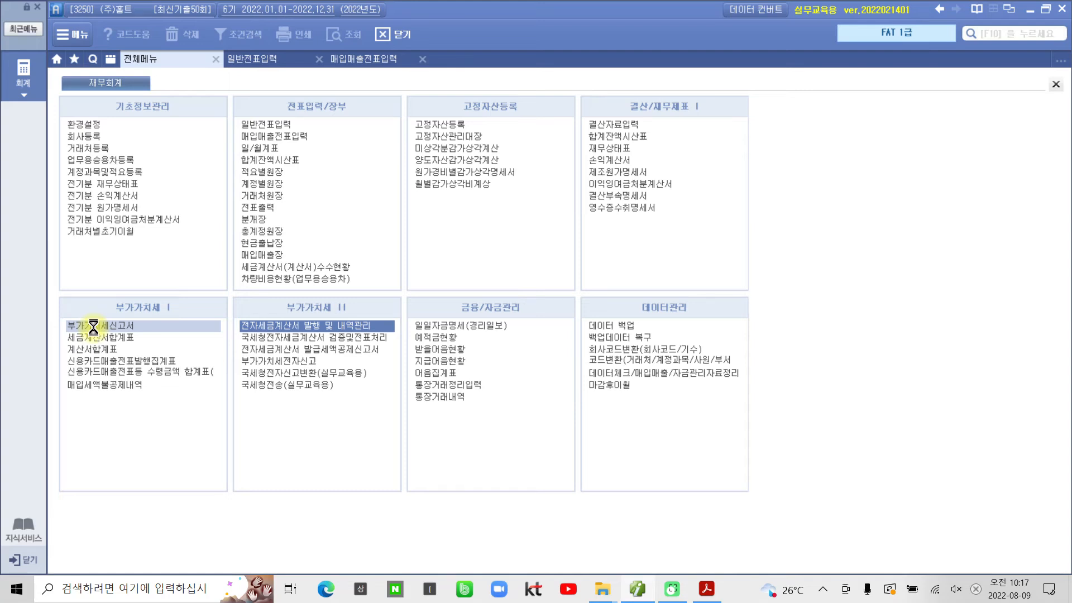
click(92, 327)
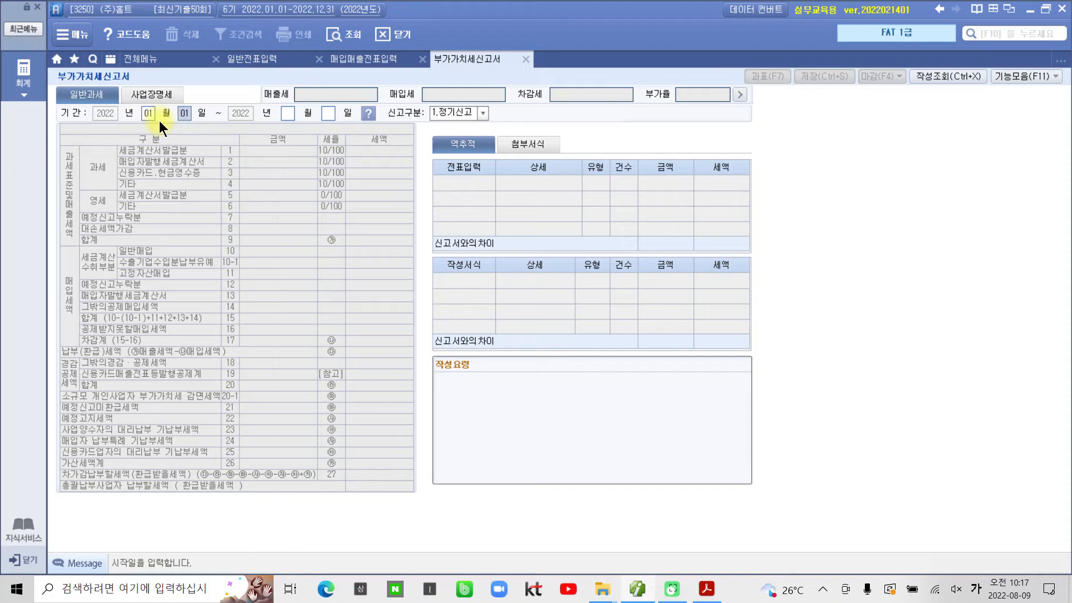
Step: Set the 신고서 period to 1 January through 31 March 2022, keep 1.정기신고, and load the saved return
key(Return)
text(3)
key(Return)
key(Return)
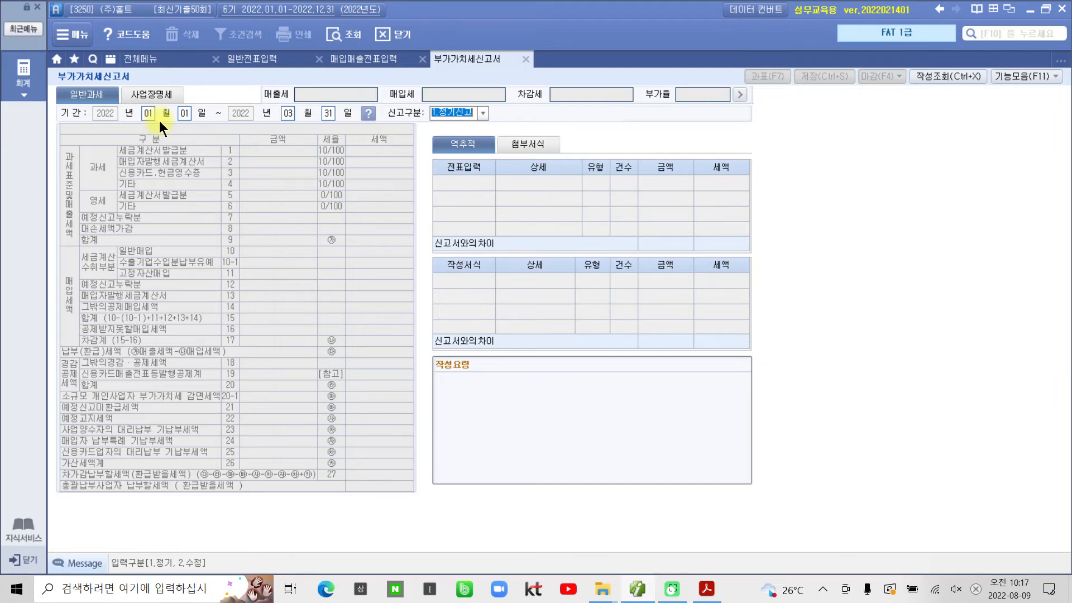
key(Return)
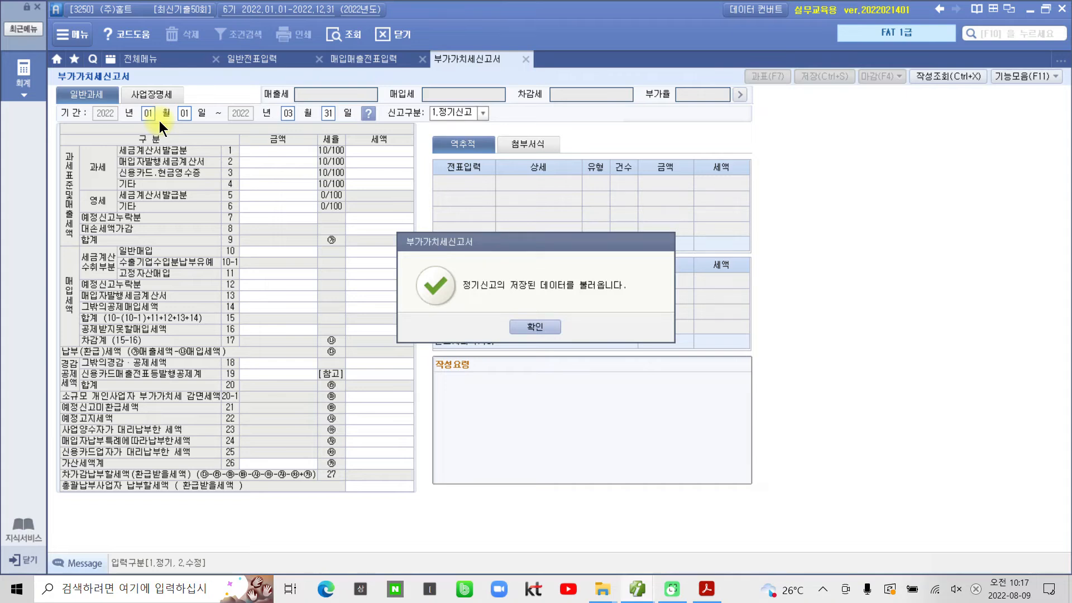
click(535, 327)
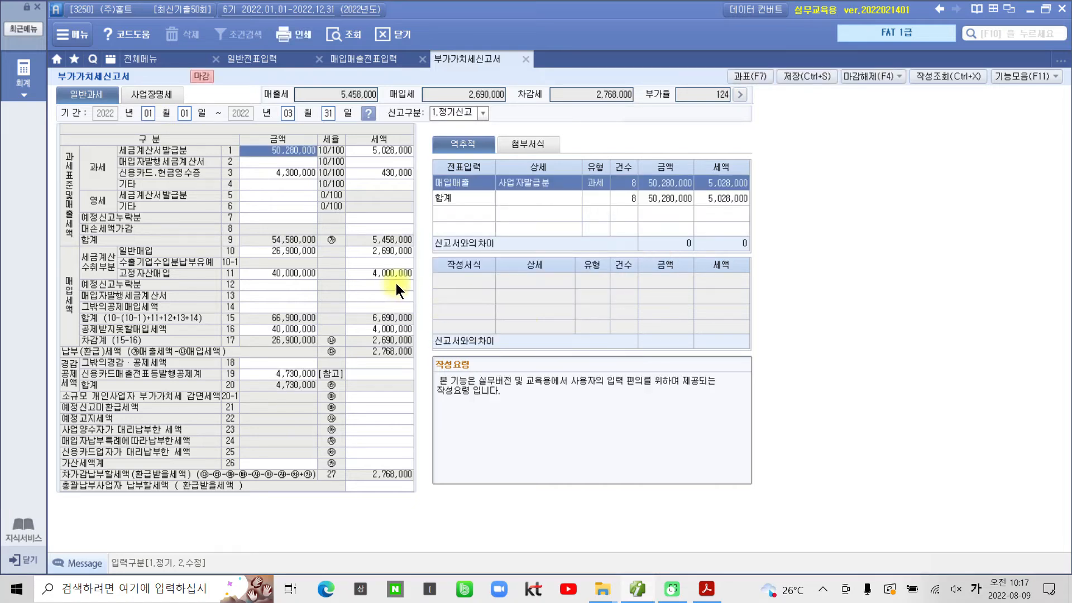
drag(181, 65, 234, 96)
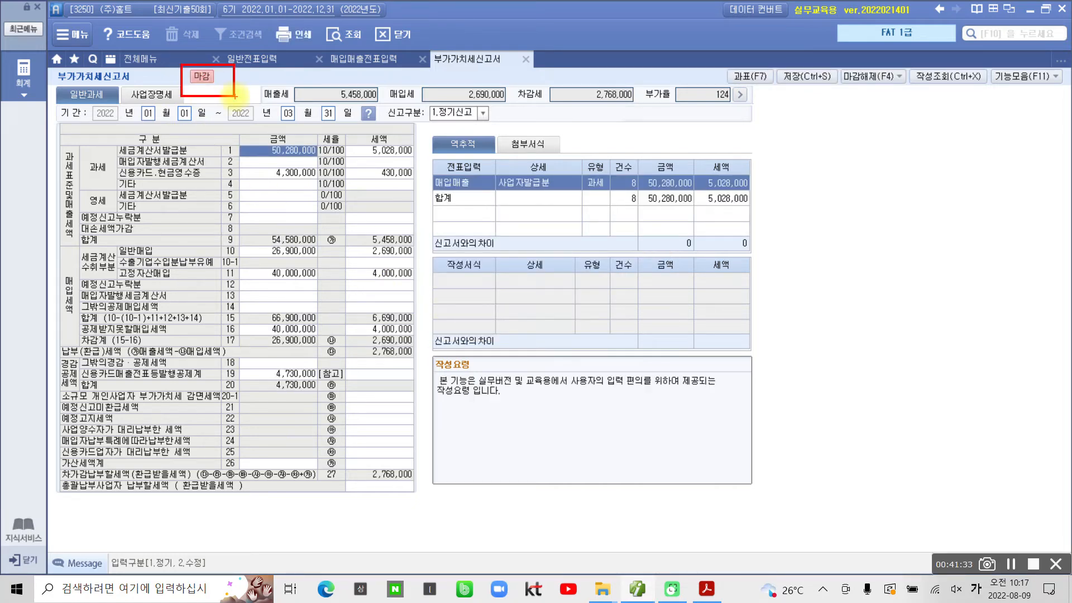
mouse_move(335, 70)
mouse_down()
mouse_move(298, 111)
mouse_move(361, 83)
mouse_up()
mouse_move(474, 78)
mouse_down()
mouse_move(427, 103)
mouse_move(509, 100)
mouse_move(464, 84)
mouse_up()
mouse_move(600, 64)
mouse_down()
mouse_move(531, 98)
mouse_move(636, 89)
mouse_move(617, 66)
mouse_up()
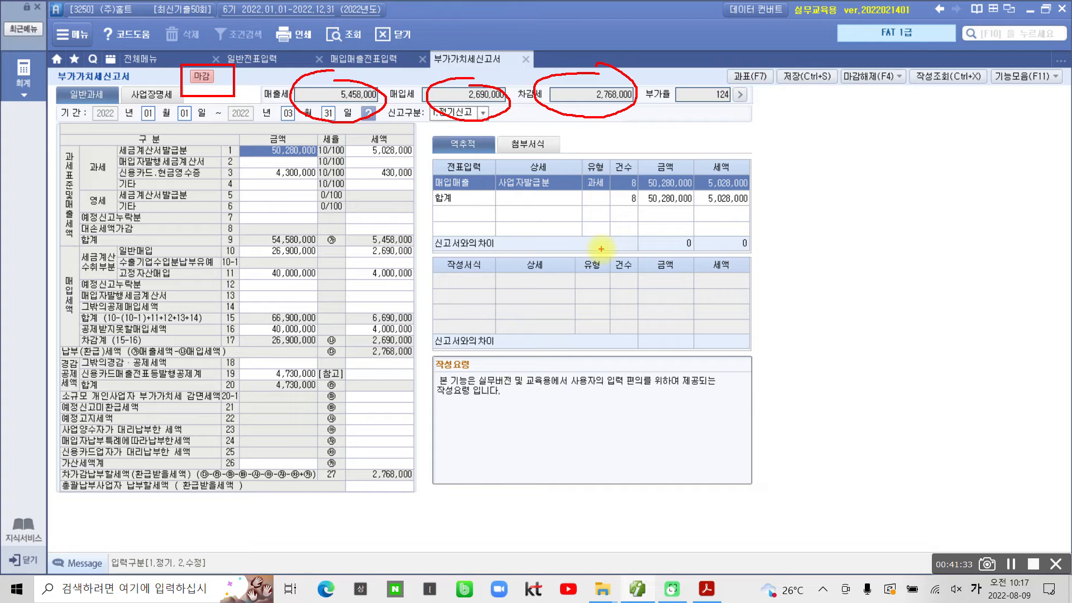
drag(602, 126, 641, 167)
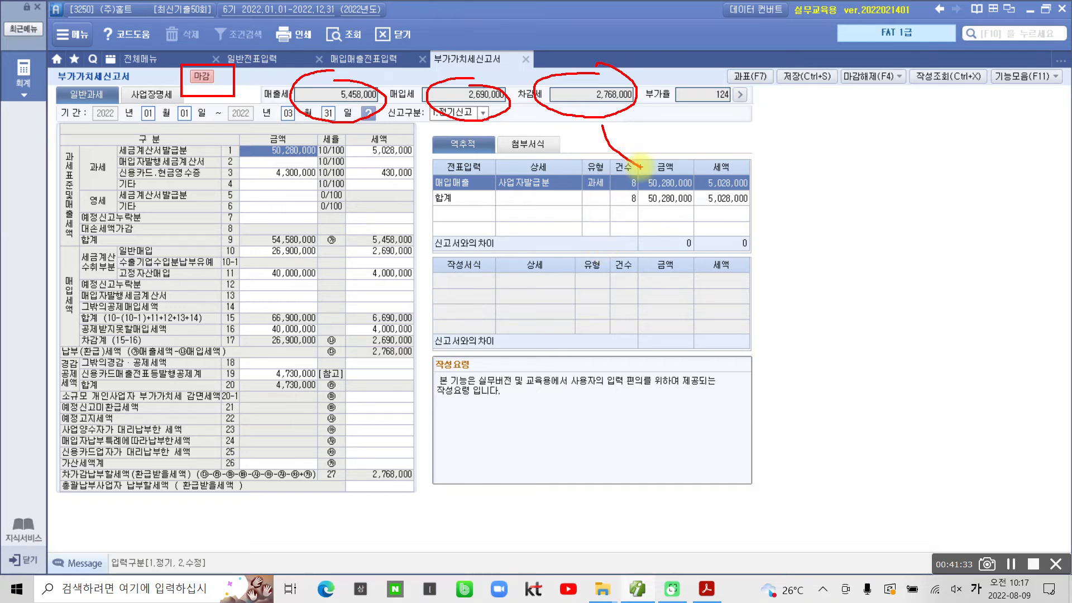
mouse_move(678, 136)
mouse_down()
mouse_move(704, 169)
mouse_move(729, 140)
mouse_up()
mouse_move(704, 152)
mouse_down()
mouse_move(722, 150)
mouse_move(699, 181)
mouse_move(749, 137)
mouse_up()
drag(749, 136, 758, 159)
mouse_move(726, 180)
mouse_down()
mouse_move(766, 175)
mouse_move(737, 215)
mouse_up()
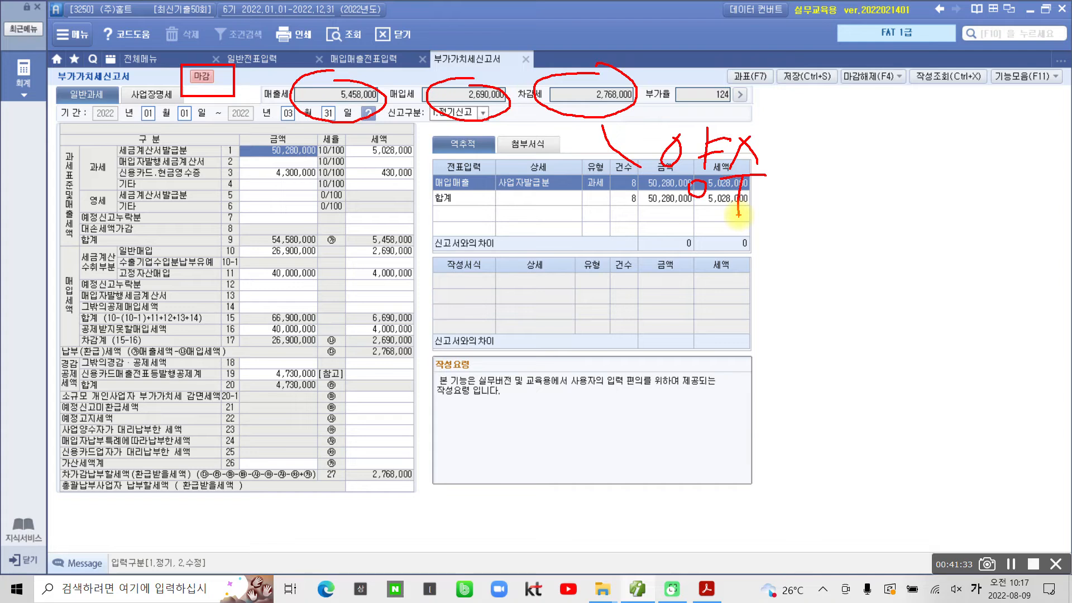
mouse_move(666, 210)
mouse_down()
mouse_move(764, 208)
mouse_move(798, 237)
mouse_move(825, 221)
mouse_move(836, 234)
mouse_up()
mouse_move(841, 185)
mouse_down()
mouse_move(840, 253)
mouse_move(863, 229)
mouse_move(887, 228)
mouse_up()
drag(891, 185, 890, 262)
mouse_move(904, 195)
mouse_down()
mouse_move(916, 246)
mouse_move(971, 234)
mouse_move(980, 253)
mouse_up()
mouse_move(991, 213)
mouse_down()
mouse_move(989, 278)
mouse_move(1038, 225)
mouse_move(1024, 278)
mouse_move(1035, 270)
mouse_up()
drag(600, 72, 613, 141)
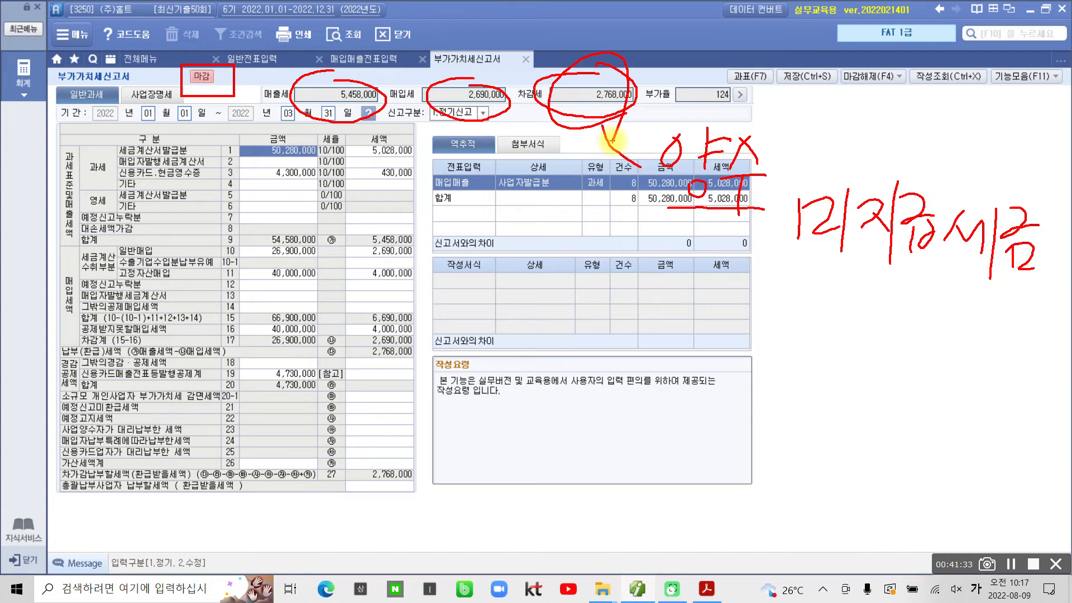
mouse_move(384, 112)
mouse_down()
mouse_move(268, 104)
mouse_move(388, 109)
mouse_up()
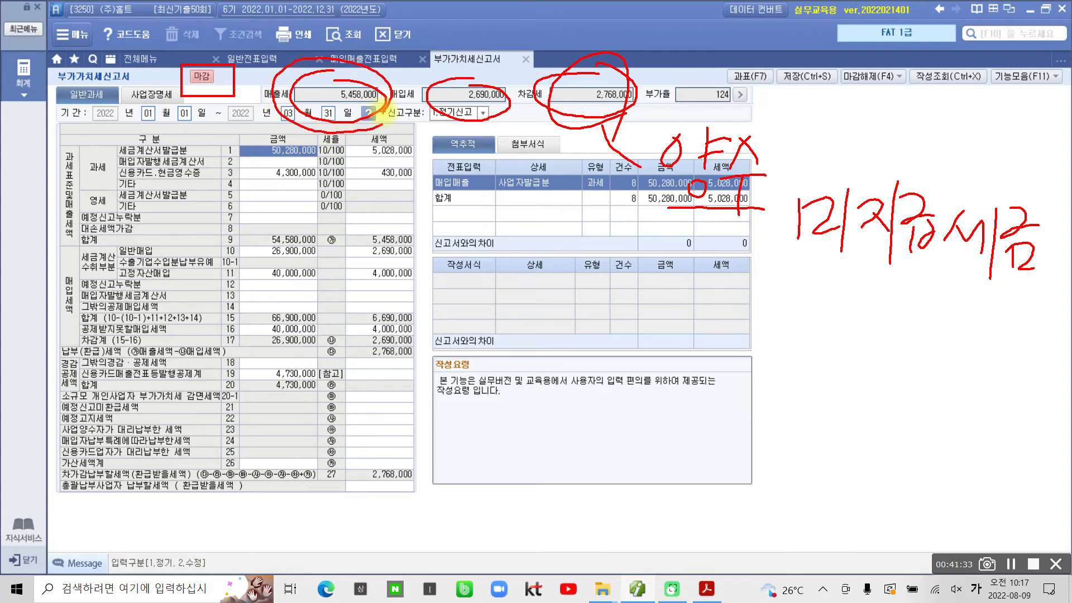
mouse_move(304, 134)
mouse_down()
mouse_move(421, 410)
mouse_move(454, 419)
mouse_move(453, 432)
mouse_up()
drag(462, 404, 481, 430)
mouse_move(436, 456)
mouse_down()
mouse_move(484, 456)
mouse_move(463, 479)
mouse_up()
mouse_move(489, 431)
mouse_down()
mouse_move(508, 431)
mouse_move(492, 474)
mouse_up()
mouse_move(522, 421)
mouse_down()
mouse_move(523, 481)
mouse_move(550, 466)
mouse_up()
mouse_move(569, 441)
mouse_down()
mouse_move(554, 469)
mouse_move(598, 503)
mouse_up()
mouse_move(626, 453)
mouse_down()
mouse_move(616, 483)
mouse_move(642, 508)
mouse_up()
mouse_move(667, 458)
mouse_down()
mouse_move(668, 505)
mouse_move(682, 481)
mouse_up()
mouse_move(695, 463)
mouse_down()
mouse_move(723, 484)
mouse_move(694, 528)
mouse_up()
drag(716, 466, 767, 501)
mouse_move(737, 516)
mouse_down()
mouse_move(762, 519)
mouse_move(733, 532)
mouse_up()
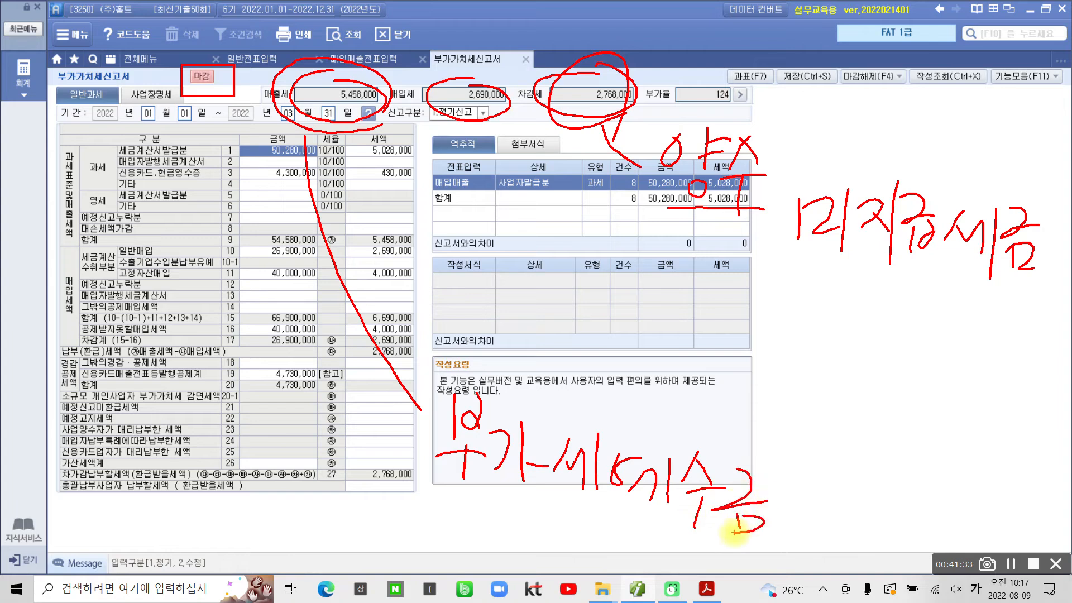
mouse_move(494, 115)
mouse_down()
mouse_move(441, 89)
mouse_move(479, 268)
mouse_move(530, 374)
mouse_move(547, 384)
mouse_up()
mouse_move(589, 332)
mouse_down()
mouse_move(585, 386)
mouse_move(611, 363)
mouse_move(611, 406)
mouse_move(656, 385)
mouse_move(720, 419)
mouse_move(768, 415)
mouse_move(773, 435)
mouse_move(810, 383)
mouse_move(806, 426)
mouse_move(823, 430)
mouse_move(888, 398)
mouse_move(867, 440)
mouse_move(895, 441)
mouse_up()
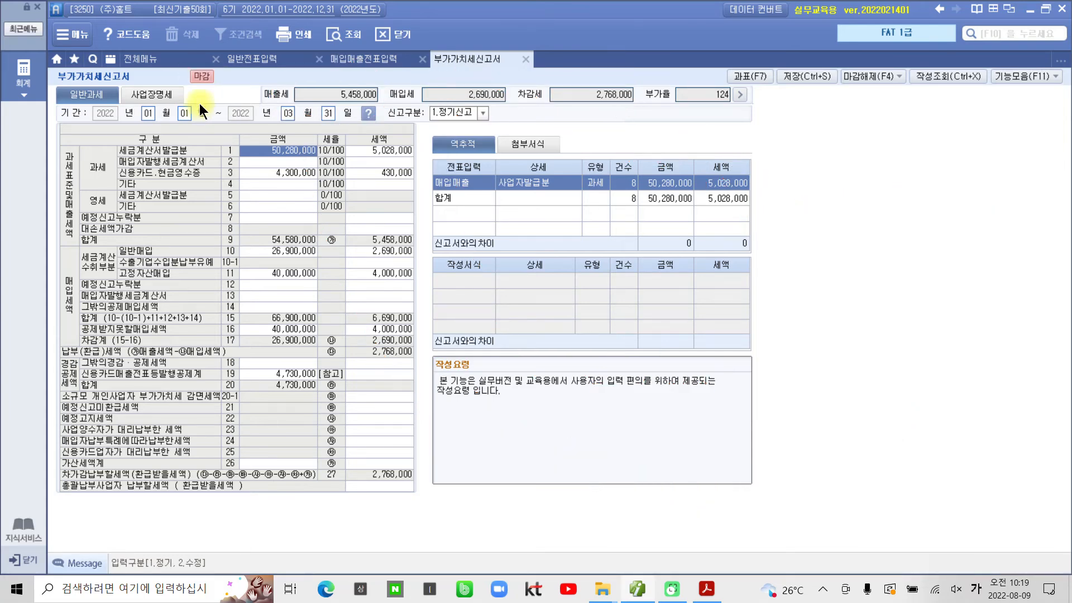
Step: Check 매출세 in the VAT return, go to 일반전표입력 and set the voucher date to 31 March
click(354, 96)
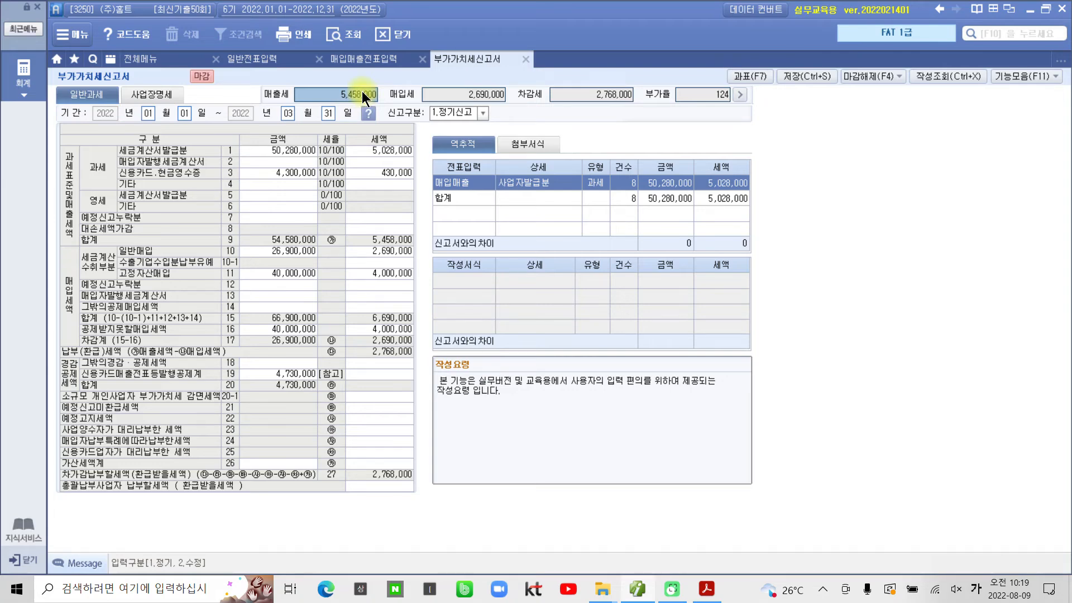
click(251, 60)
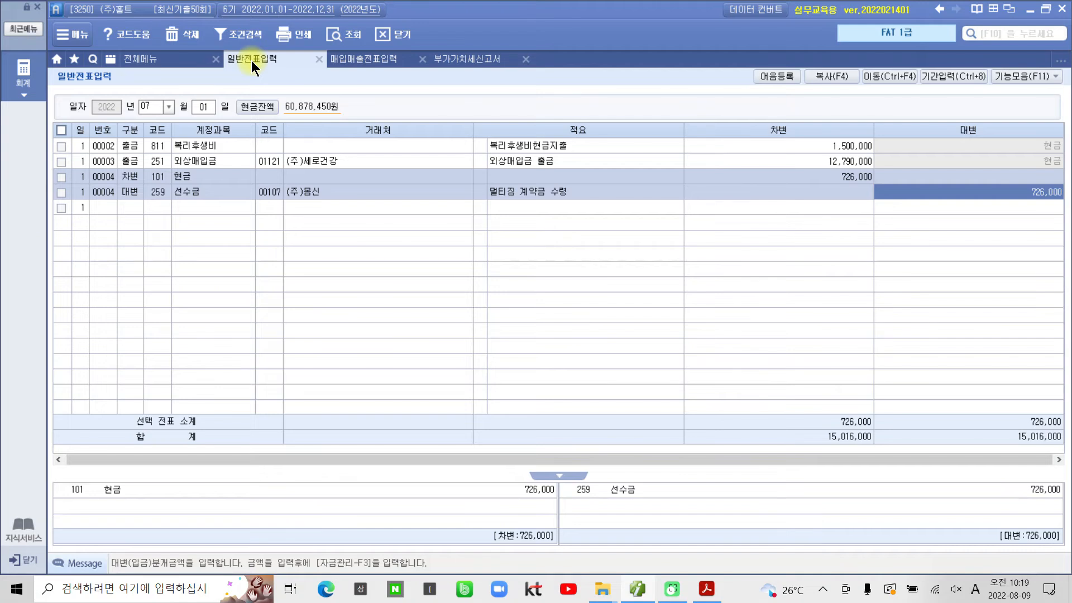
click(167, 106)
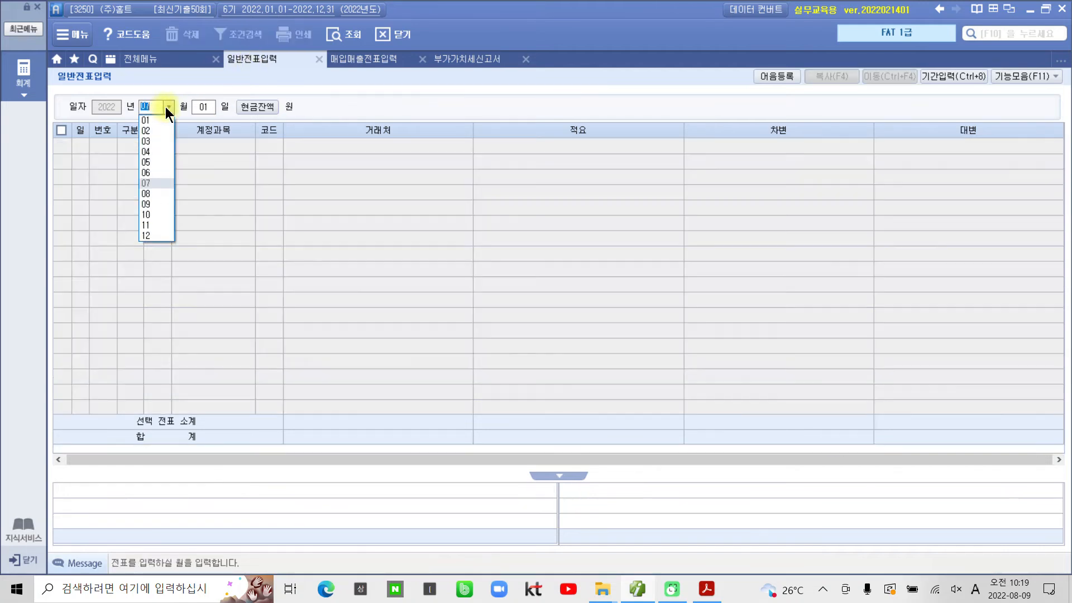
click(149, 140)
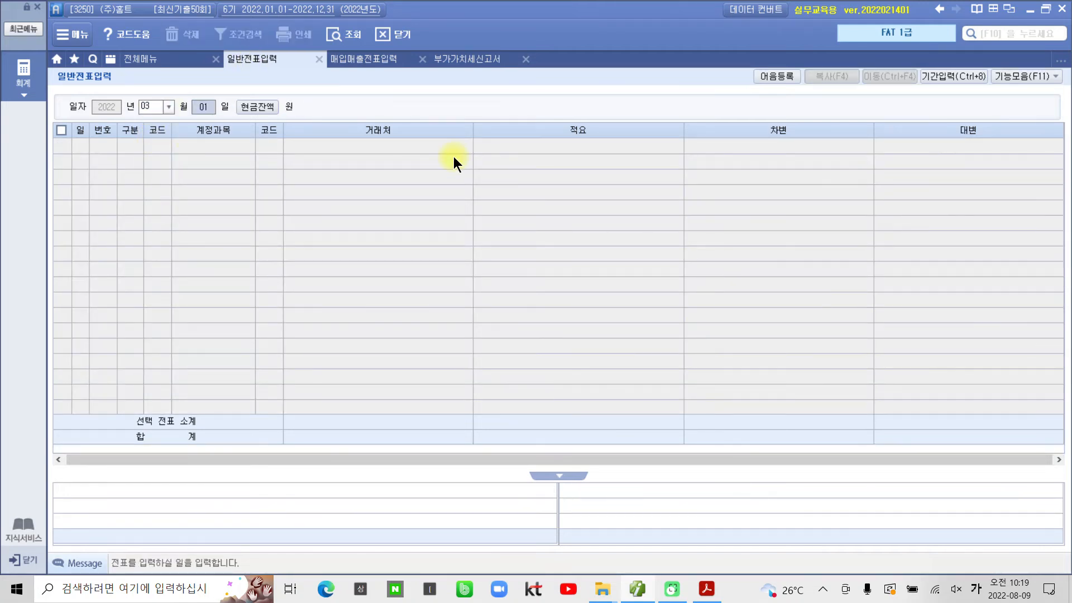
text(31)
key(Return)
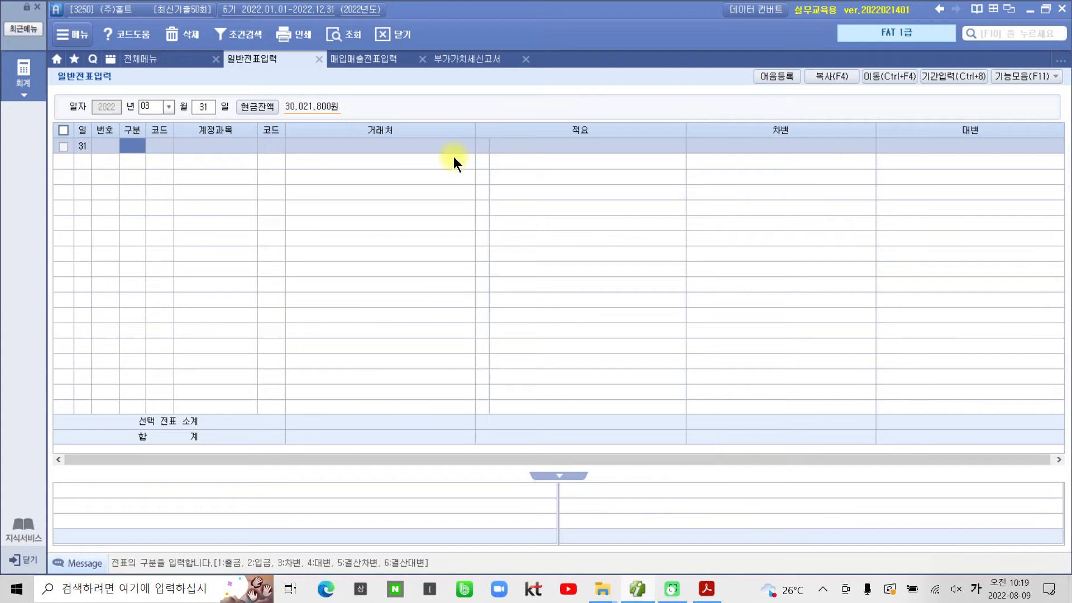
Step: Enter a 차변 line for account 255 부가세예수금 with amount 5,458,000, leaving 거래처 and 적요 blank
text(3)
key(Return)
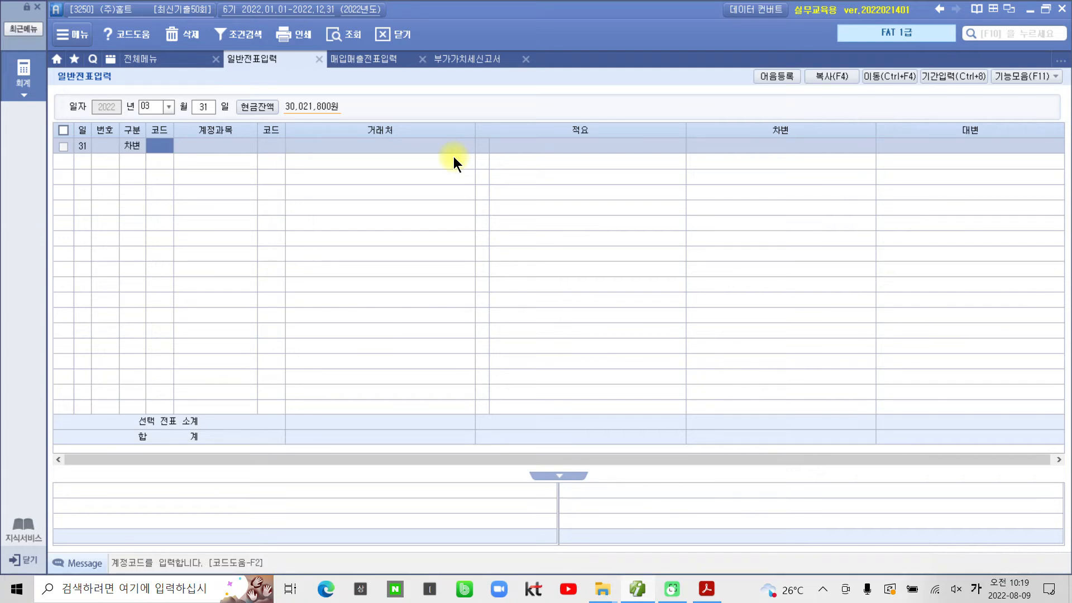
text(부가)
key(Return)
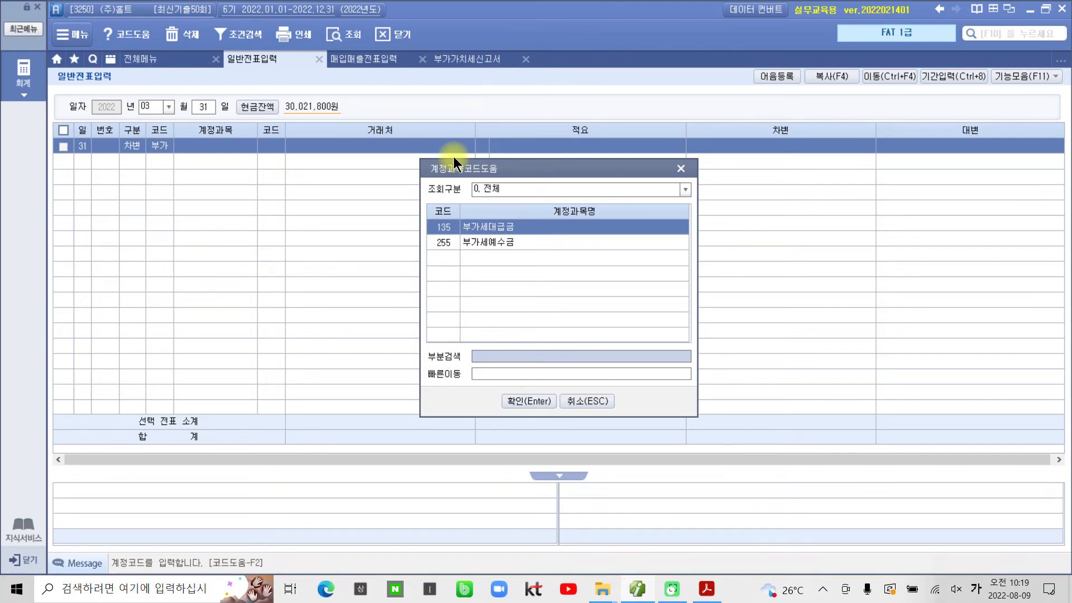
key(Down)
key(Return)
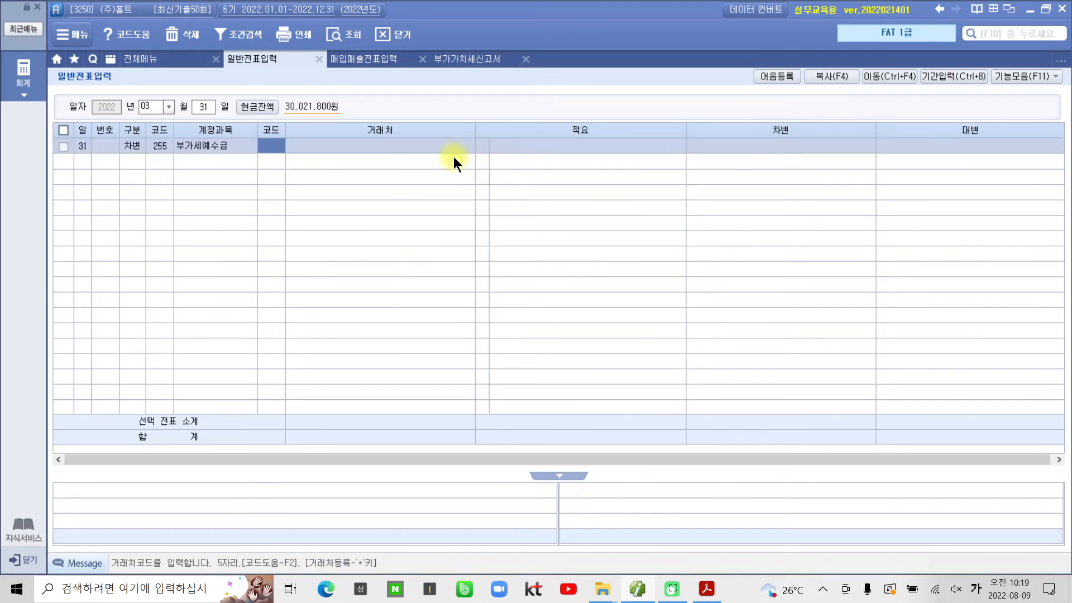
key(Return)
key(Return)
key(Return)
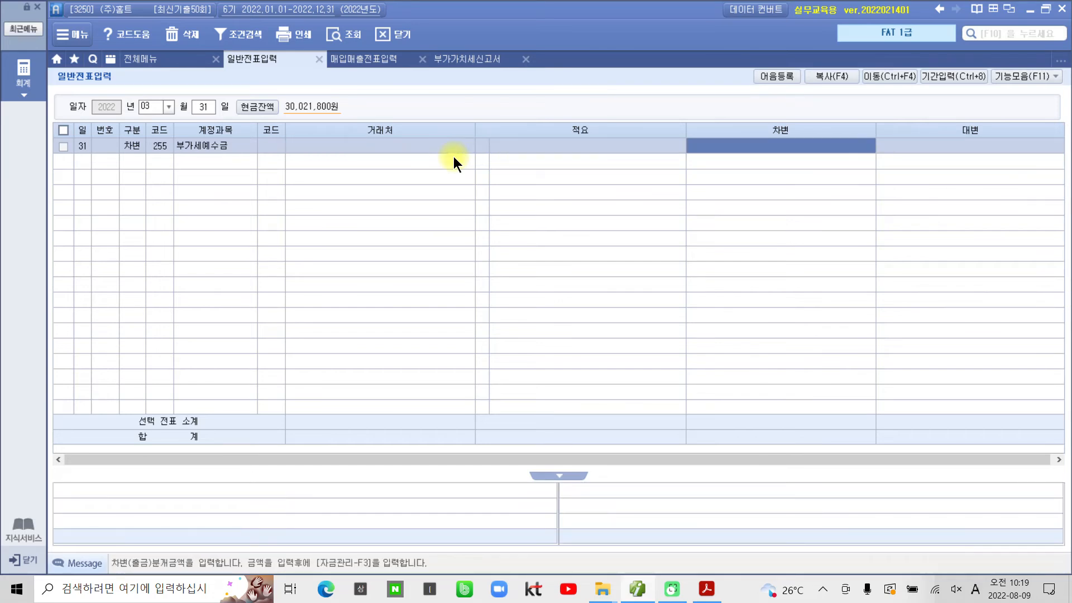
text(5458000)
key(Return)
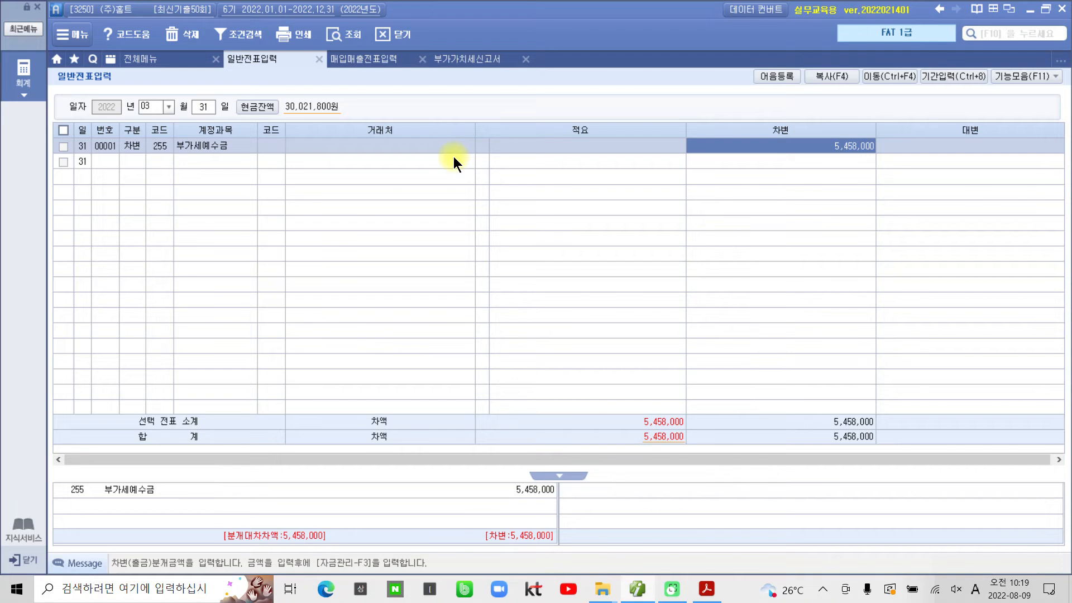
key(Return)
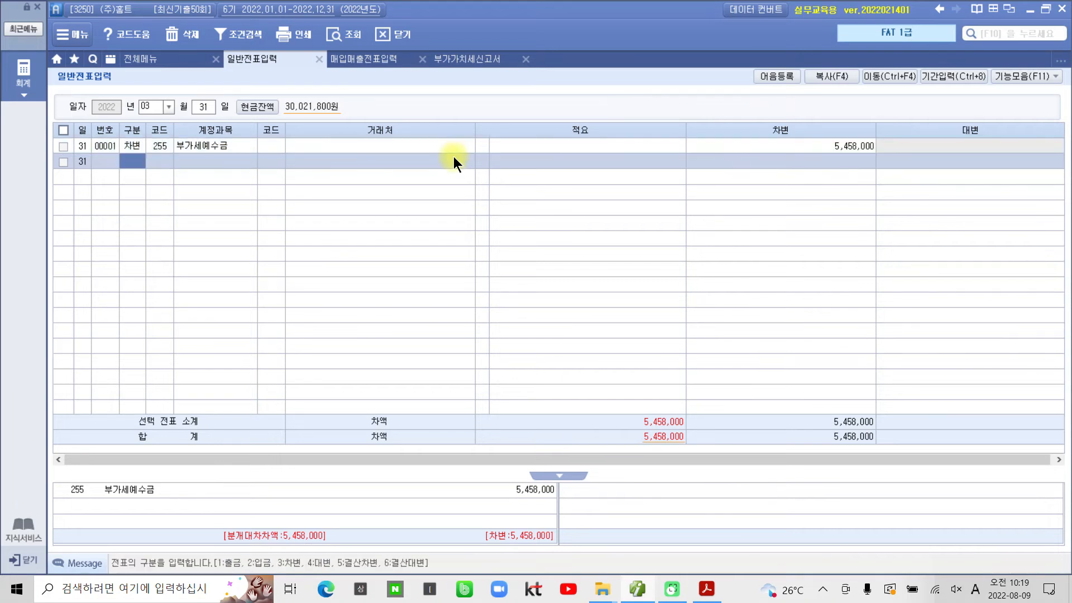
Step: Add a 대변 line with account 135 부가세대급금, leaving 거래처 and 적요 blank
text(4)
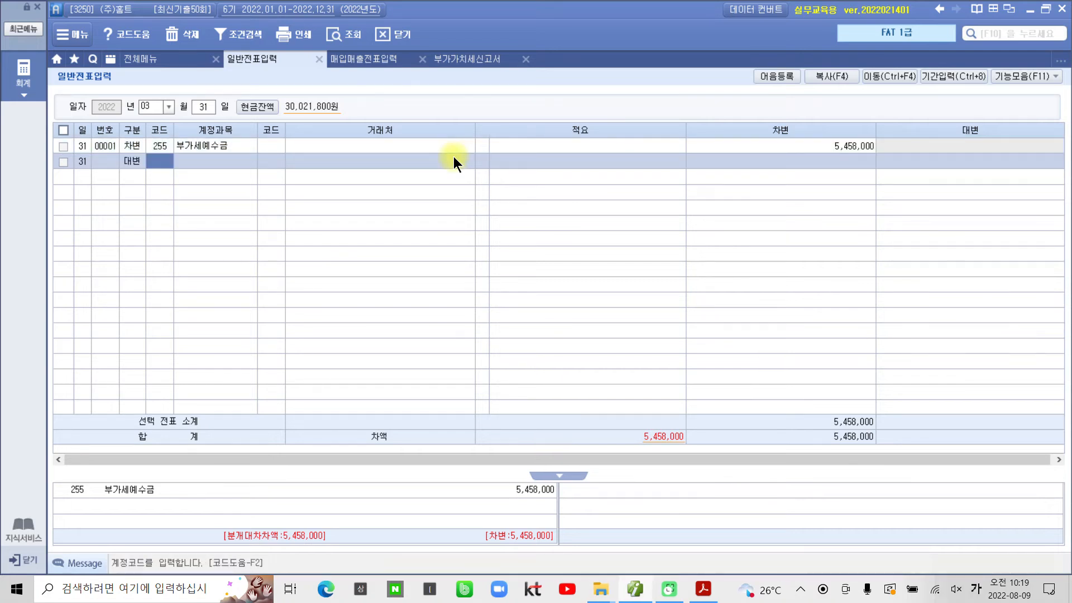
text(부가)
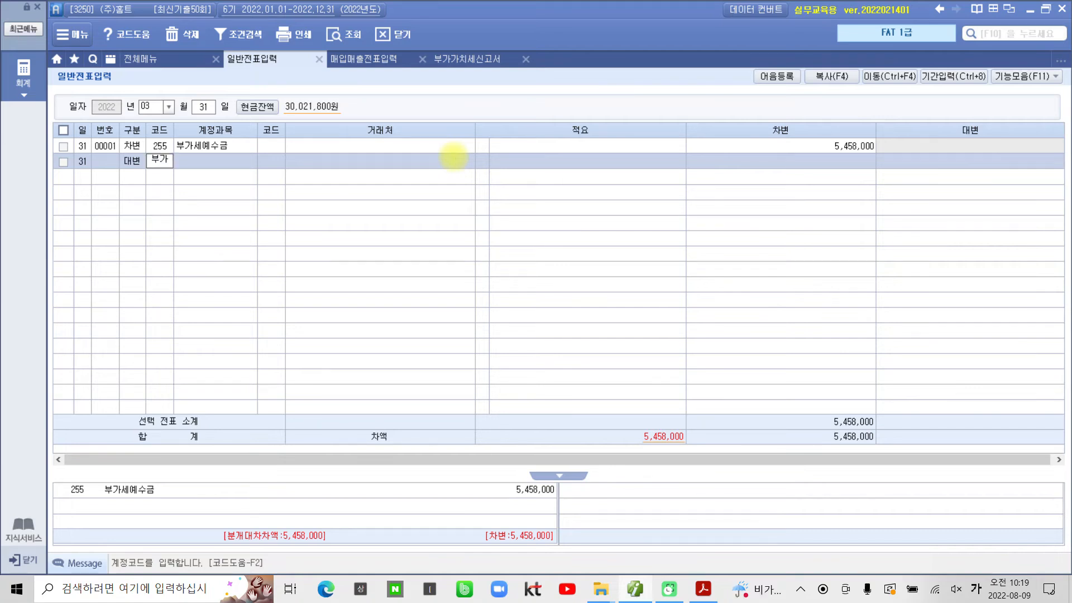
key(Return)
key(Return)
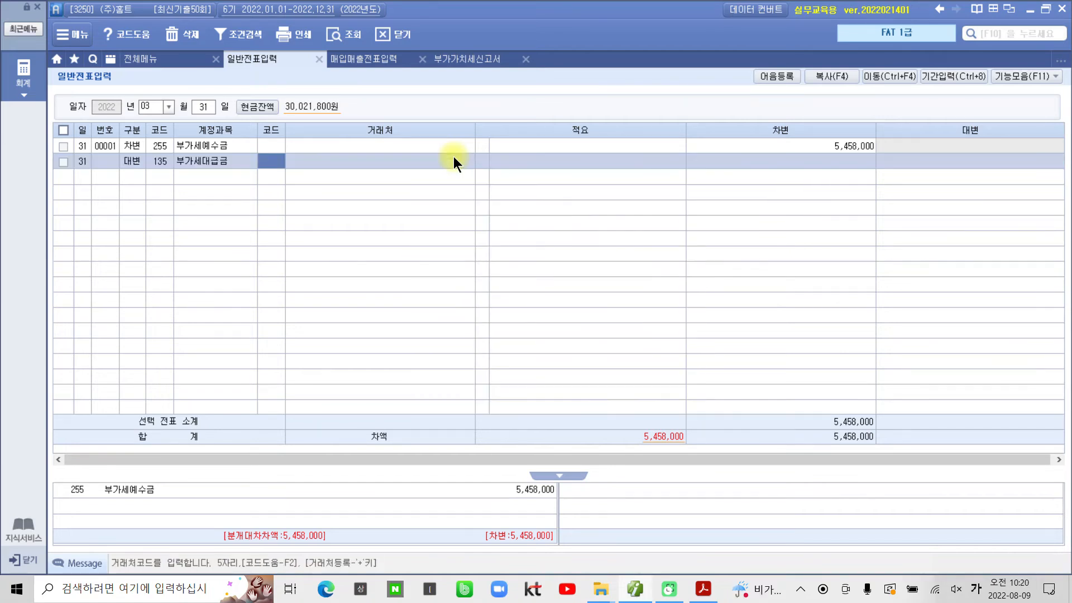
key(Return)
key(Return)
key(Return)
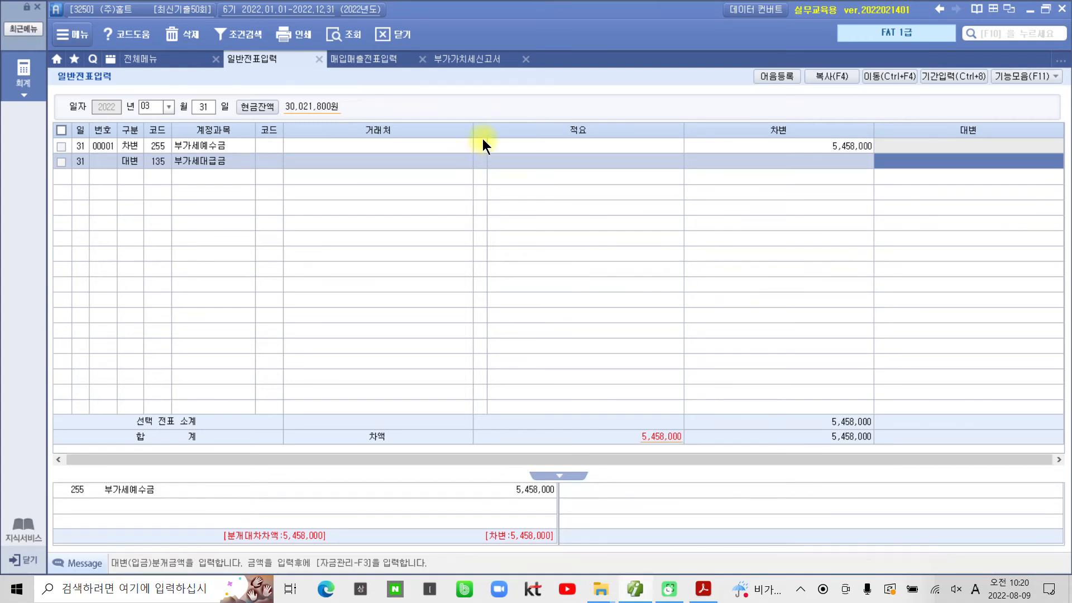
Step: Look up 매입세 in 부가가치세신고서 and enter 2,690,000 as the 부가세대급금 credit amount
click(464, 60)
click(474, 93)
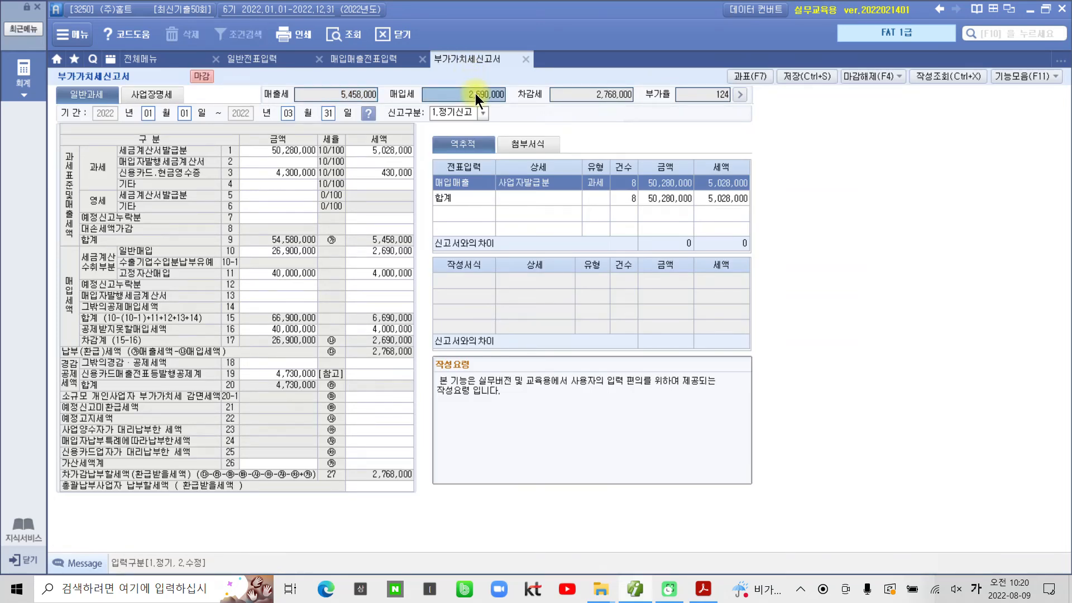
click(263, 62)
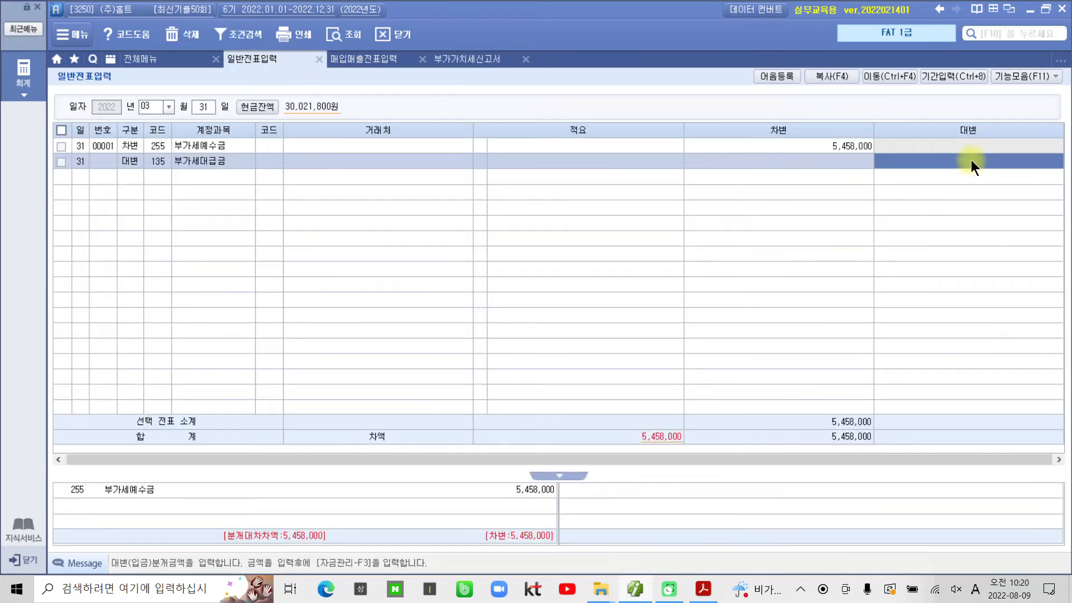
text(2690000)
key(Return)
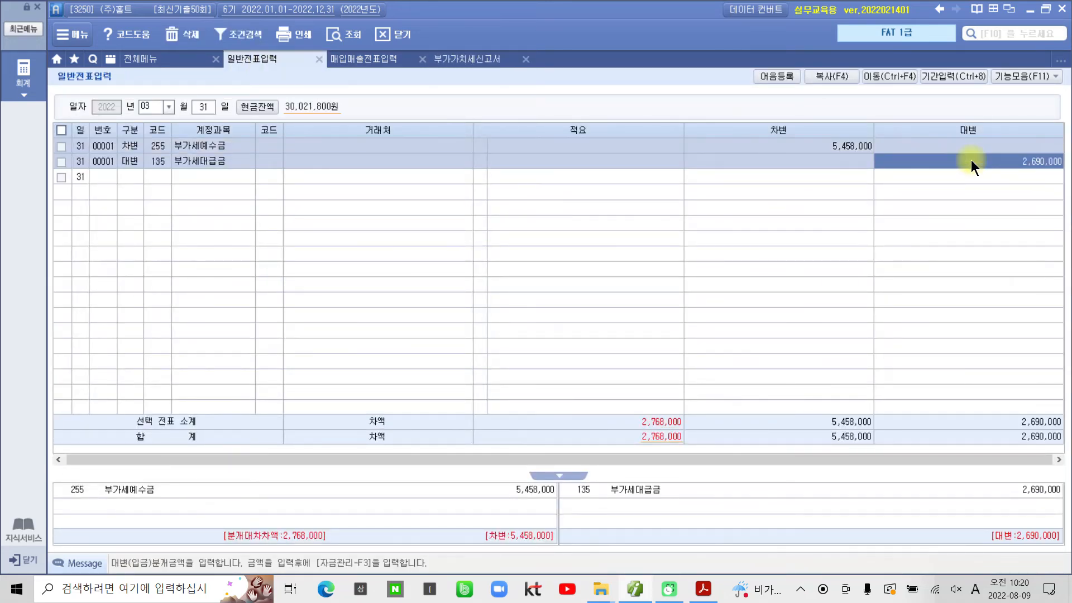
Step: Add a 대변 line with account 261 미지급세금 and 거래처 05900 역삼세무서, leaving 적요 blank
click(126, 176)
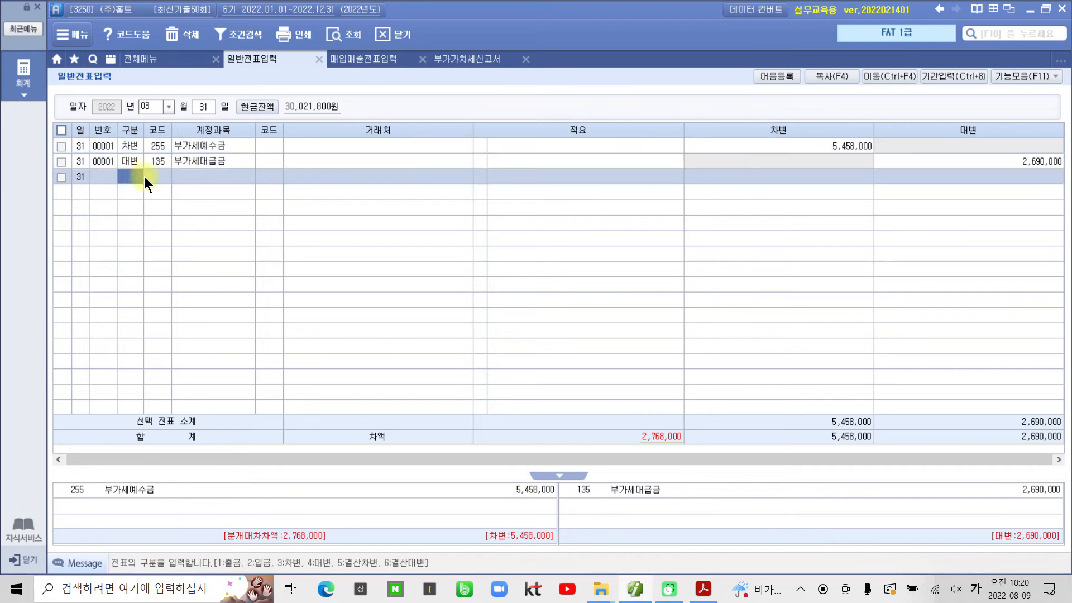
text(4)
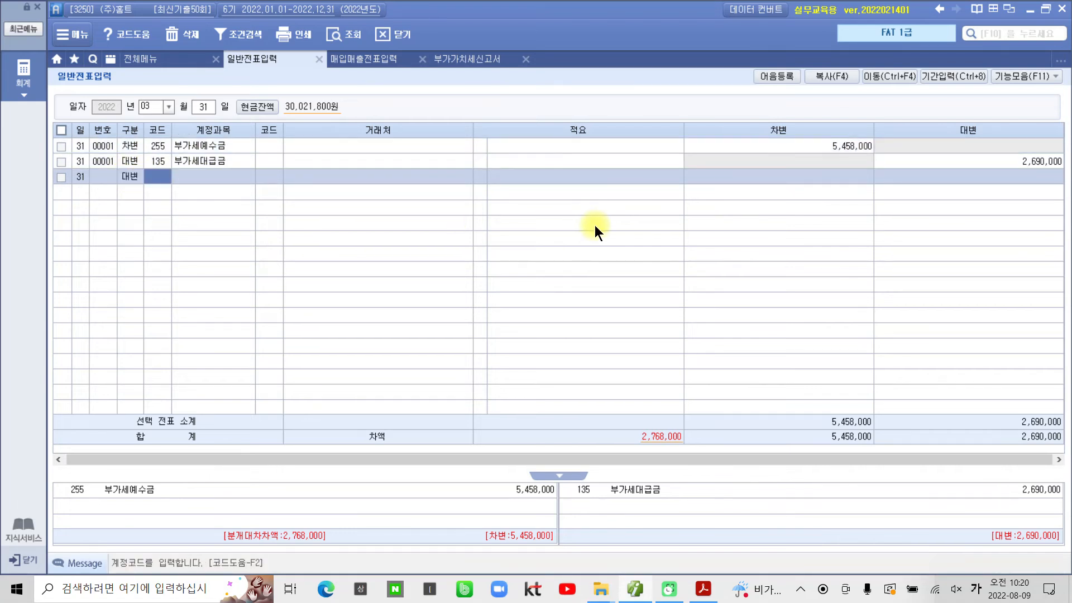
text(미지)
key(Return)
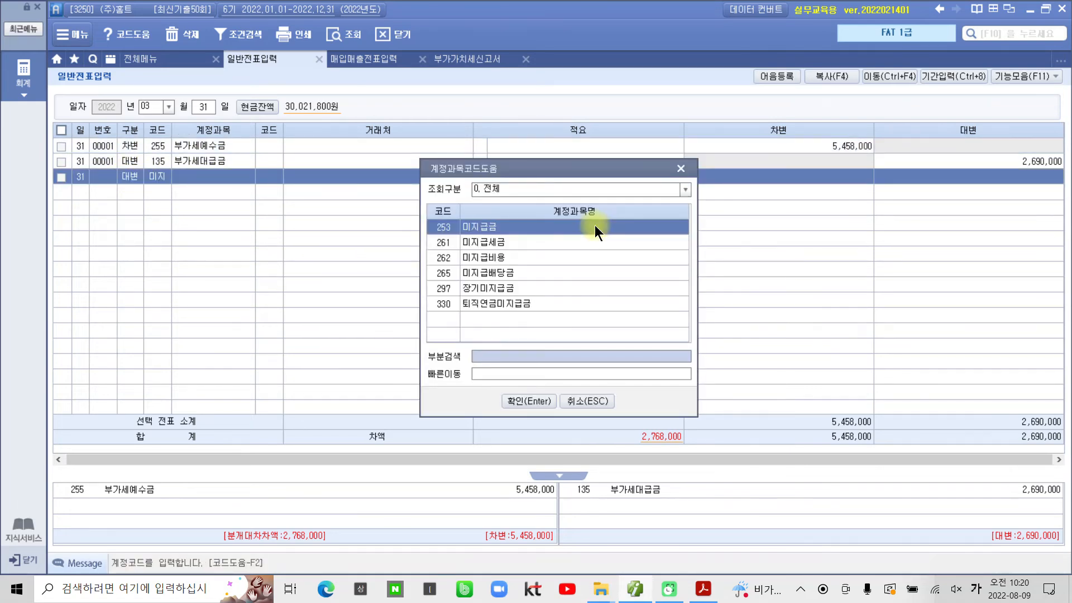
key(Down)
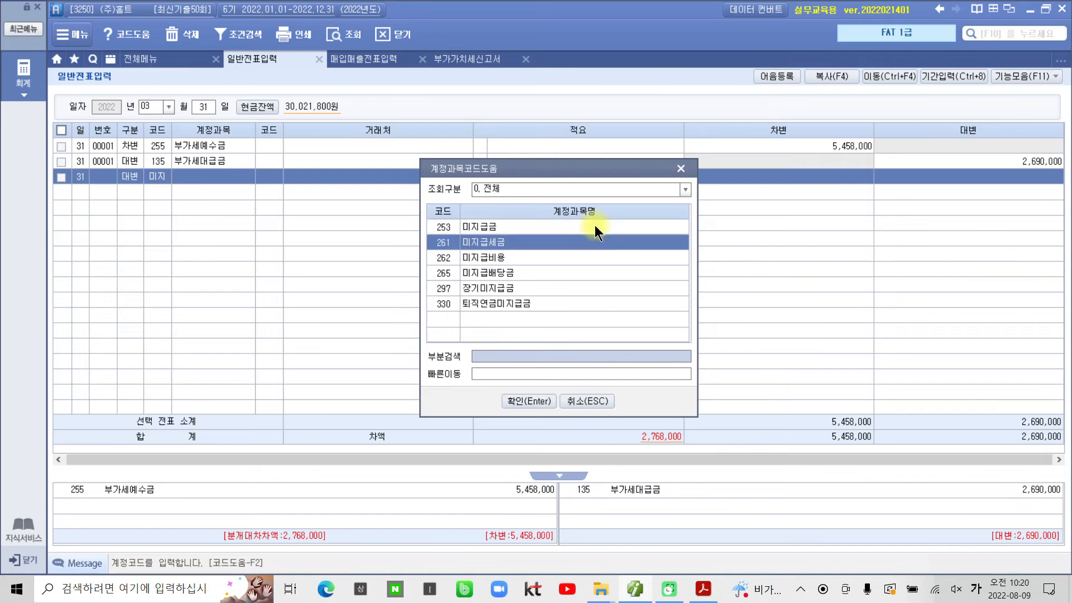
key(Return)
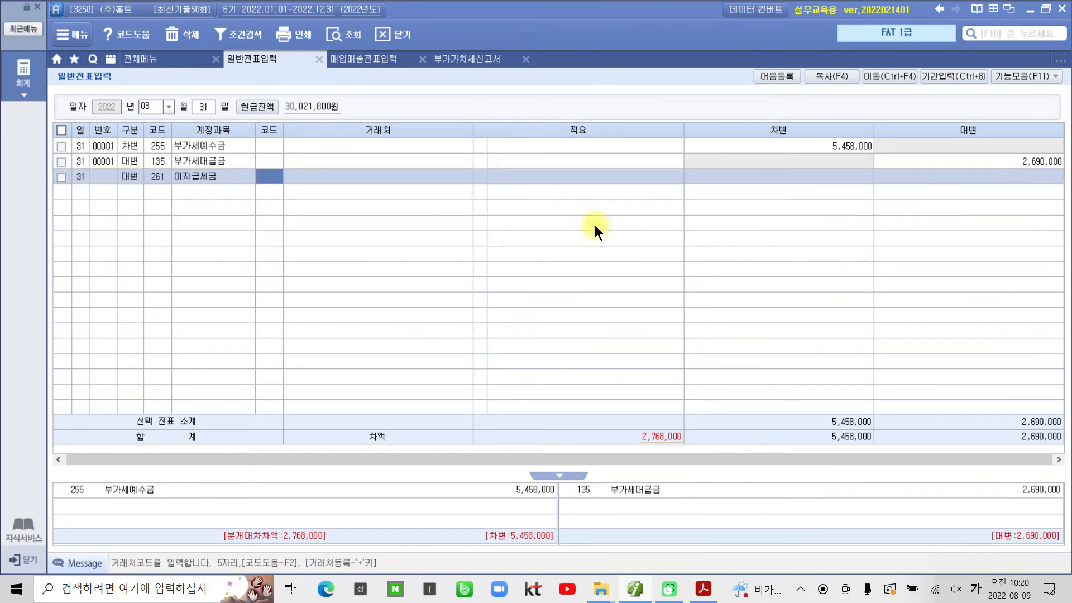
text(05900)
key(Return)
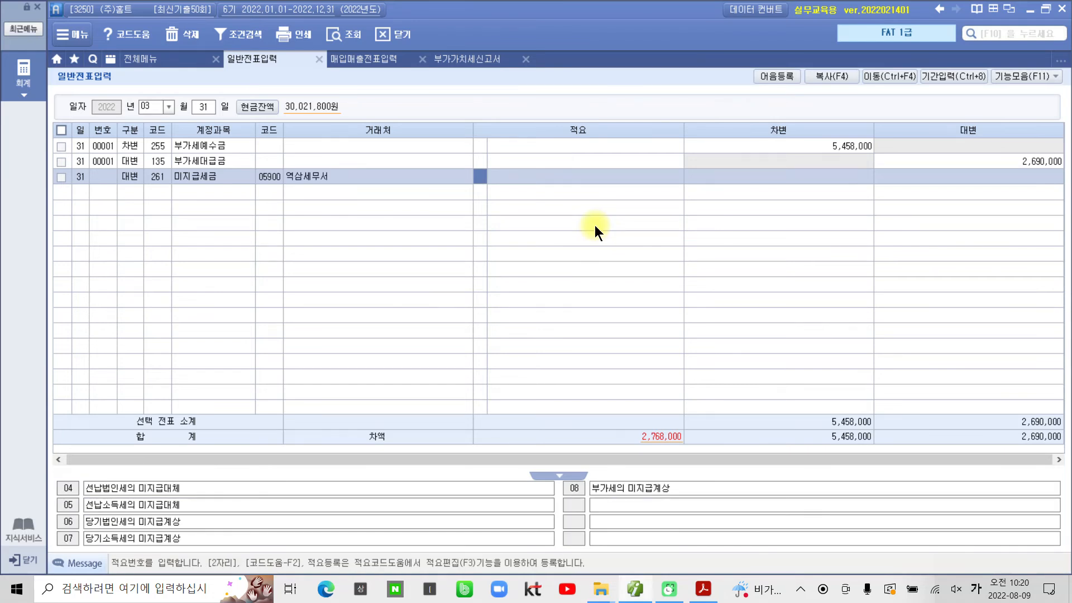
key(Return)
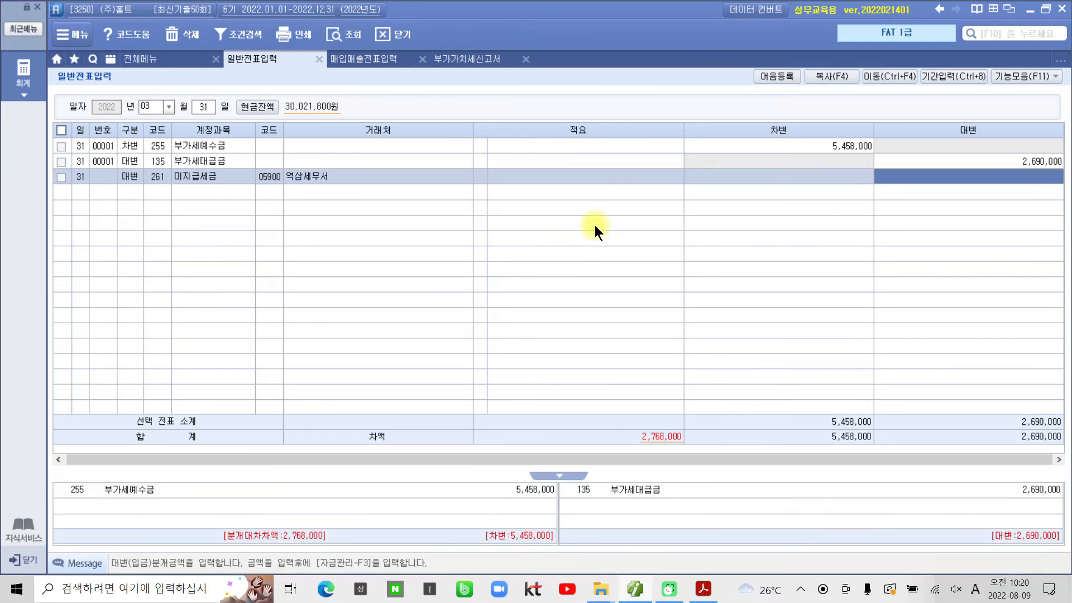
Step: Enter 2,768,000 as the credit amount of the 미지급세금 line
mouse_move(680, 477)
mouse_down()
mouse_move(599, 455)
mouse_move(661, 510)
mouse_up()
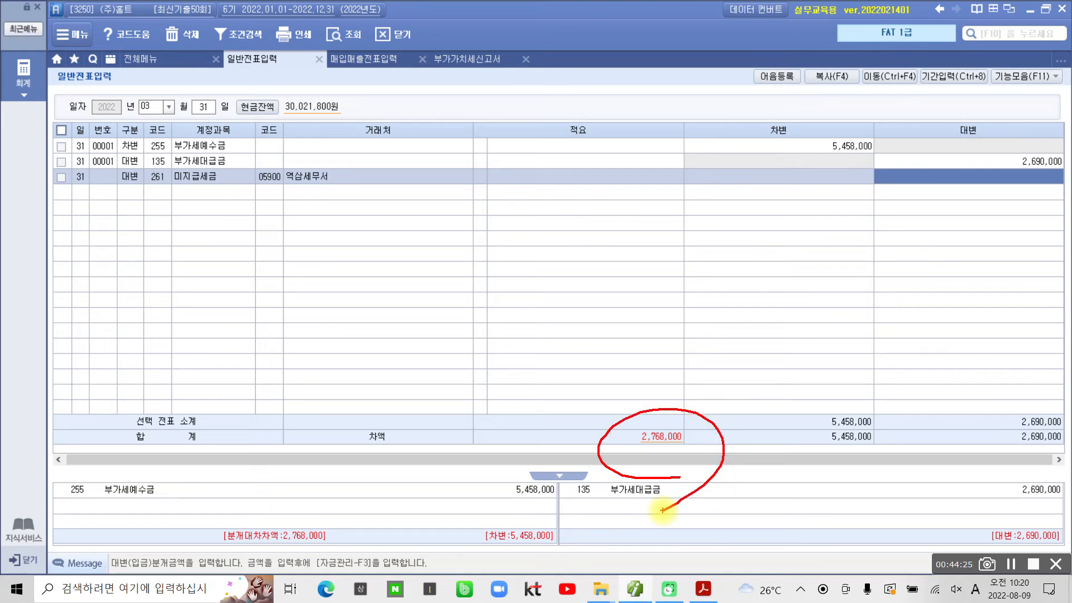
text(2768000)
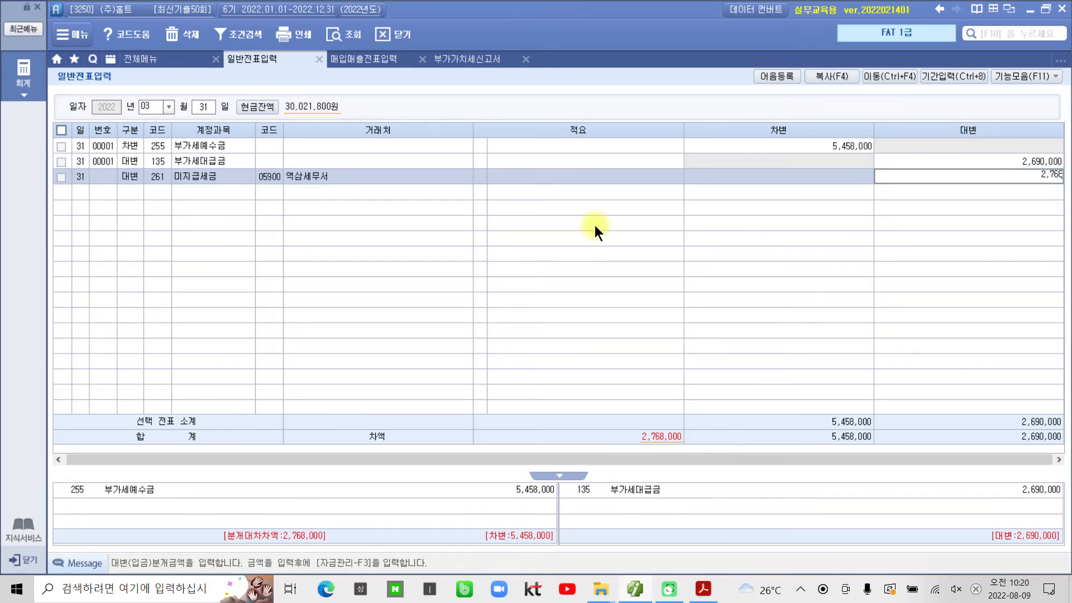
key(Return)
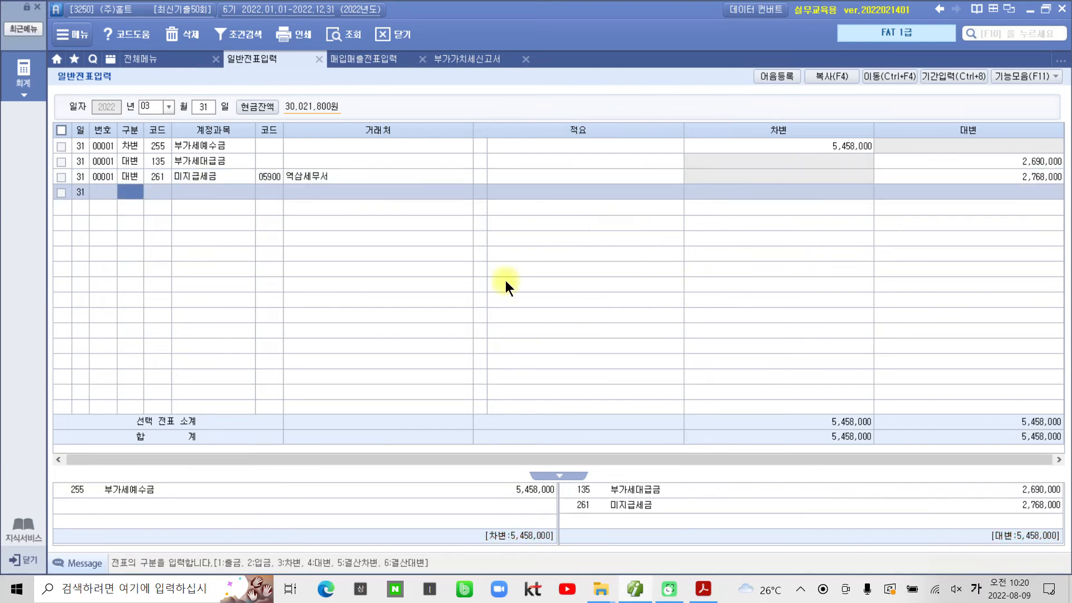
Step: Check 차감세 in 부가가치세신고서 against the 미지급세금 amount and review the completed 31 March voucher in 일반전표입력
click(484, 58)
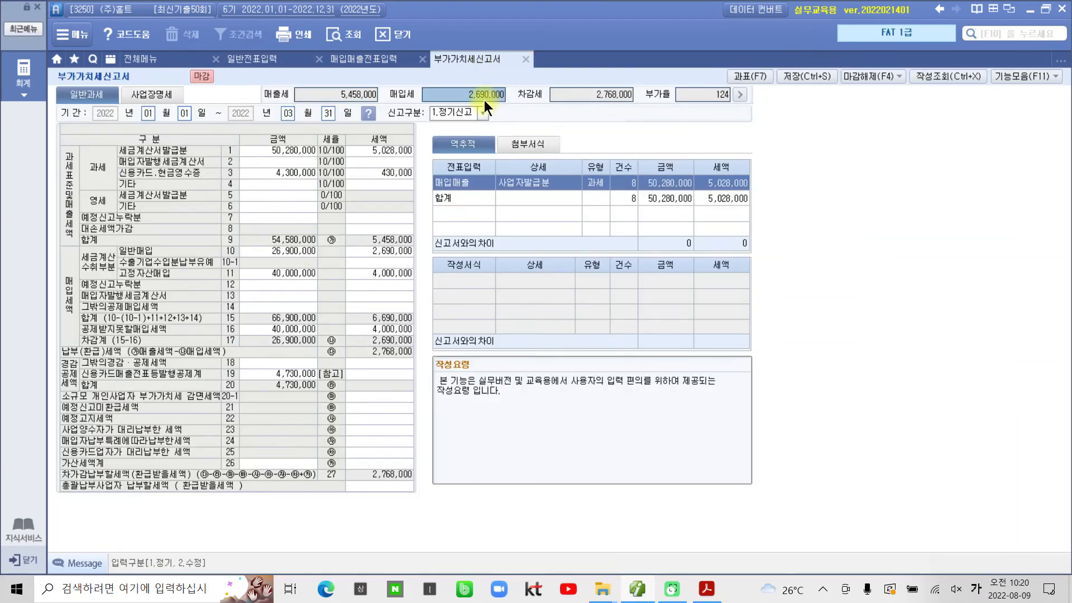
click(619, 94)
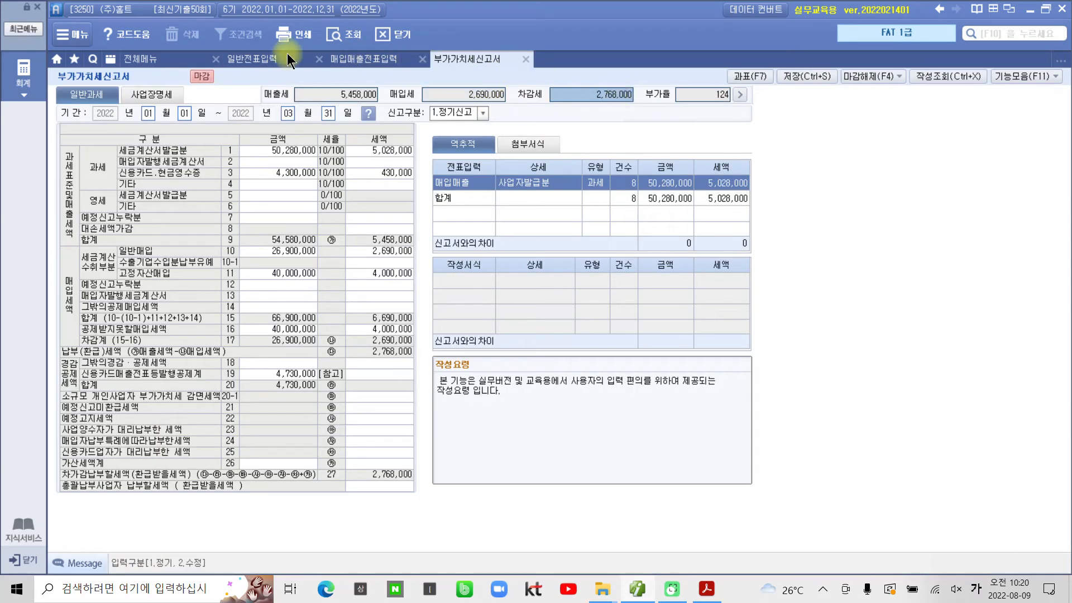
click(253, 59)
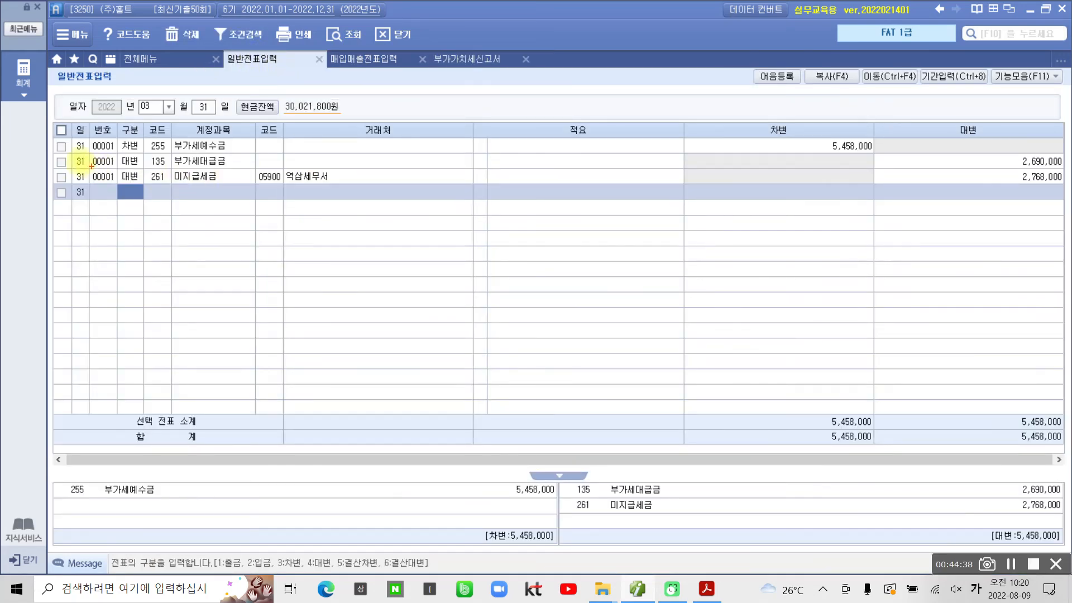
mouse_move(25, 120)
mouse_down()
mouse_move(831, 228)
mouse_move(1065, 212)
mouse_up()
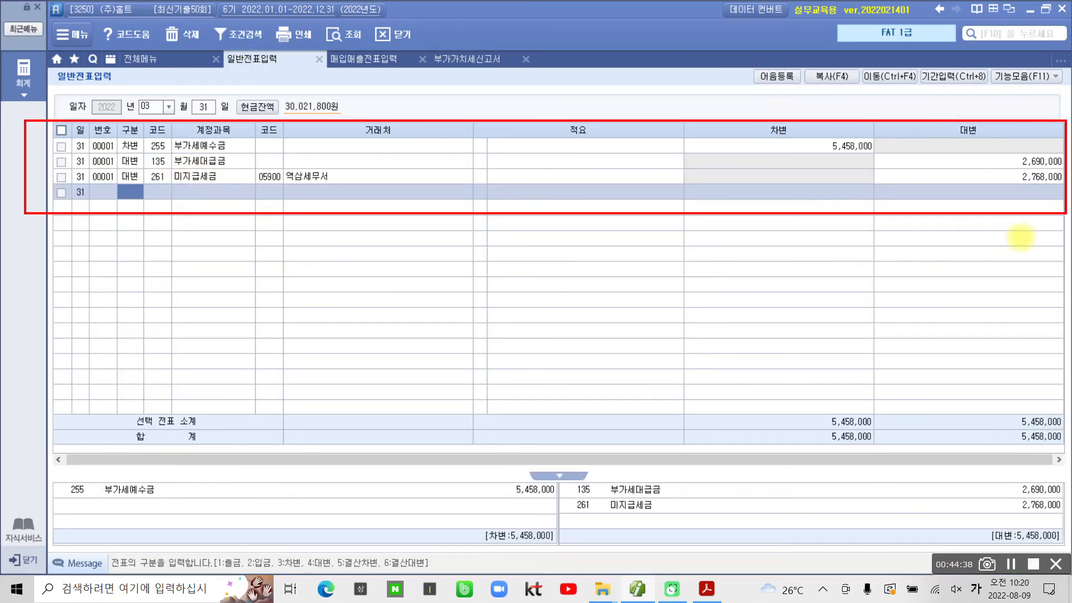
drag(47, 466, 1069, 549)
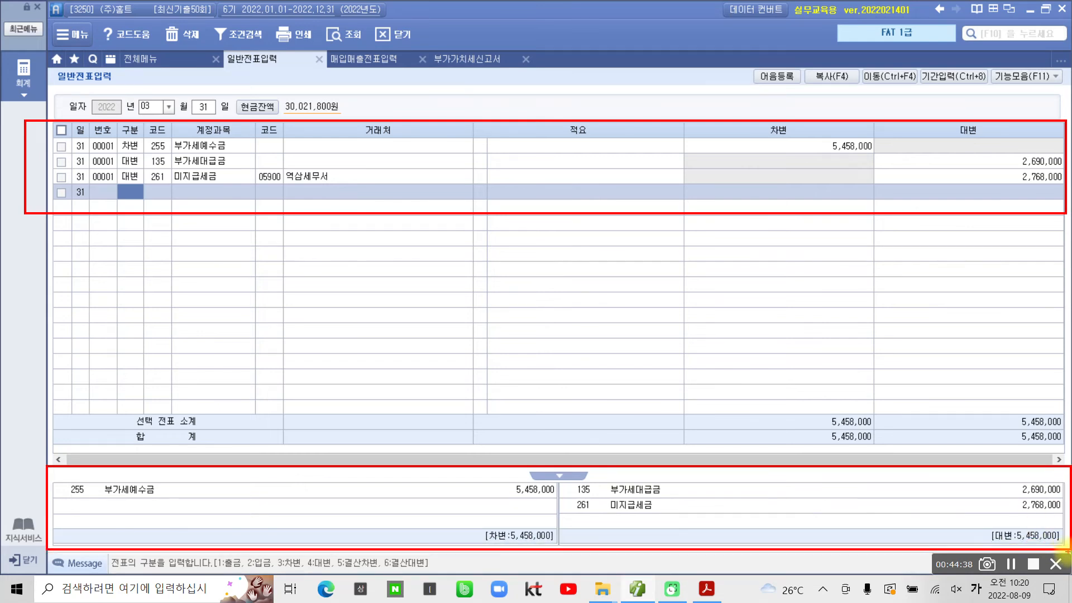
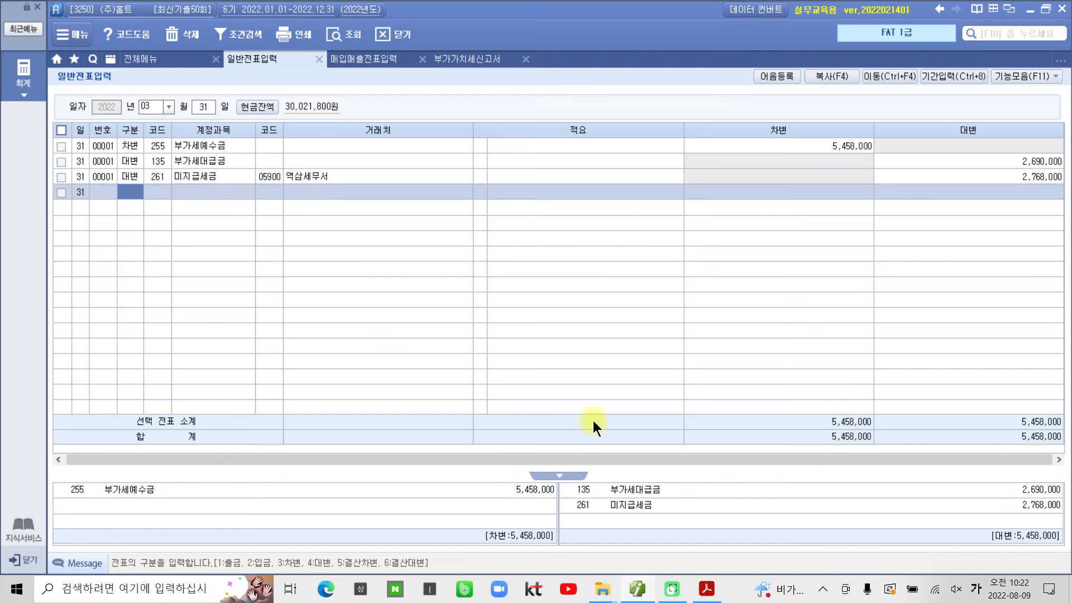
Step: Switch to the exam PDF in Adobe Acrobat Reader and highlight "수동결산" and "800,000원을 계상하였다." in 문제 4 question 1
click(706, 589)
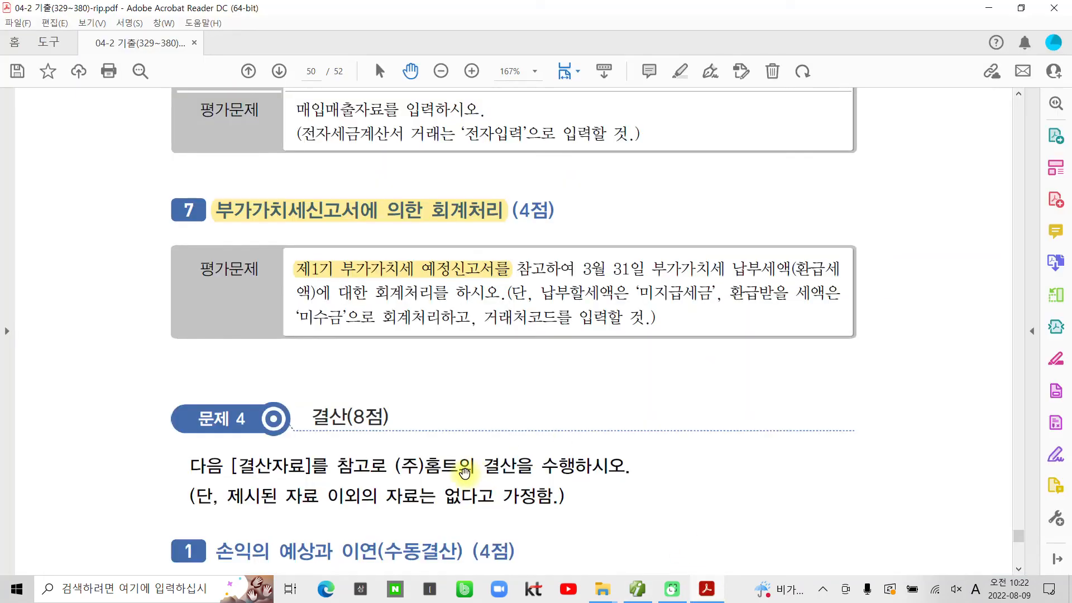
scroll(464, 471, down, 5)
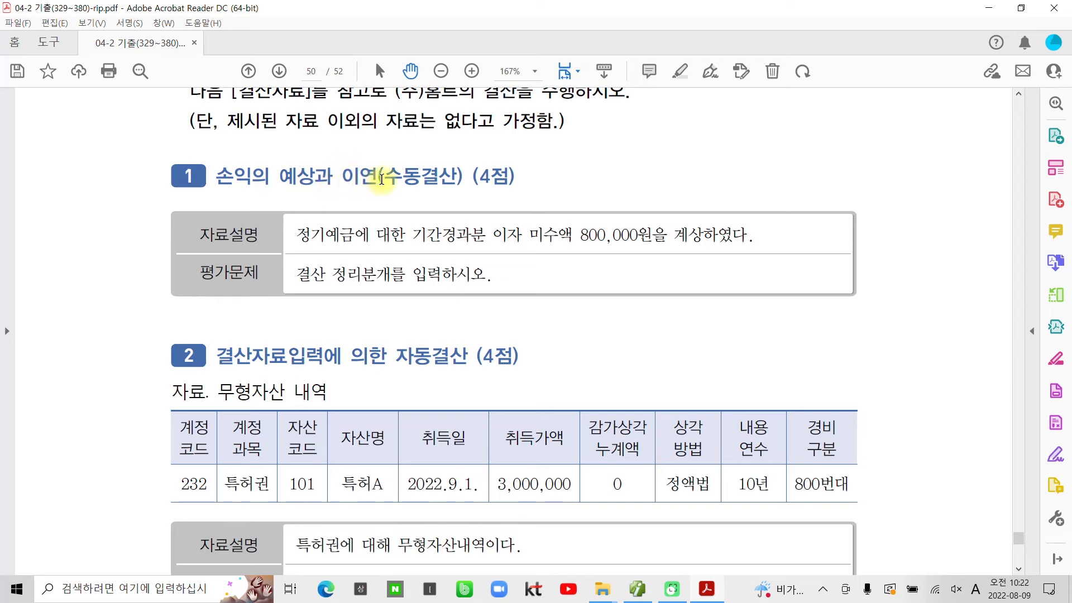
drag(383, 177, 454, 179)
right_click(453, 184)
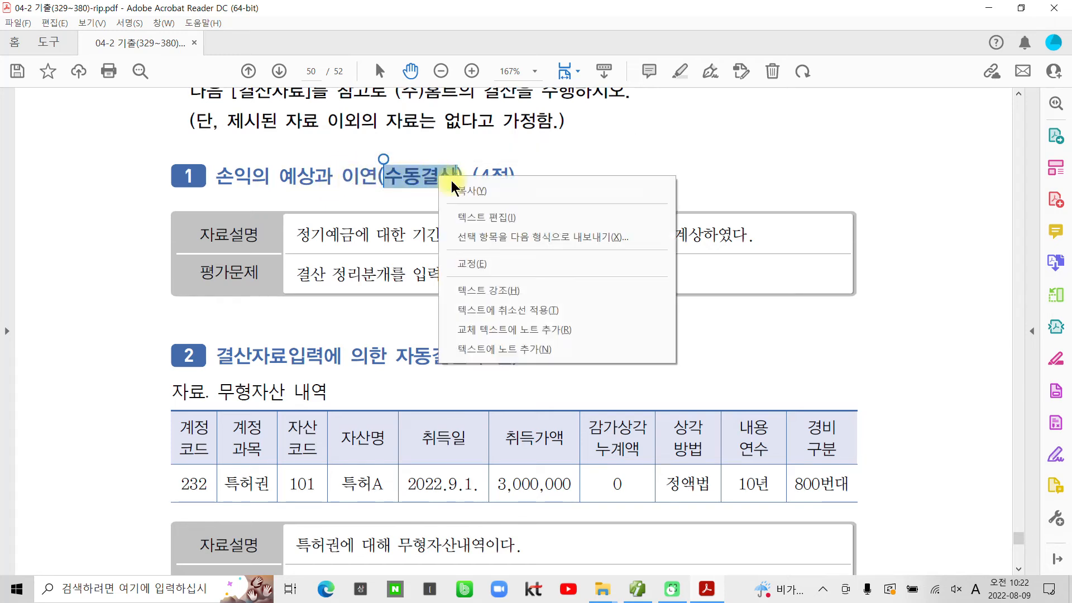
click(486, 290)
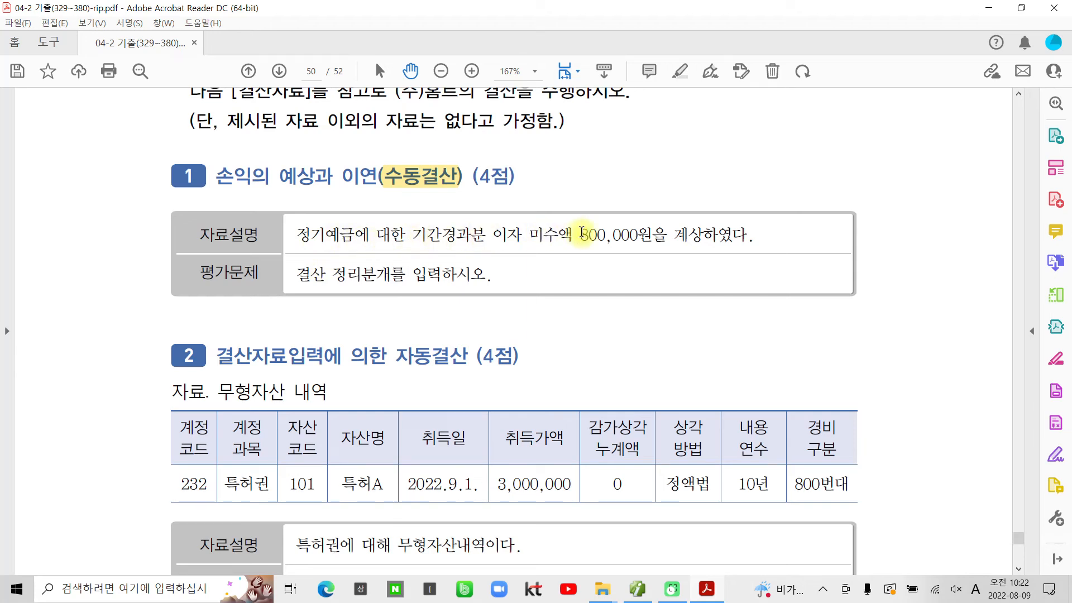
drag(580, 235, 753, 235)
right_click(722, 229)
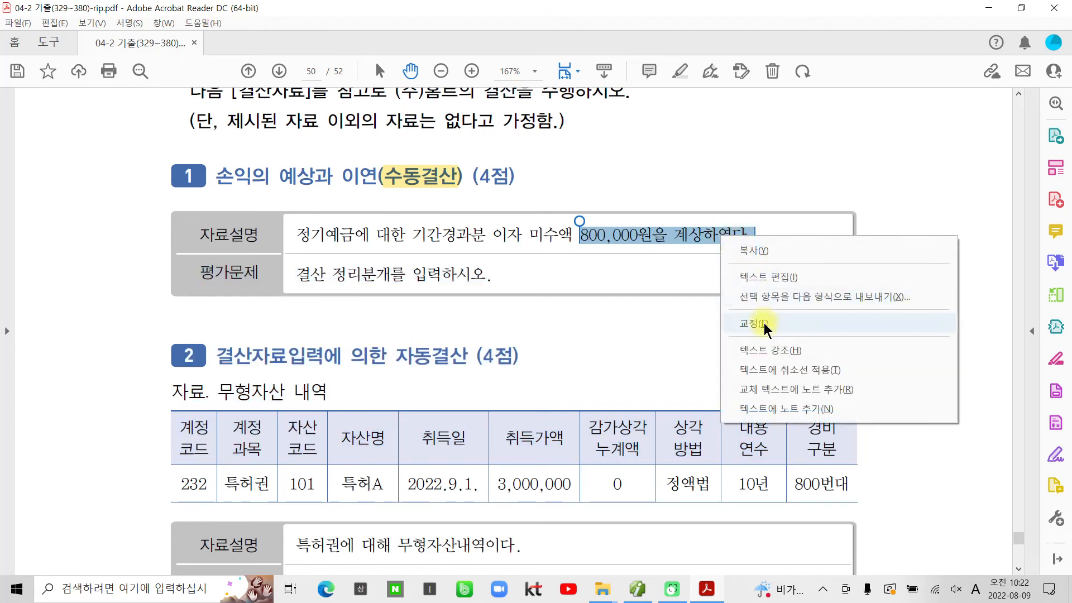
click(737, 324)
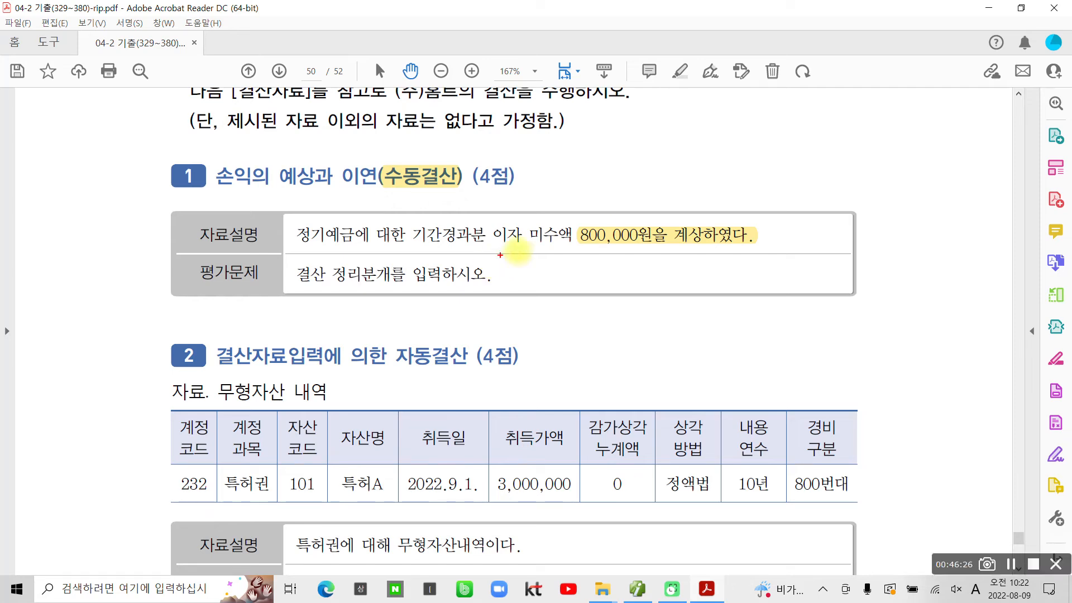
drag(578, 221, 653, 247)
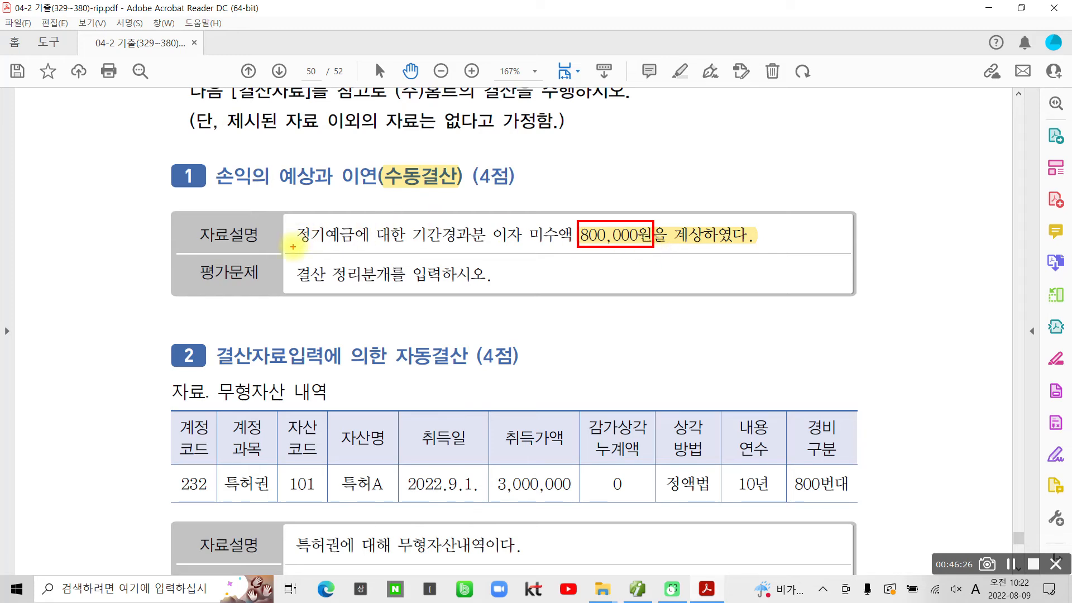
drag(295, 244, 354, 247)
drag(488, 249, 522, 249)
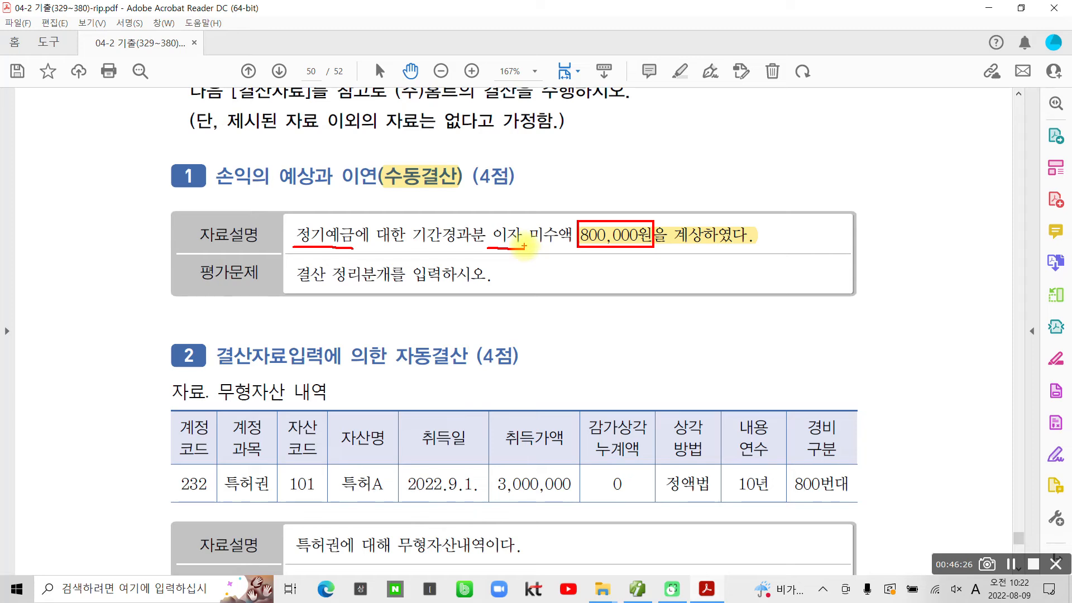
mouse_move(692, 163)
mouse_down()
mouse_move(682, 178)
mouse_move(692, 164)
mouse_move(721, 206)
mouse_up()
drag(736, 170, 765, 196)
mouse_move(777, 148)
mouse_down()
mouse_move(775, 205)
mouse_move(800, 177)
mouse_up()
mouse_move(827, 149)
mouse_down()
mouse_move(808, 180)
mouse_move(841, 179)
mouse_up()
drag(804, 182, 847, 180)
drag(826, 181, 826, 198)
drag(864, 163, 875, 204)
drag(862, 191, 865, 222)
mouse_move(717, 265)
mouse_down()
mouse_move(667, 251)
mouse_move(720, 261)
mouse_up()
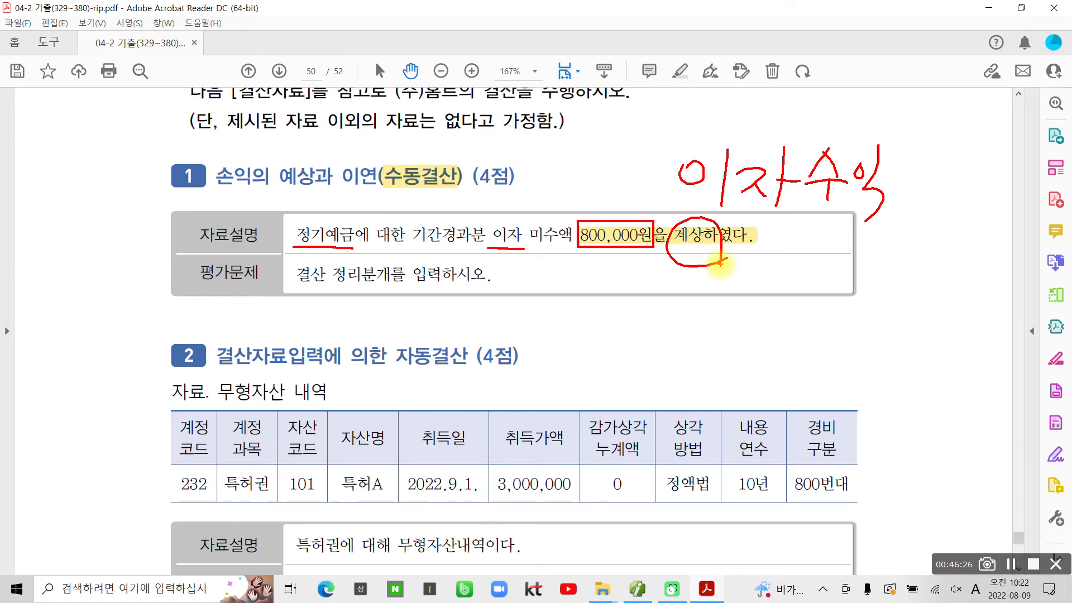
mouse_move(568, 150)
mouse_down()
mouse_move(607, 146)
mouse_move(601, 180)
mouse_move(627, 177)
mouse_move(617, 204)
mouse_up()
mouse_move(624, 134)
mouse_down()
mouse_move(639, 184)
mouse_move(602, 215)
mouse_up()
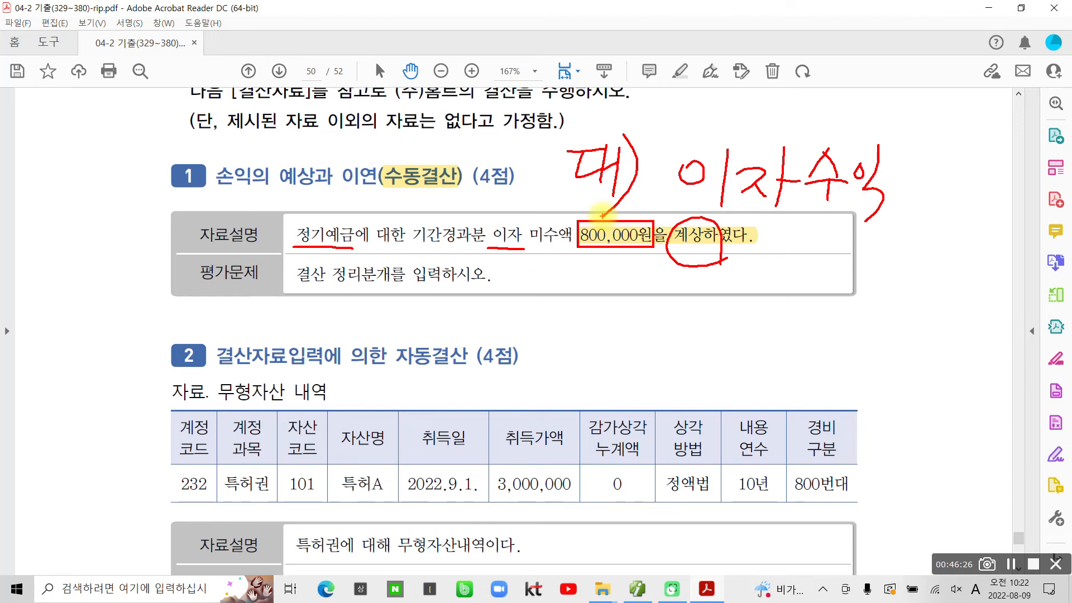
mouse_move(69, 144)
mouse_down()
mouse_move(94, 160)
mouse_move(64, 209)
mouse_move(96, 210)
mouse_up()
mouse_move(111, 144)
mouse_down()
mouse_move(104, 220)
mouse_move(128, 193)
mouse_move(119, 240)
mouse_up()
drag(165, 163, 200, 208)
drag(215, 136, 213, 223)
mouse_move(267, 136)
mouse_down()
mouse_move(247, 182)
mouse_move(290, 187)
mouse_up()
mouse_move(226, 196)
mouse_down()
mouse_move(268, 184)
mouse_move(260, 234)
mouse_up()
drag(319, 137, 287, 190)
mouse_move(310, 162)
mouse_down()
mouse_move(347, 185)
mouse_move(319, 226)
mouse_up()
drag(366, 163, 363, 167)
drag(396, 140, 387, 240)
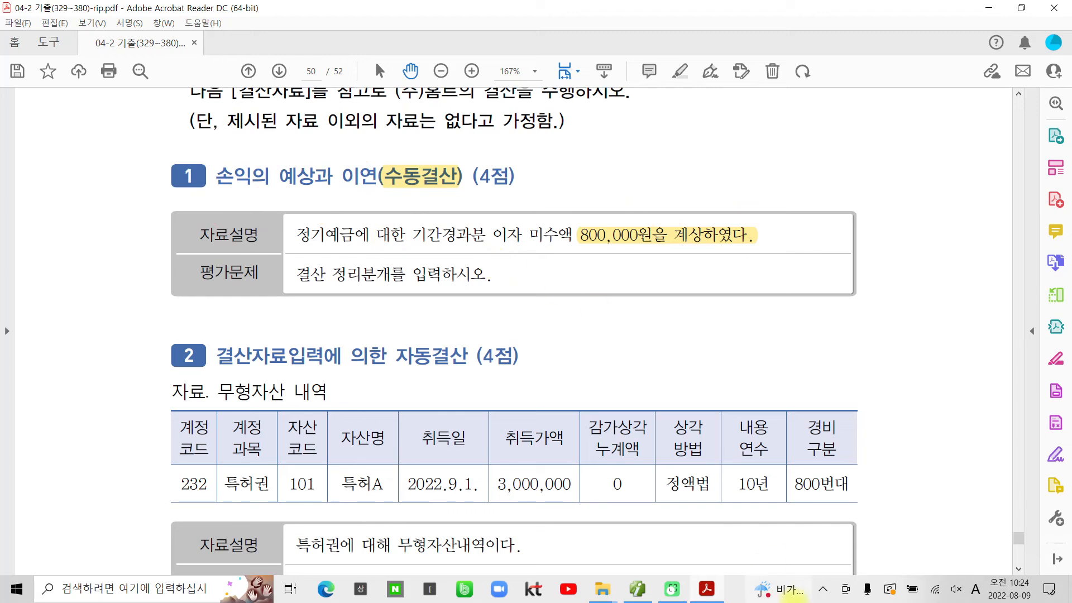
Step: Switch to the accounting program and set the 일반전표입력 date to 31 December
click(640, 595)
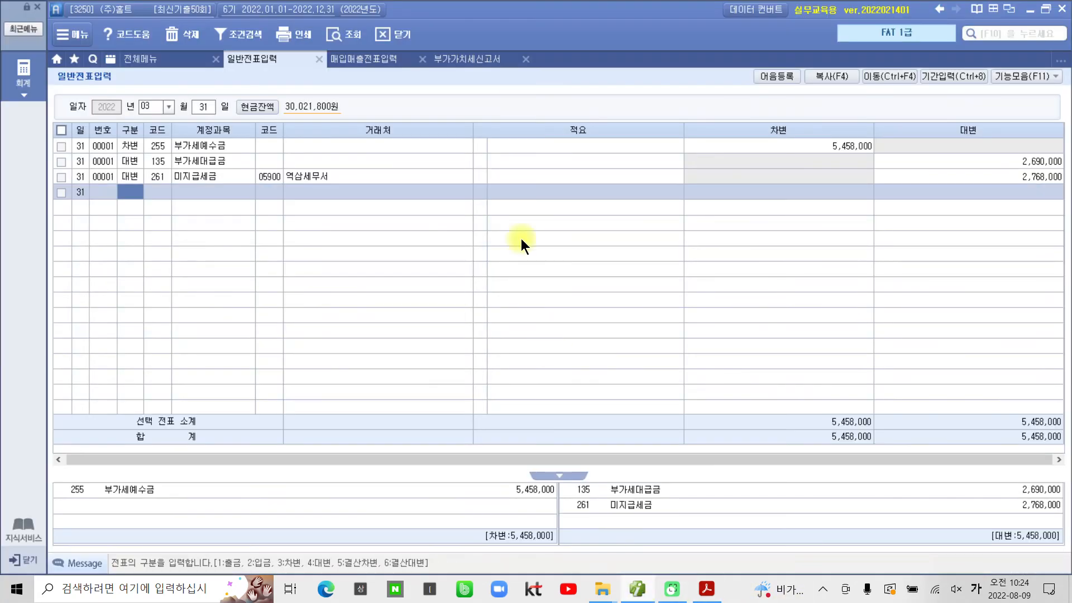
click(163, 108)
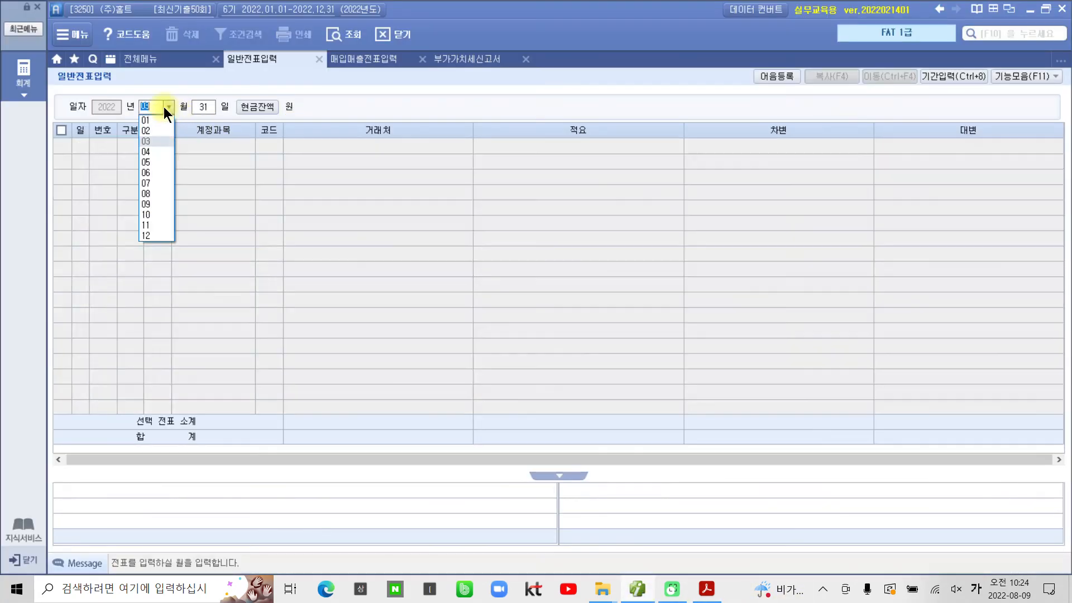
click(155, 235)
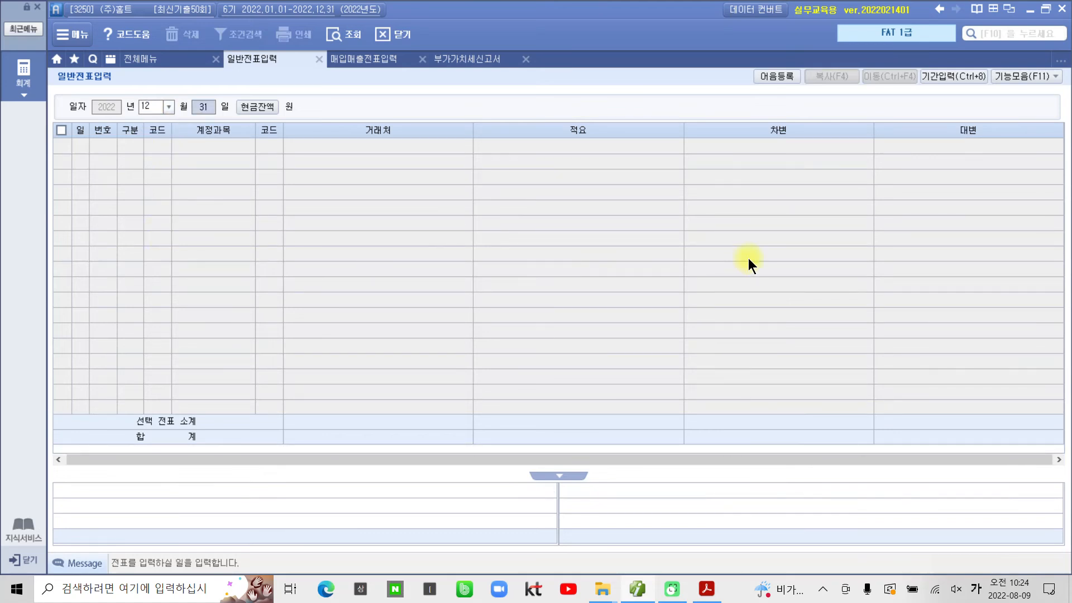
key(Return)
Step: Add a 차변 line with account 116 미수수익 and amount 800,000, leaving 거래처 and 적요 blank
text(3)
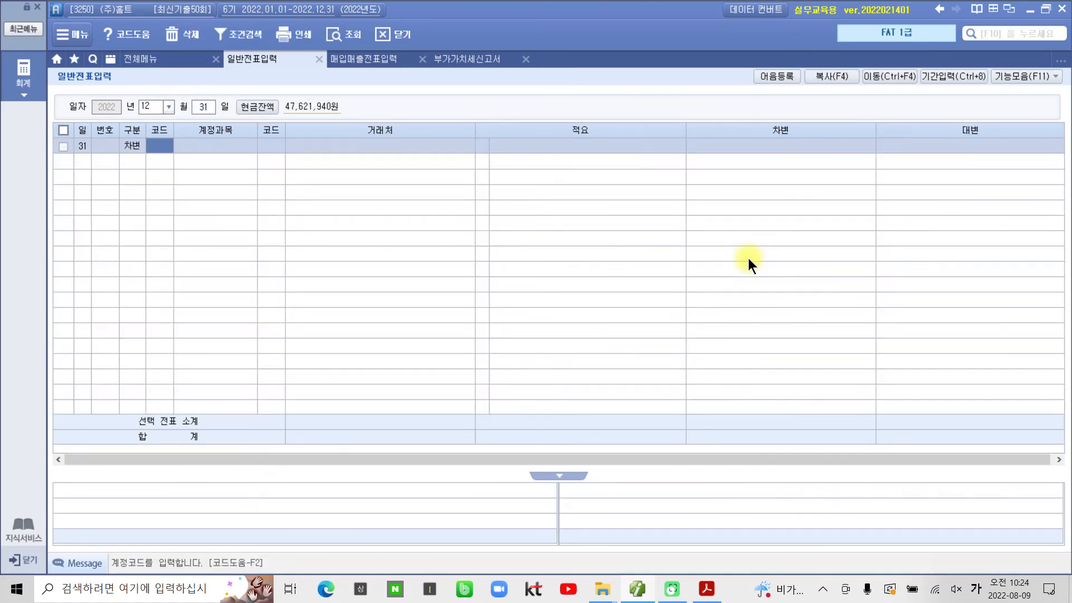
text(미수)
key(Return)
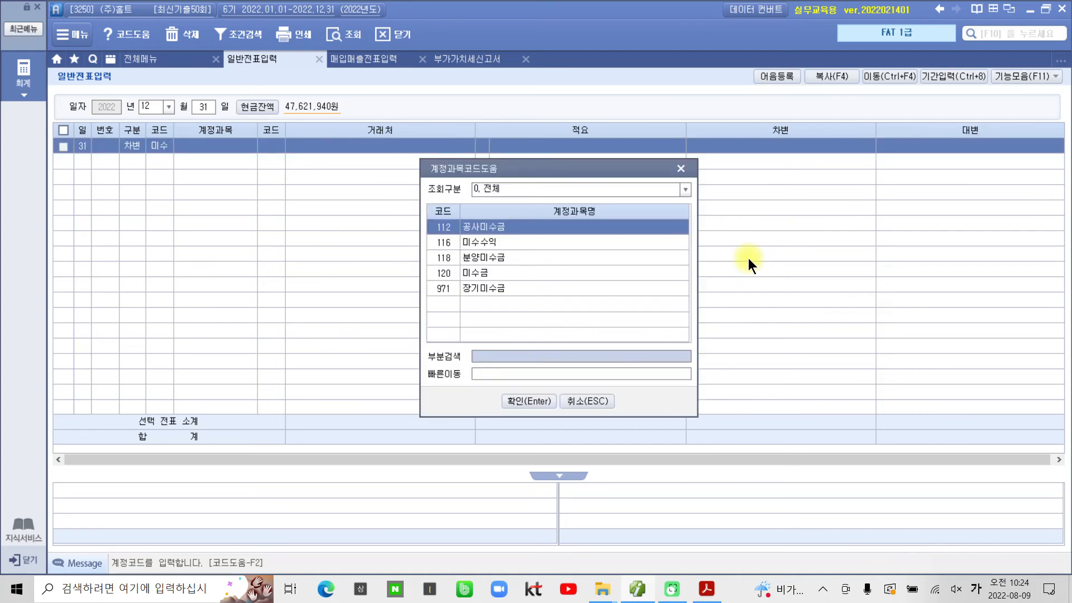
key(Down)
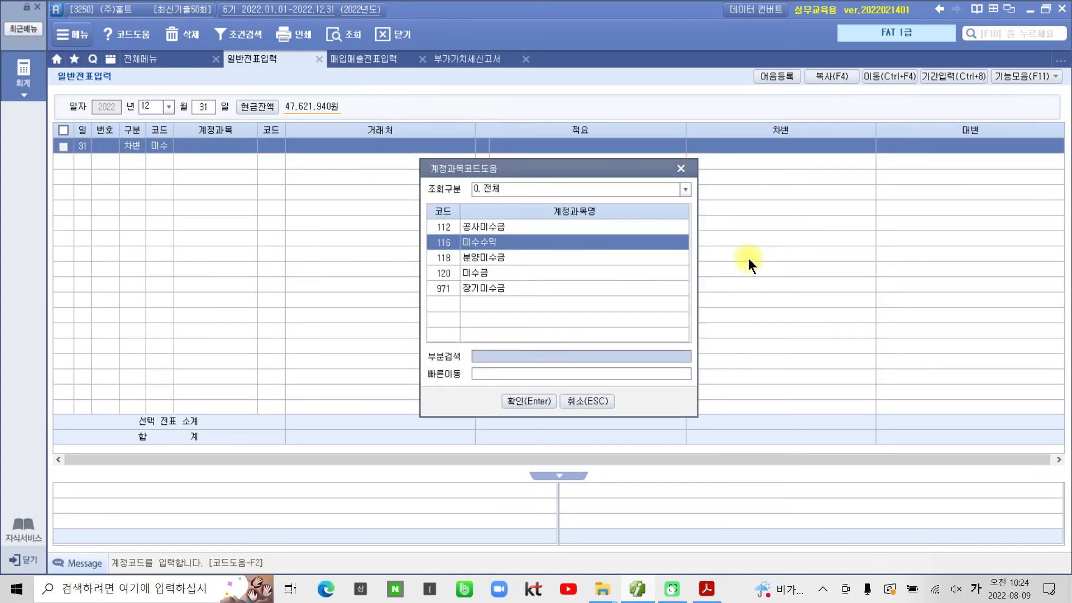
key(Return)
key(Return)
key(Return)
key(Return)
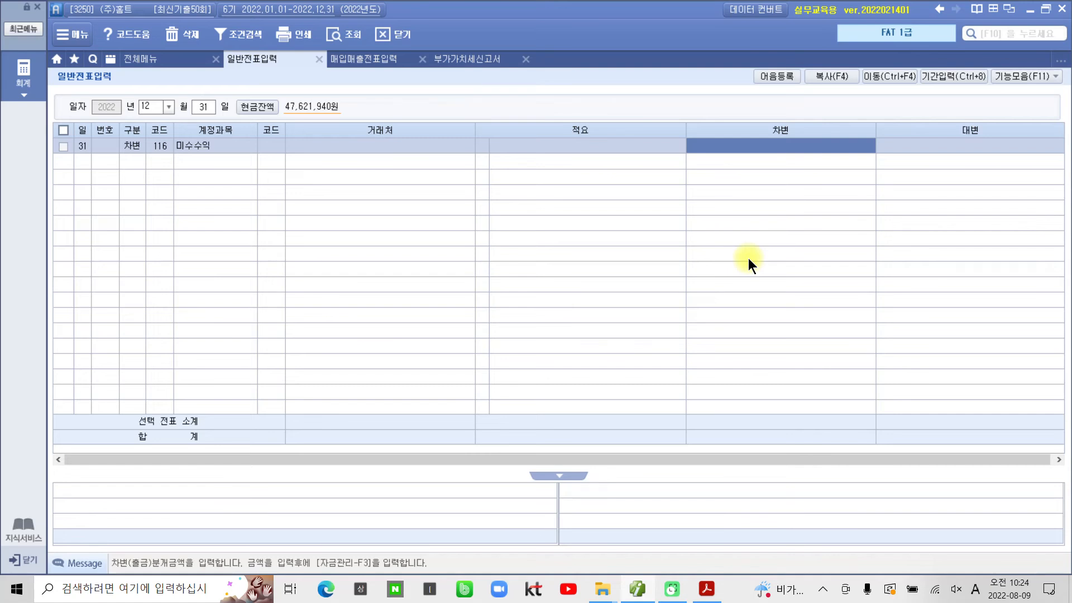
text(8000000)
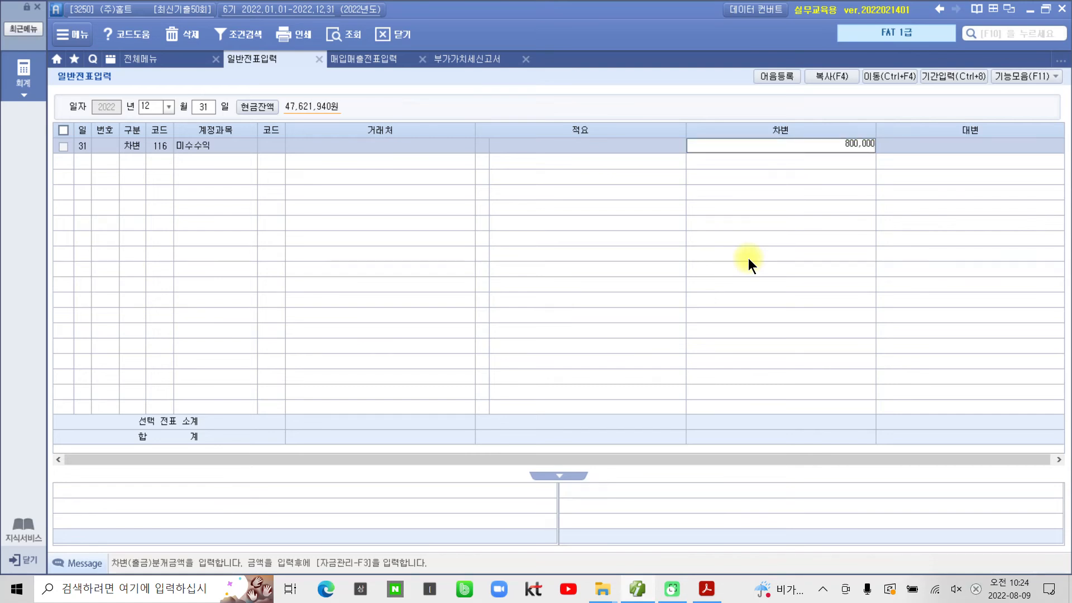
key(Return)
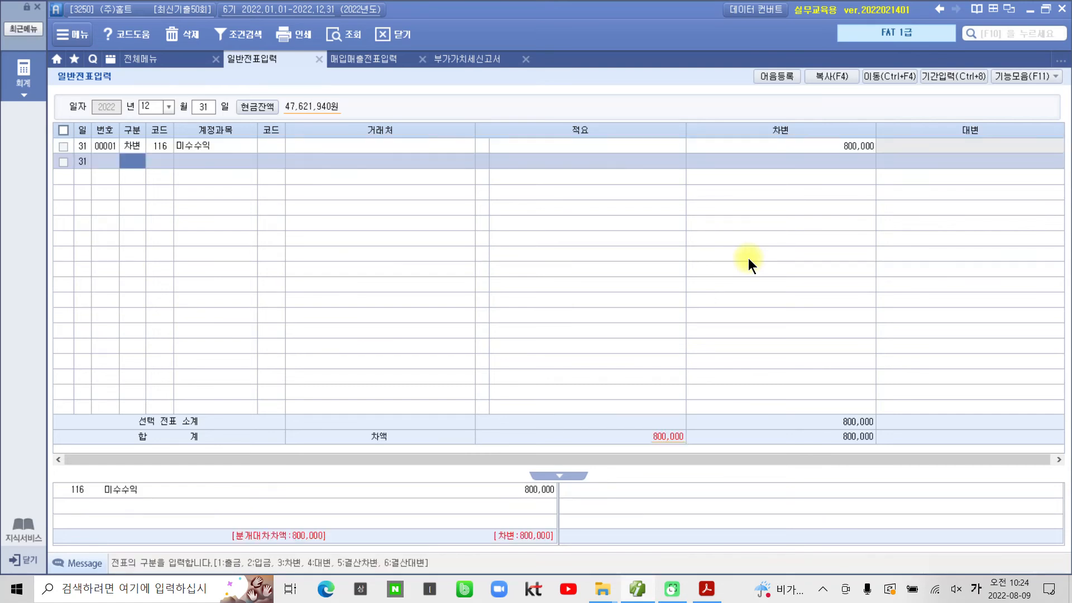
Step: Add a 대변 line with account 901 이자수익 and amount 800,000, leaving 거래처 and 적요 blank
text(4)
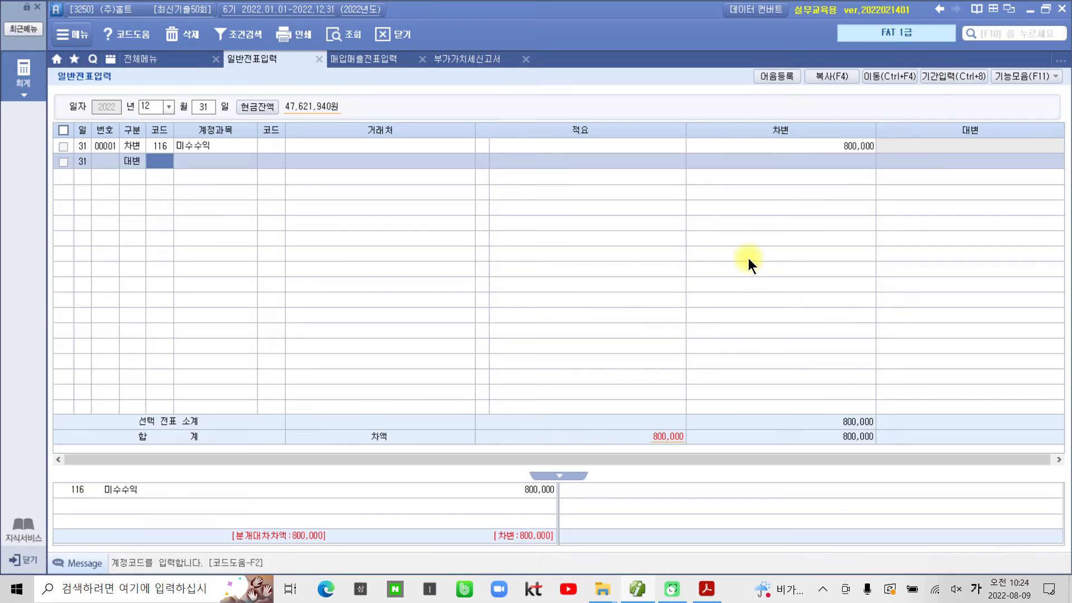
text(이자)
key(Return)
key(Down)
key(Down)
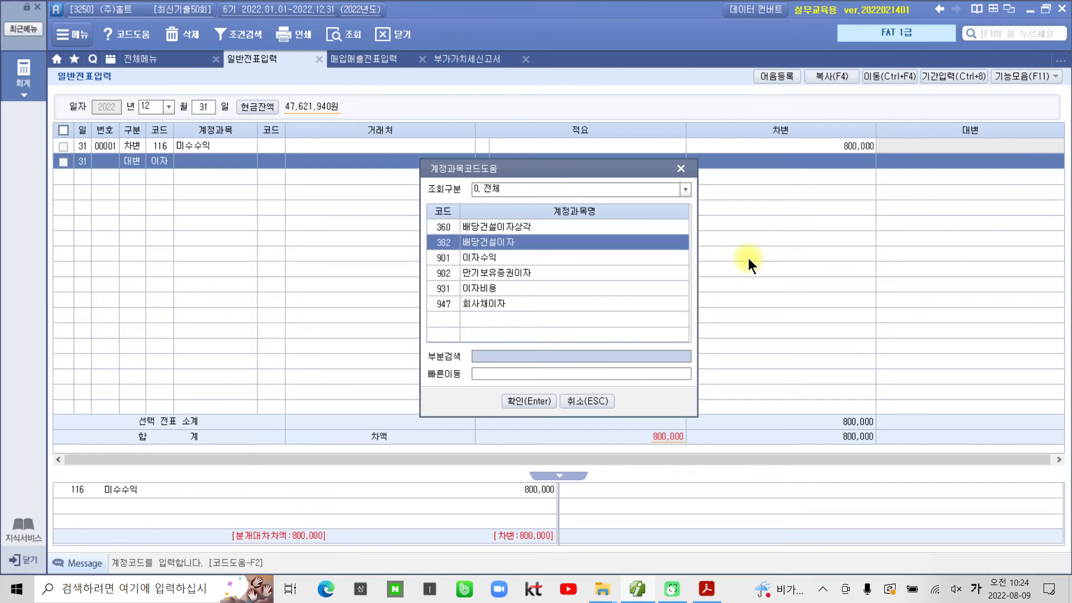
key(Return)
key(Return)
key(Return)
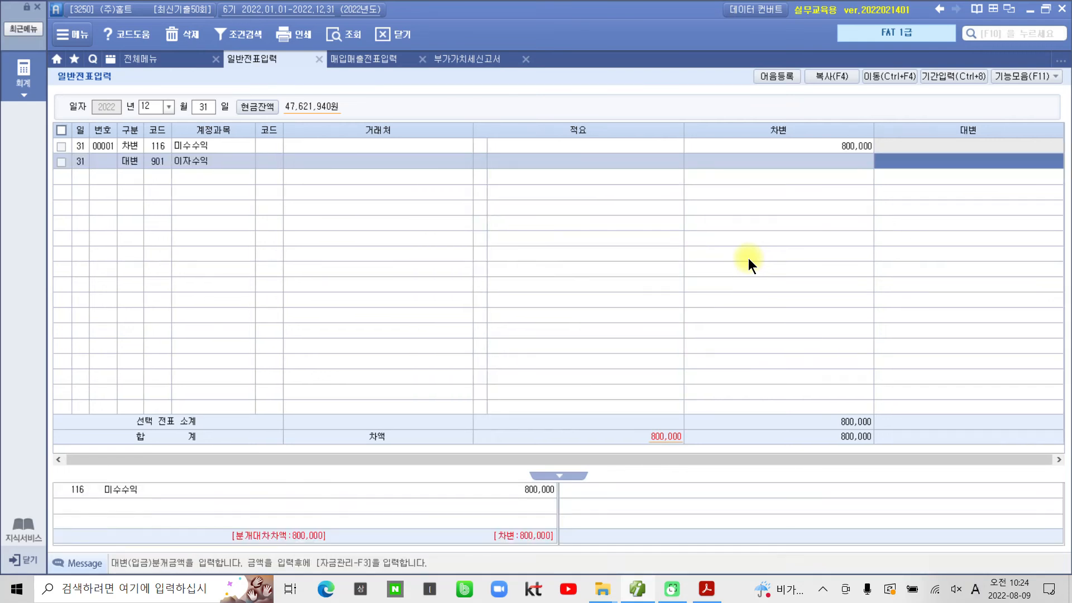
key(Return)
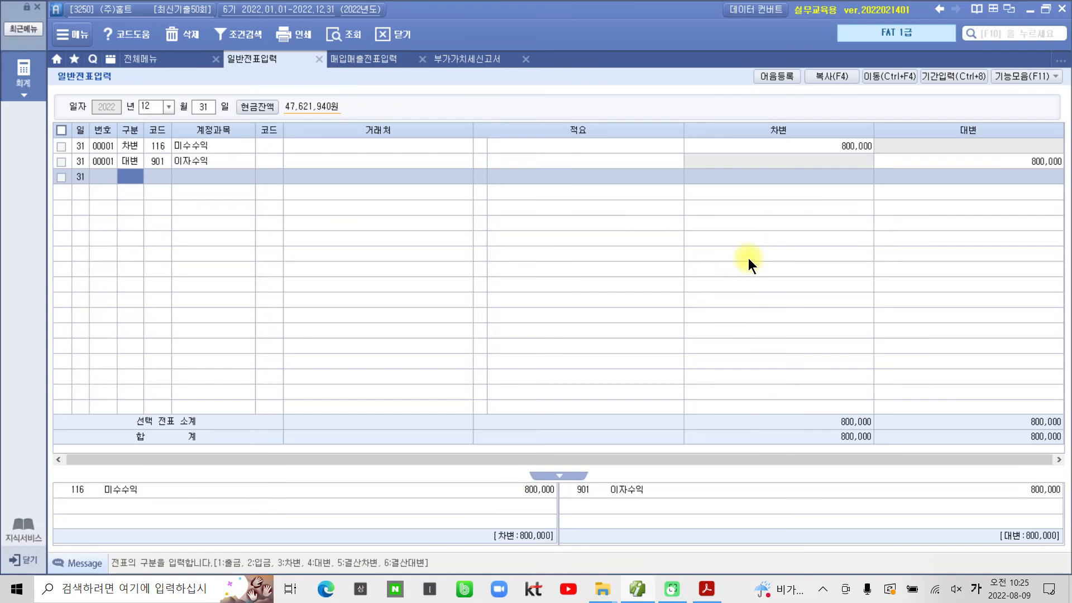
Step: Switch to the exam PDF in Adobe Acrobat Reader and highlight "무형자산상각비를 계산하고" in the 평가문제 text of question 2
click(706, 589)
scroll(427, 429, down, 2)
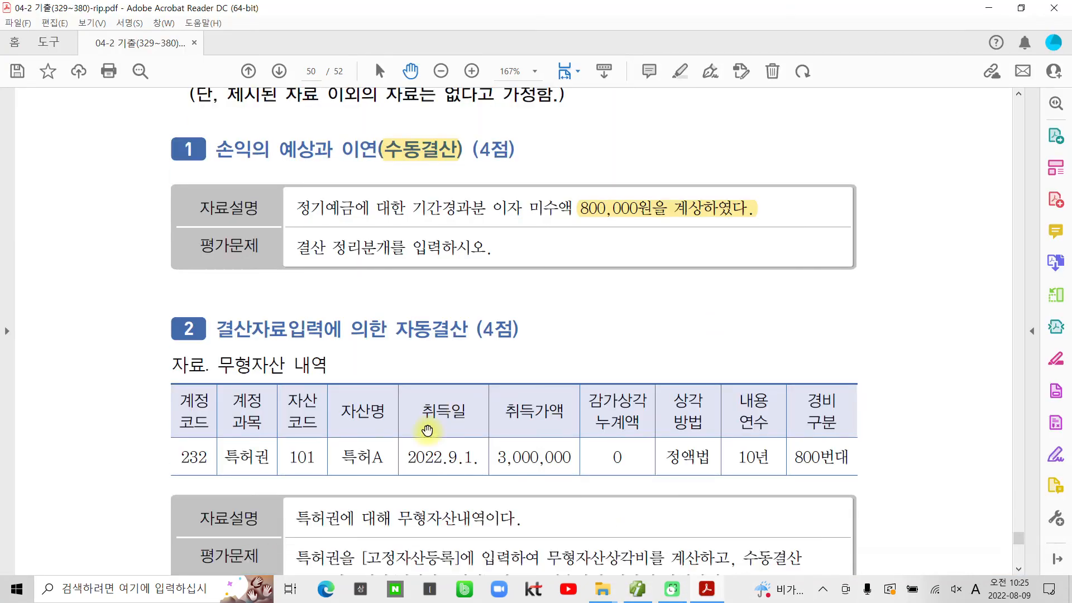
scroll(427, 429, down, 3)
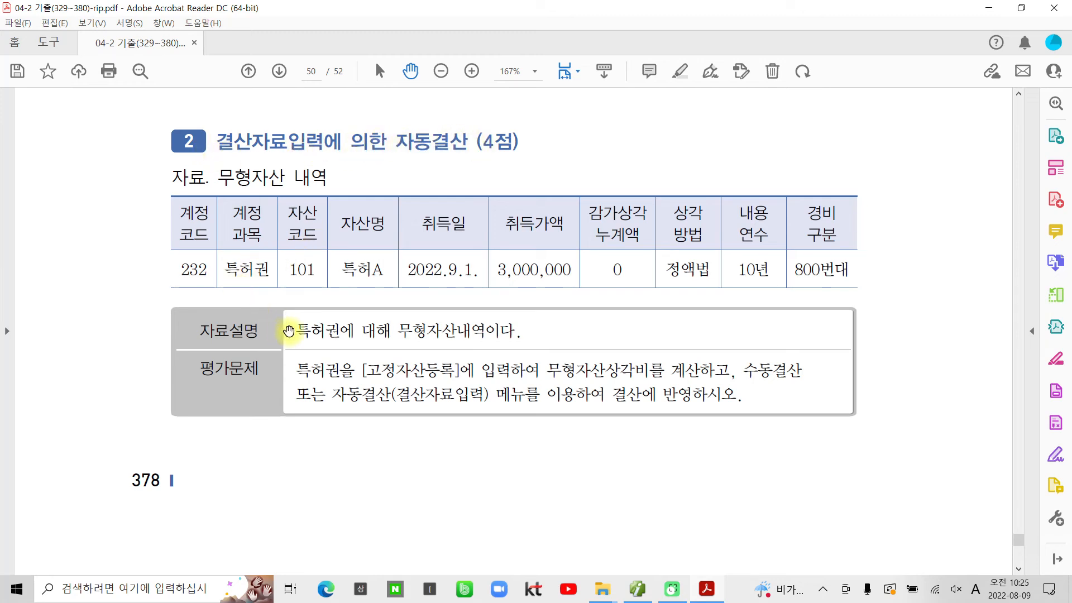
drag(298, 330, 516, 333)
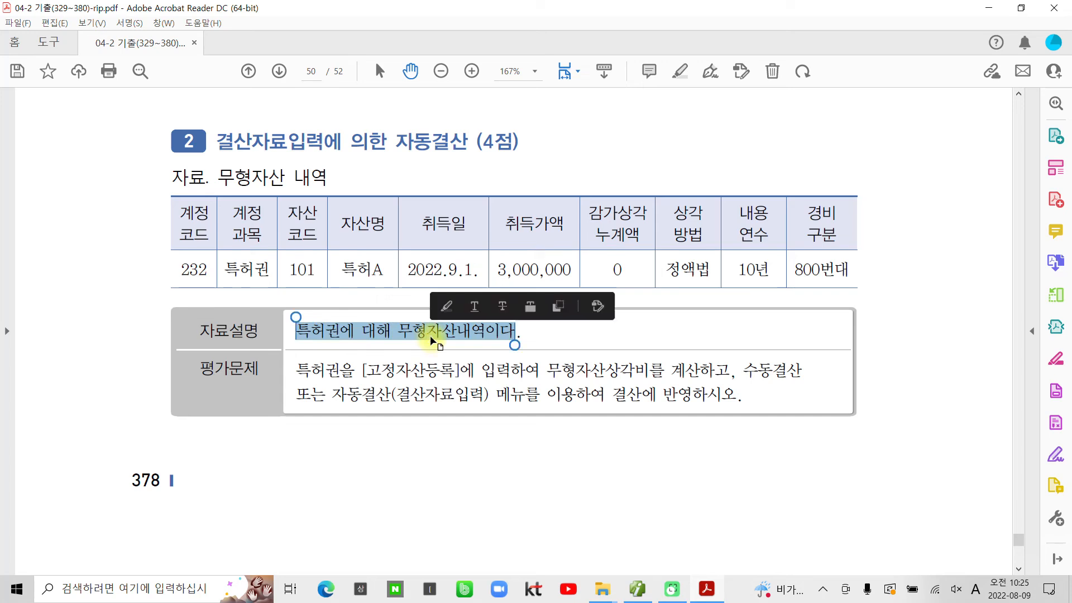
click(368, 382)
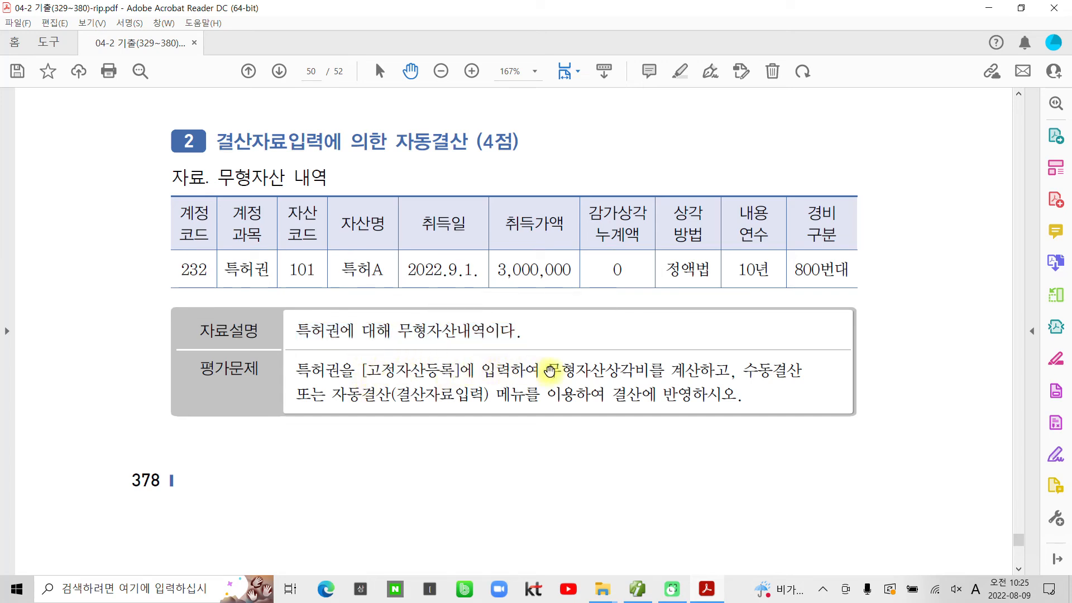
drag(548, 370, 701, 372)
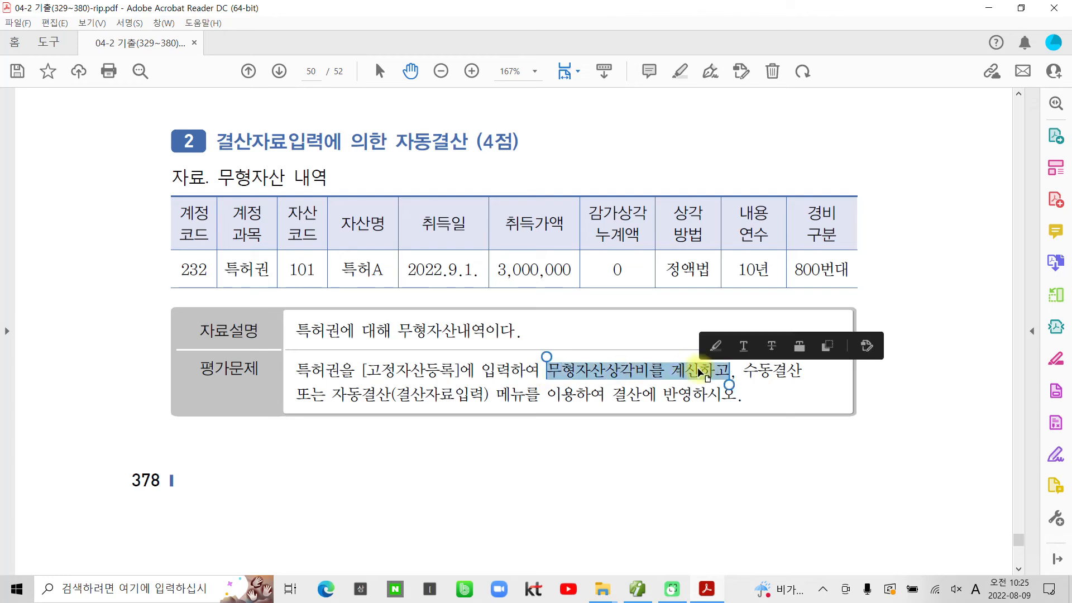
right_click(700, 373)
click(729, 474)
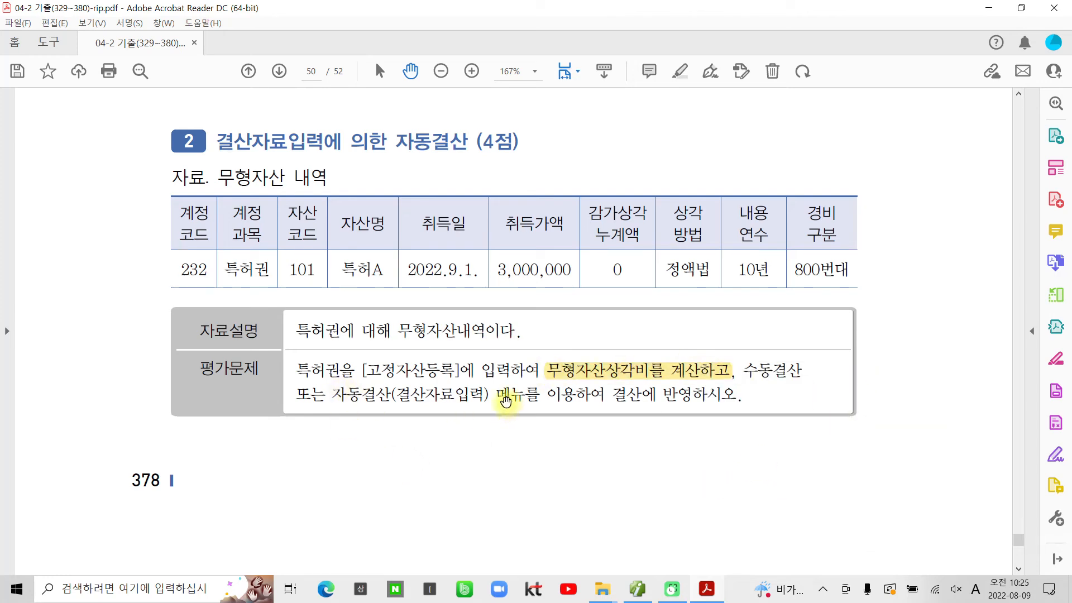
Step: Highlight "결산에 반영하시오" at the end of question 2's 평가문제 text
drag(606, 395, 699, 394)
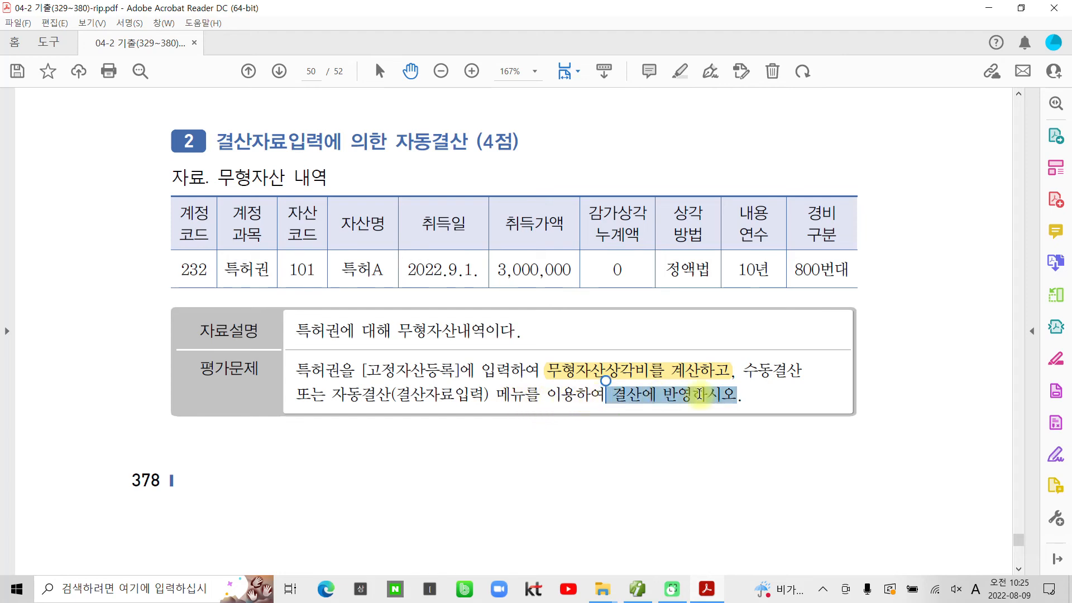
right_click(700, 395)
click(747, 312)
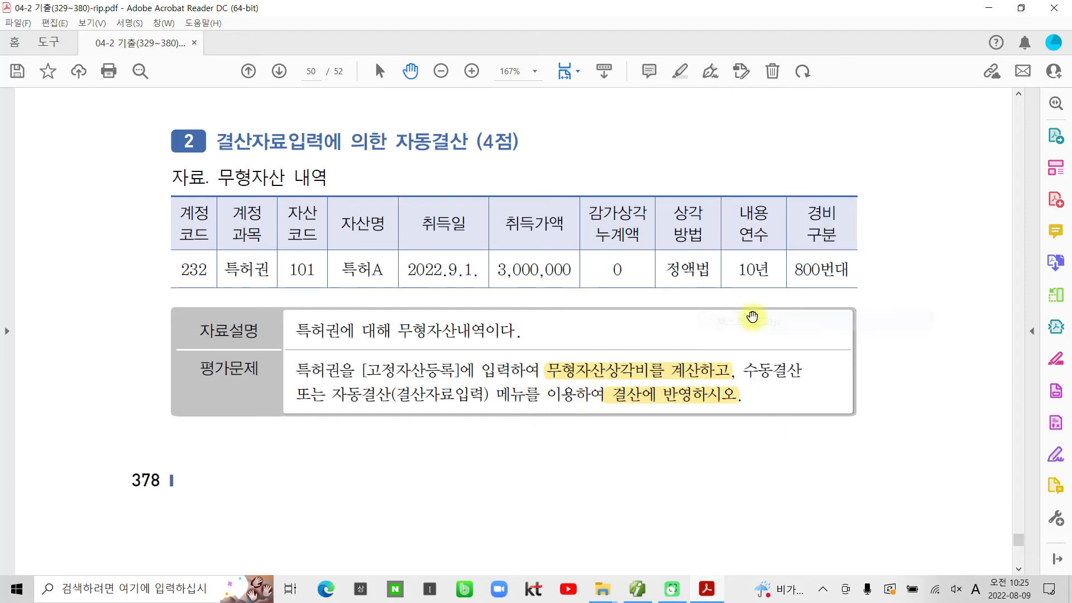
click(630, 394)
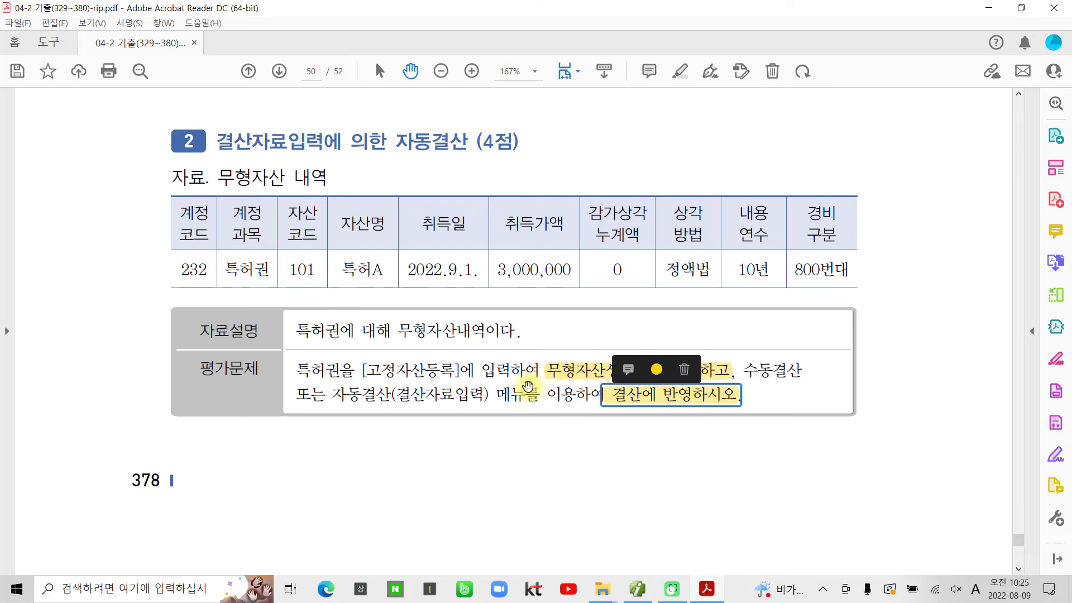
click(528, 385)
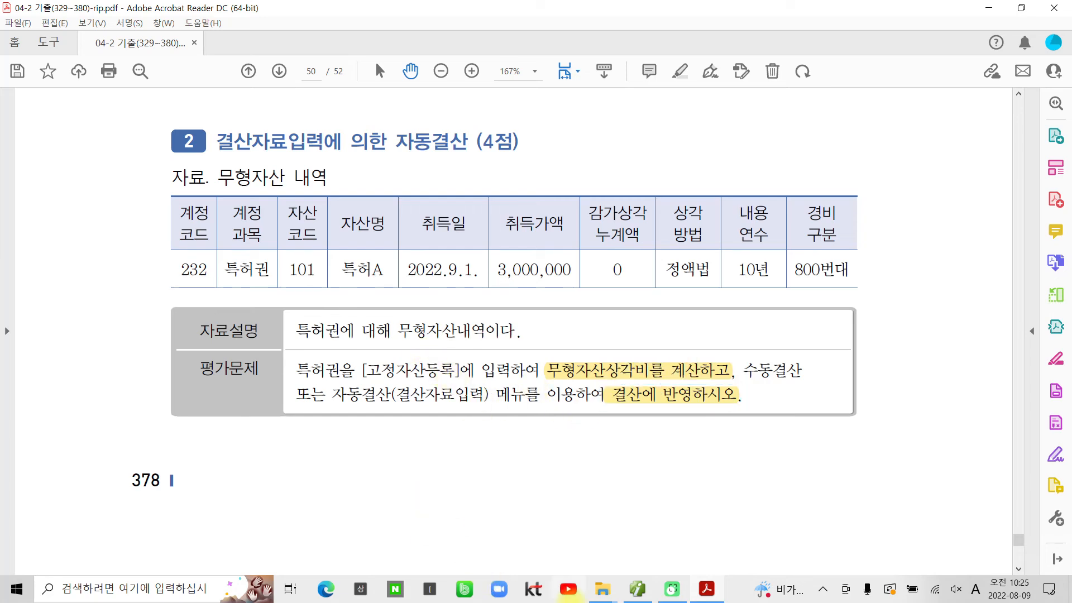
Step: Switch back to the accounting program and open 고정자산등록 listing assets of all accounts, asset types and depreciation methods
click(636, 589)
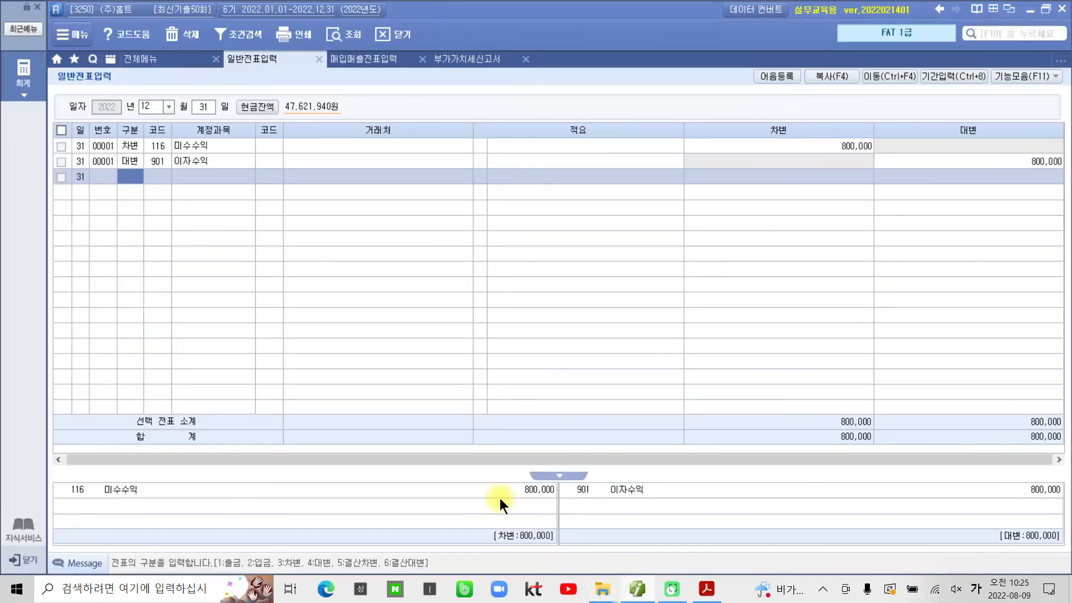
click(177, 60)
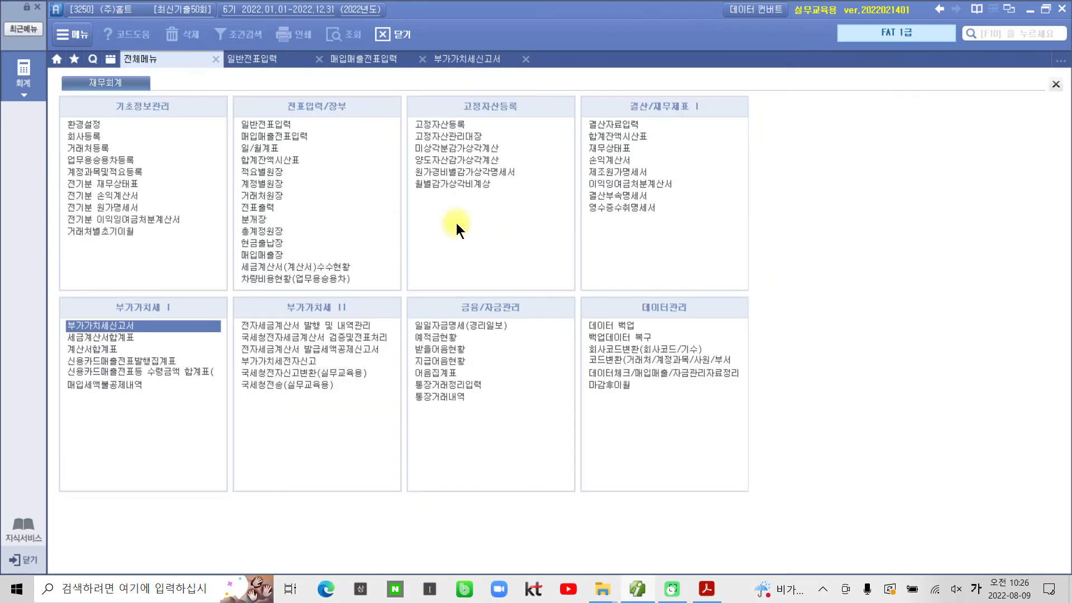
click(457, 124)
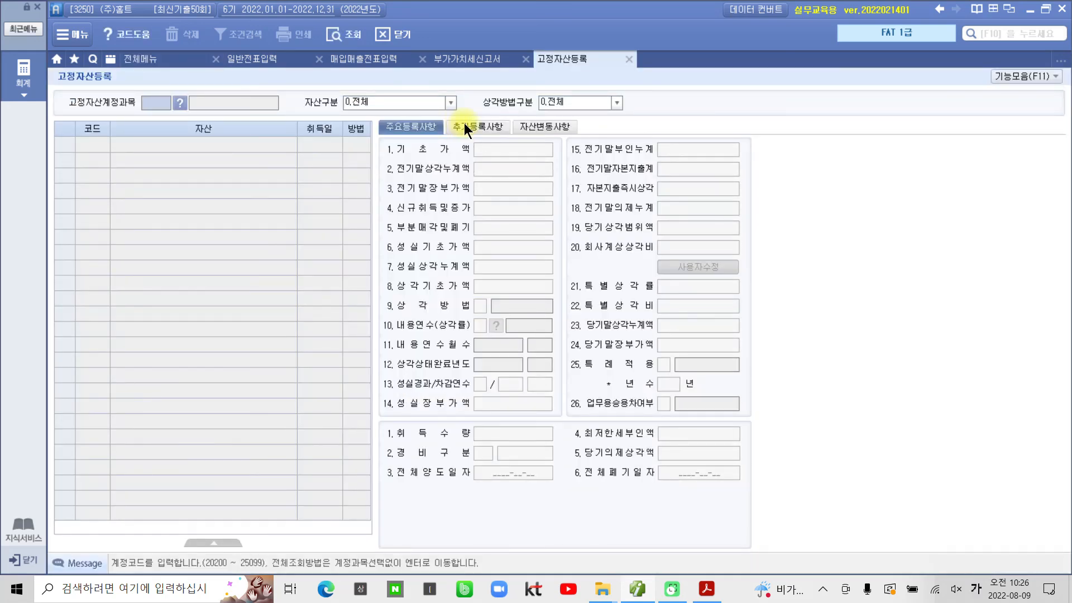
key(Return)
key(Return)
key(Return)
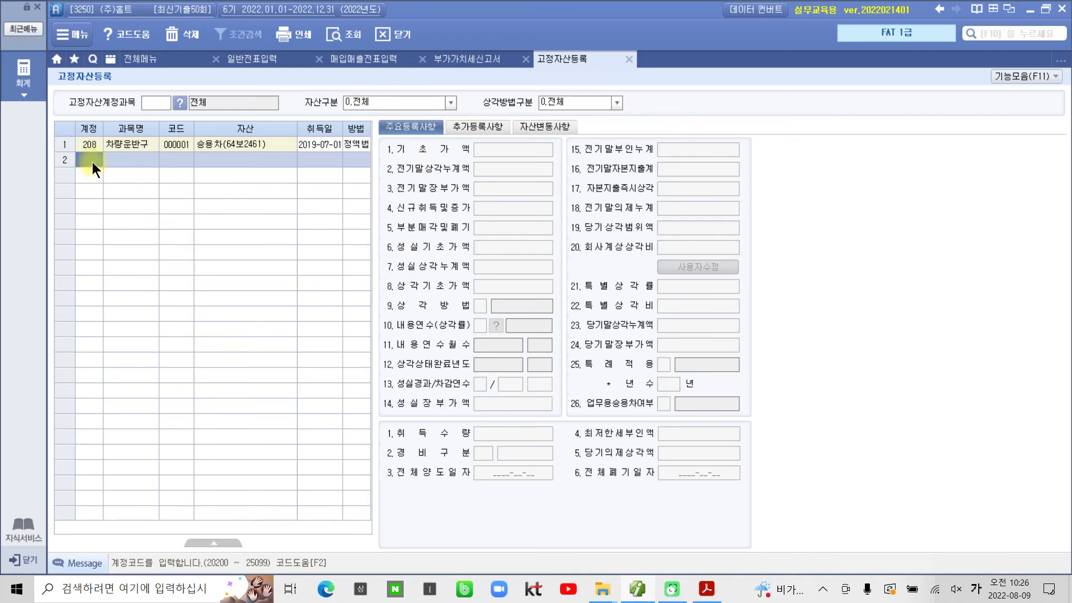
Step: Start a new fixed-asset row with account 232 특허권 chosen from the account code list
key(F2)
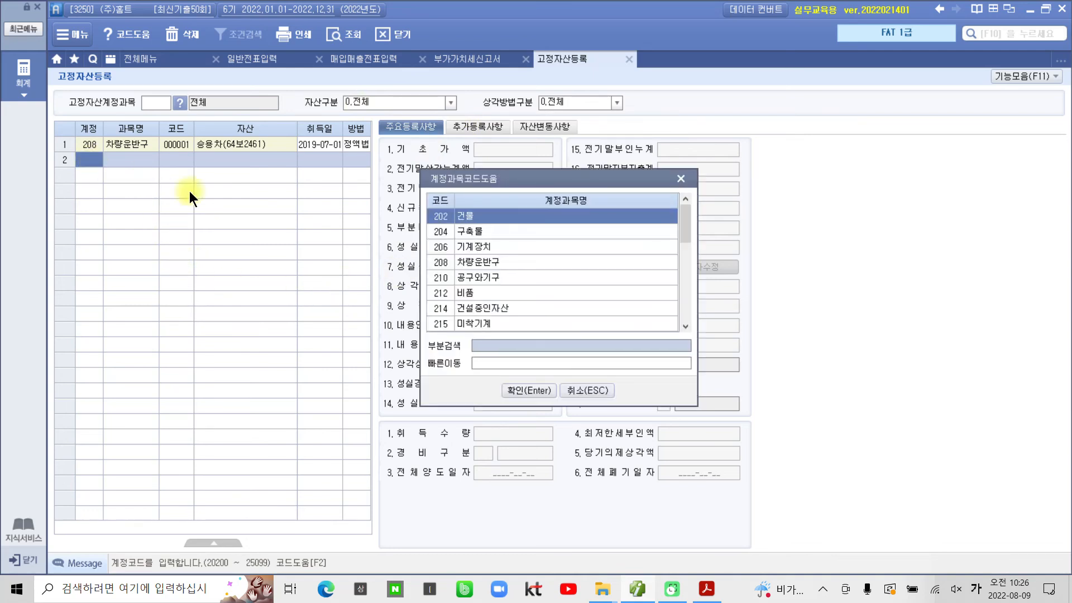
drag(689, 229, 688, 323)
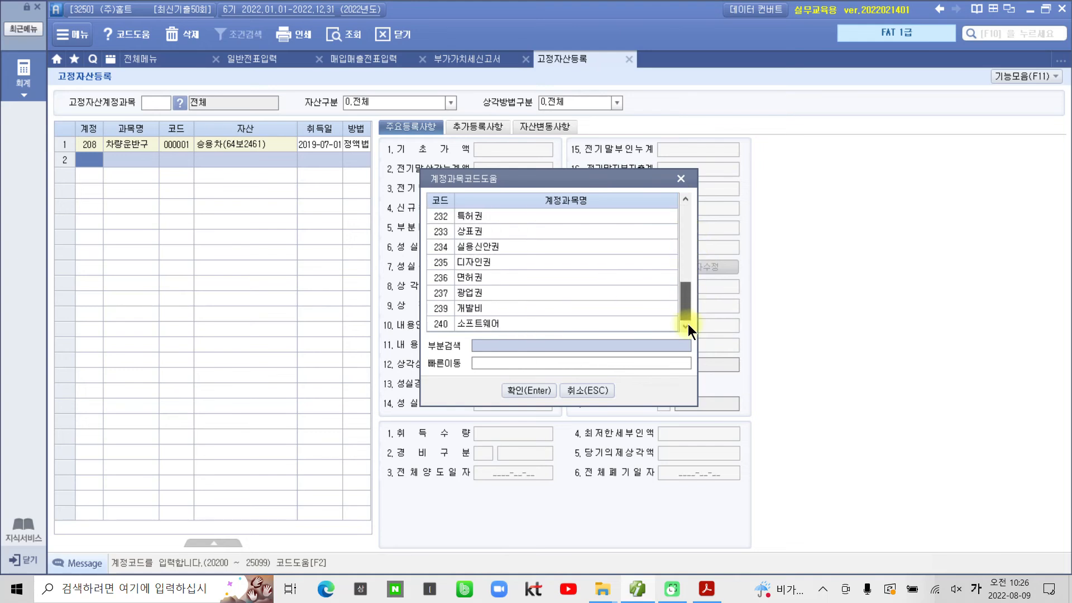
click(469, 215)
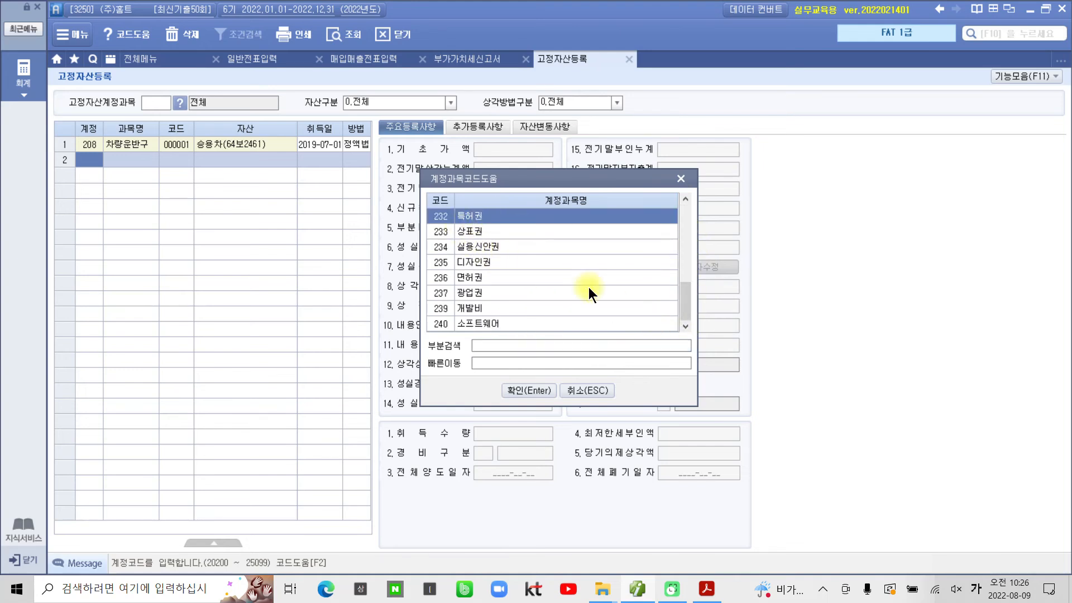
click(534, 389)
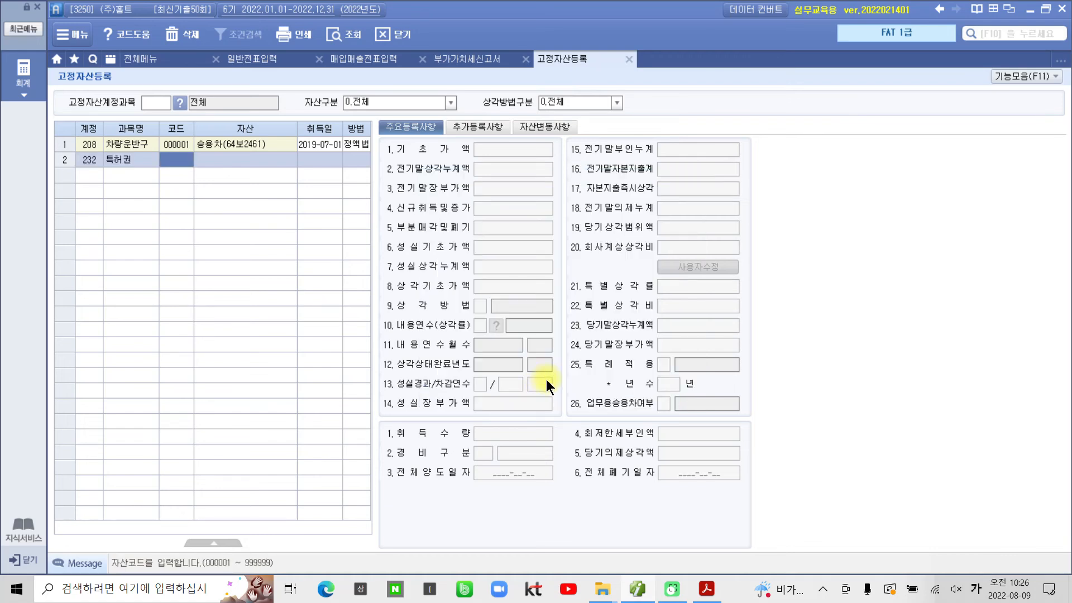
Step: Give the 특허권 row asset code 101, asset name 특허1 and acquisition date 2022-09-01
text(101)
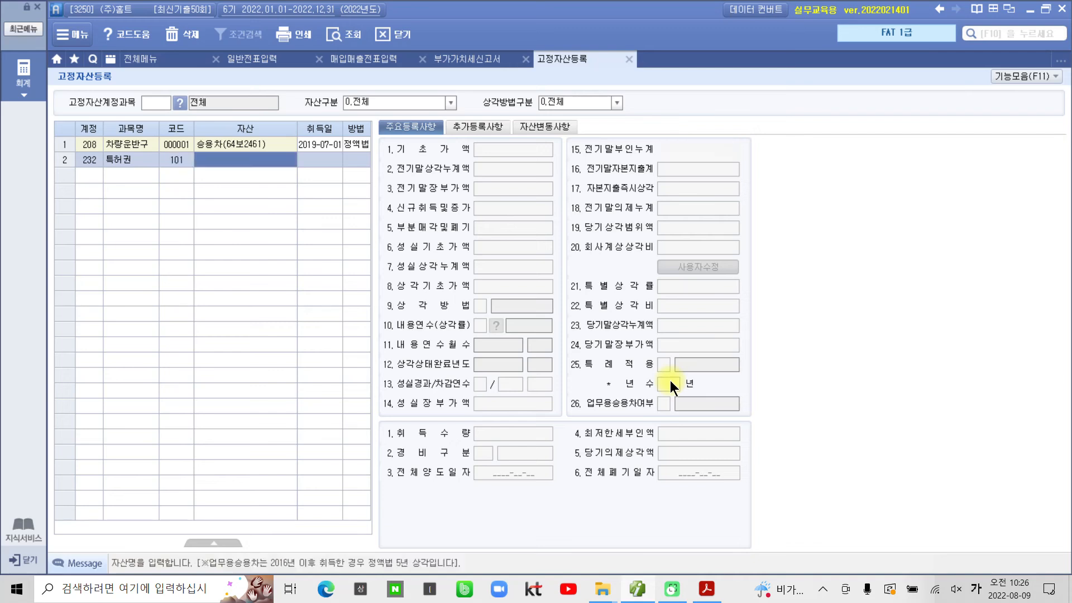
key(Return)
text(특허)
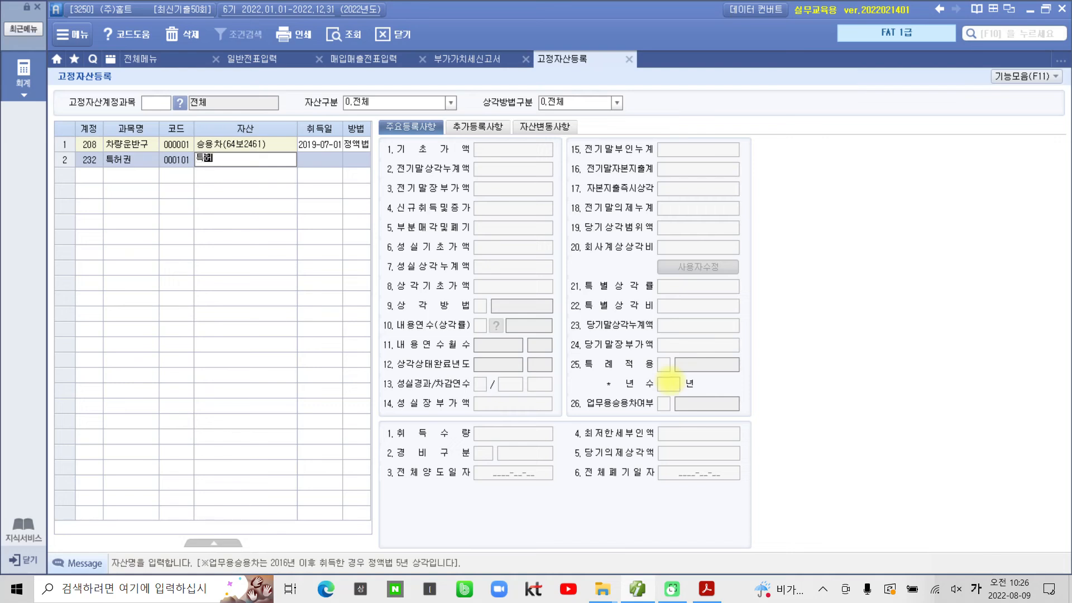
text(1)
key(Return)
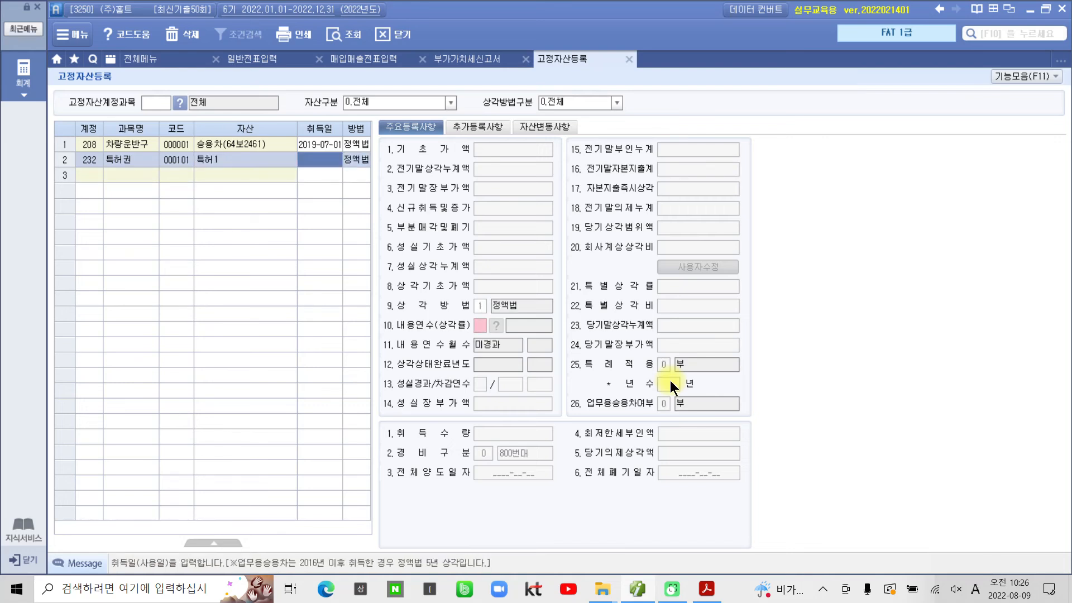
text(2022-09-0)
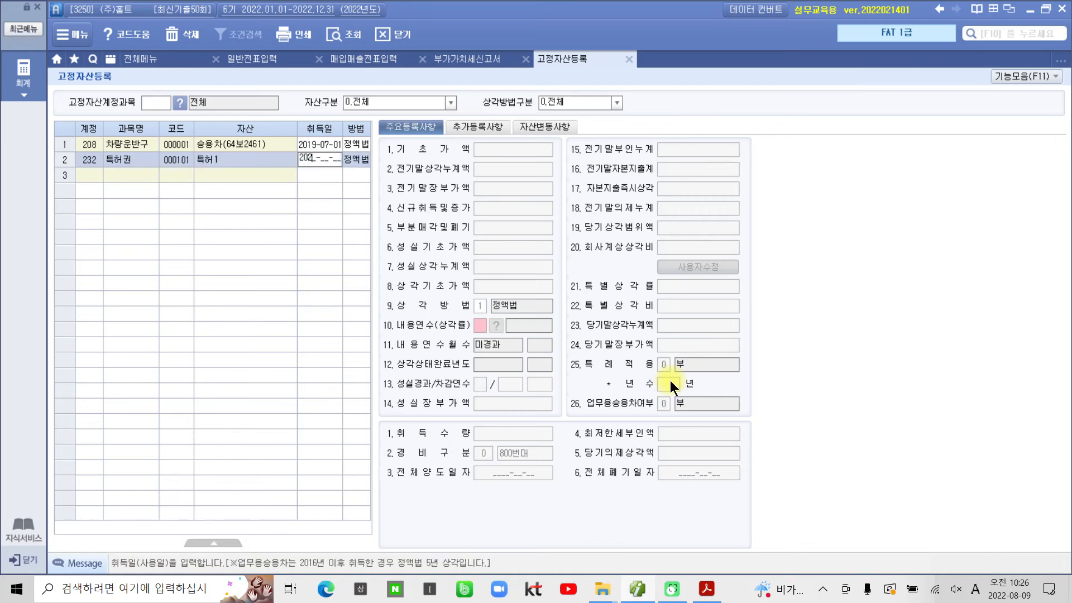
text(1)
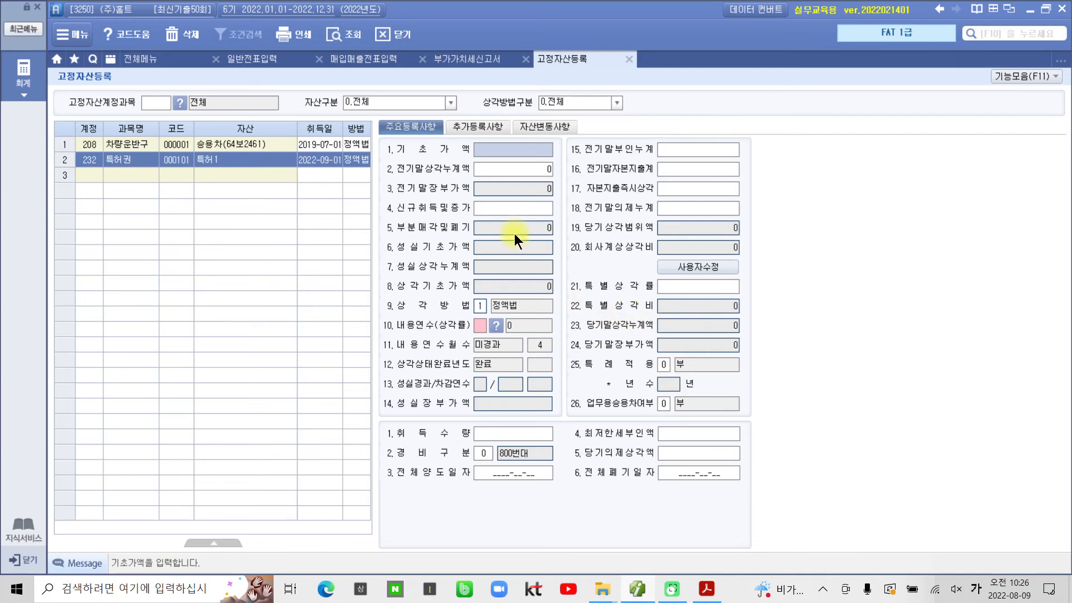
Step: Enter 3,000,000 as 신규취득및증가 and 10 years as 내용연수 for the patent, keeping 정액법, and check 회사계상상각비
click(512, 213)
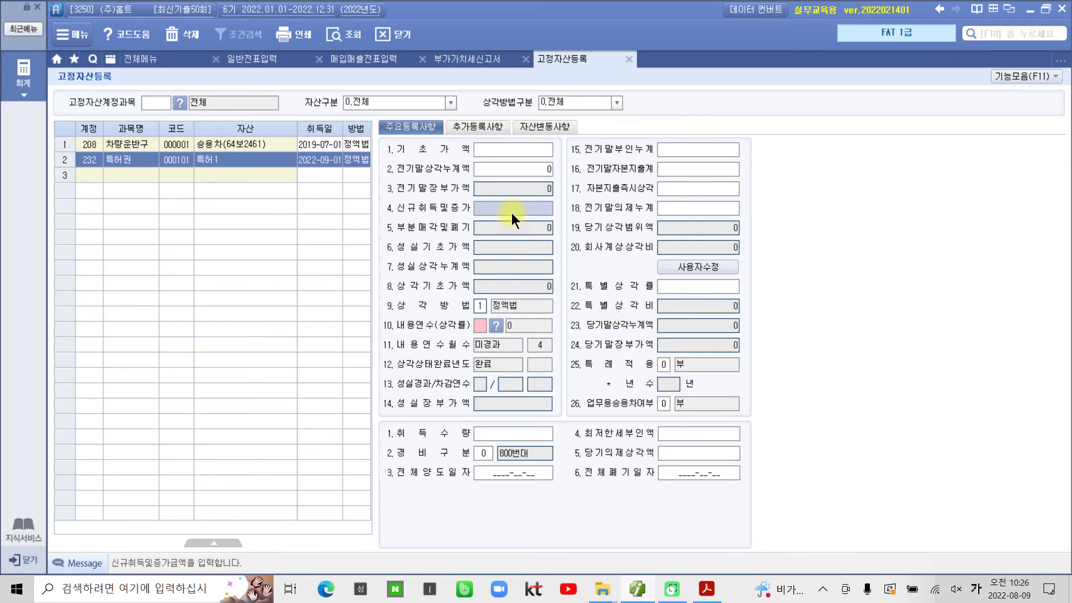
text(3000000)
key(Return)
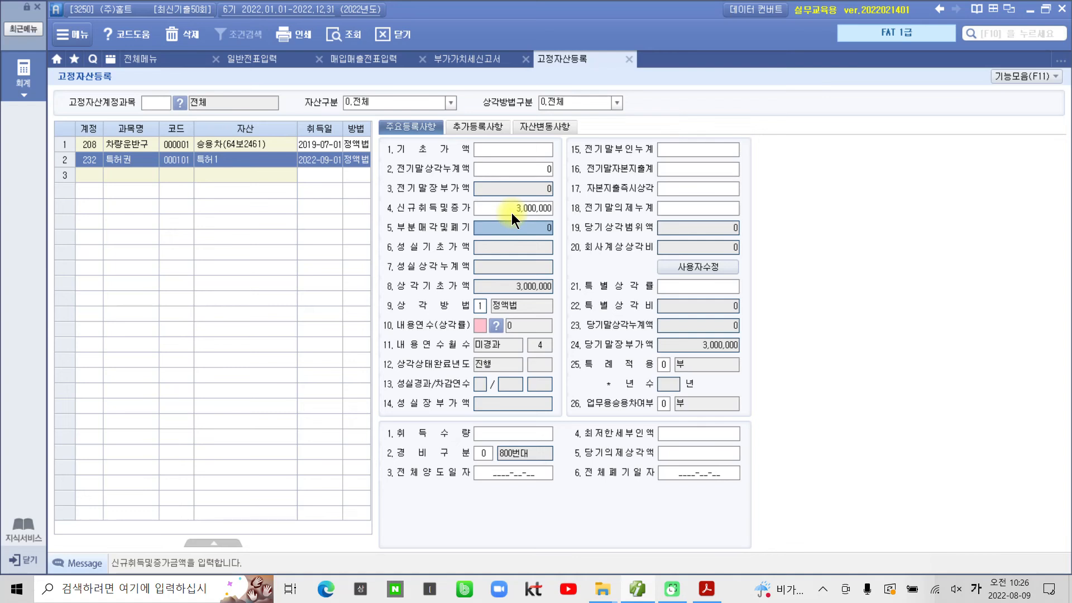
click(478, 306)
click(478, 324)
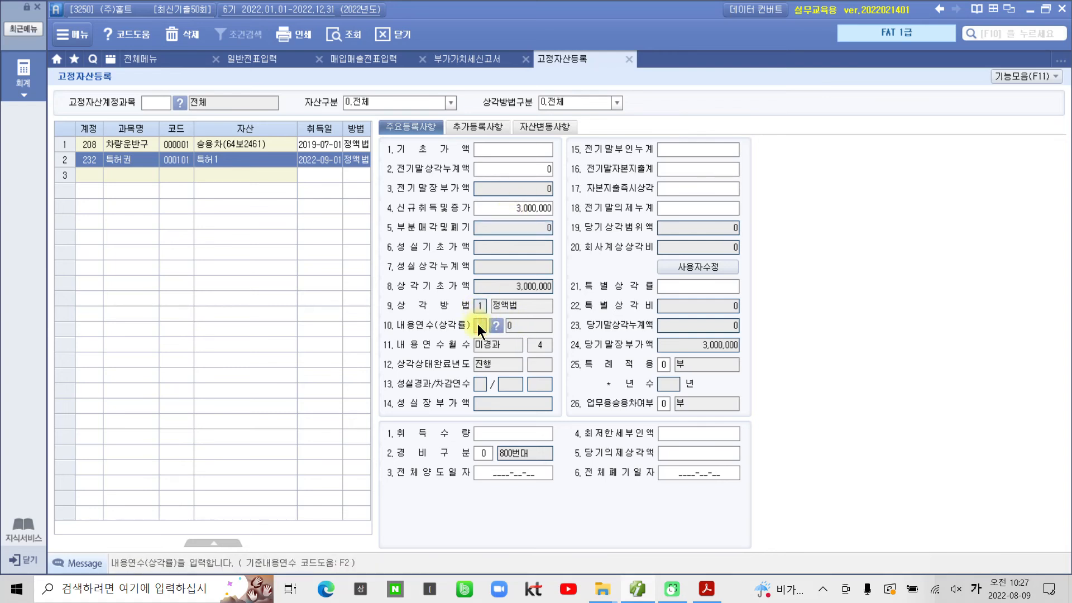
text(10)
key(Return)
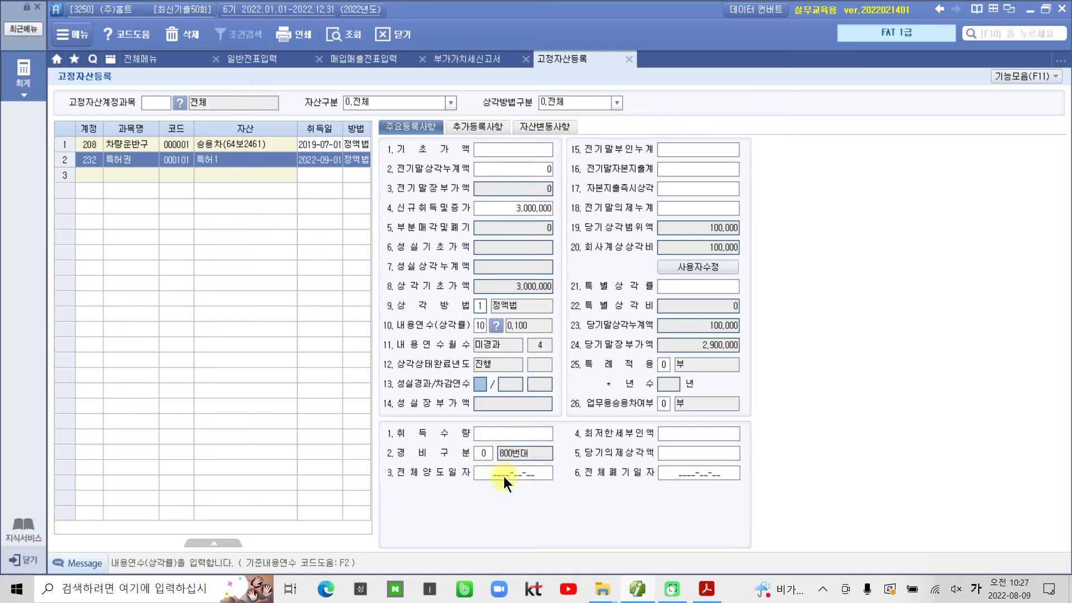
click(697, 245)
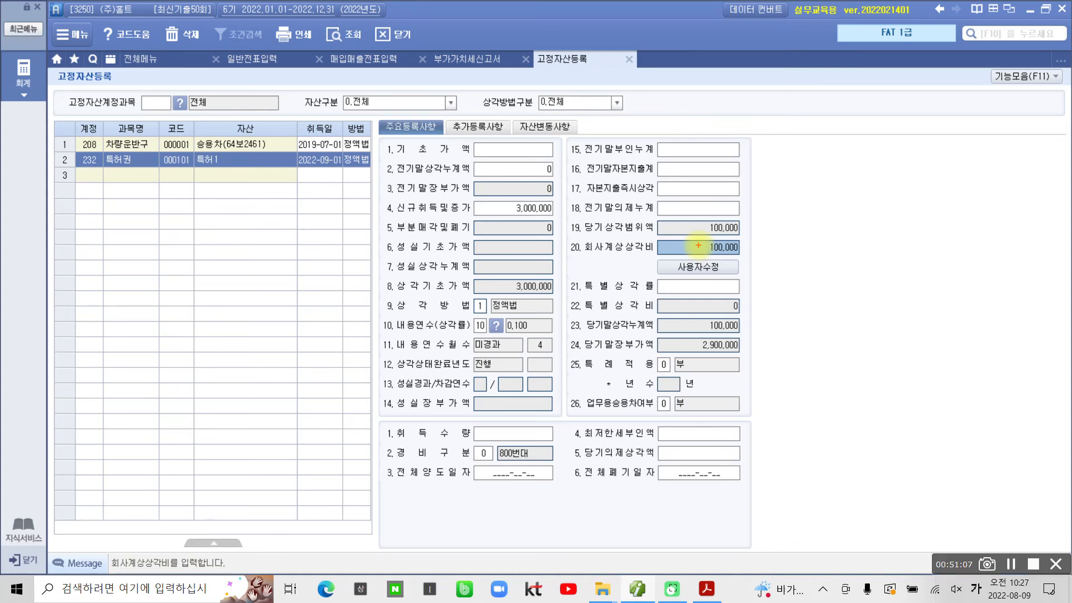
mouse_move(539, 228)
mouse_down()
mouse_move(554, 215)
mouse_move(540, 248)
mouse_up()
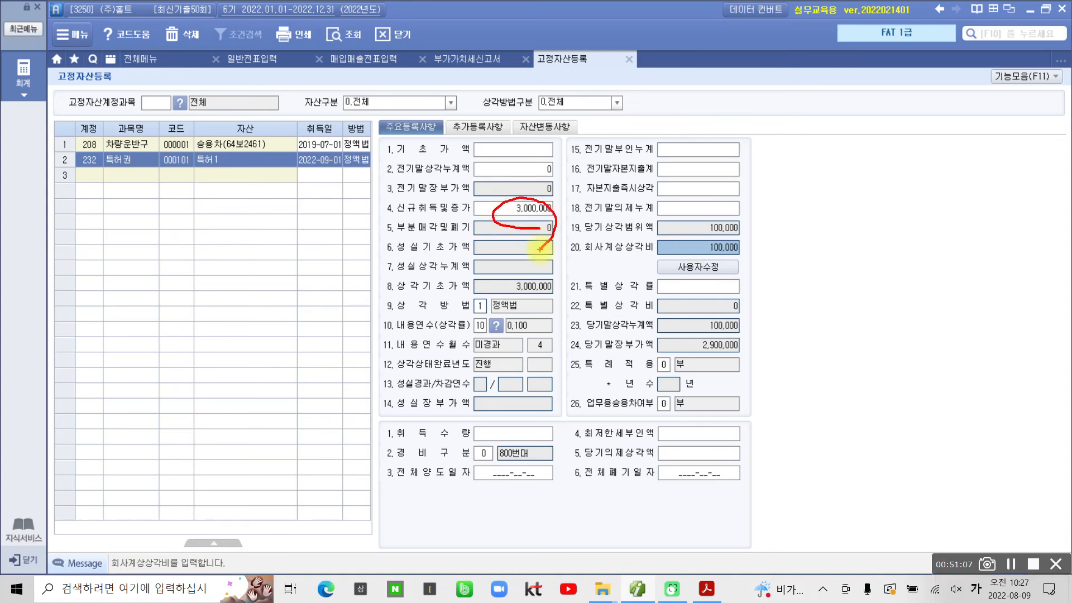
mouse_move(494, 342)
mouse_down()
mouse_move(463, 342)
mouse_move(489, 359)
mouse_up()
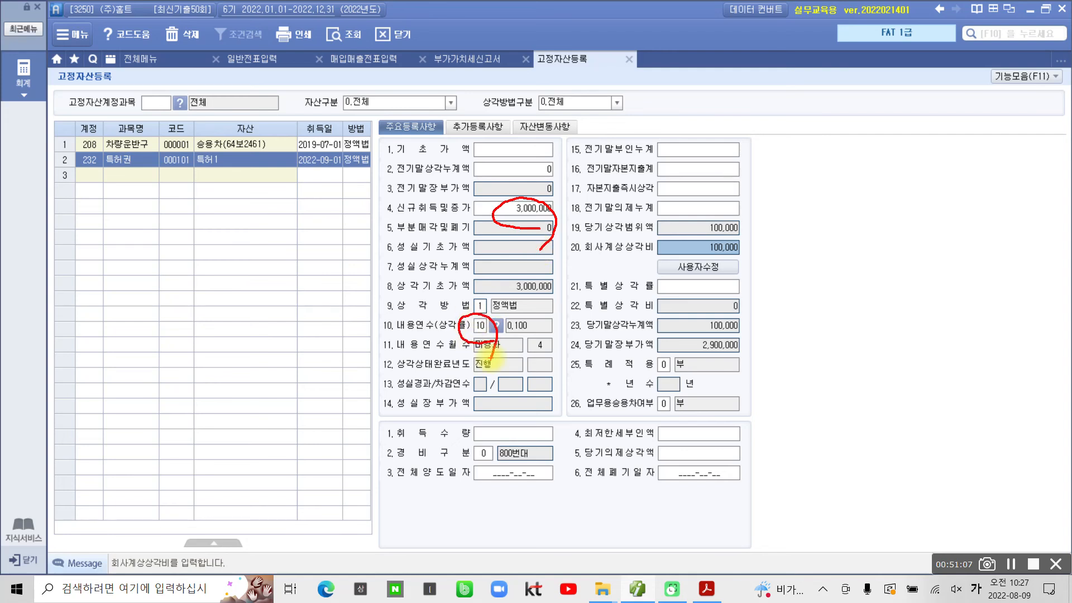
mouse_move(825, 163)
mouse_down()
mouse_move(851, 184)
mouse_move(842, 195)
mouse_up()
mouse_move(871, 165)
mouse_down()
mouse_move(885, 179)
mouse_move(896, 168)
mouse_move(906, 204)
mouse_up()
mouse_move(922, 151)
mouse_down()
mouse_move(931, 165)
mouse_move(978, 145)
mouse_up()
mouse_move(737, 241)
mouse_down()
mouse_move(723, 272)
mouse_move(741, 273)
mouse_up()
drag(335, 159, 332, 190)
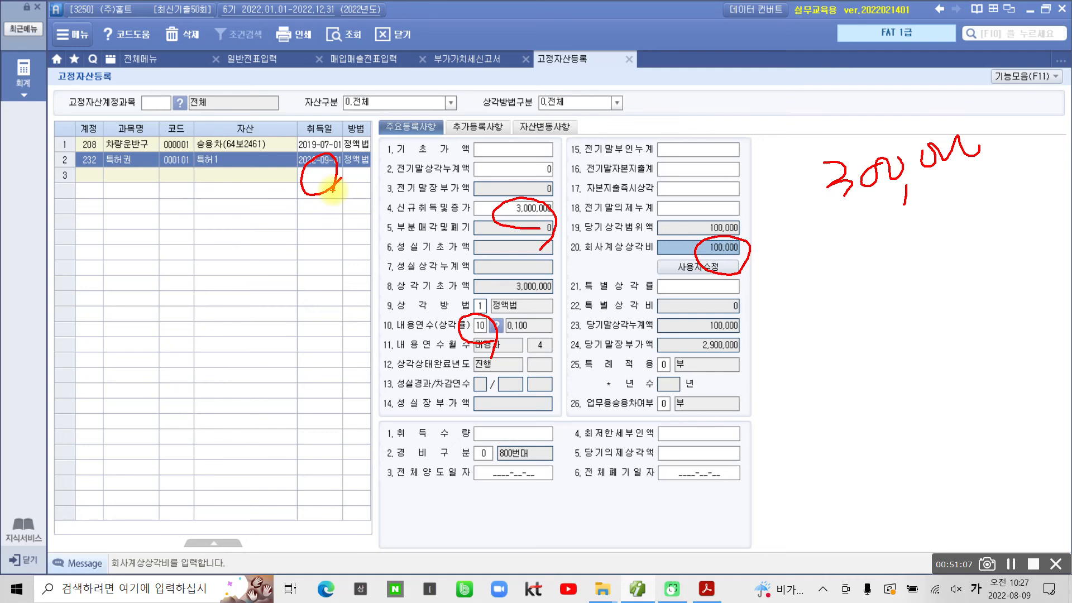
drag(938, 198, 959, 227)
drag(959, 198, 938, 229)
mouse_move(995, 180)
mouse_down()
mouse_move(1013, 206)
mouse_move(1003, 230)
mouse_up()
drag(952, 259, 937, 304)
drag(984, 269, 977, 294)
drag(999, 271, 1021, 293)
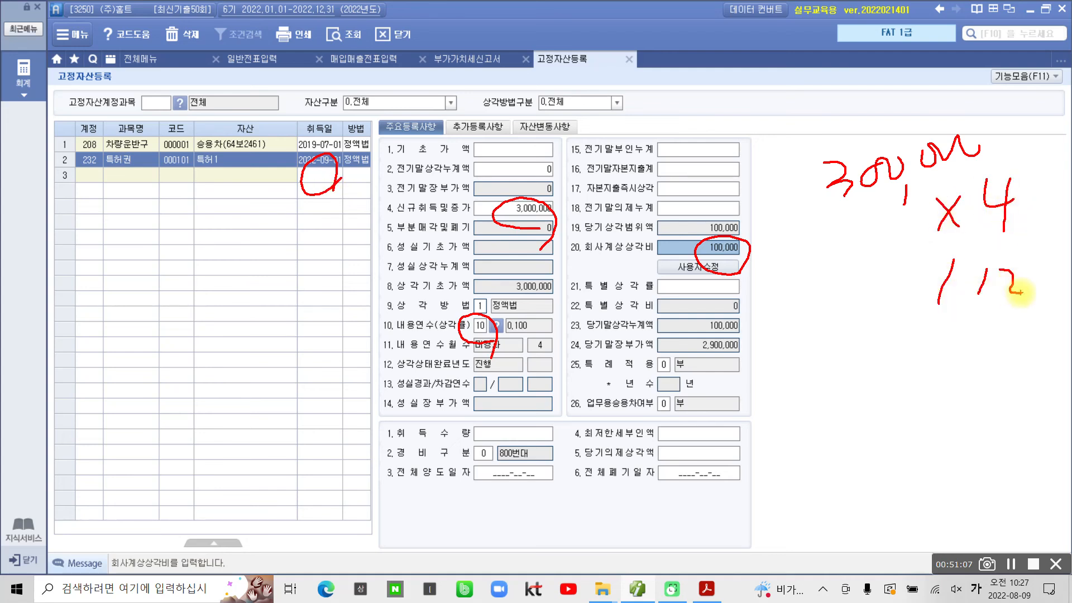
mouse_move(847, 362)
mouse_down()
mouse_move(892, 353)
mouse_move(896, 370)
mouse_up()
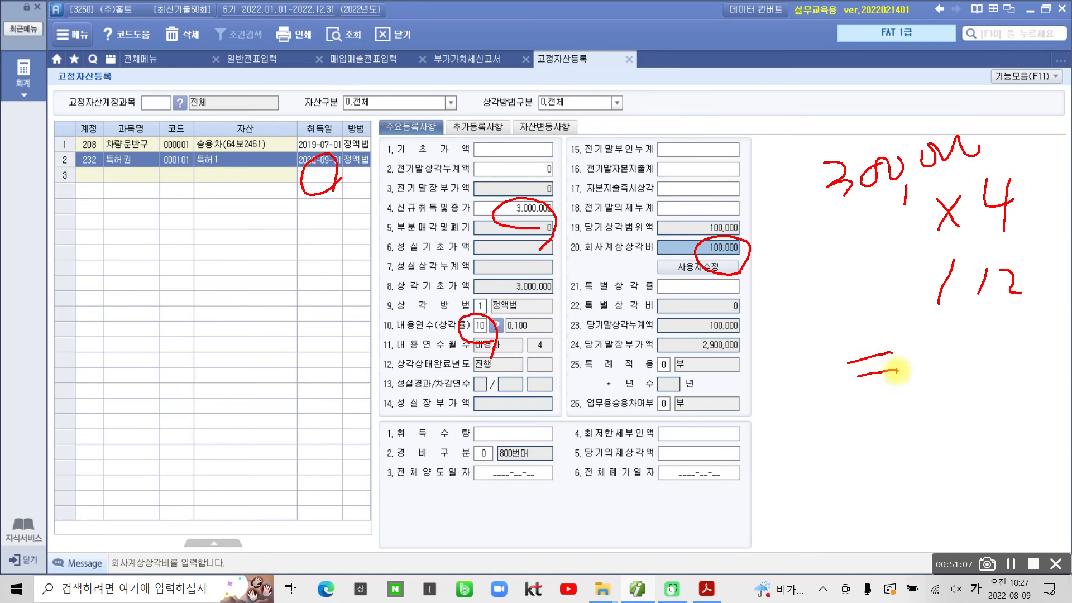
key(Escape)
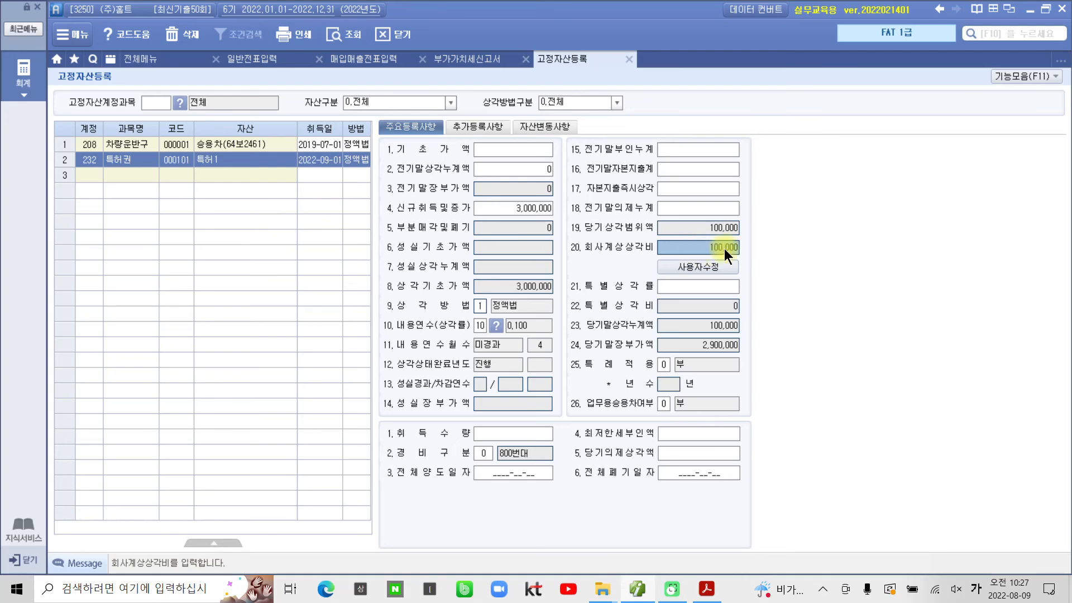
Step: Open 결산자료입력 for months 01 to 12 of 2022 and accept the 매출원가 및 경비선택 dialog without entering a code
click(169, 58)
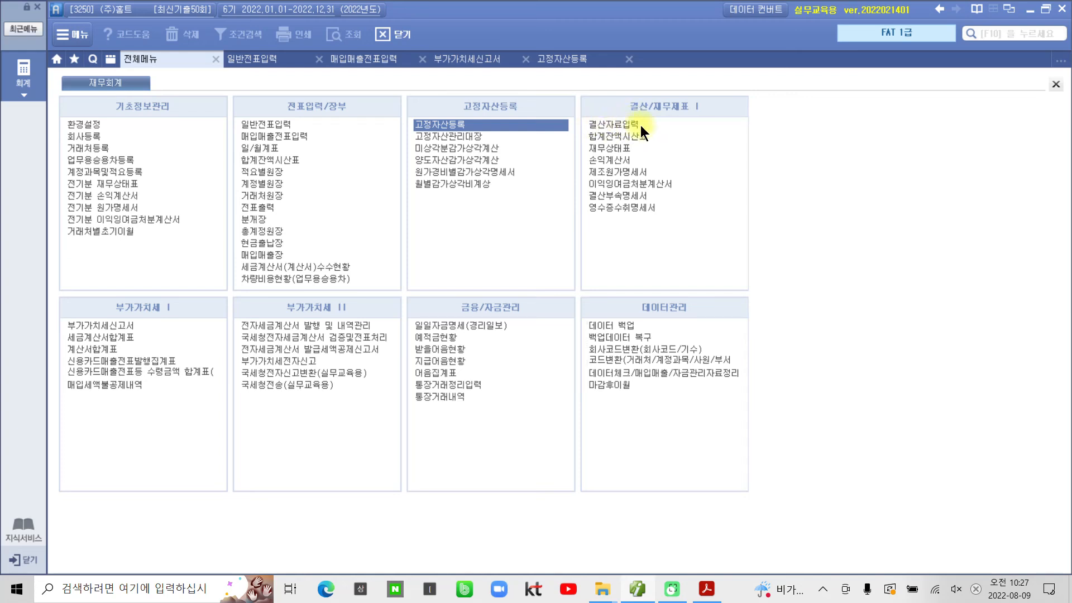
click(608, 123)
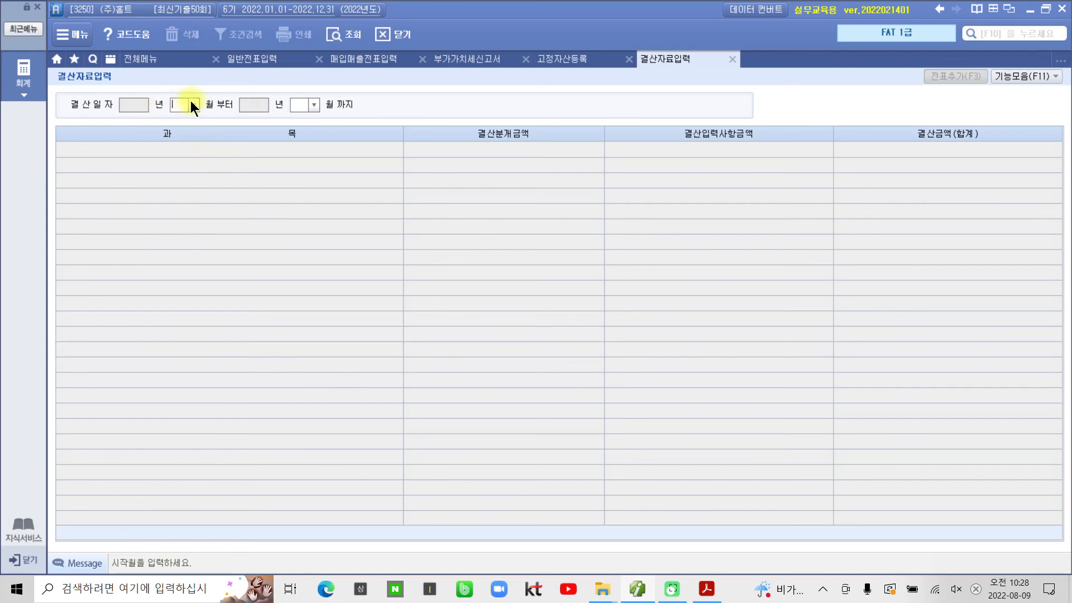
text(01)
key(Return)
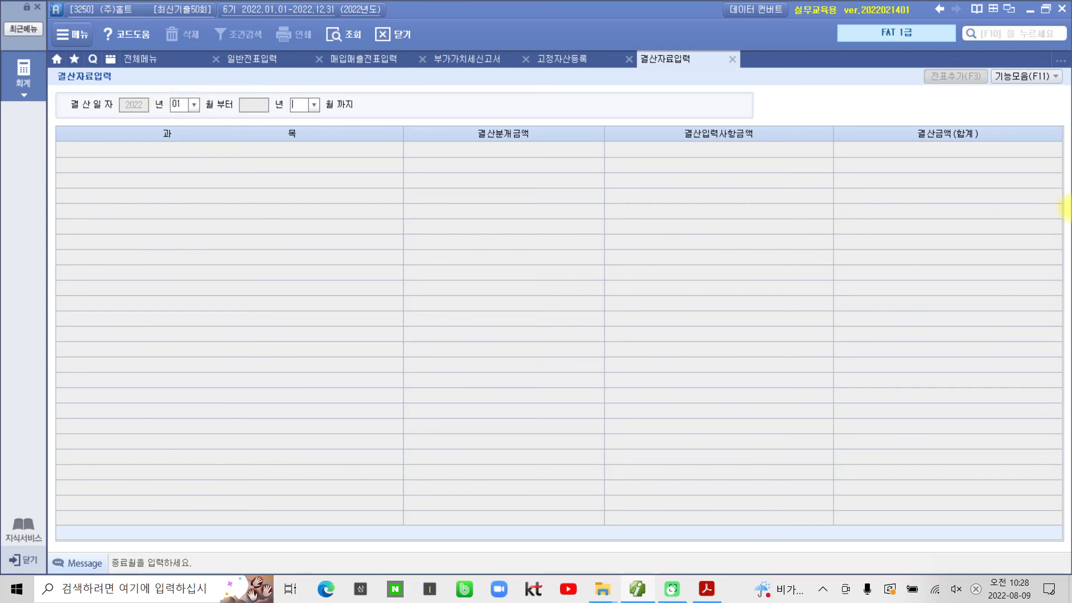
text(12)
key(Return)
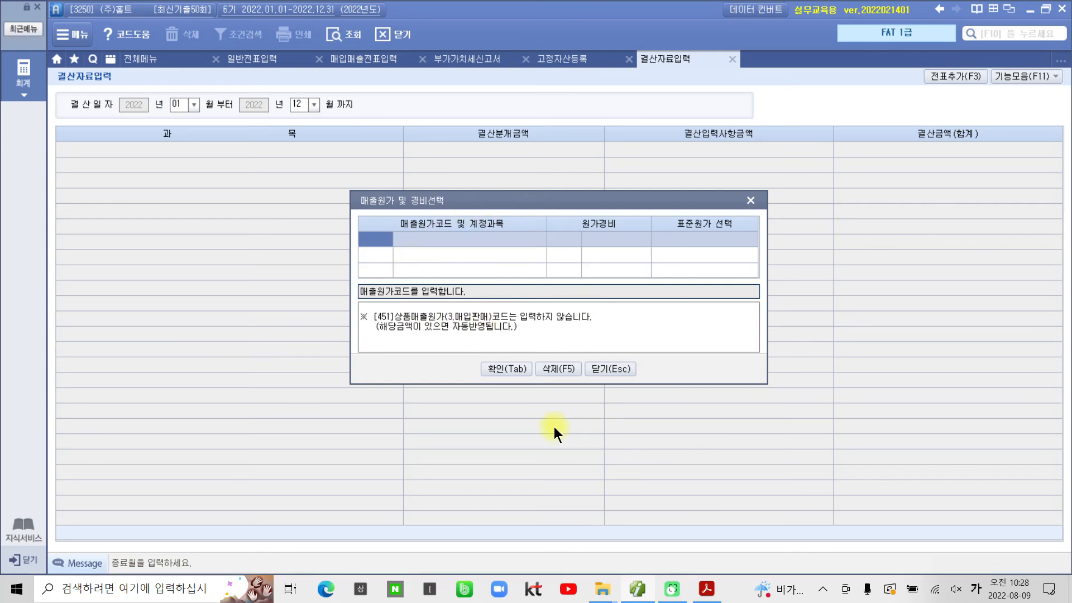
click(495, 370)
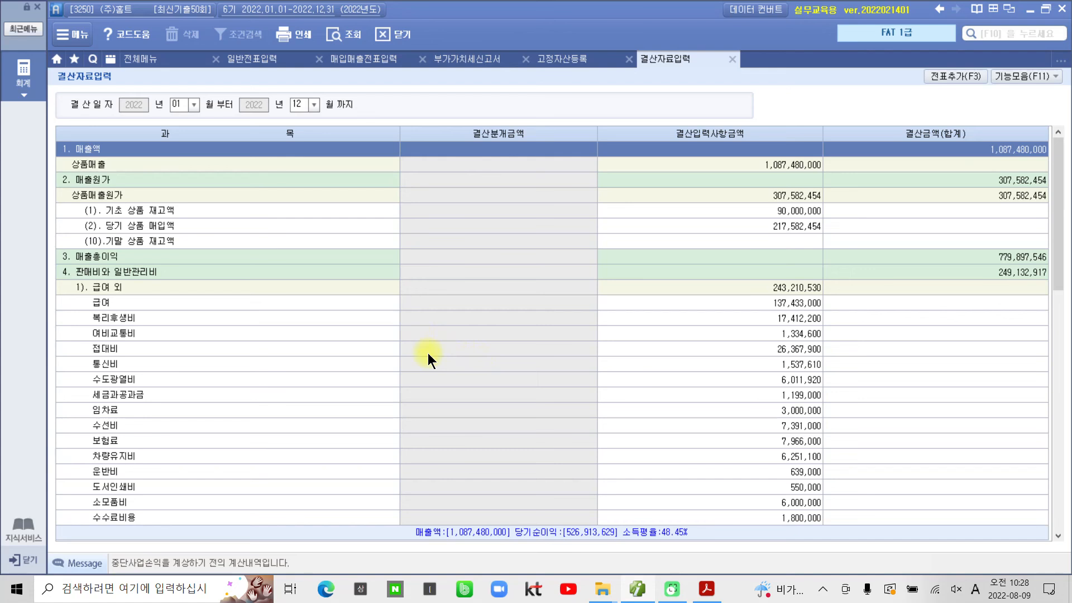
Step: Enter 100,000 as the 결산입력사항금액 for 특허권 under 무형고정자산상각
click(430, 350)
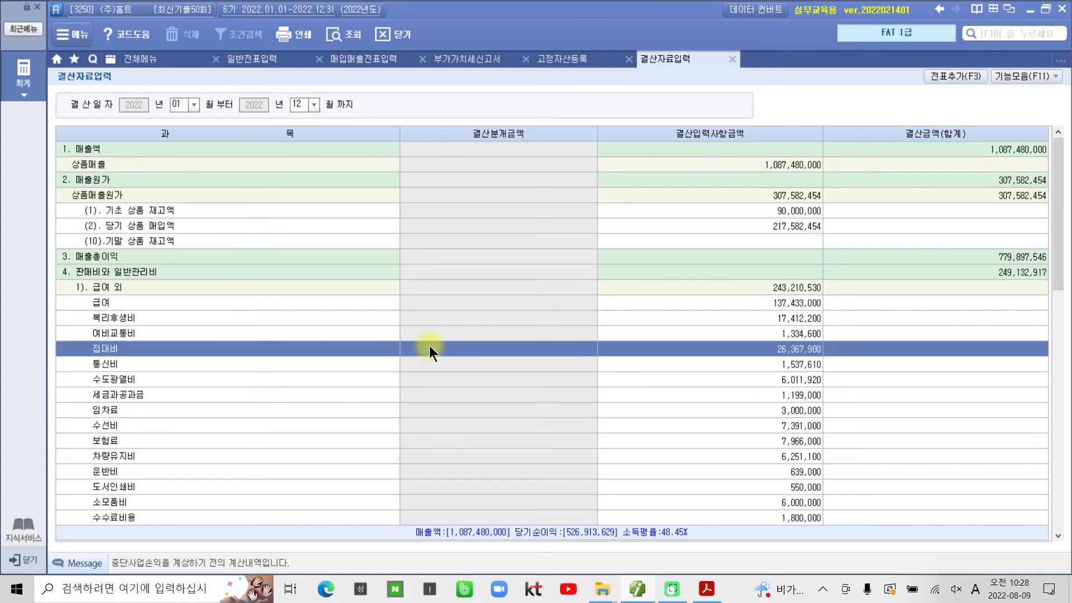
scroll(429, 346, down, 3)
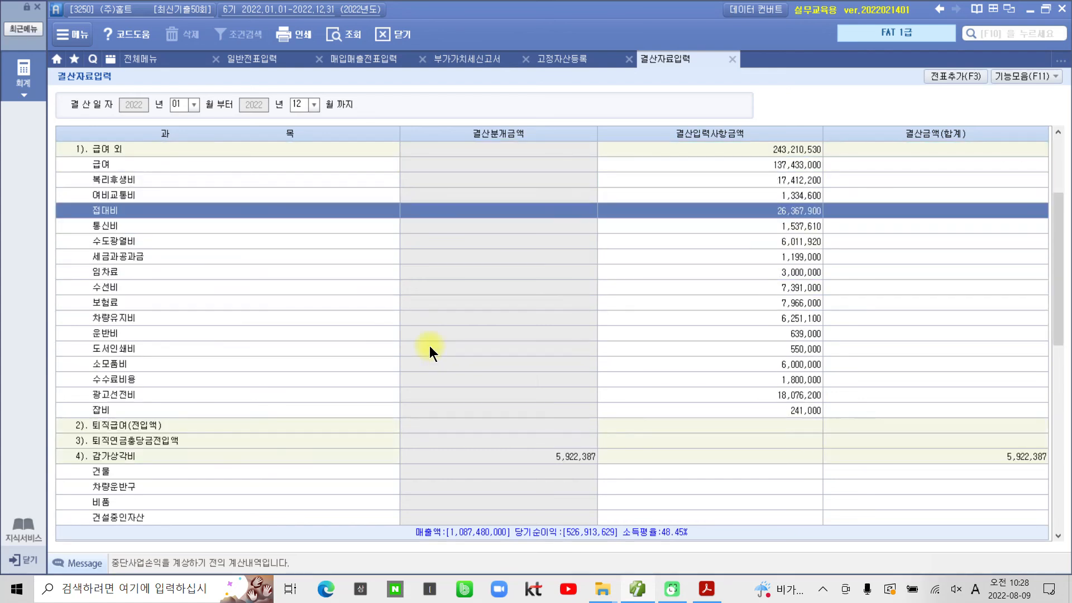
scroll(430, 346, down, 3)
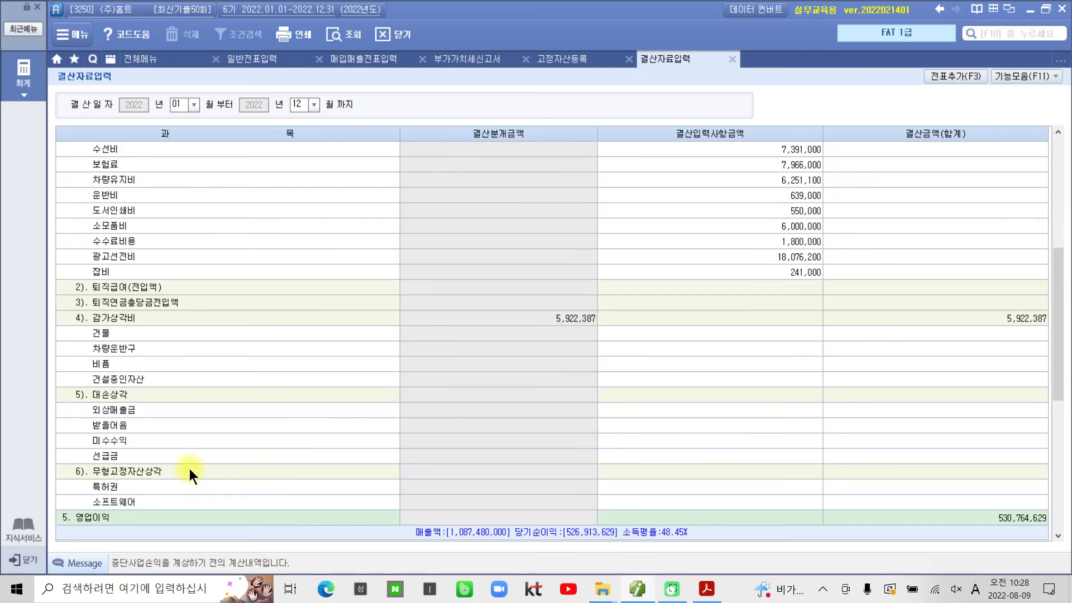
click(125, 470)
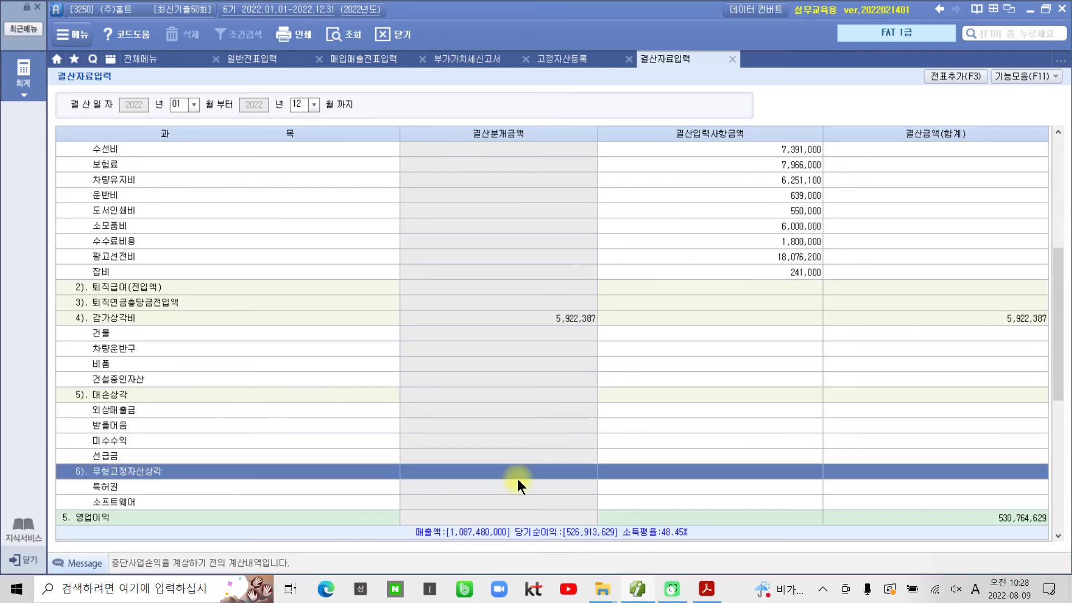
click(682, 486)
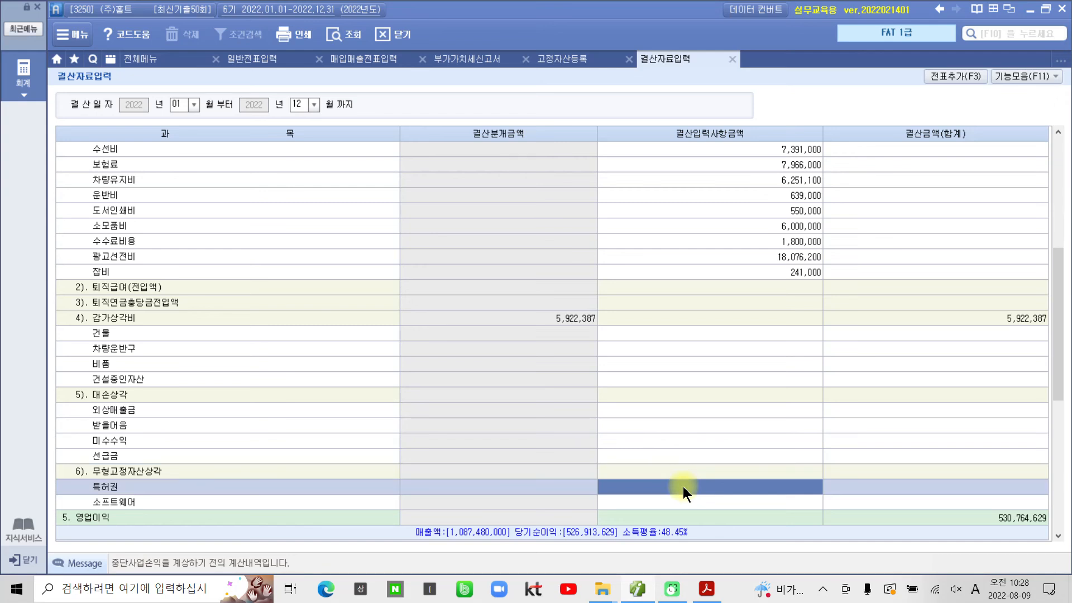
scroll(682, 487, down, 6)
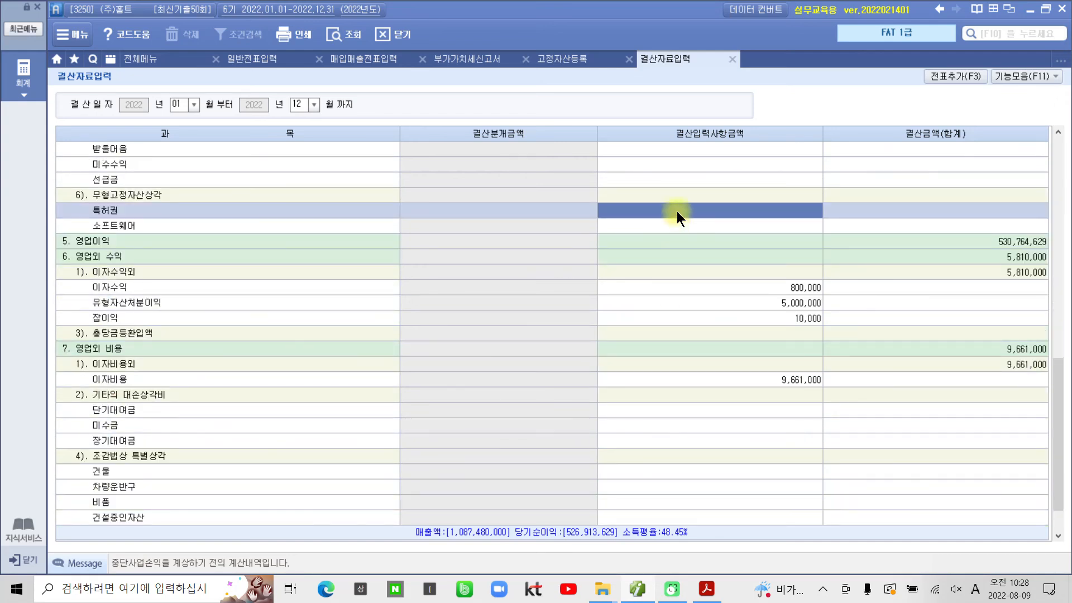
click(679, 216)
text(1000000)
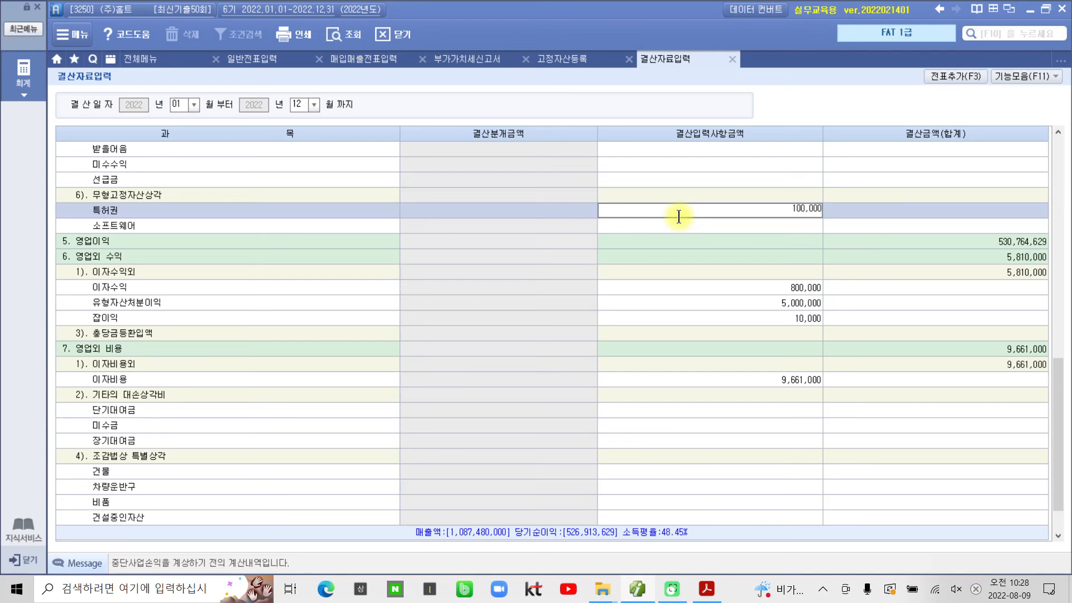
key(Return)
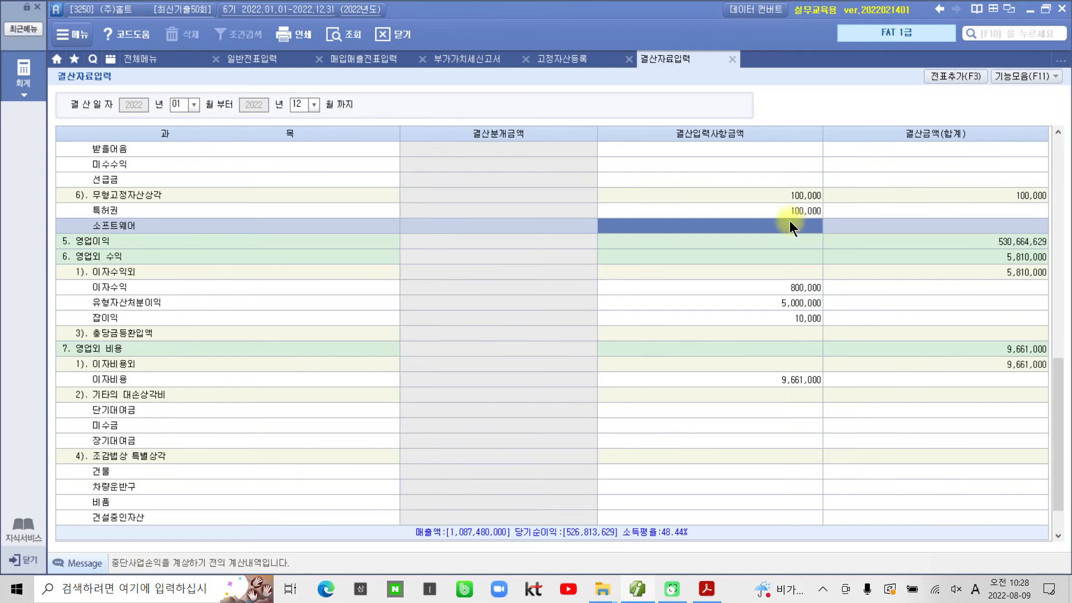
Step: Add the closing entries to 일반전표 from 결산자료입력 and accept the confirmation
click(957, 75)
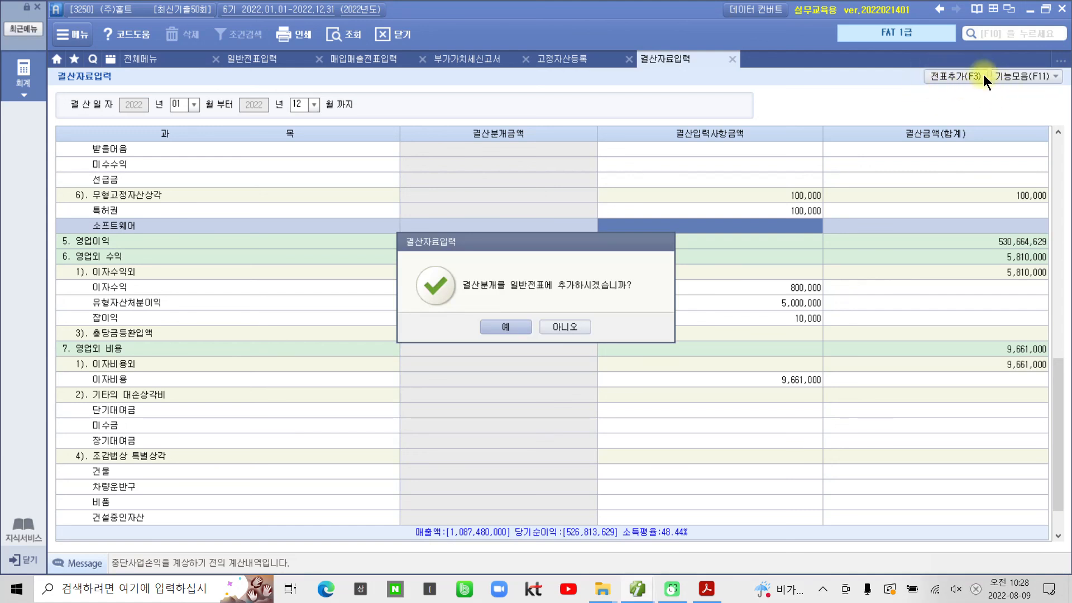
click(504, 327)
click(533, 327)
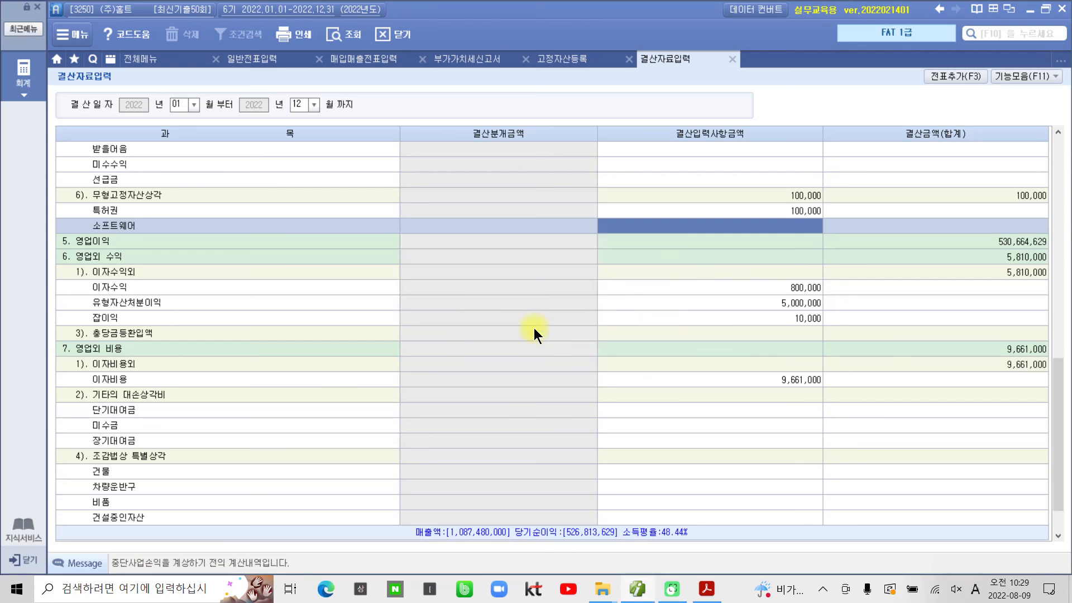
Step: Refresh the December 31 vouchers in 일반전표입력 and check the closing entries for 무형고정자산상각비, 특허권 and 상품매출원가
click(241, 58)
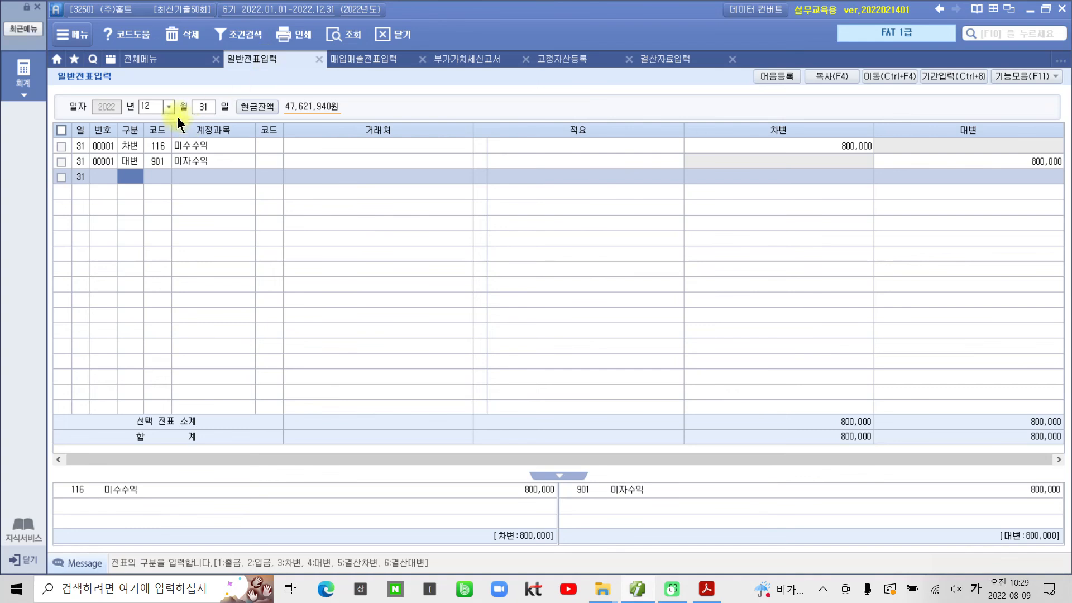
click(344, 36)
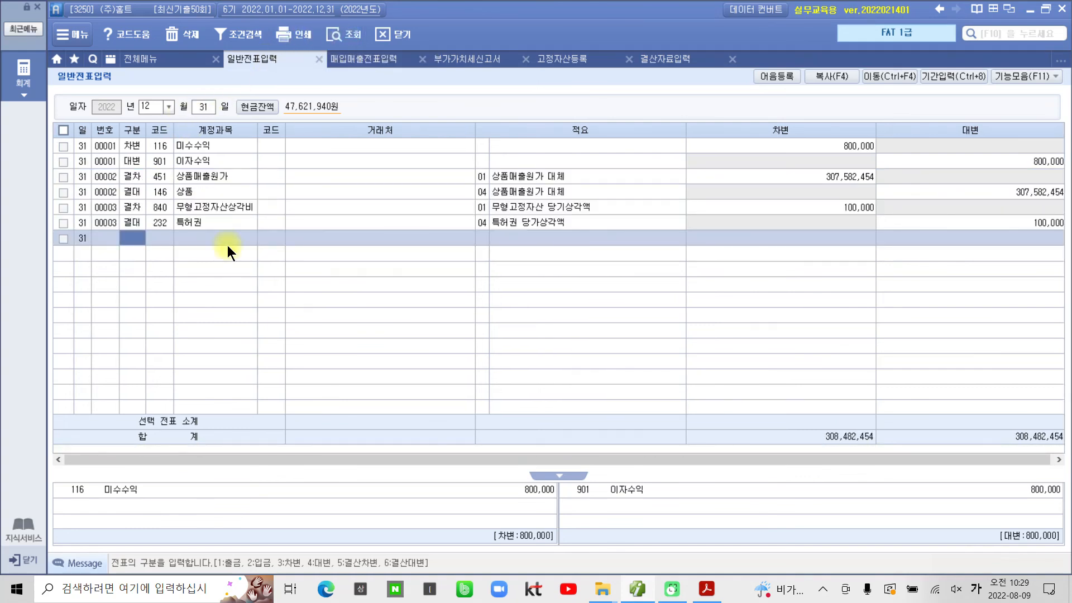
click(165, 221)
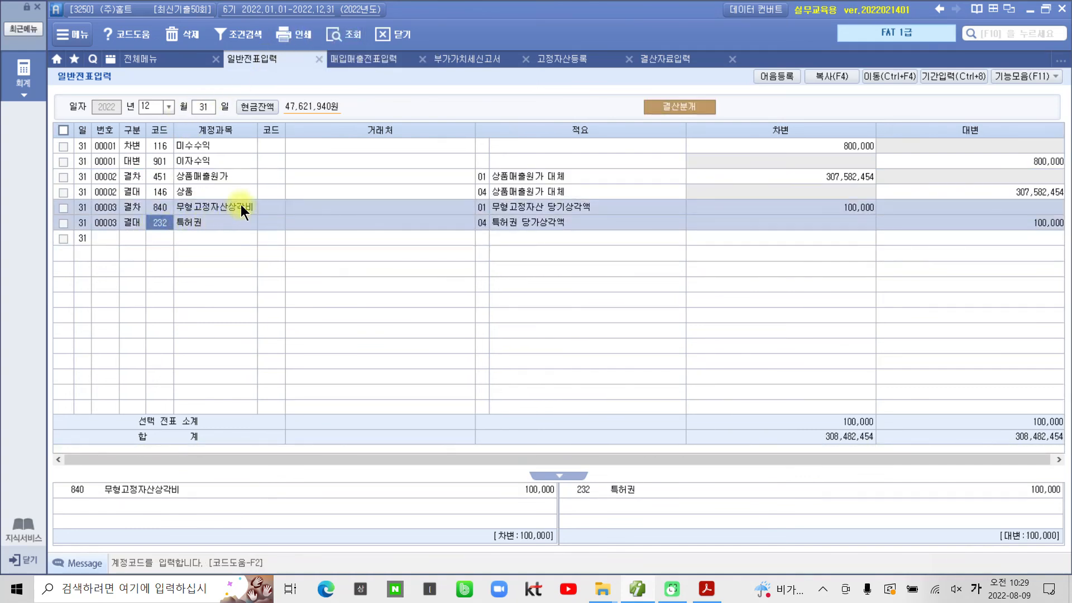
click(773, 207)
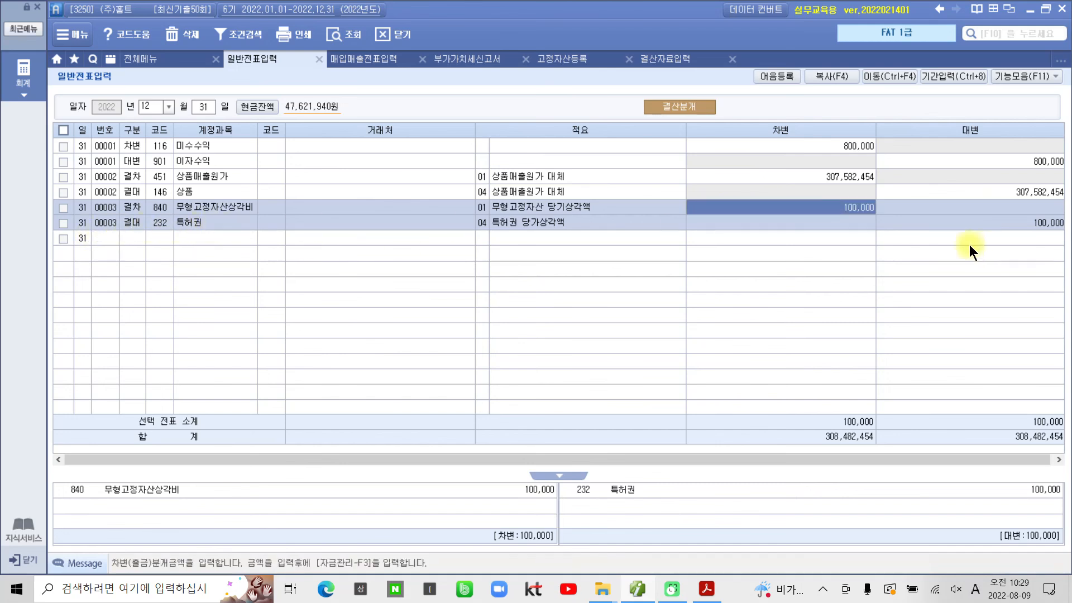
click(999, 223)
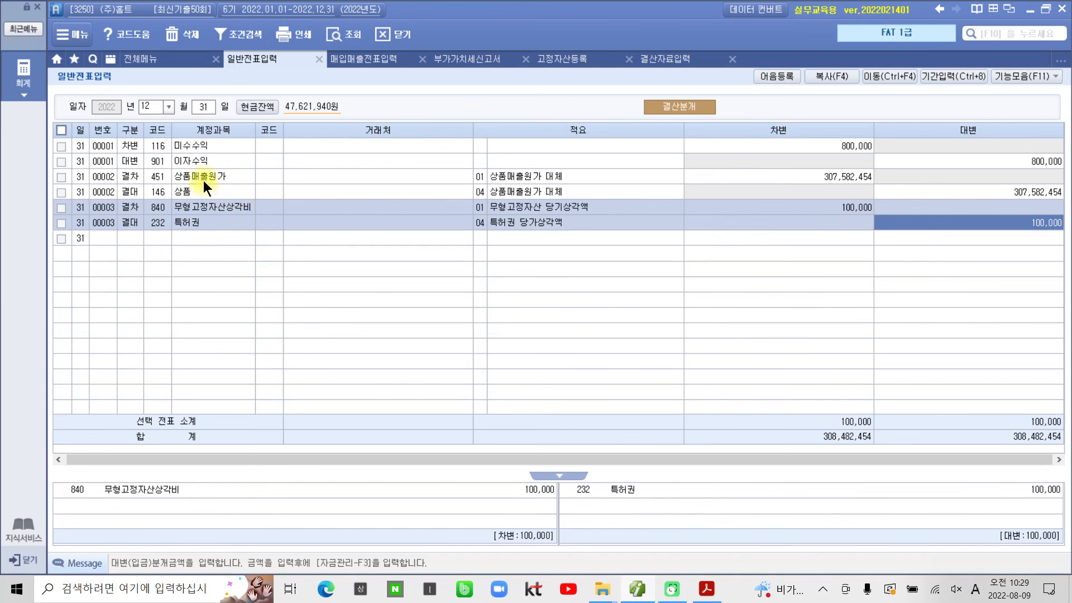
click(139, 188)
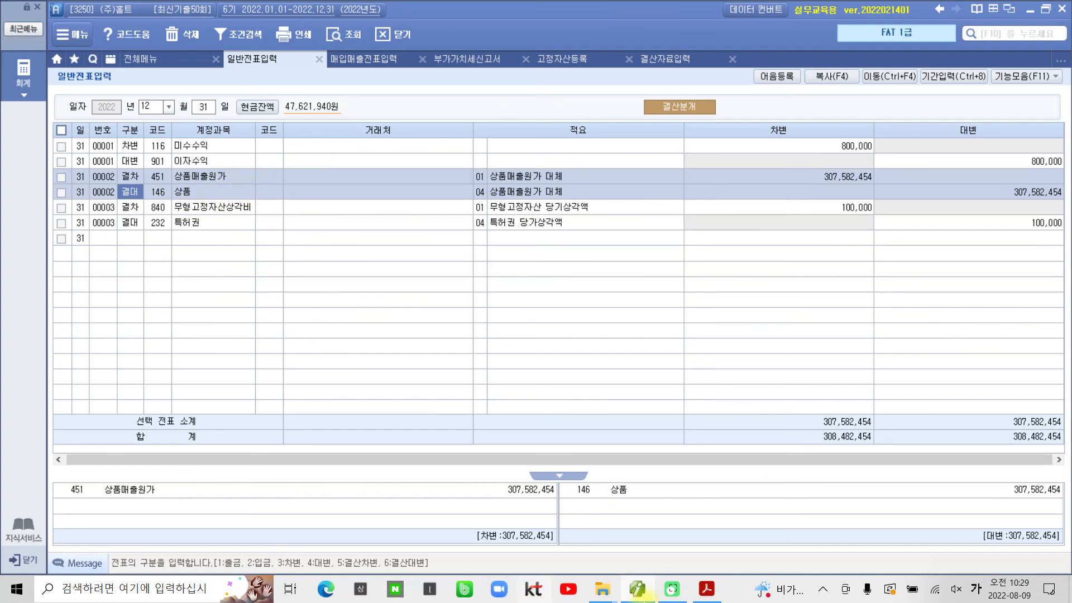
Step: Switch to the exam PDF in Acrobat Reader and highlight 세금계산서를 수취하여 and 고정자산의 매입세액 in question 1 of 문제 5
click(706, 589)
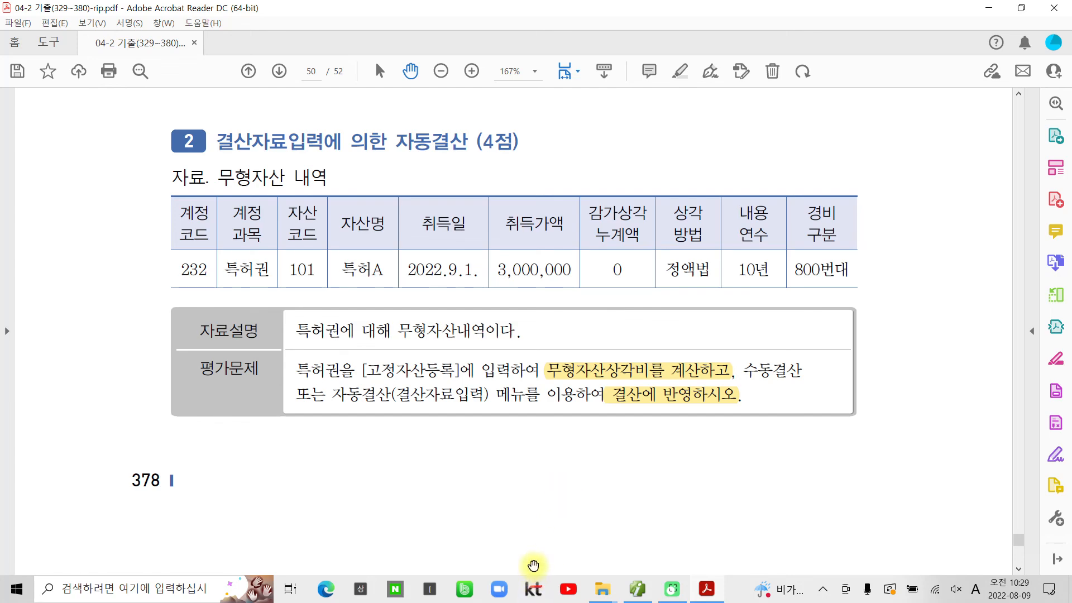
scroll(533, 568, down, 6)
scroll(533, 565, down, 9)
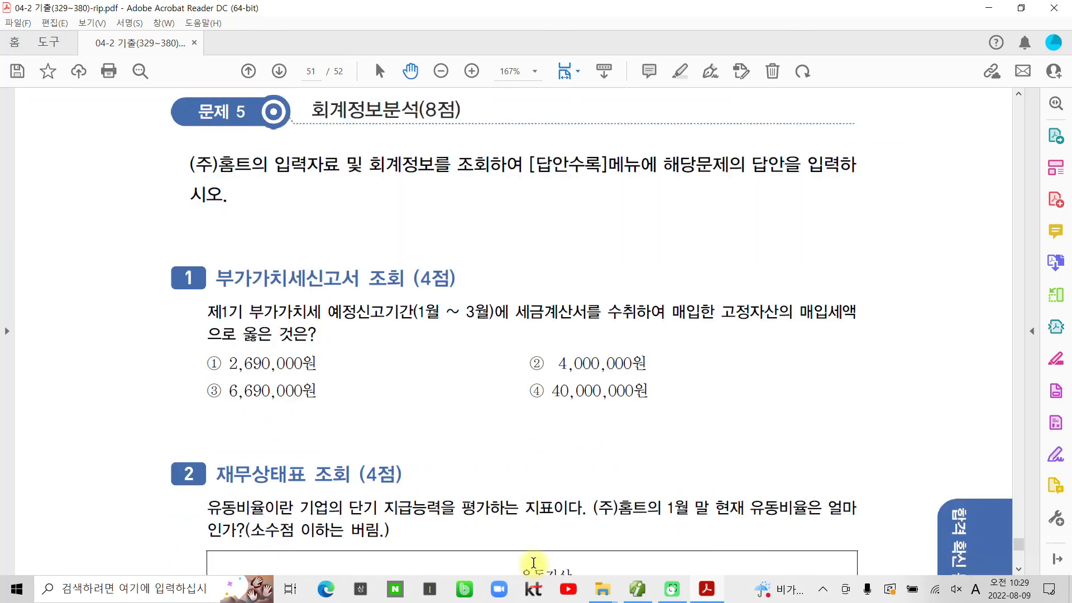
scroll(535, 558, up, 3)
scroll(535, 548, down, 2)
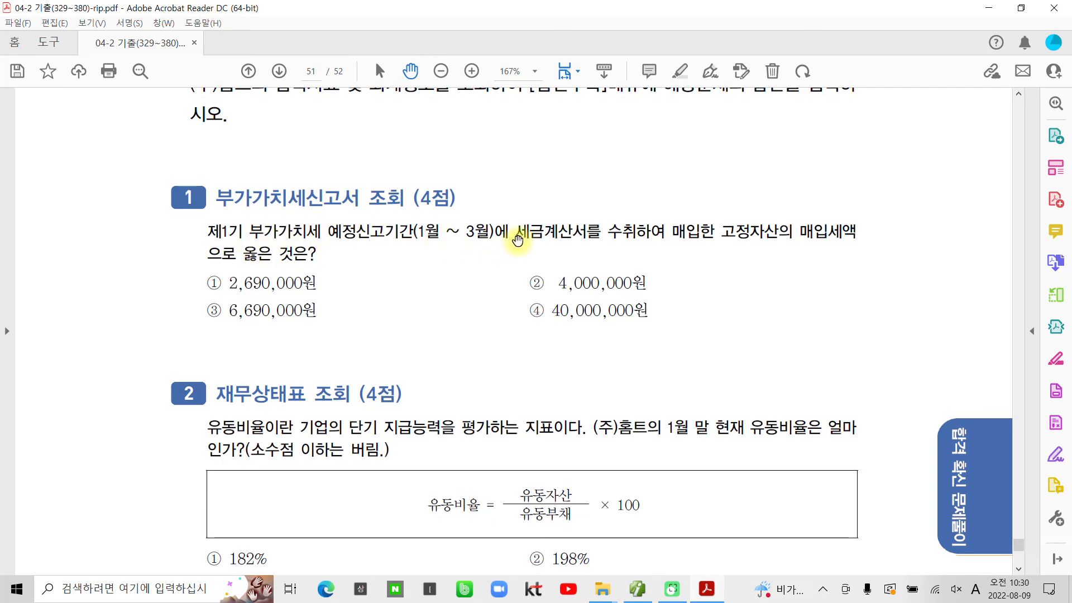
drag(512, 231, 664, 230)
right_click(663, 232)
click(702, 346)
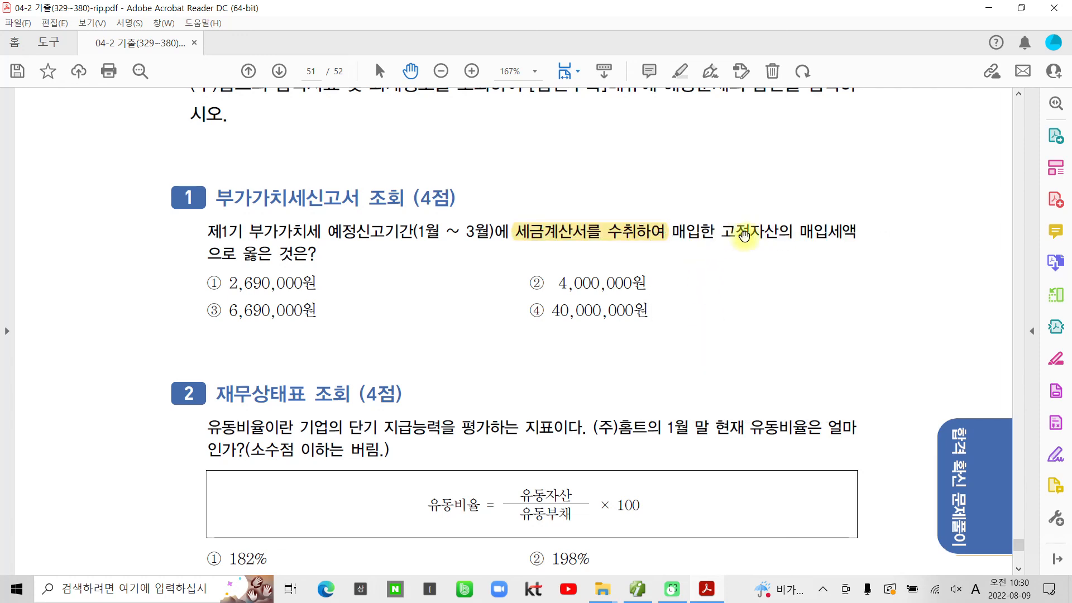
drag(720, 231, 821, 235)
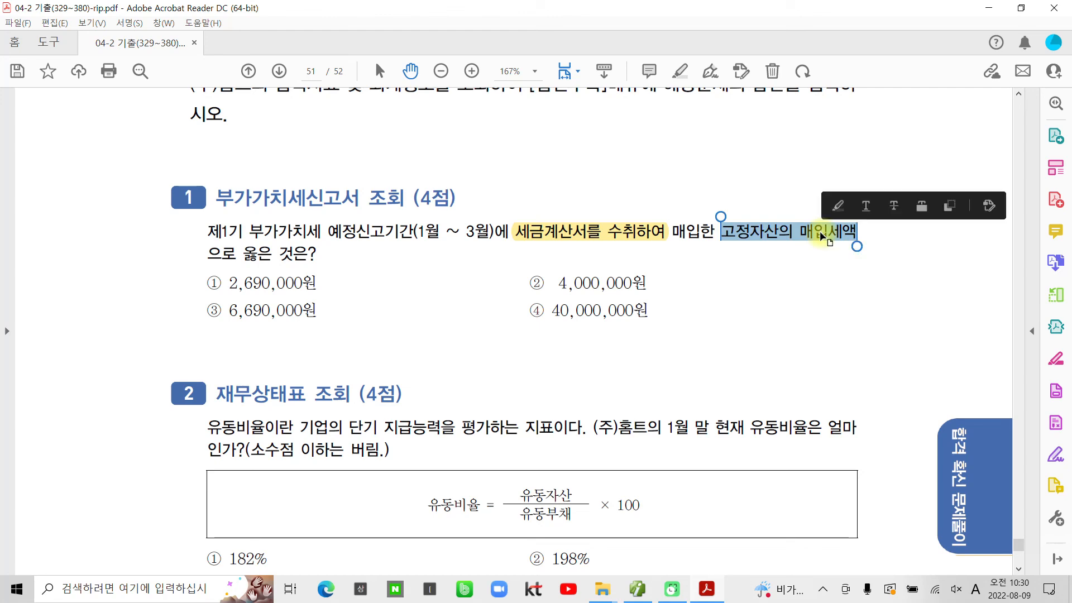
right_click(821, 235)
click(850, 350)
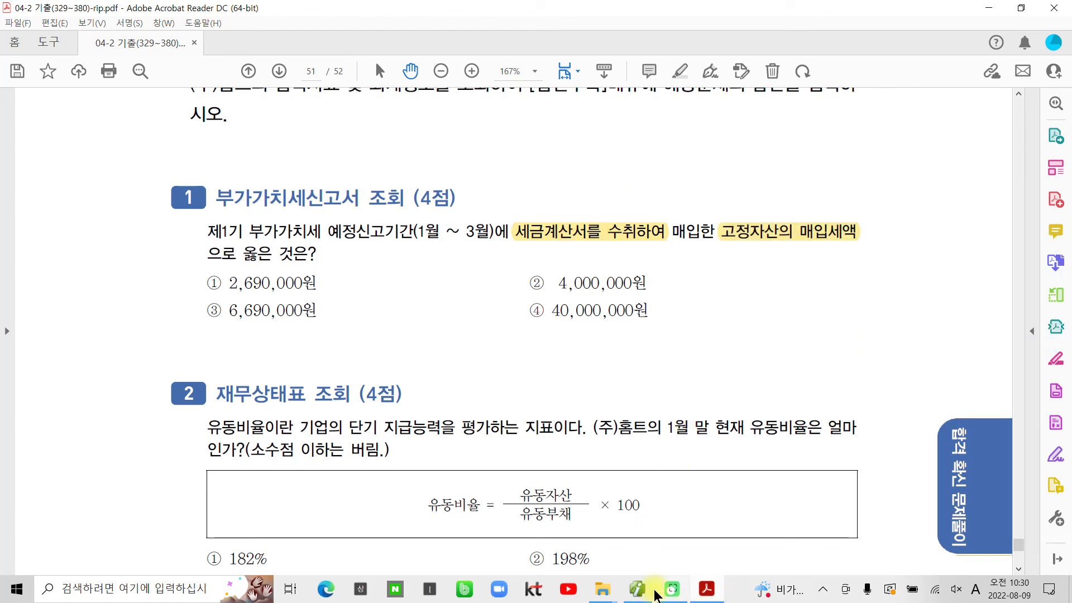
Step: Switch to the Smart A accounting program and examine the 고정자산매입 tax under 세금계산서 수취부분 in the January to March 부가가치세신고서
click(637, 589)
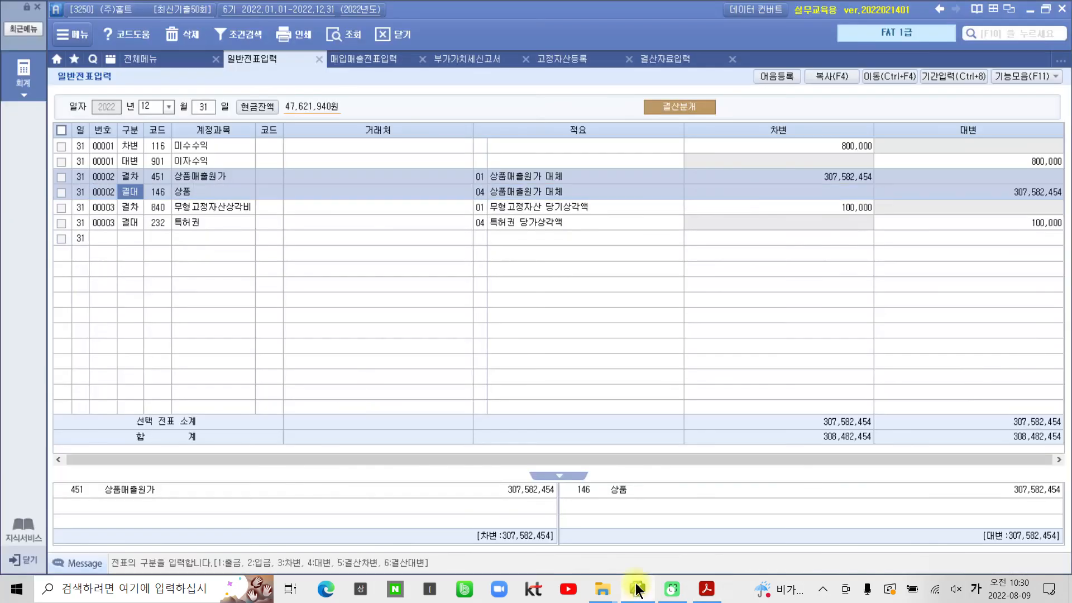
click(454, 59)
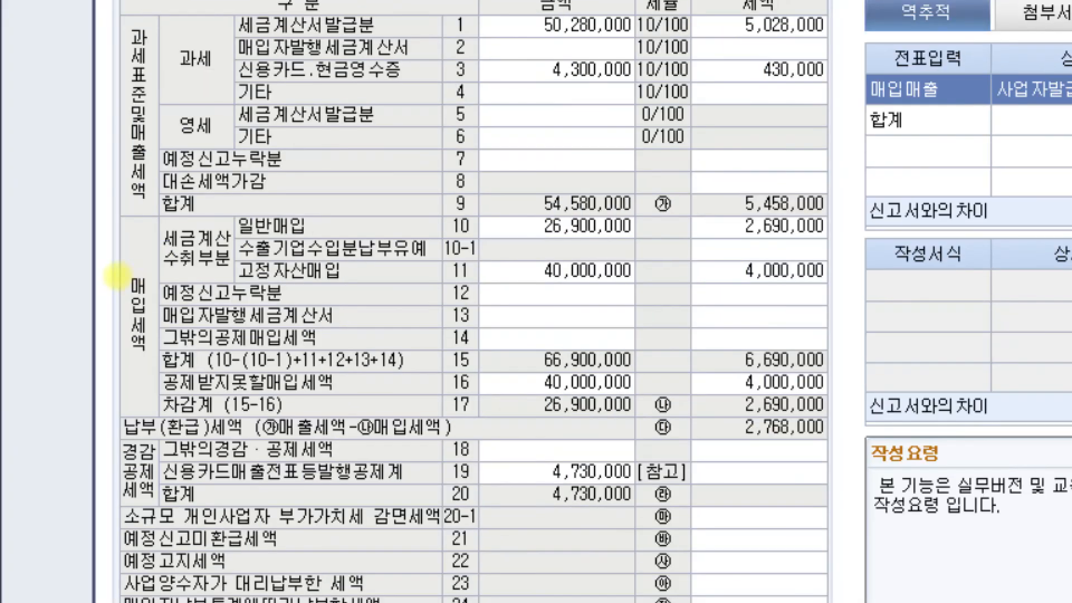
drag(159, 217, 236, 279)
drag(112, 262, 148, 372)
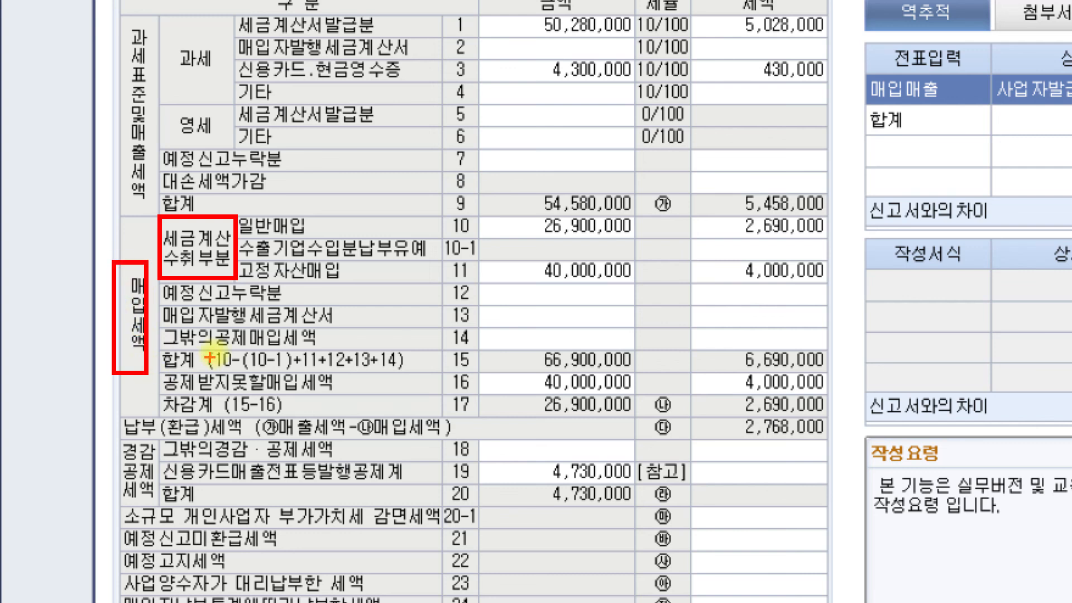
drag(240, 283, 838, 282)
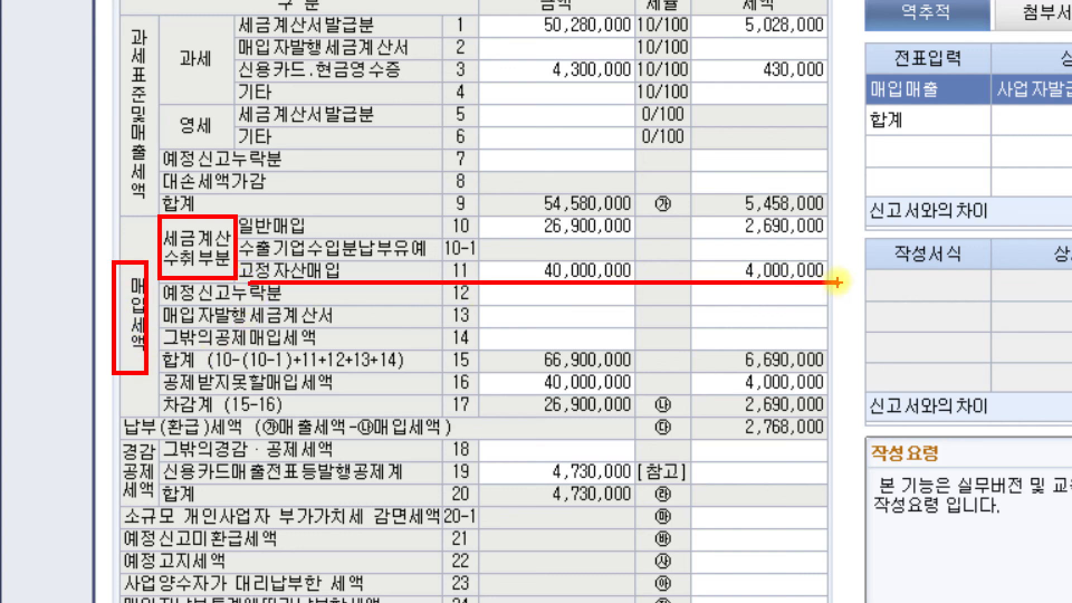
mouse_move(779, 250)
mouse_down()
mouse_move(779, 296)
mouse_move(821, 239)
mouse_move(756, 239)
mouse_up()
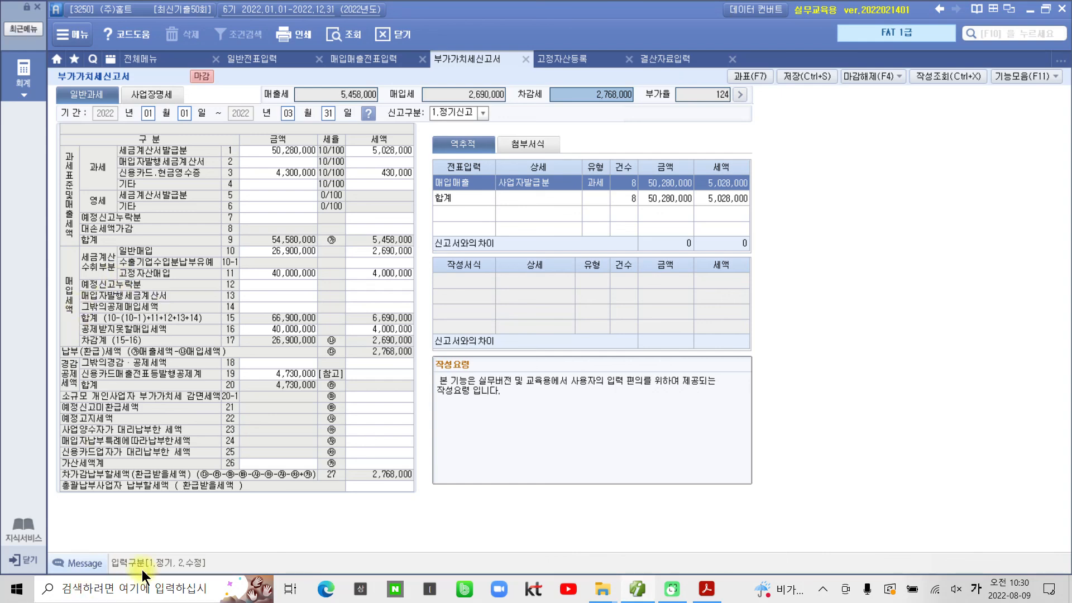
Step: Return to the exam PDF in Acrobat Reader and highlight answer ② 4,000,000원 for question 1
click(645, 590)
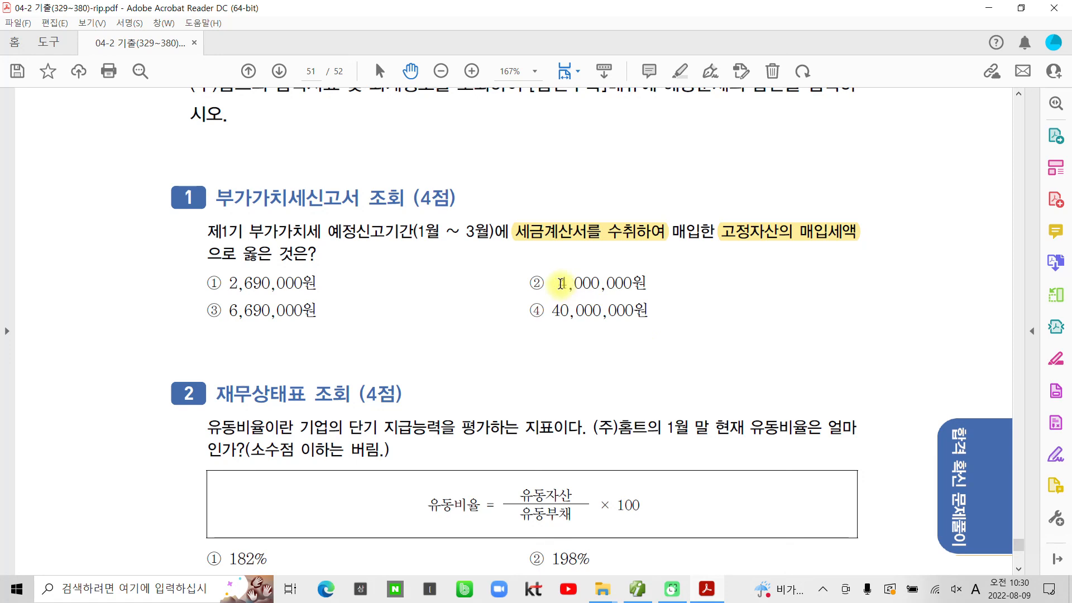
drag(561, 284, 647, 284)
right_click(603, 283)
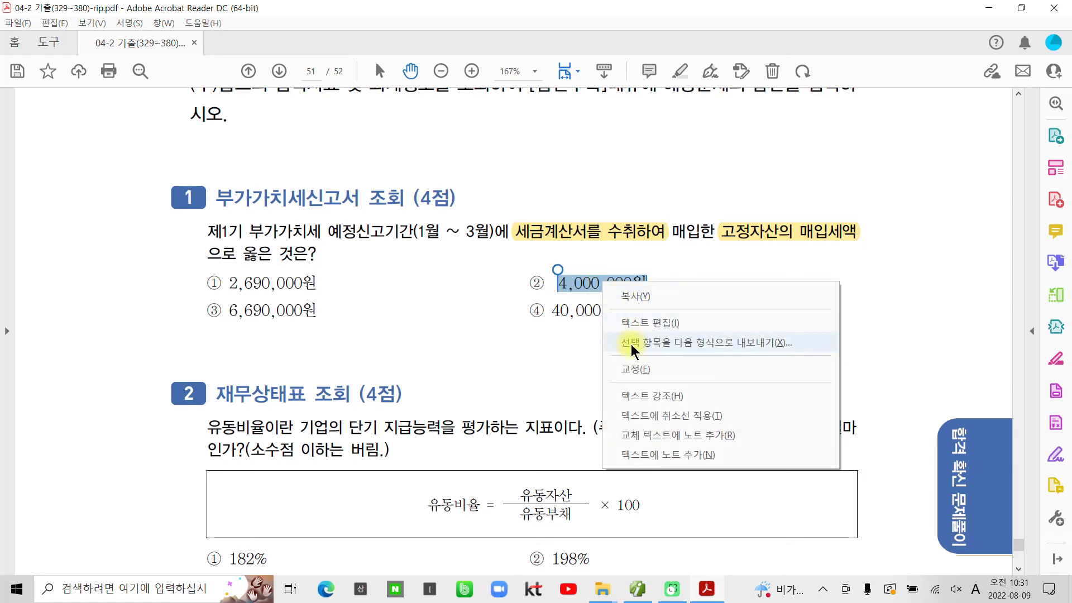
click(634, 398)
Step: Read question 2 in the PDF, switch to Smart A and look up the 유동자산 amount in 재무상태표 for month 01 of 2022
scroll(444, 402, down, 3)
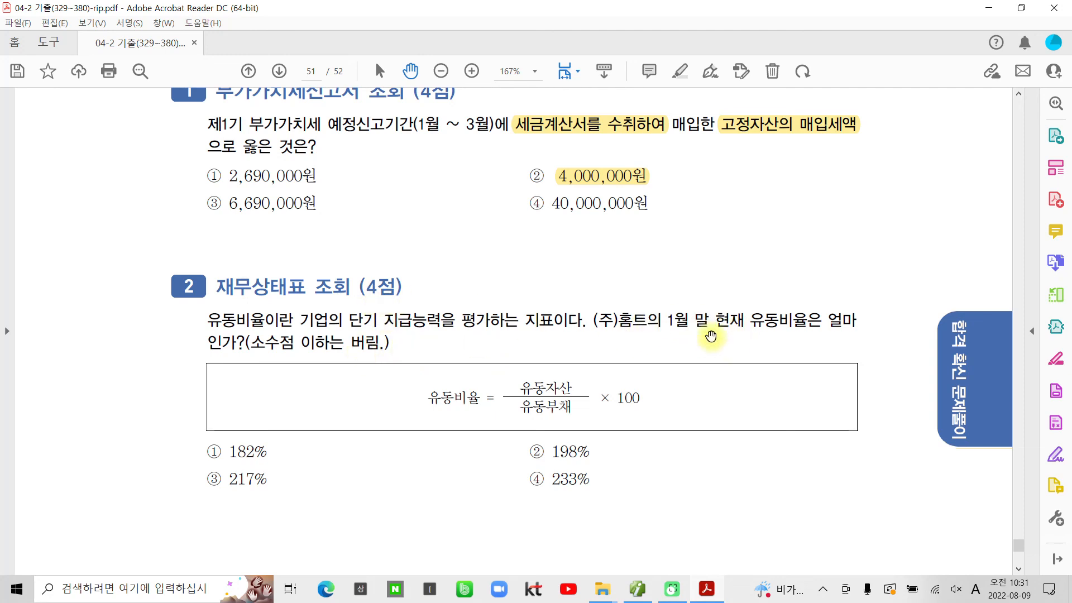
click(637, 587)
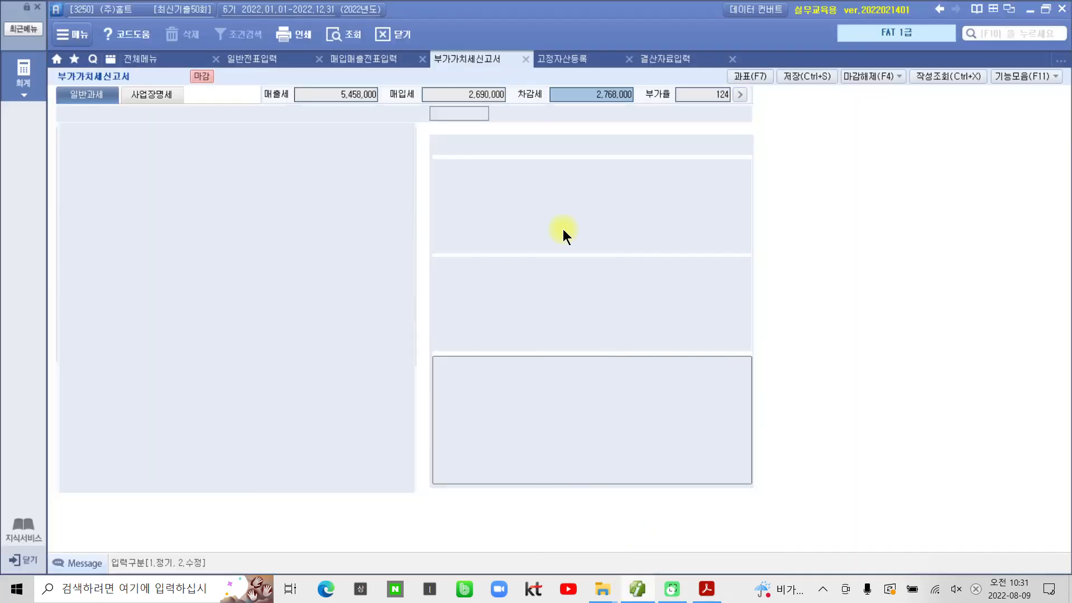
click(147, 61)
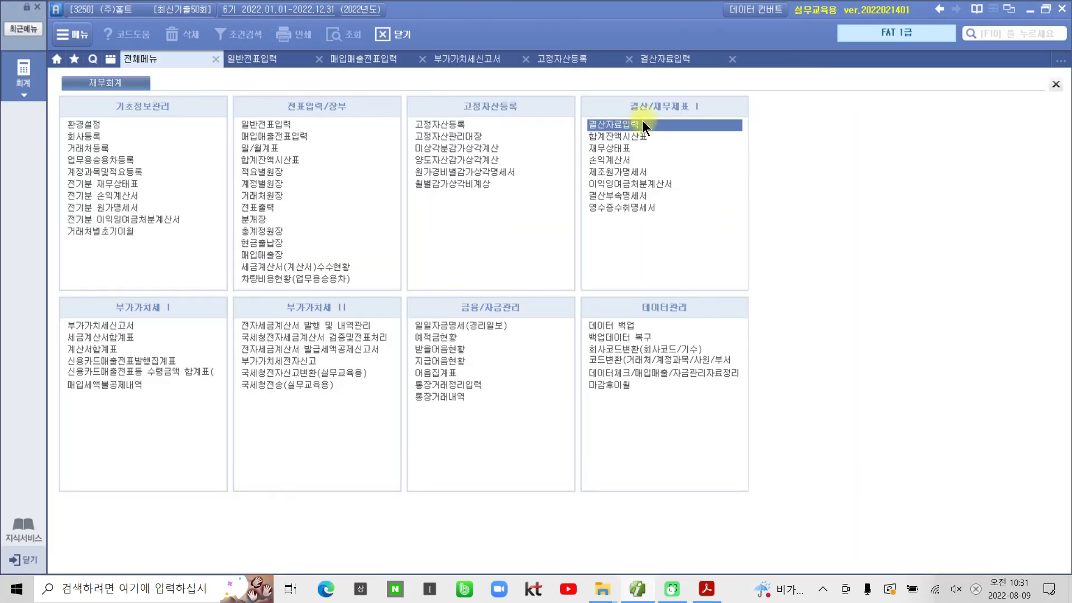
click(616, 148)
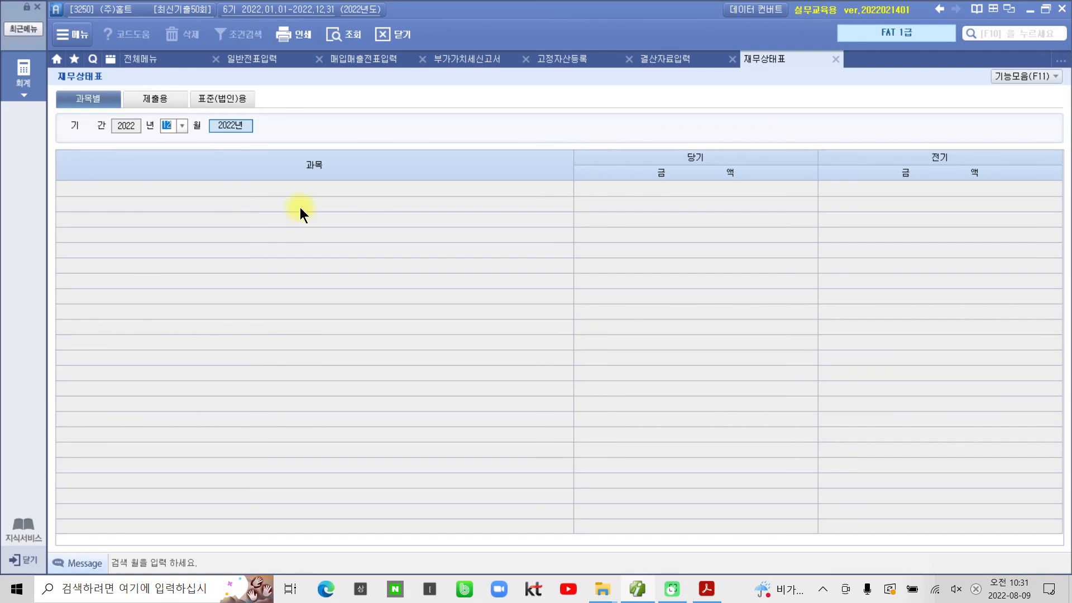
text(1)
key(Return)
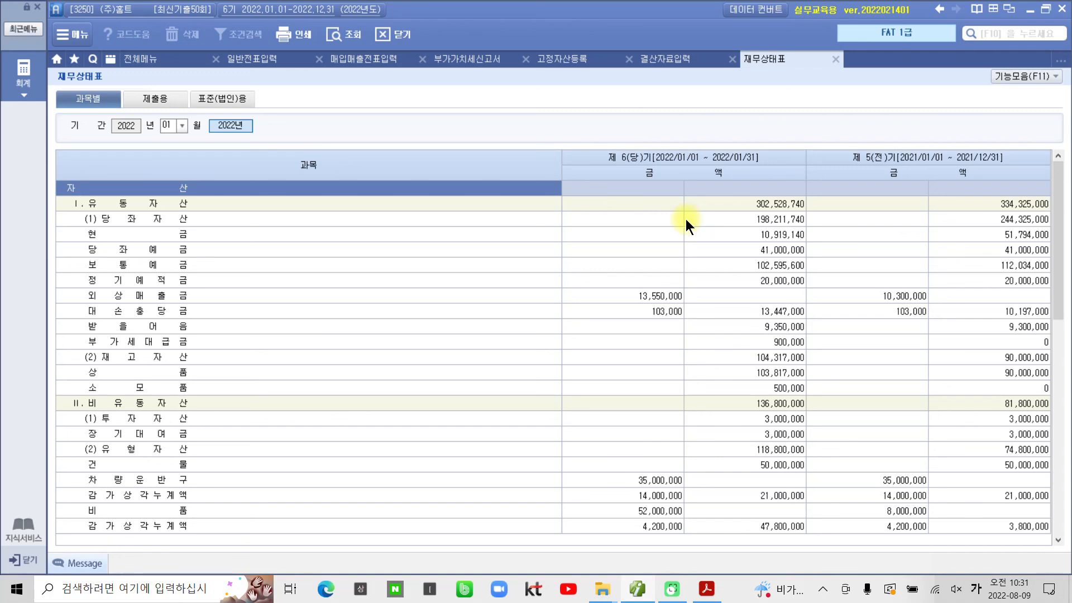
click(752, 203)
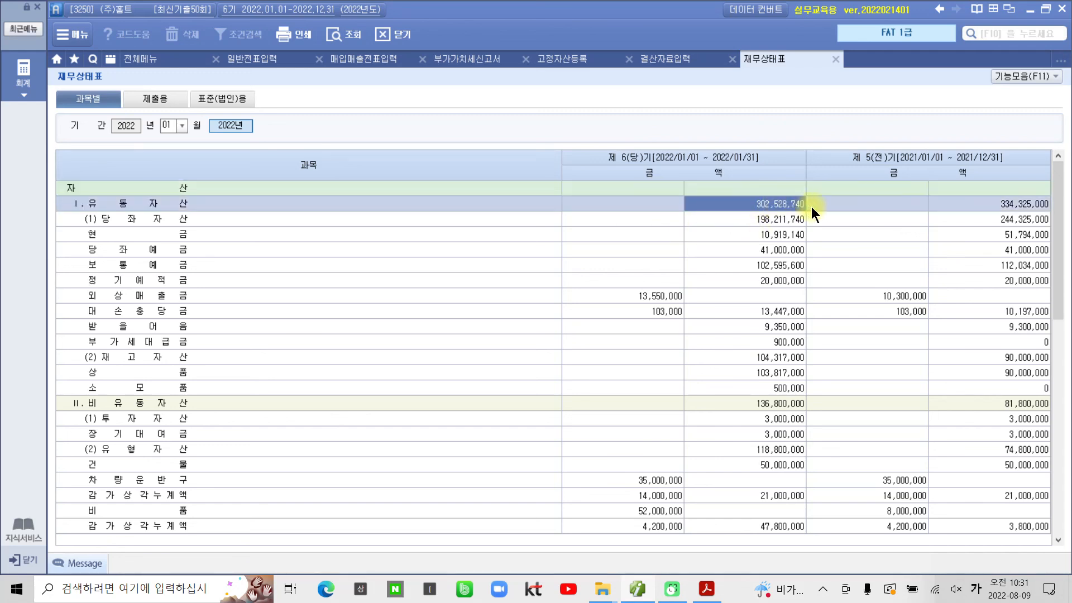
Step: Open the calculator from the 재무상태표 and add the 유동자산 amount 302,528,740 as line 1, moving the calculator off the amounts
right_click(787, 208)
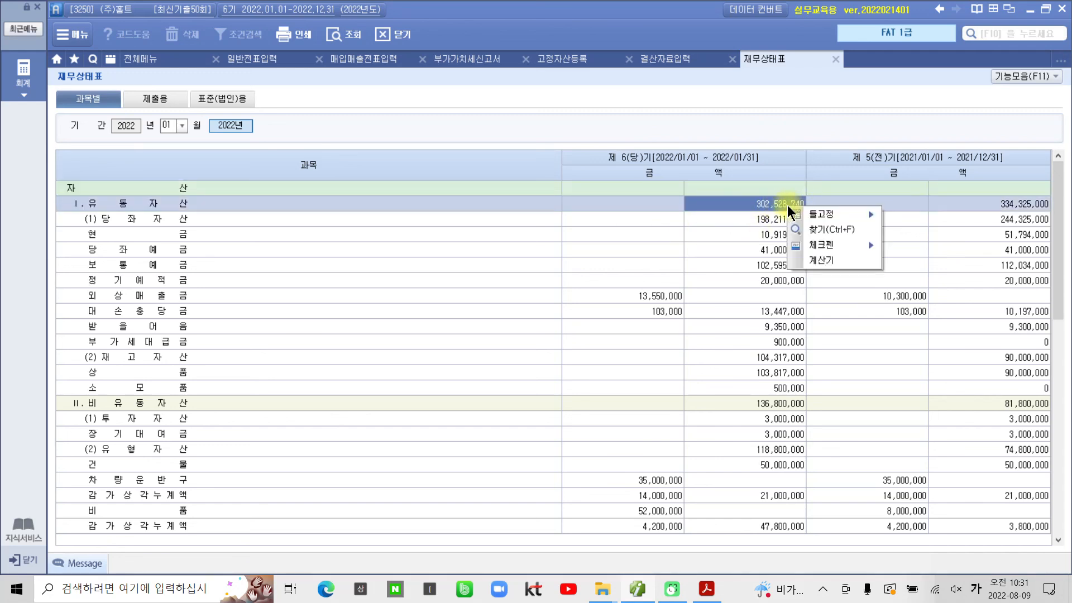
click(818, 260)
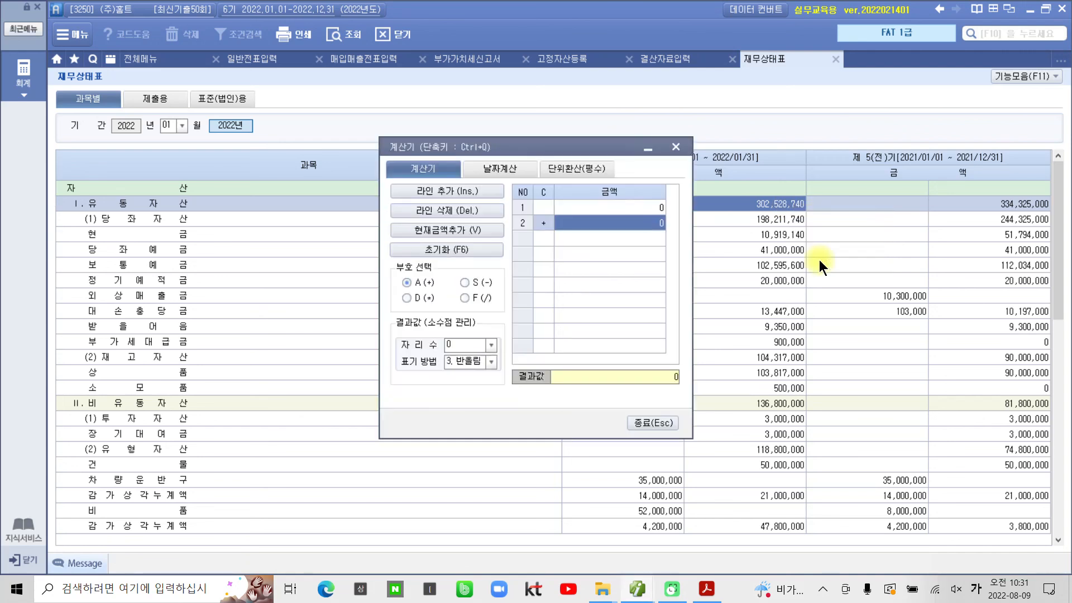
click(588, 206)
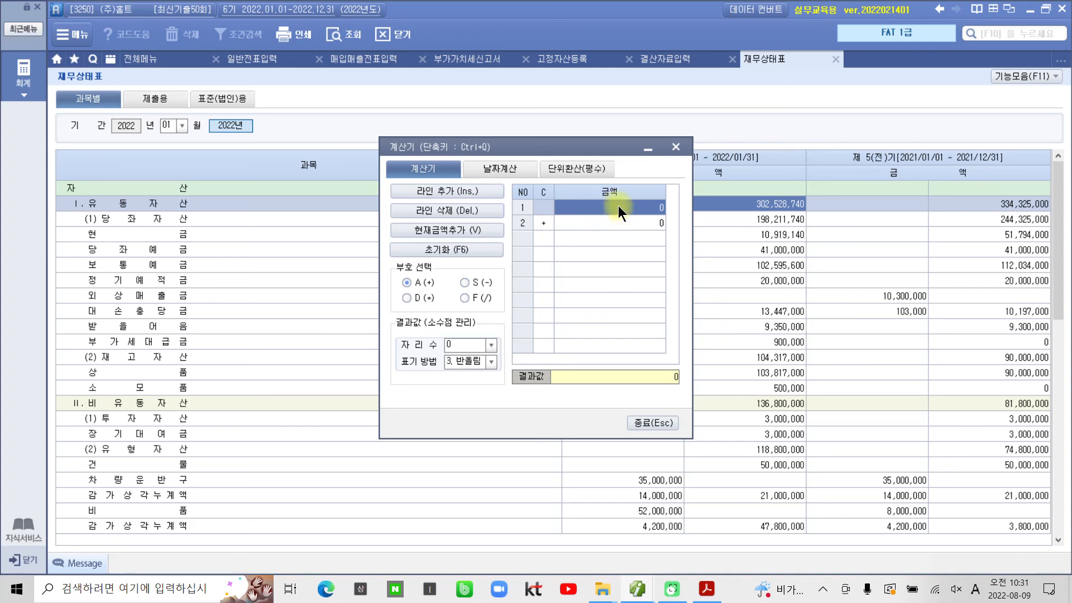
click(444, 228)
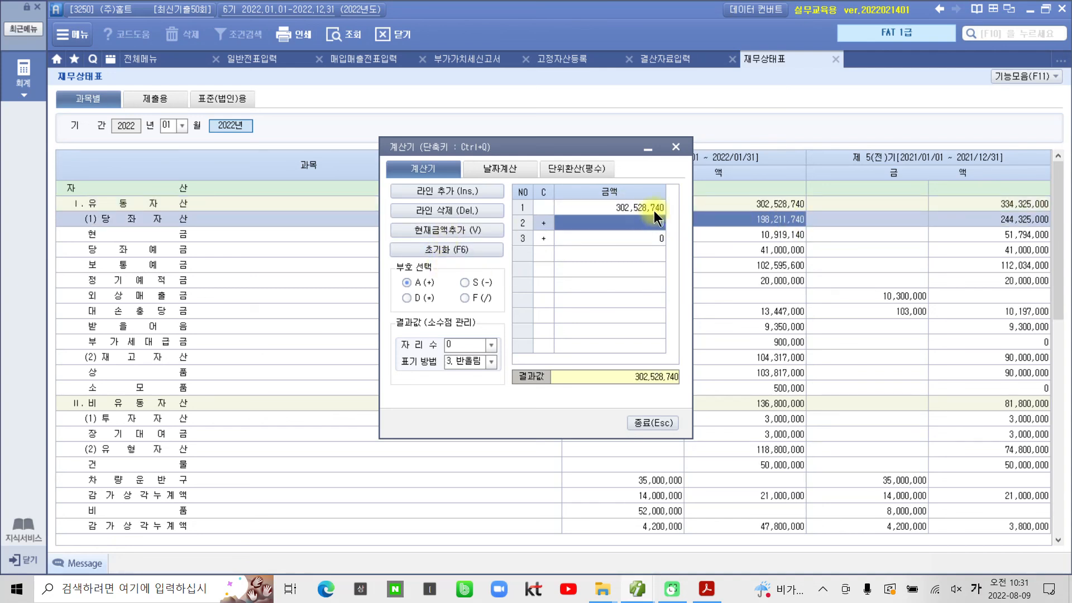
drag(558, 150, 473, 157)
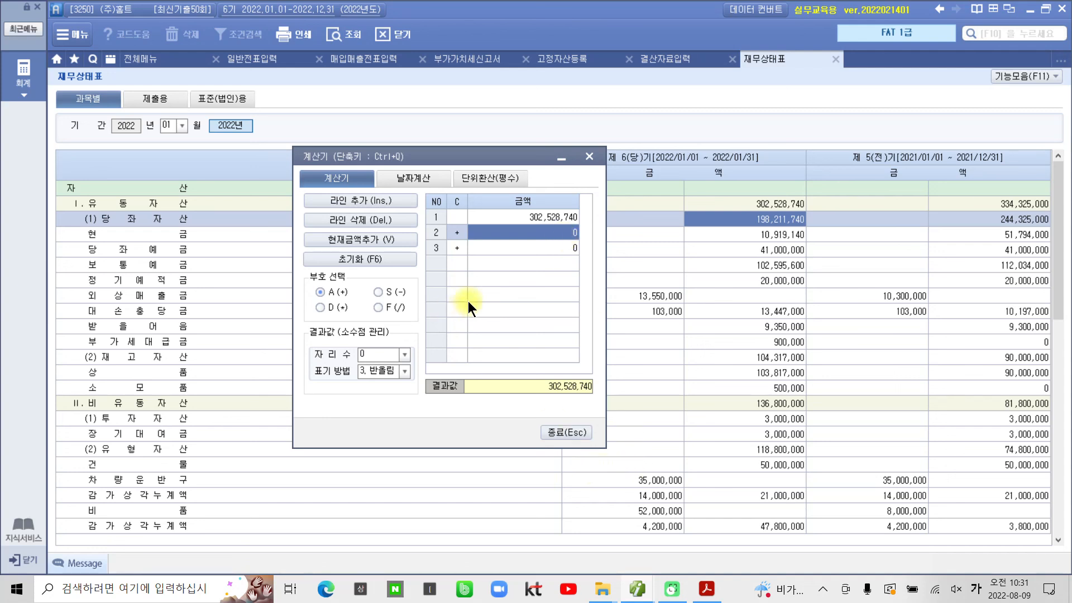
Step: Set the operator of the calculator's line 2 to division
click(456, 245)
click(379, 306)
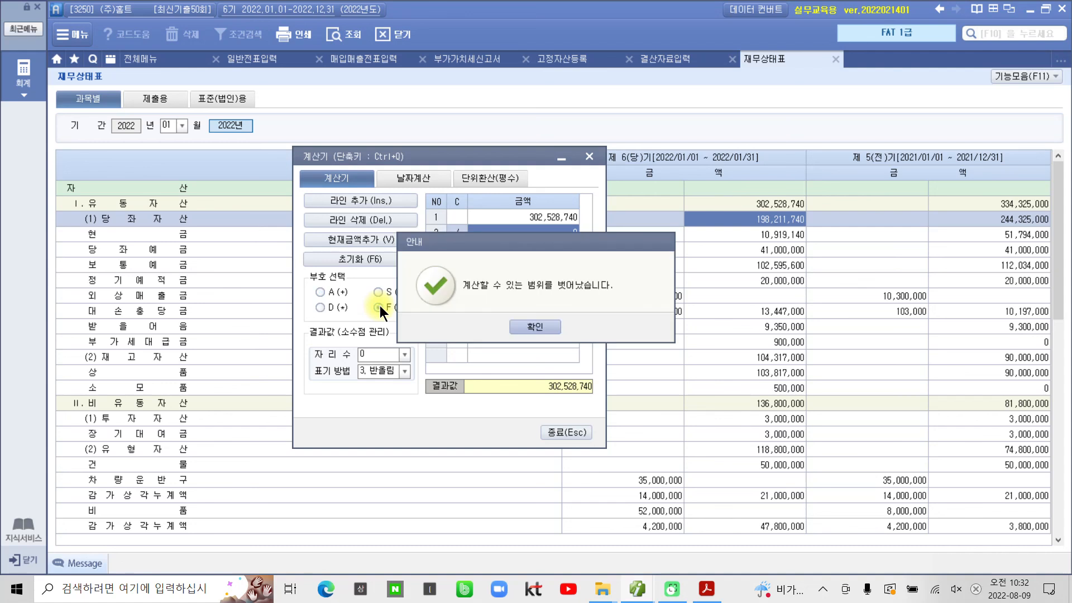
key(Return)
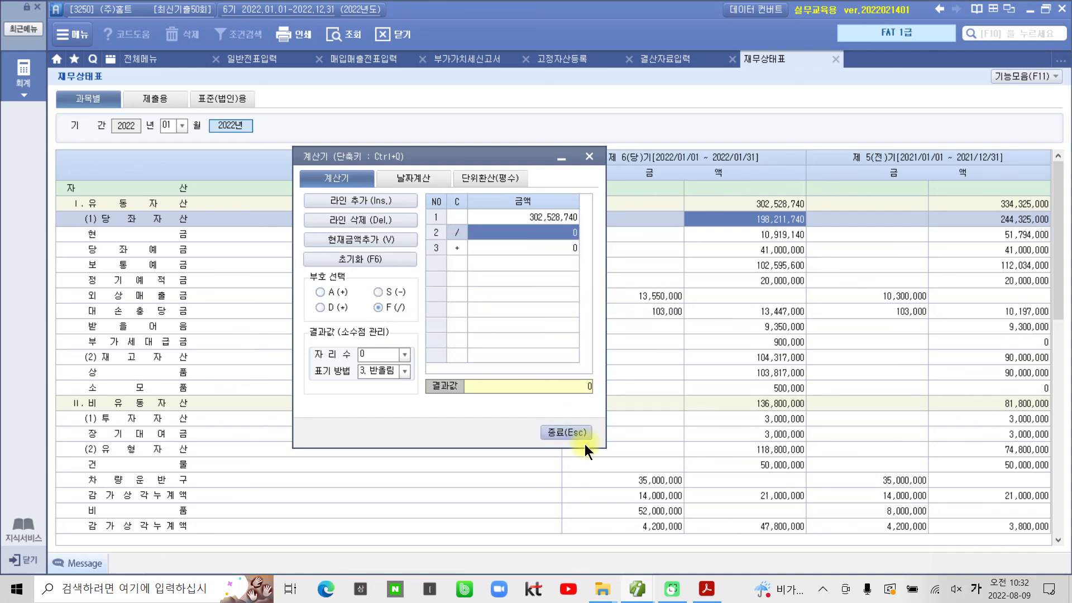
Step: Add the January 유동부채 amount 165,722,240 from the 재무상태표 as the divisor in the calculator's line 2
click(560, 159)
scroll(692, 237, down, 10)
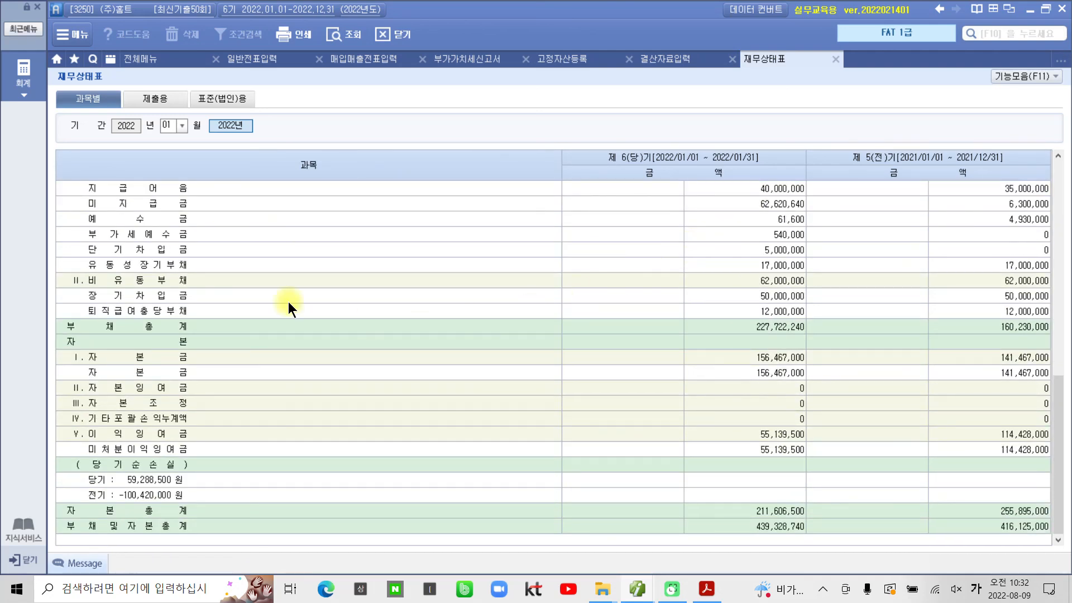
scroll(239, 335, up, 6)
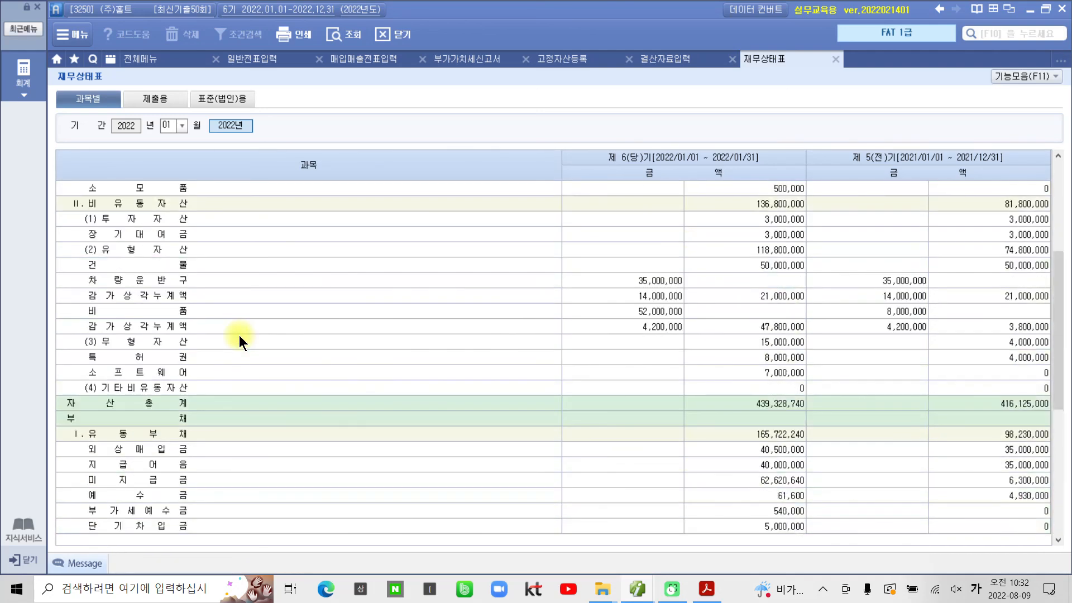
click(747, 434)
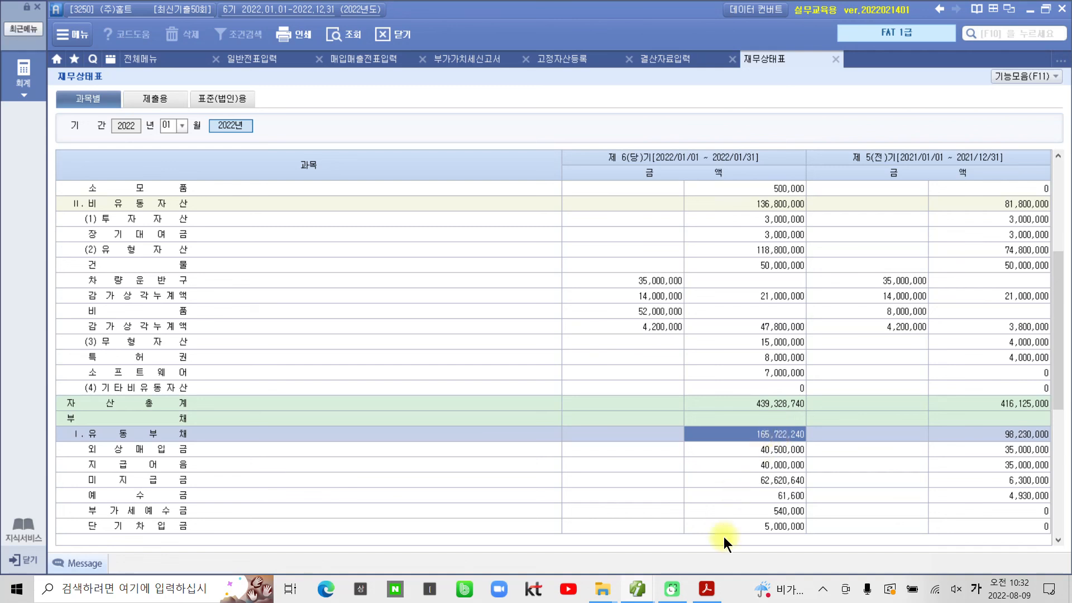
click(645, 593)
click(710, 527)
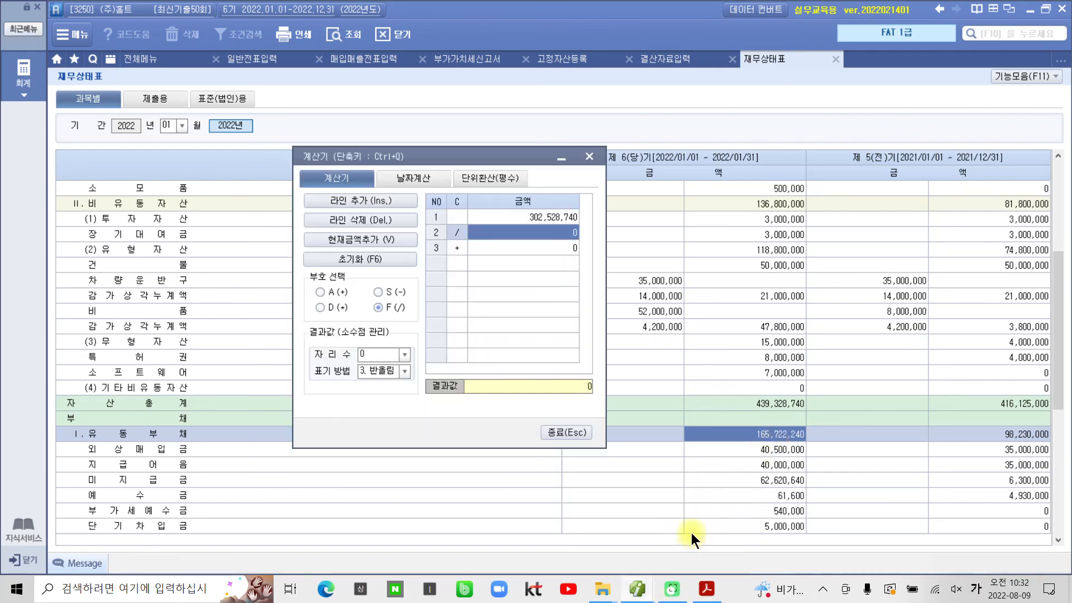
click(357, 239)
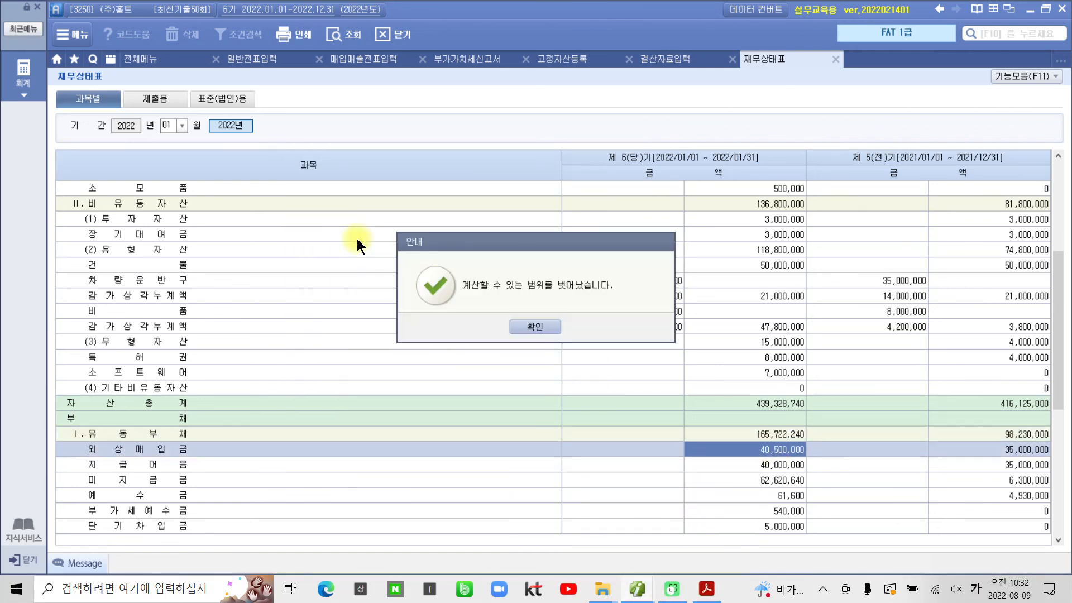
click(527, 328)
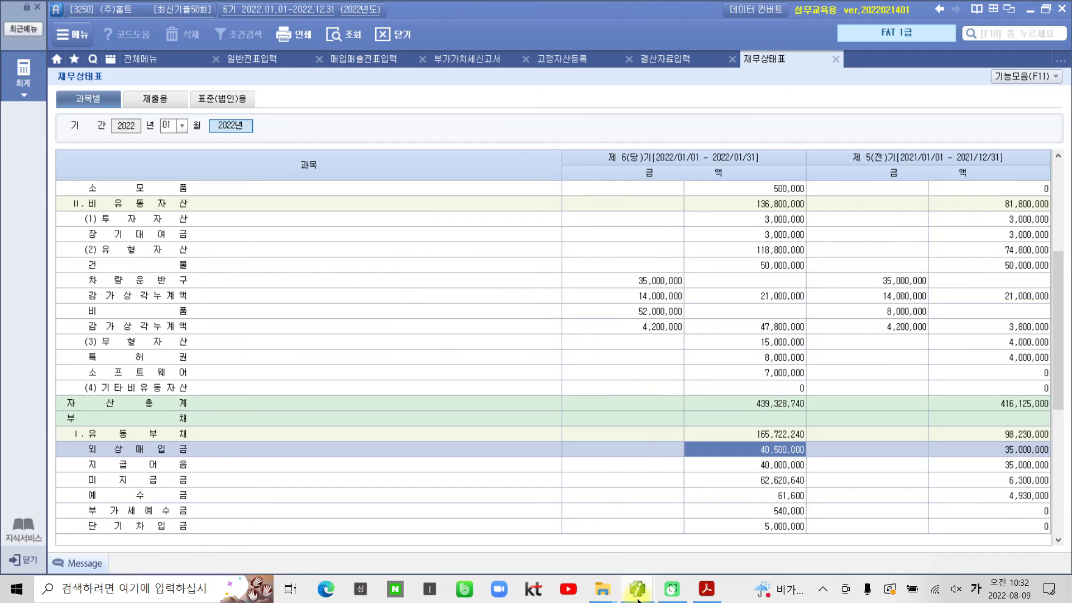
mouse_move(637, 591)
click(696, 540)
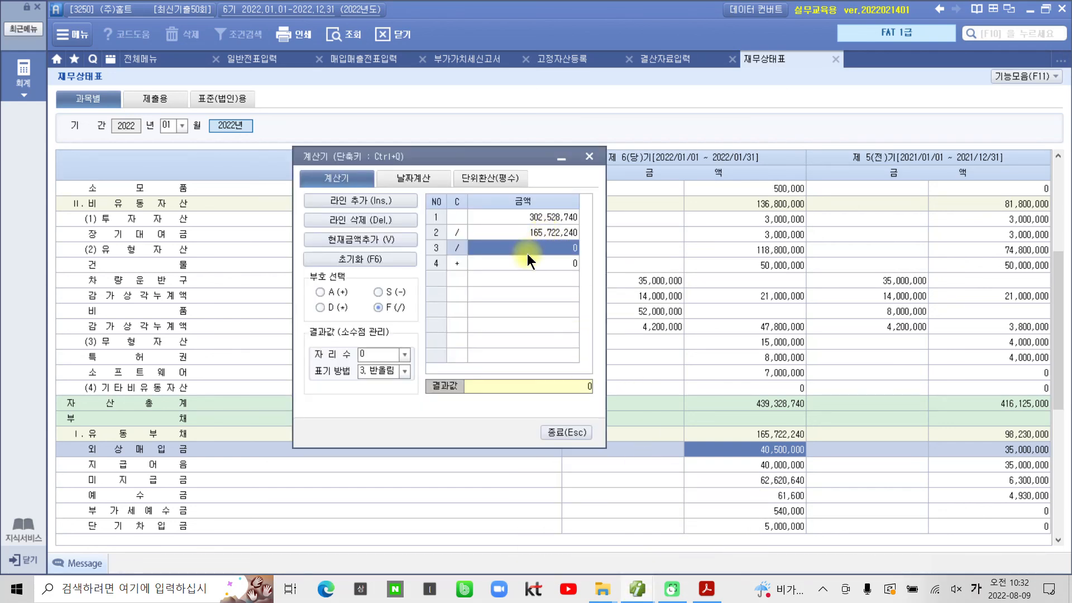
click(448, 263)
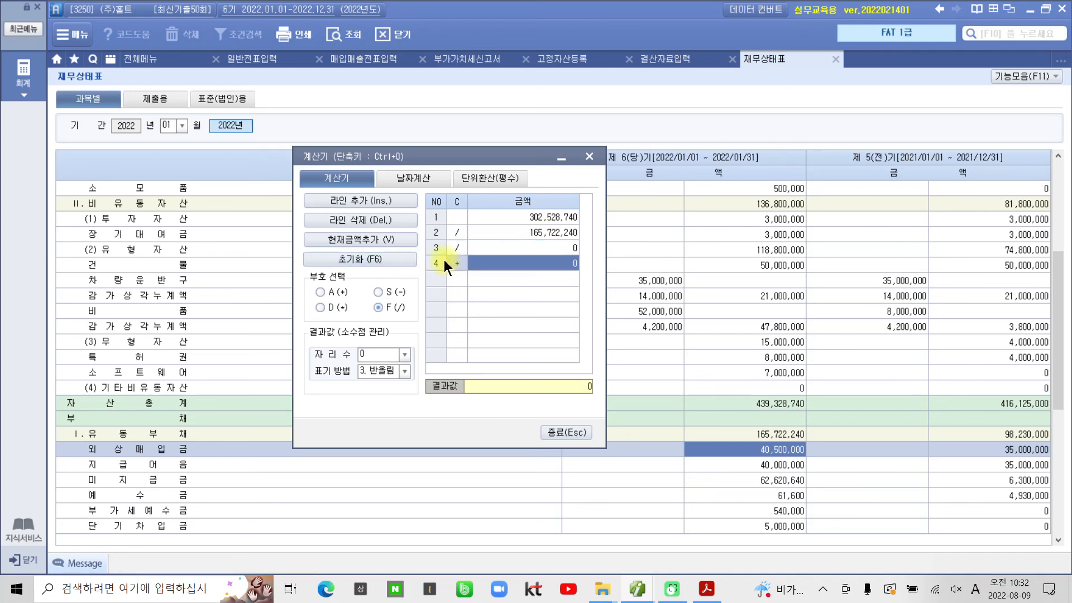
click(367, 198)
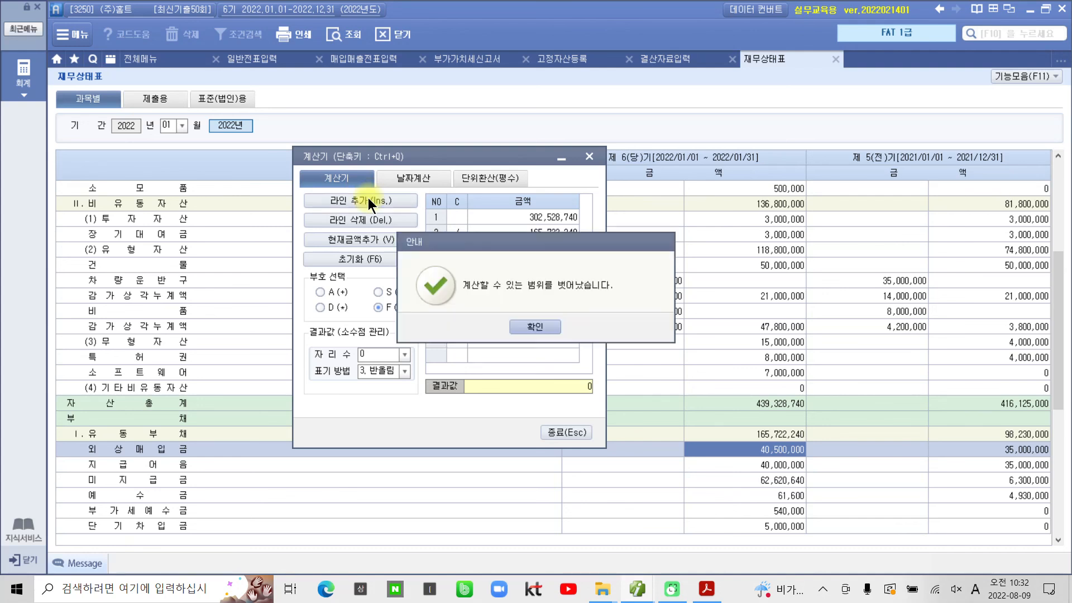
click(533, 311)
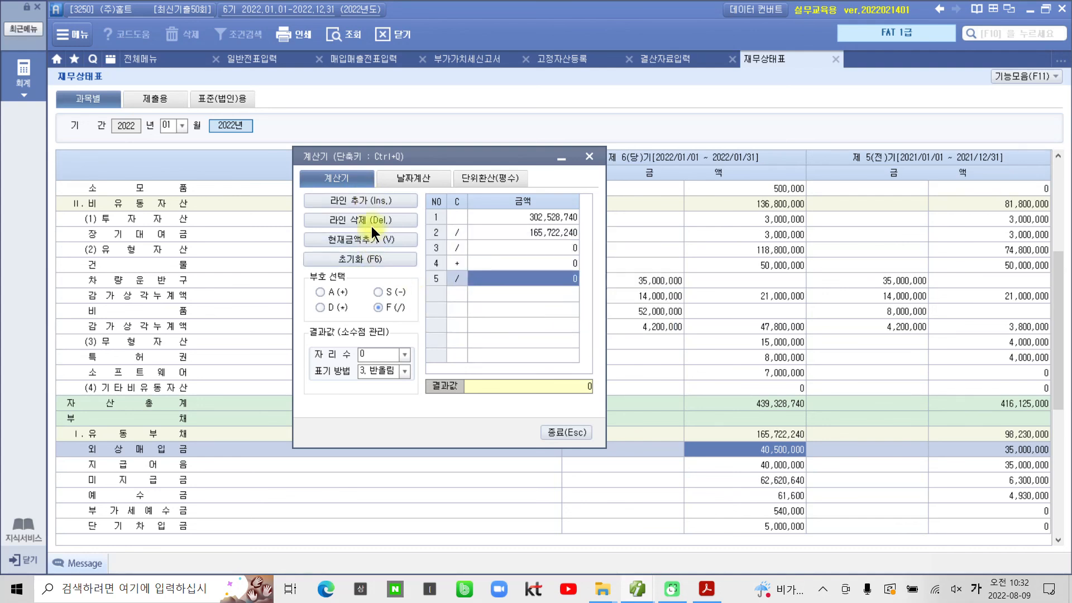
click(371, 222)
click(533, 328)
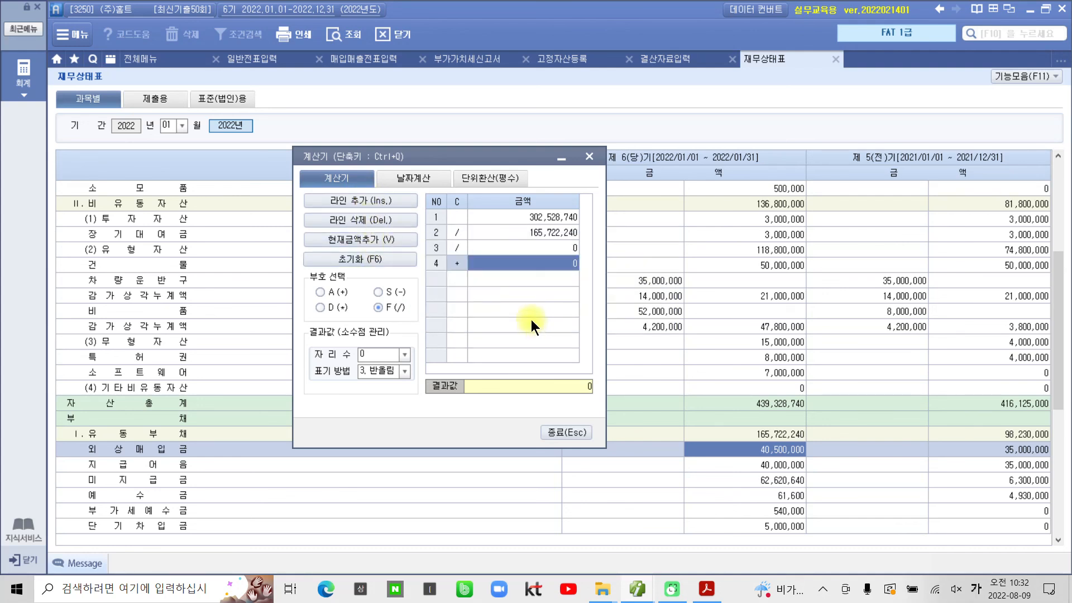
Step: Delete the calculator's surplus line 4 and set line 3 to multiply by 100
click(356, 219)
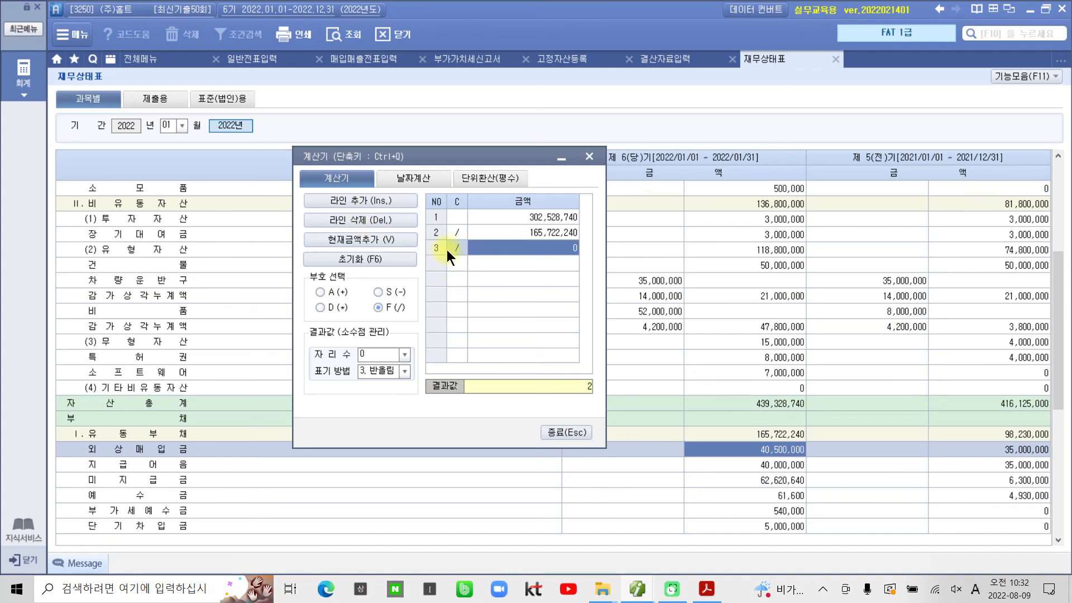
click(321, 308)
text(100)
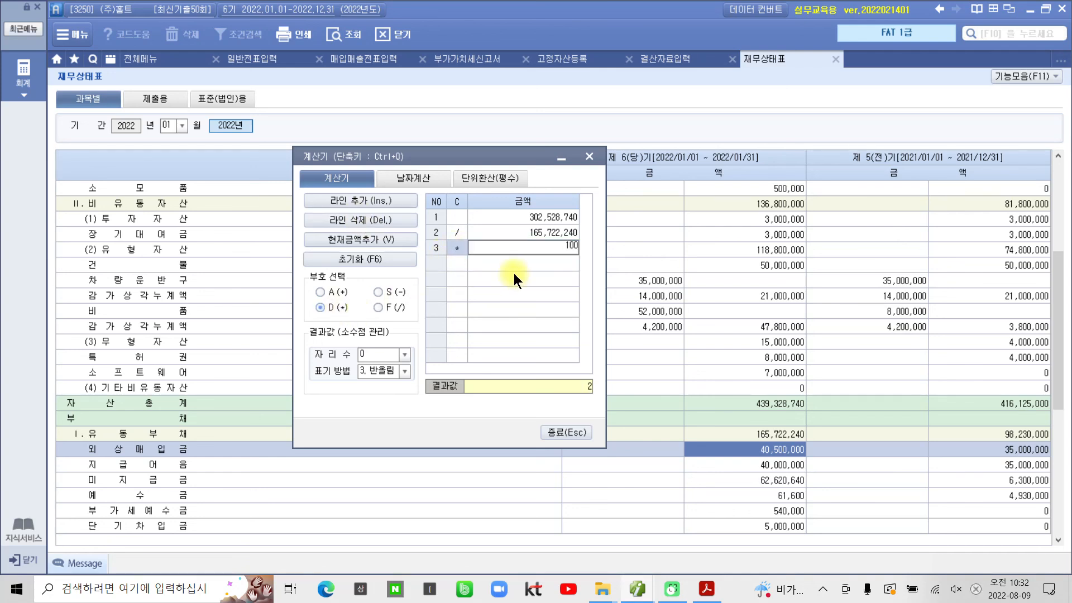
key(Return)
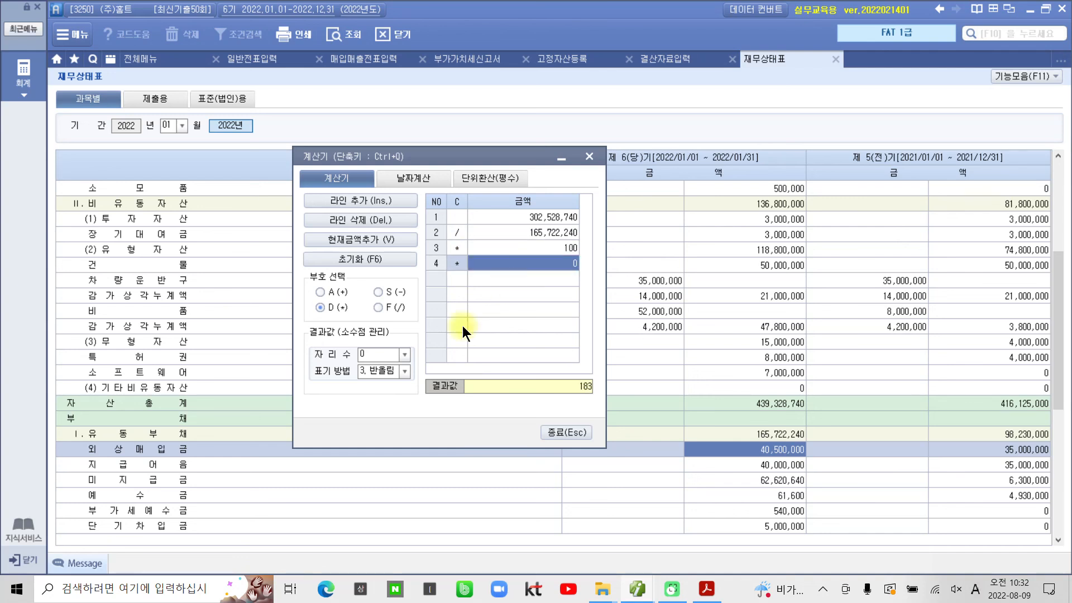
Step: Set the calculator result's 표기 방법 to 1. 버림, read the current ratio and close the calculator
click(405, 371)
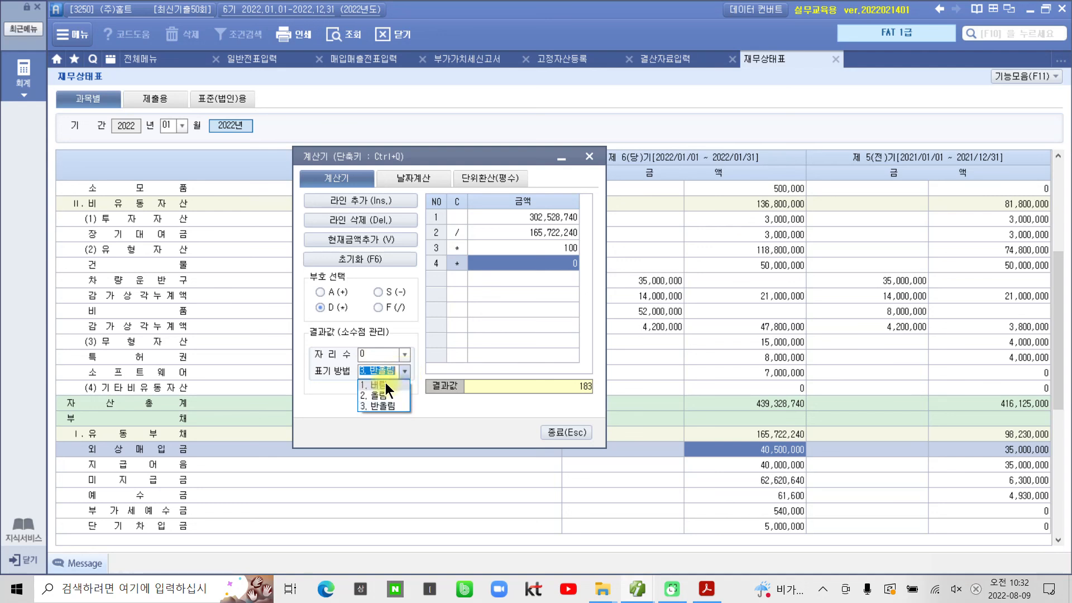
click(548, 253)
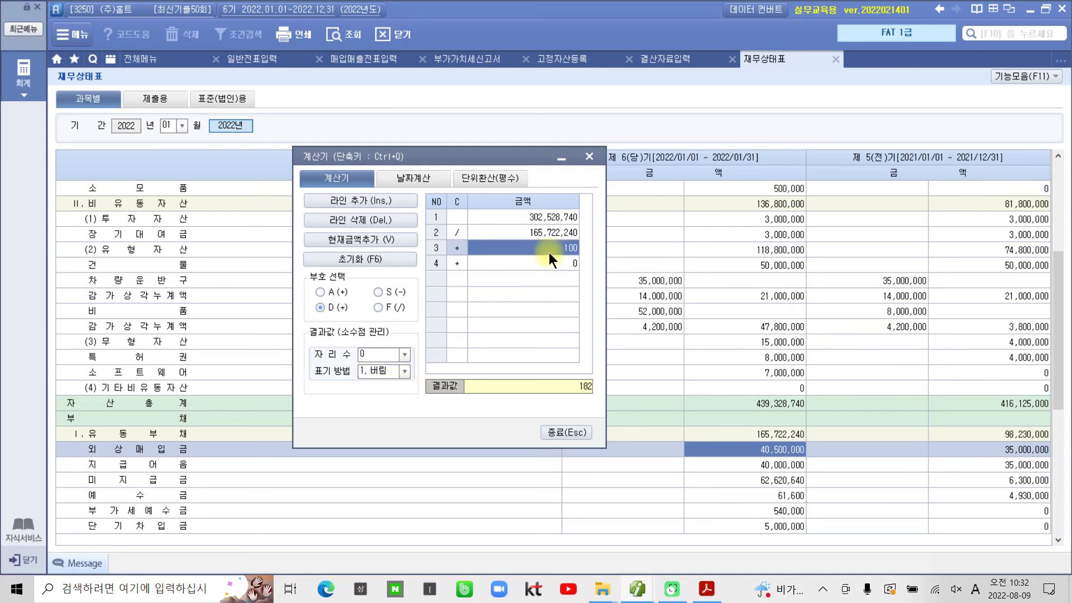
key(Down)
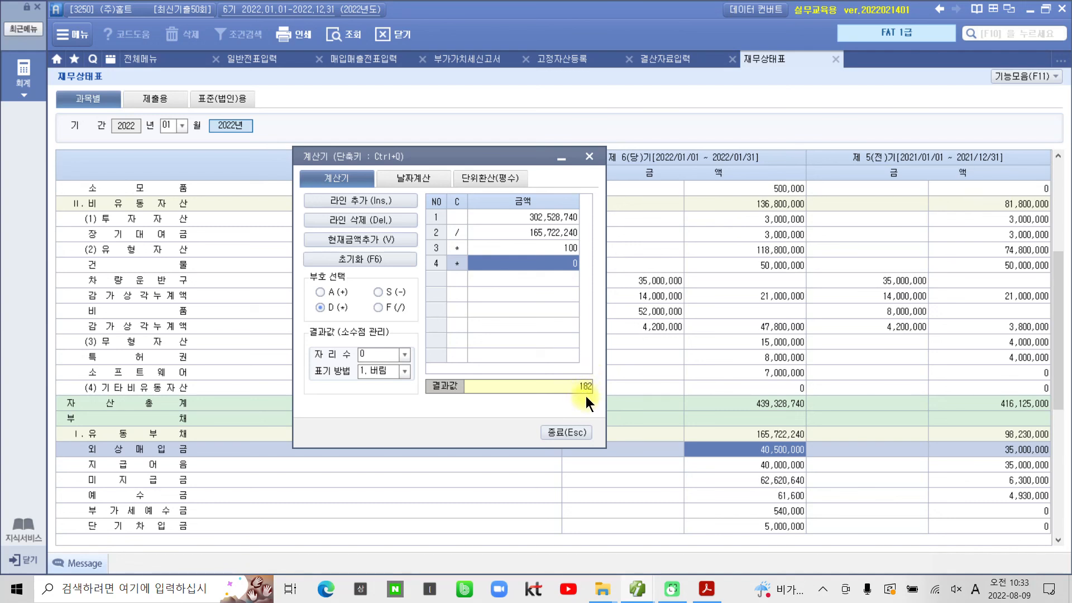
drag(572, 379, 615, 402)
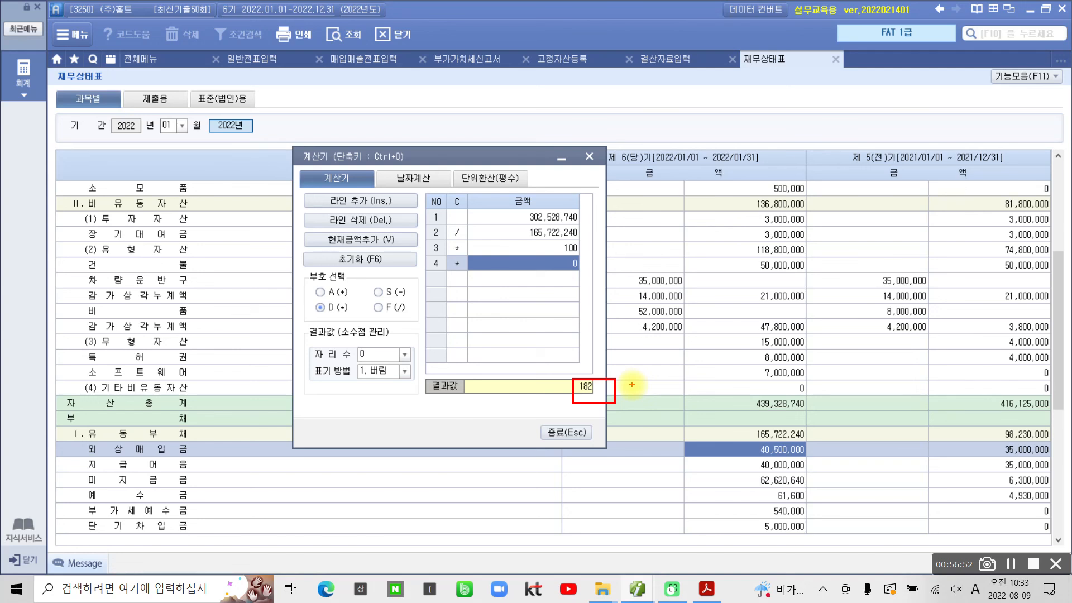
key(Escape)
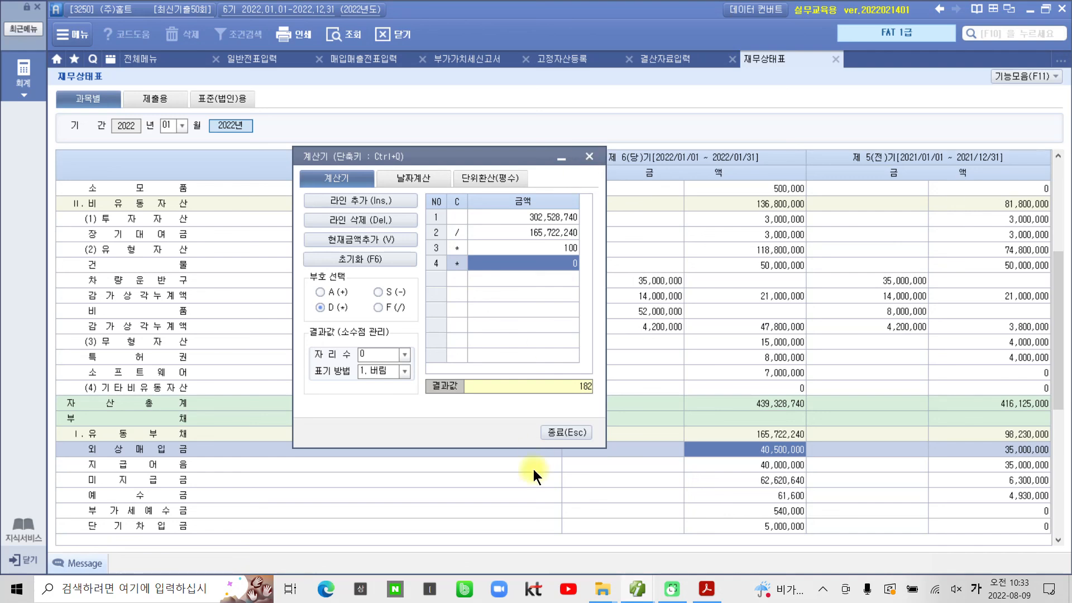
click(558, 431)
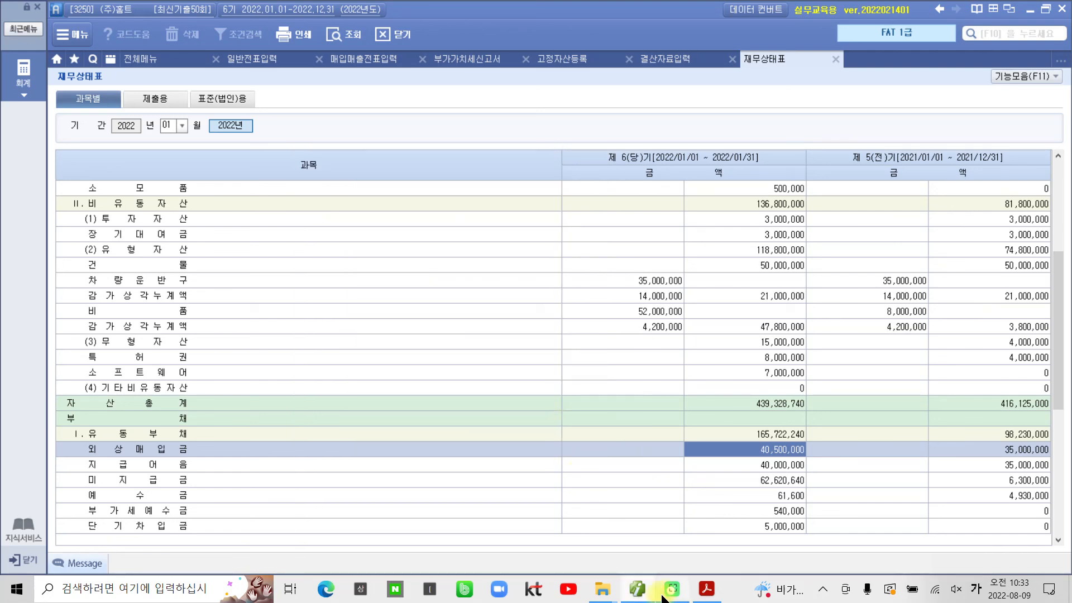
Step: Switch to the exam PDF in Acrobat Reader and highlight answer ① 182% for question 2
click(642, 586)
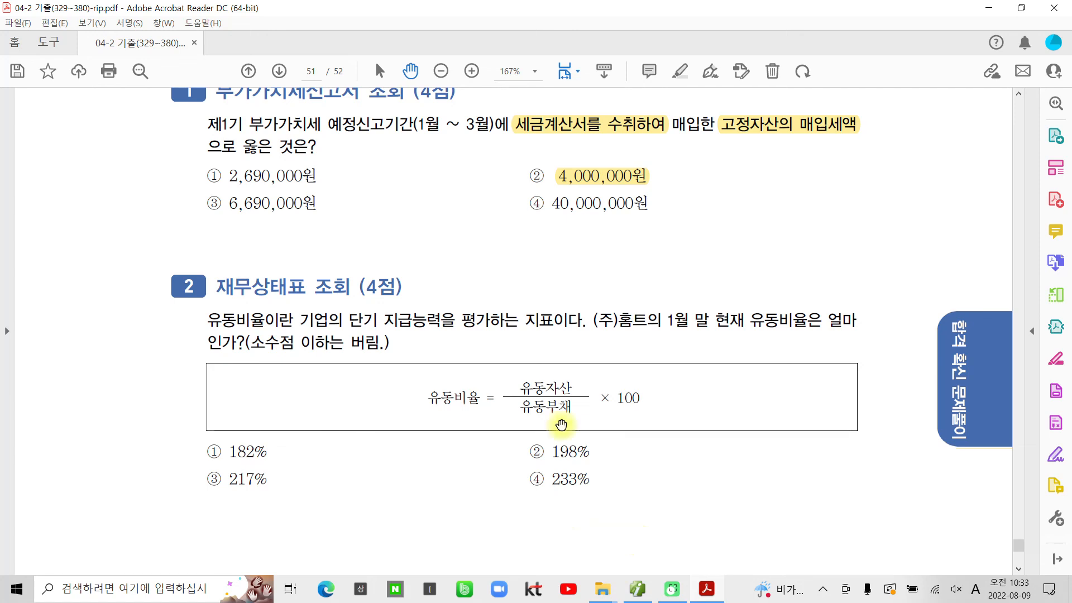
scroll(538, 400, down, 1)
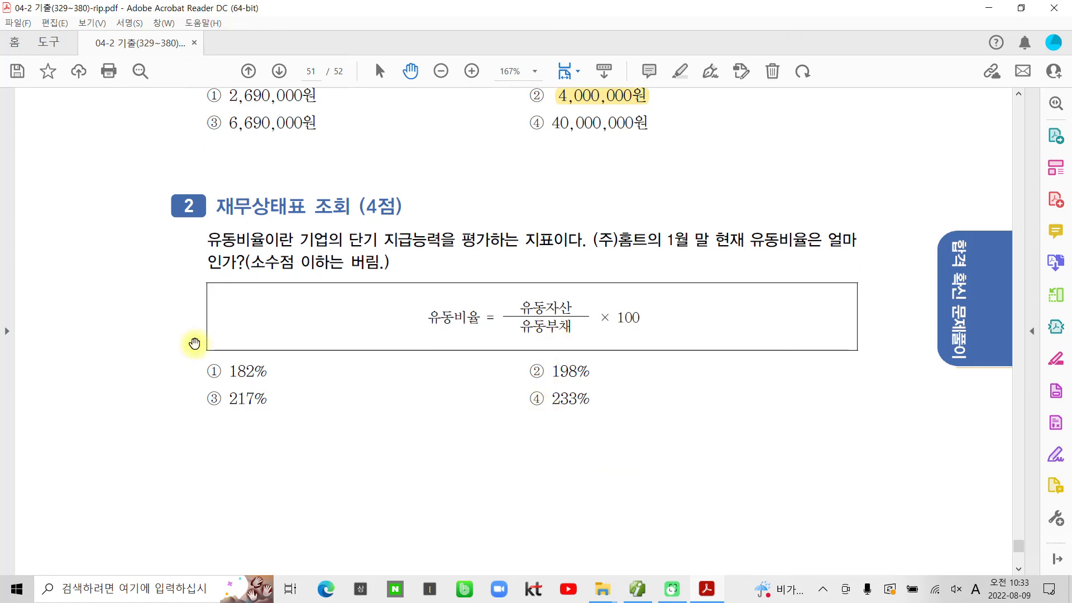
double_click(263, 373)
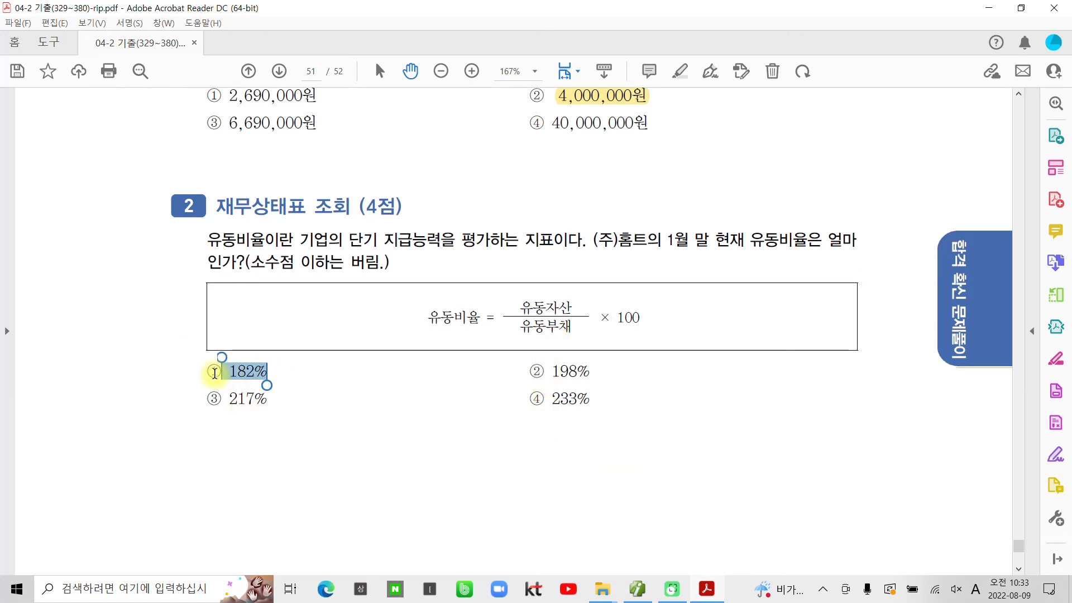
right_click(263, 373)
click(297, 490)
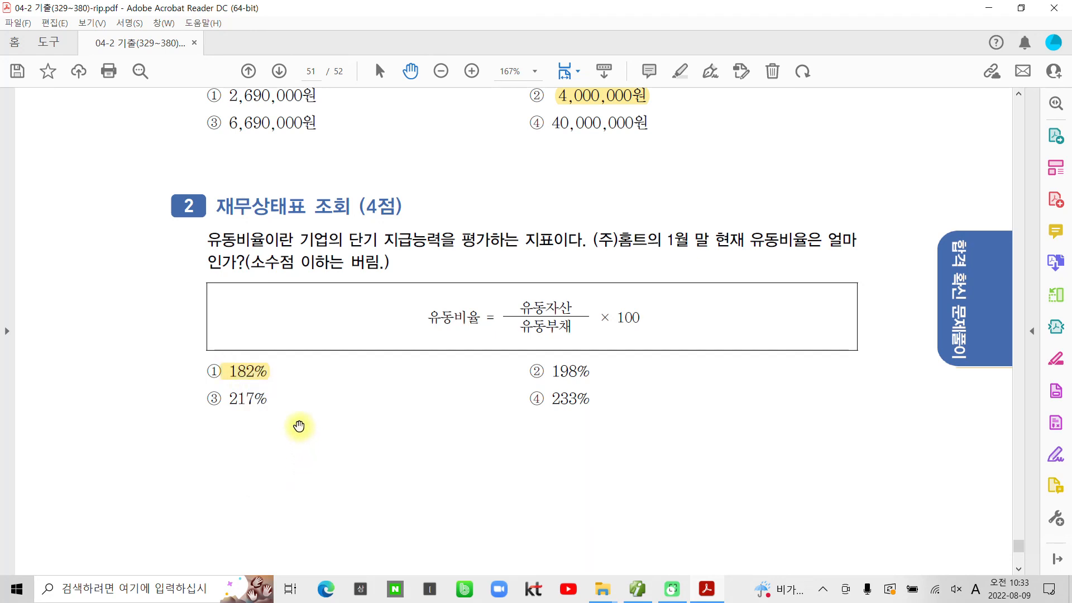
scroll(333, 426, down, 4)
scroll(334, 427, down, 10)
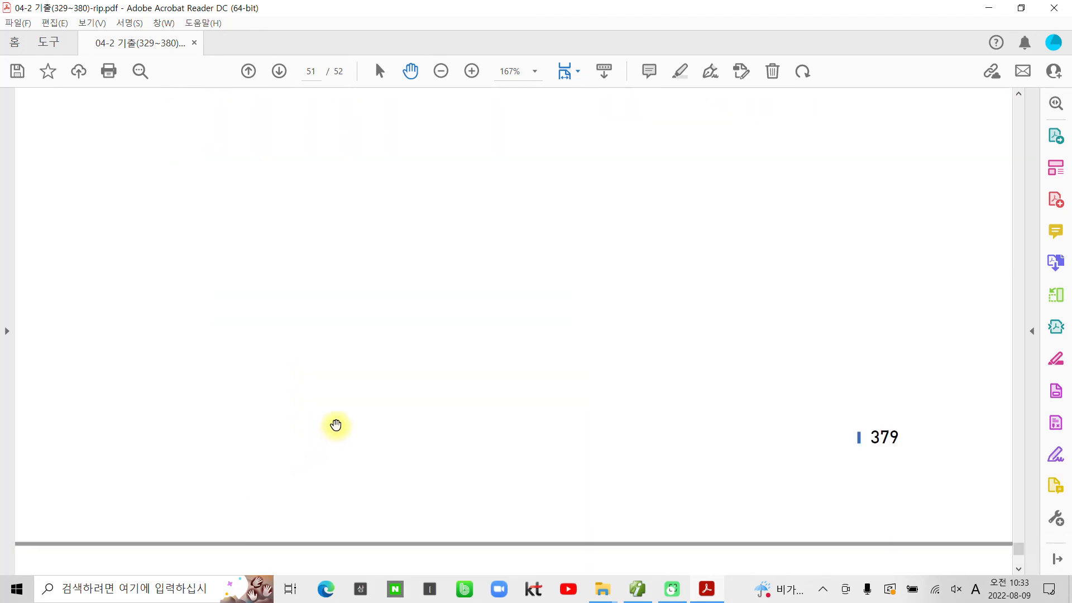
scroll(337, 424, down, 1)
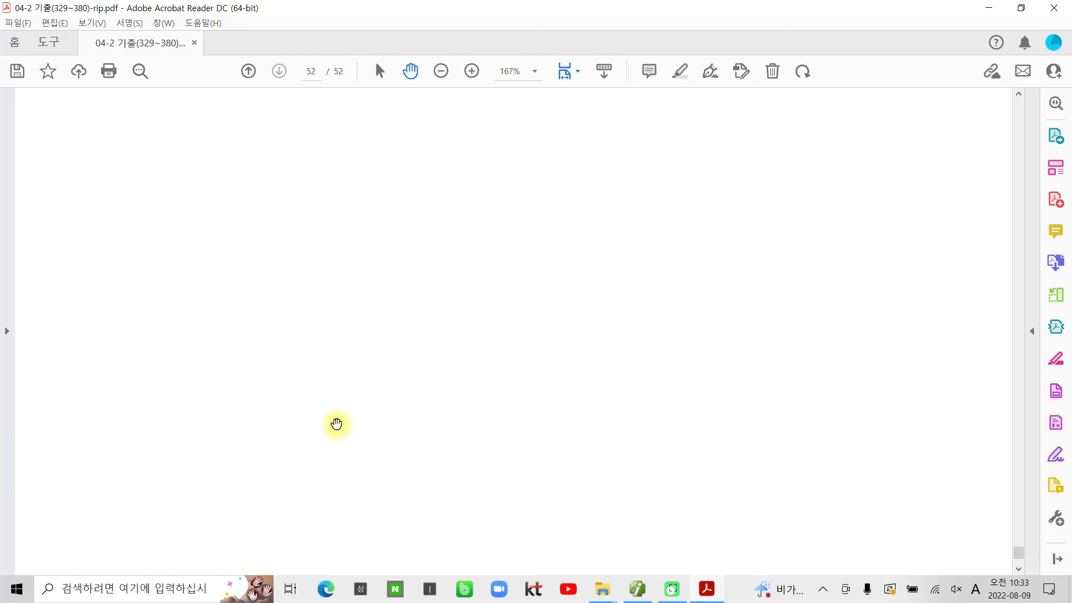